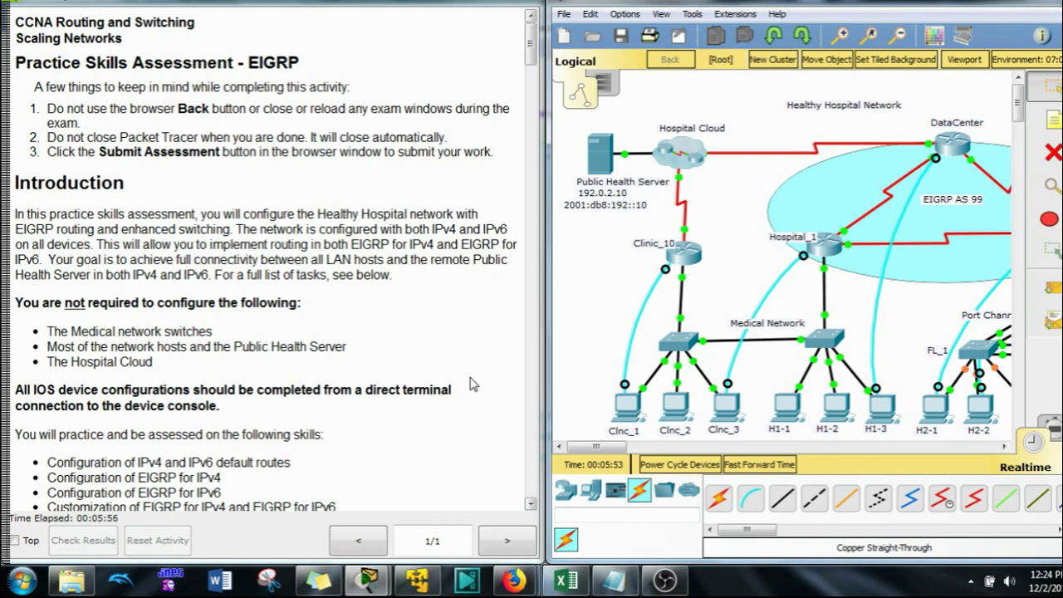
- Scroll the activity instructions down to Part I, Step 1-1 on default static routes
scroll(440, 396, down, 5)
scroll(439, 396, down, 15)
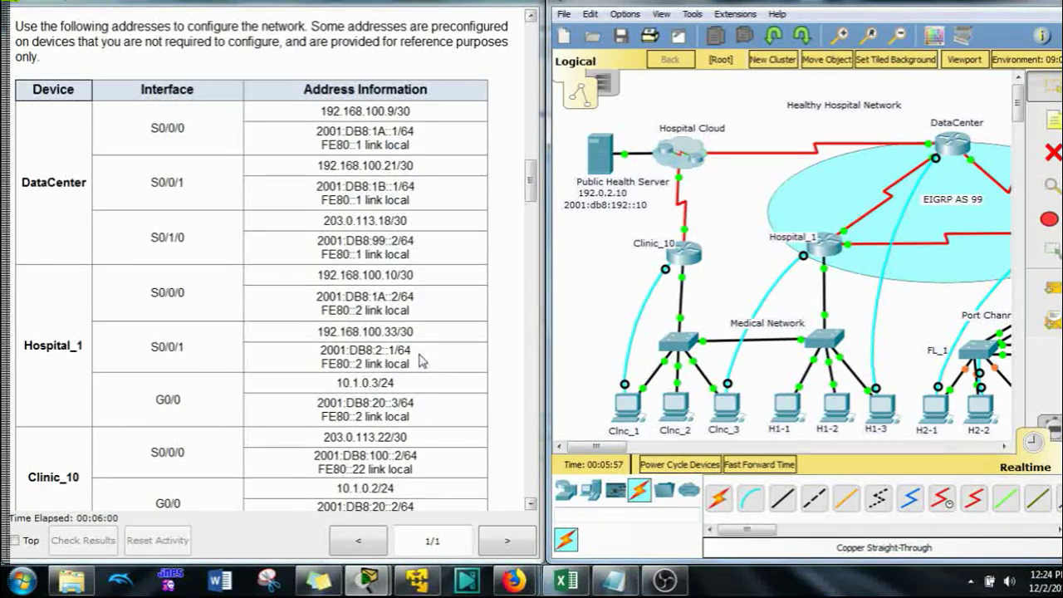
scroll(422, 360, up, 15)
scroll(188, 289, down, 8)
scroll(226, 295, down, 20)
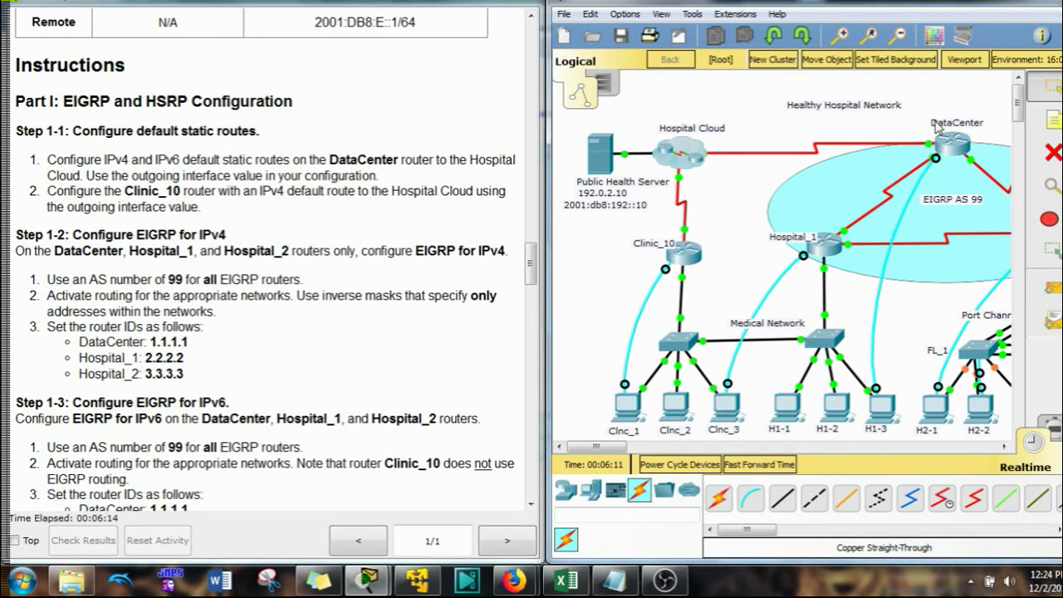
- Check the DataCenter–Hospital Cloud link ports, then open the Clnc_1 PC (PC1)
drag(922, 107, 983, 168)
drag(639, 104, 700, 164)
mouse_move(929, 143)
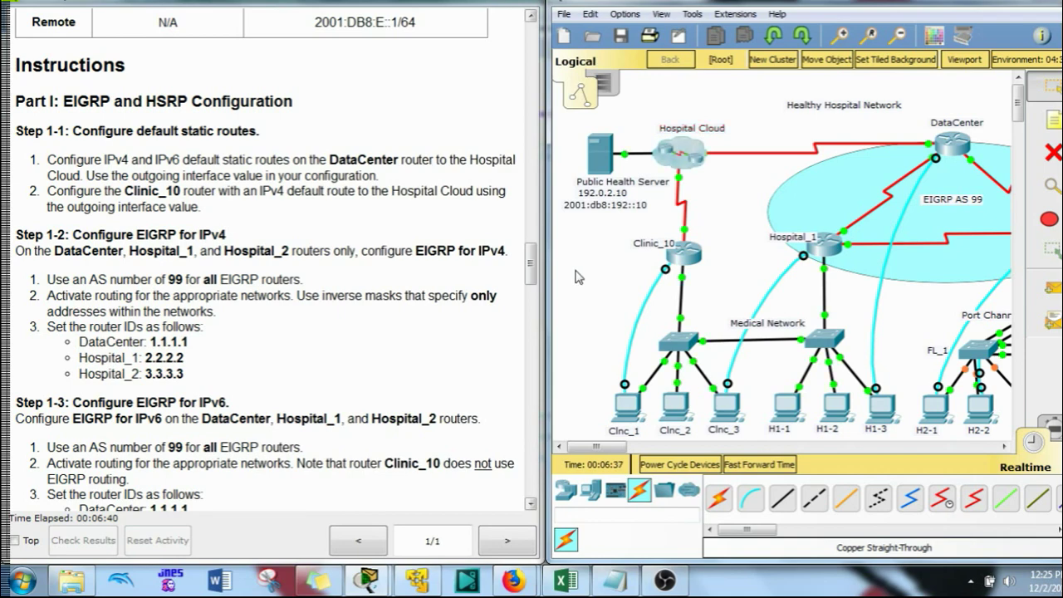
click(636, 407)
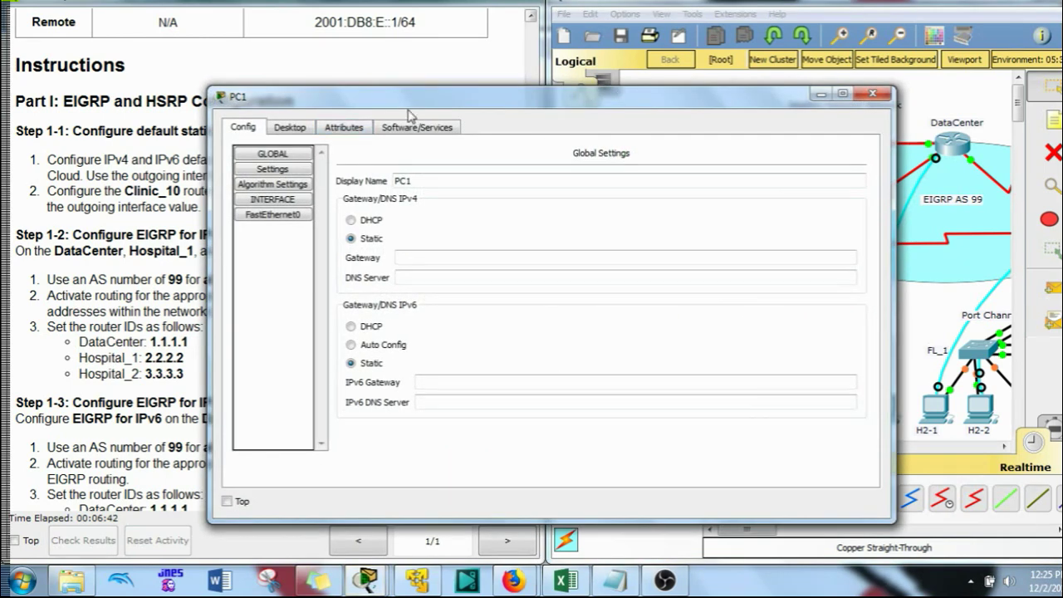
- Open PC1's terminal to Clinic_10 and enter global configuration mode
drag(208, 131, 458, 131)
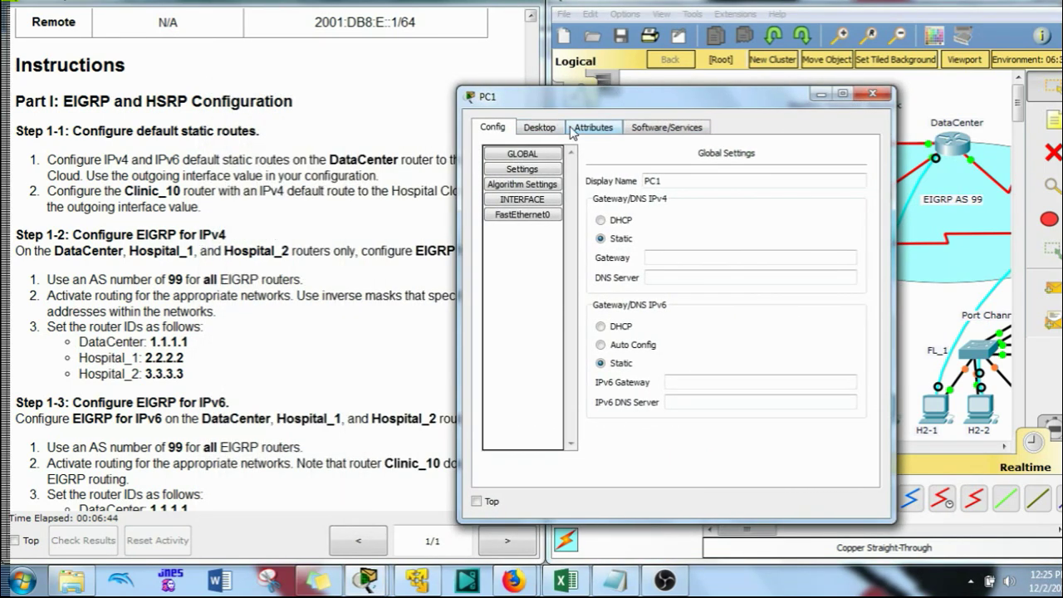
click(540, 127)
click(715, 198)
click(829, 304)
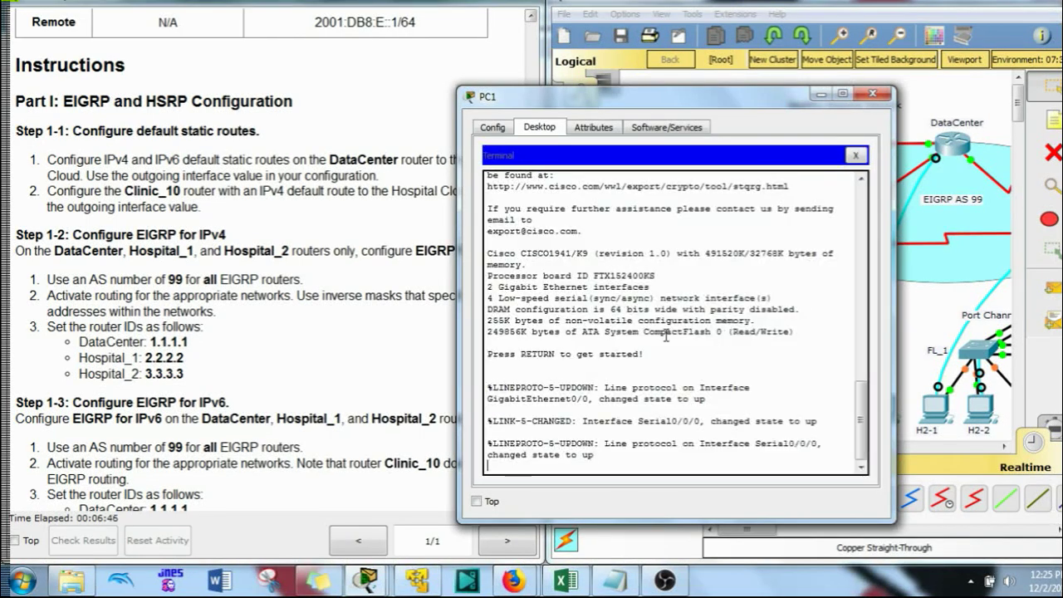
key(Return)
text(en)
key(Return)
text(c_10#c)
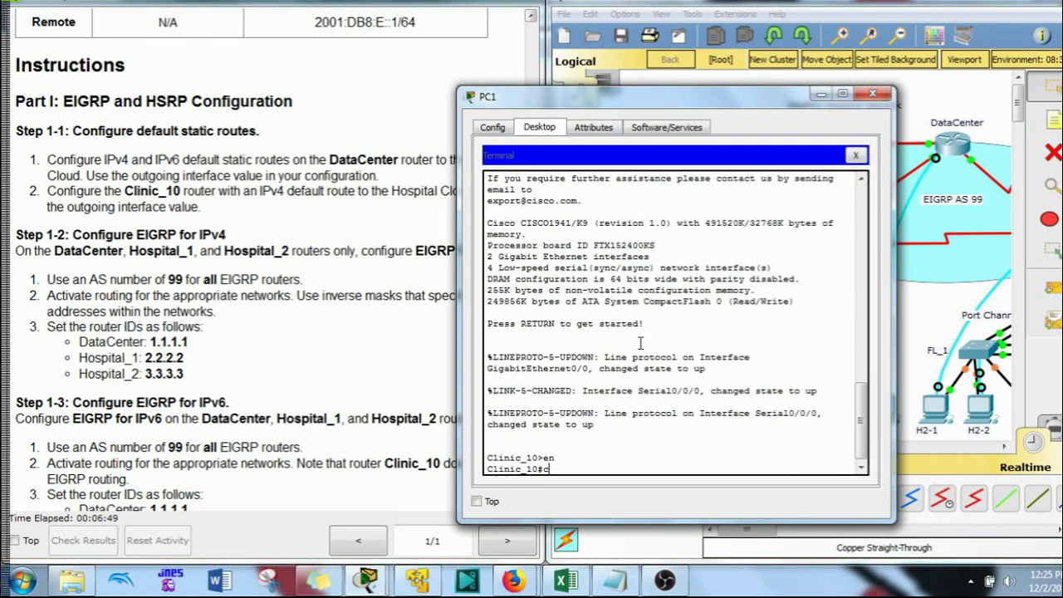
text(onf t)
key(Return)
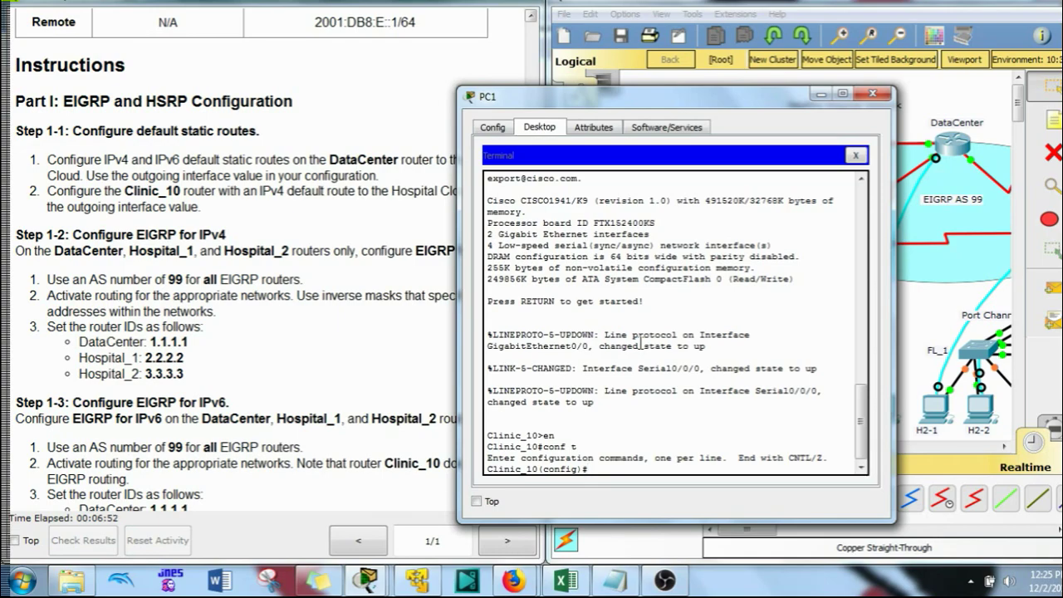
- Add the IPv4 default route 0.0.0.0 0.0.0.0 via s0/0/0 on Clinic_10
drag(616, 103, 734, 59)
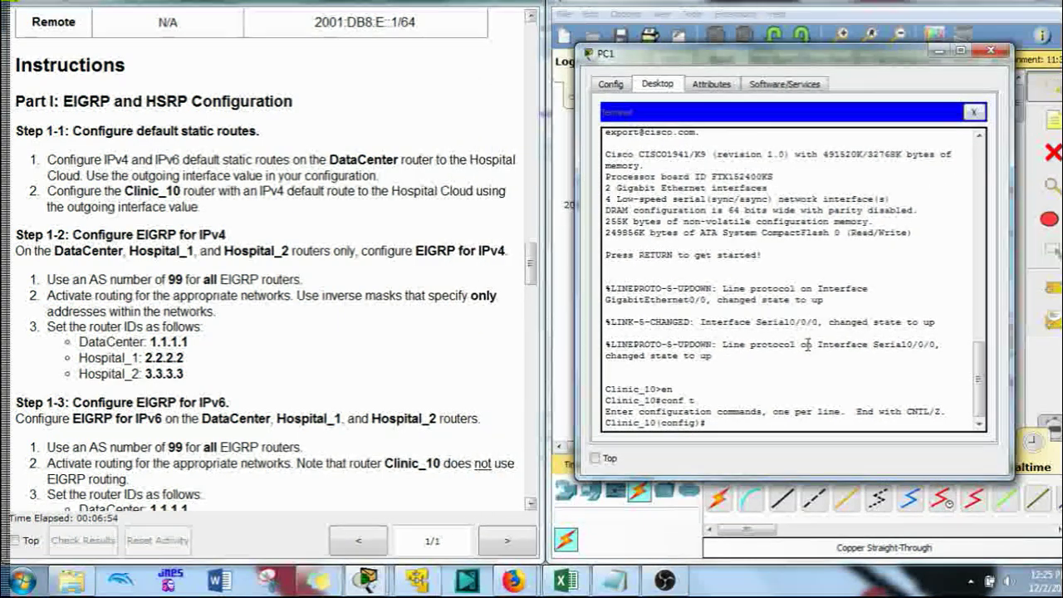
text(ip route rs)
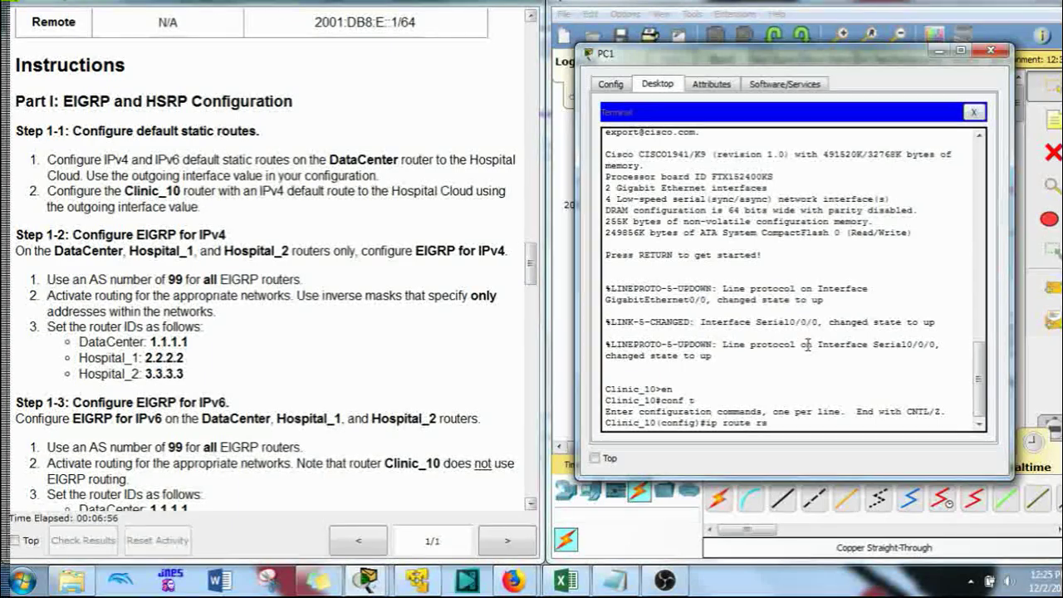
key(BackSpace)
key(BackSpace)
text(0.0.0.0 0.)
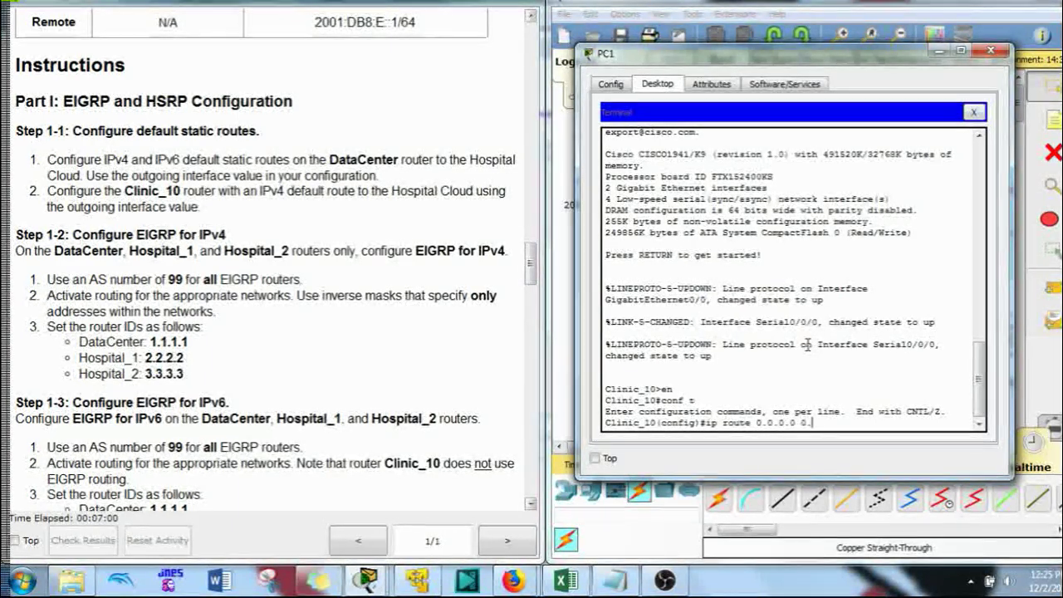
text(0.0.0)
drag(748, 52, 183, 75)
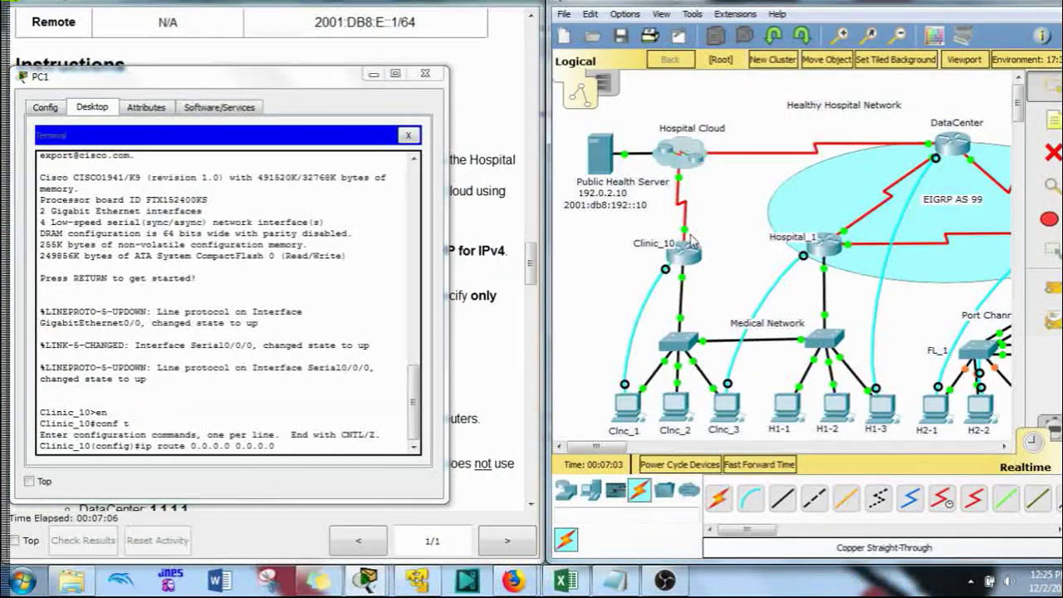
drag(175, 83, 668, 74)
text(0/0/0)
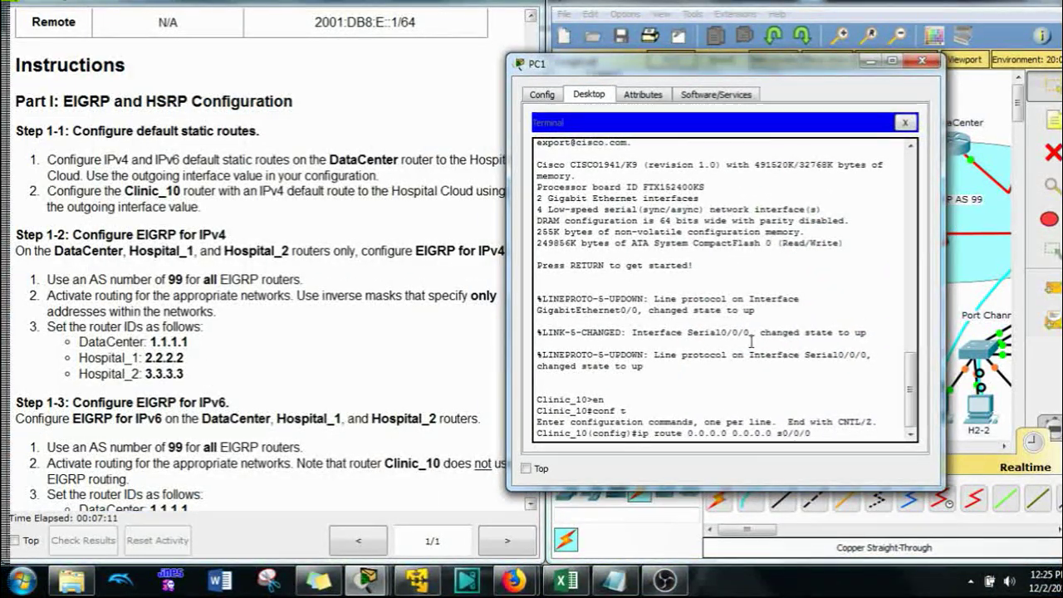
key(Return)
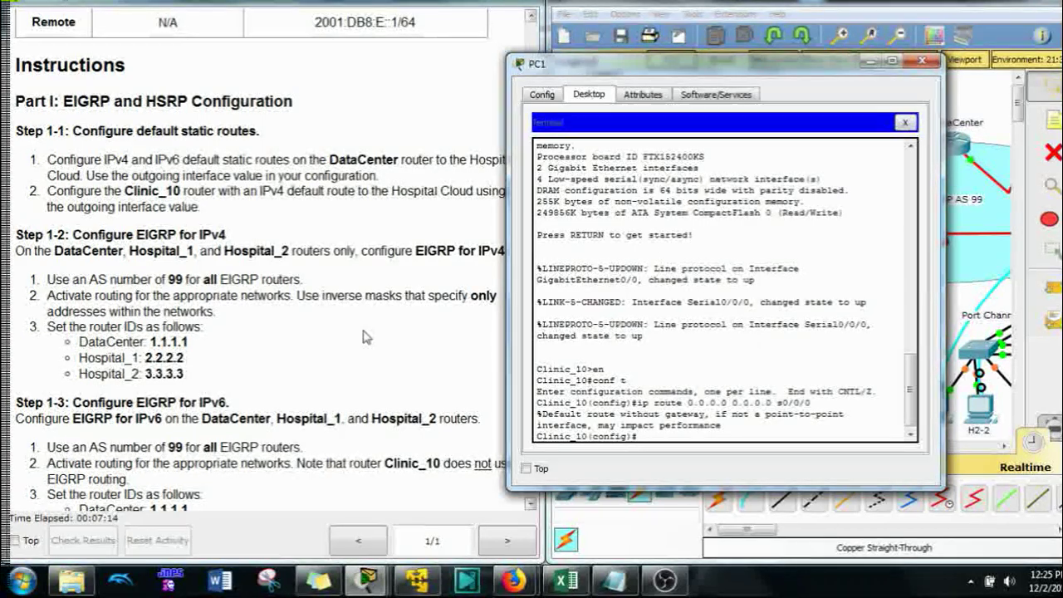
click(867, 63)
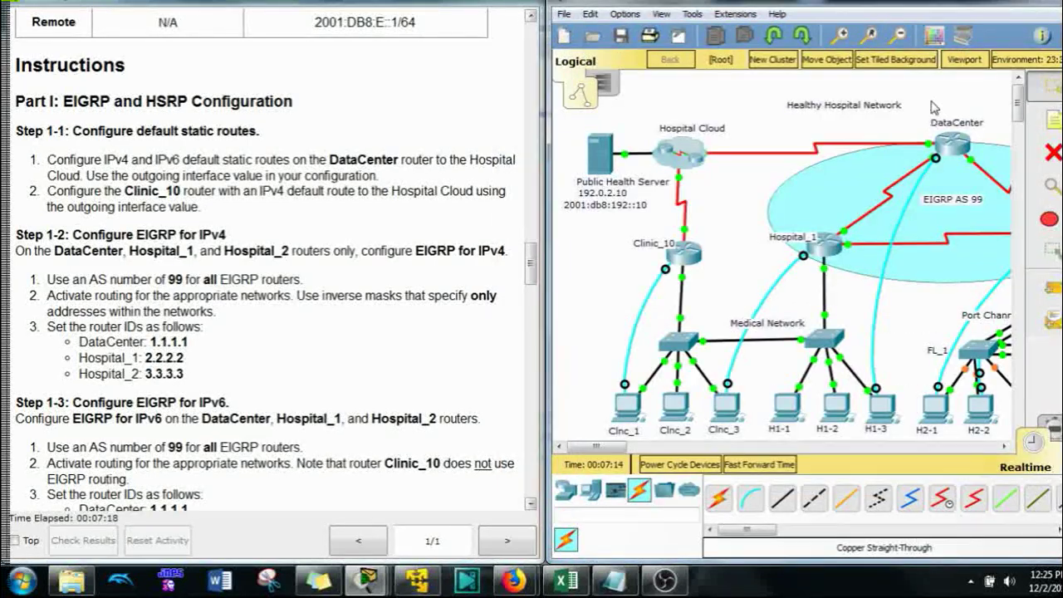
click(882, 409)
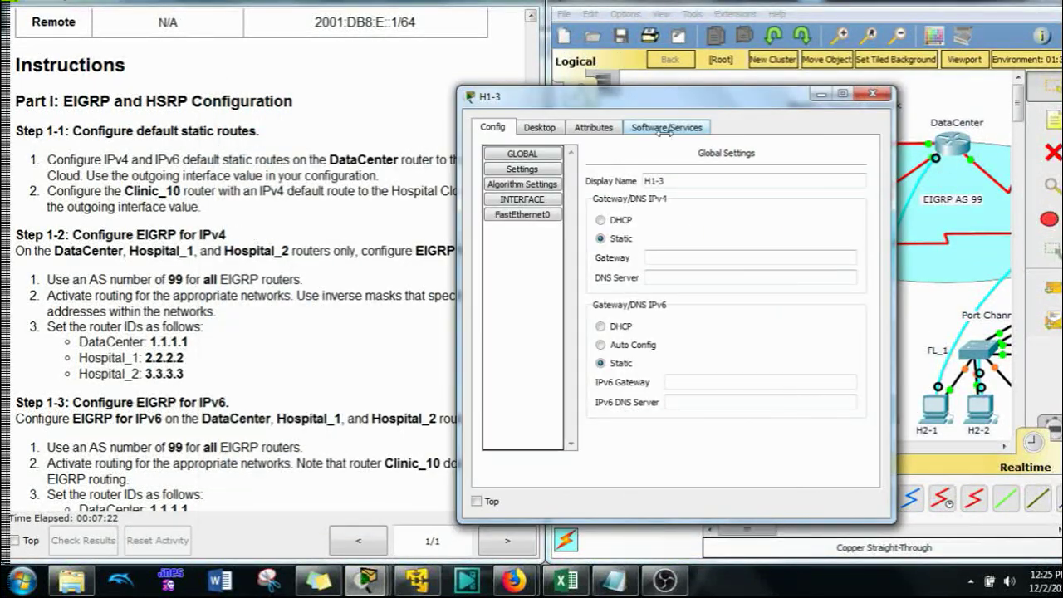
- Open H1-3's terminal to DataCenter and enter global configuration mode
drag(656, 105, 800, 60)
click(683, 81)
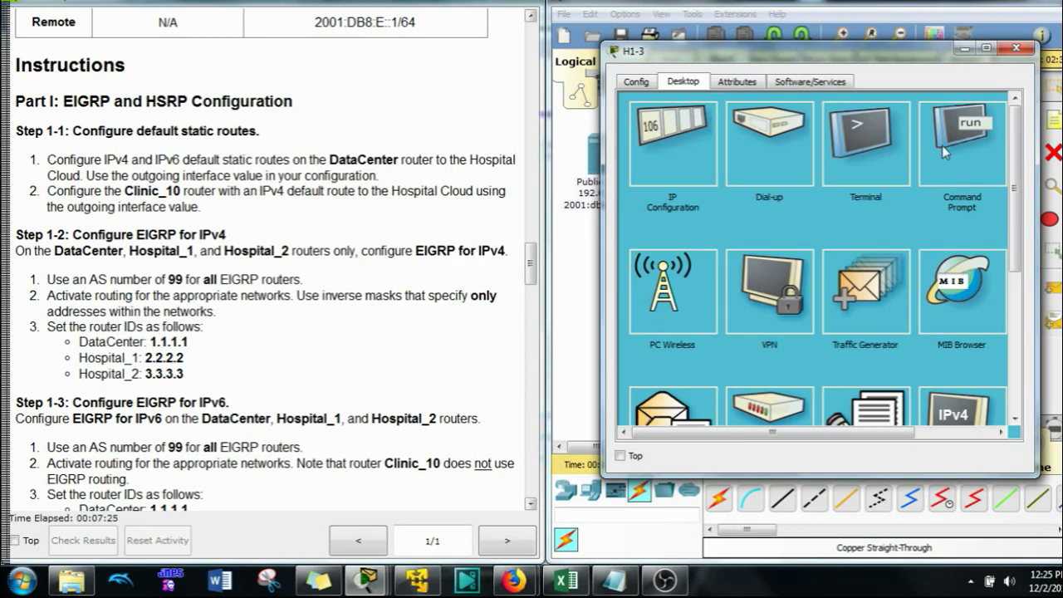
click(868, 144)
click(962, 258)
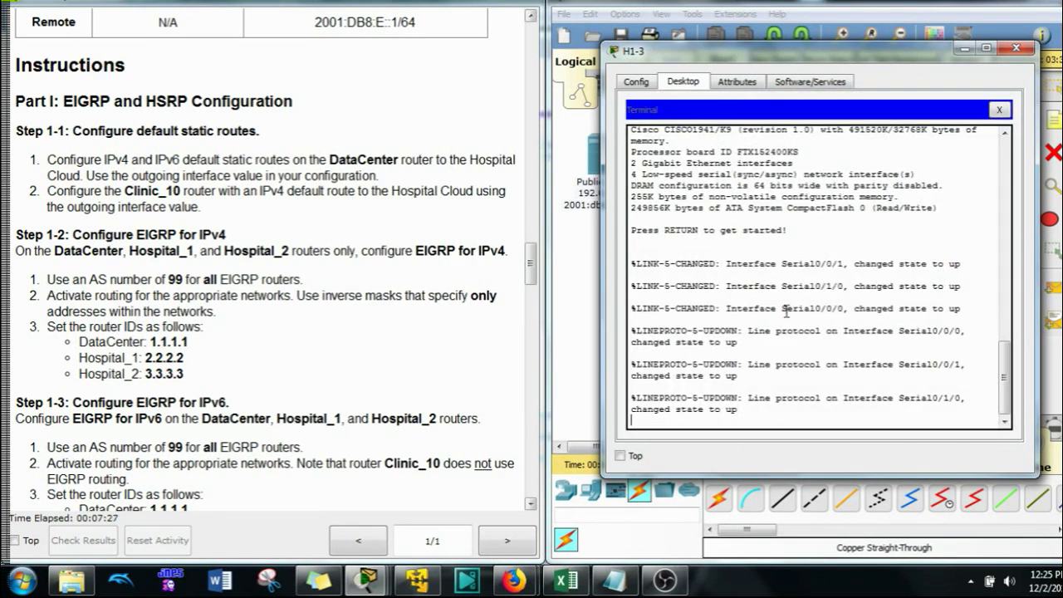
key(Return)
text(em)
key(Return)
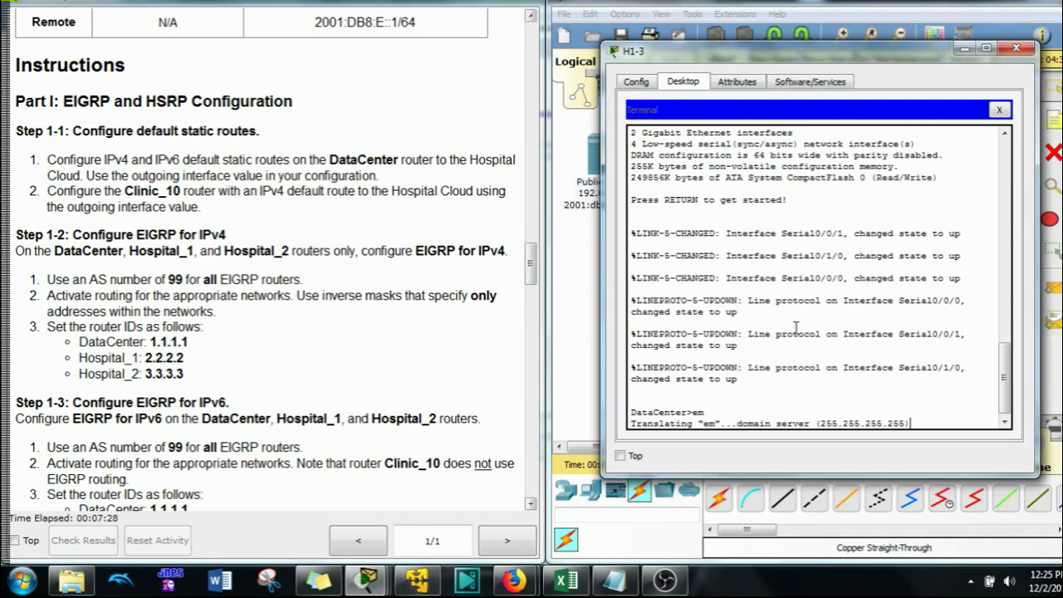
key(ctrl+shift+6)
text(en)
key(Return)
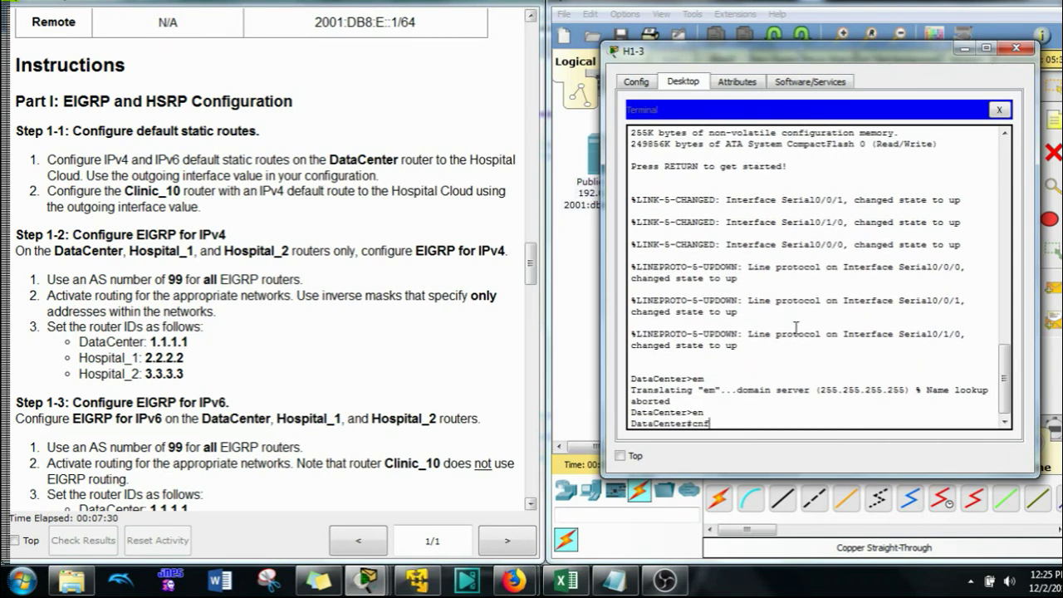
text(conf t)
key(Return)
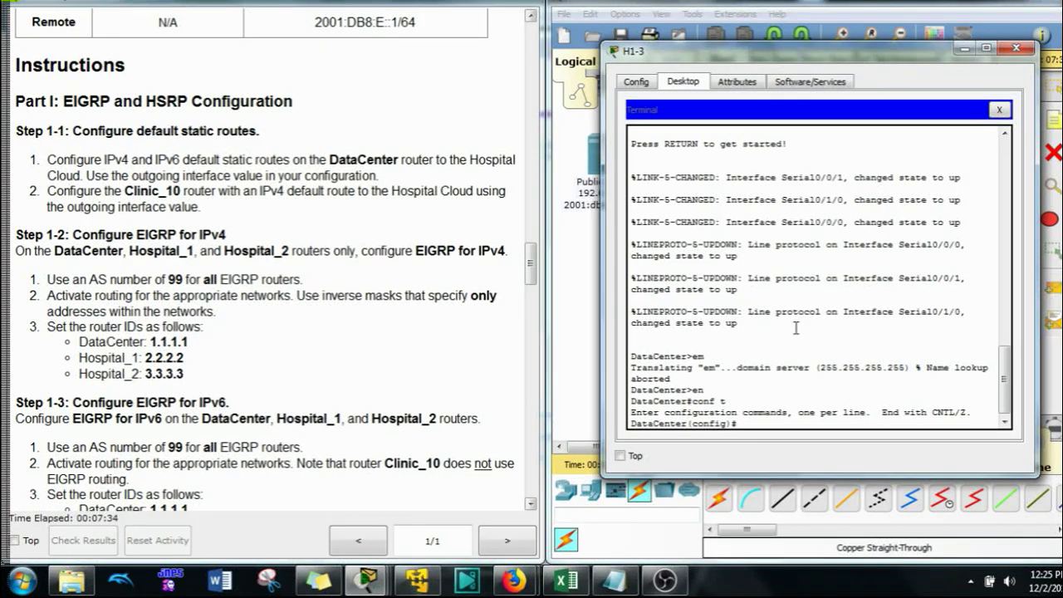
- Add the IPv4 default route 0.0.0.0 0.0.0.0 out s0/1/0 on DataCenter
drag(841, 53, 753, 173)
click(927, 148)
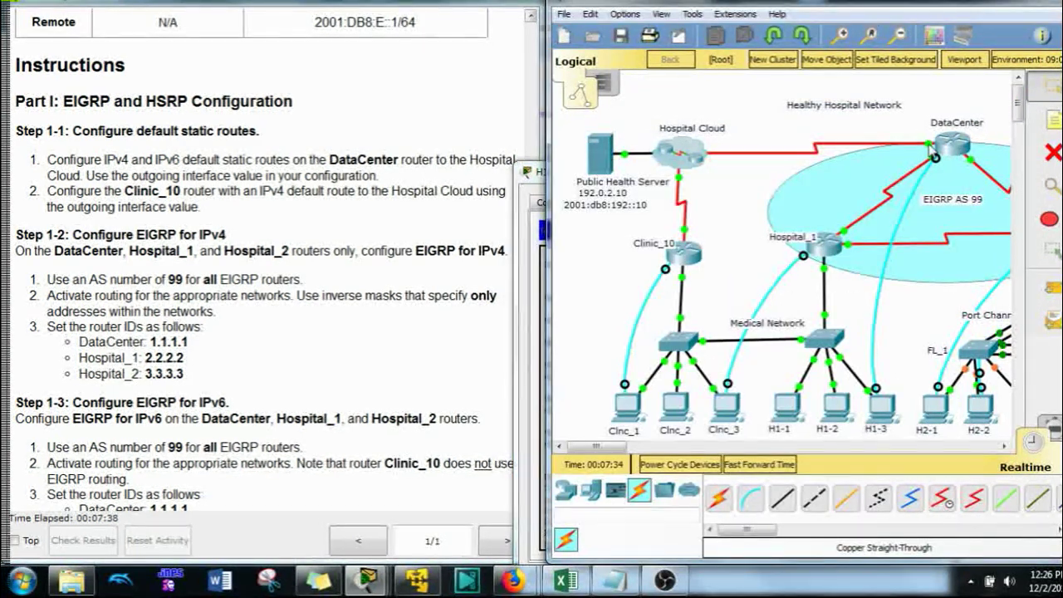
click(525, 172)
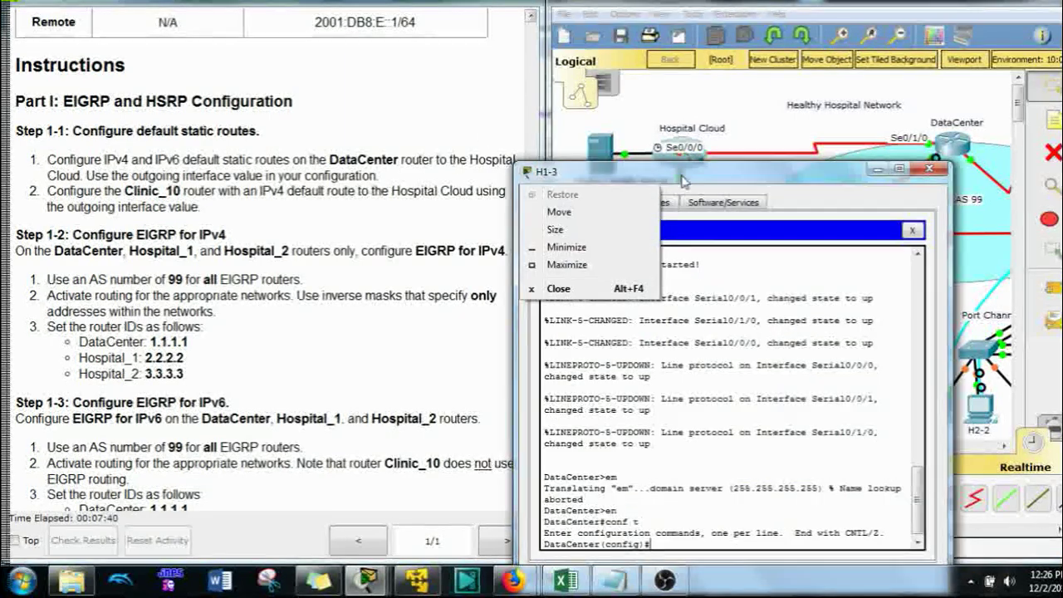
drag(582, 114, 582, 56)
text(ip route)
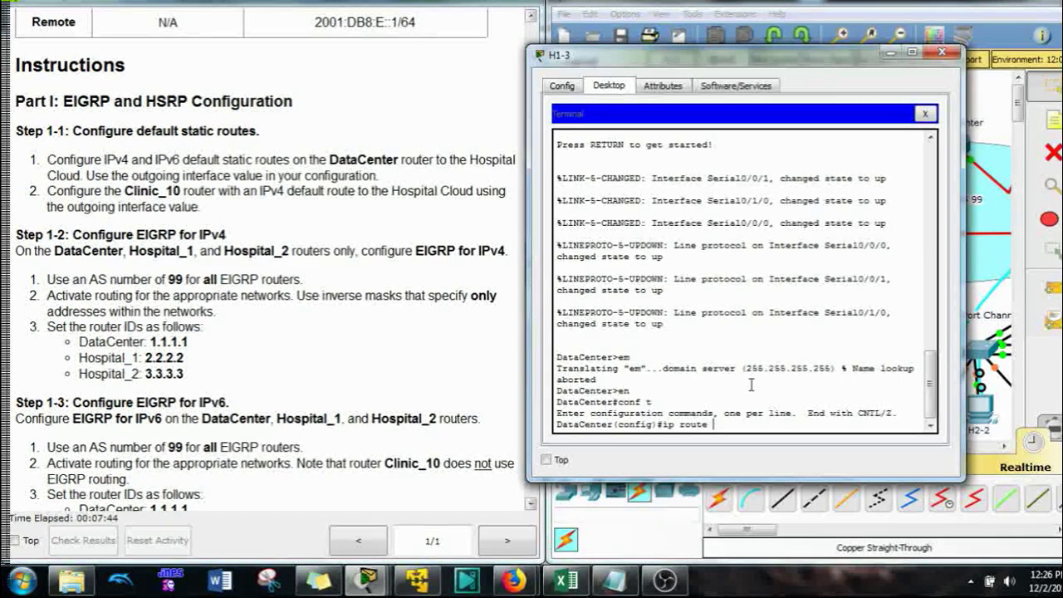
text( 0.0.0.0 0.0)
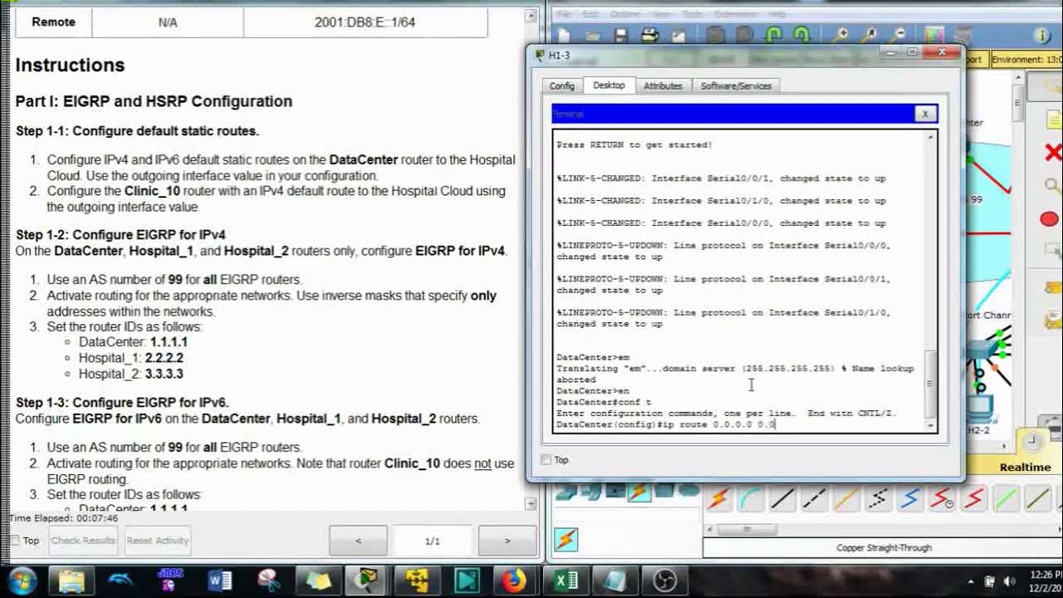
text(.00.0 s0/1/0)
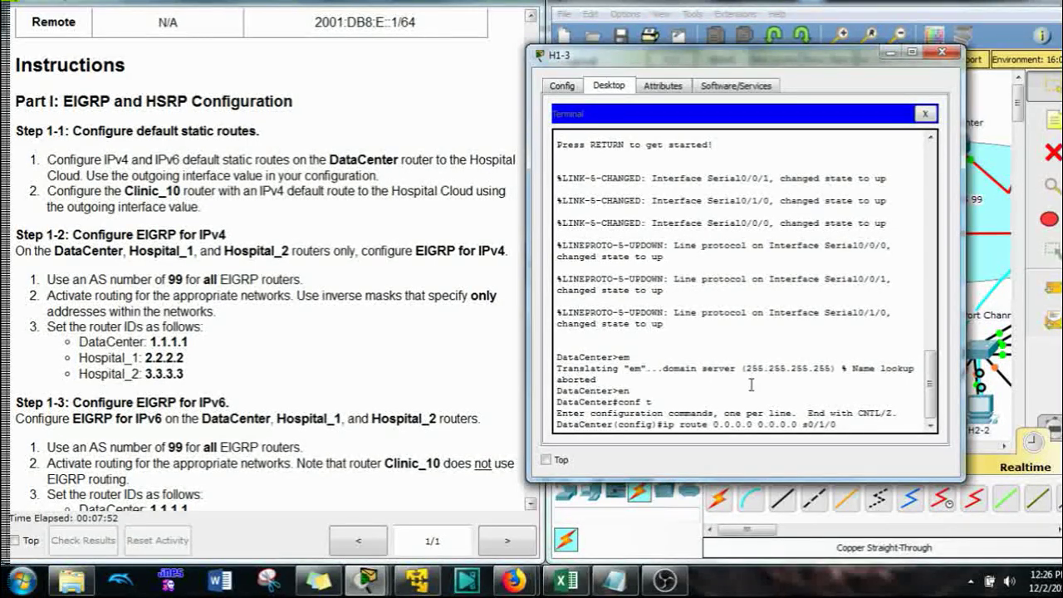
key(Return)
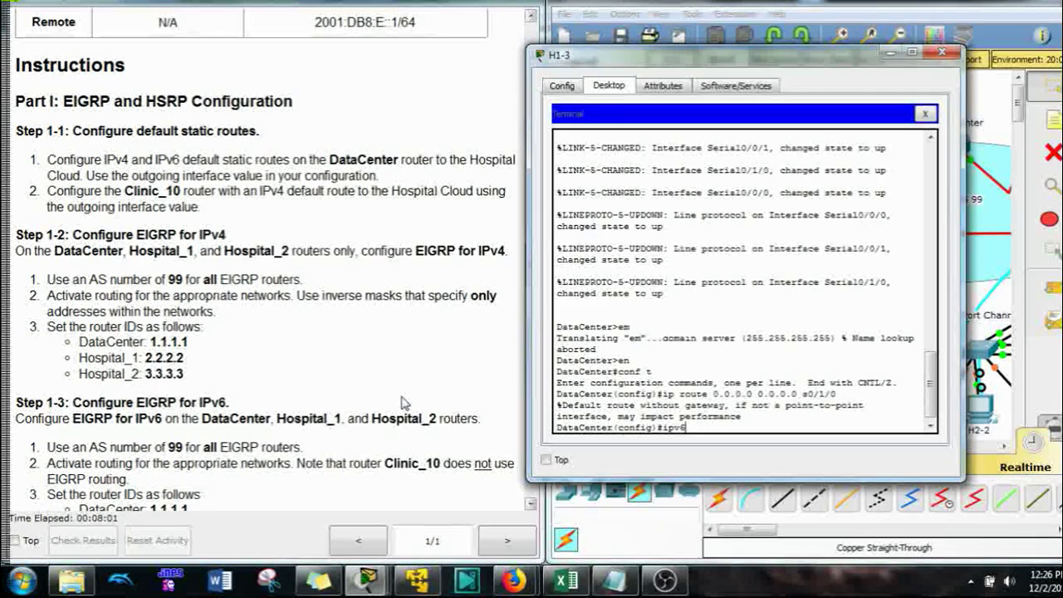
- Enable ipv6 unicast-routing and add the IPv6 default route ::/0 out s0/1/0
text(v6 un)
key(Tab)
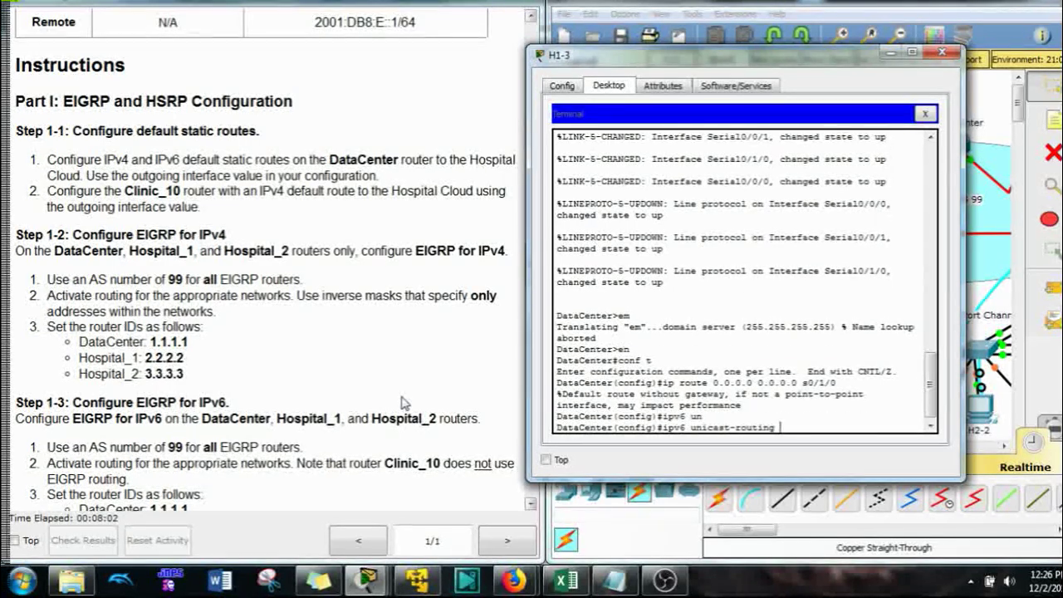
key(Return)
text(ipv6)
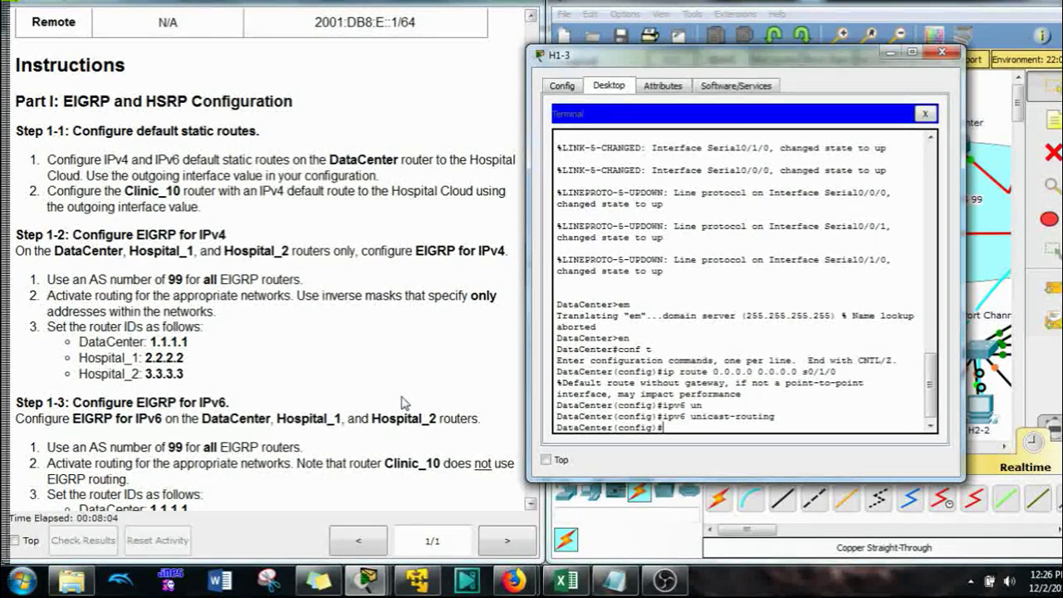
text( r)
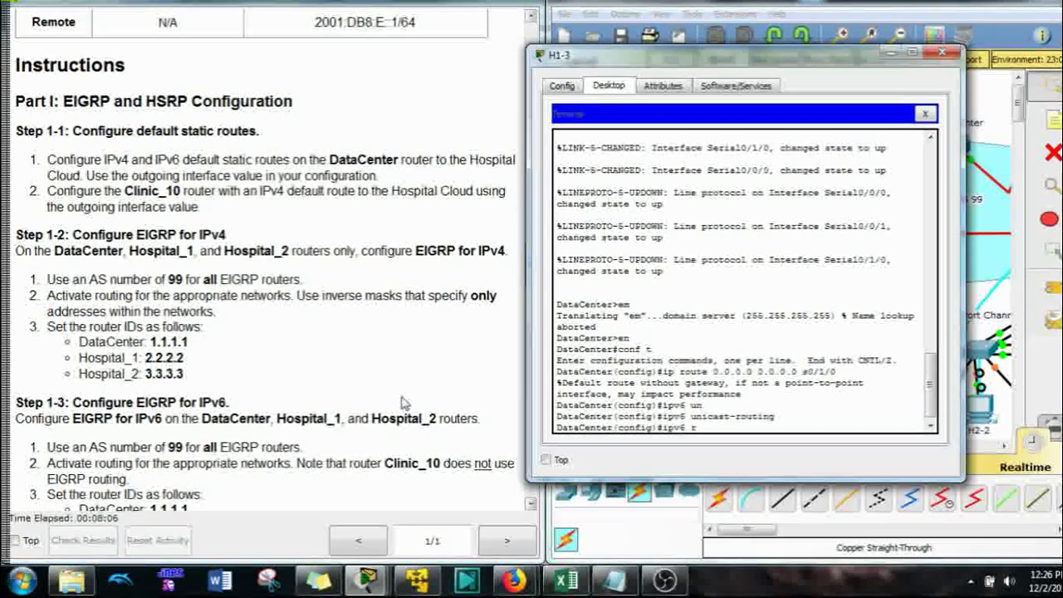
text(oute ::)
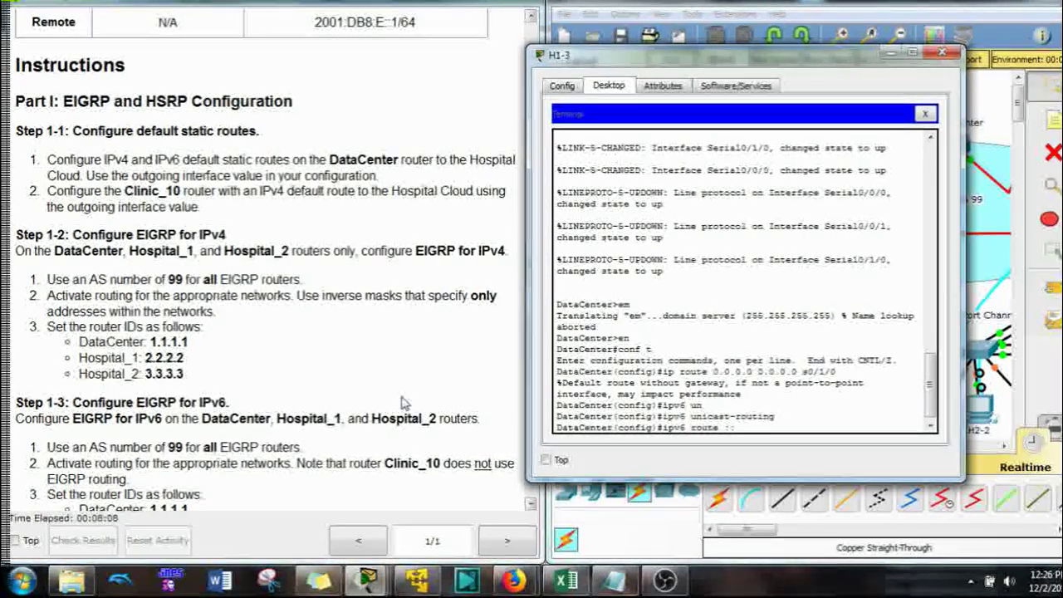
text(/0 s0/1/0)
key(Return)
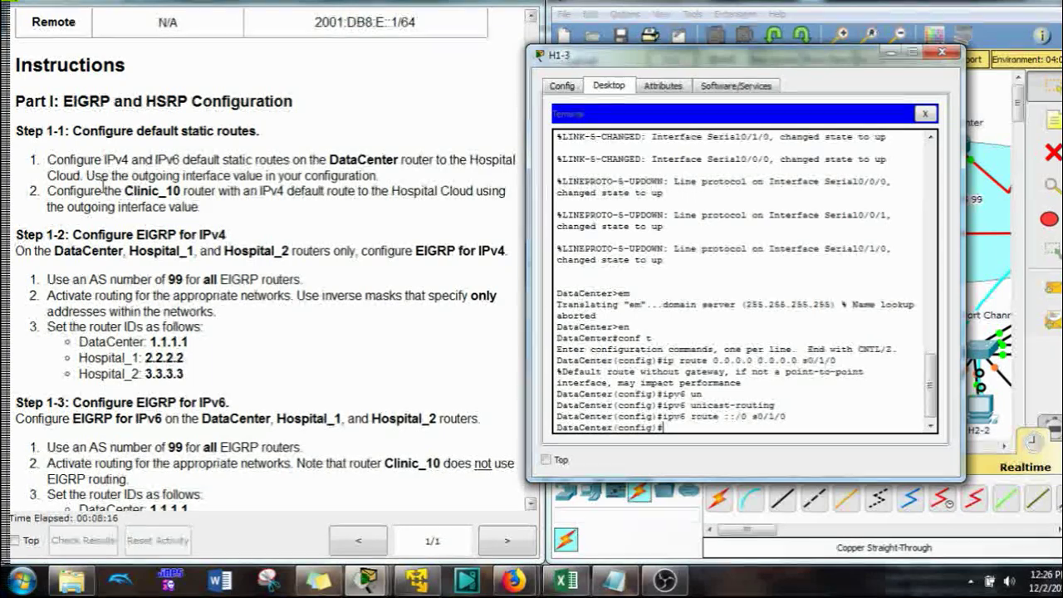
scroll(211, 226, down, 5)
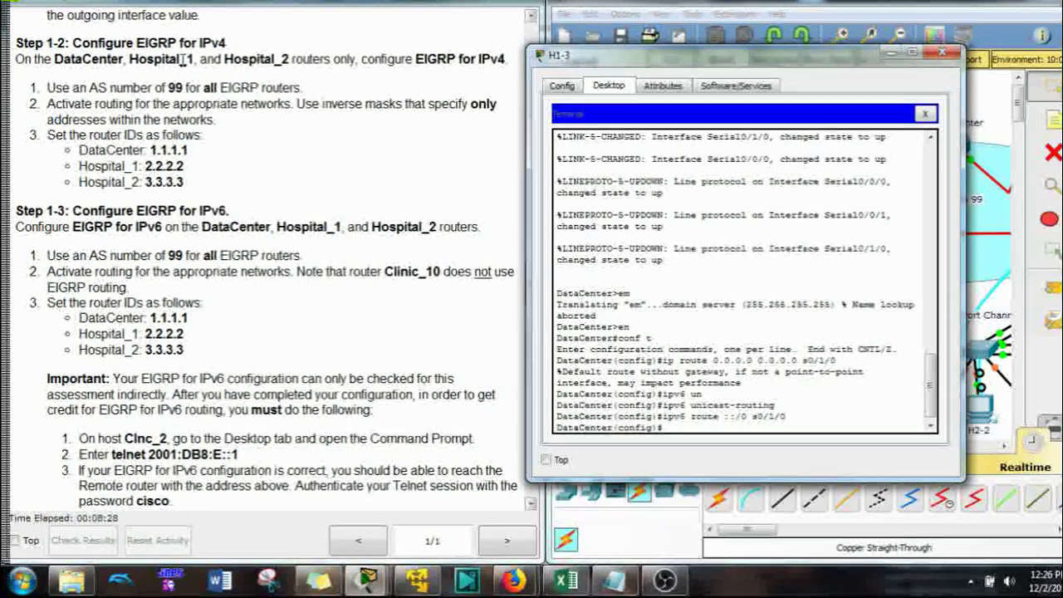
drag(649, 60, 291, 69)
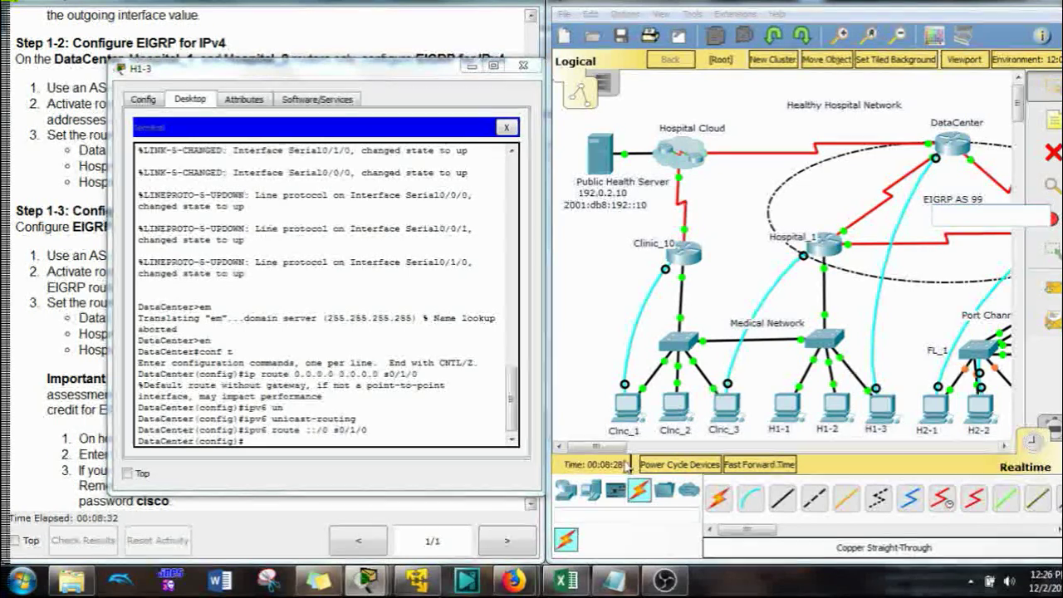
drag(604, 449, 623, 455)
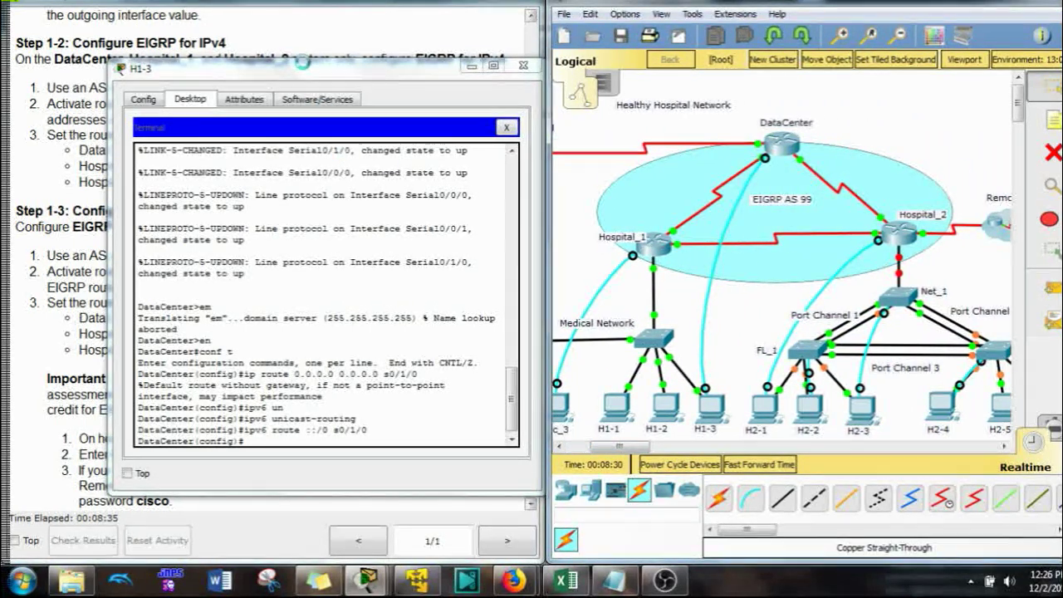
drag(232, 73, 717, 55)
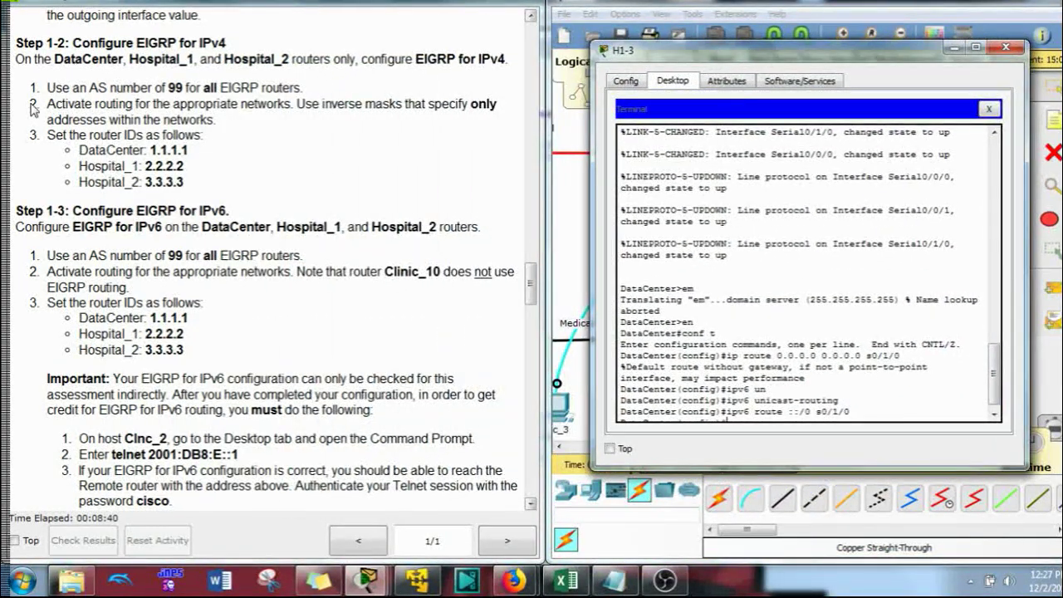
drag(90, 88, 107, 87)
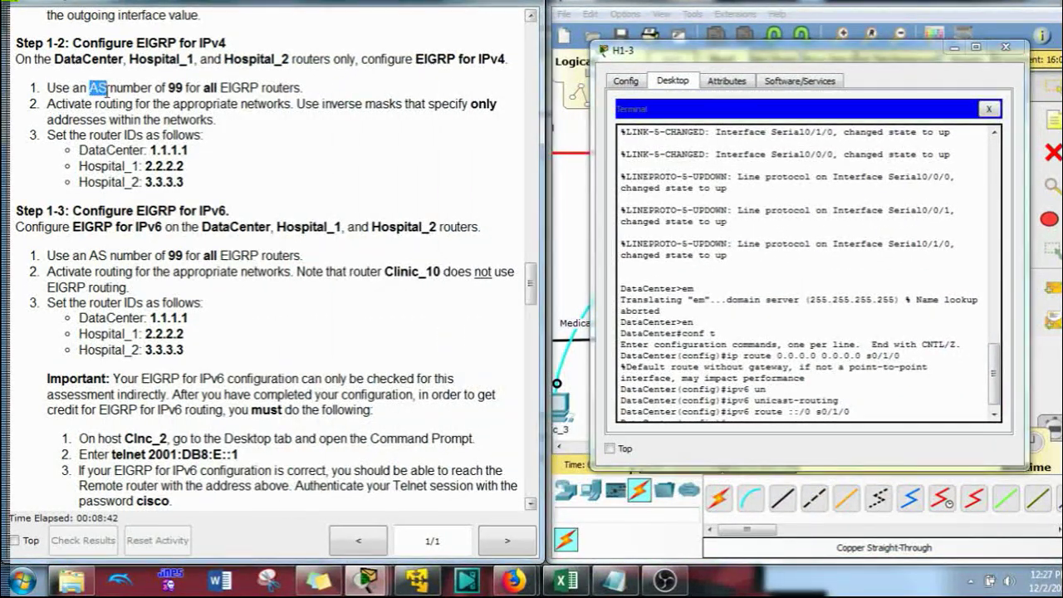
drag(175, 87, 183, 88)
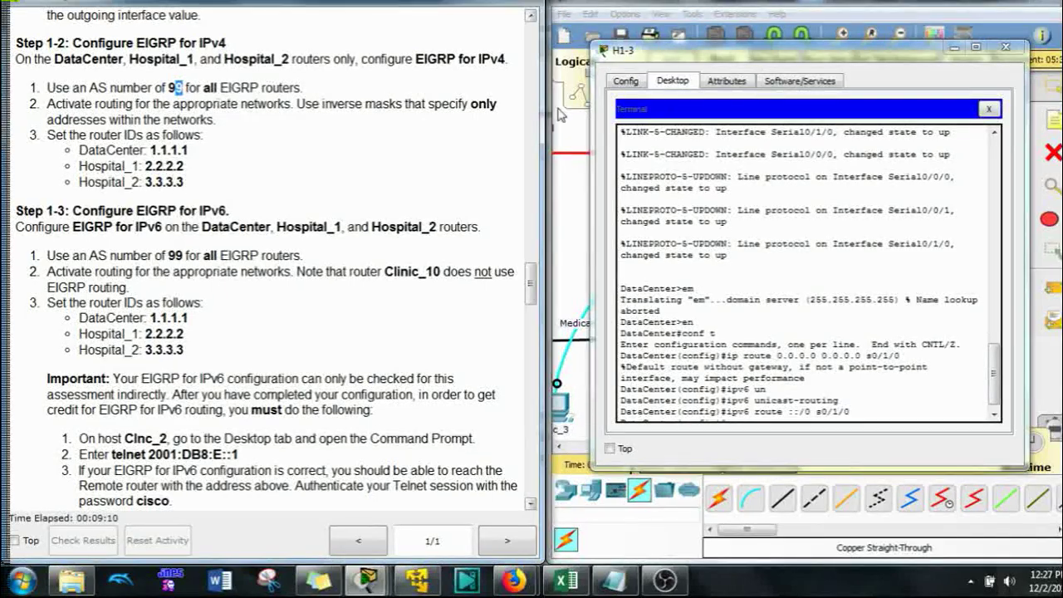
drag(860, 55, 821, 45)
click(681, 370)
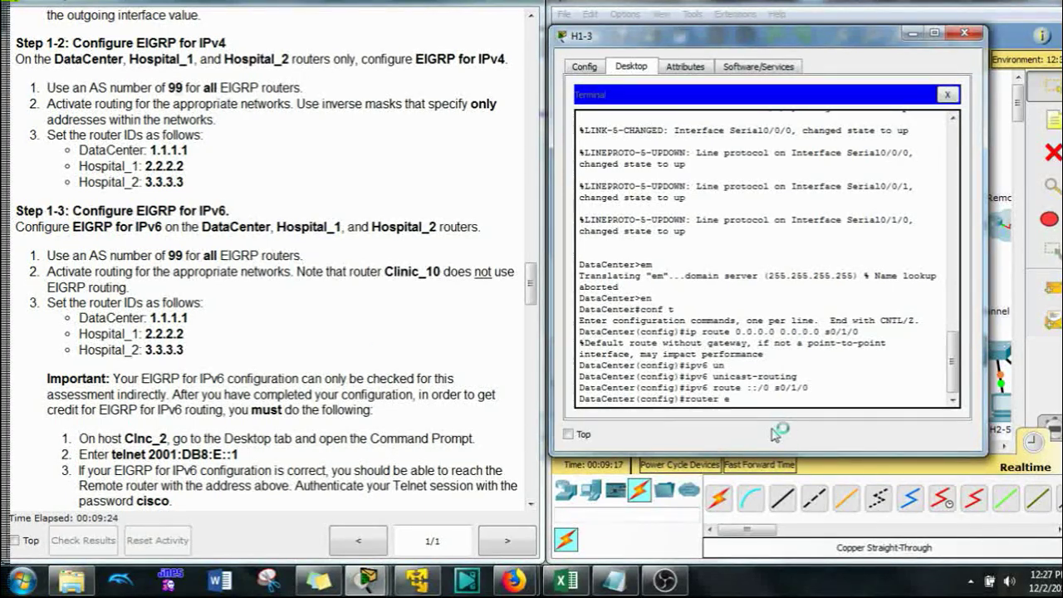
- Start the EIGRP 99 routing process on DataCenter
text(i)
key(Tab)
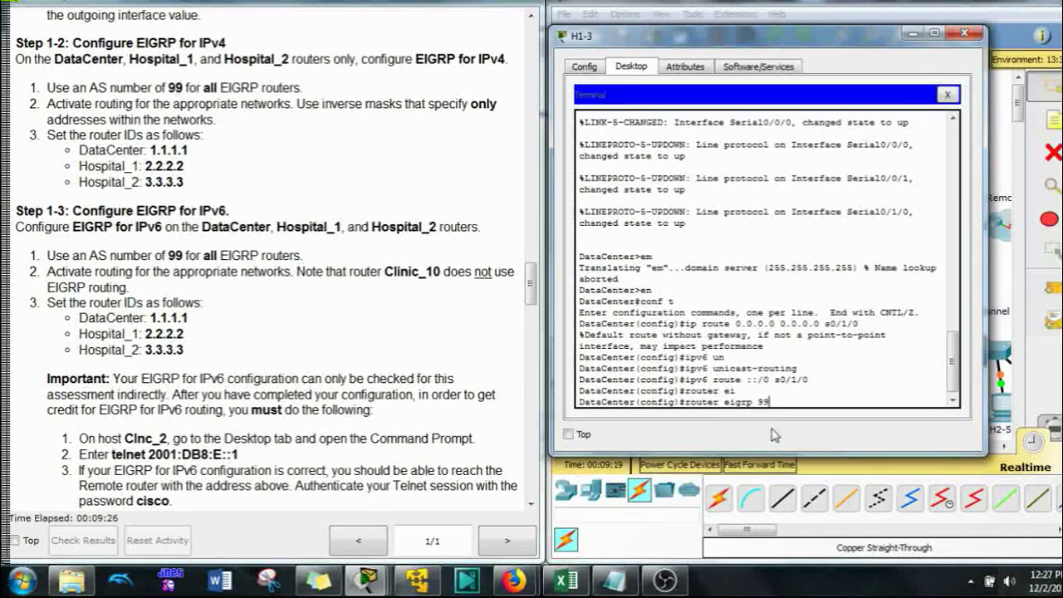
key(Return)
- Set the EIGRP router ID to 1.1.1.1
text(router)#rout)
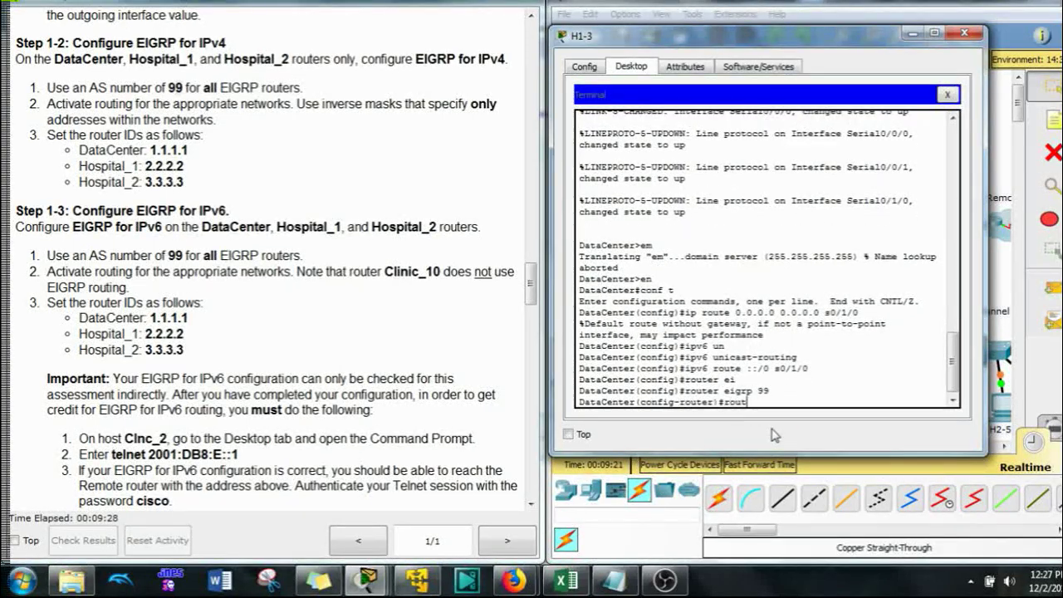
key(BackSpace)
key(BackSpace)
key(BackSpace)
text(ei)
key(Tab)
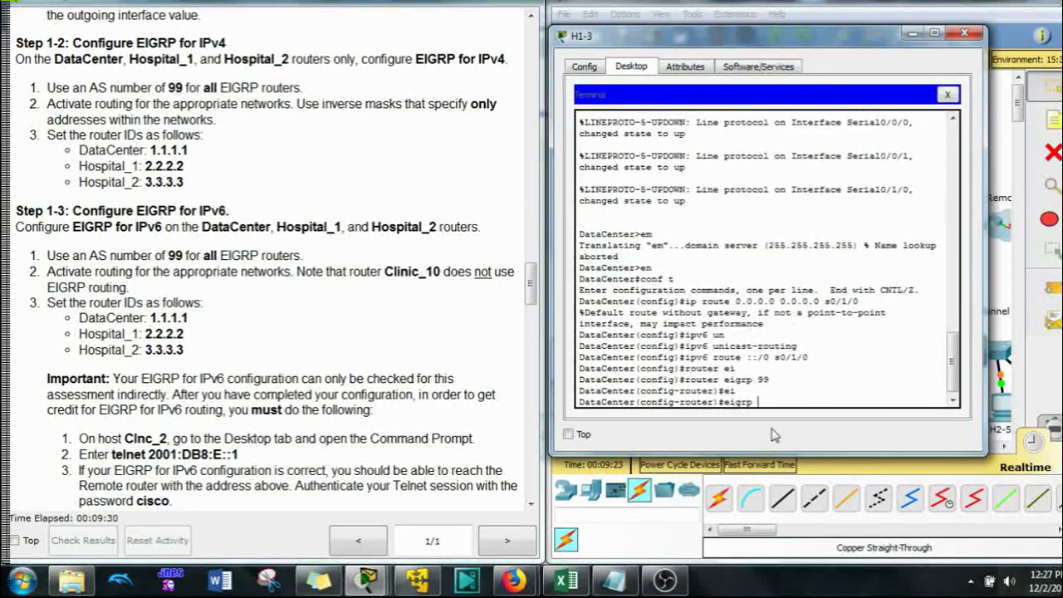
text(r)
key(Tab)
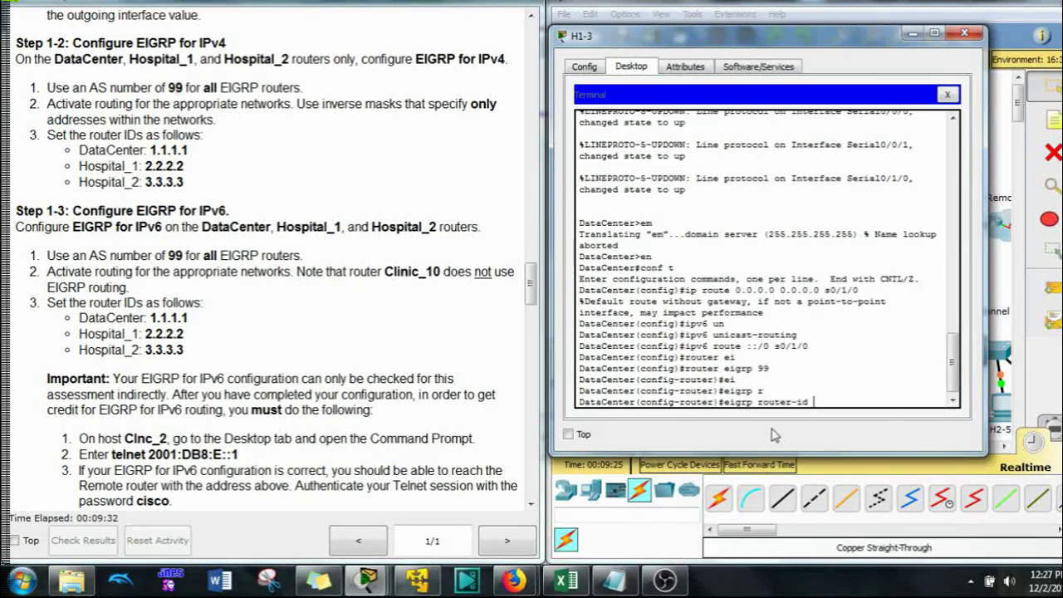
text(1.1.1.1)
key(Return)
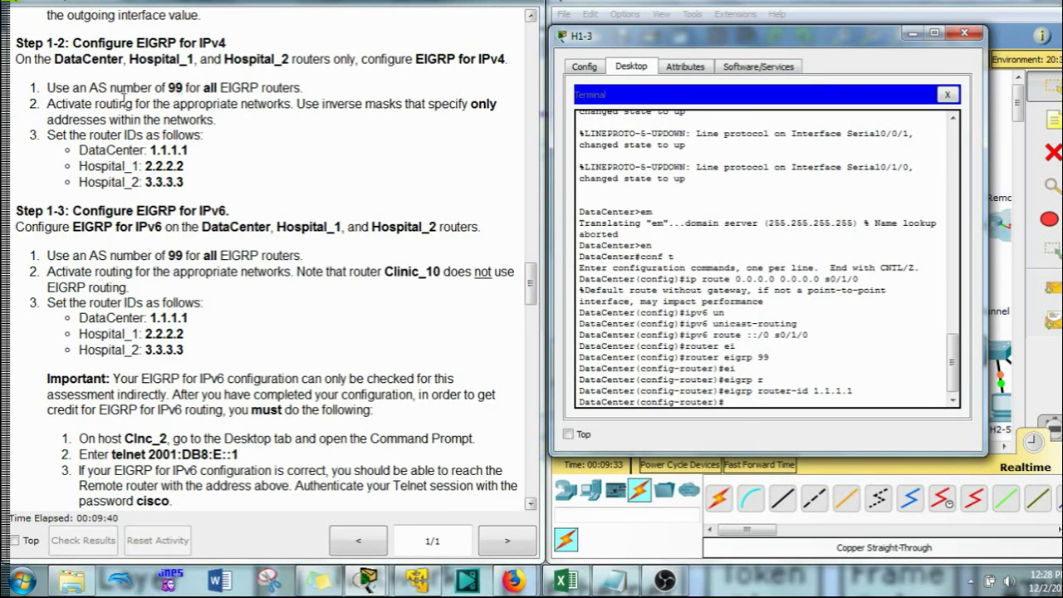
drag(529, 284, 523, 200)
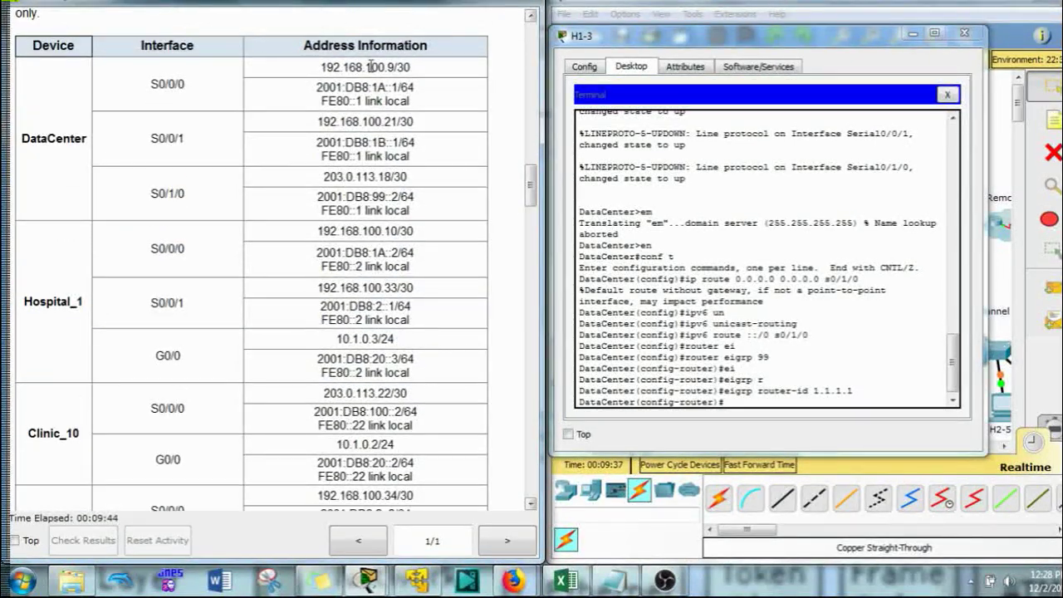
- Highlight DataCenter's S0/0/0, S0/0/1 and S0/1/0 IPv4 addresses in the Addressing Table
drag(320, 67, 407, 66)
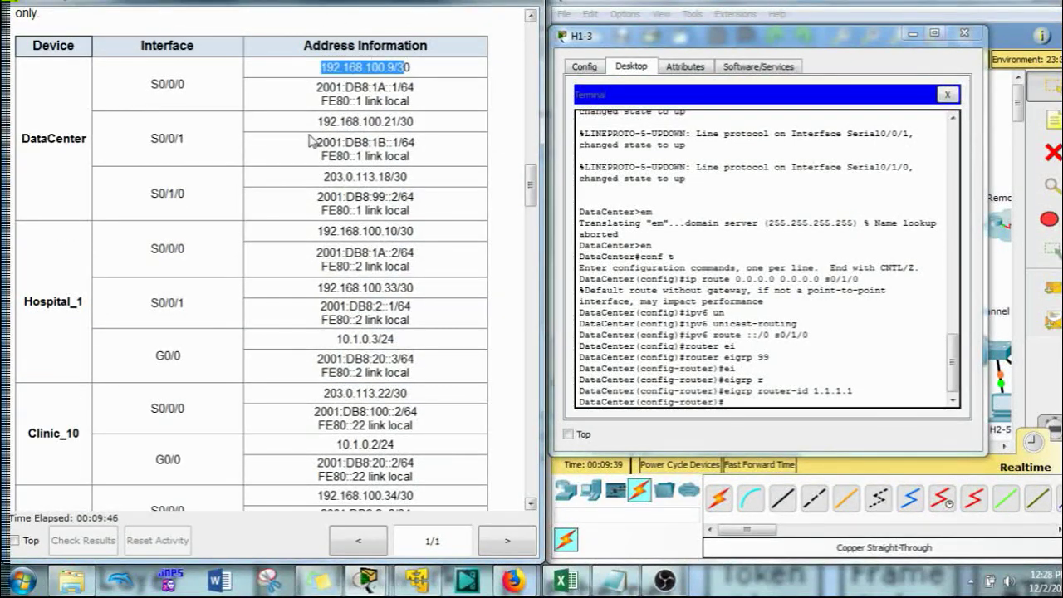
drag(317, 121, 406, 121)
drag(323, 176, 404, 176)
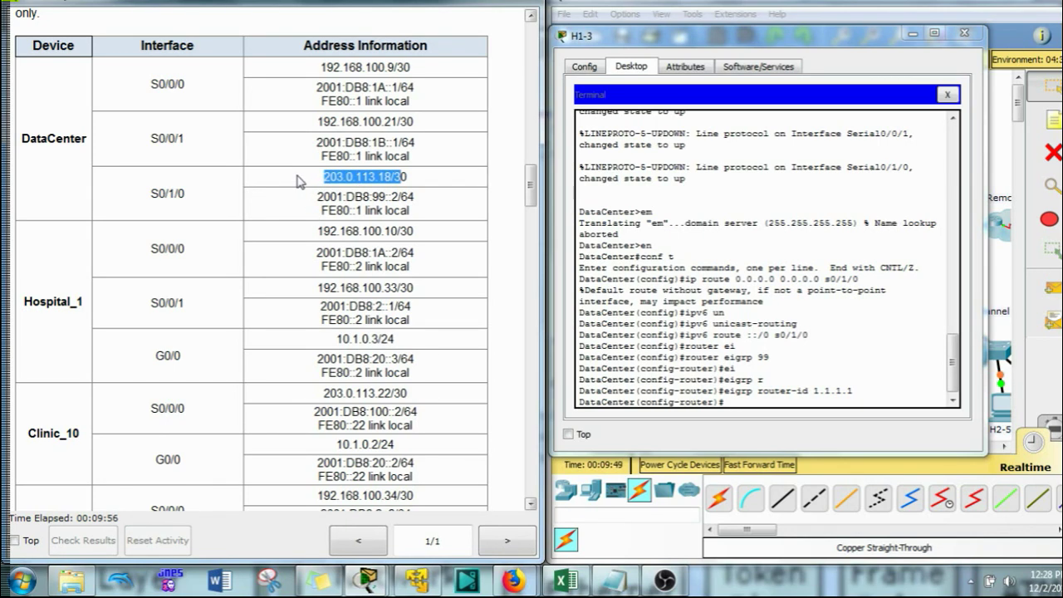
click(299, 184)
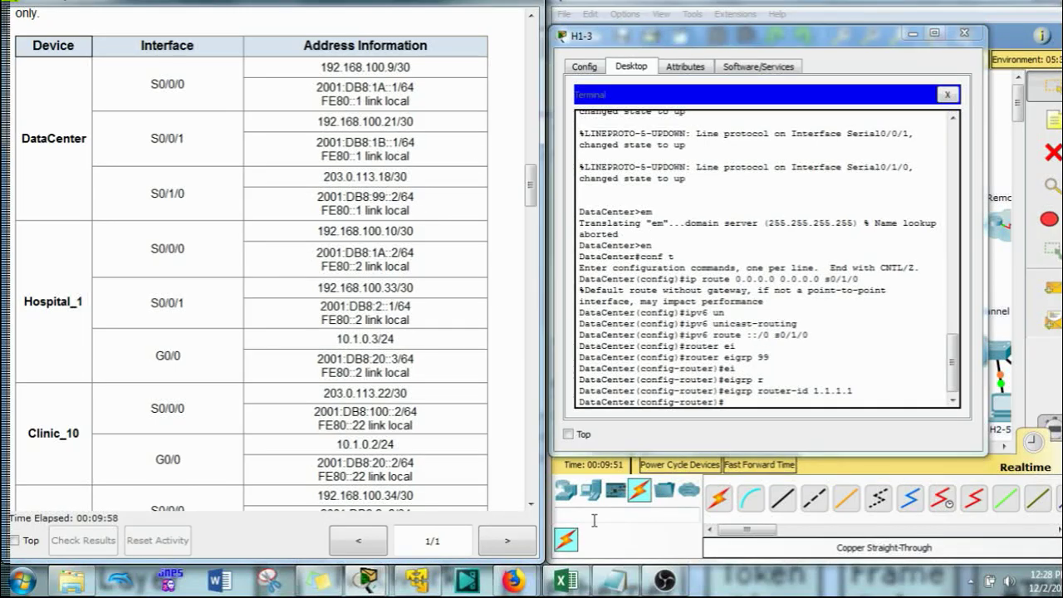
click(566, 580)
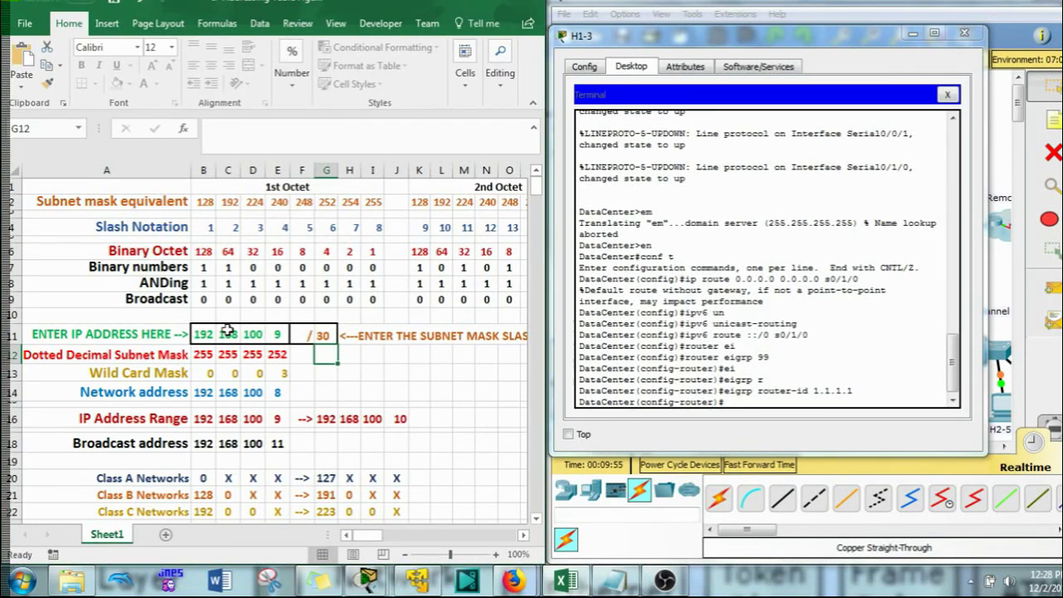
- Read network 192.168.100.8 and wildcard 0.0.0.3 for 192.168.100.9/30 in the calculator
drag(225, 2, 784, 10)
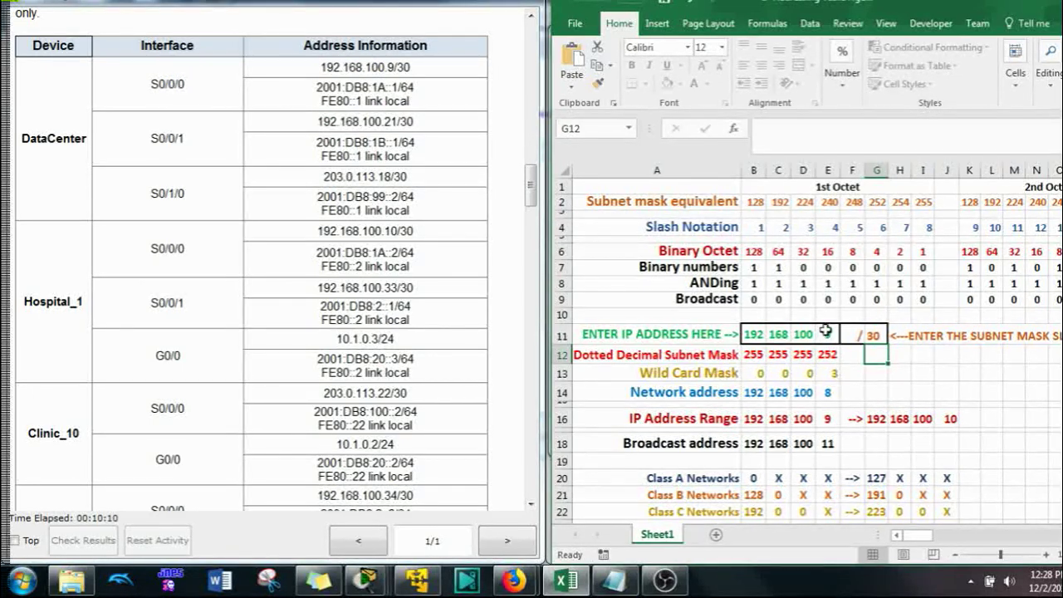
click(873, 334)
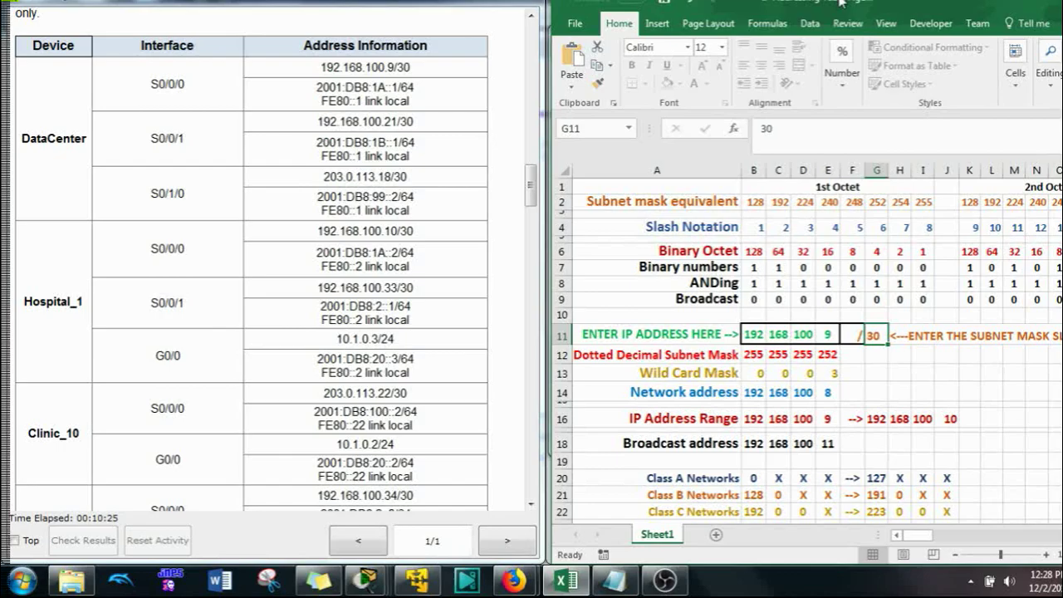
key(super+Left)
key(super+Left)
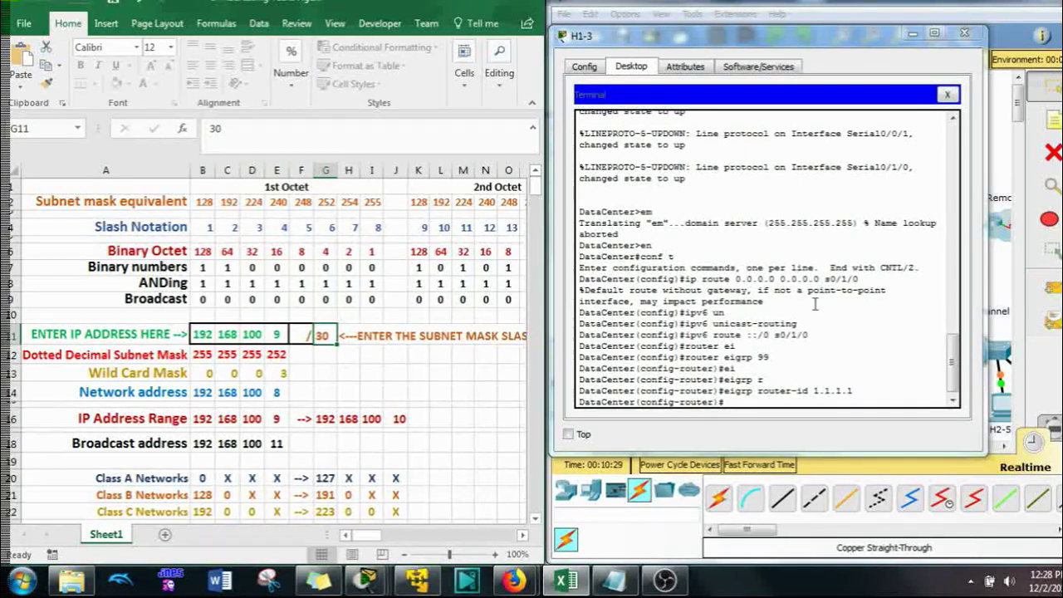
scroll(274, 348, down, 3)
- Add EIGRP network 192.168.100.8 0.0.0.3 on DataCenter and begin the next network statement
scroll(451, 332, up, 1)
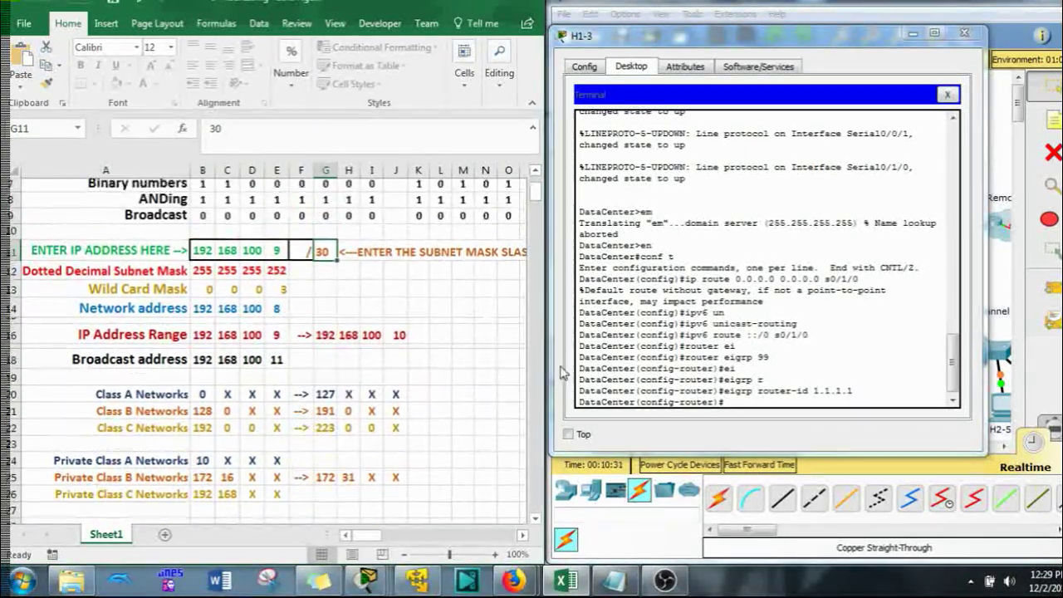
click(774, 407)
text(net)
key(Tab)
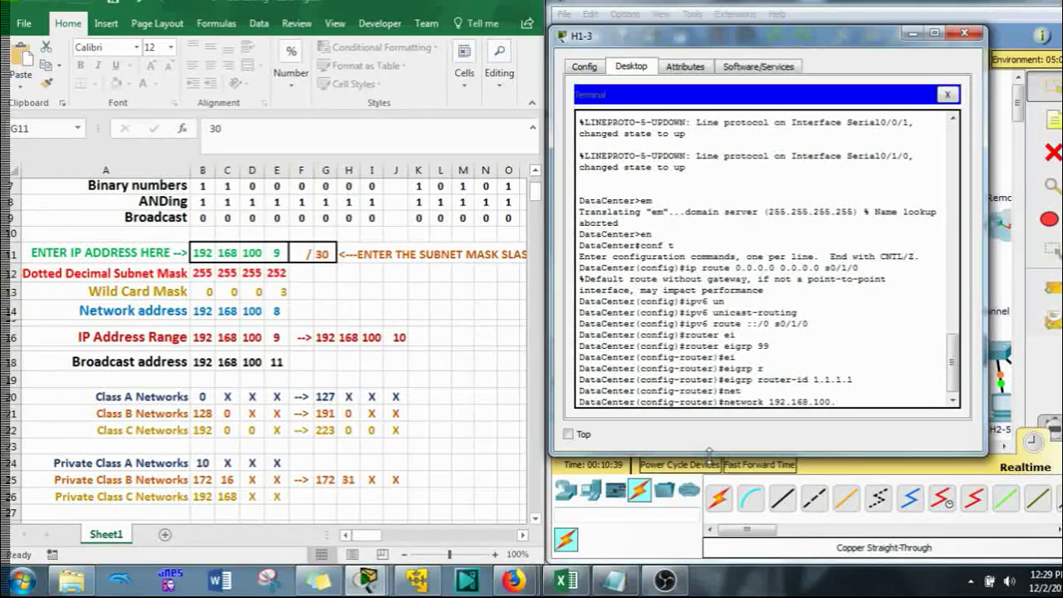
text(8 )
text(0..0)
text(.0.0.3)
key(Return)
text(net)
key(Tab)
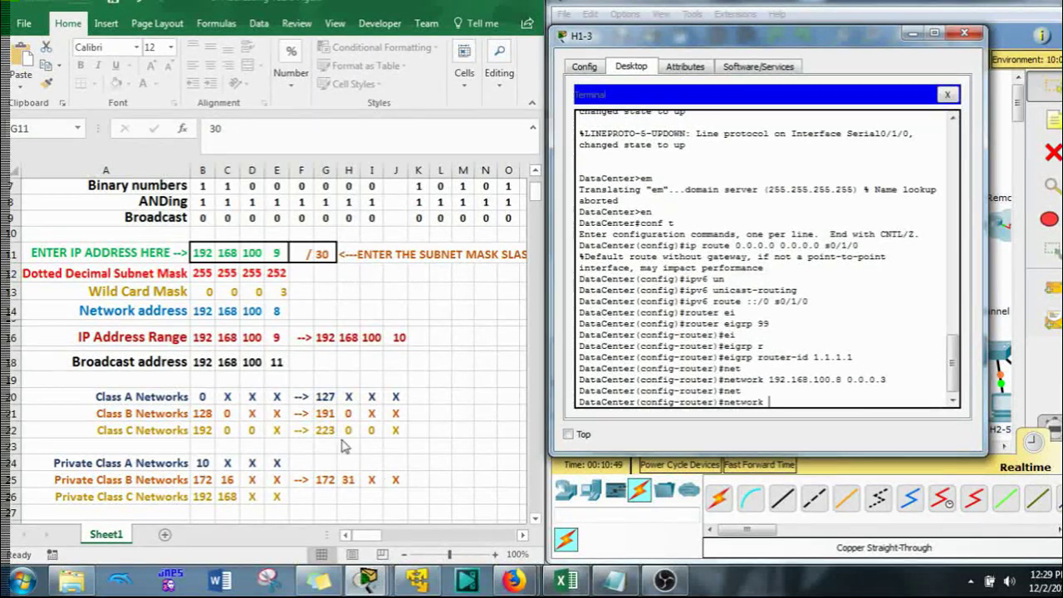
drag(268, 6, 681, 6)
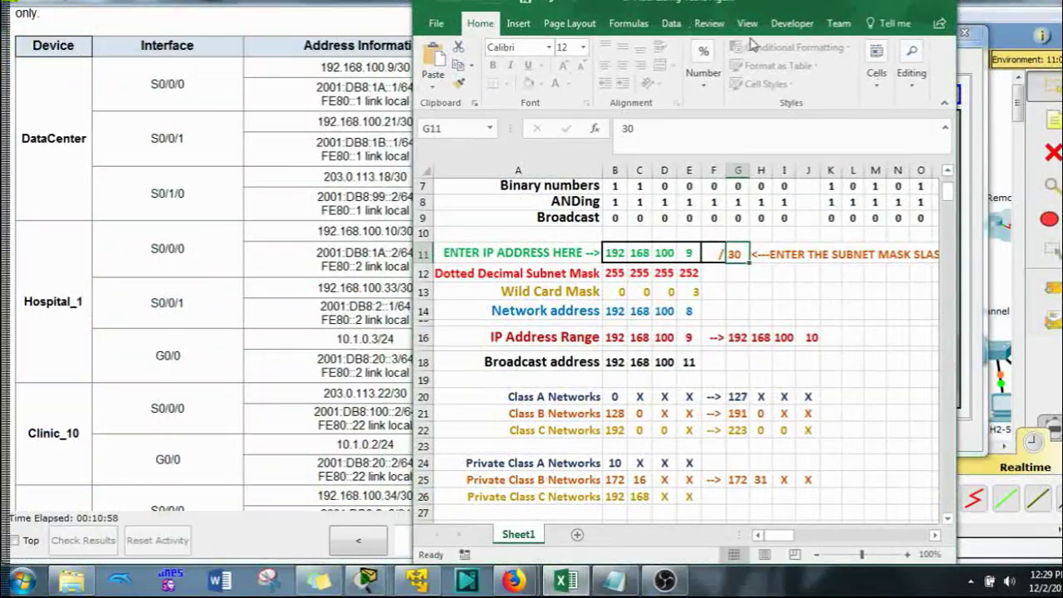
- Arrange the windows side by side and enter 21 as the last octet in E11
click(986, 81)
drag(831, 33, 305, 114)
drag(691, 7, 828, 6)
drag(328, 129, 347, 153)
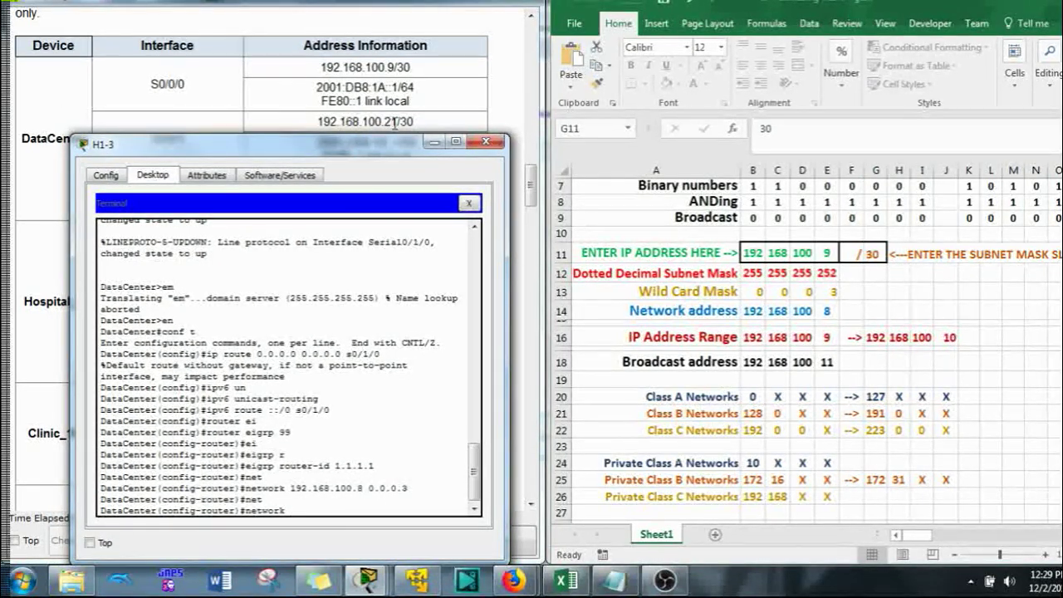
click(826, 252)
text(21)
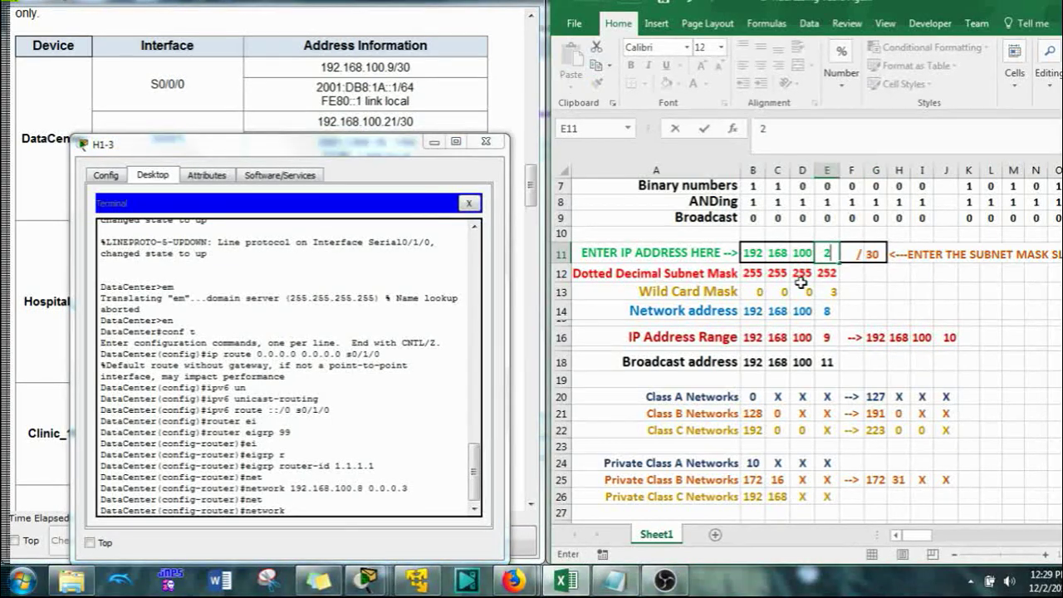
key(Tab)
key(Tab)
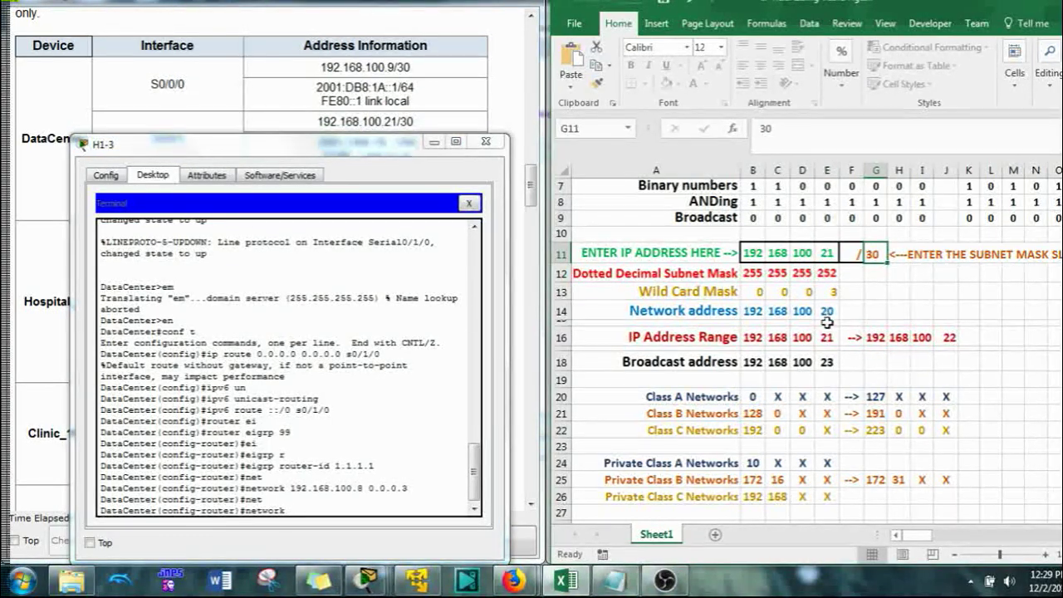
- Add EIGRP network 192.168.100.20 0.0.0.3 on DataCenter
click(466, 499)
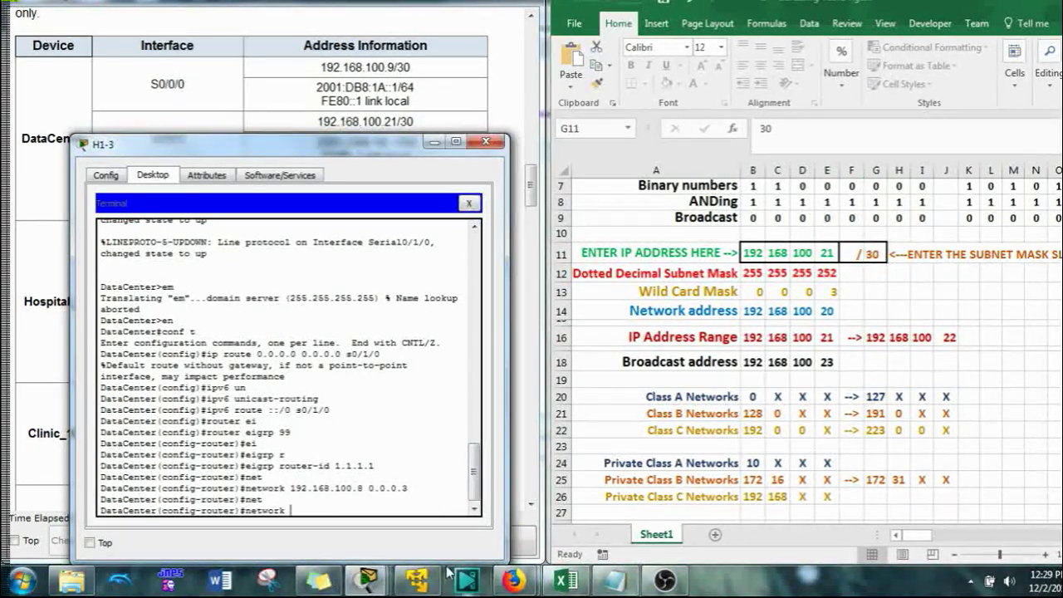
text(192.168.100.8 0.0.0.3)
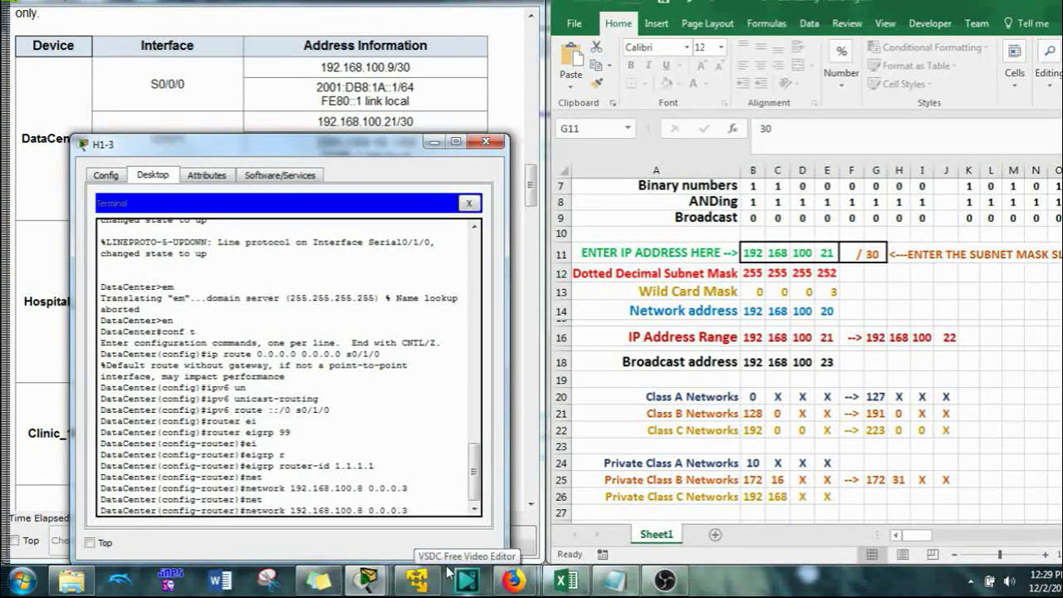
text(0)
key(Return)
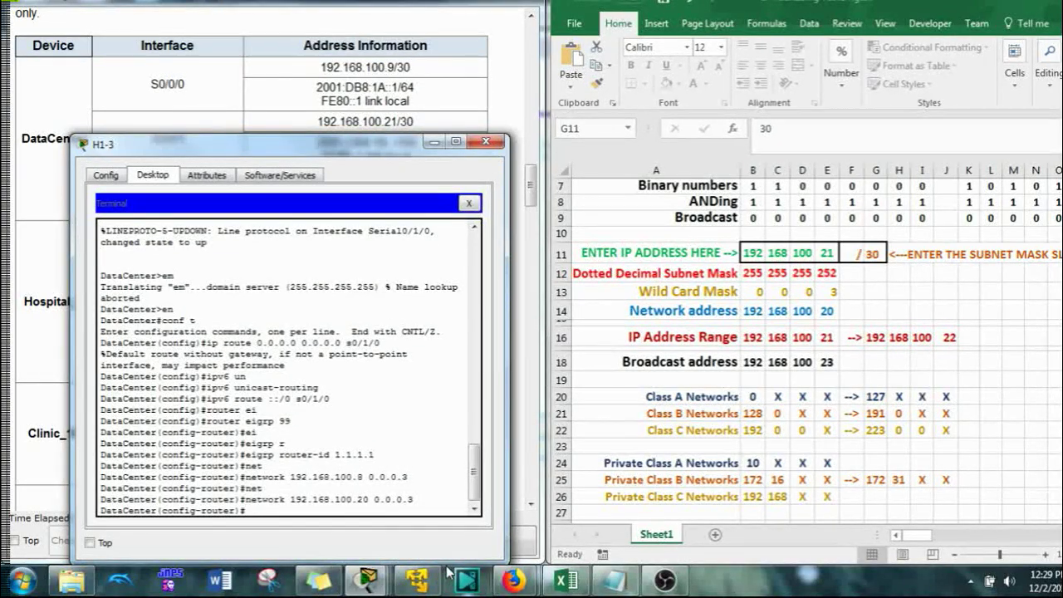
key(BackSpace)
key(BackSpace)
key(BackSpace)
key(BackSpace)
key(BackSpace)
key(BackSpace)
key(BackSpace)
key(BackSpace)
key(BackSpace)
key(BackSpace)
key(BackSpace)
key(BackSpace)
key(BackSpace)
key(BackSpace)
key(BackSpace)
key(BackSpace)
key(BackSpace)
key(BackSpace)
key(BackSpace)
key(BackSpace)
drag(411, 150, 737, 164)
drag(526, 190, 524, 199)
drag(672, 168, 360, 59)
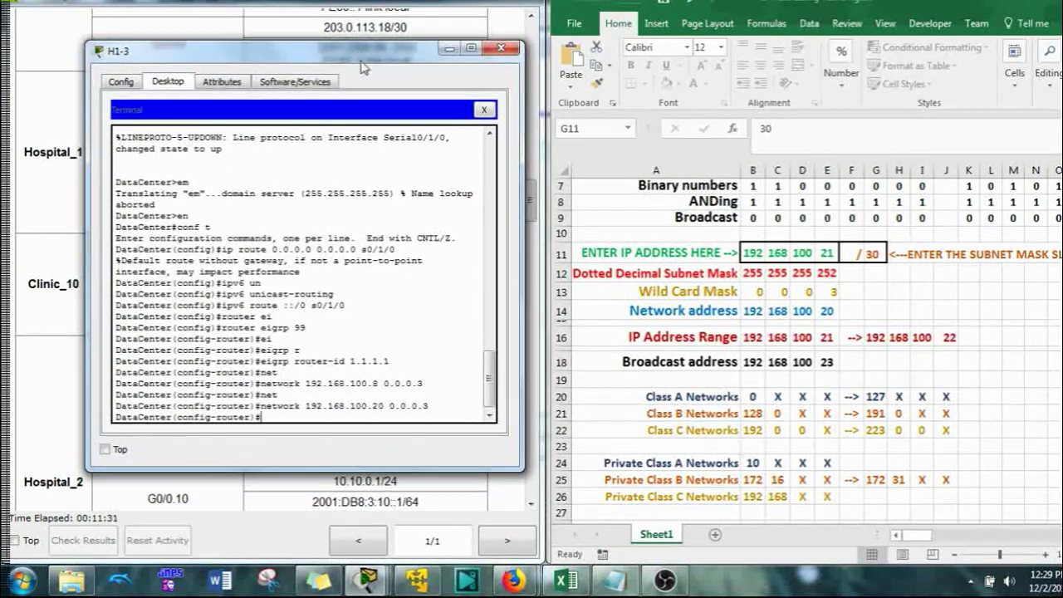
click(752, 253)
- Enter 203.0.113.18 in cells B11:E11 to get network 203.0.113.16
text(203)
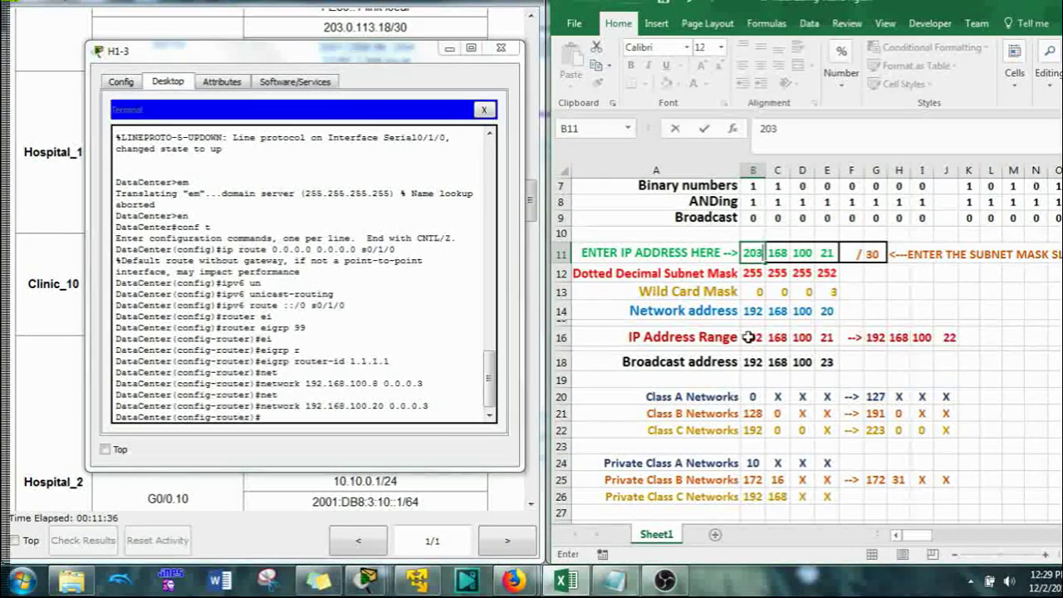
key(Tab)
text(0)
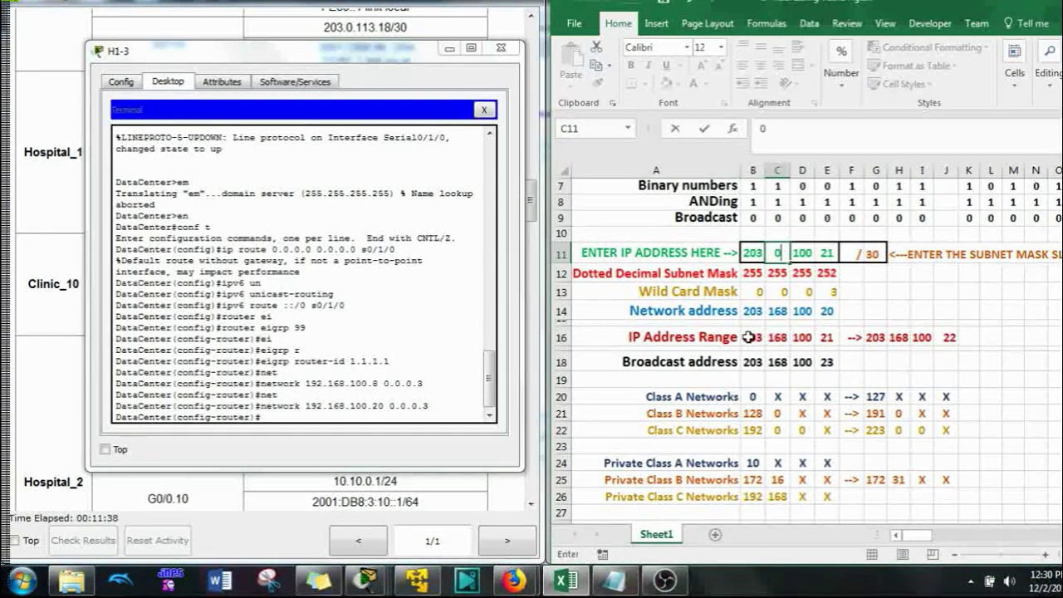
key(Tab)
text(113)
key(Tab)
text(18)
key(Tab)
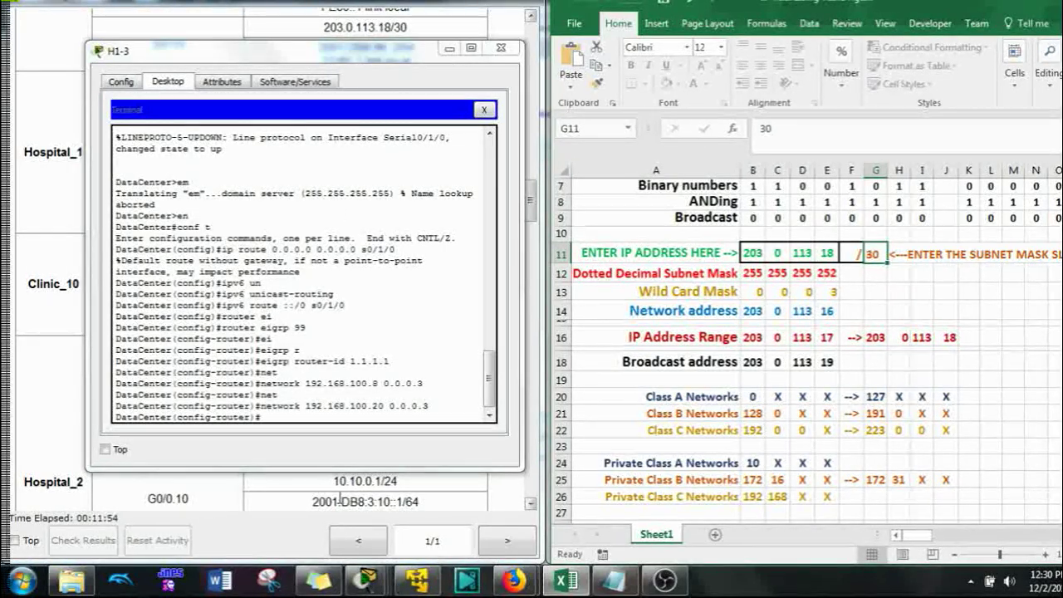
- Add EIGRP network 203.0.113.16 0.0.0.3 on DataCenter
click(194, 466)
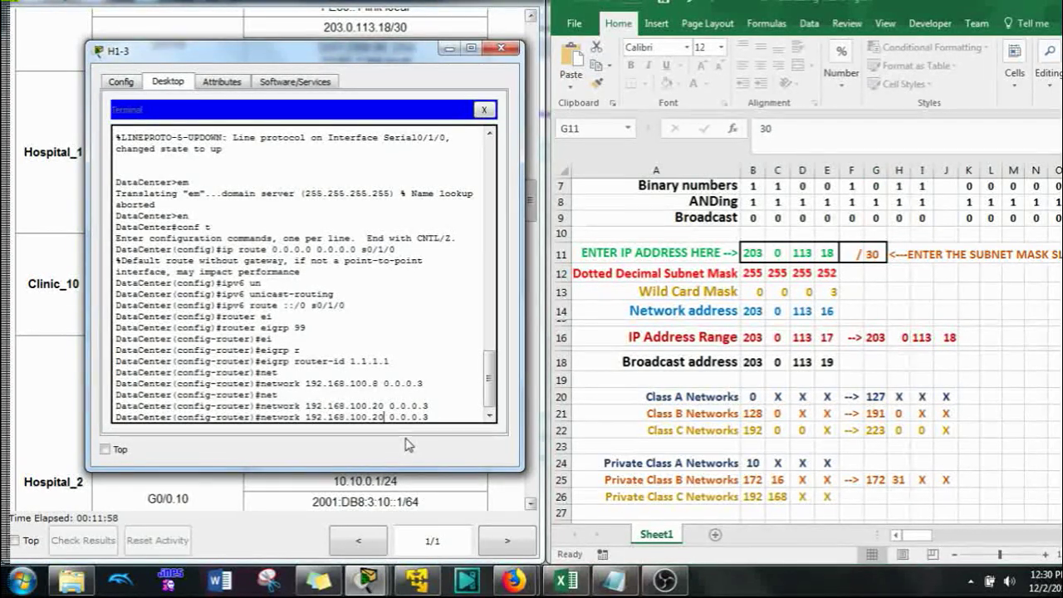
key(BackSpace)
key(BackSpace)
key(BackSpace)
key(BackSpace)
key(BackSpace)
key(BackSpace)
key(BackSpace)
key(BackSpace)
key(BackSpace)
key(BackSpace)
key(BackSpace)
key(BackSpace)
key(BackSpace)
key(BackSpace)
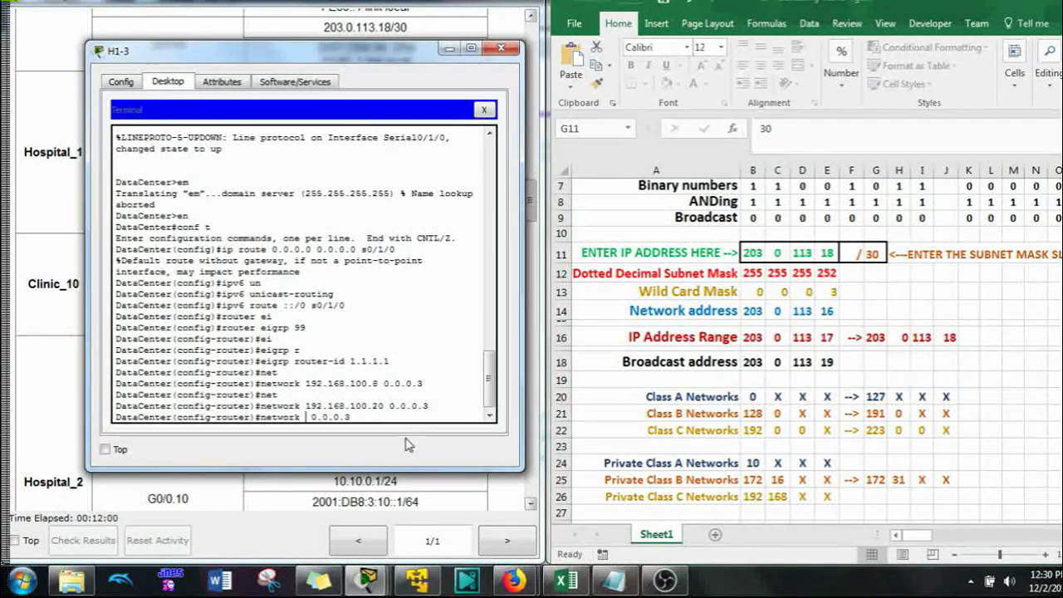
text(203.0.113.1)
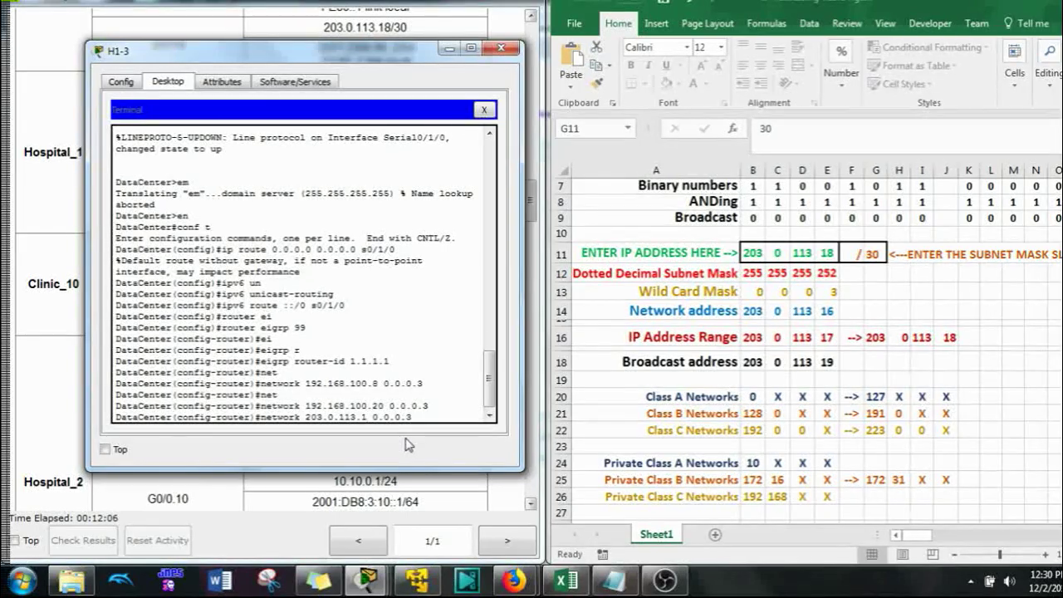
text(6)
key(Return)
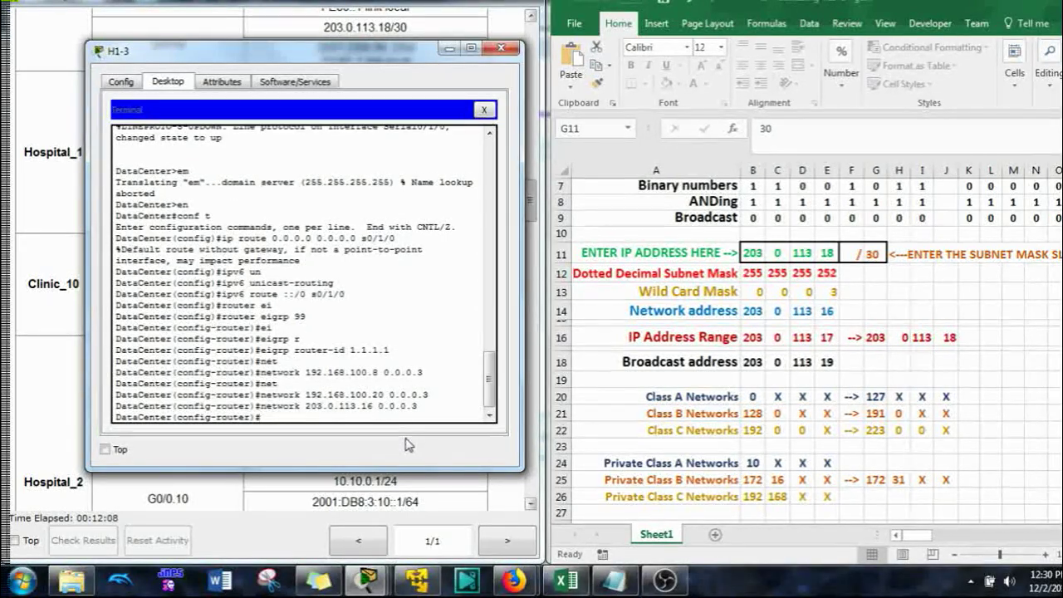
drag(378, 63, 839, 117)
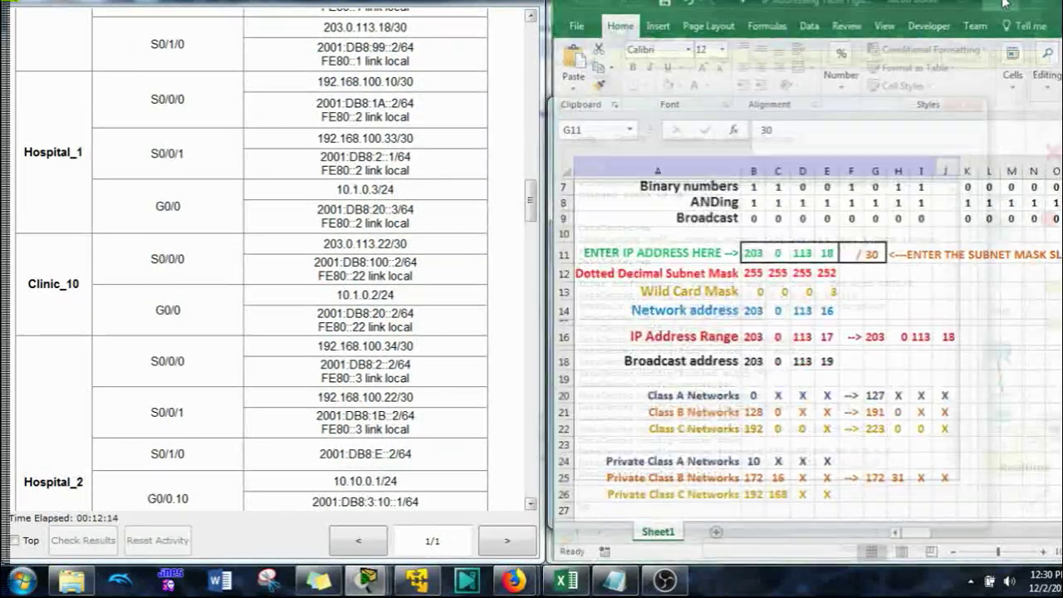
- Enter 'redistribute static' under EIGRP 99 so DataCenter shares its default route with neighbours
drag(1005, 4, 826, 123)
drag(534, 199, 525, 288)
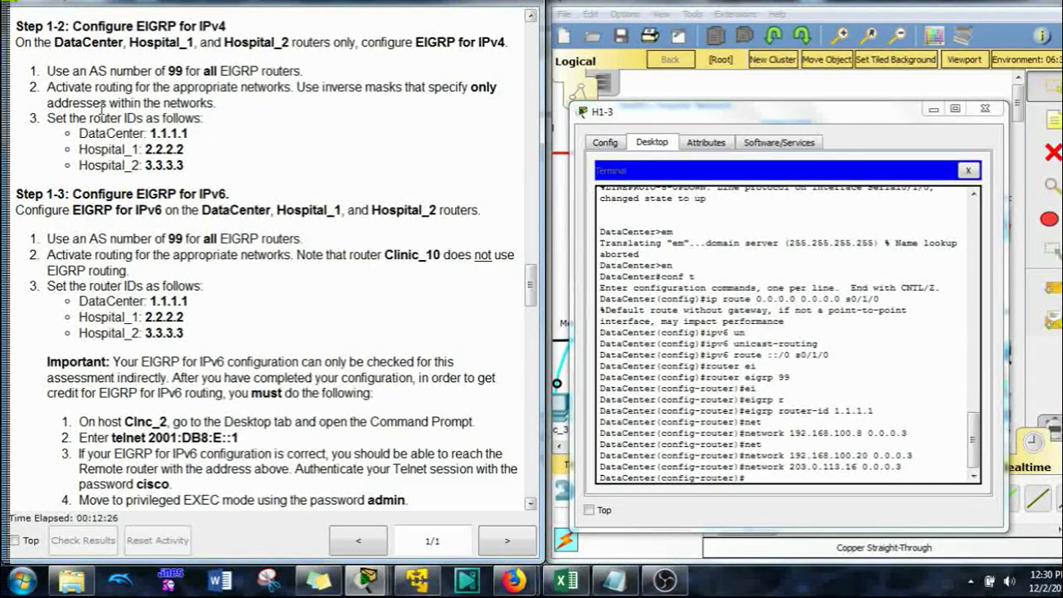
click(793, 467)
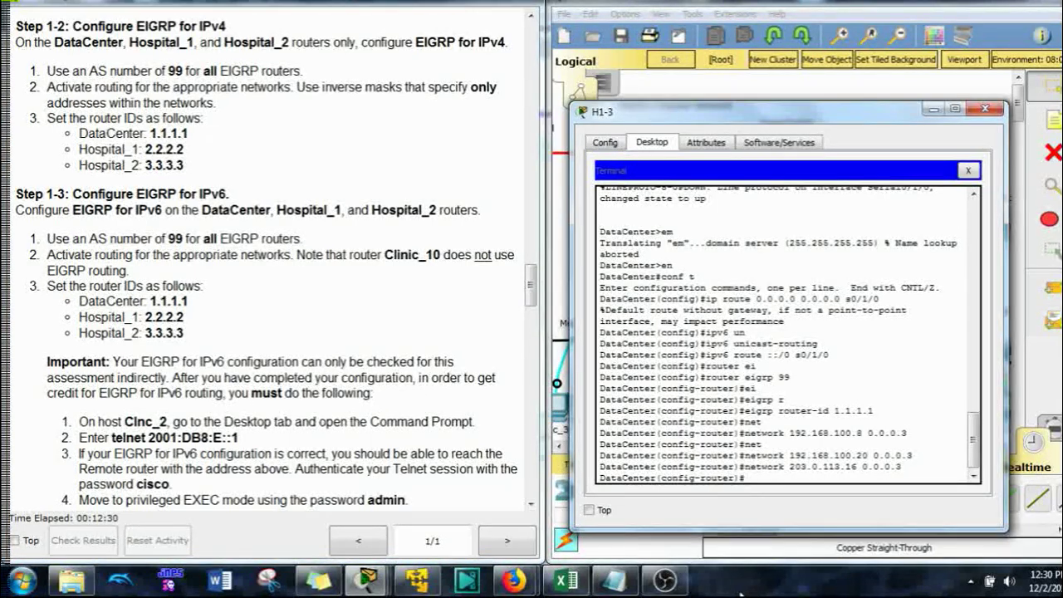
text(re)
key(Tab)
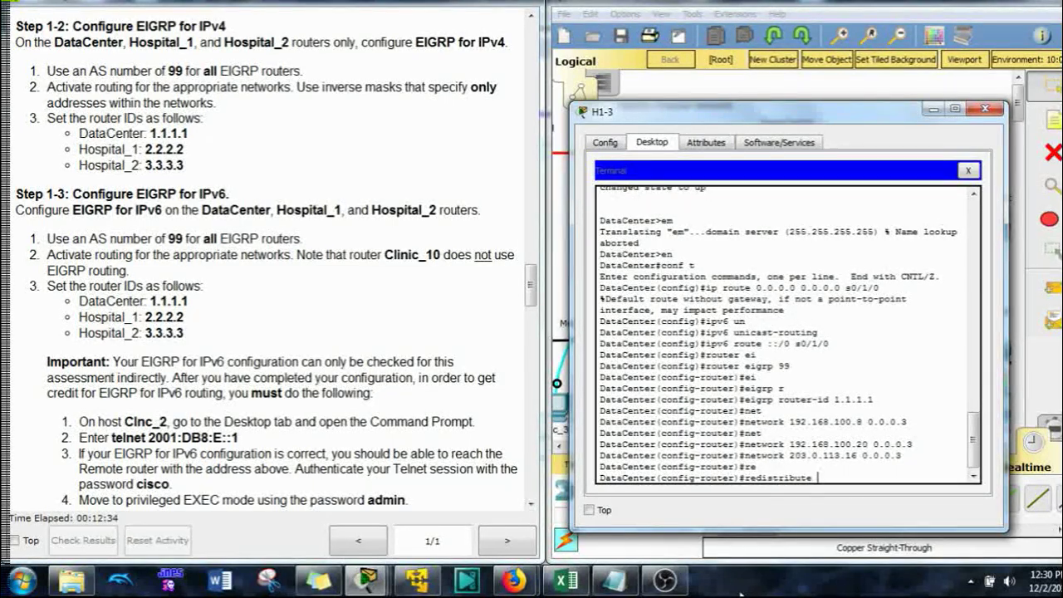
text(s)
key(Tab)
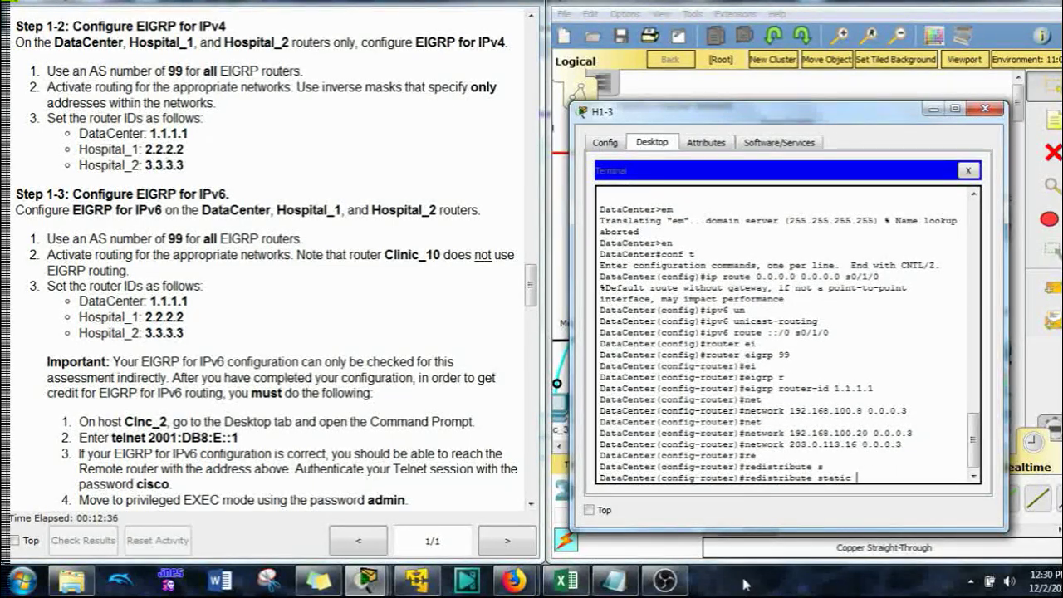
drag(829, 332, 734, 332)
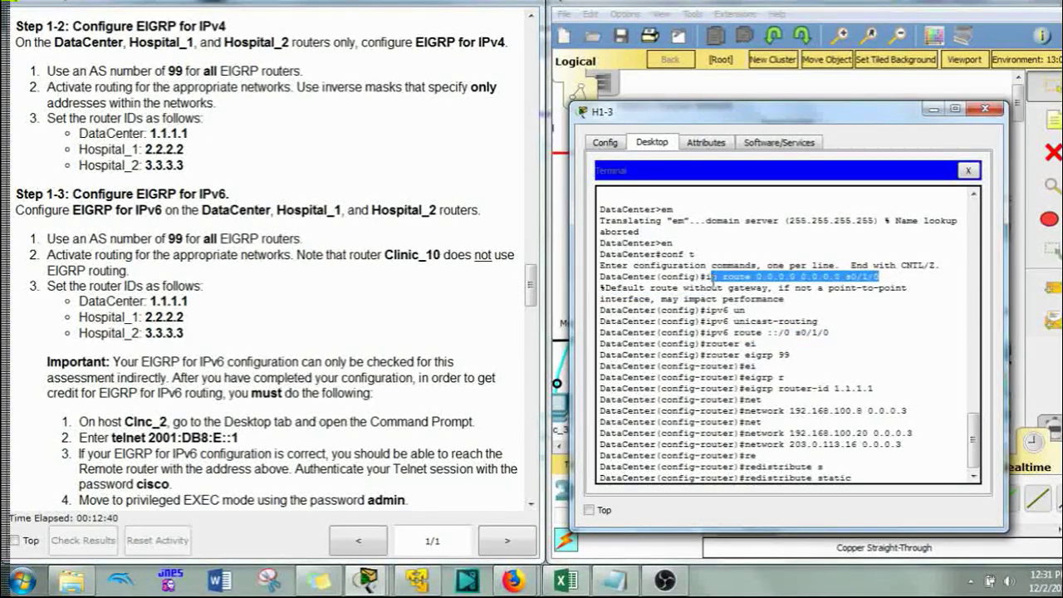
click(883, 480)
key(Return)
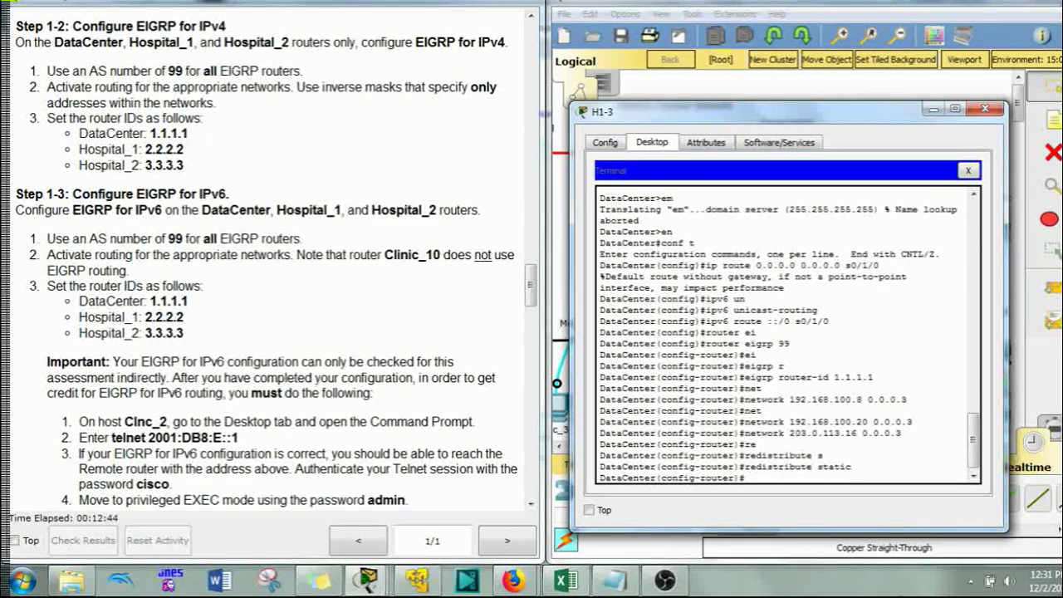
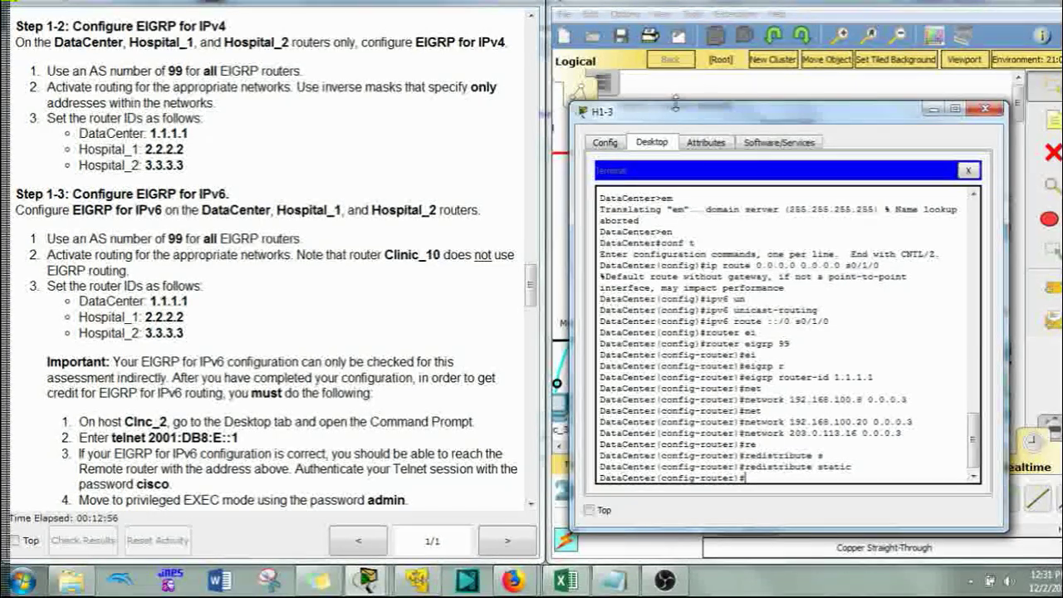
- Open a console terminal to Hospital_1 from the Clnc_3 host with default settings
click(932, 110)
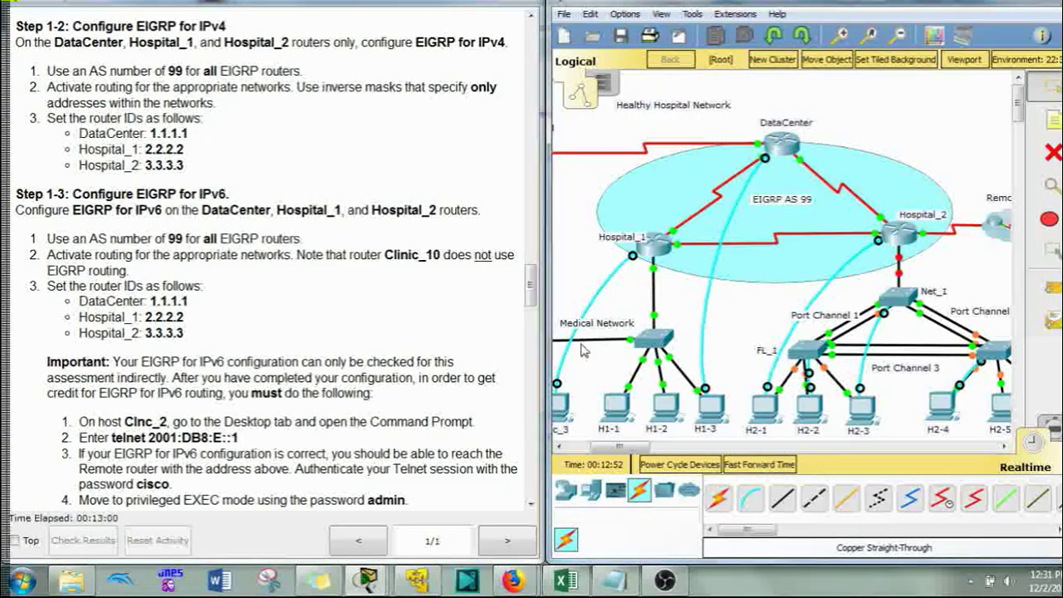
click(561, 424)
click(290, 127)
click(532, 207)
click(829, 303)
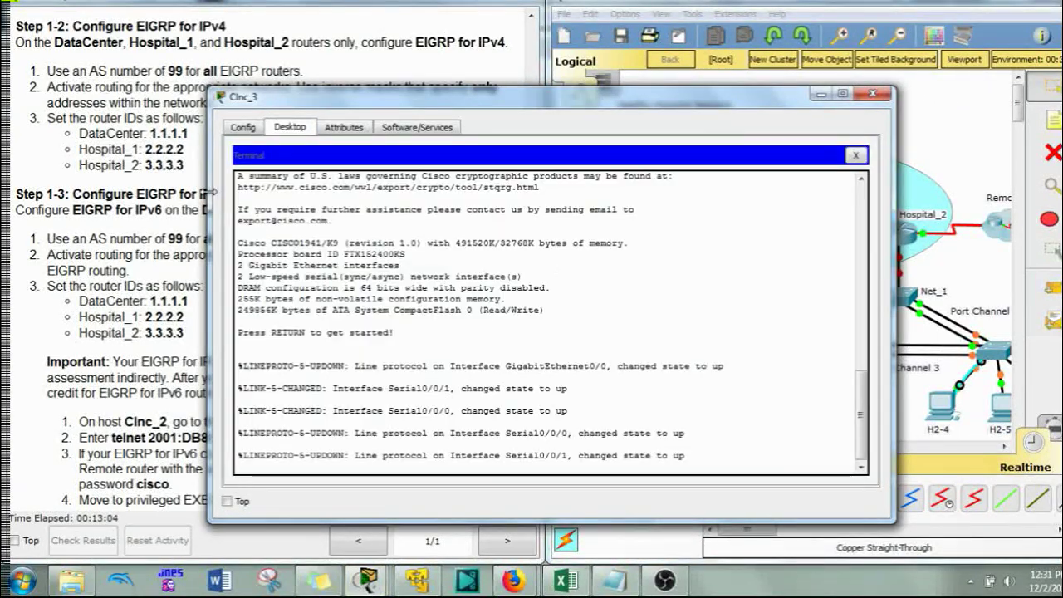
drag(560, 96, 810, 97)
drag(808, 135, 869, 113)
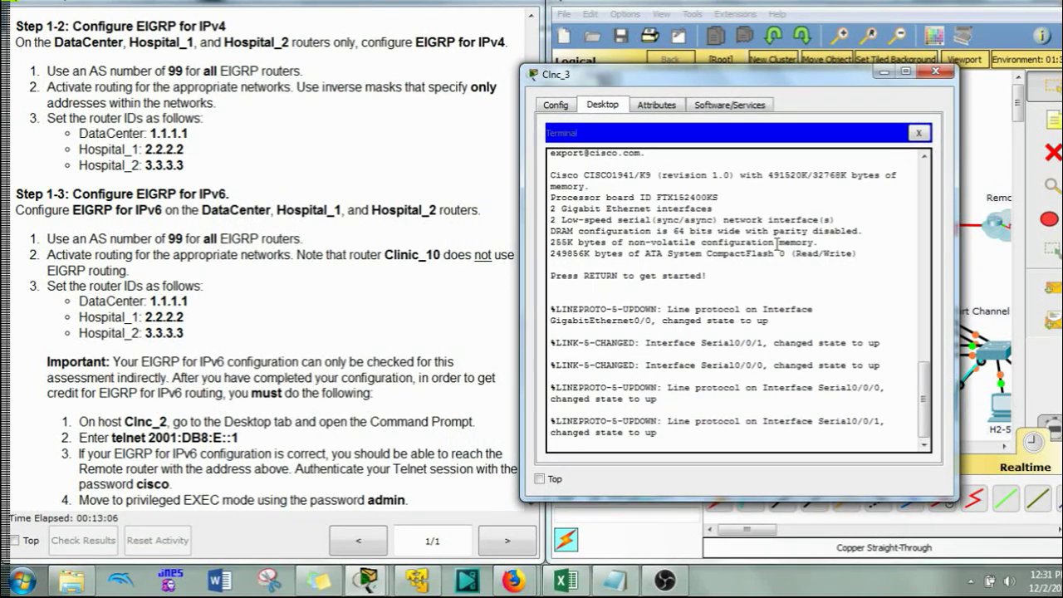
- On Hospital_1, enter global configuration and start EIGRP autonomous system 99
key(Return)
key(Return)
text(en)
key(Return)
text(c)
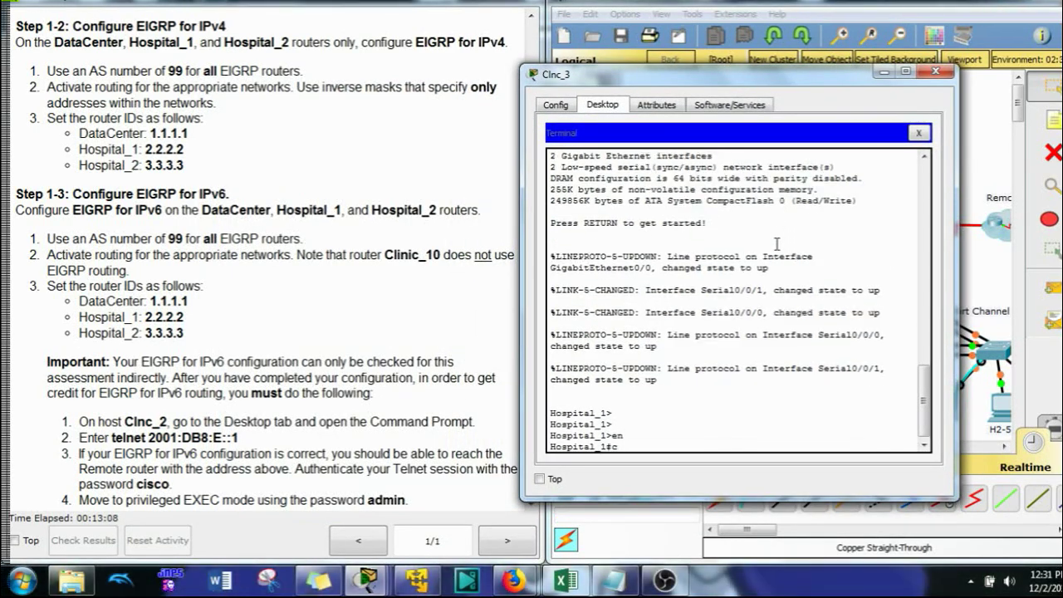
text(onf t)
key(Return)
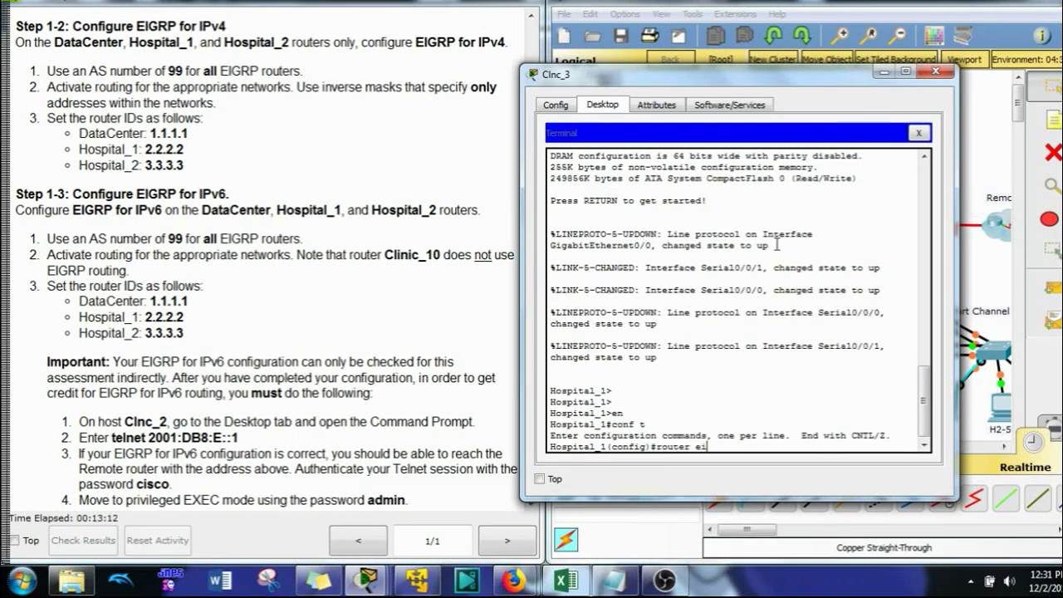
text(router ei)
key(Tab)
text(99)
key(Return)
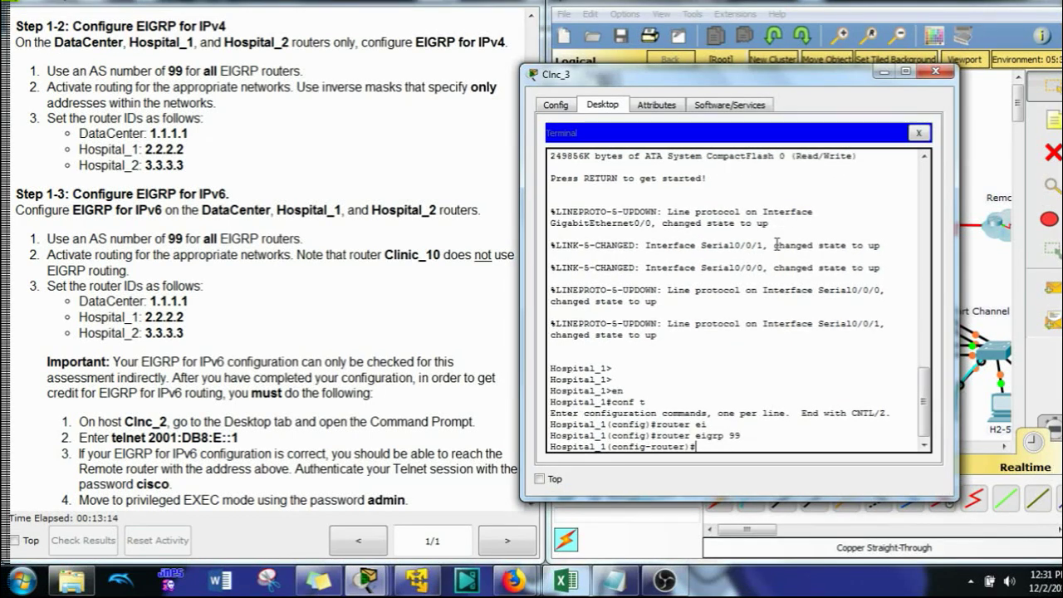
- Set the EIGRP router ID to 2.2.2.2 and begin a network statement
text(ei)
key(Tab)
text(r)
key(Tab)
text(2.2.2)
key(Return)
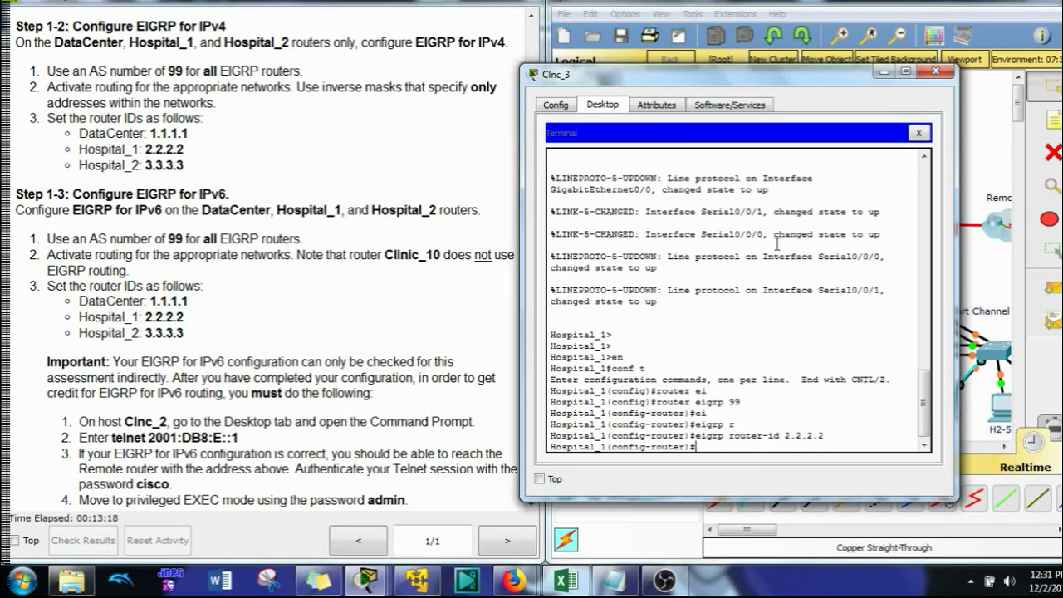
text(net)
key(Tab)
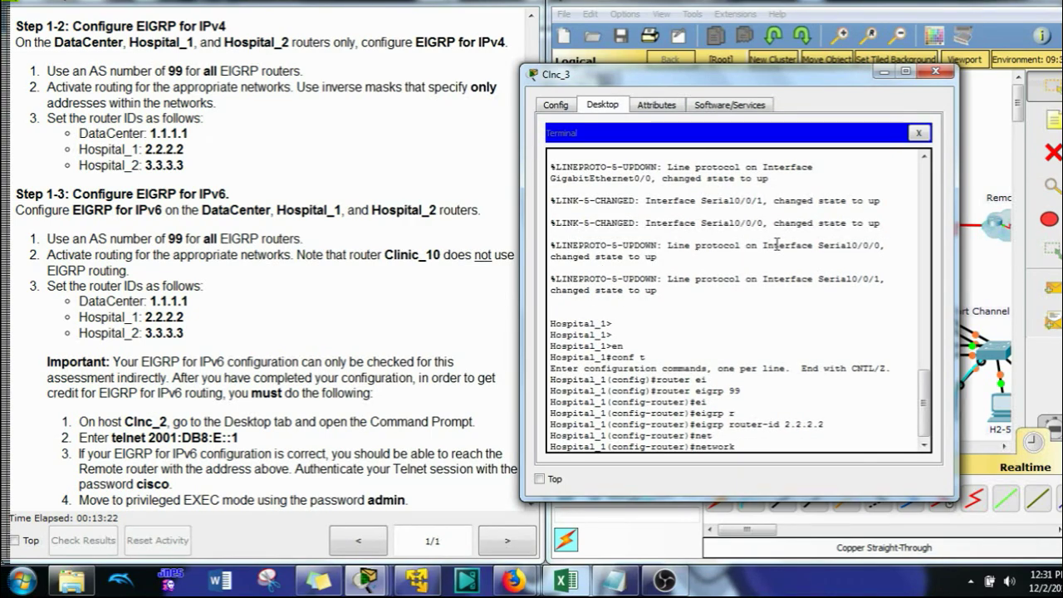
drag(581, 74, 648, 66)
drag(530, 243, 536, 204)
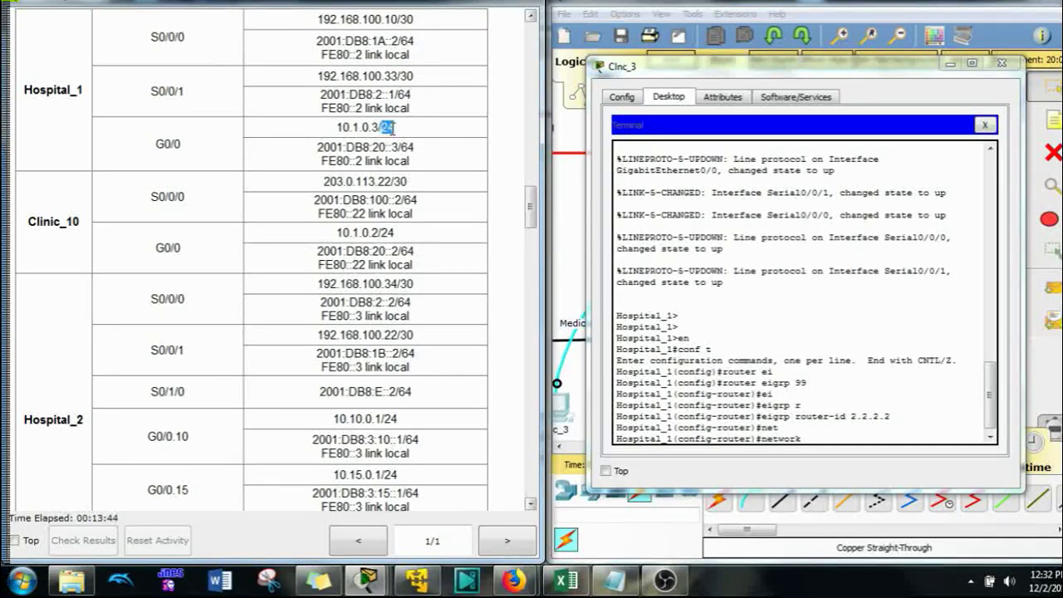
click(567, 580)
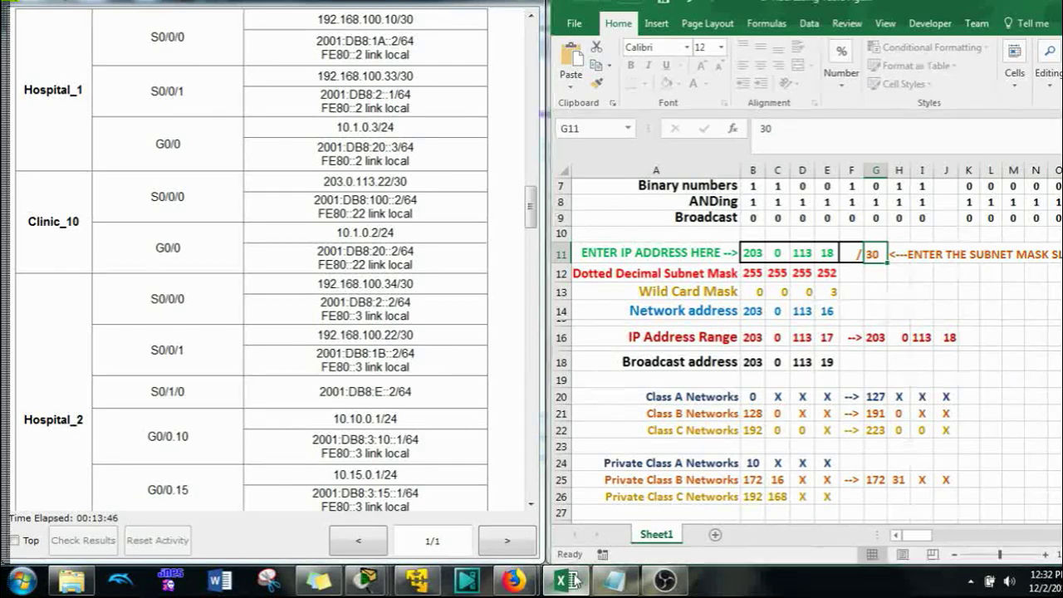
- Place the terminal beside the spreadsheet and enter 192.168.100.10 in row 11 to compute its network
click(567, 580)
drag(767, 79, 296, 115)
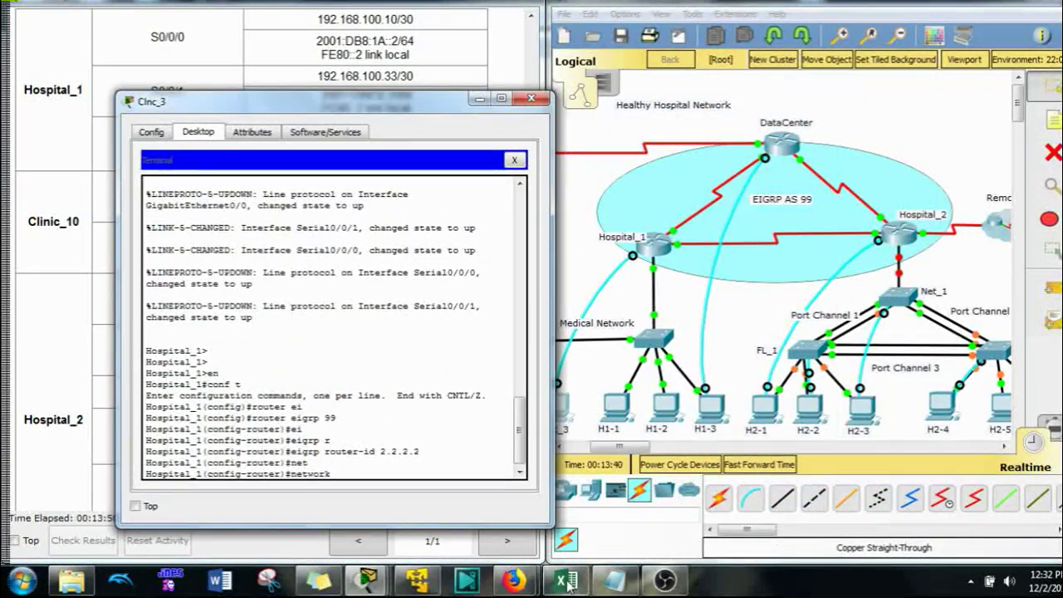
click(567, 579)
drag(448, 103, 410, 51)
click(839, 253)
click(752, 254)
text(192)
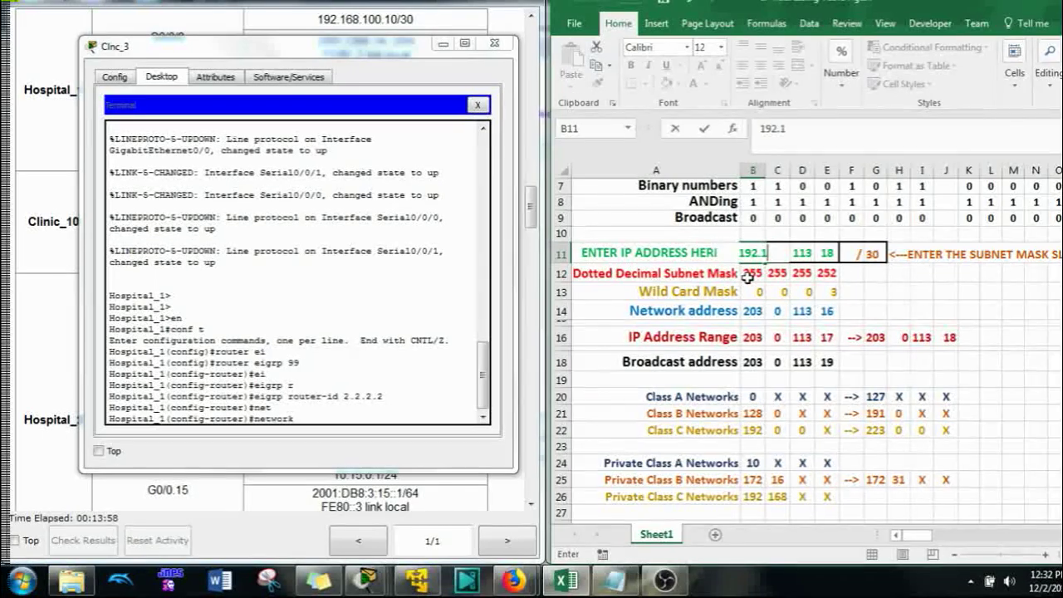
key(Tab)
text(168)
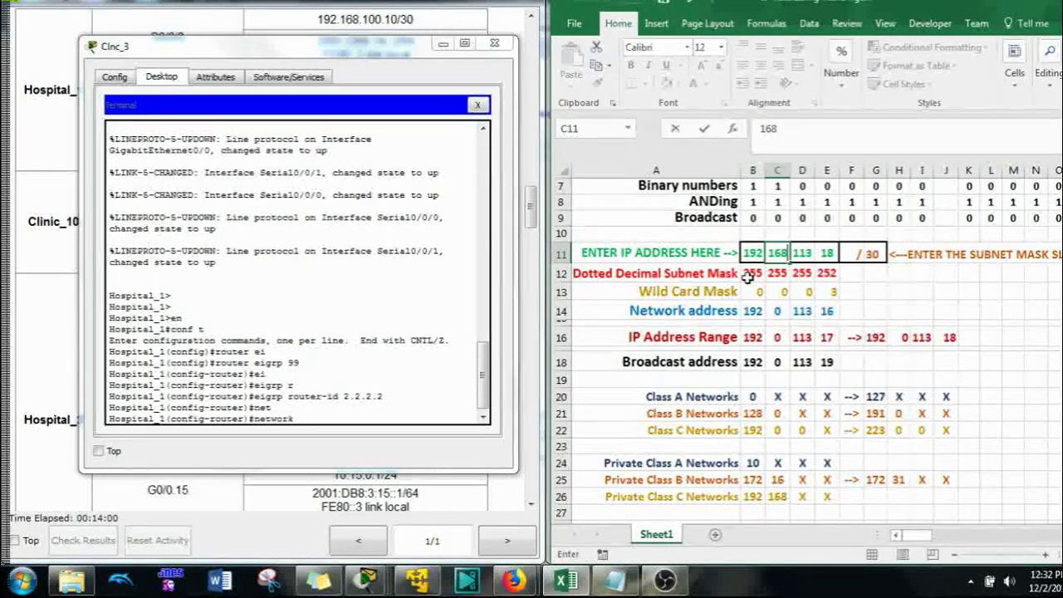
key(Tab)
text(100)
key(Tab)
text(10)
key(Tab)
key(Tab)
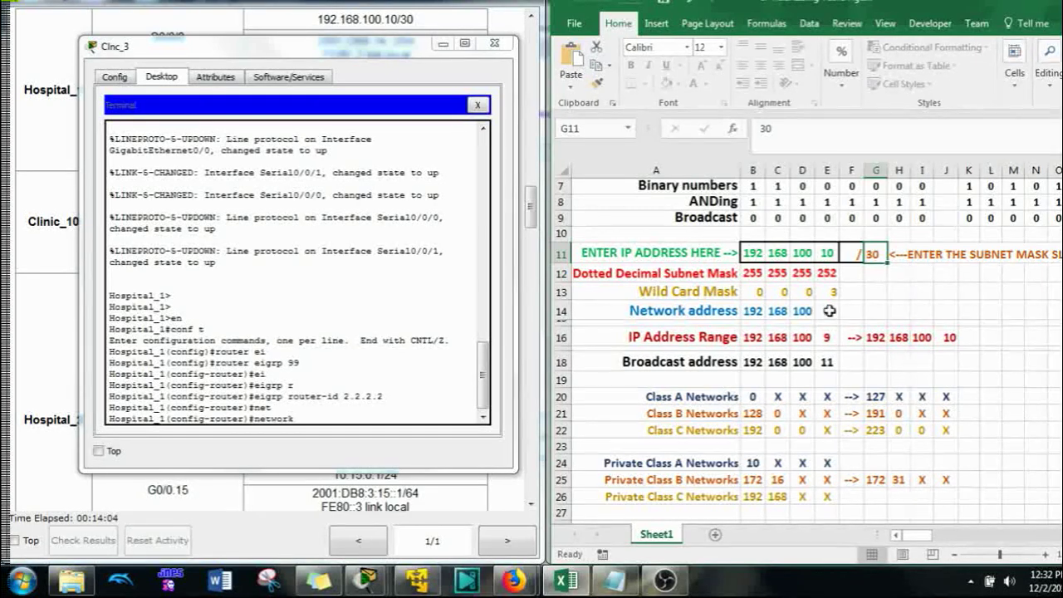
- Advertise network 192.168.100.8 with wildcard 0.0.0.3 in EIGRP
click(379, 417)
text(192)
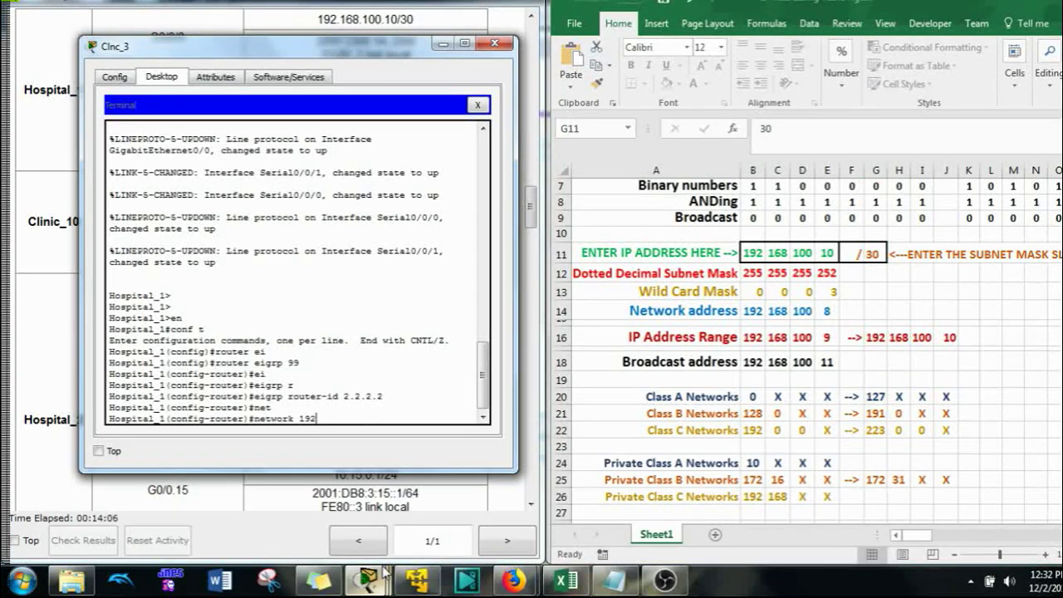
text(.168.)
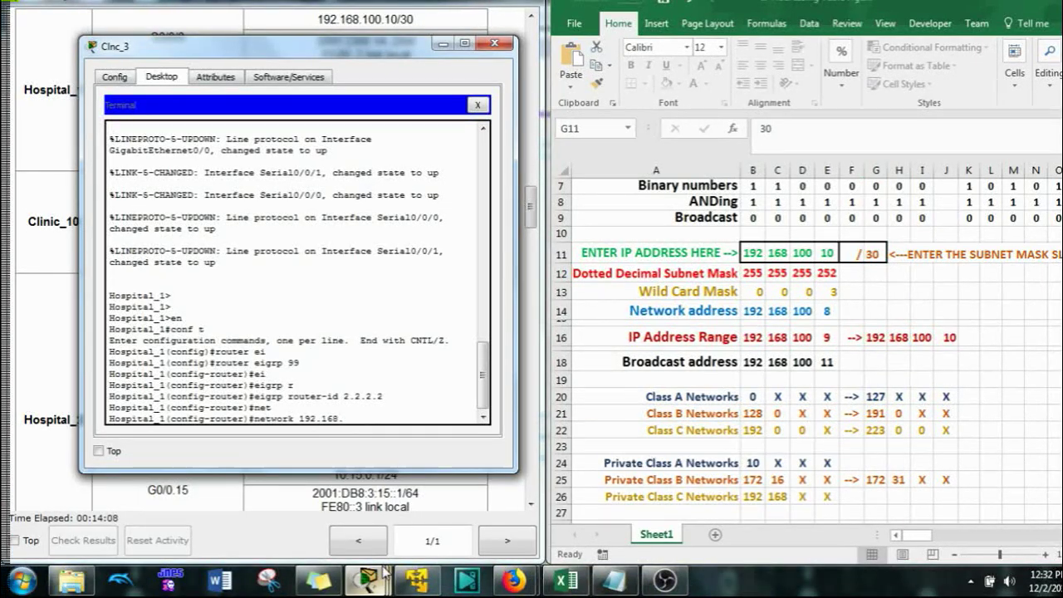
text(100.8 0.0.0.3)
key(Return)
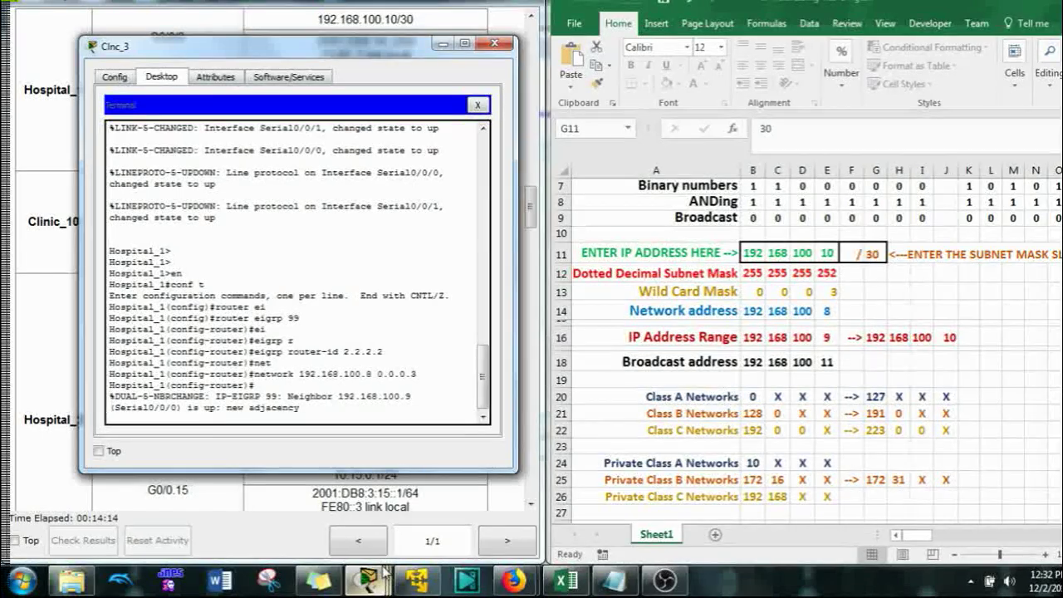
mouse_move(385, 573)
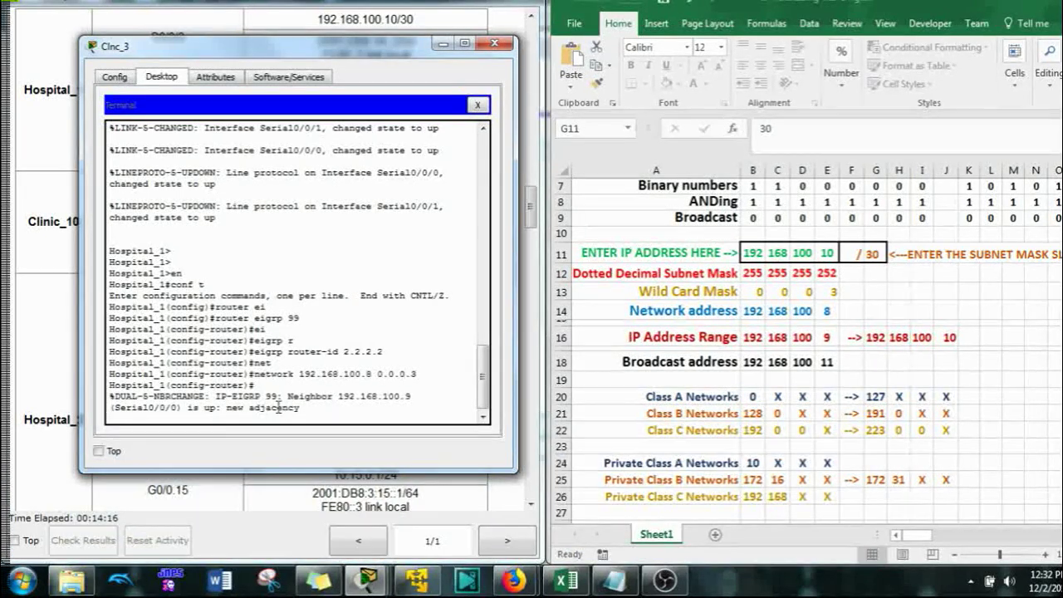
key(Return)
drag(401, 57, 407, 109)
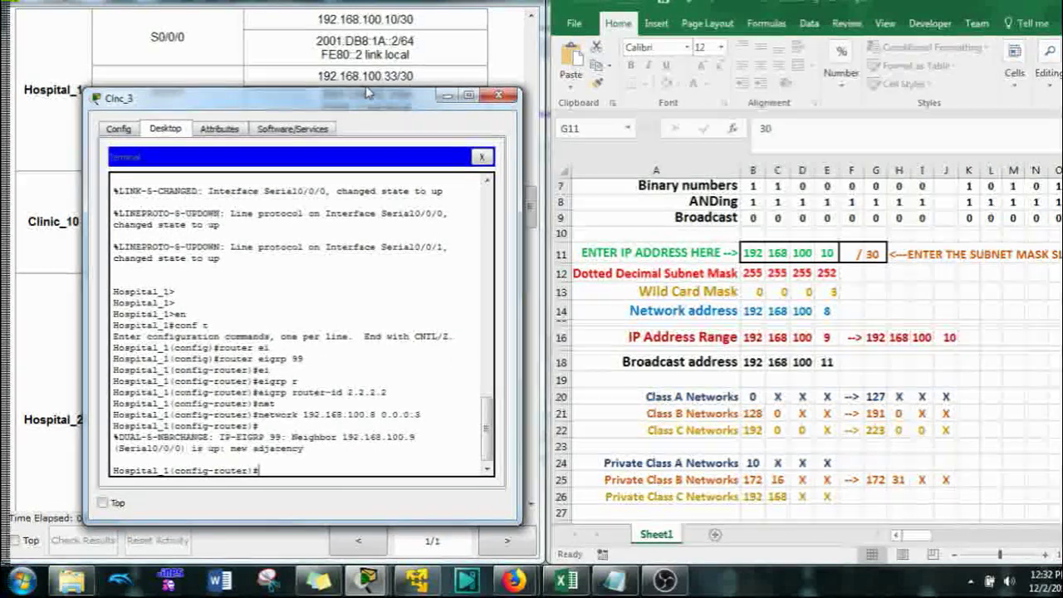
- Change the last octet to 33 and advertise network 192.168.100.32 0.0.0.3
click(826, 252)
text(33)
key(Tab)
key(Tab)
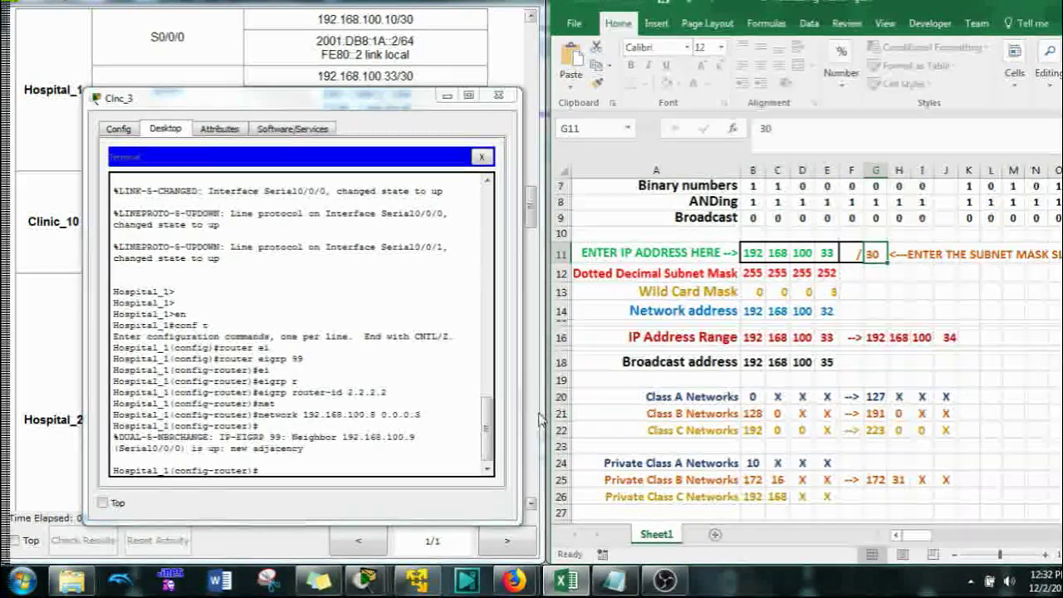
click(302, 468)
key(Up)
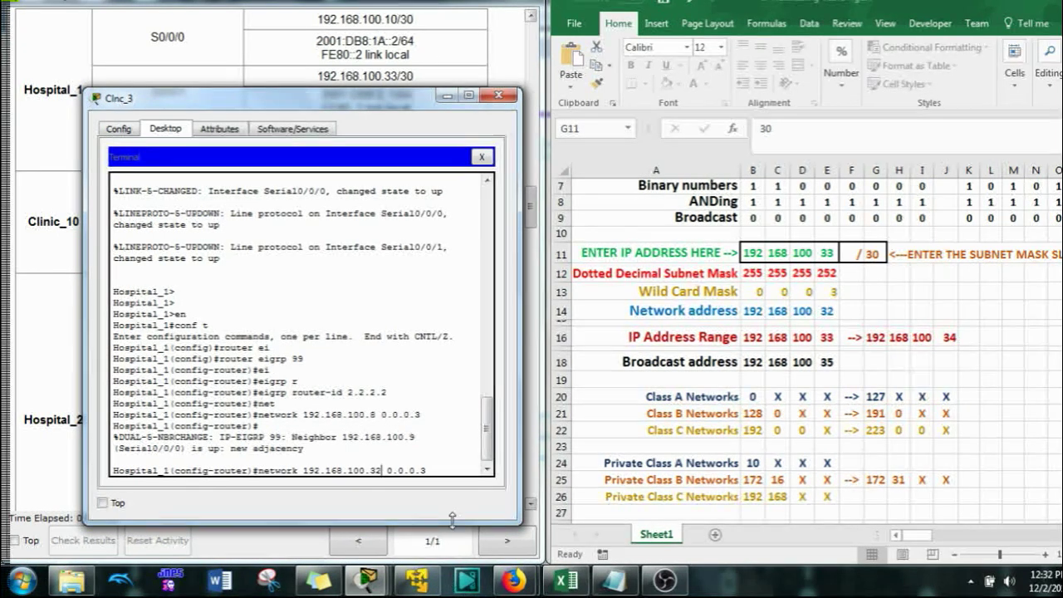
key(Return)
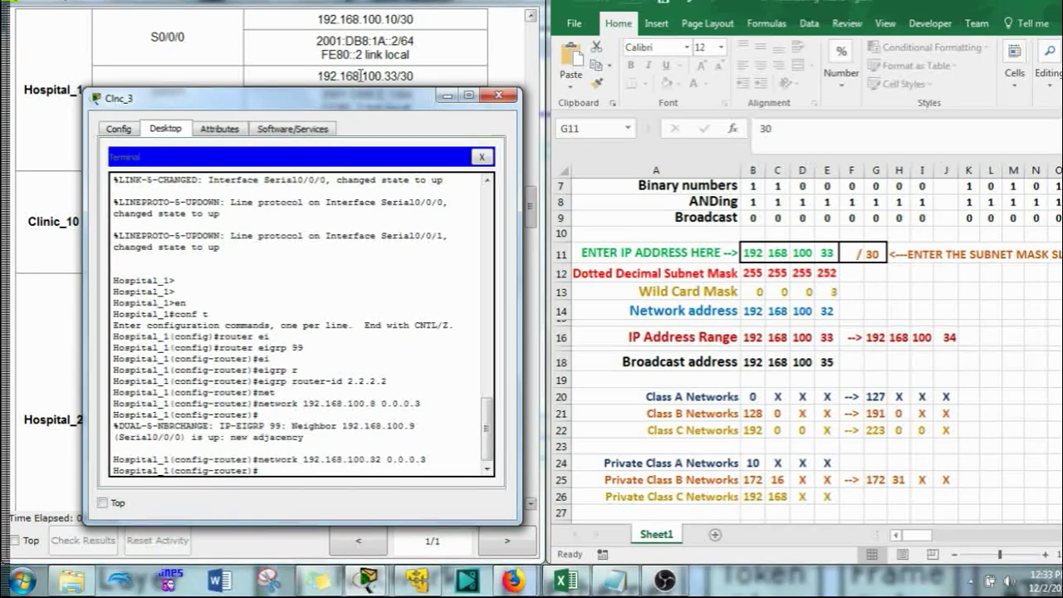
drag(415, 104, 694, 163)
- Calculate the network for 10.1.0.3 /24 in the subnet spreadsheet
click(521, 147)
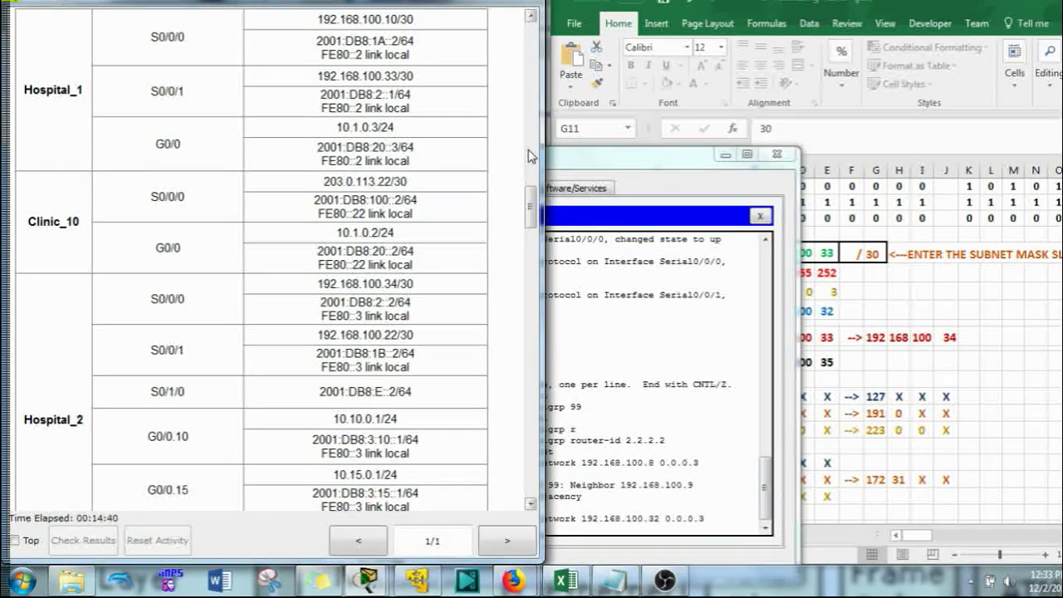
drag(532, 204, 531, 214)
drag(659, 156, 365, 53)
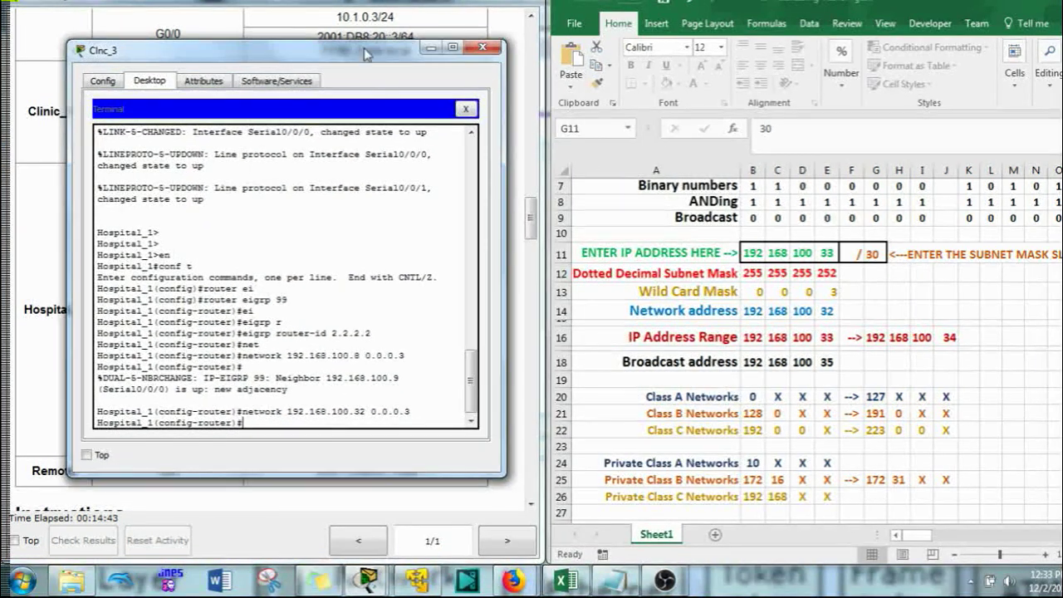
click(749, 256)
text(1)
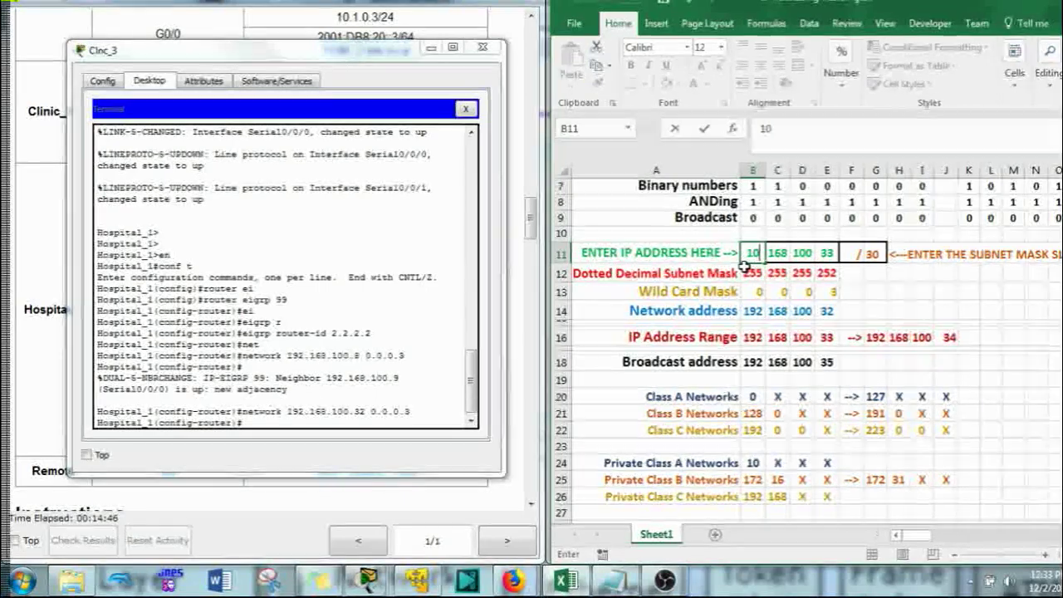
text(0)
key(Tab)
text(1)
key(Tab)
text(0)
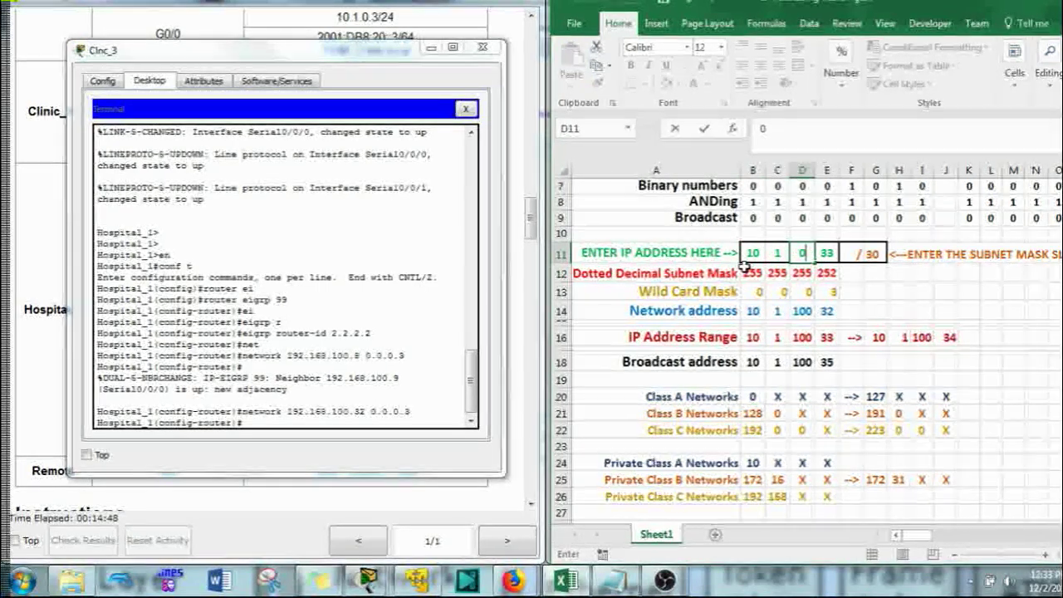
key(Tab)
text(3)
key(Tab)
key(Tab)
text(24)
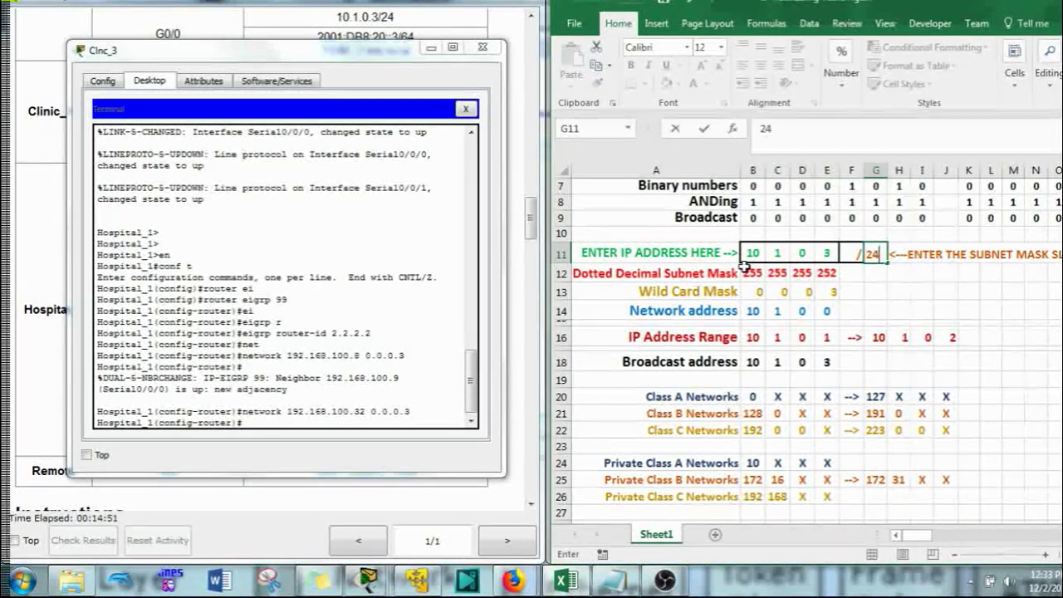
key(Return)
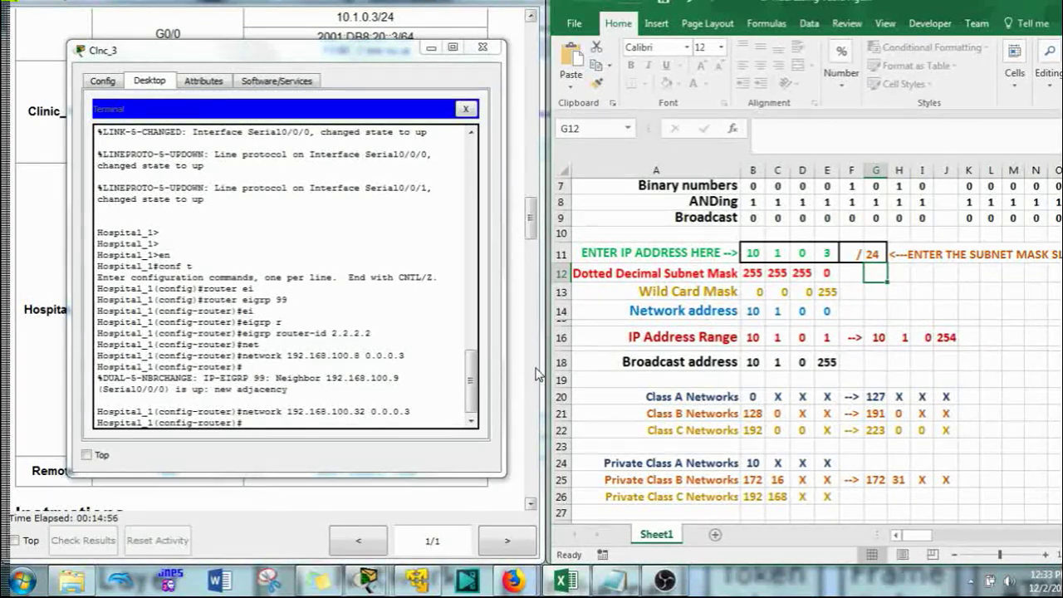
- Correct the network command to advertise 10.1.0.0 with wildcard 0.0.0.255
click(373, 437)
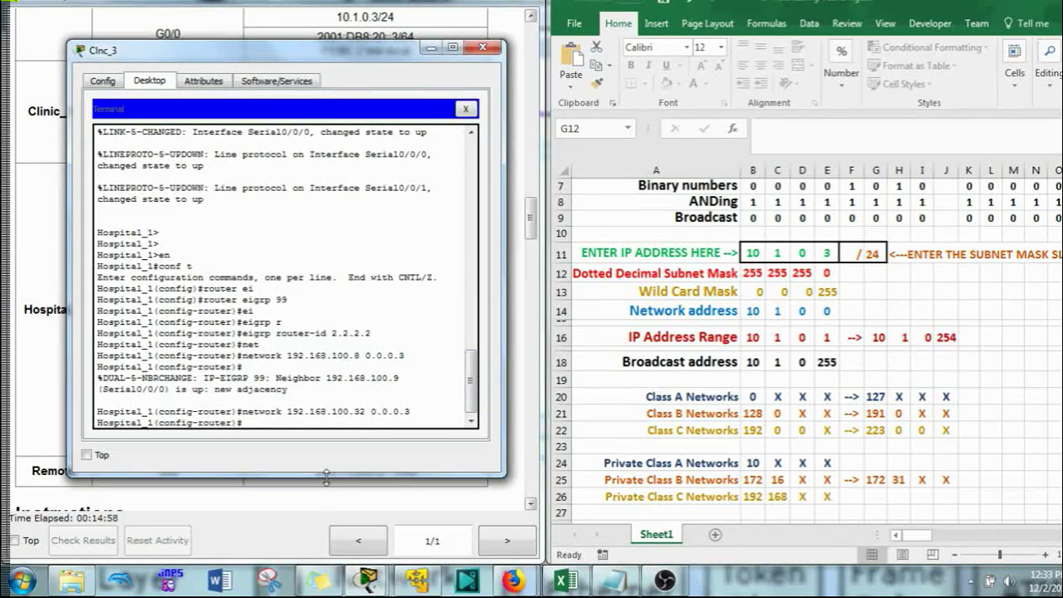
key(BackSpace)
text(2.168.100.32 0.0.0.2)
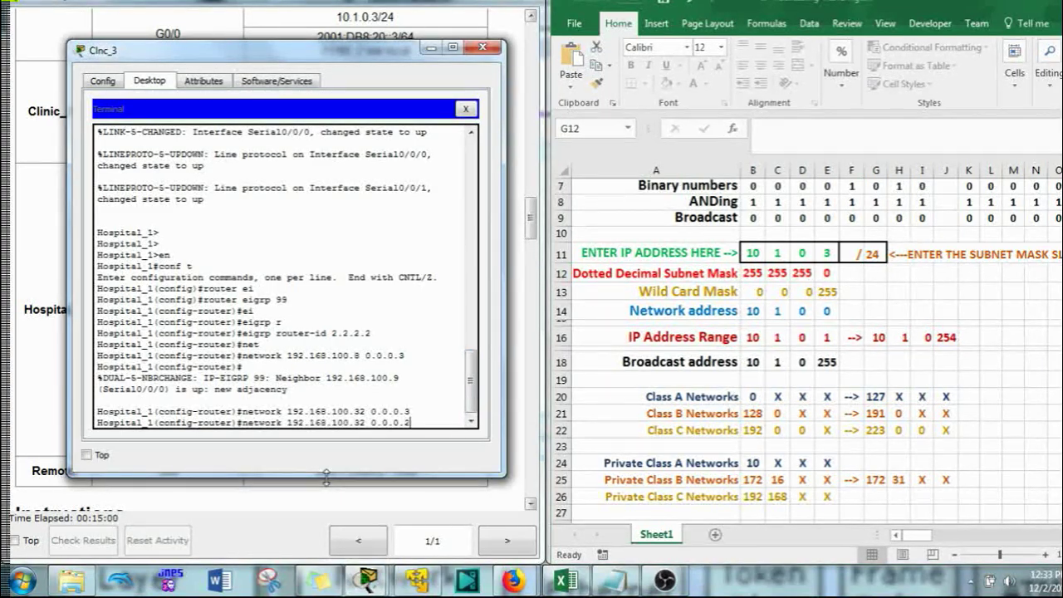
key(Left)
key(Left)
key(Left)
key(Left)
key(Left)
key(Left)
text(0.)
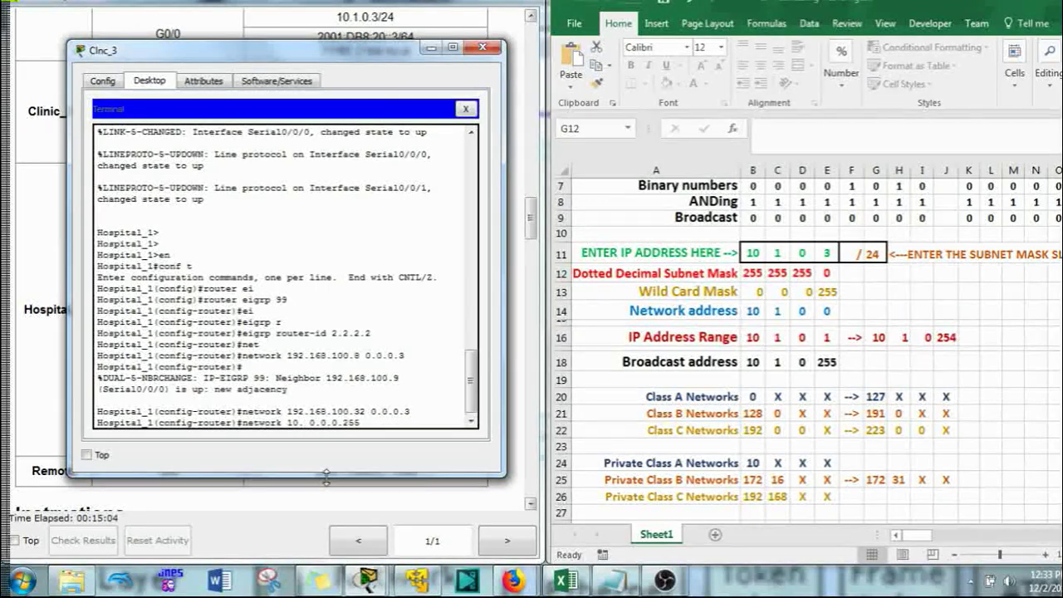
text(1.0 0)
key(BackSpace)
key(Return)
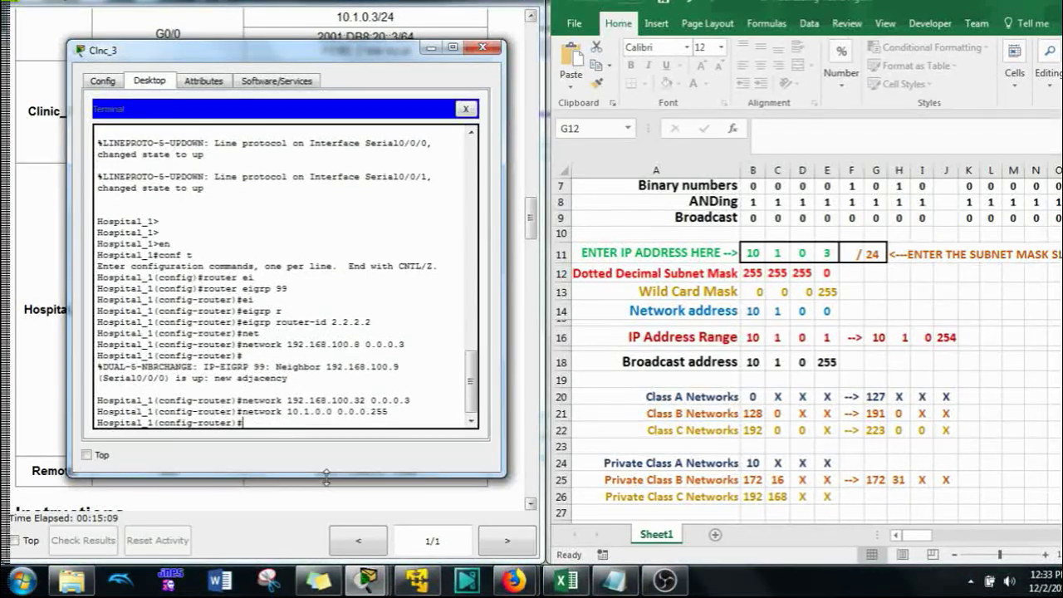
drag(385, 55, 912, 79)
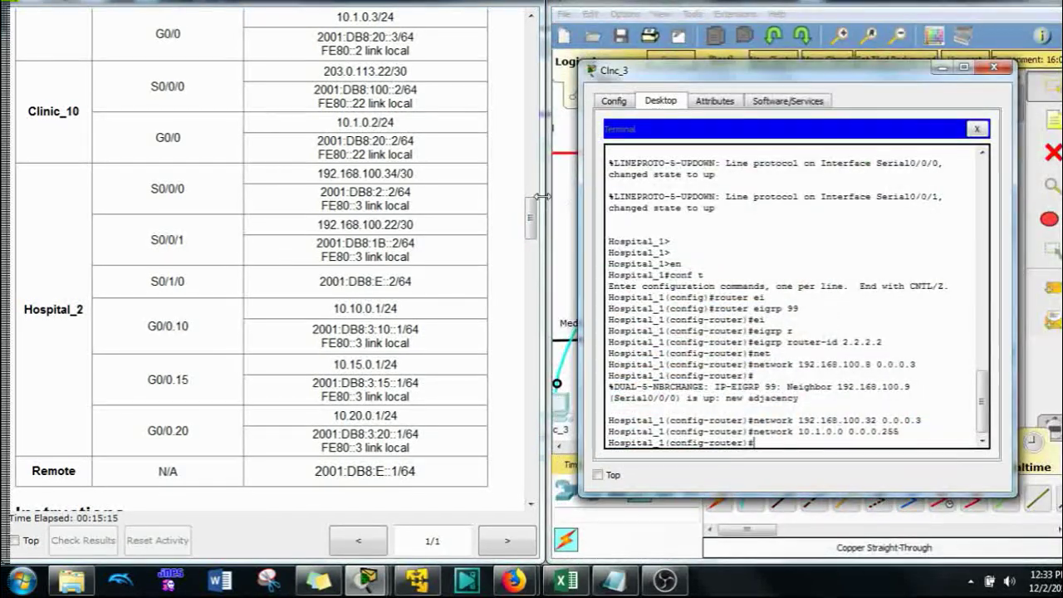
scroll(535, 218, down, 1)
drag(535, 218, 529, 285)
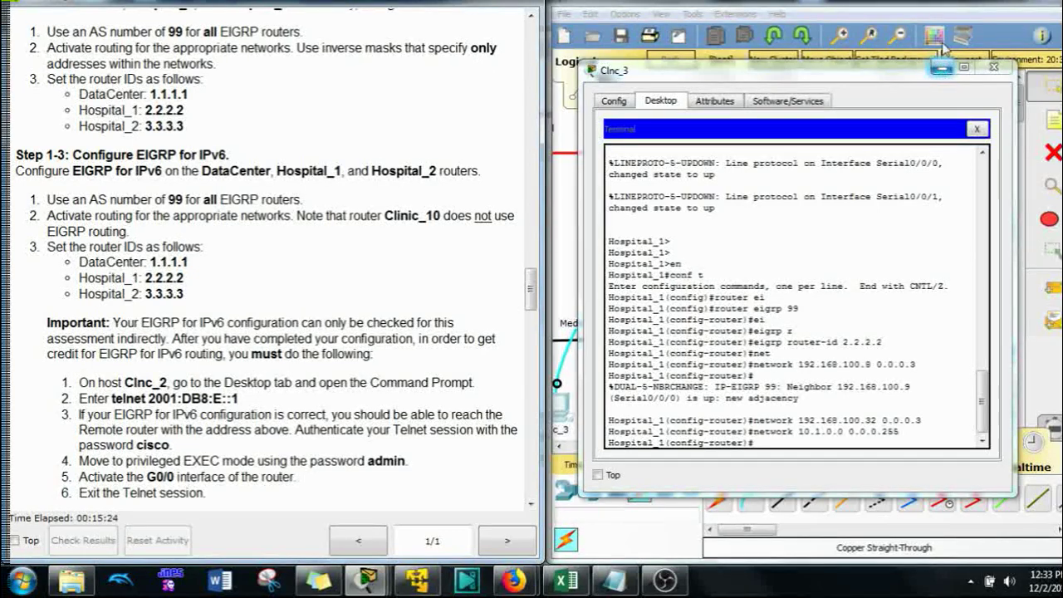
- Close Clnc_3 and open a console terminal to Hospital_2 from host H2-1
click(1020, 167)
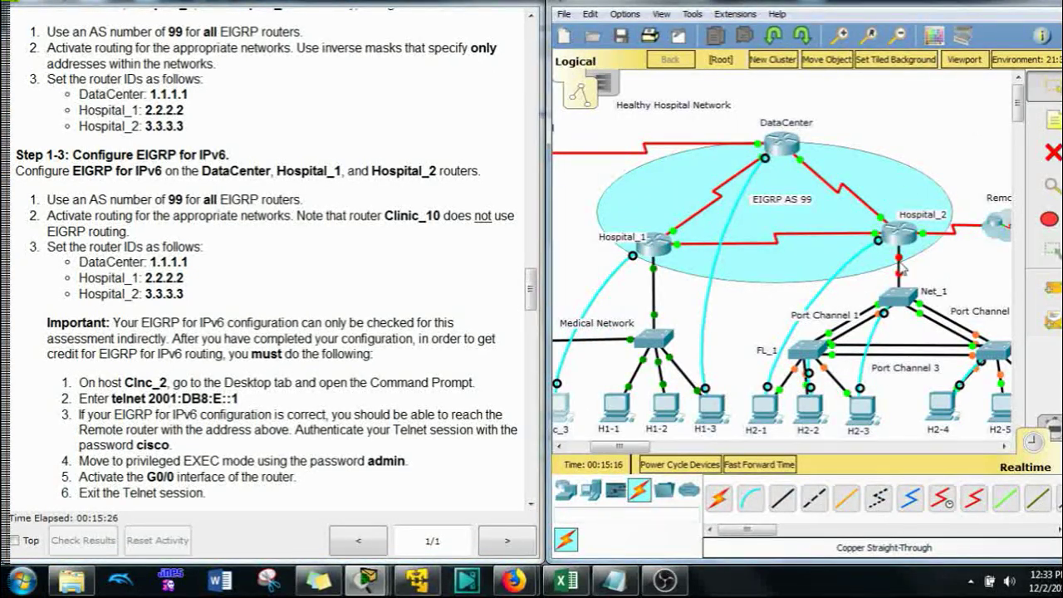
click(769, 417)
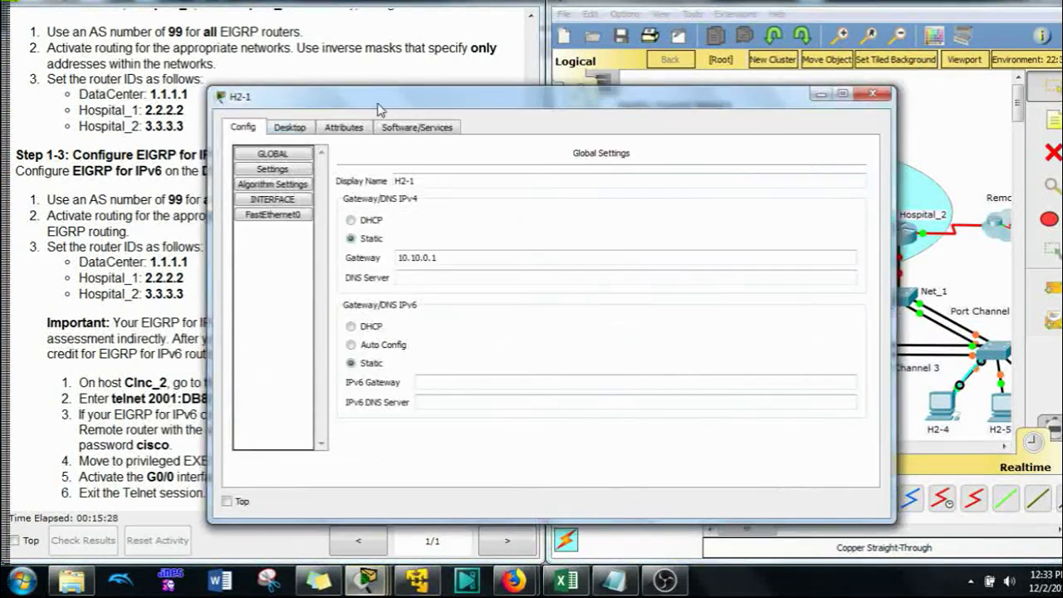
drag(206, 118, 456, 119)
click(538, 129)
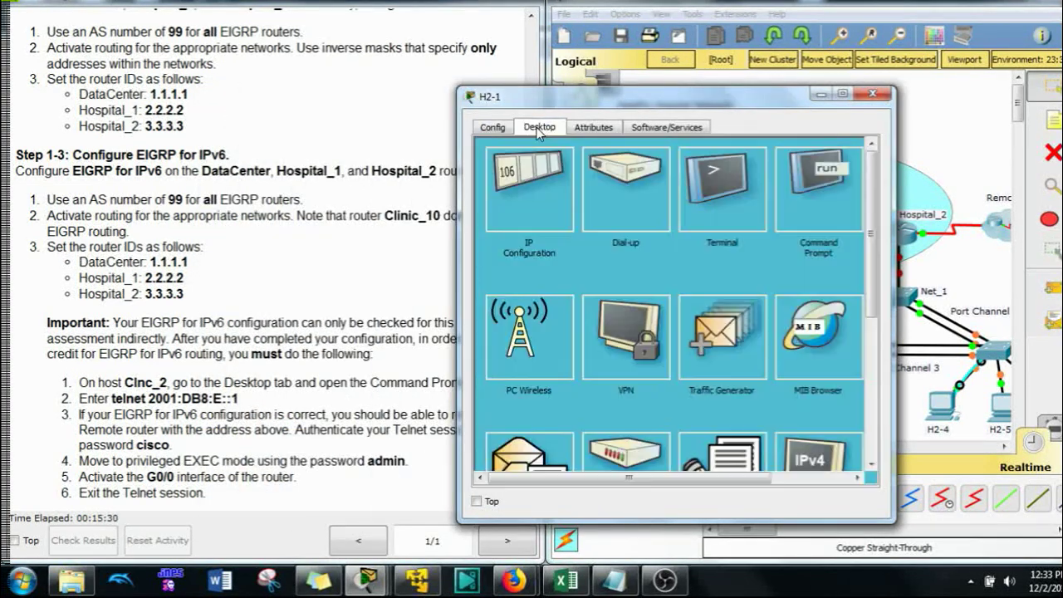
click(735, 193)
click(826, 301)
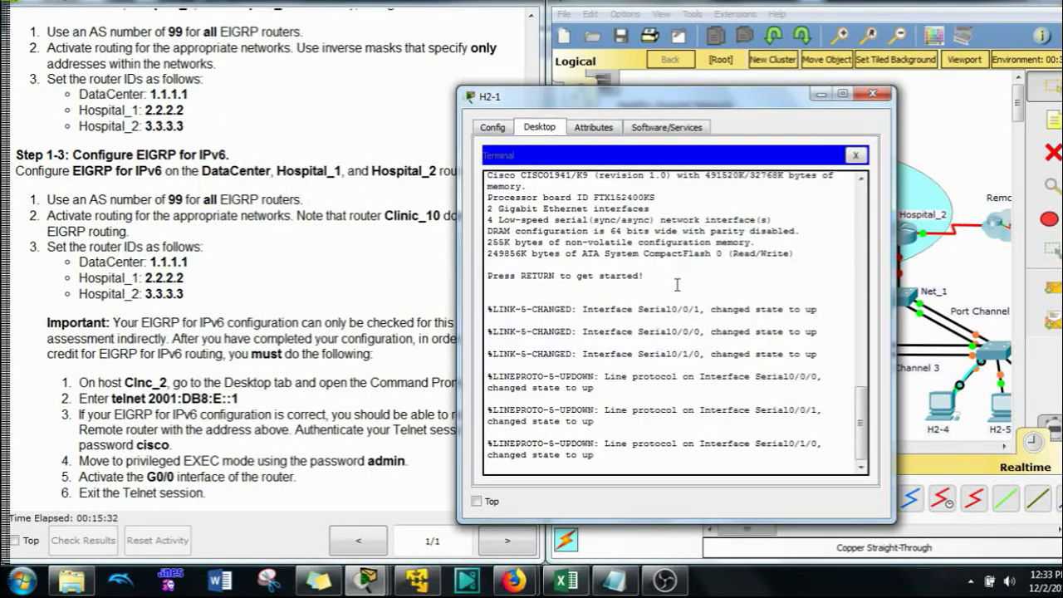
- On Hospital_2, enter global configuration and start EIGRP autonomous system 99
key(Return)
text(nn)
key(Return)
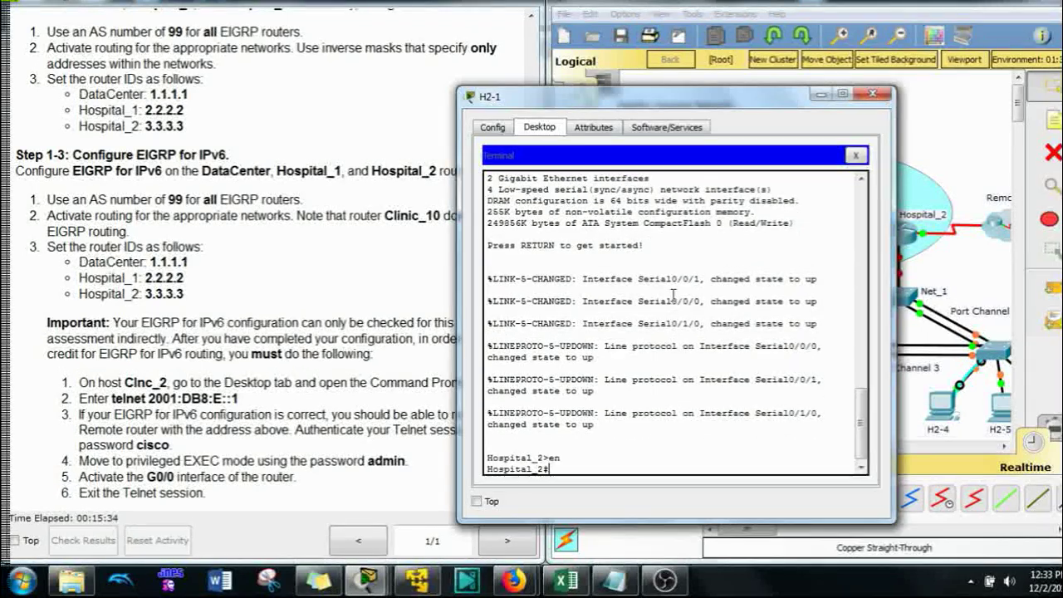
text(conf t)
key(Return)
text(router e)
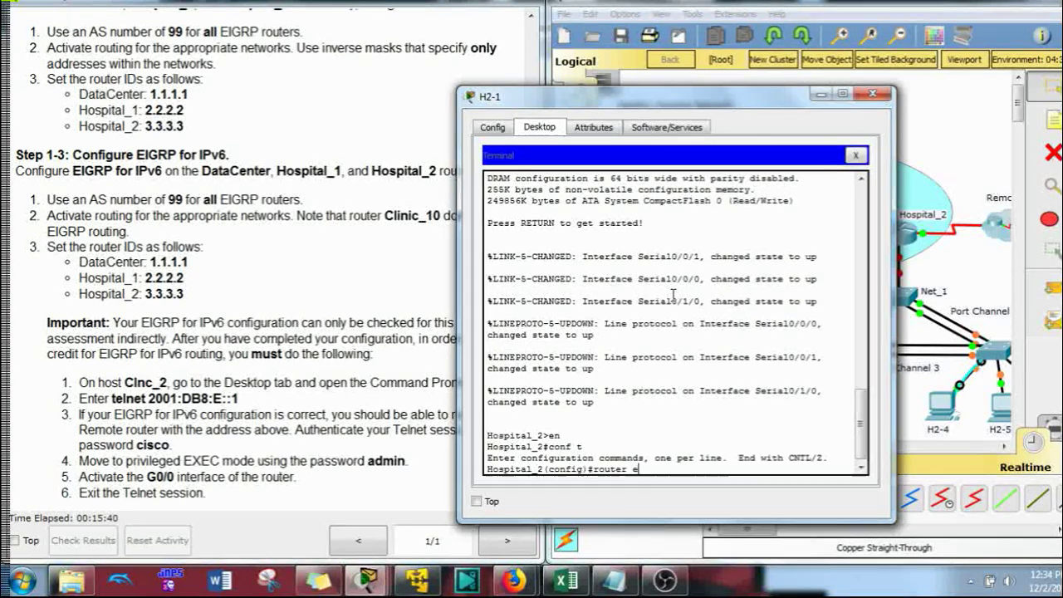
text(i)
key(Tab)
text(99)
key(Return)
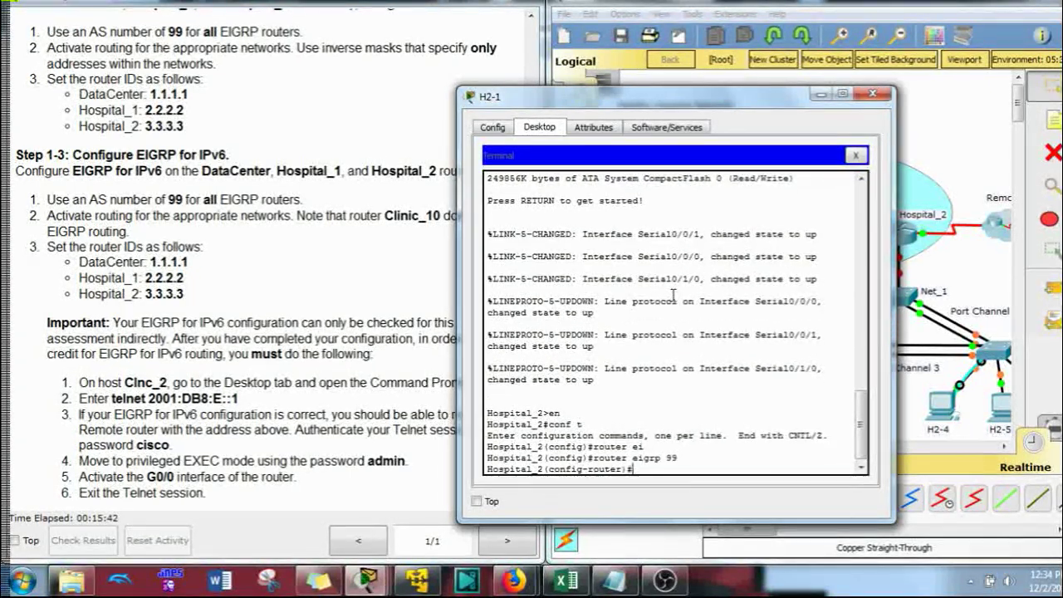
- Set Hospital_2's EIGRP router ID to 3.3.3.3
text(ei)
key(Tab)
text(r)
key(Tab)
text(3.3.3.3)
key(Return)
- Advertise network 192.168.100.32 with wildcard 0.0.0.3
text(net)
key(Tab)
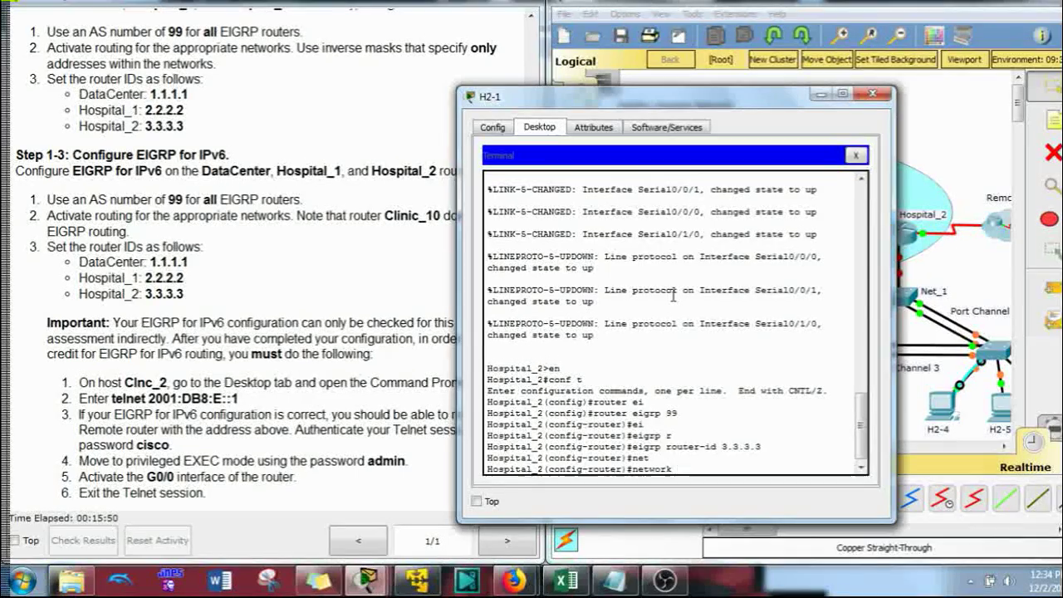
drag(631, 95, 735, 80)
drag(528, 288, 531, 235)
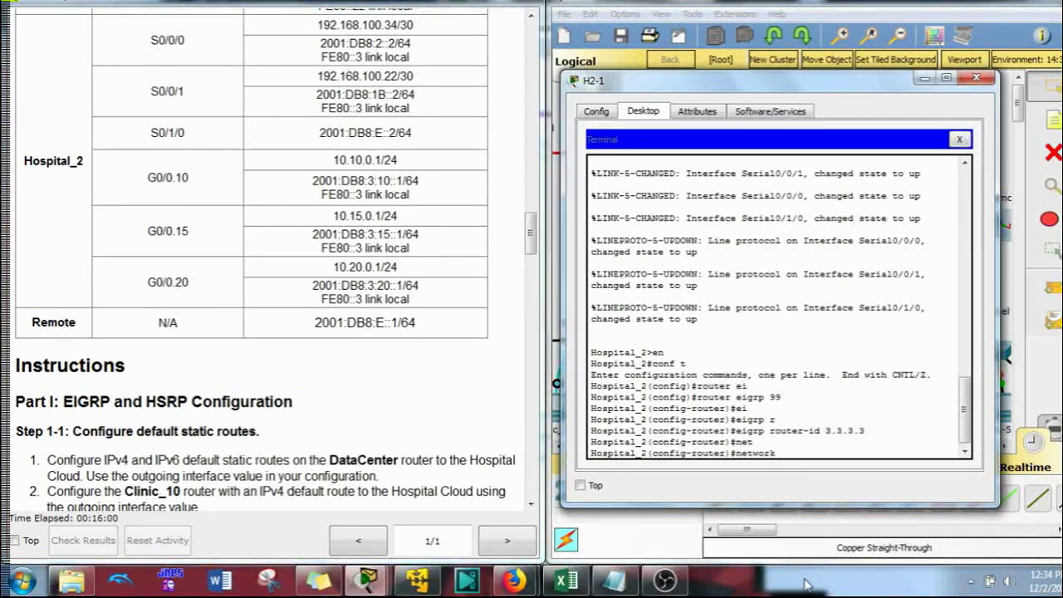
text(192.168.100.32 0.0.0)
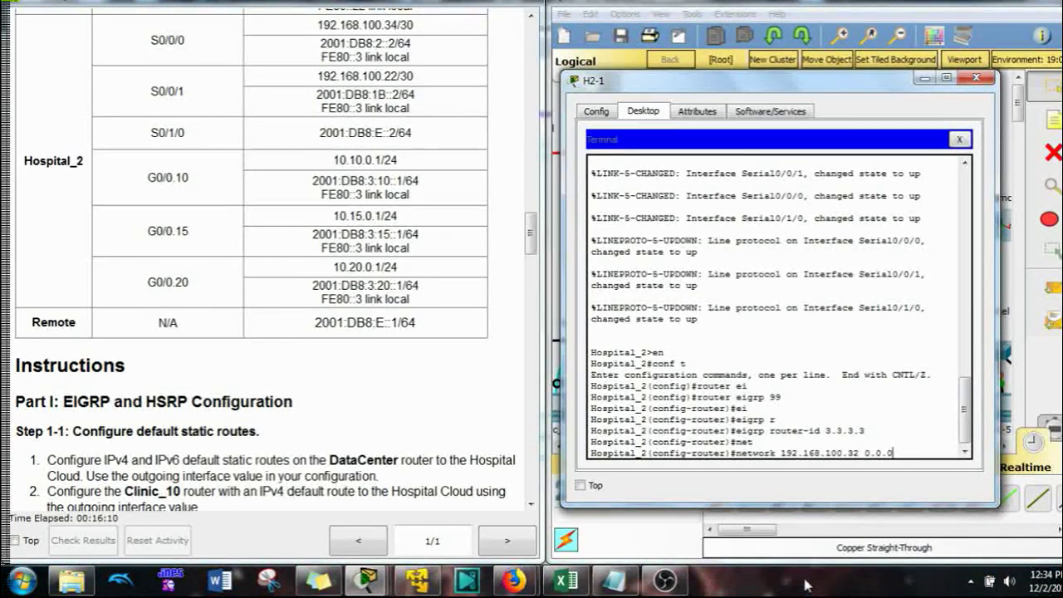
text(.3)
key(Up)
key(BackSpace)
key(BackSpace)
key(BackSpace)
key(BackSpace)
key(BackSpace)
key(BackSpace)
key(BackSpace)
key(BackSpace)
key(BackSpace)
key(BackSpace)
key(BackSpace)
key(BackSpace)
key(BackSpace)
key(BackSpace)
key(BackSpace)
key(BackSpace)
key(BackSpace)
key(BackSpace)
key(BackSpace)
key(BackSpace)
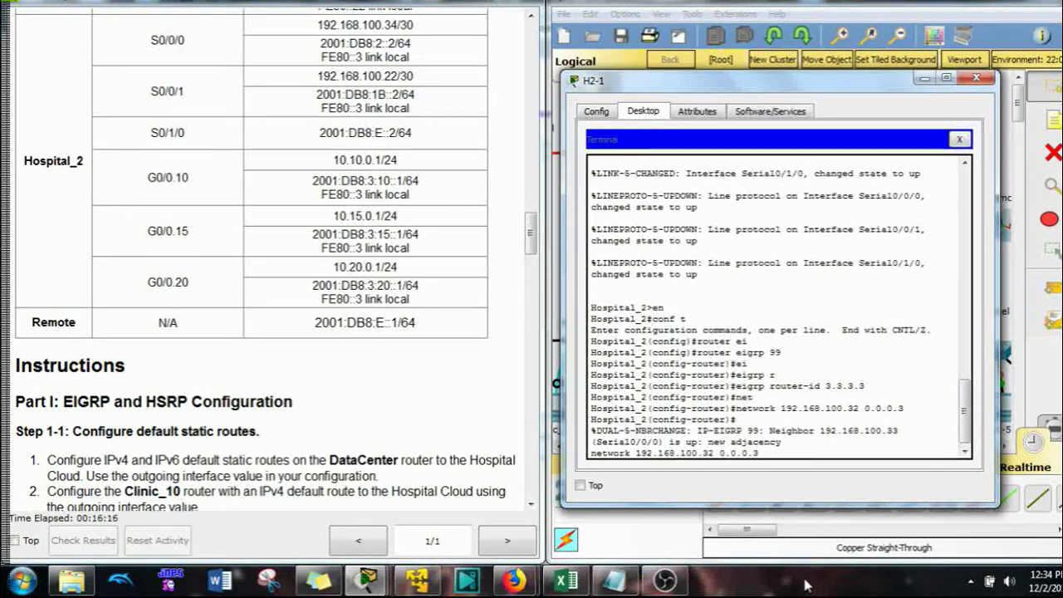
key(Return)
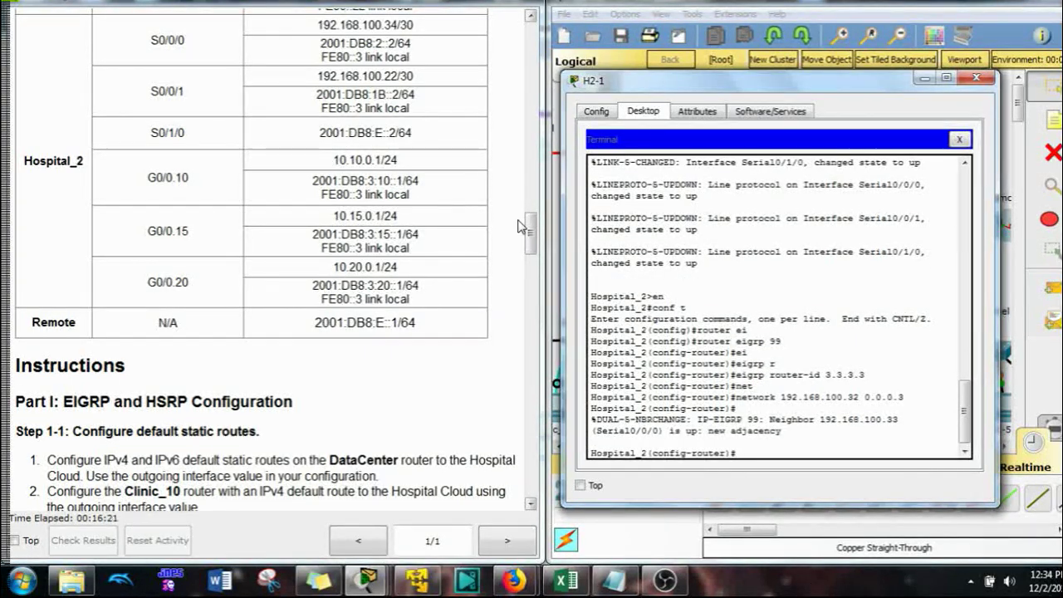
- Advertise network 192.168.100.20 with wildcard 0.0.0.3
scroll(530, 234, down, 2)
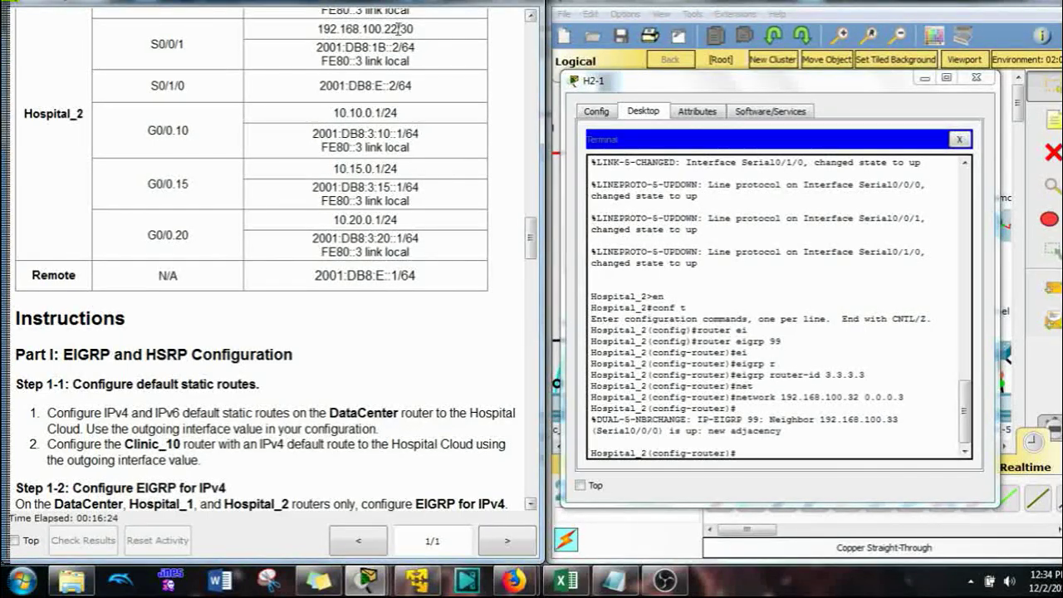
scroll(795, 504, up, 1)
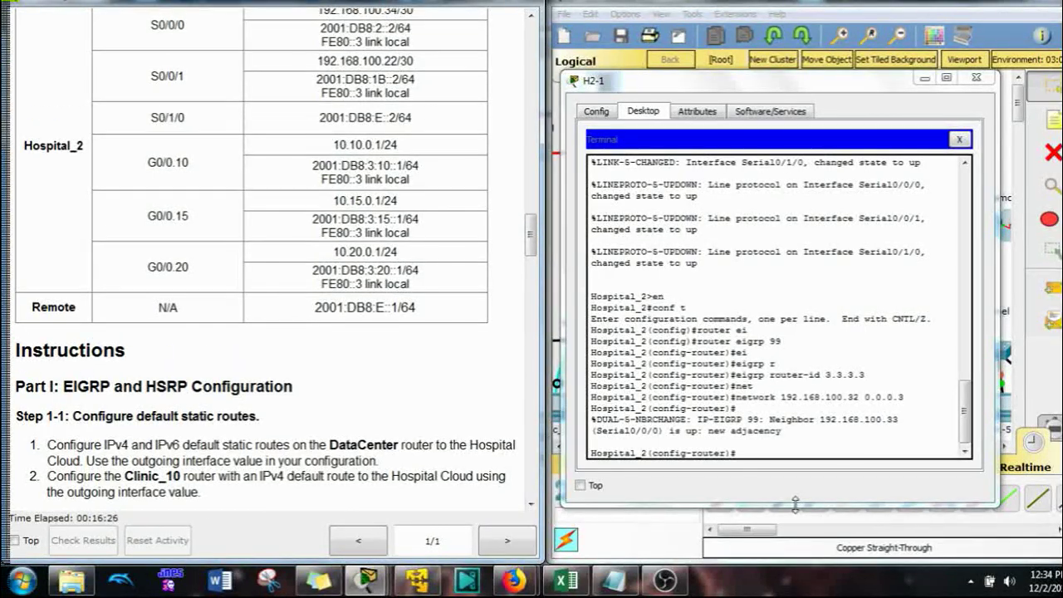
click(810, 455)
key(Up)
key(Left)
key(Left)
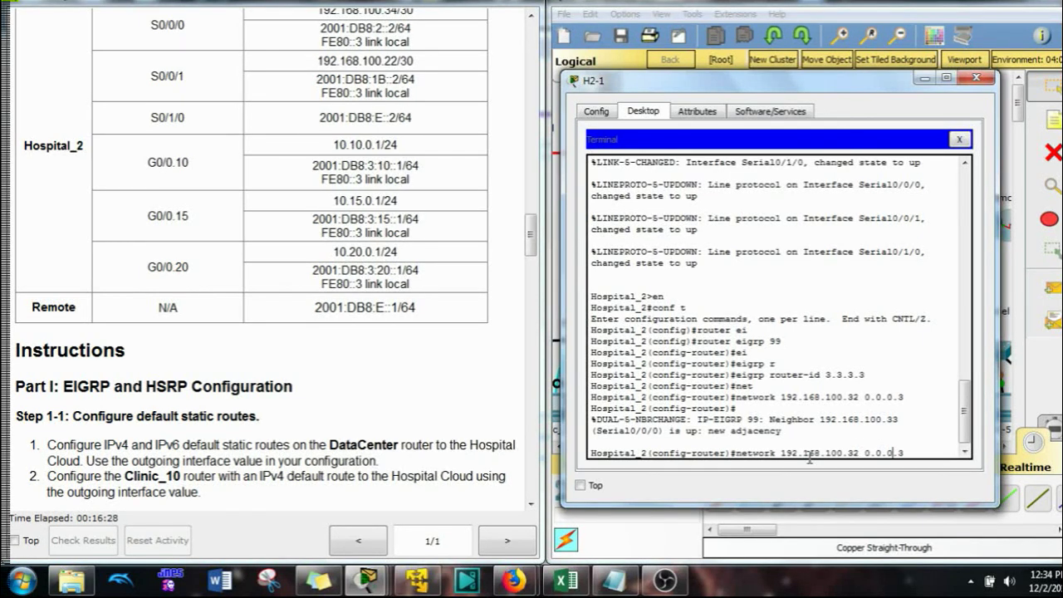
text(20)
key(Return)
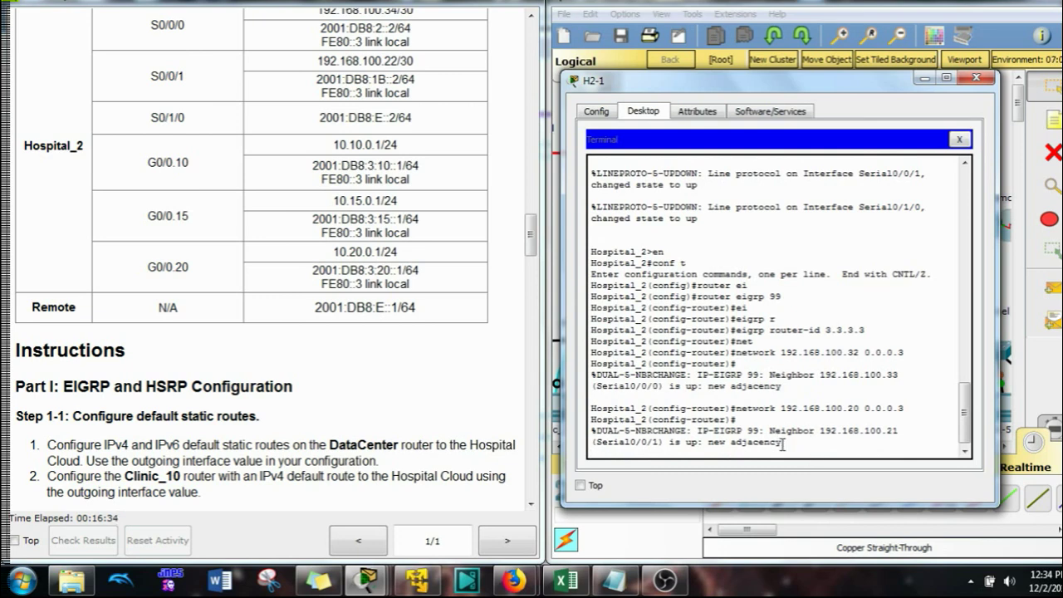
key(Return)
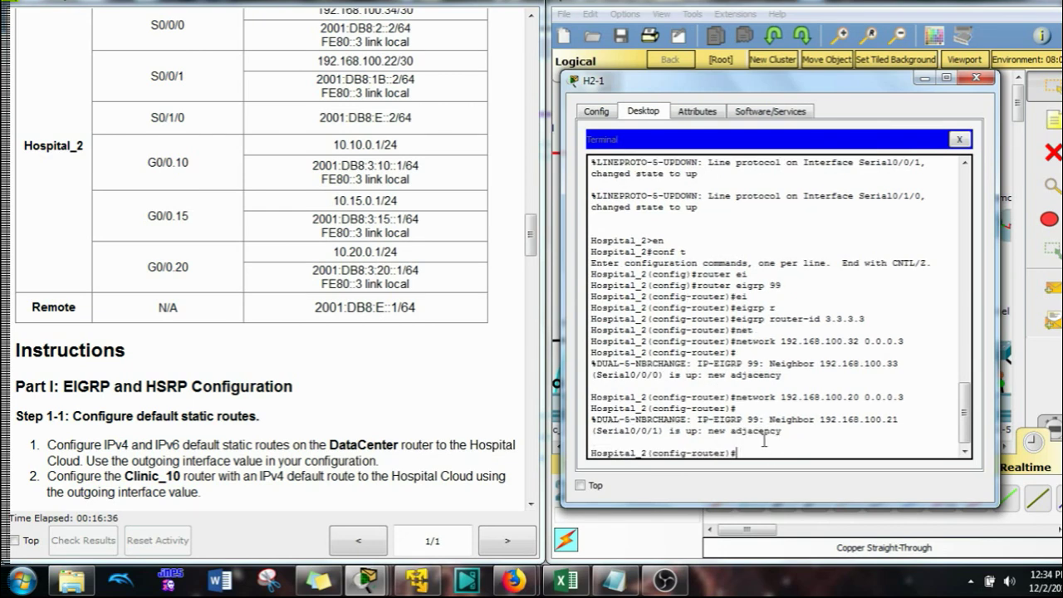
drag(530, 235, 530, 247)
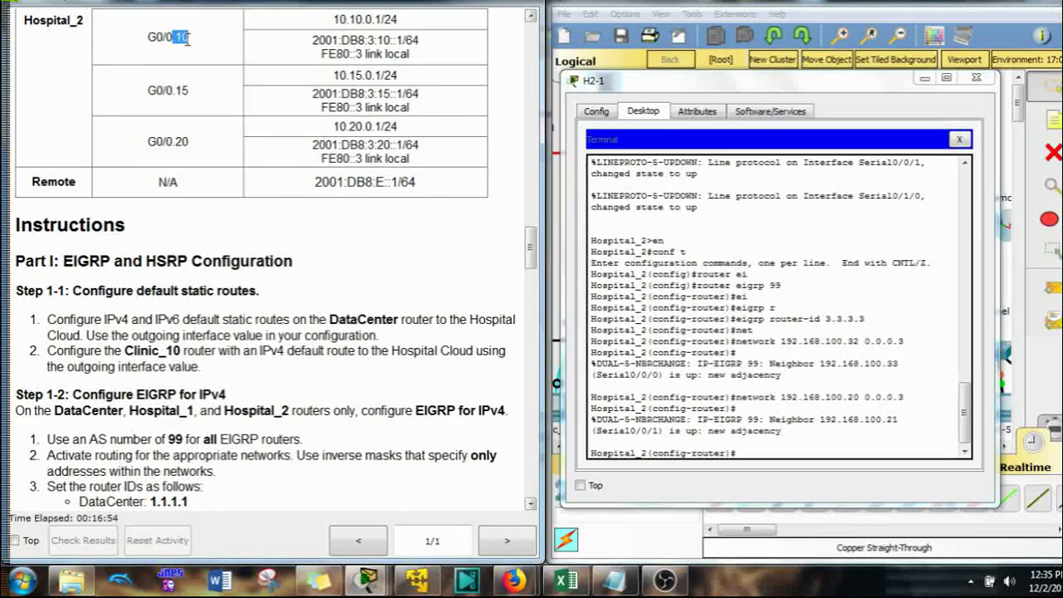
- Advertise LAN network 10.10.0.0 with wildcard 0.0.0.255
click(757, 458)
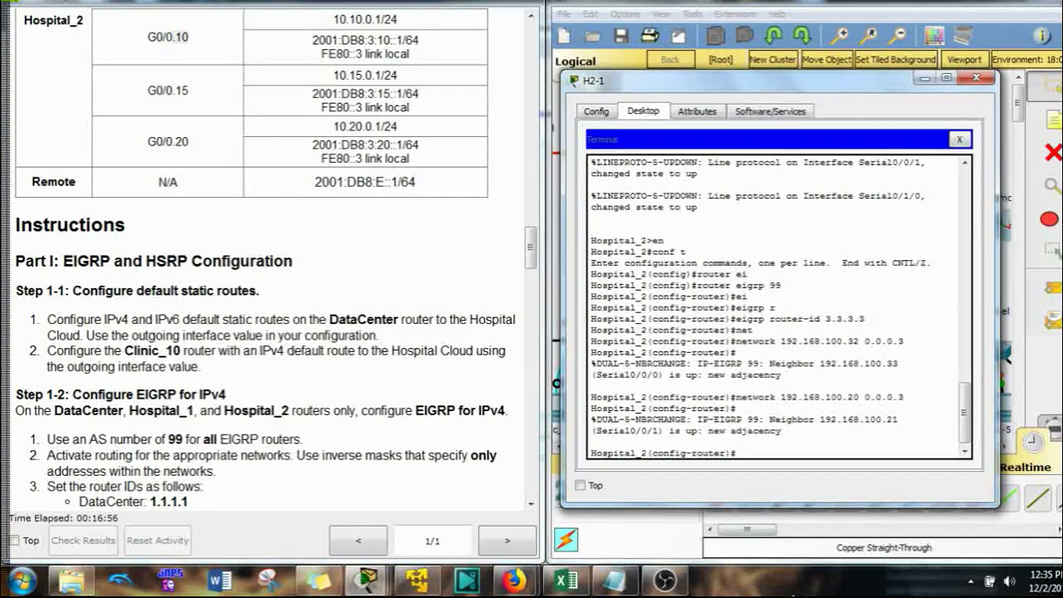
text(ne)
key(Tab)
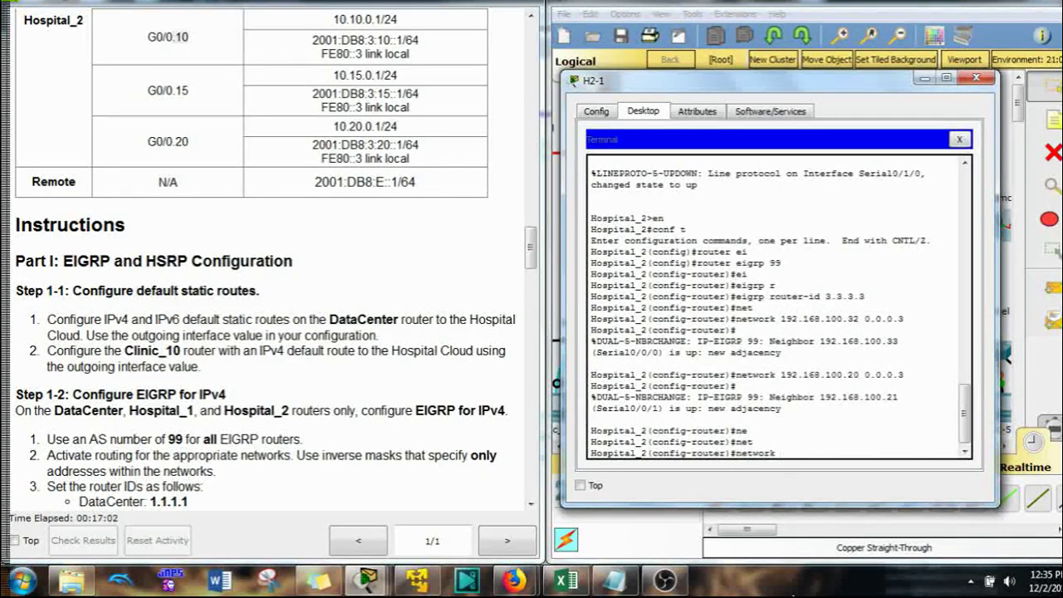
text(10.10.0.1)
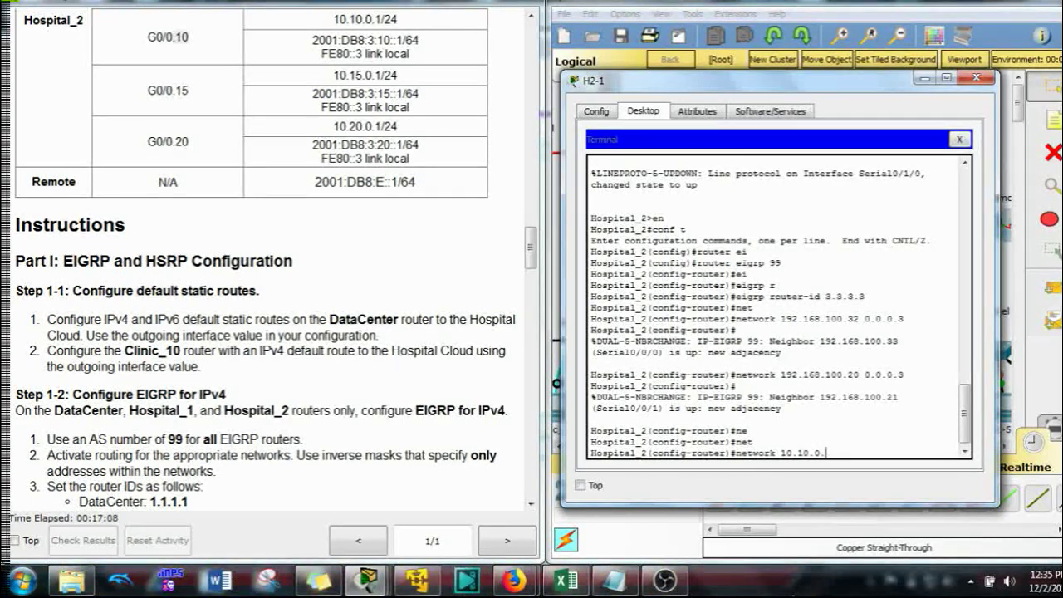
key(BackSpace)
text(0 0.0.0.255)
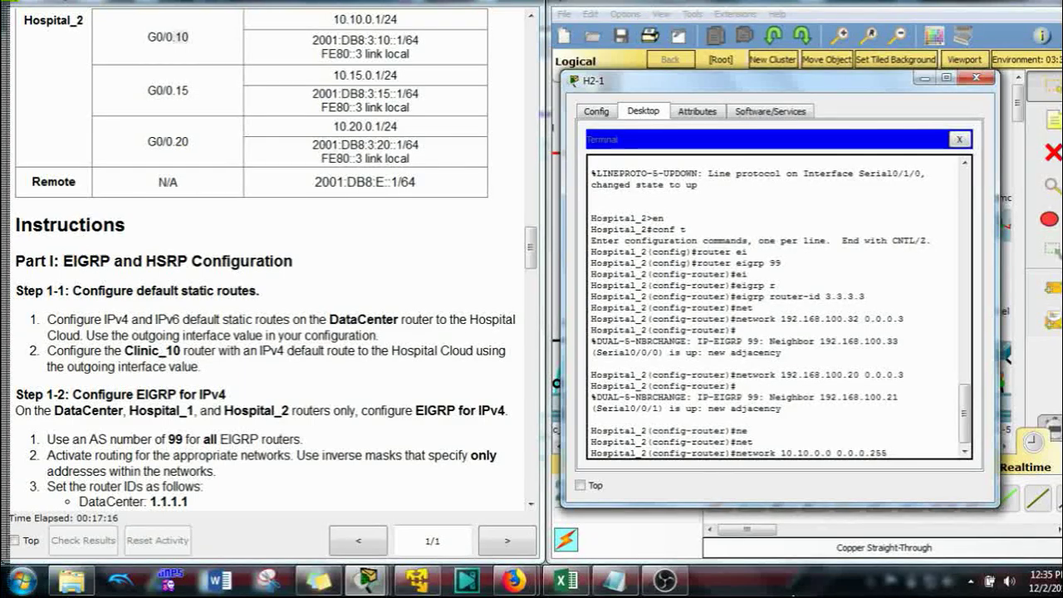
key(Return)
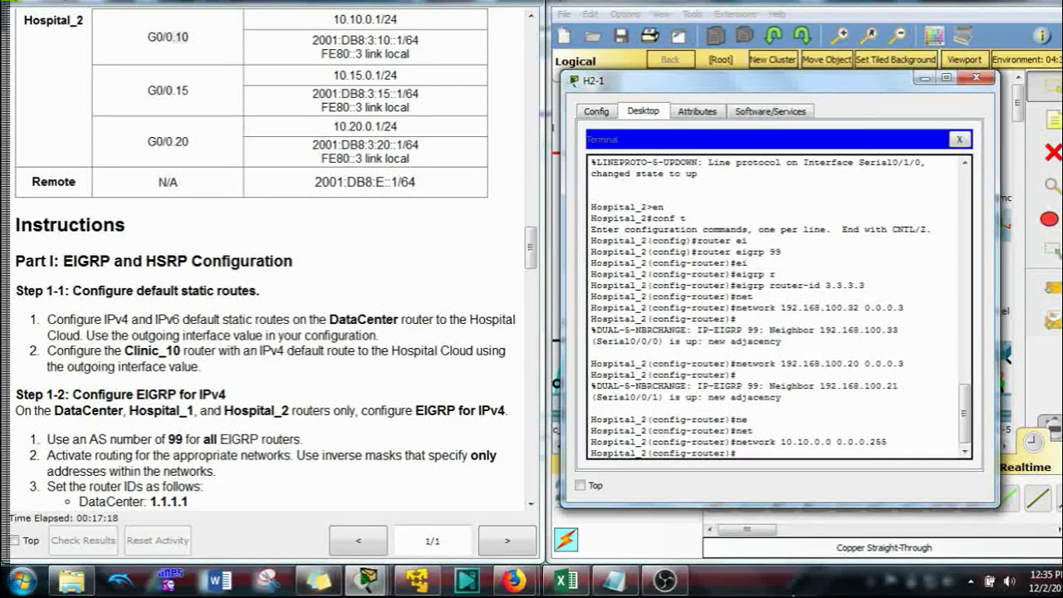
- Advertise LAN networks 10.15.0.0 and 10.20.0.0, each with wildcard 0.0.0.255
double_click(355, 75)
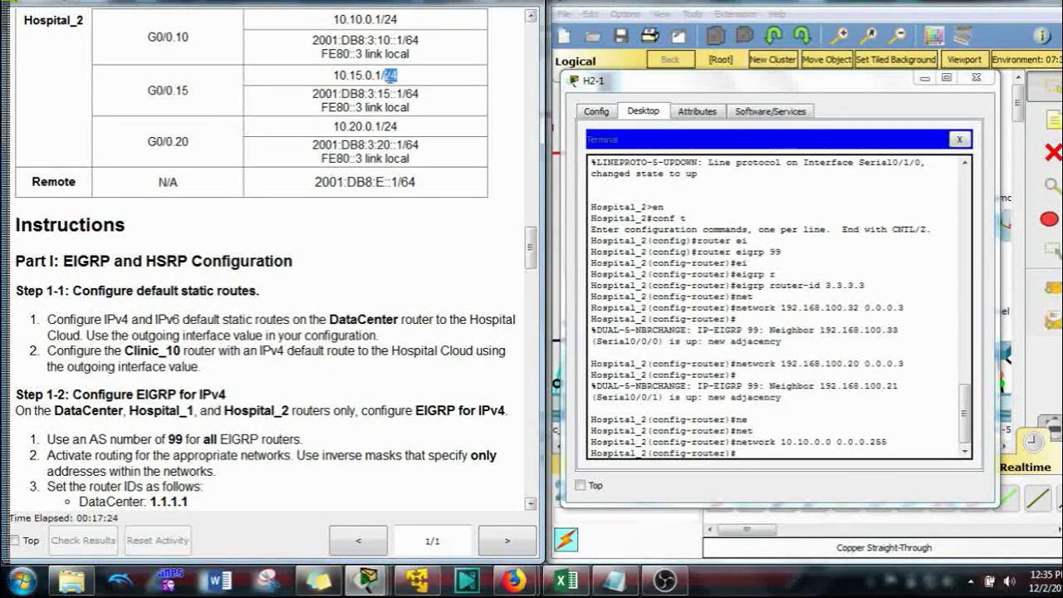
click(845, 466)
key(Up)
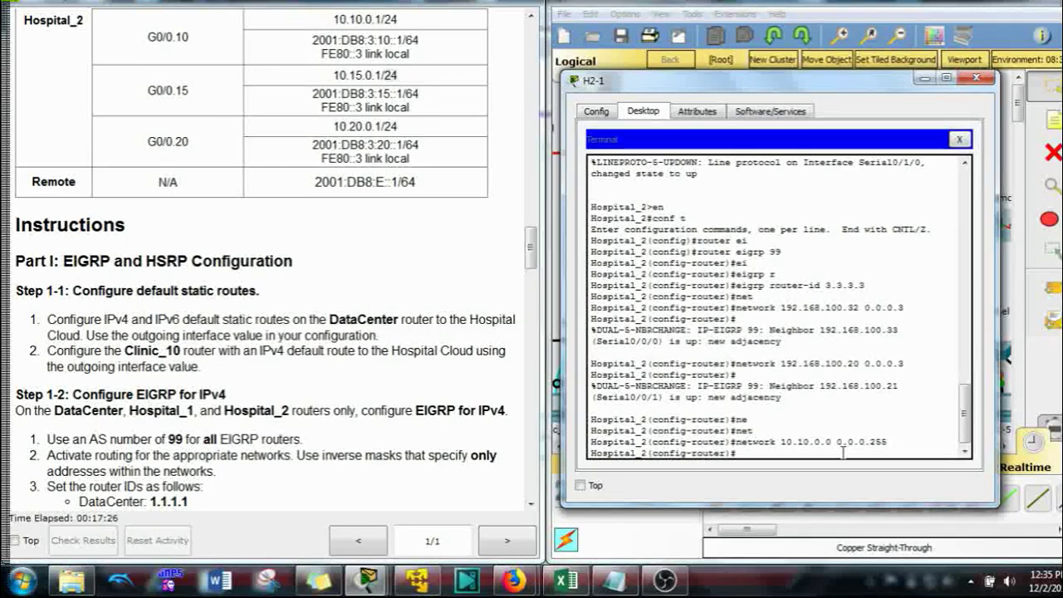
key(Left)
key(Left)
key(Left)
key(Left)
key(Left)
key(Left)
key(Left)
key(Left)
key(Left)
key(Left)
key(Left)
key(Left)
key(Left)
key(Left)
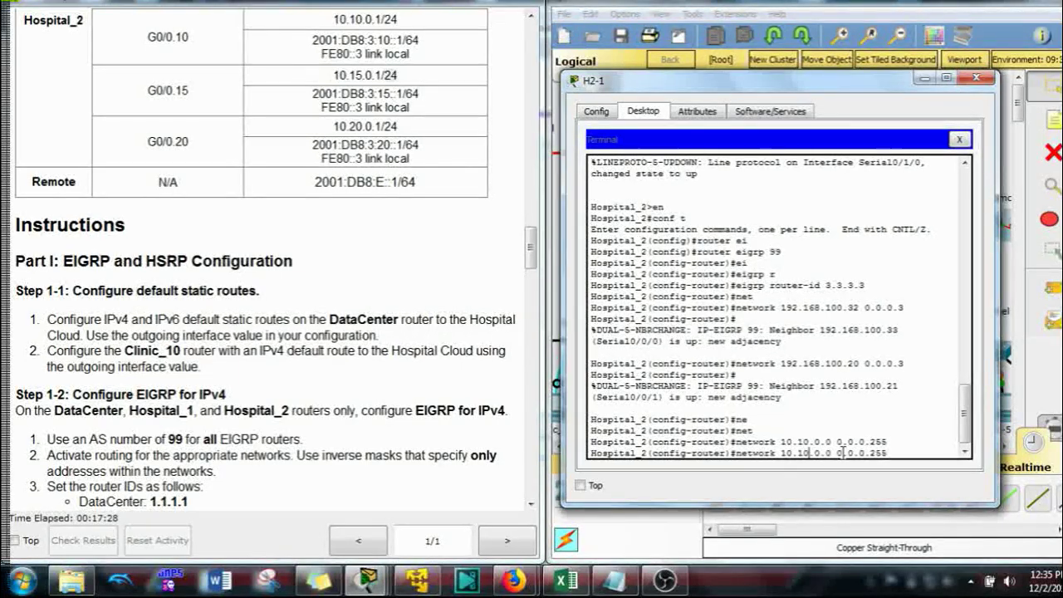
key(BackSpace)
text(5)
key(Return)
key(Up)
key(Left)
key(Left)
key(Left)
key(Left)
key(Left)
key(Left)
key(Left)
key(Left)
key(Left)
key(Left)
key(Left)
key(Left)
key(Left)
key(Left)
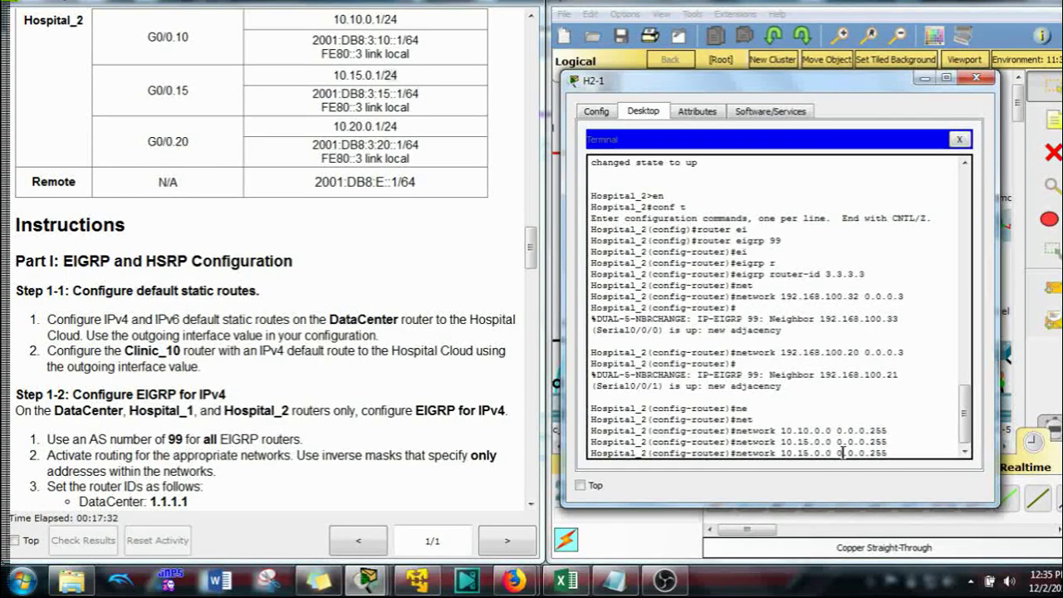
key(BackSpace)
key(BackSpace)
text(20)
key(Return)
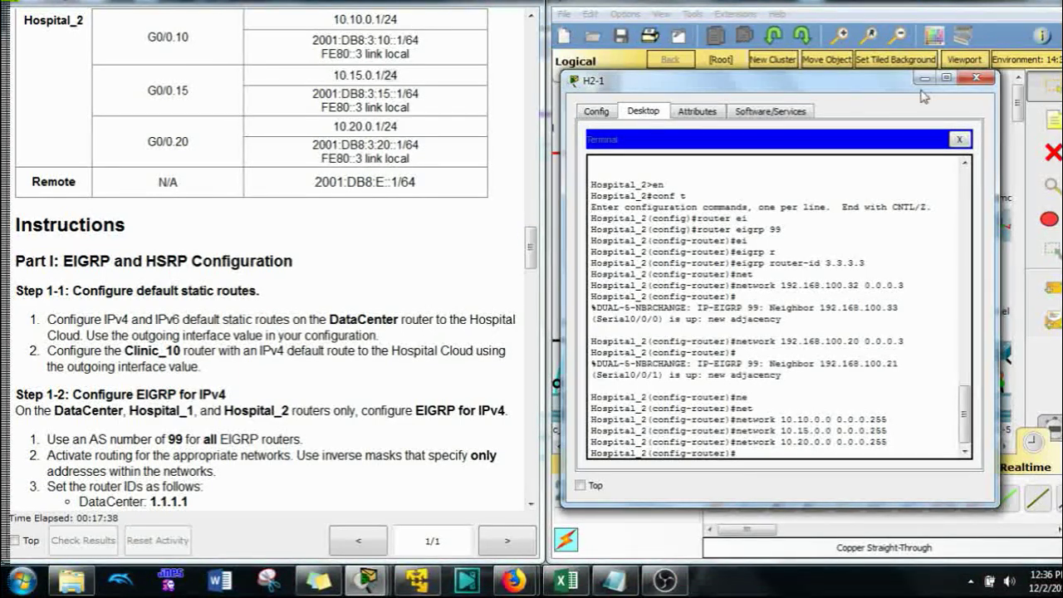
- Close Hospital_2's terminal, scroll the instructions to the IPv6 EIGRP step, and return to the topology
click(925, 78)
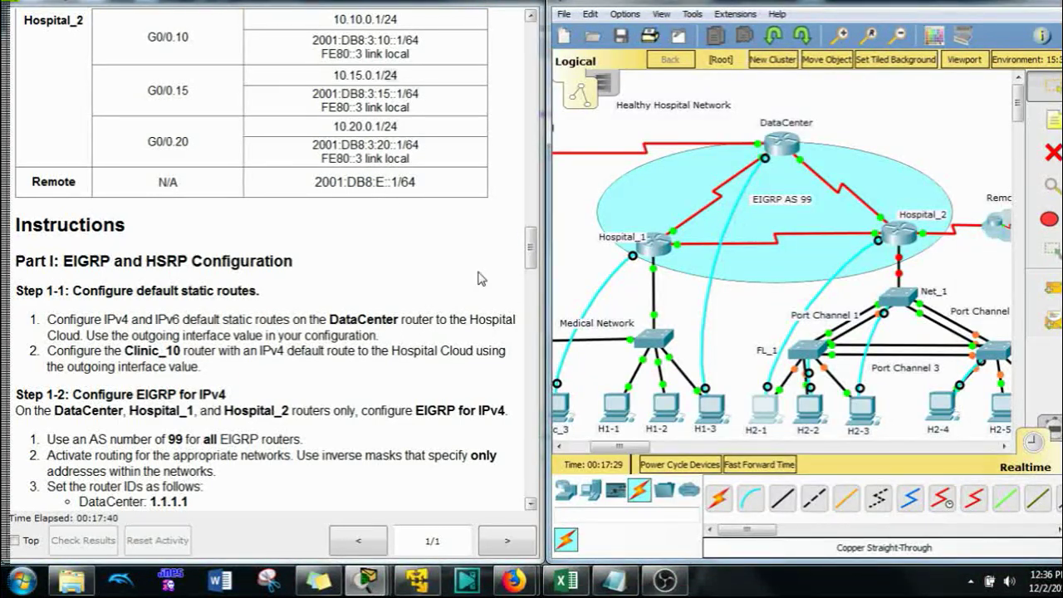
scroll(374, 316, down, 8)
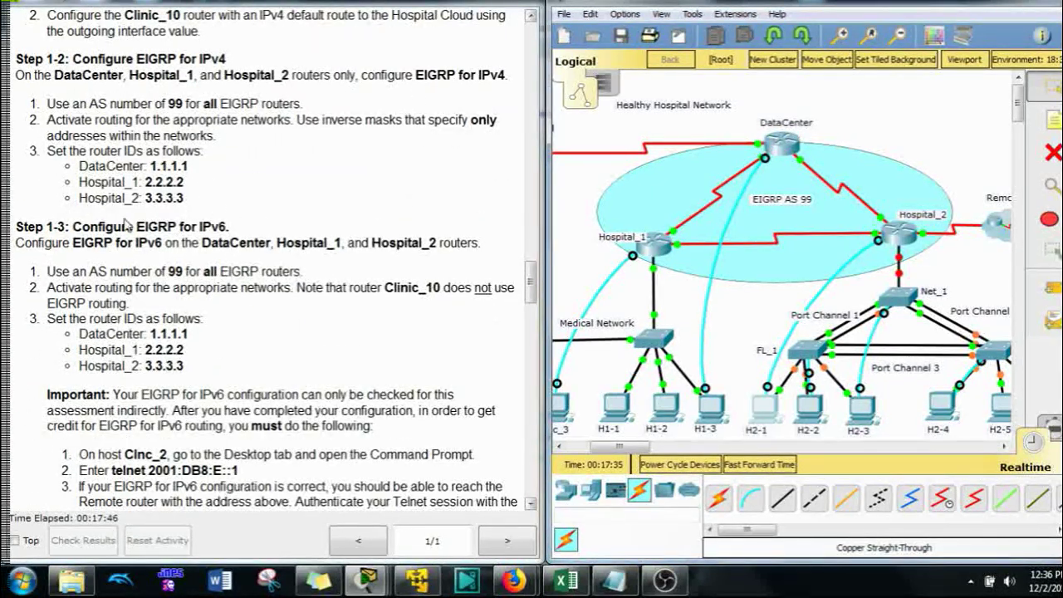
drag(75, 226, 229, 226)
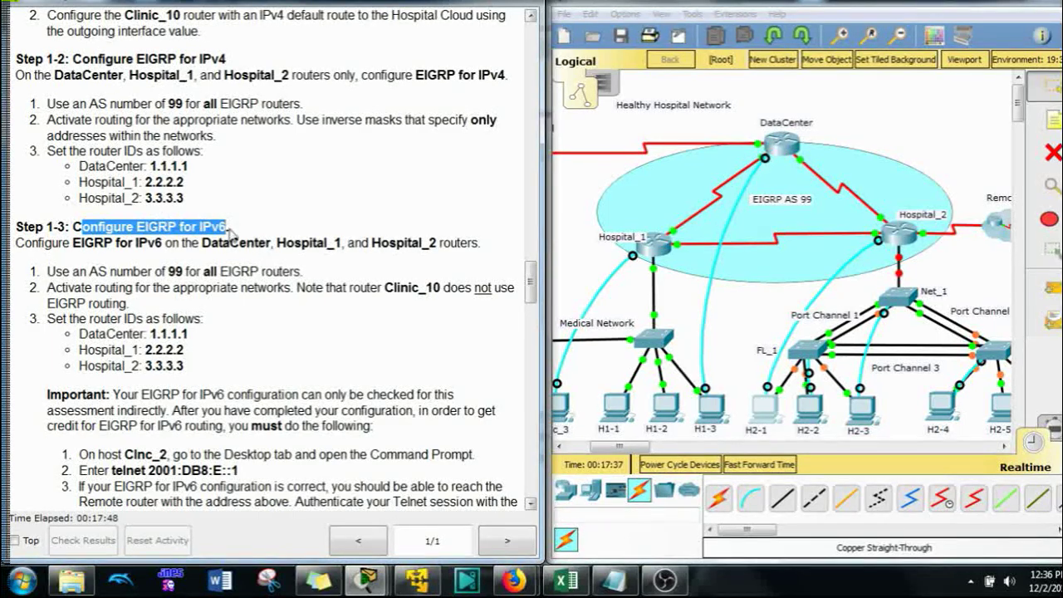
click(291, 243)
scroll(291, 243, down, 3)
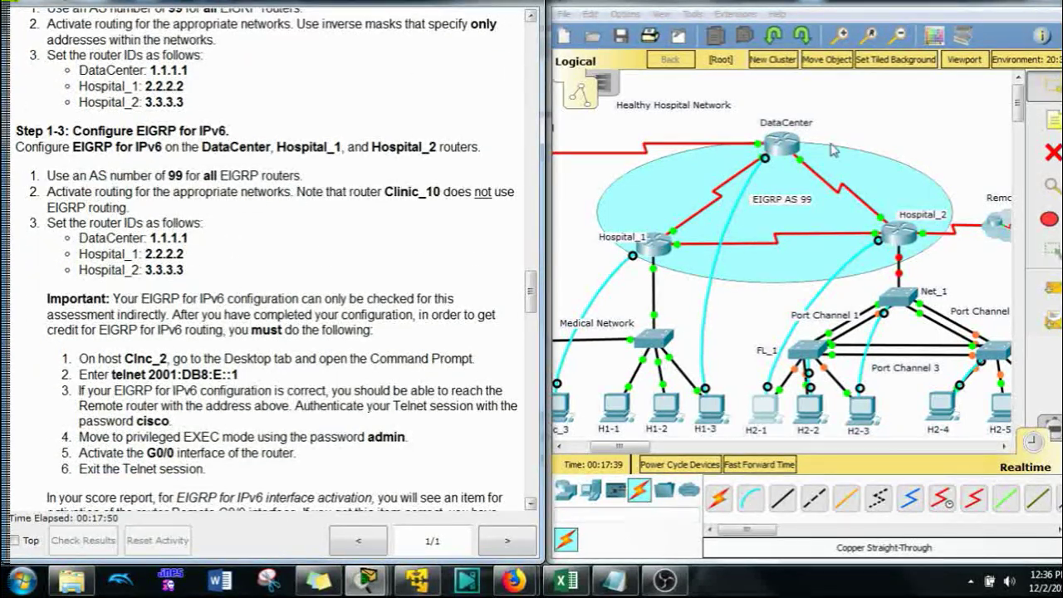
click(710, 418)
- Open DataCenter's terminal and confirm IPv6 unicast-routing is already enabled
click(711, 417)
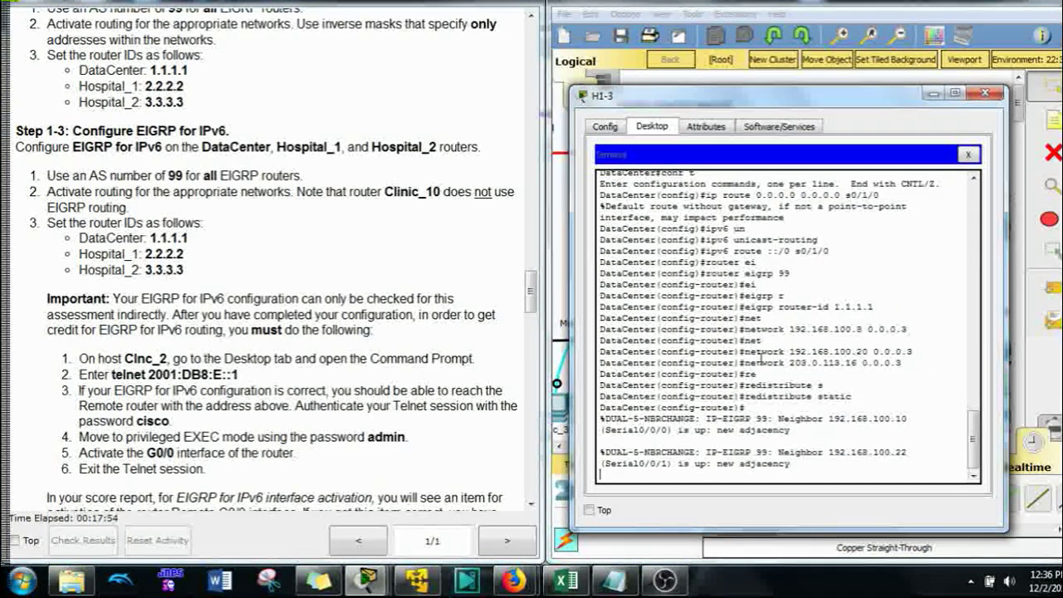
key(Return)
key(Return)
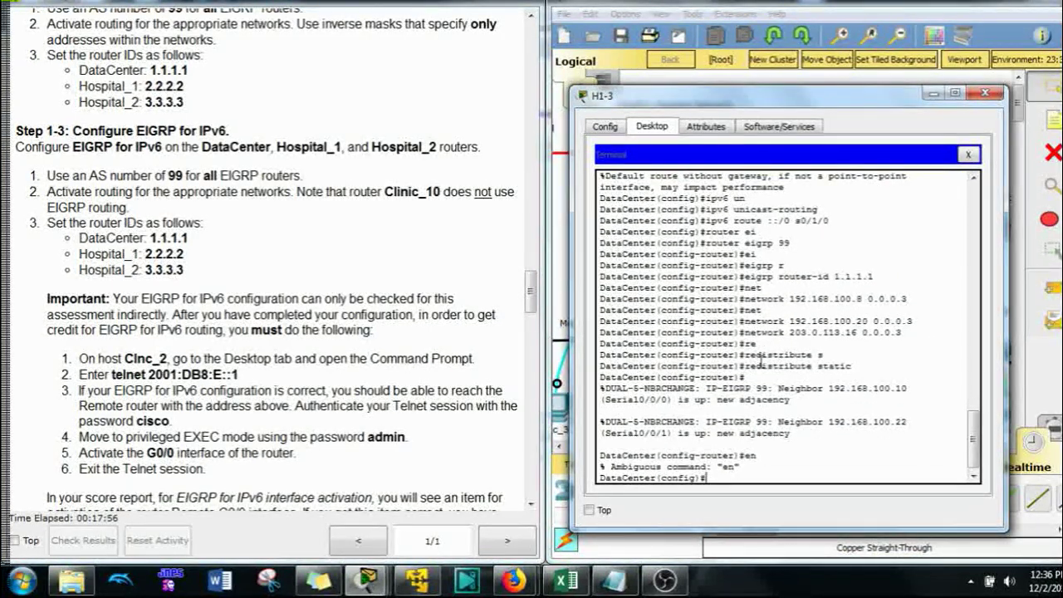
text(ipv6)
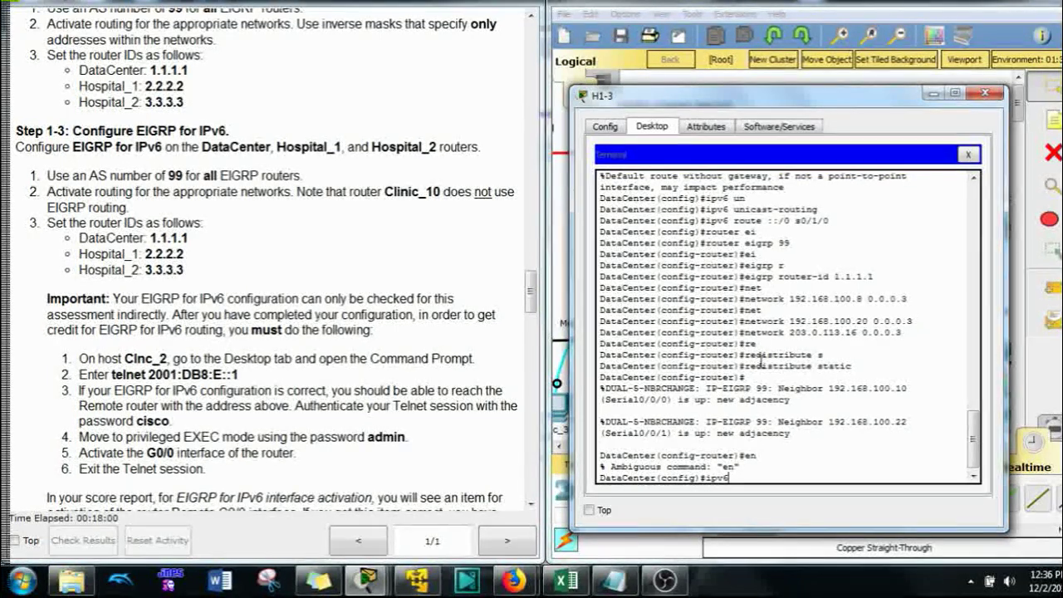
drag(734, 210, 819, 210)
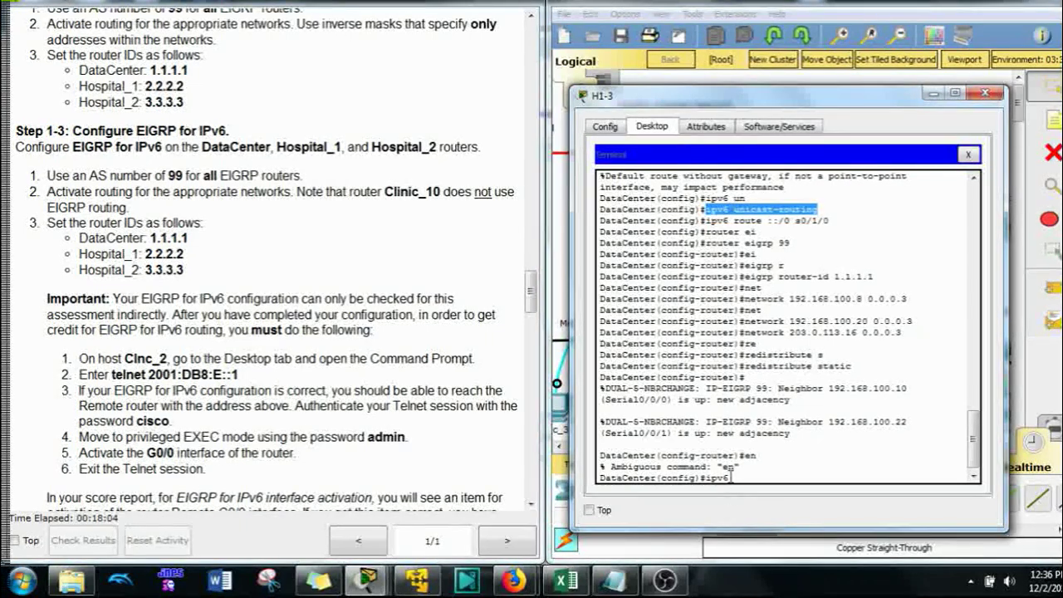
click(818, 209)
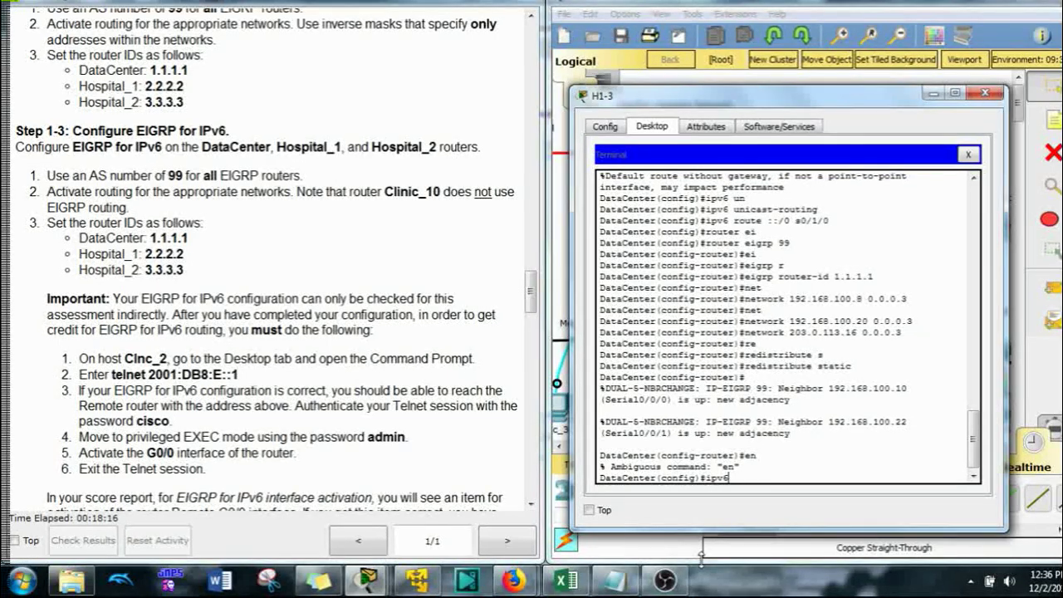
text(router ei)
- Create the IPv6 EIGRP 99 process on DataCenter with router ID 1.1.1.1
key(Tab)
text(99)
key(Return)
text(ei)
key(Tab)
text(rou)
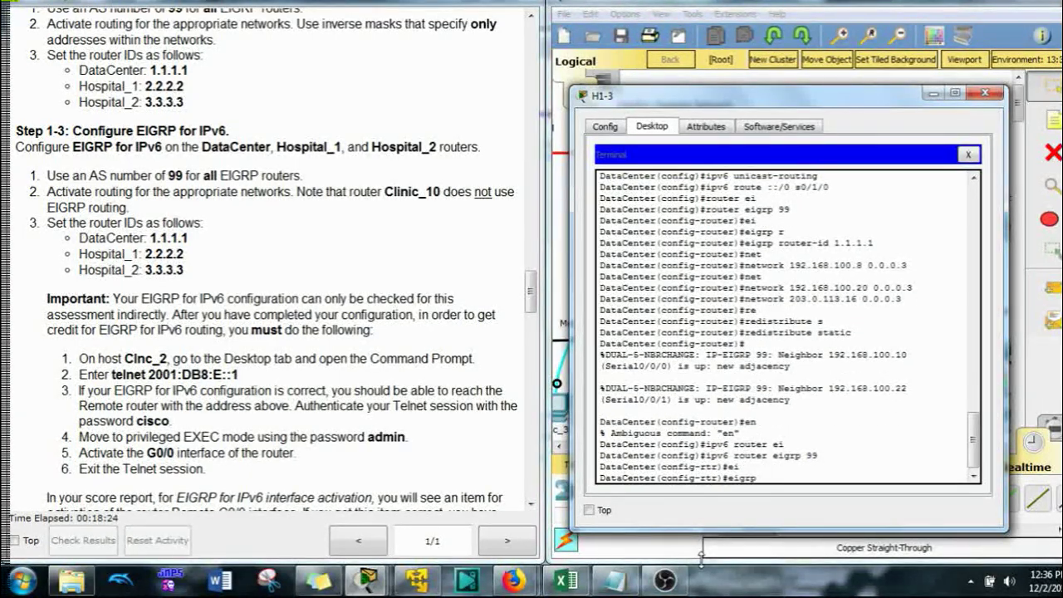
key(Tab)
text(1.1.1.1)
key(Return)
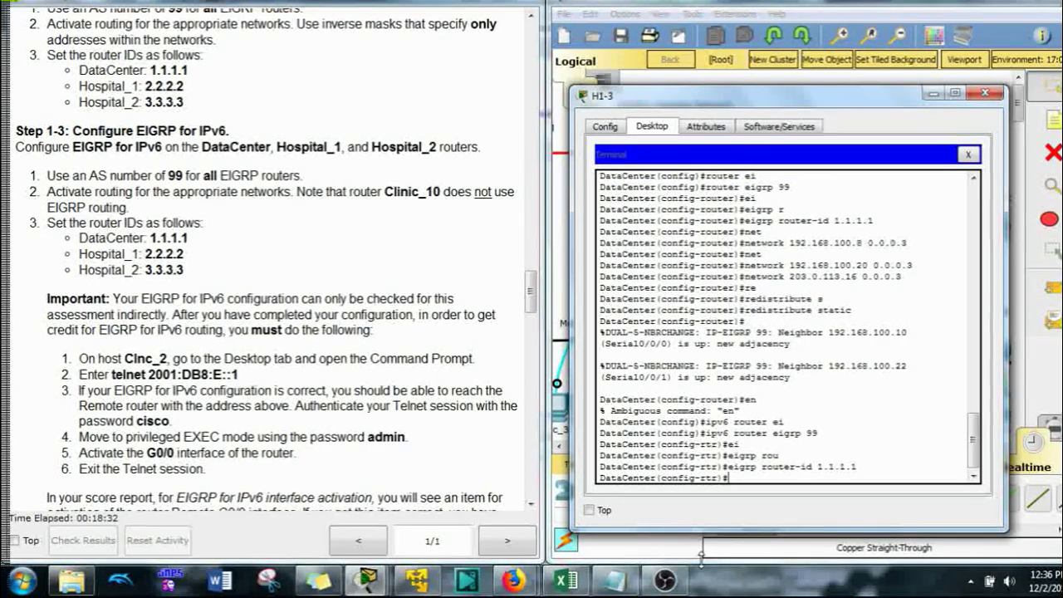
- Make the IPv6 EIGRP 99 process redistribute static routes
text(sta)
key(Tab)
text(re)
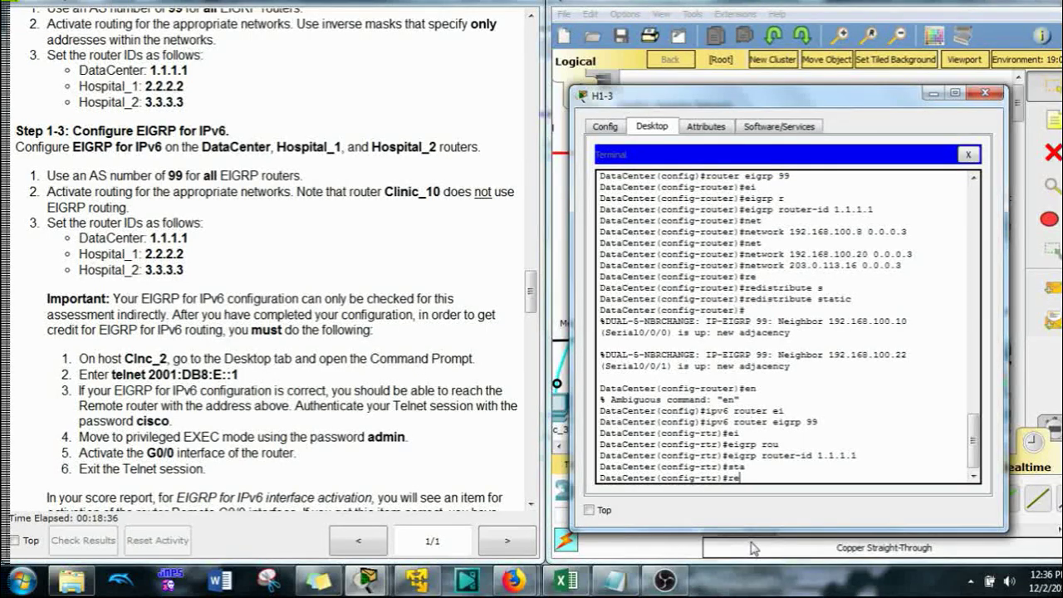
key(Tab)
text(distribute st)
key(Tab)
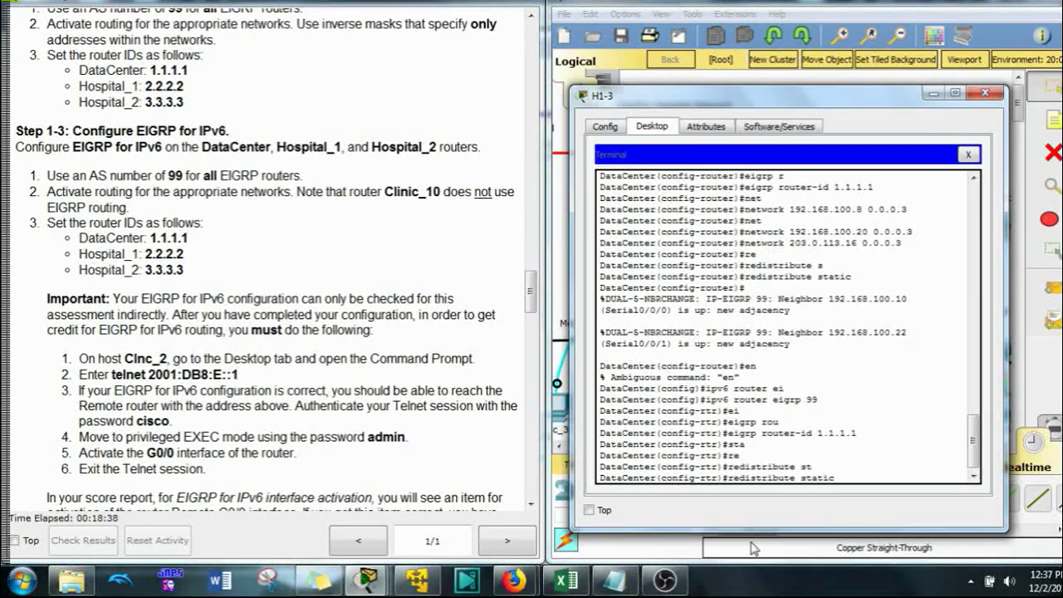
key(Return)
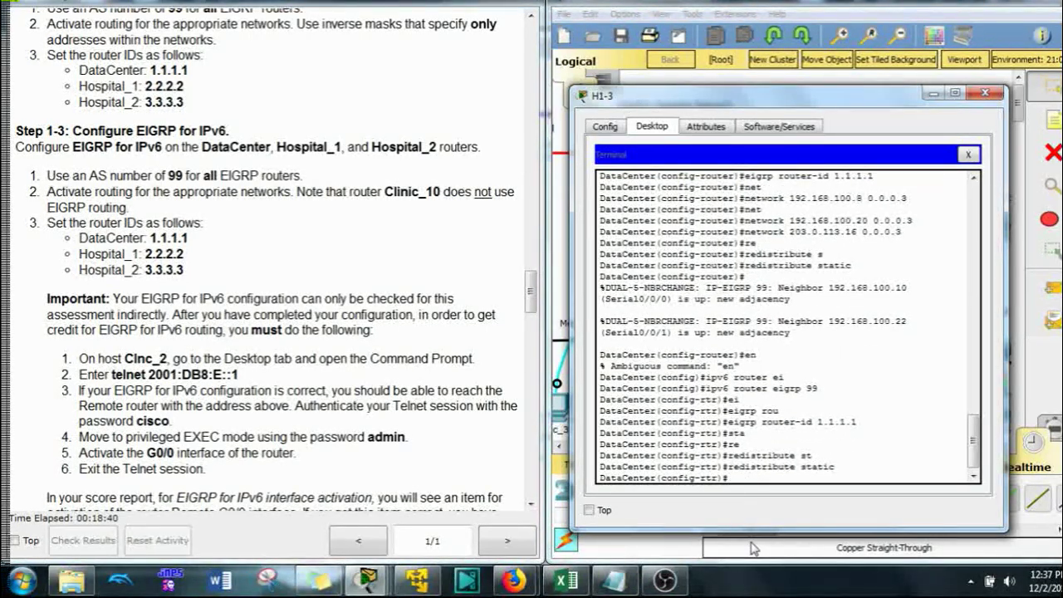
- Enable the process with no shutdown and exit router configuration mode
text(no shut)
key(Tab)
key(Return)
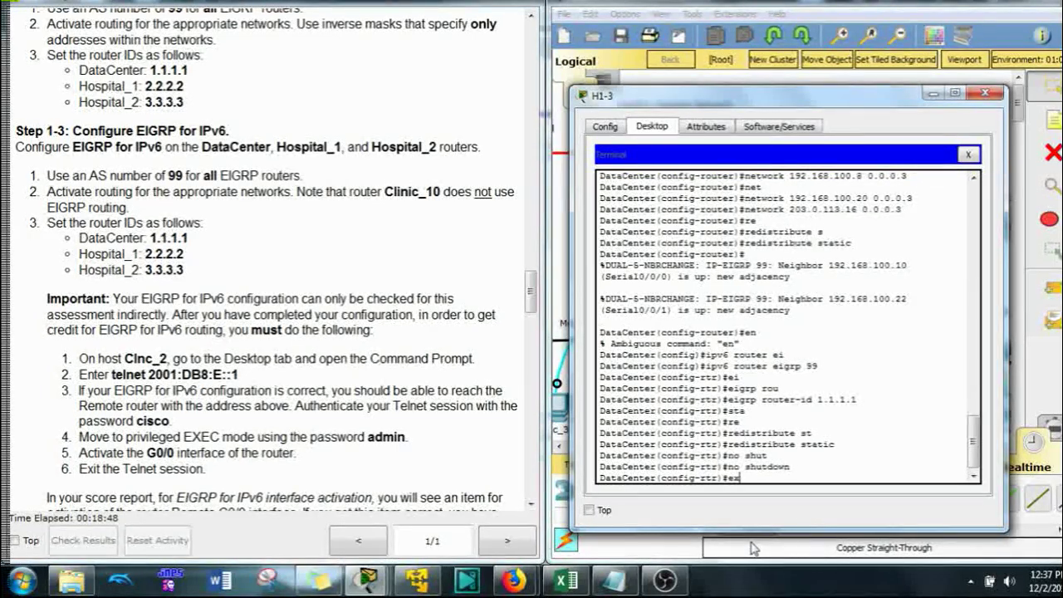
text(exit)
key(Return)
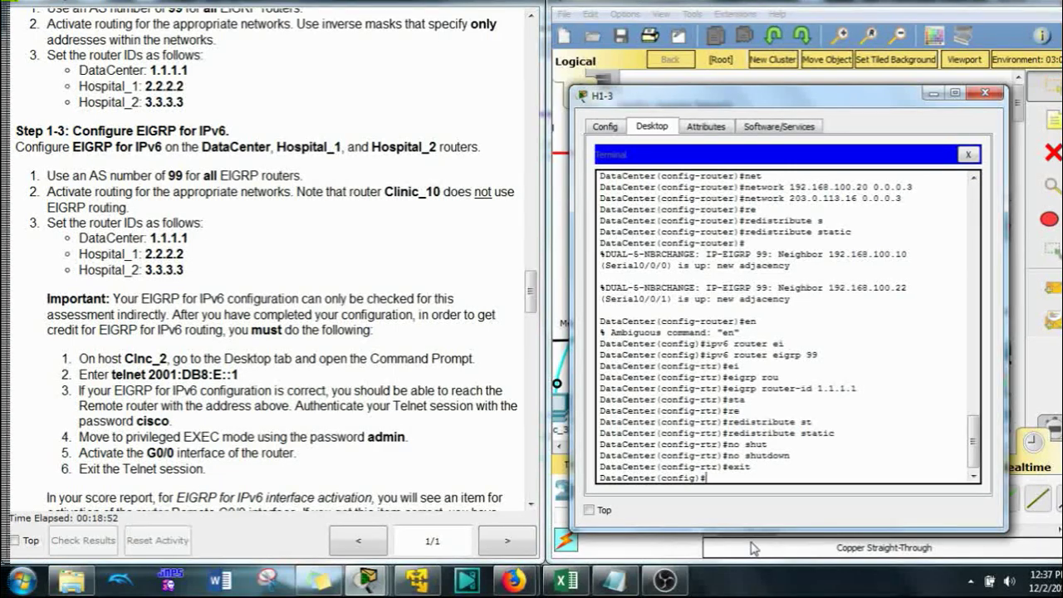
text(inter)
key(Tab)
- Enable IPv6 EIGRP 99 on DataCenter's serial interface s0/0/0
drag(861, 105, 707, 84)
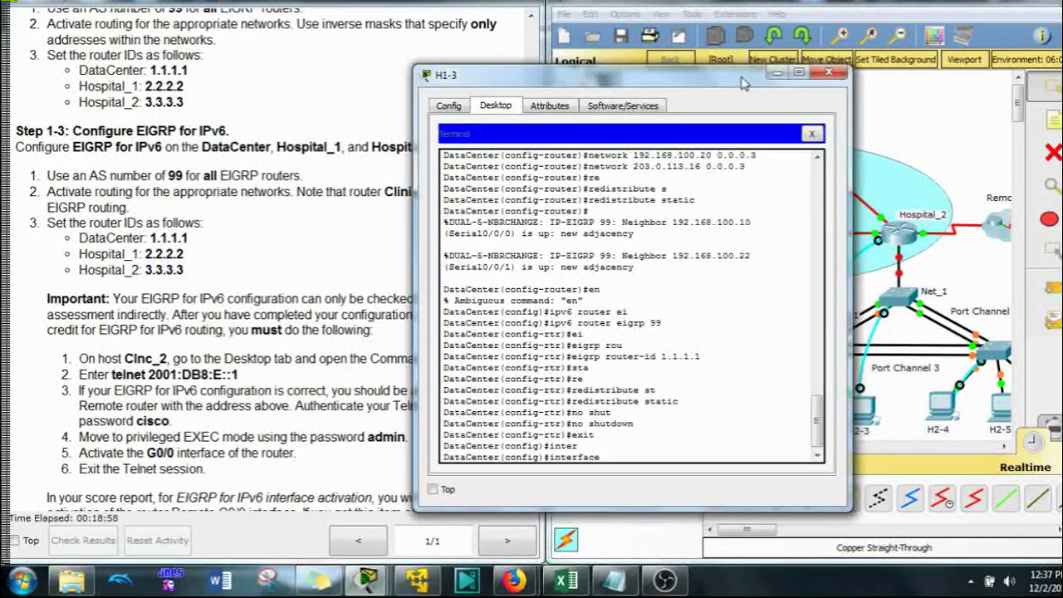
drag(743, 83, 897, 84)
drag(530, 241, 541, 149)
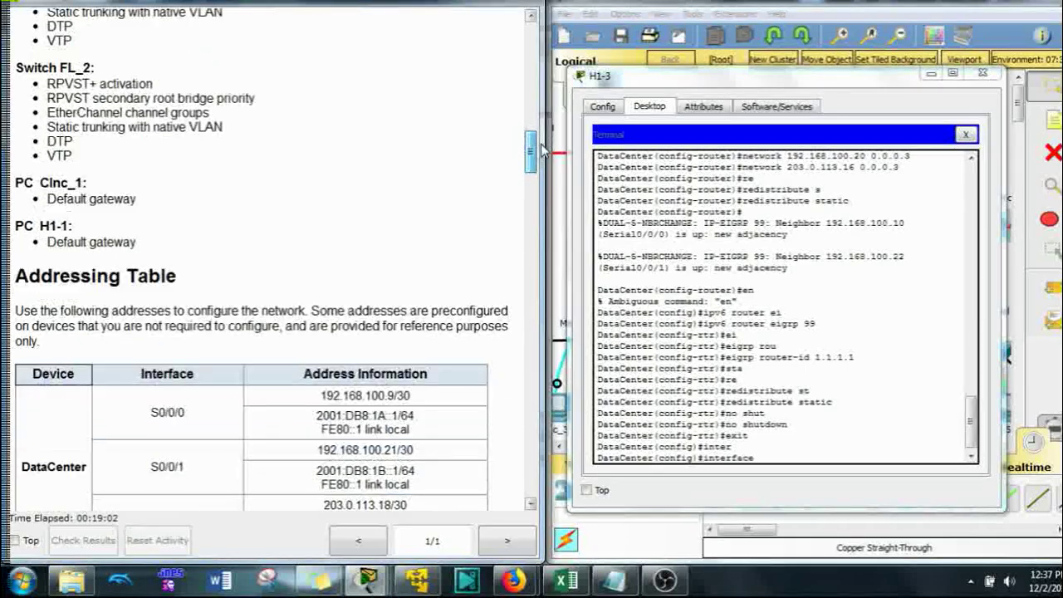
scroll(421, 172, down, 5)
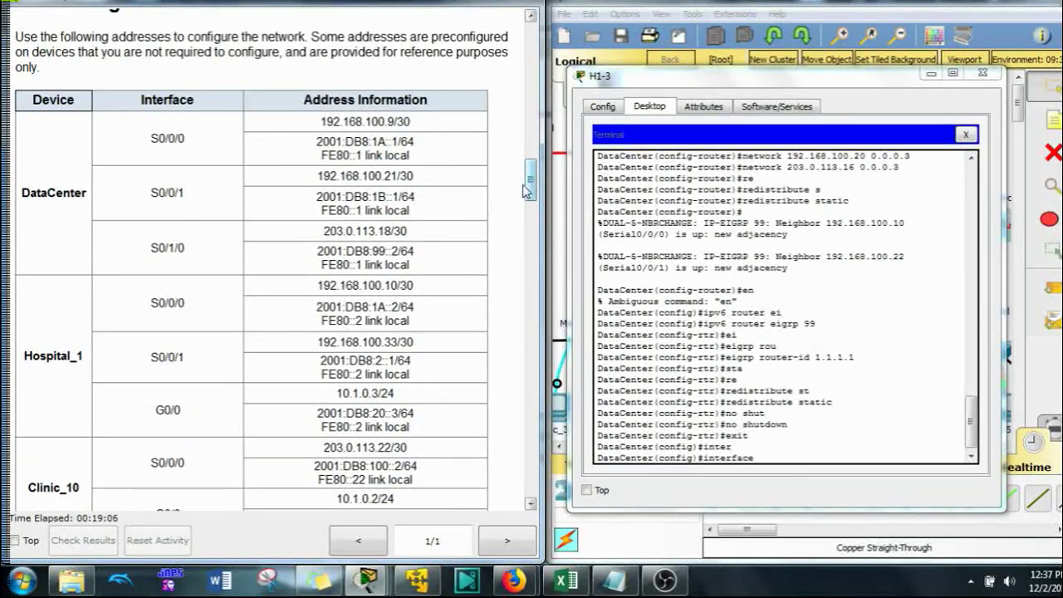
drag(532, 187, 527, 249)
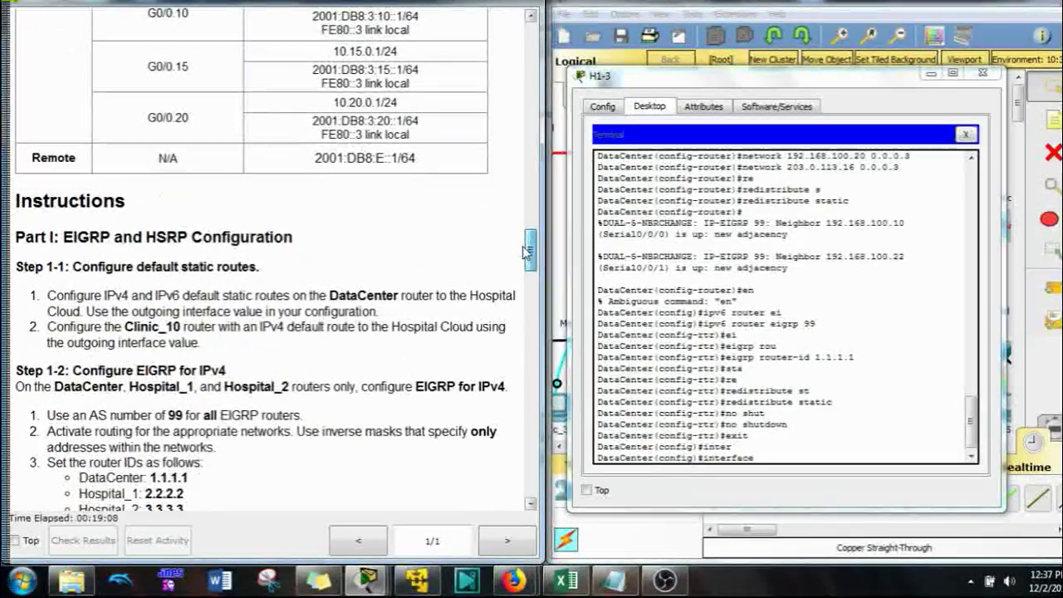
drag(522, 310, 523, 306)
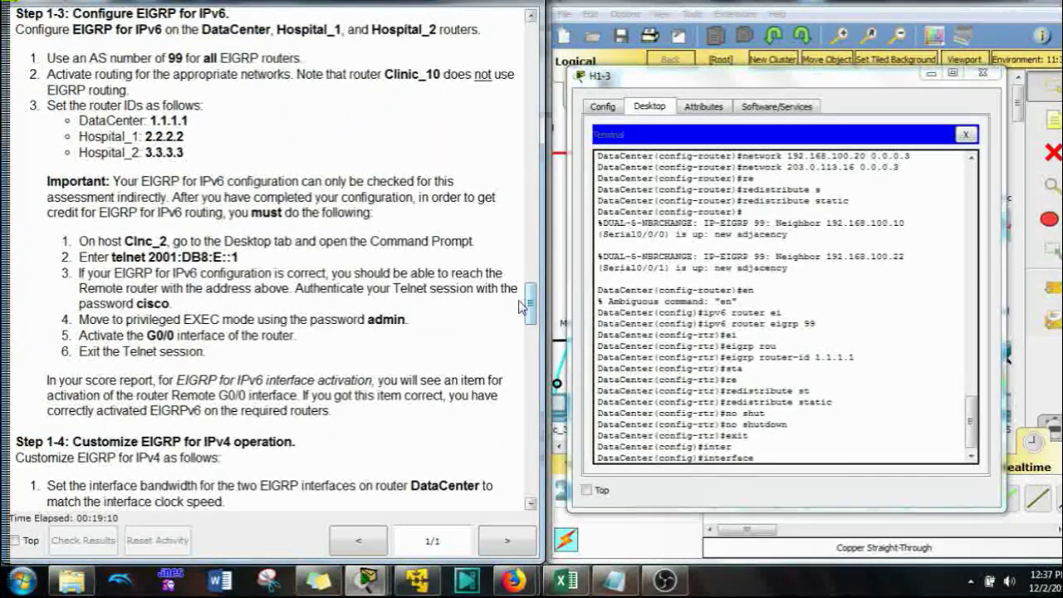
drag(814, 76, 798, 64)
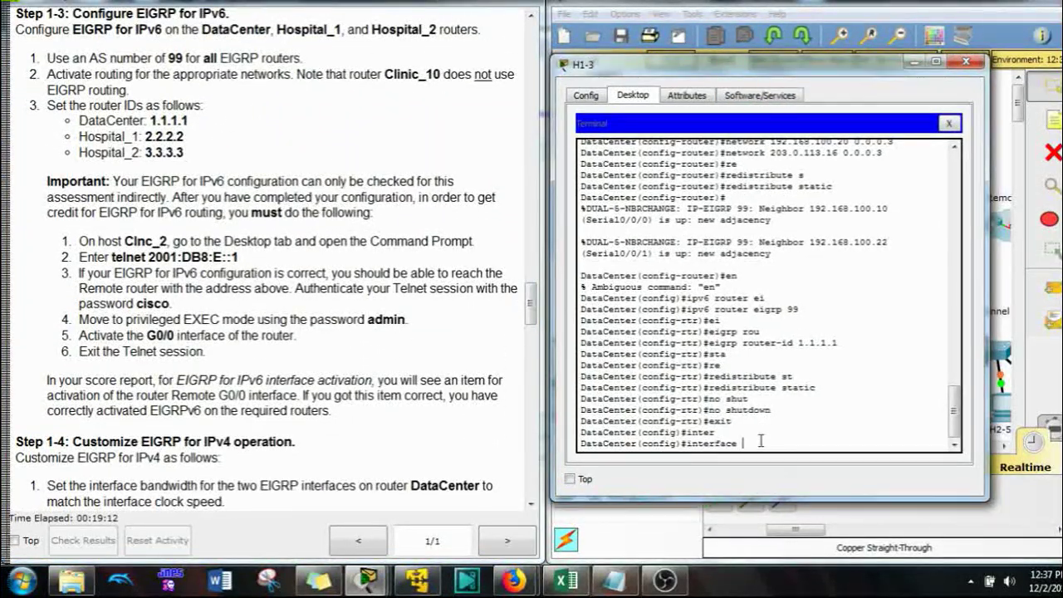
text(s0/0/0)
key(Return)
text(ipv6 ei)
key(Tab)
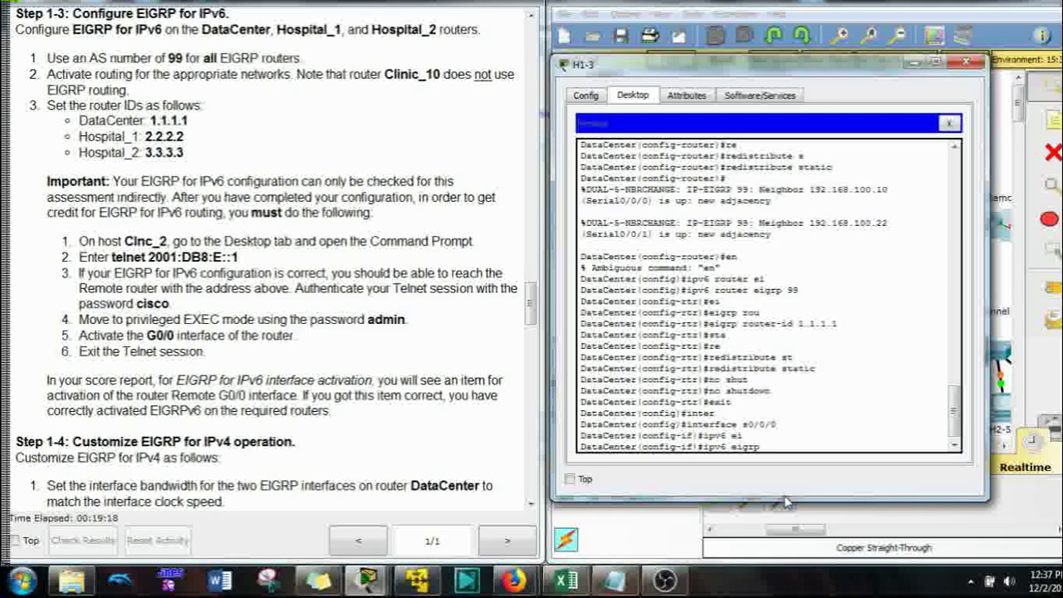
text(99)
key(Return)
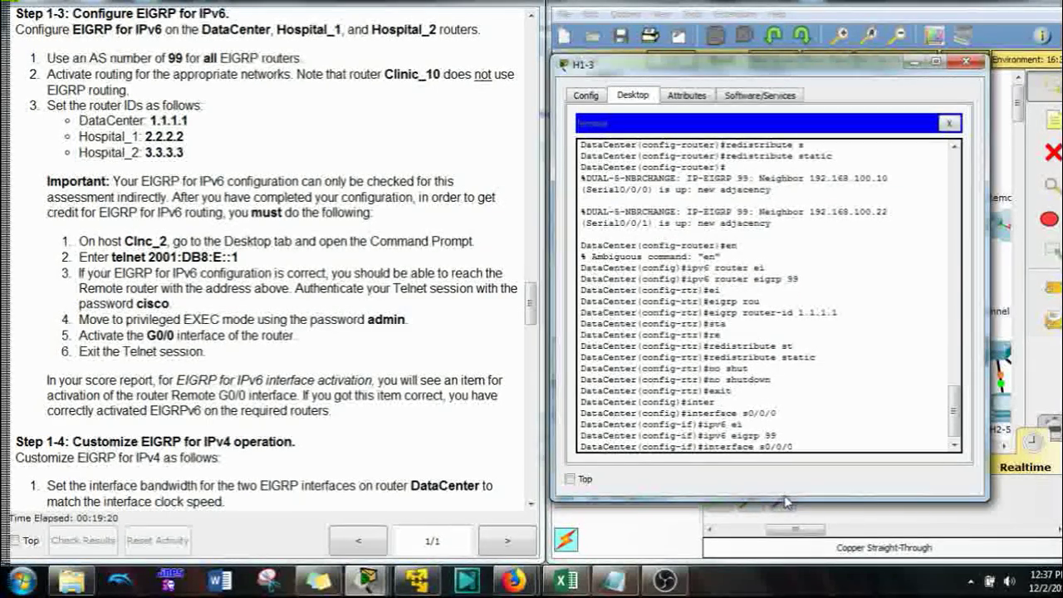
- Enable IPv6 EIGRP 99 on serial interfaces s0/0/1 and s0/1/0
key(BackSpace)
text(1)
key(Return)
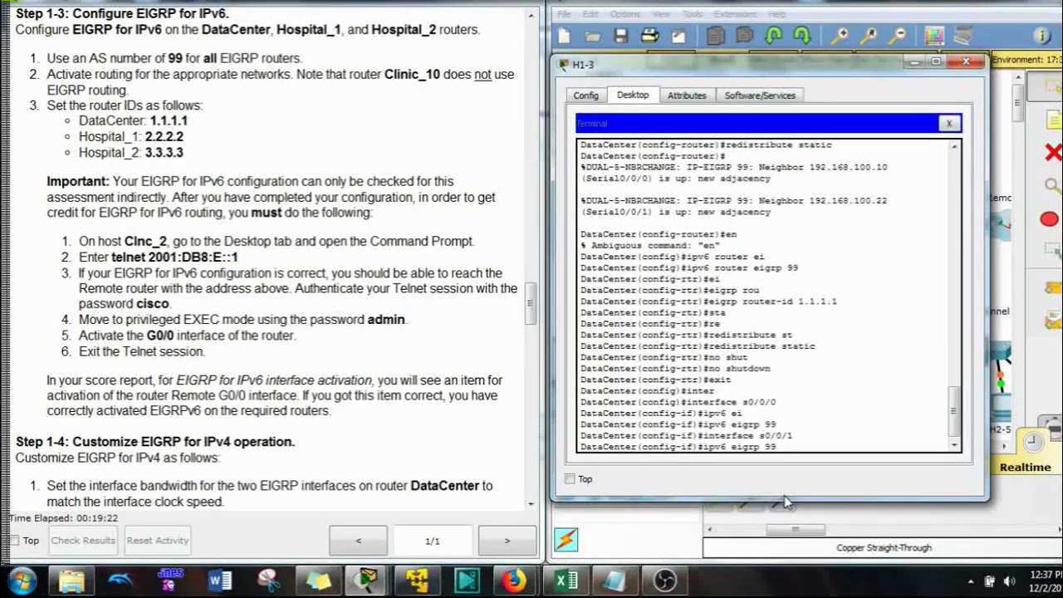
key(Return)
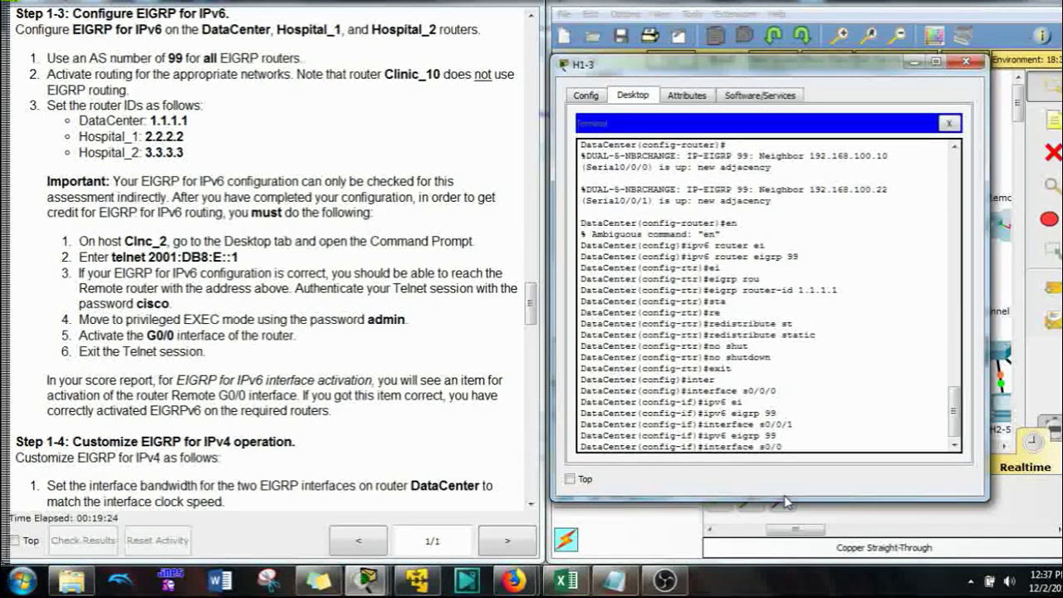
text(0)
key(Return)
key(Up)
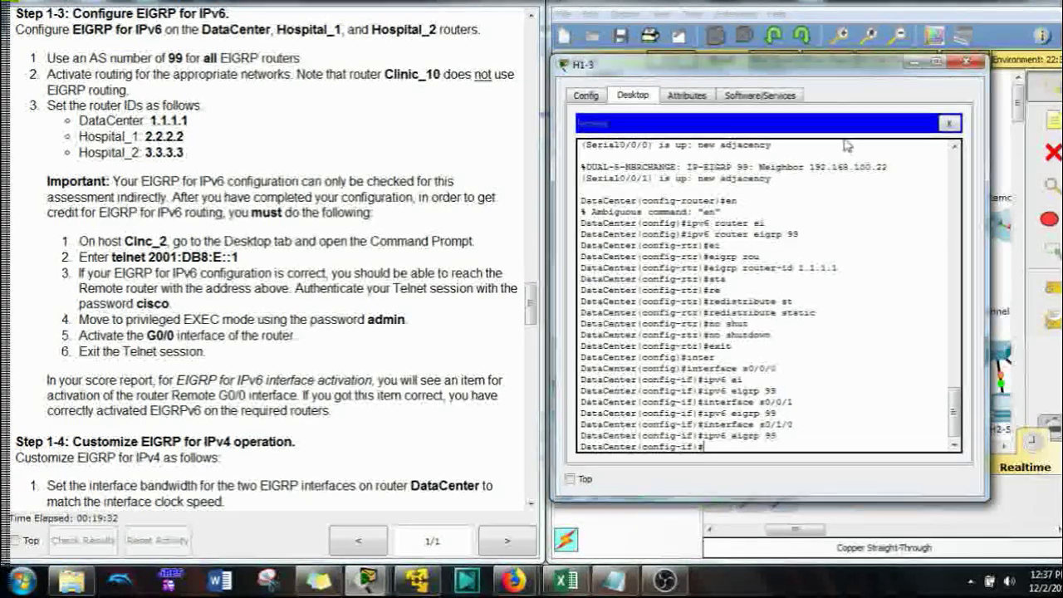
click(771, 508)
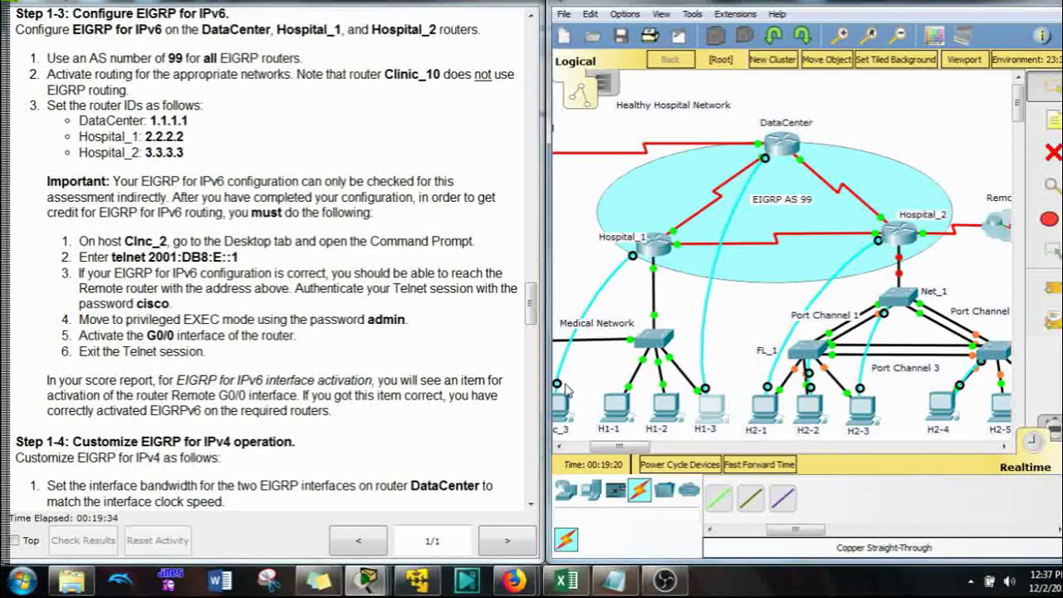
- In Hospital_1's terminal, leave router mode and enable IPv6 unicast-routing
click(568, 407)
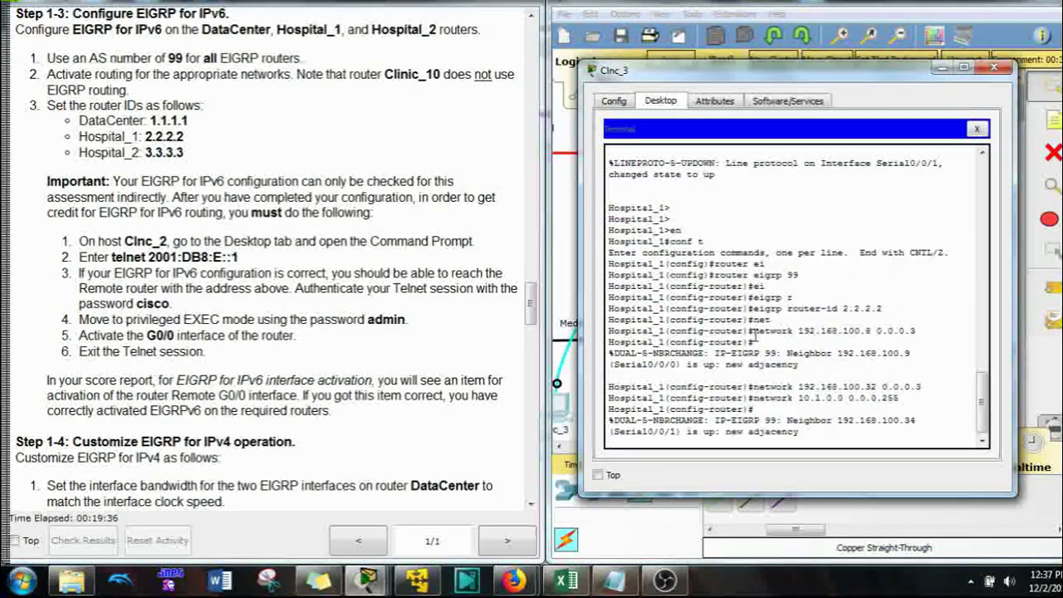
key(Return)
key(Return)
text(exit)
key(Return)
text(ipv6 un)
key(Tab)
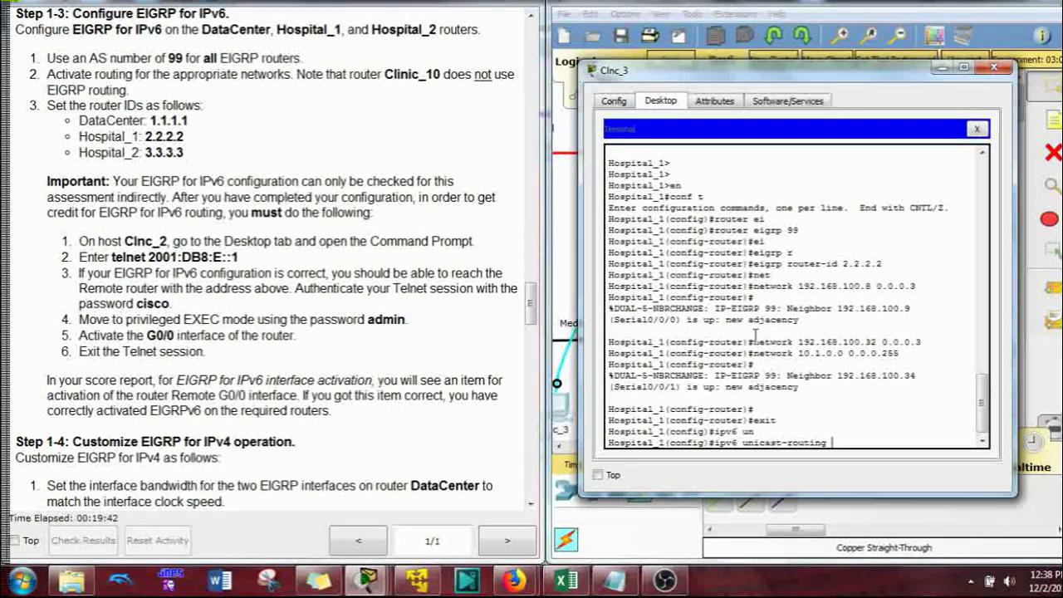
key(Return)
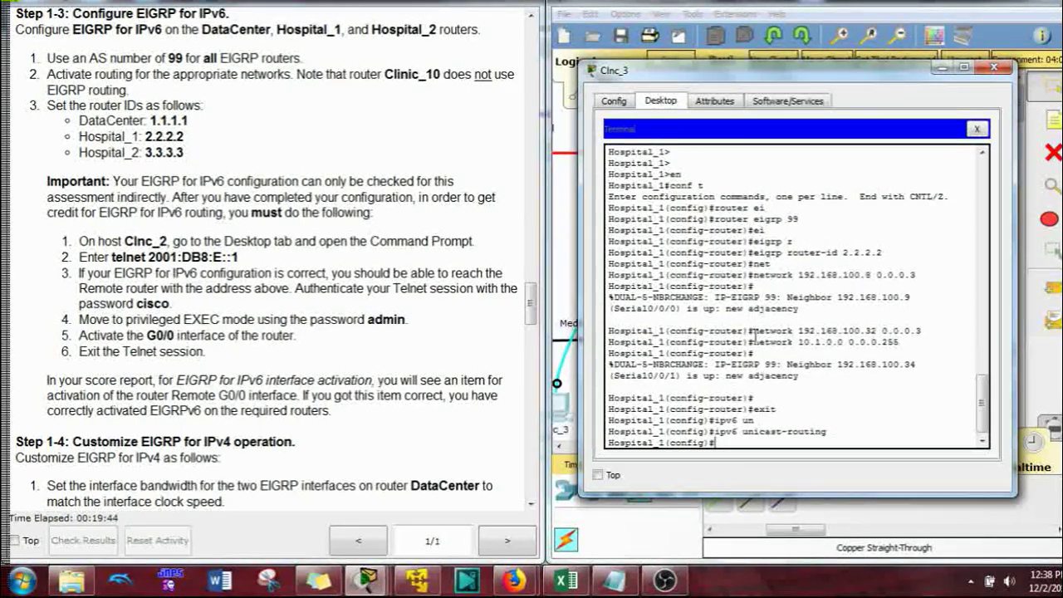
- Create the IPv6 EIGRP 99 process on Hospital_1 with router ID 2.2.2.2
text(ipv6 rou)
key(Tab)
text(t)
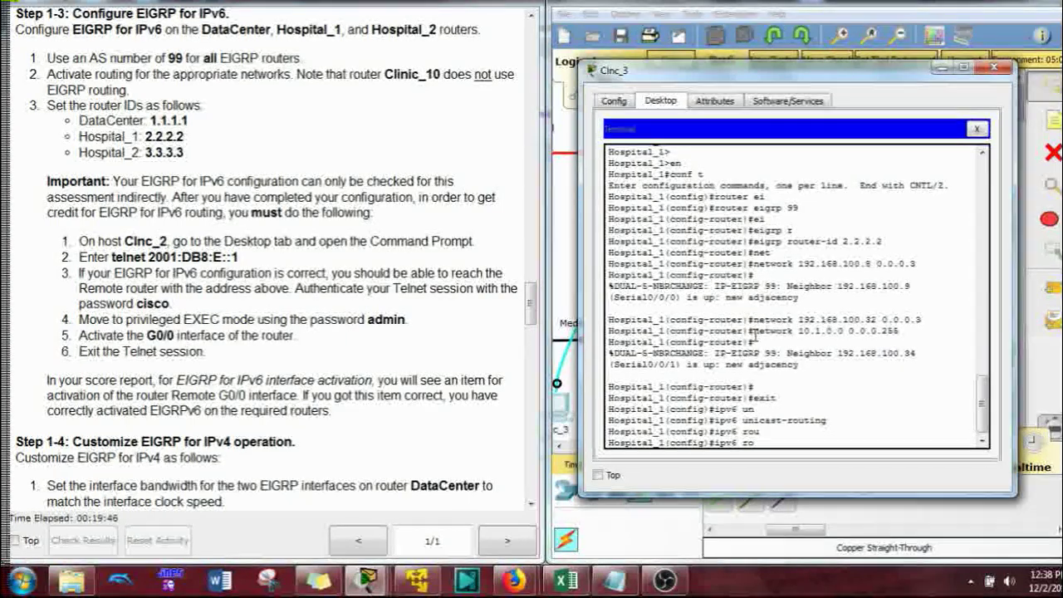
text(er ei)
key(Tab)
text(99)
key(Return)
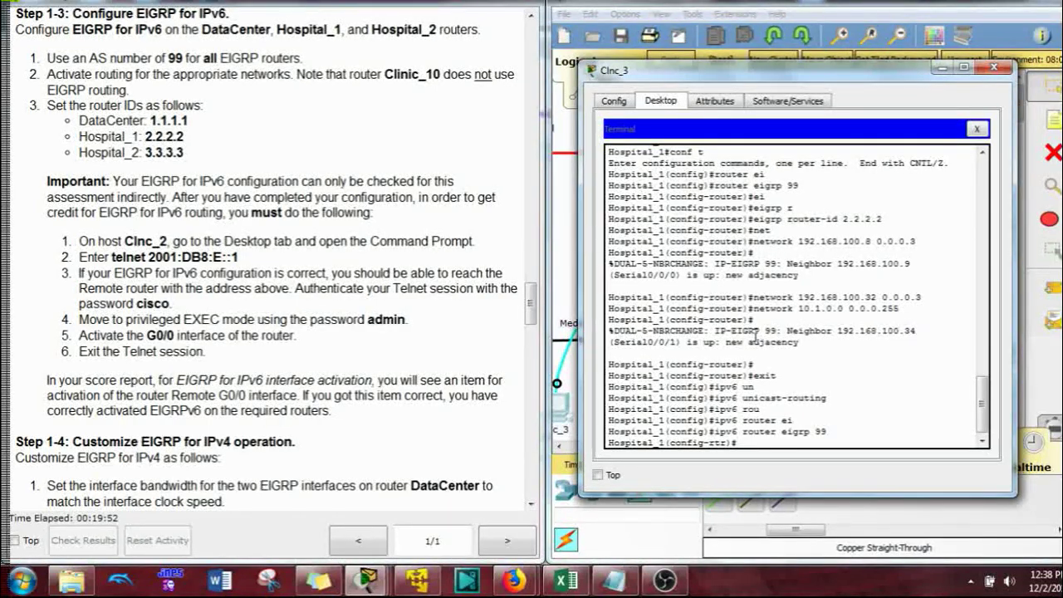
text(ei)
key(Tab)
text(r)
key(Tab)
text(2.2.2.2)
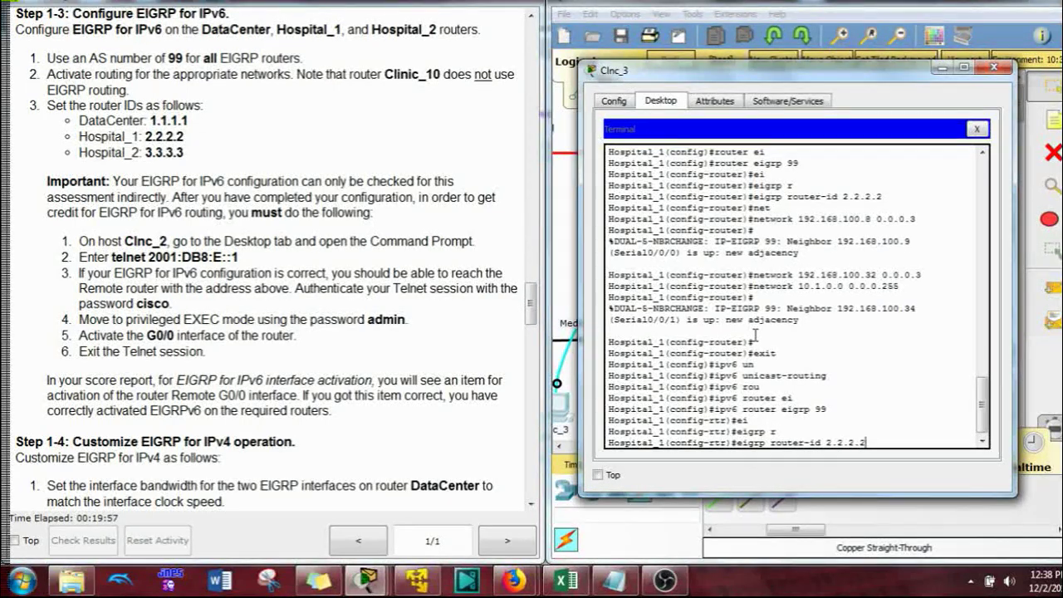
key(Return)
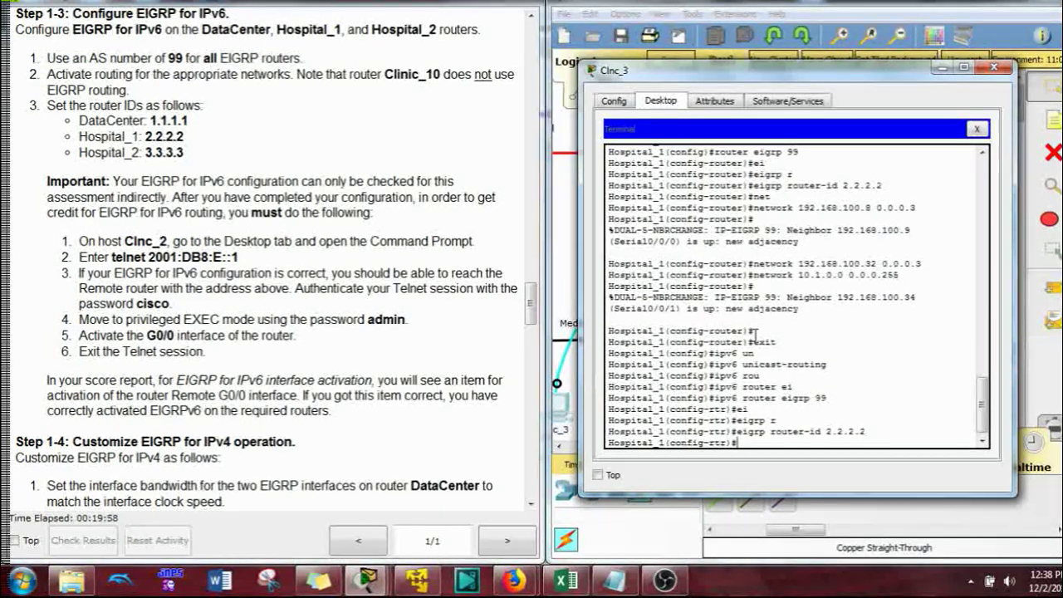
- Discard a mistaken redistribute entry and activate the process with no shutdown
text(re)
key(Tab)
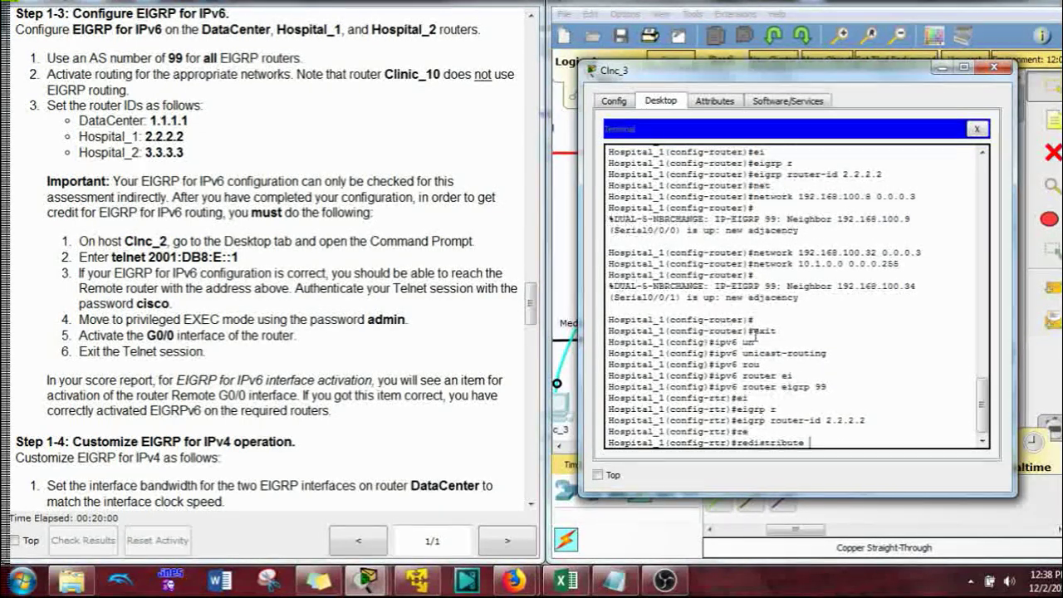
key(BackSpace)
key(BackSpace)
key(BackSpace)
key(BackSpace)
key(BackSpace)
key(BackSpace)
key(BackSpace)
key(BackSpace)
key(BackSpace)
key(BackSpace)
key(BackSpace)
key(BackSpace)
key(BackSpace)
text(exit)
key(BackSpace)
key(BackSpace)
key(BackSpace)
key(BackSpace)
text(no shutdown)
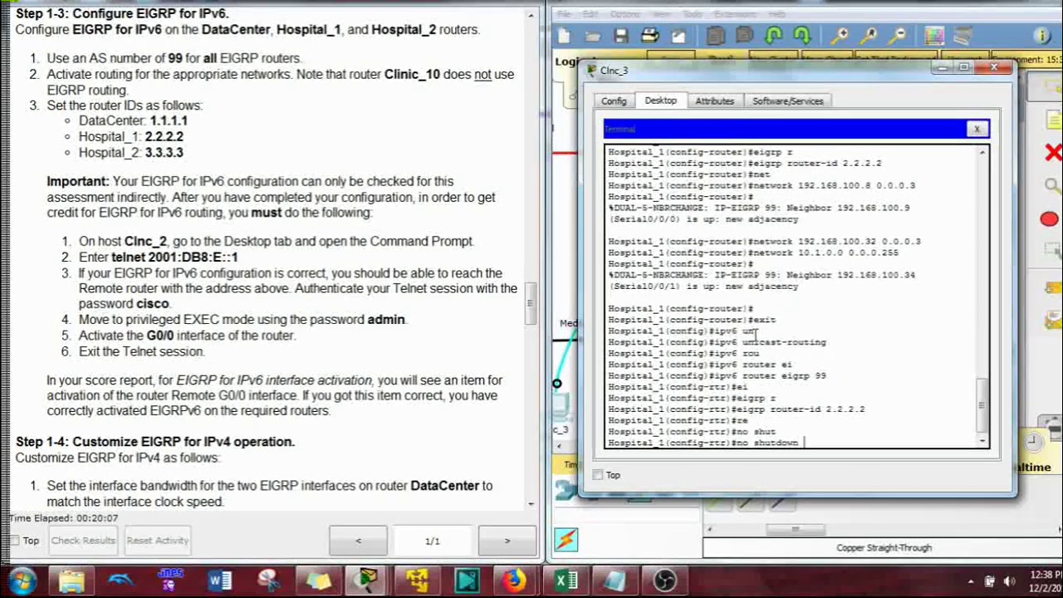
key(Tab)
key(Return)
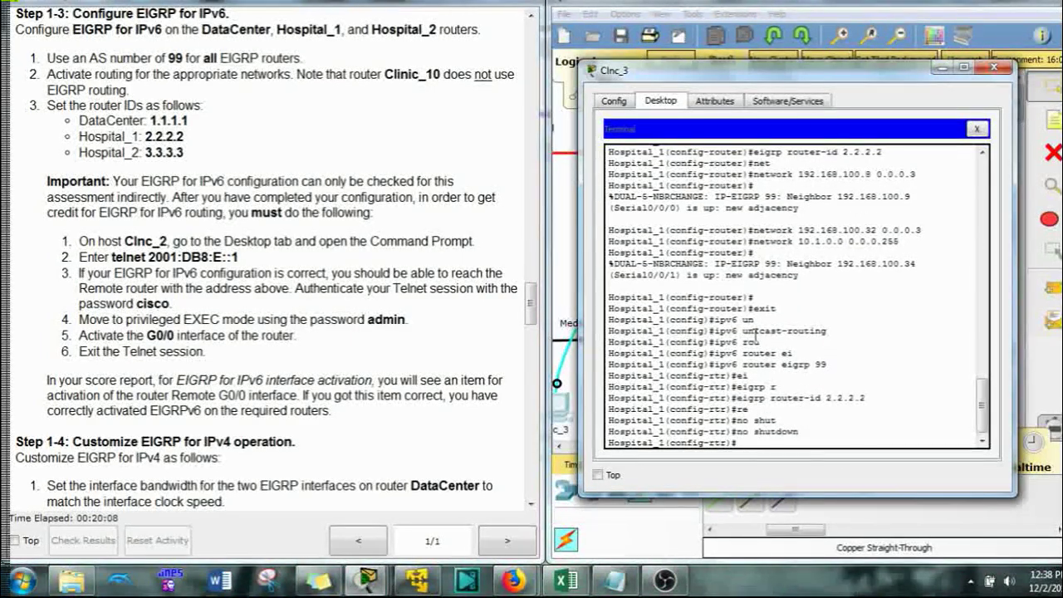
- Enable IPv6 EIGRP 99 on Hospital_1's serial interface S0/0/0
text(exit)
key(Return)
text(inter)
key(Tab)
text(s)
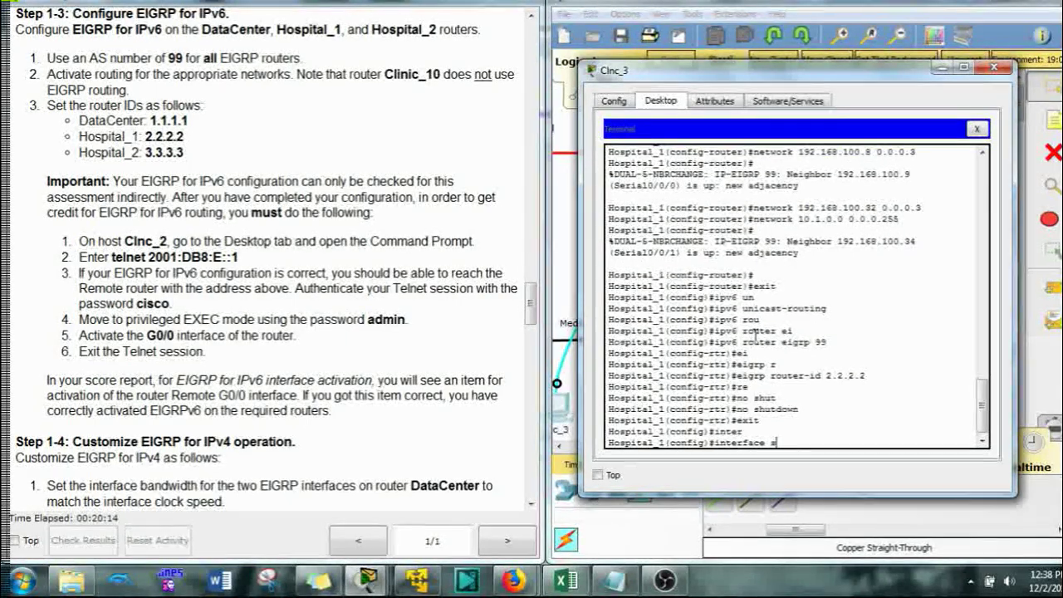
text(0/0/0)
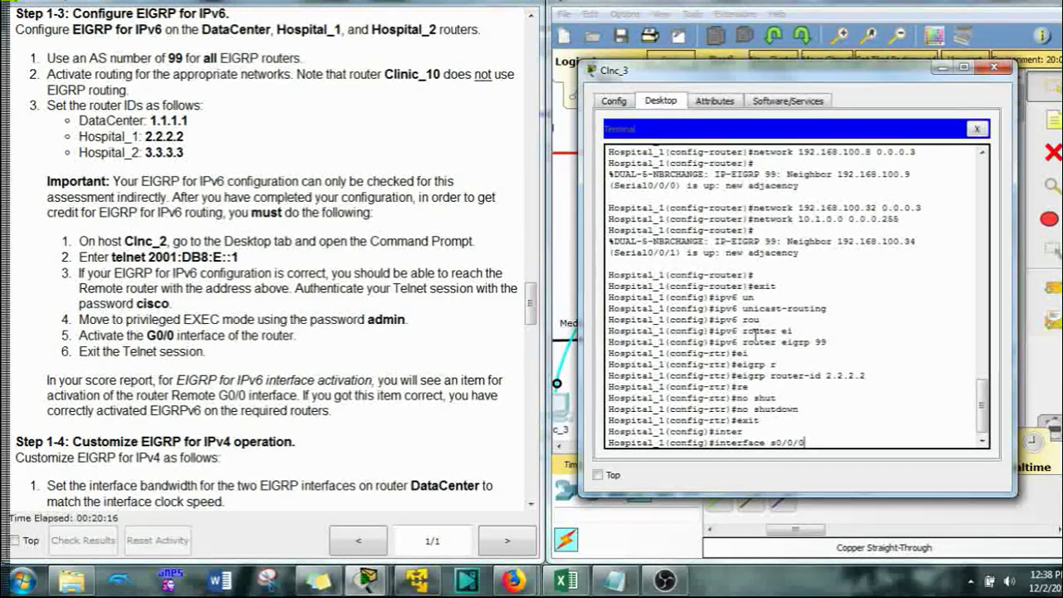
key(Return)
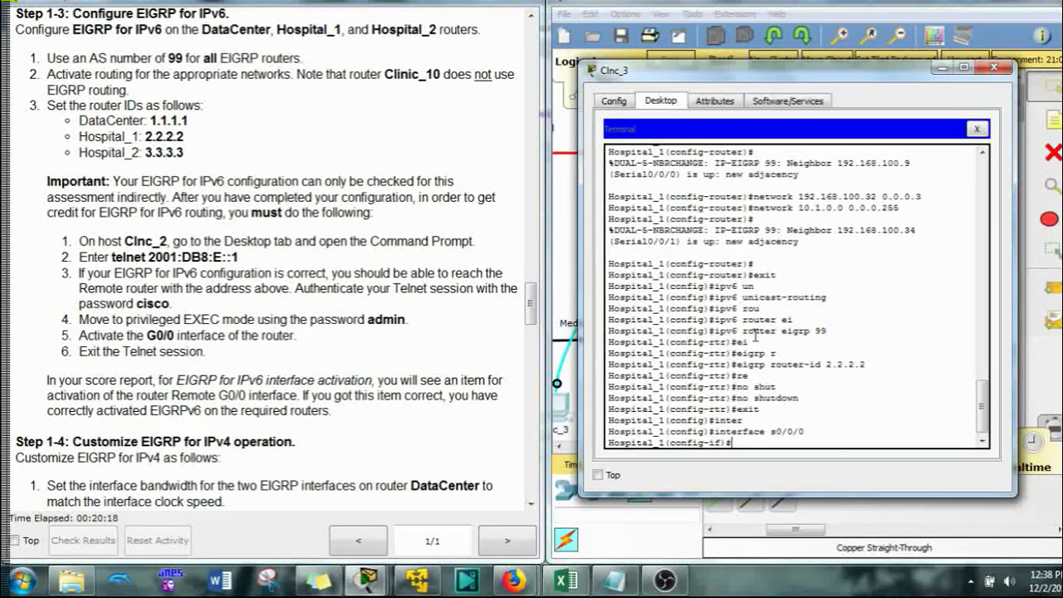
drag(530, 299, 524, 205)
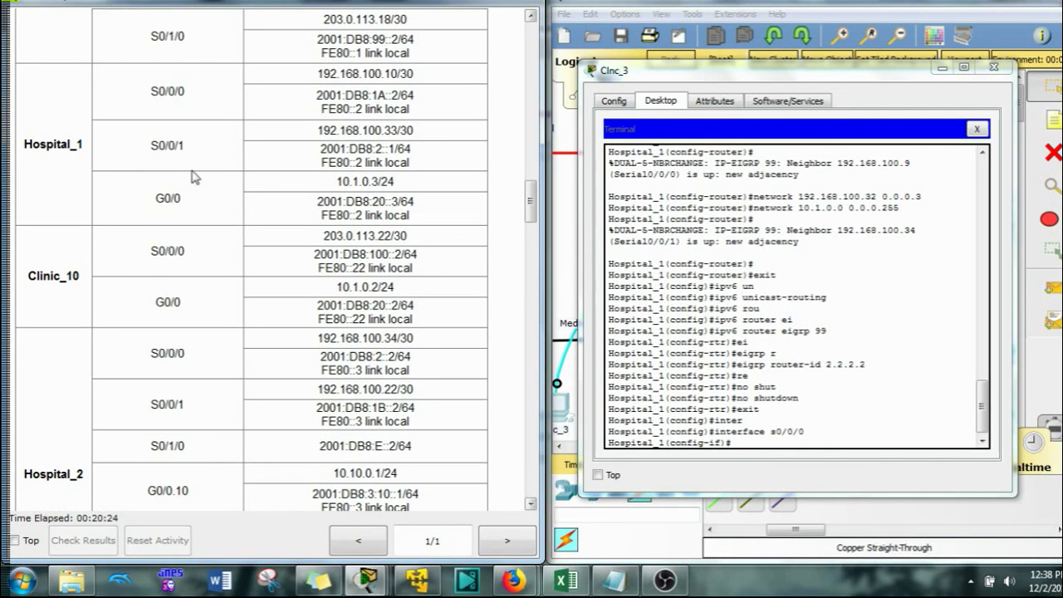
drag(530, 201, 530, 305)
click(835, 460)
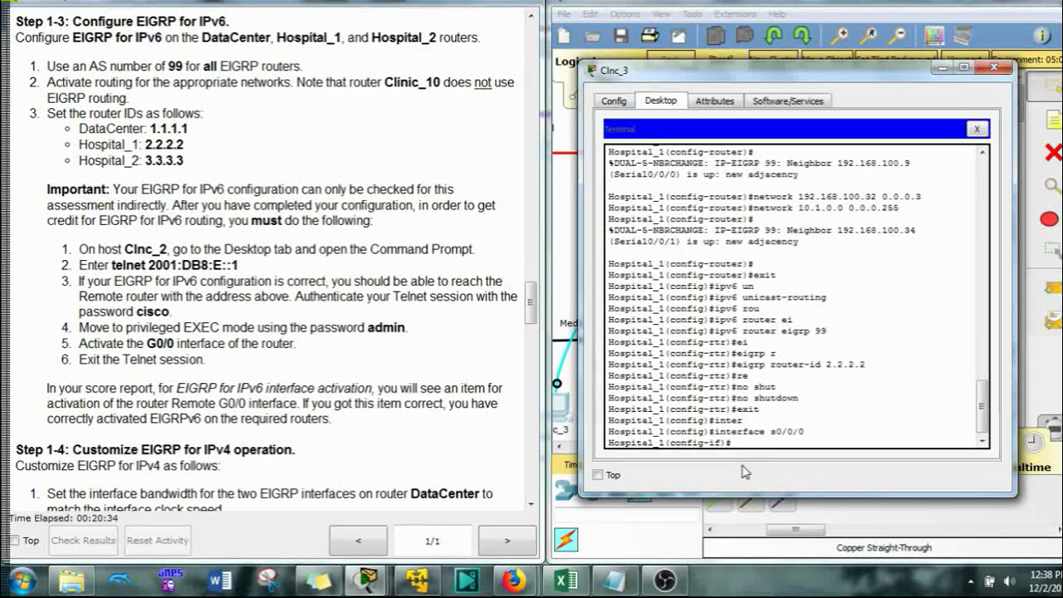
text(ipv)
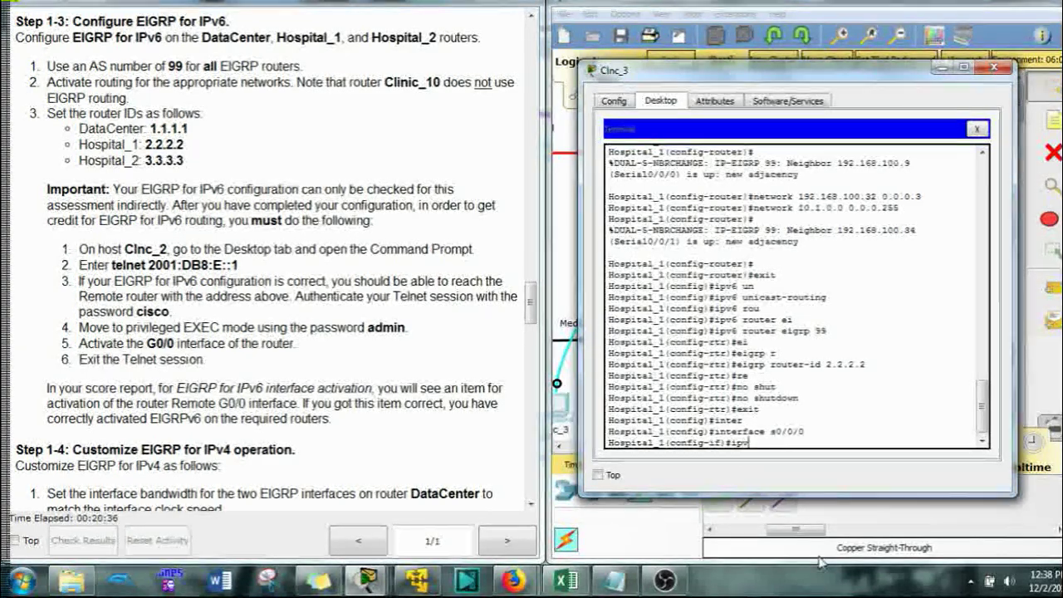
text(6 ei)
key(Tab)
text(99)
key(Return)
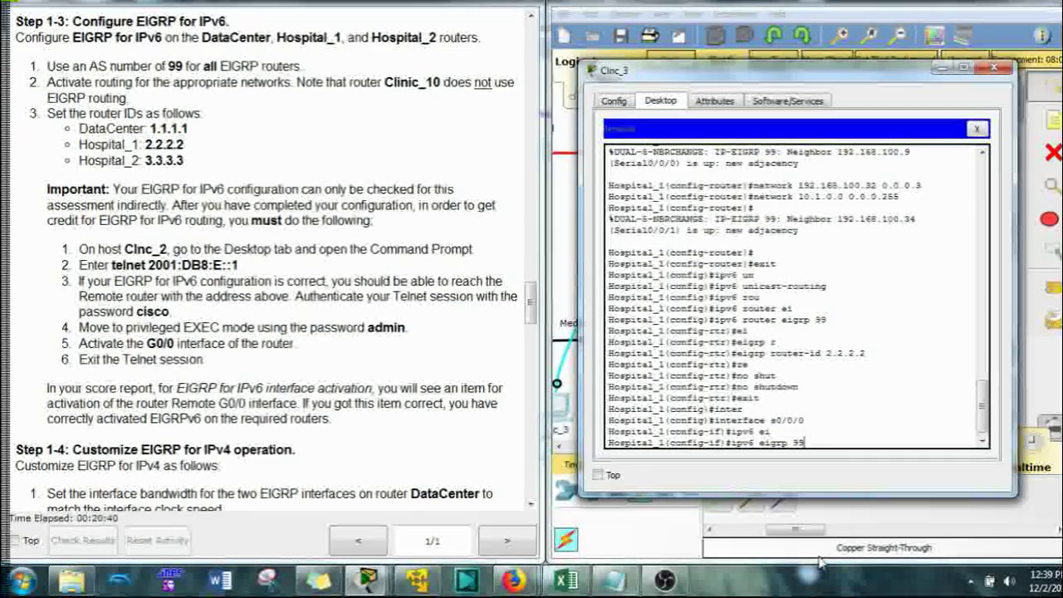
- Enable IPv6 EIGRP 99 on S0/0/1 and G0/0, then return to the topology
key(Return)
key(Up)
key(Up)
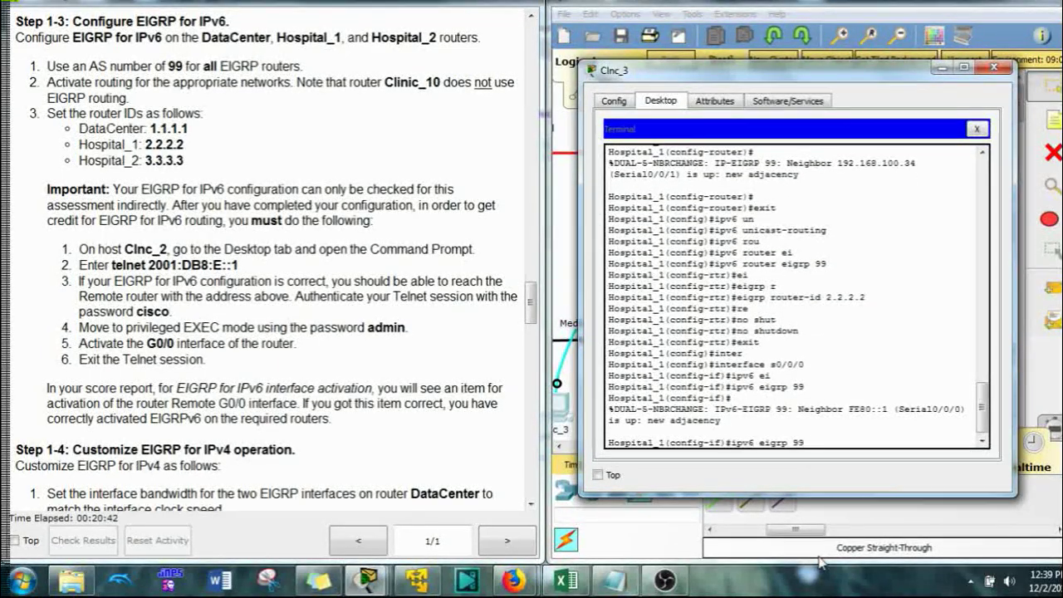
text(1)
key(Return)
key(Up)
key(Up)
key(Return)
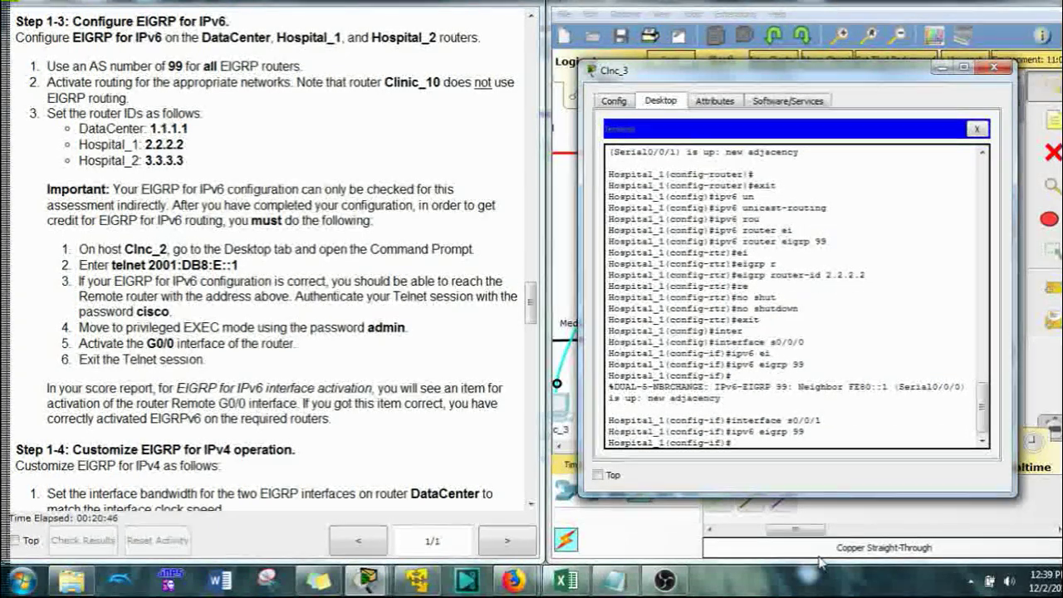
key(BackSpace)
key(BackSpace)
key(BackSpace)
key(BackSpace)
key(BackSpace)
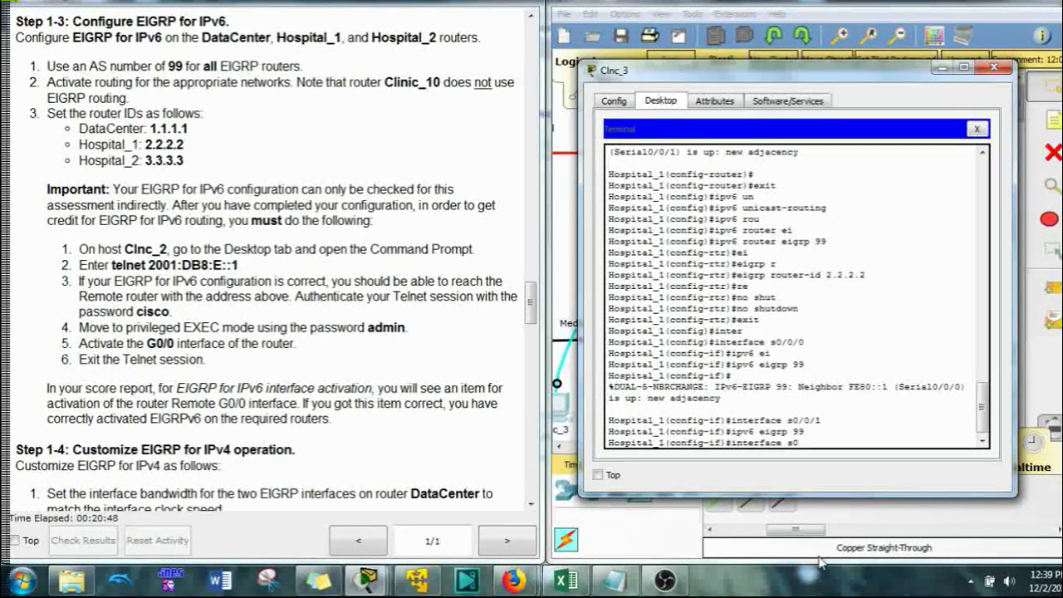
text(g0/0)
key(Return)
key(Up)
key(Up)
key(Return)
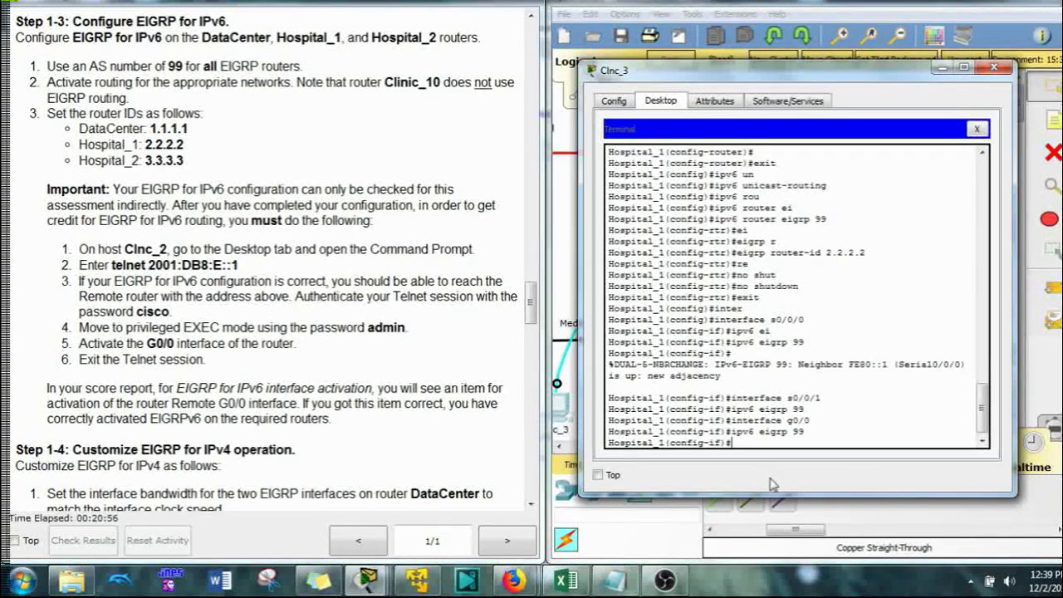
click(744, 4)
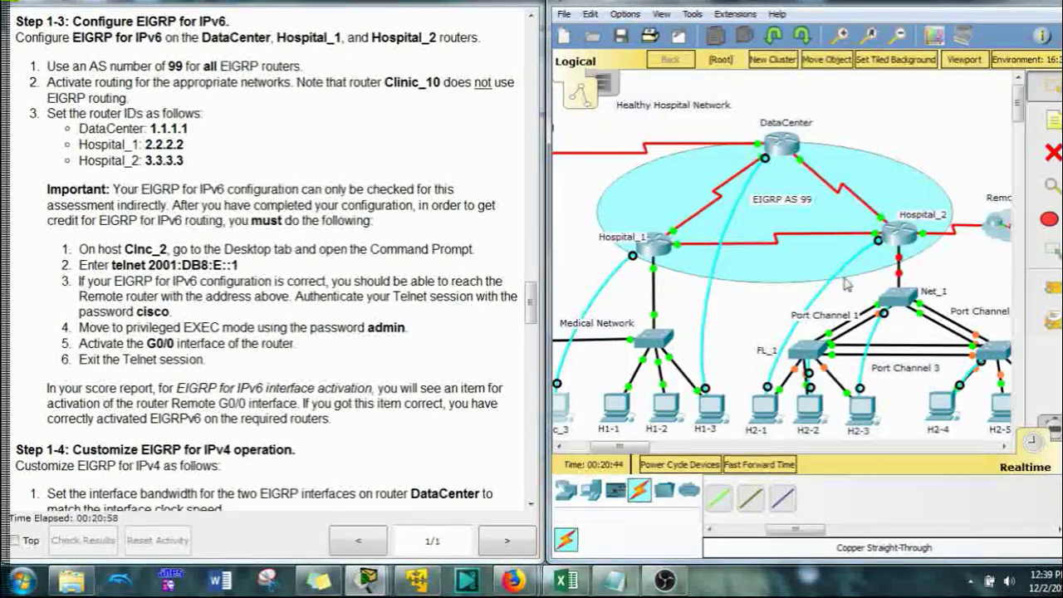
- On Hospital_2, leave the IPv4 router mode and enable IPv6 unicast-routing
key(alt+Tab)
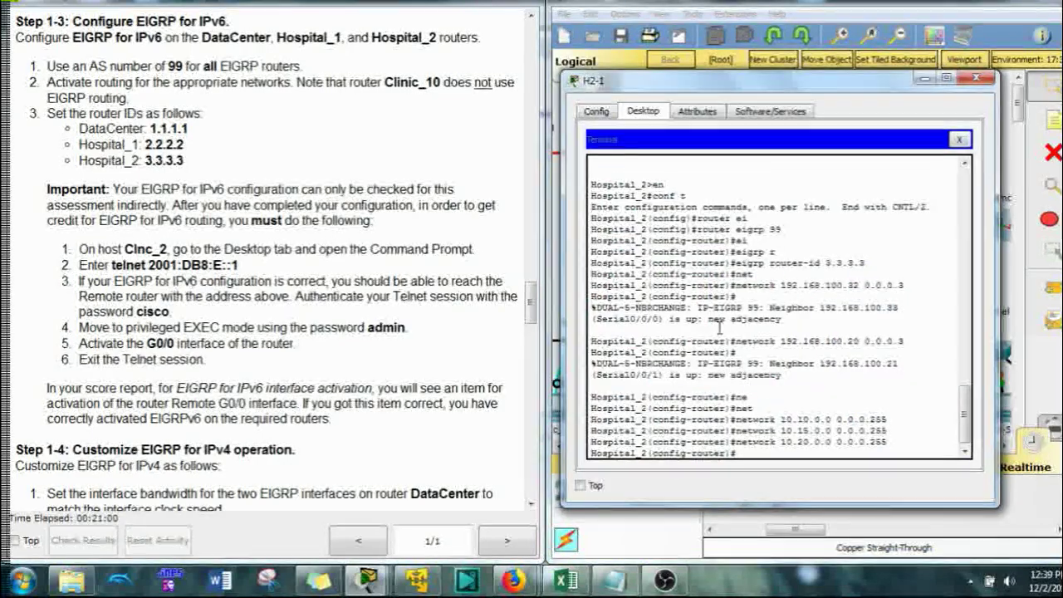
key(Return)
text(exit)
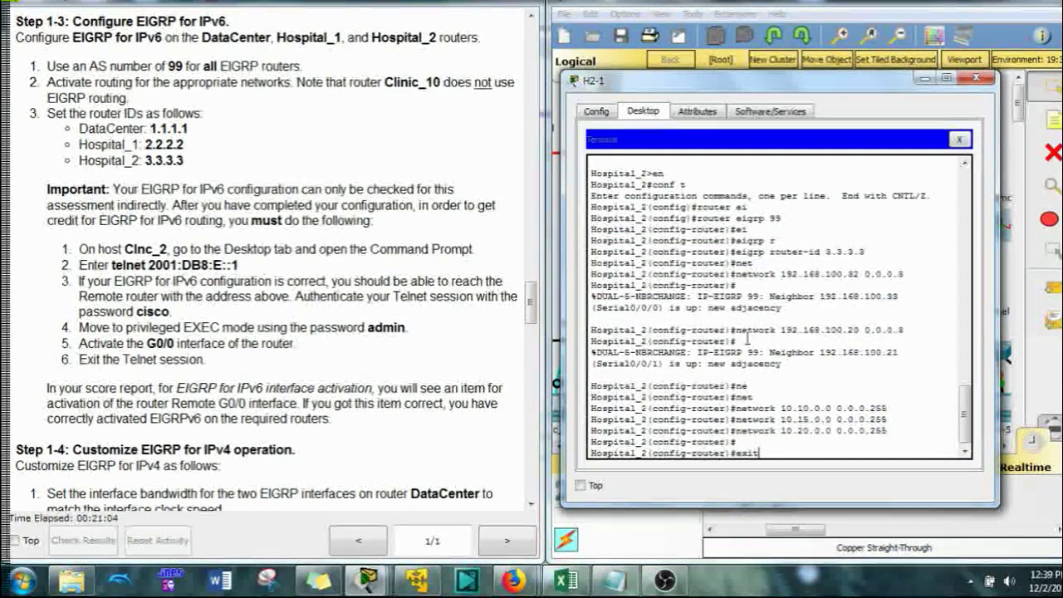
key(Return)
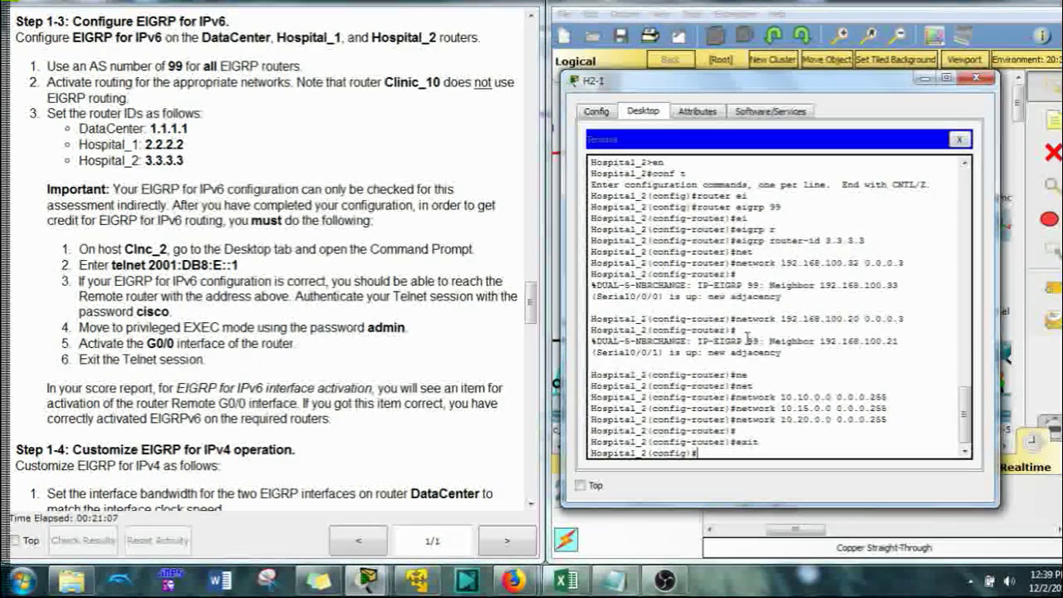
text(ipv6 un)
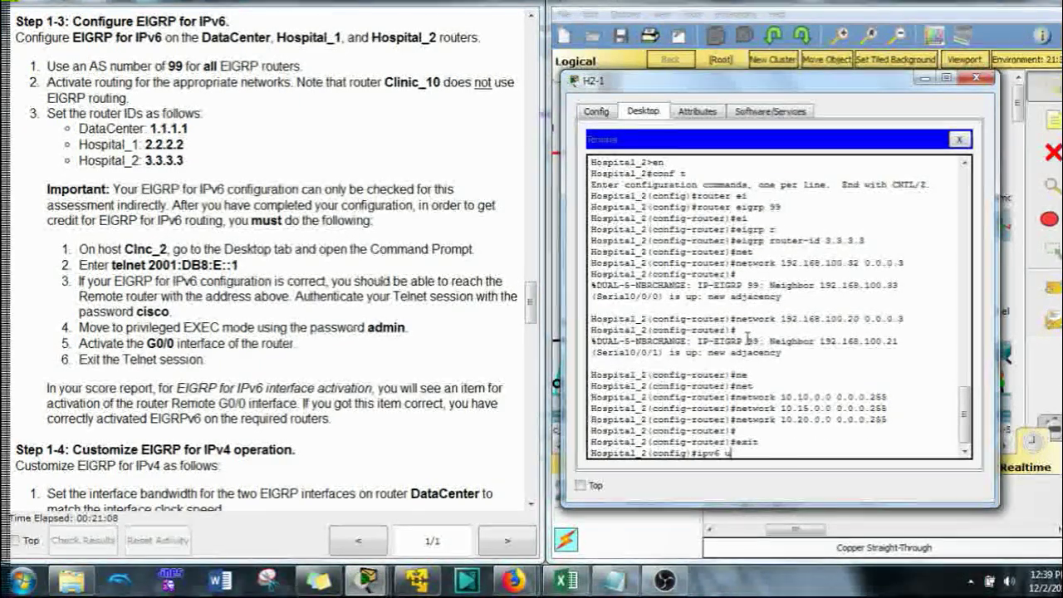
key(Tab)
key(Return)
- Create the IPv6 EIGRP 99 process on Hospital_2 with router ID 3.3.3.3
text(ipv6 ro)
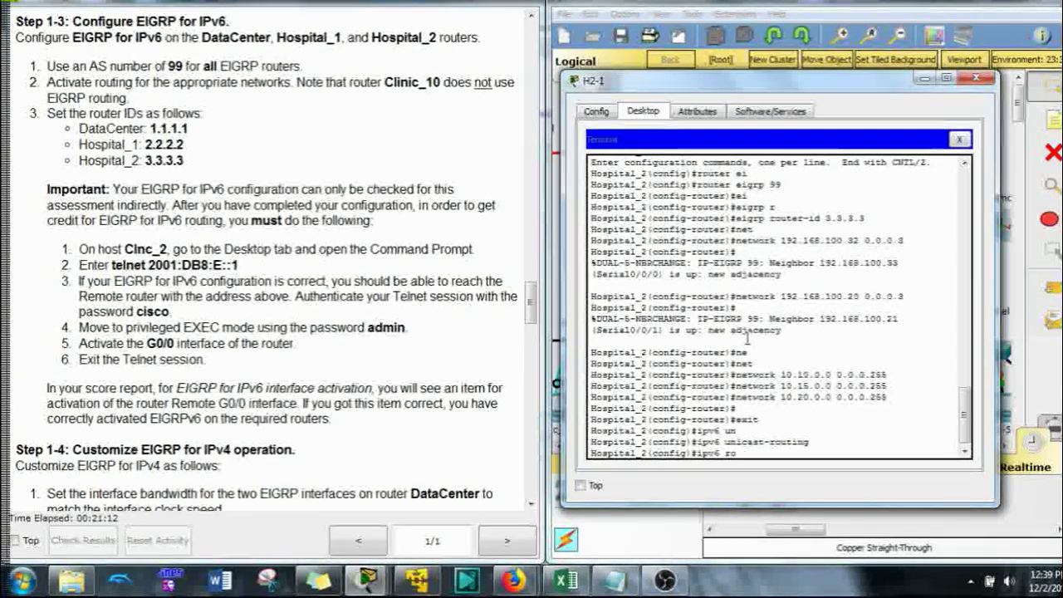
text(uter ei)
key(Tab)
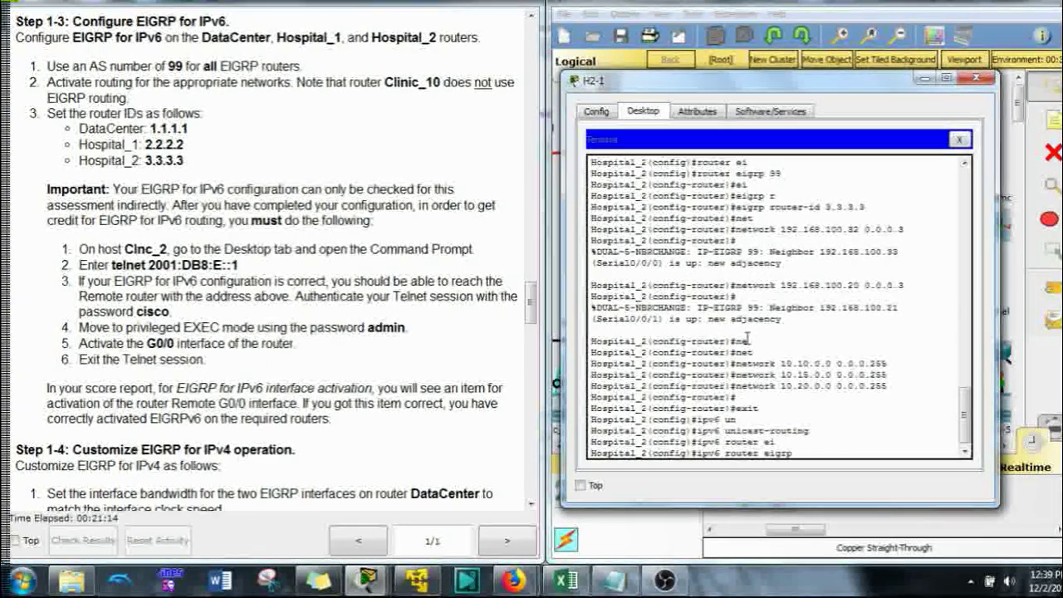
text(99)
key(Return)
text(rou)
key(Tab)
key(BackSpace)
key(BackSpace)
key(BackSpace)
text(ei)
key(Tab)
text(rou)
key(Tab)
text(3.3.3.3)
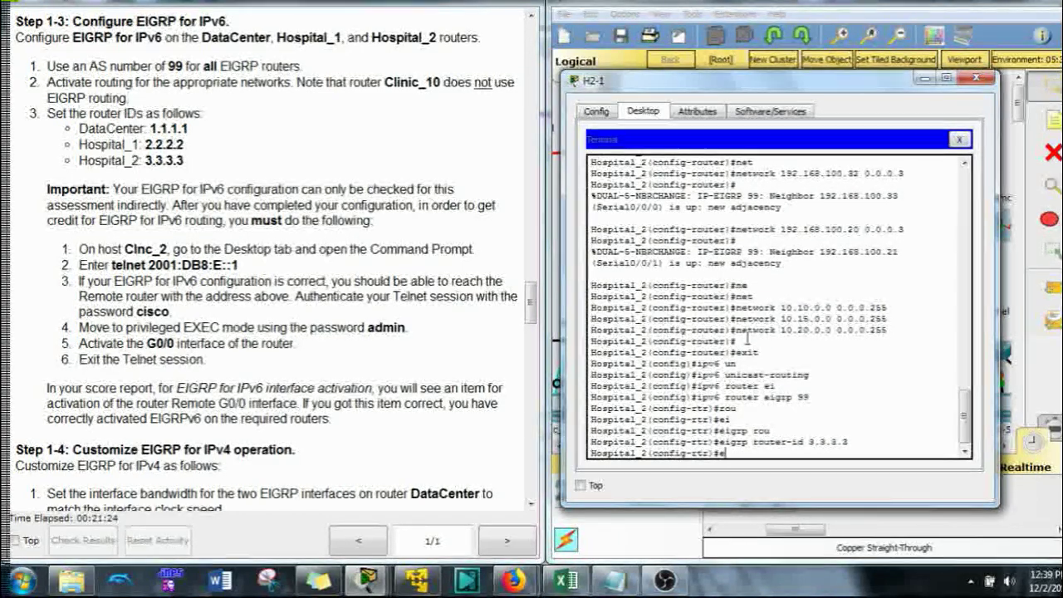
- Activate the process with no shutdown and return to global configuration
text(hu)
key(Tab)
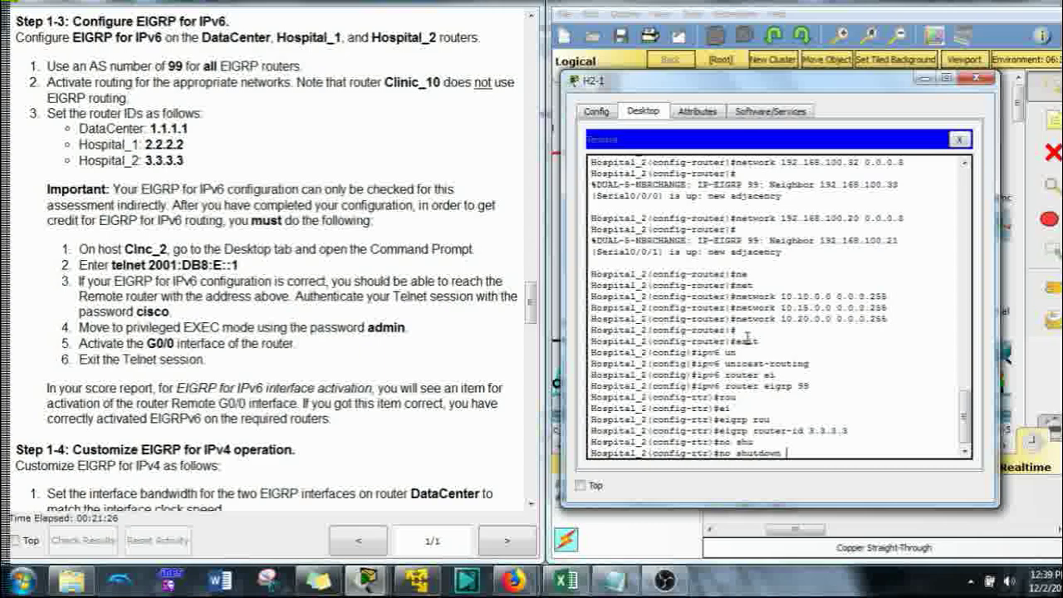
key(Return)
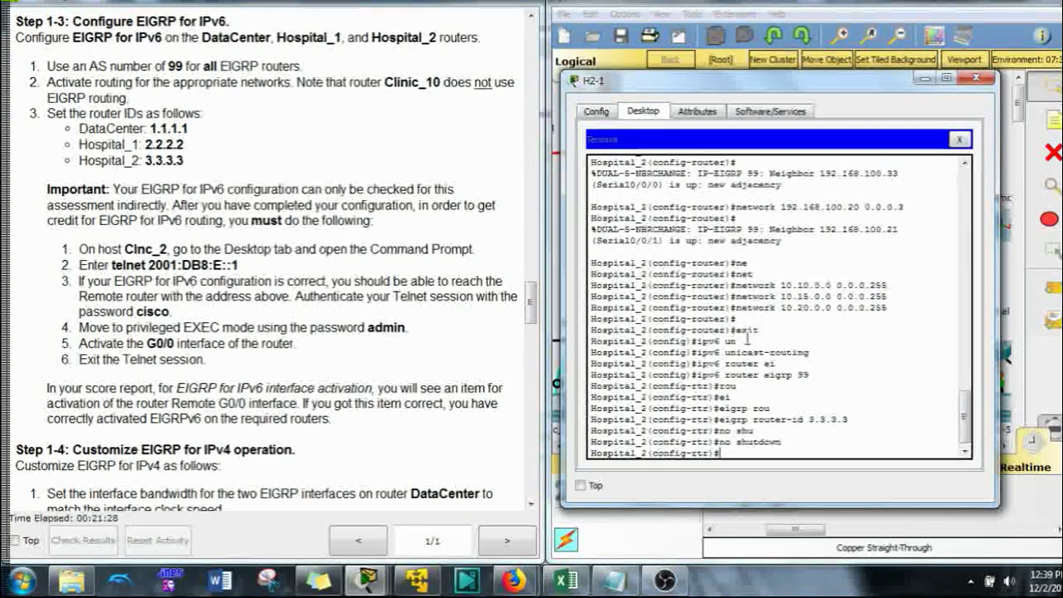
text(exit)
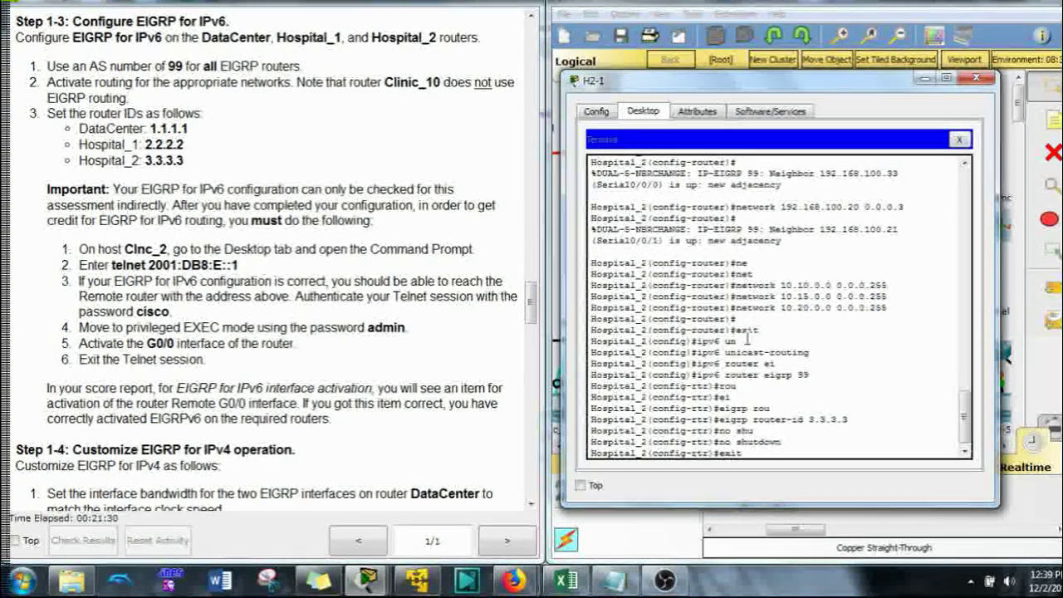
key(Return)
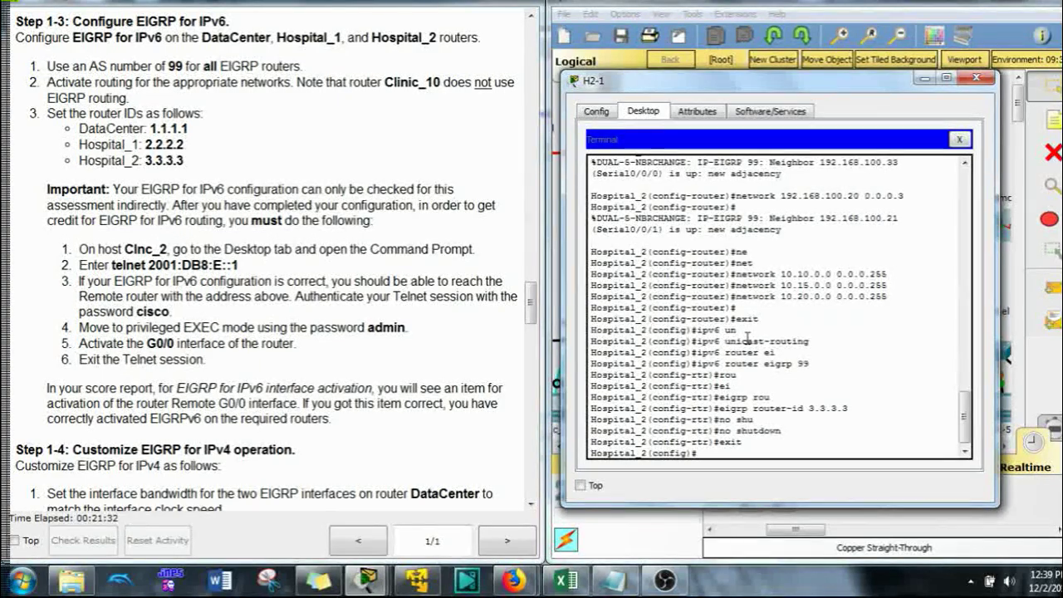
text(inter)
key(Tab)
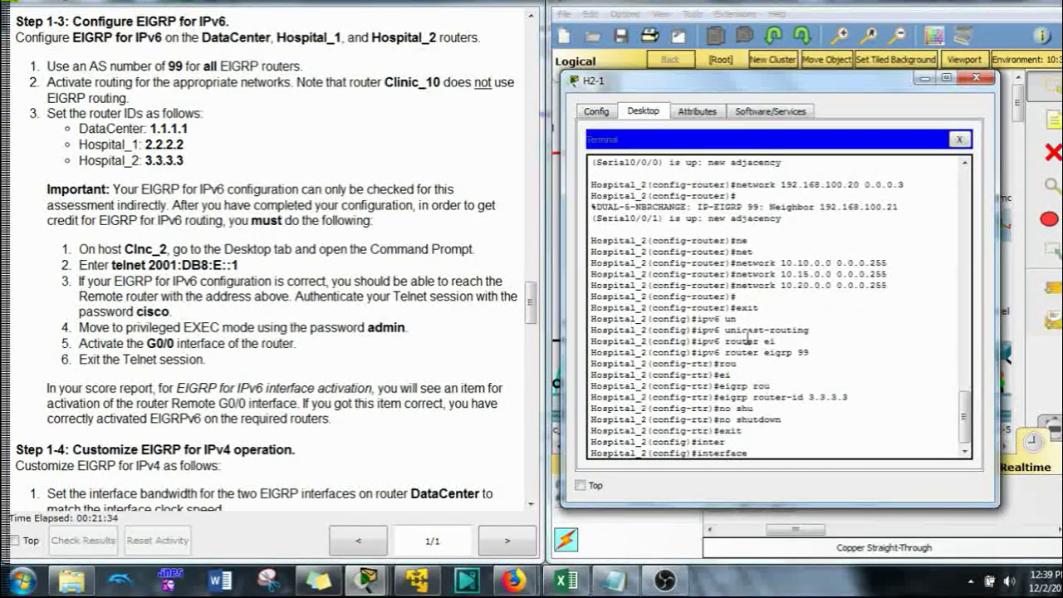
- On Hospital_2, enable ipv6 eigrp 99 on serial interfaces s0/0/0, s0/0/1 and s0/1/0
text(0/0/0)
drag(534, 318, 535, 241)
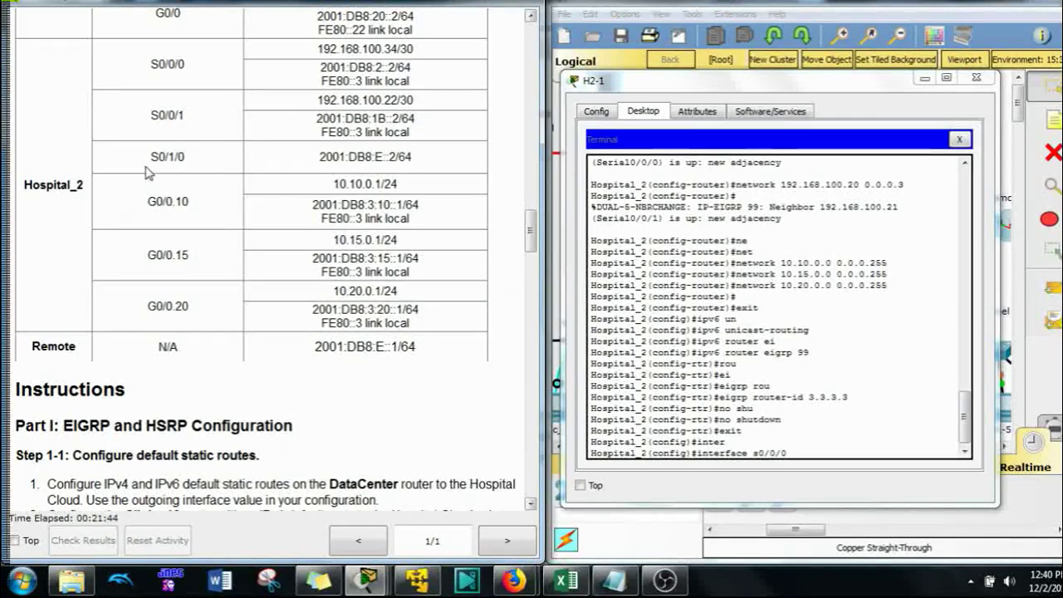
drag(172, 201, 178, 283)
click(793, 439)
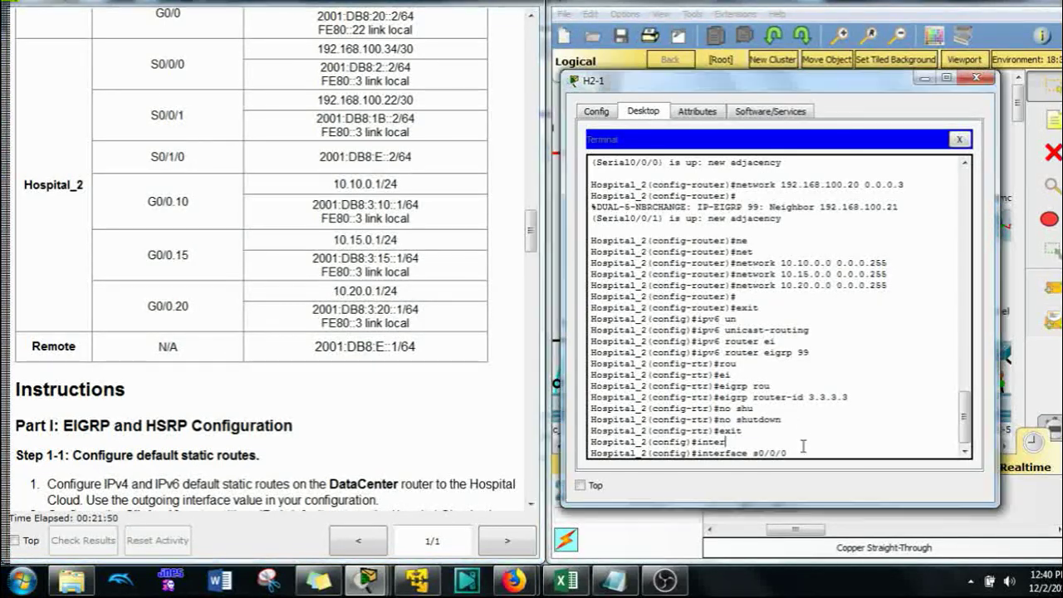
drag(530, 230, 527, 304)
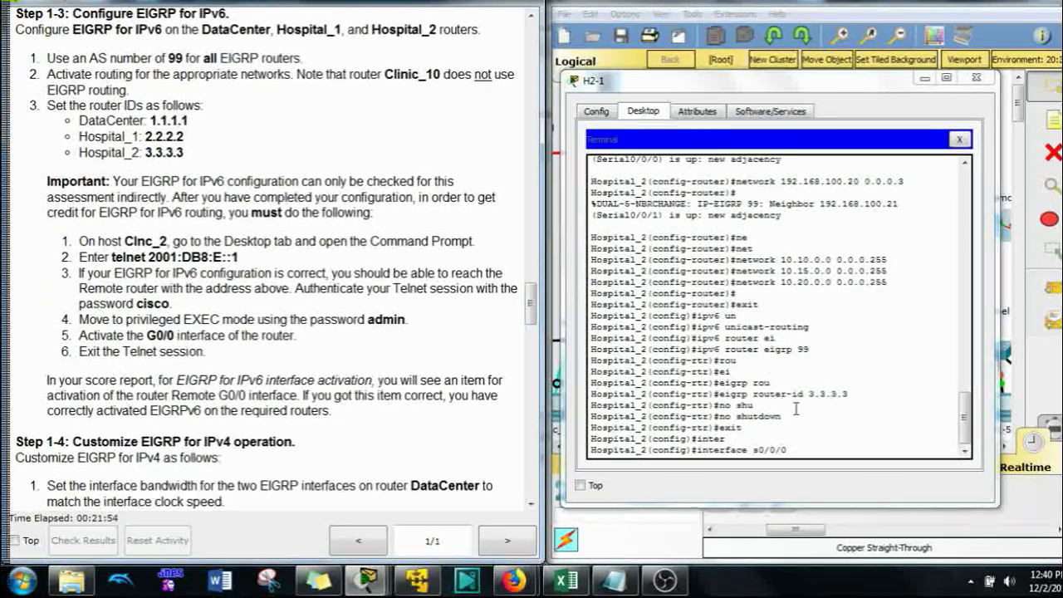
click(800, 486)
key(Return)
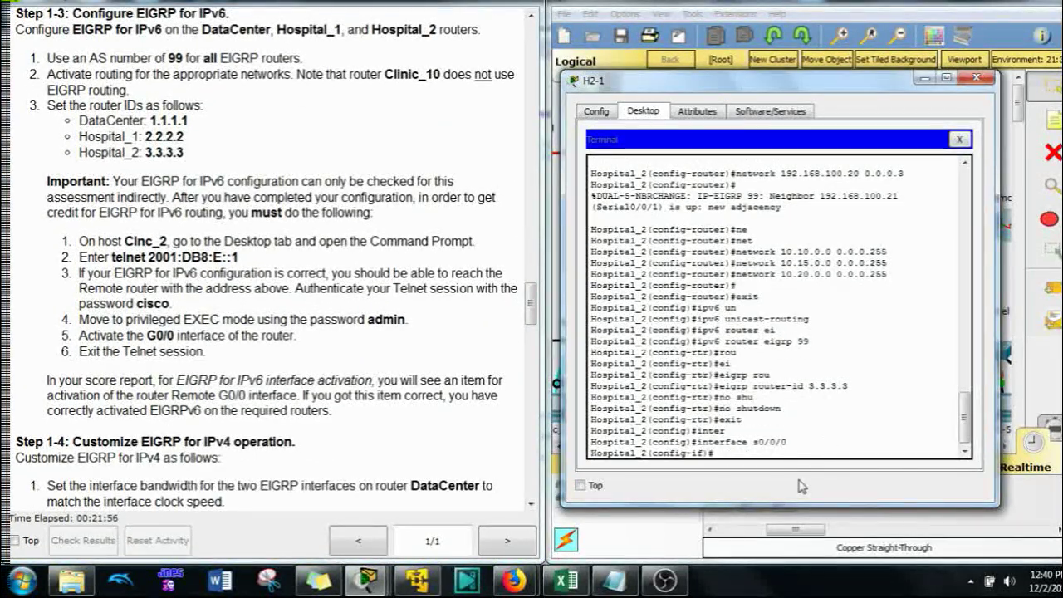
text(ipv6 ei)
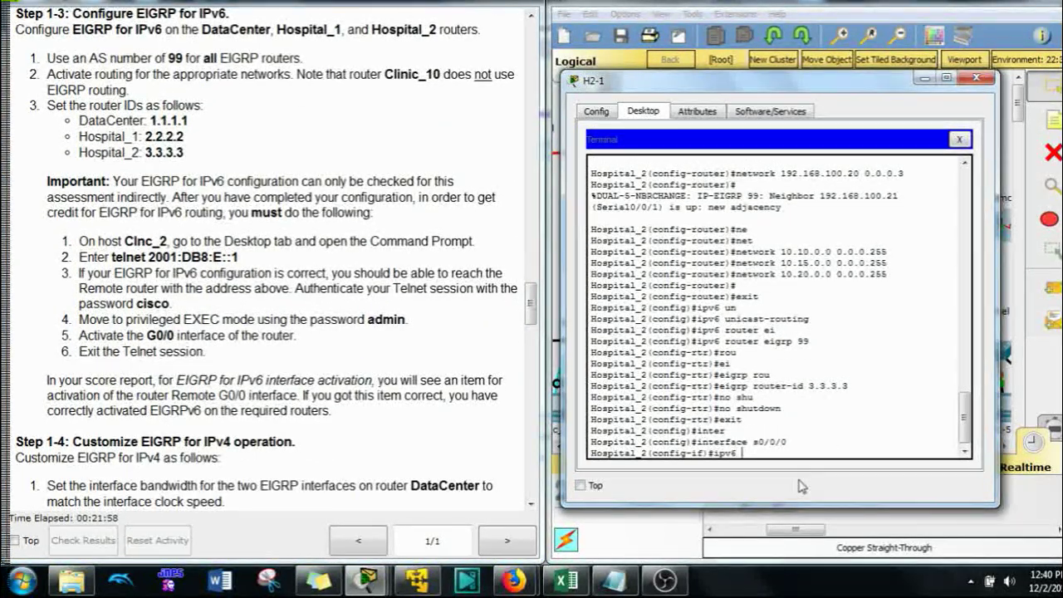
key(Tab)
text(99)
key(Return)
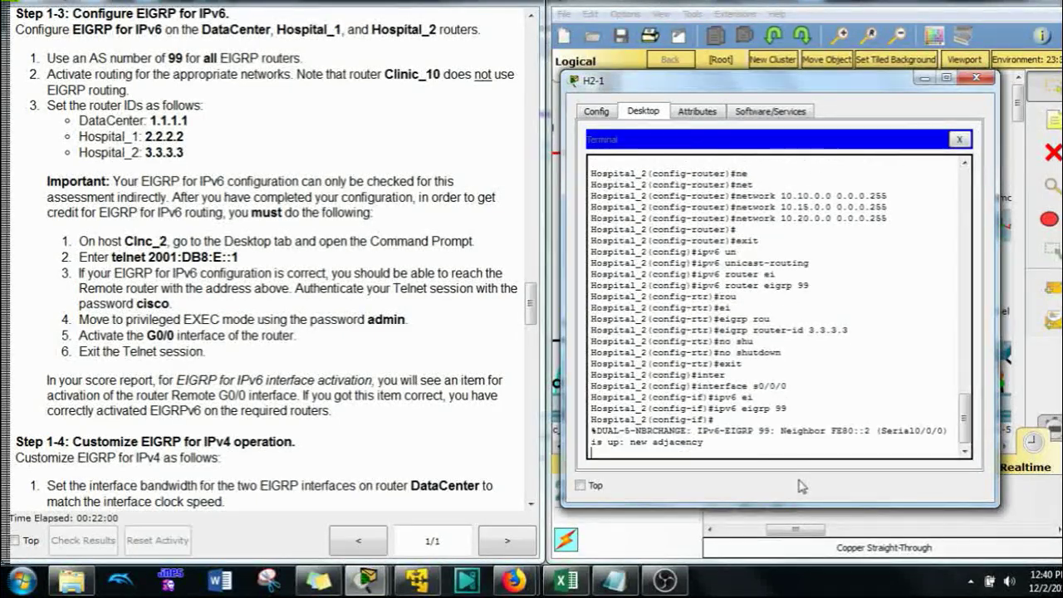
key(BackSpace)
text(1)
key(Return)
key(Up)
key(Up)
key(Return)
key(Return)
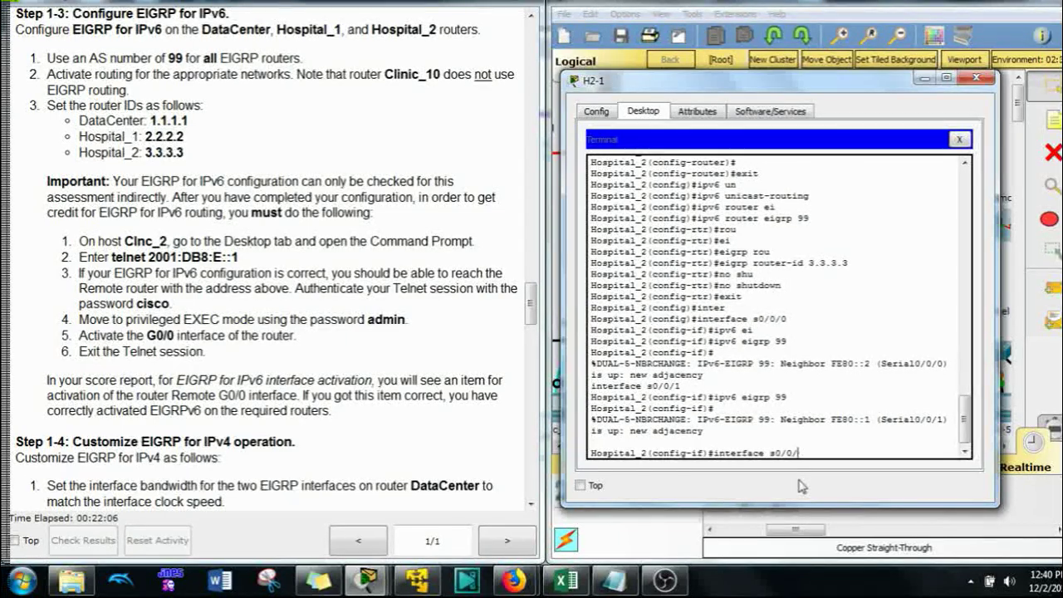
text(/0)
key(Return)
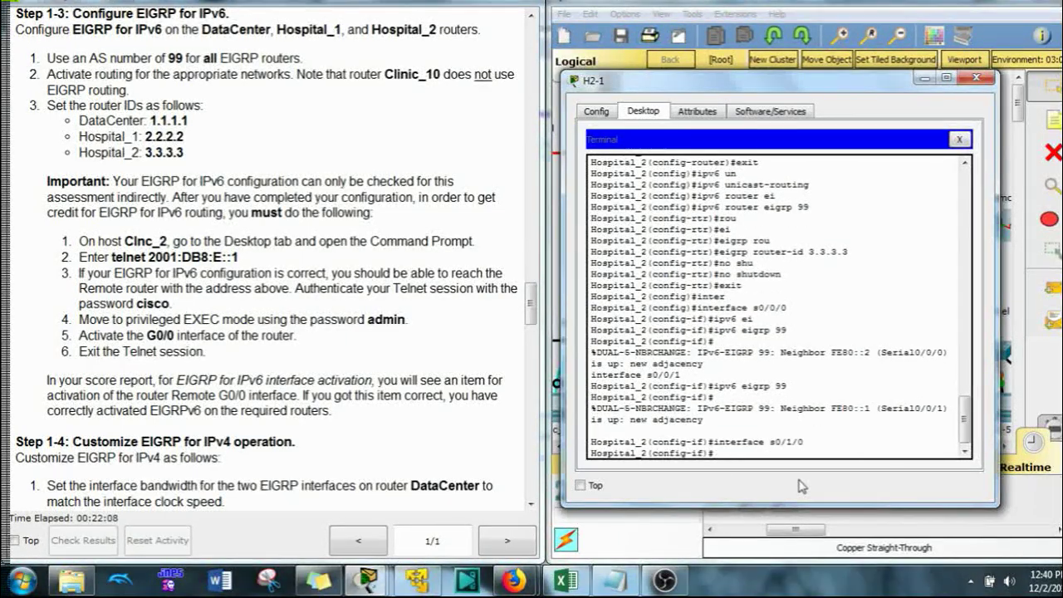
key(Return)
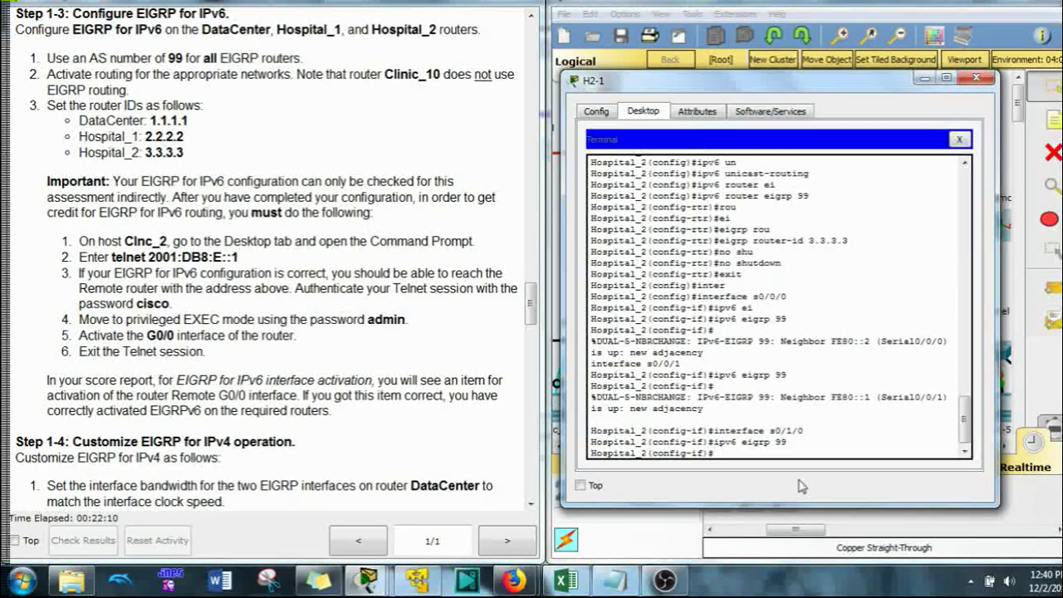
- Enable ipv6 eigrp 99 on subinterfaces g0/0.10, g0/0.15 and g0/0.20
key(Up)
key(Up)
text(g)
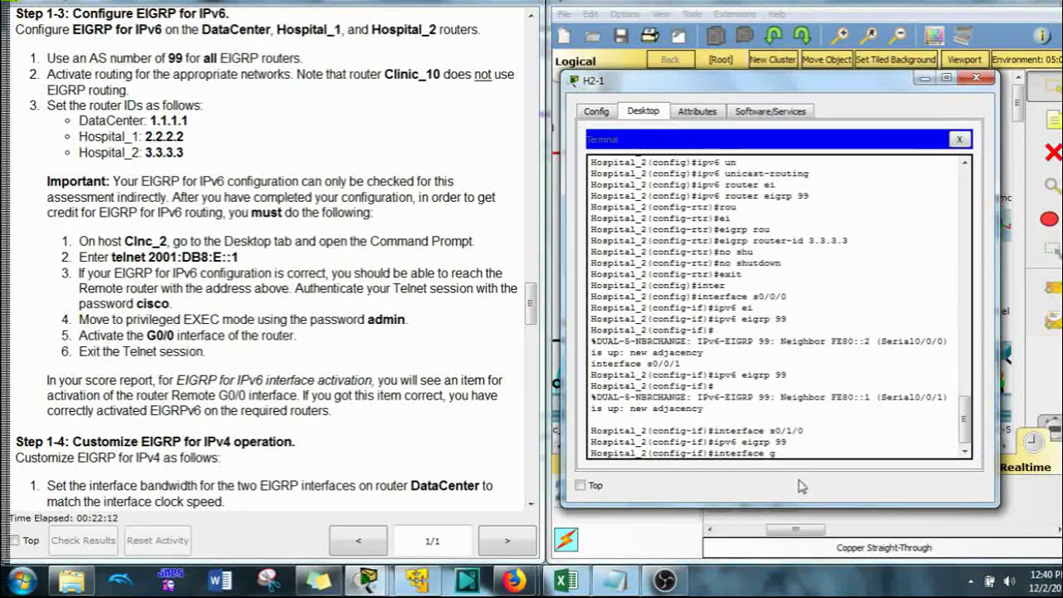
text(0/0.10)
key(Return)
text(ipv6 eigrp 99)
key(Return)
key(Up)
key(BackSpace)
text(5)
key(Return)
key(Up)
key(Up)
key(Return)
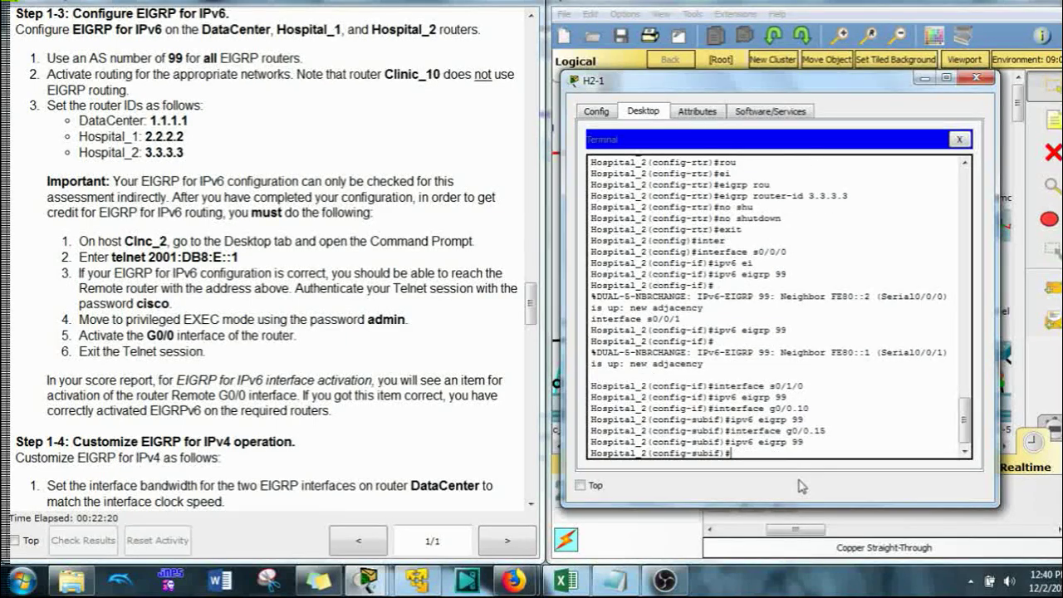
key(Up)
key(Up)
key(BackSpace)
key(BackSpace)
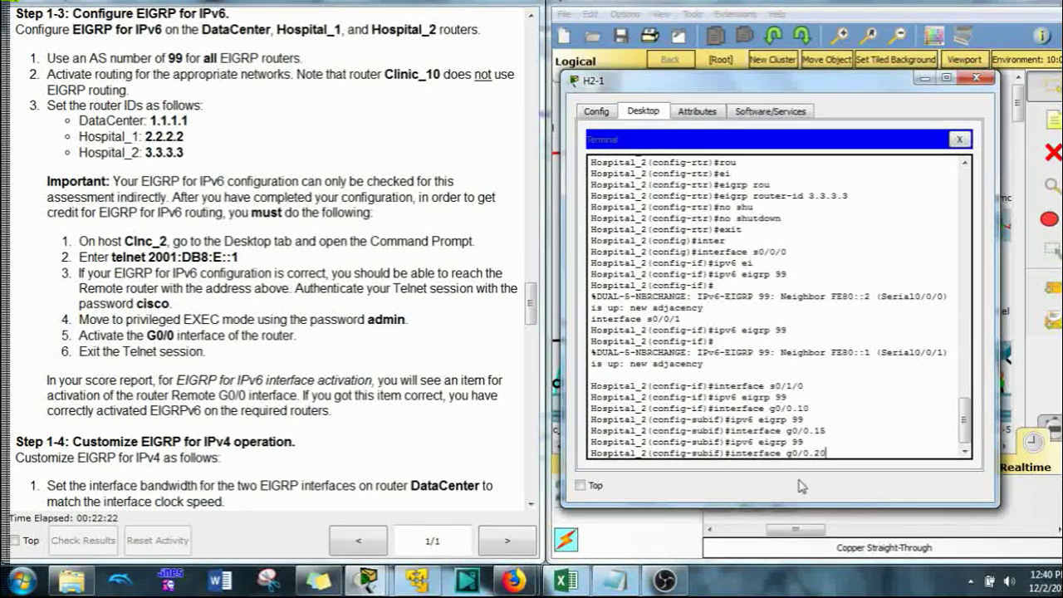
text(20)
key(Return)
key(Up)
key(Up)
key(Return)
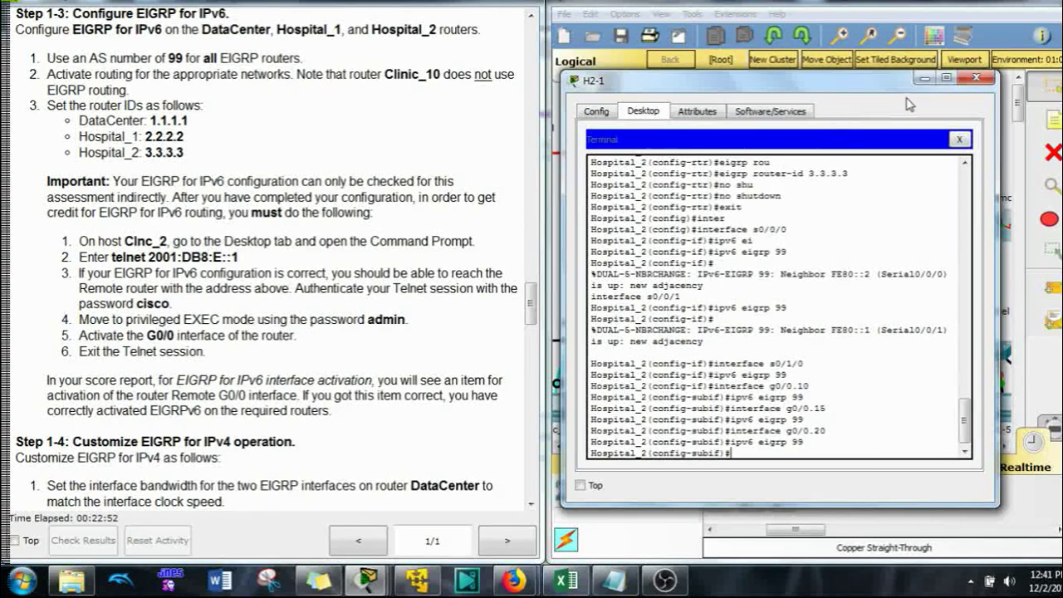
- Open the Command Prompt on the Clnc_2 PC's Desktop
click(924, 79)
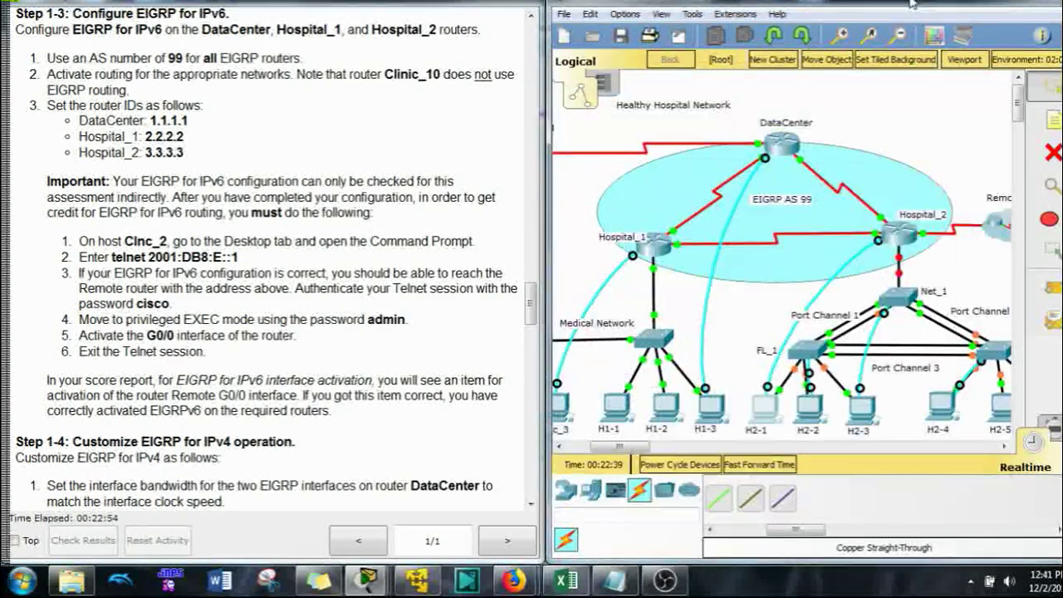
drag(636, 449, 603, 449)
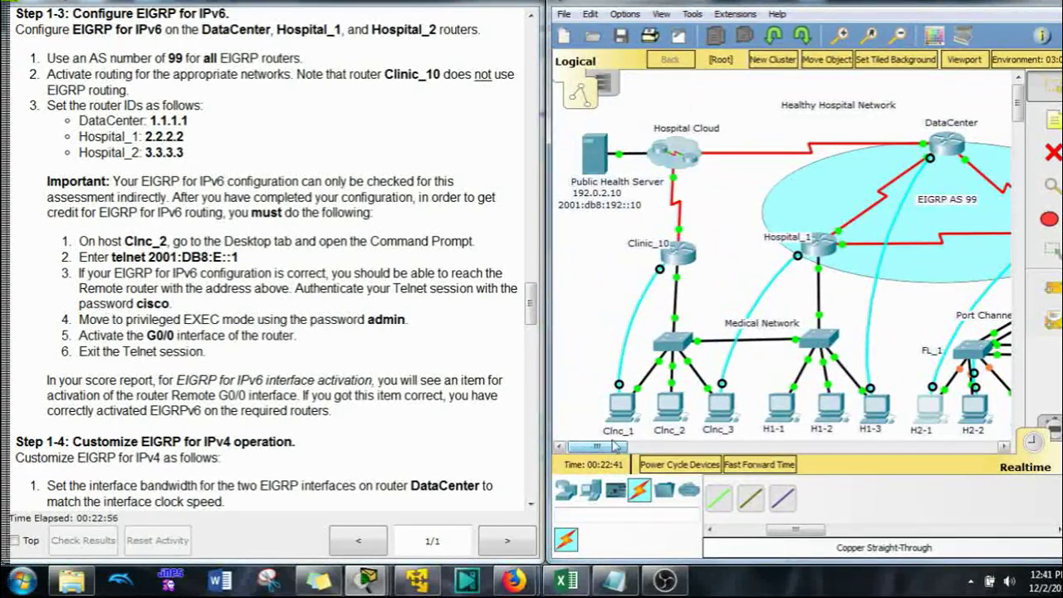
click(660, 405)
drag(207, 111, 458, 111)
click(540, 127)
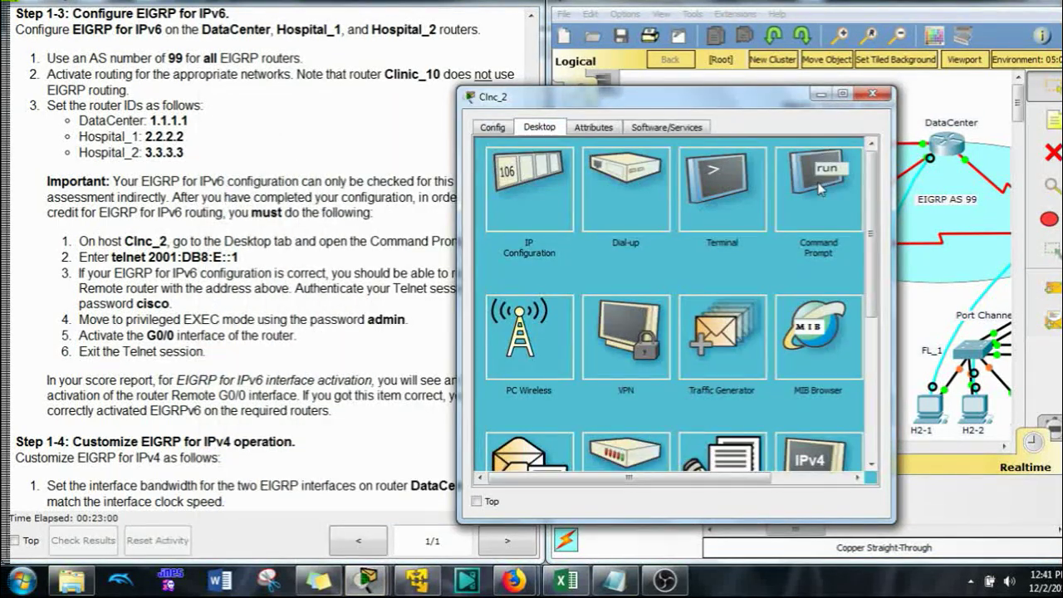
click(826, 200)
drag(581, 96, 668, 45)
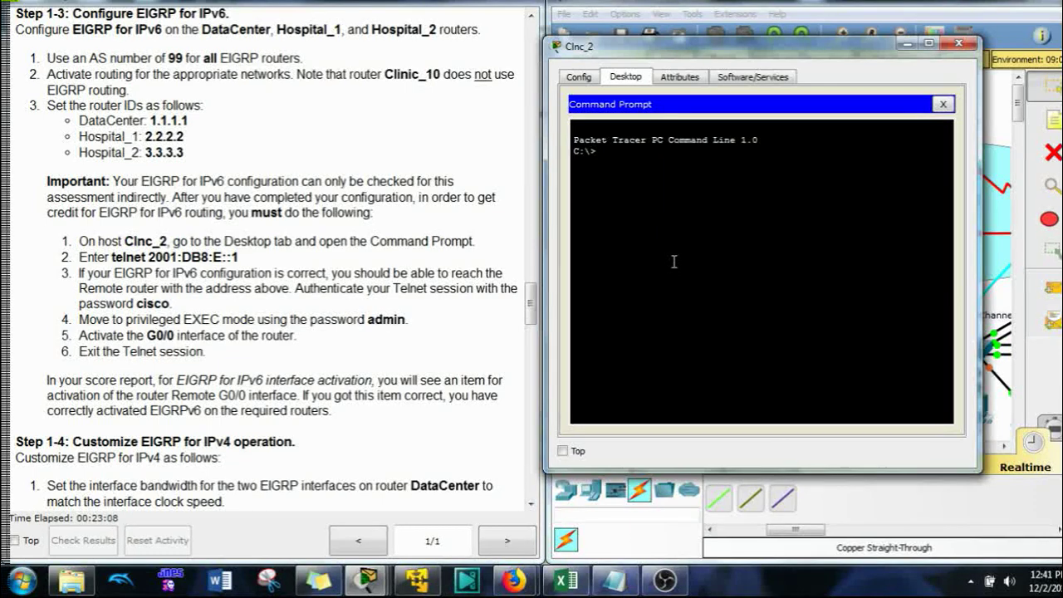
- Telnet to 2001:DB8:E::1, log in, and enter privileged and global configuration mode
text(elnet 20)
drag(239, 257, 149, 258)
key(ctrl+c)
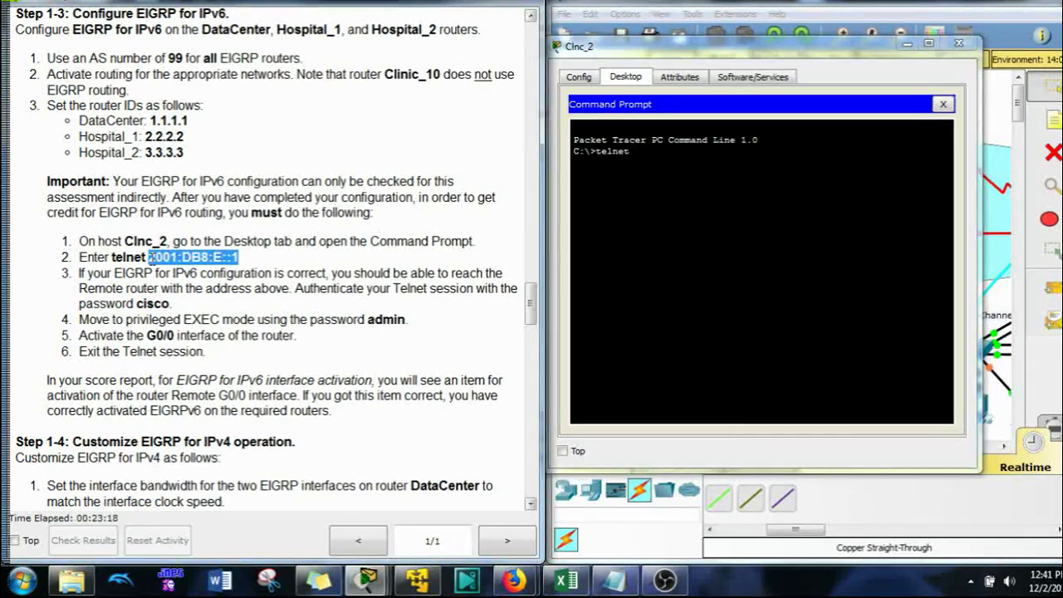
right_click(682, 243)
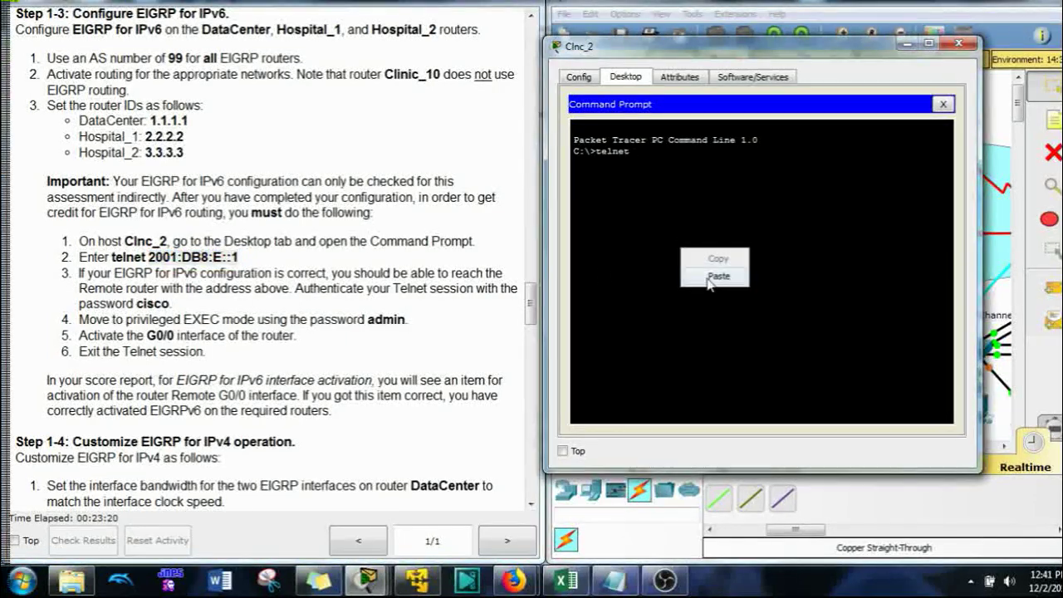
click(716, 279)
key(Return)
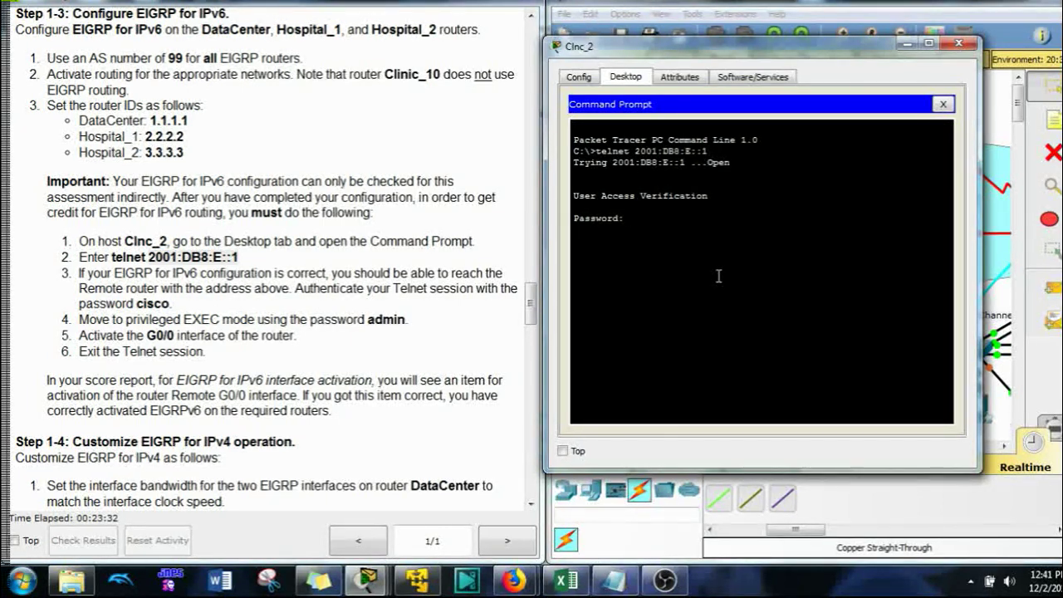
key(Return)
key(Return)
key(Return)
text(en)
key(Return)
key(Return)
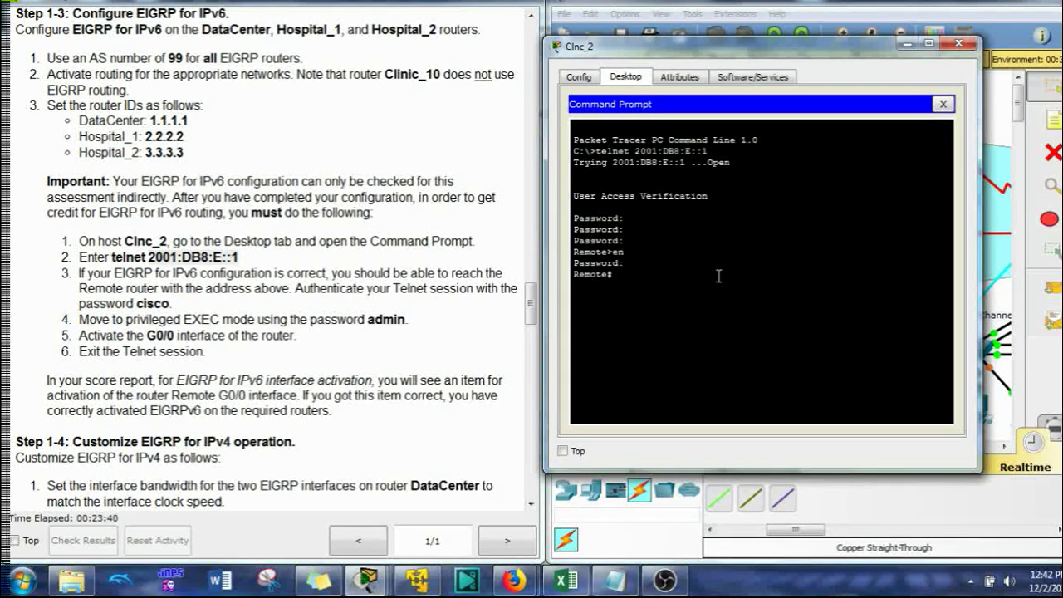
text(inteconf t)
key(Return)
text(int g0/0)
key(Return)
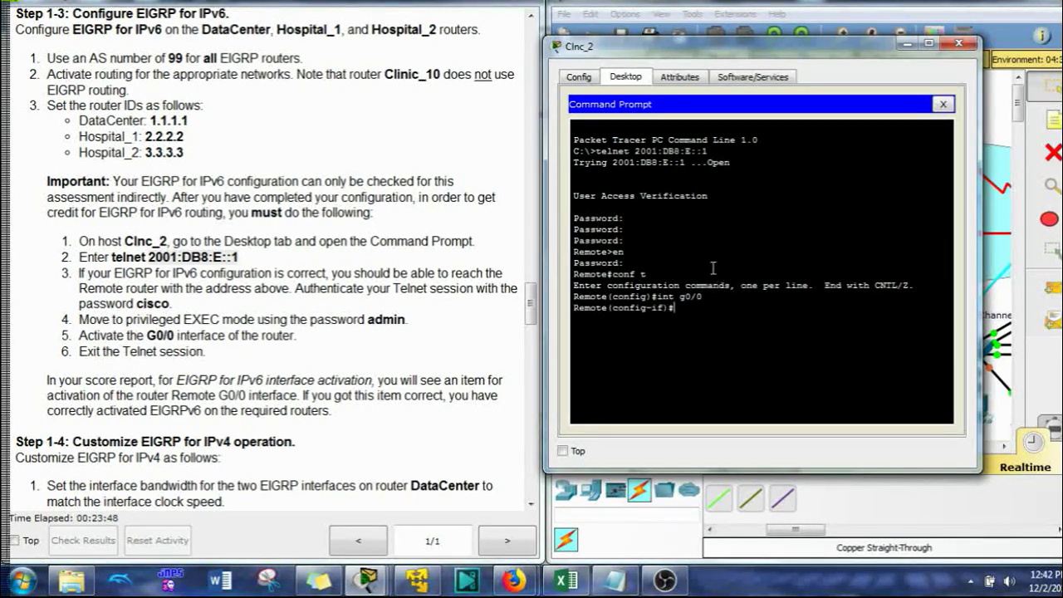
- Activate the Remote router's G0/0 interface with no shut
drag(144, 336, 175, 335)
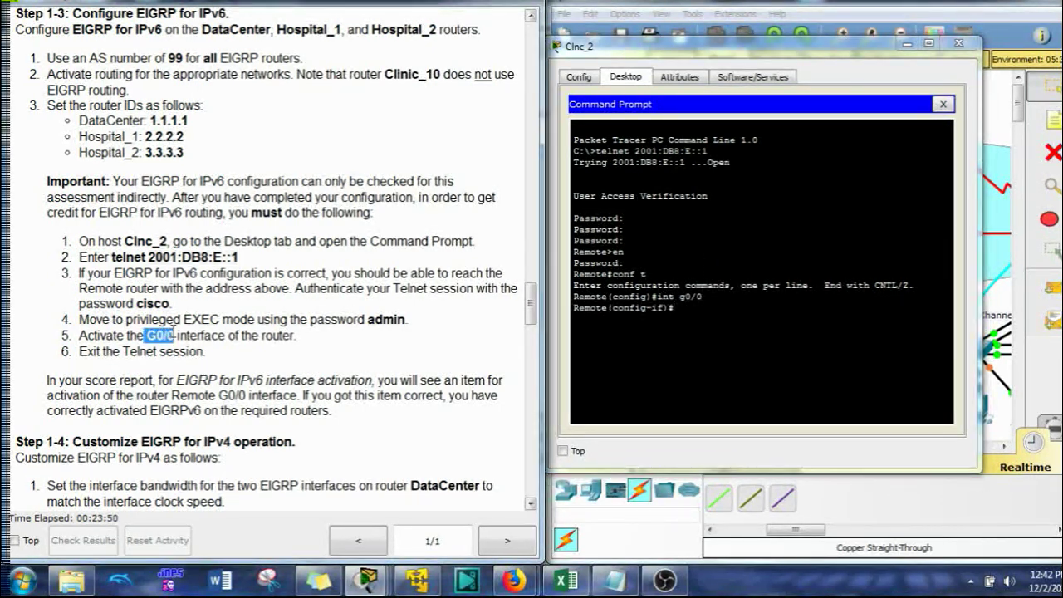
click(741, 360)
text(no sht)
key(Return)
text(no shut)
key(Return)
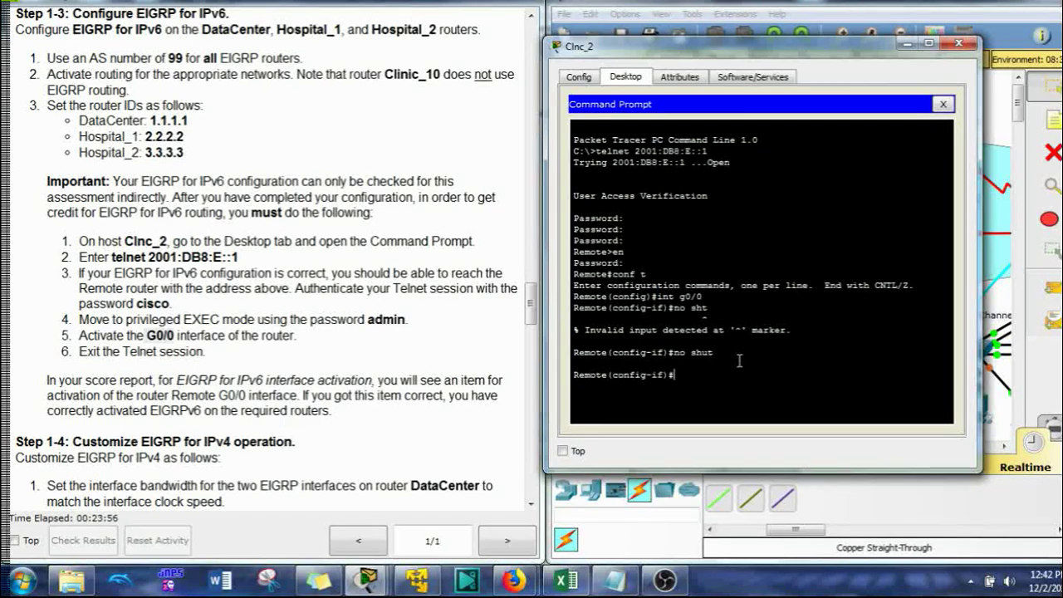
- Exit three times to end the Telnet session and close Clnc_2's desktop
text(exit)
key(Return)
text(exit)
key(Return)
text(exit)
key(Return)
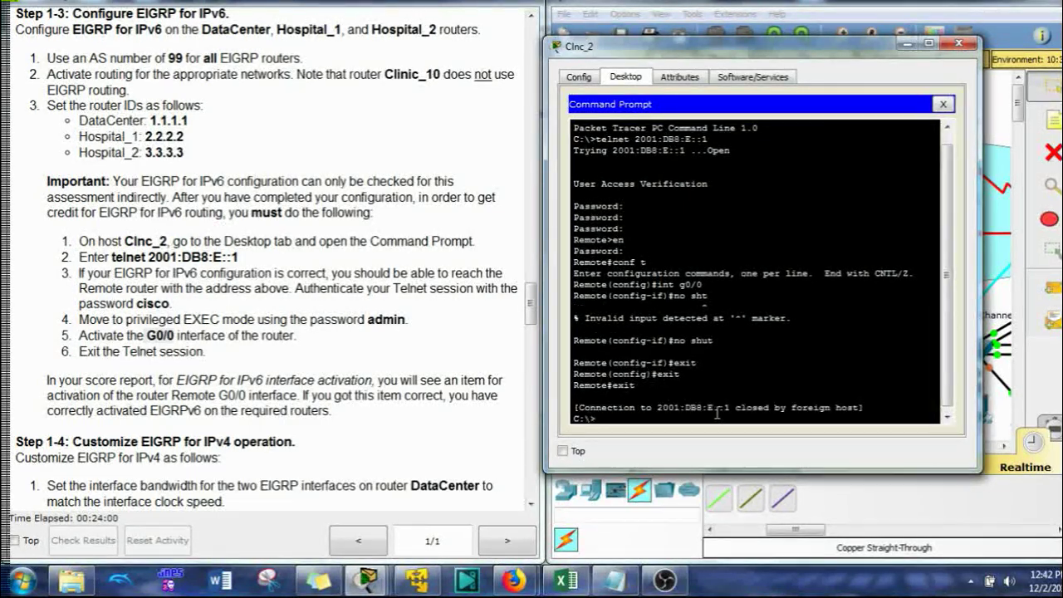
key(Return)
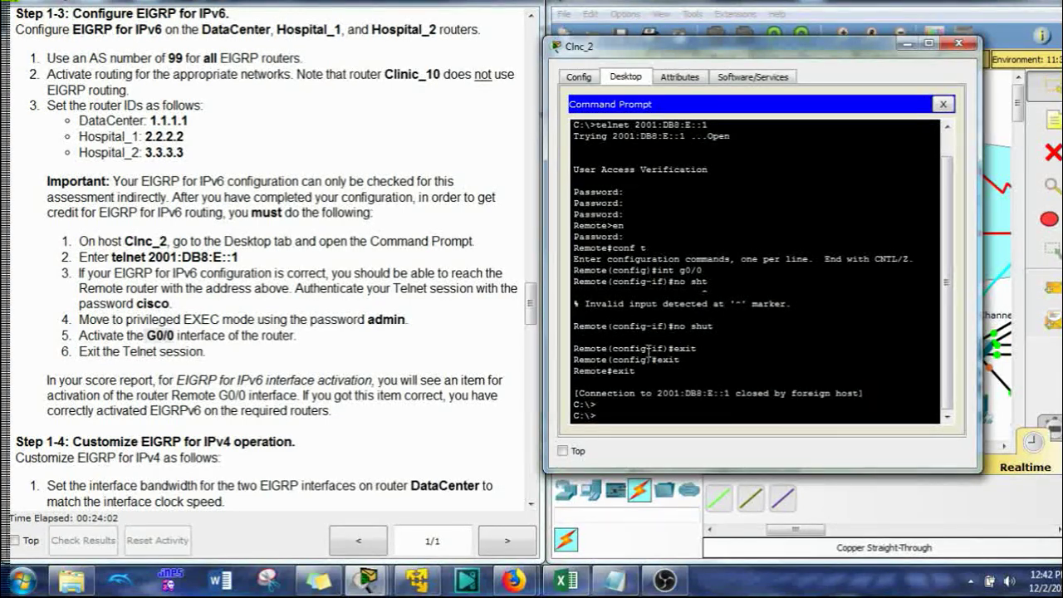
click(960, 42)
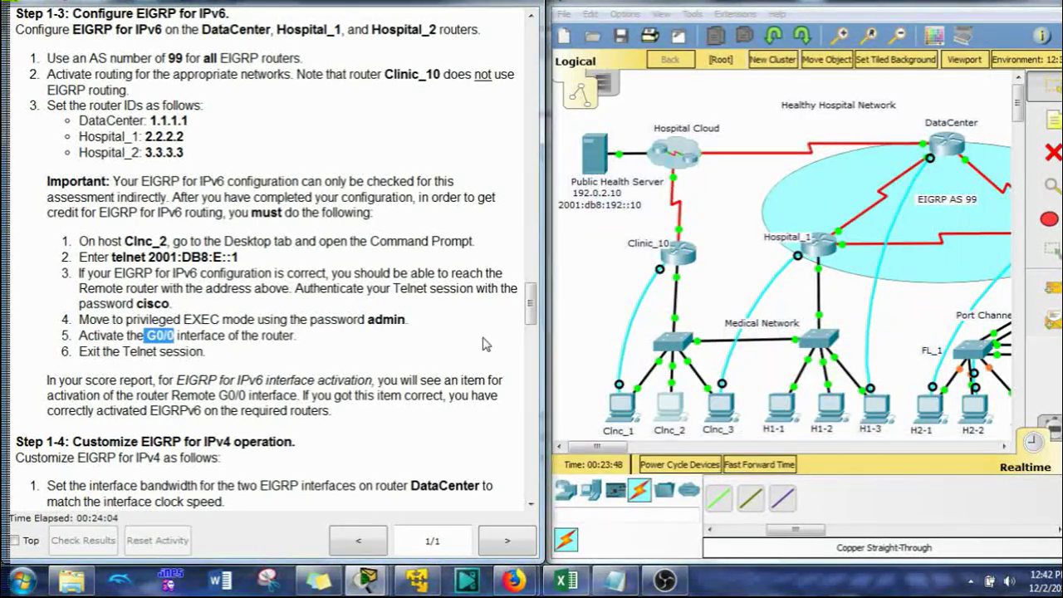
- Scroll the instructions to Step 1-4 and shift the canvas to reveal Hospital_2
click(154, 384)
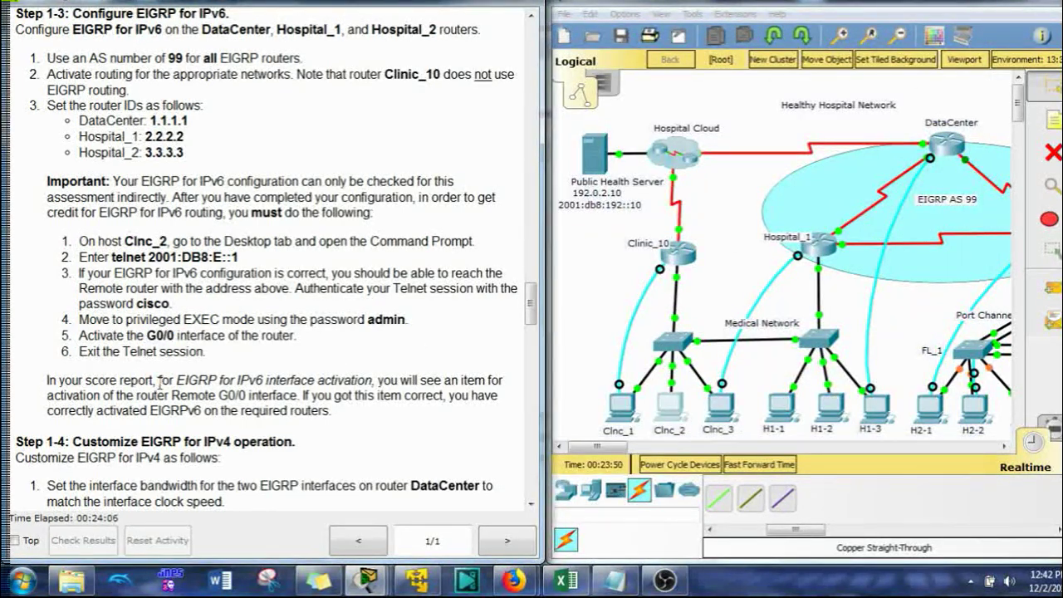
scroll(154, 384, down, 5)
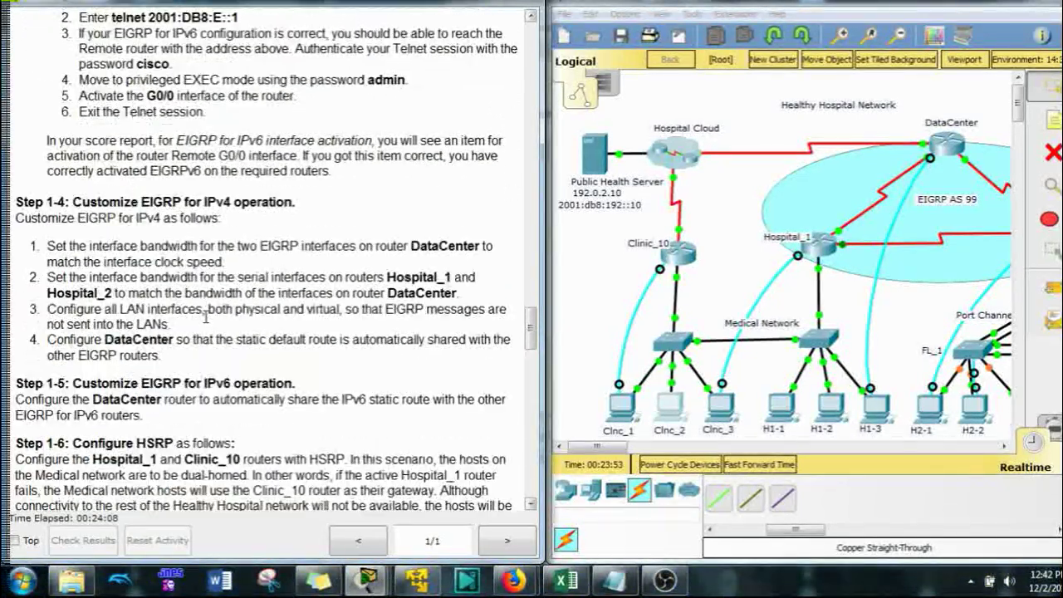
scroll(205, 315, down, 1)
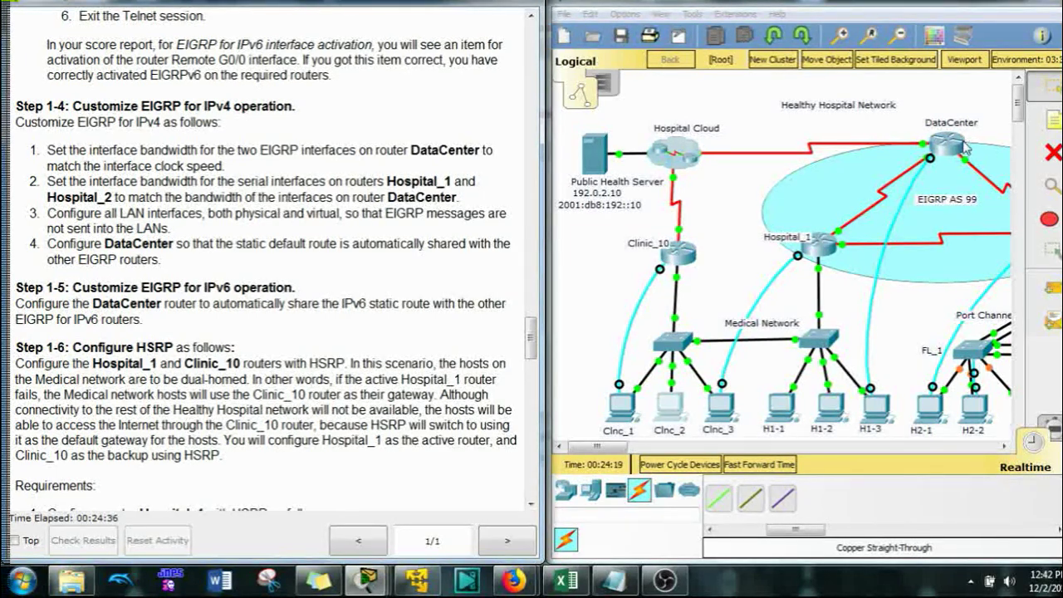
click(982, 184)
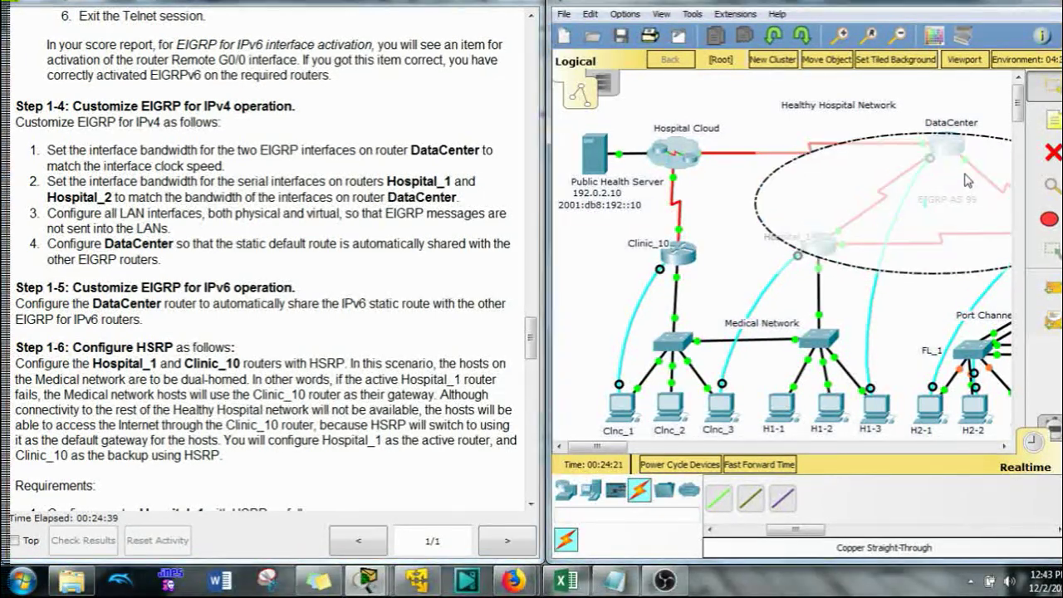
click(974, 118)
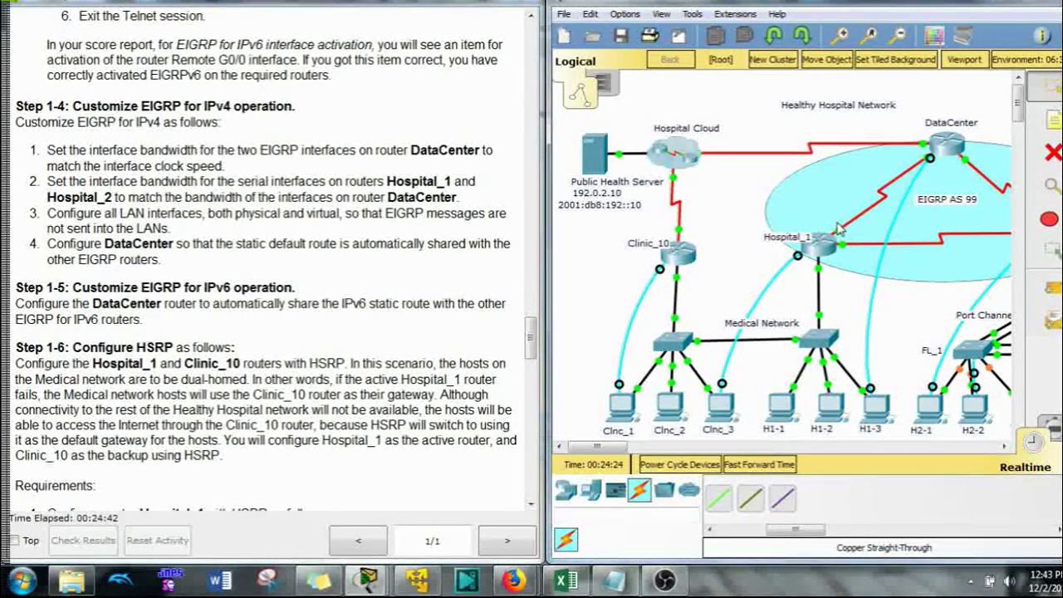
drag(594, 449, 619, 449)
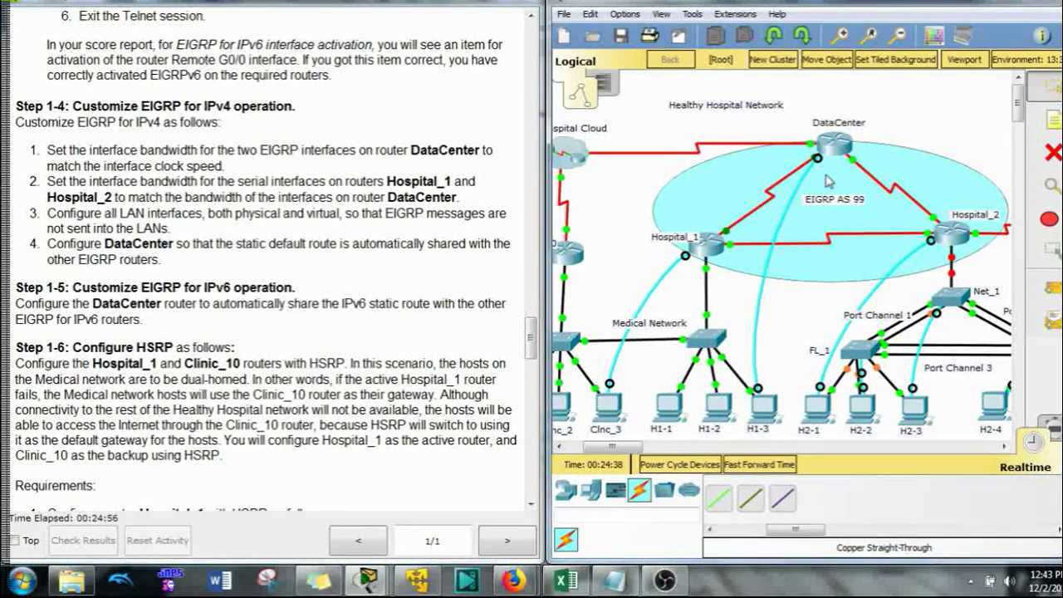
- Display DataCenter's running configuration with do show run in the H1-3 terminal
click(760, 407)
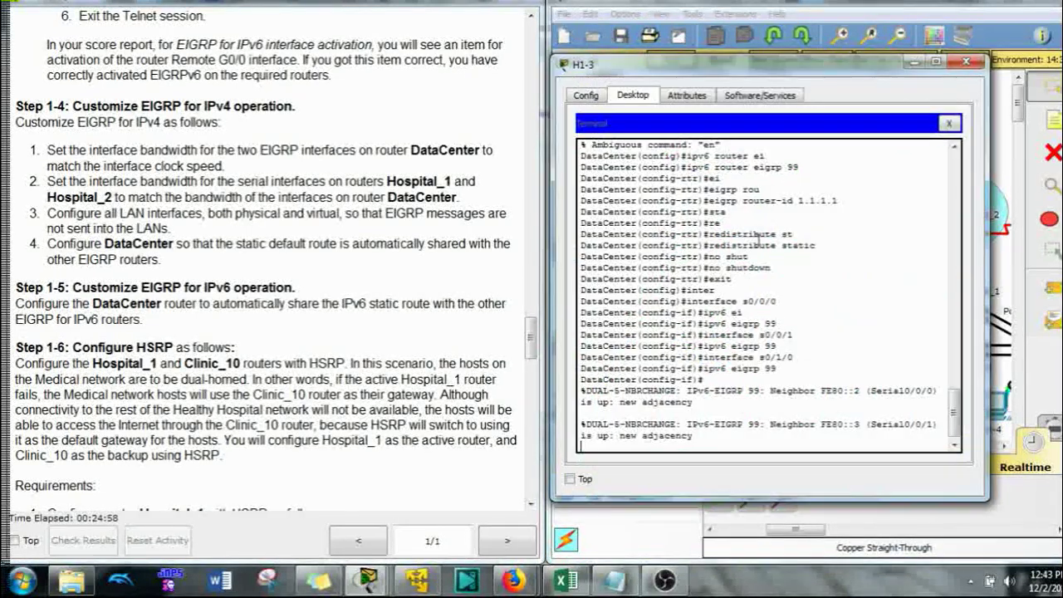
key(Return)
text(do show run)
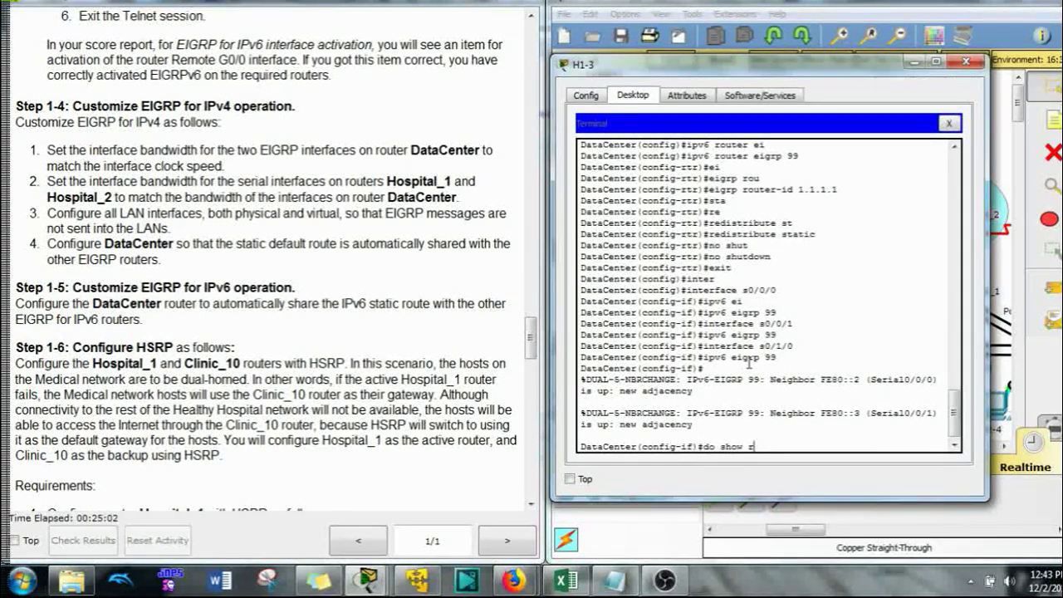
key(Return)
key(space)
key(space)
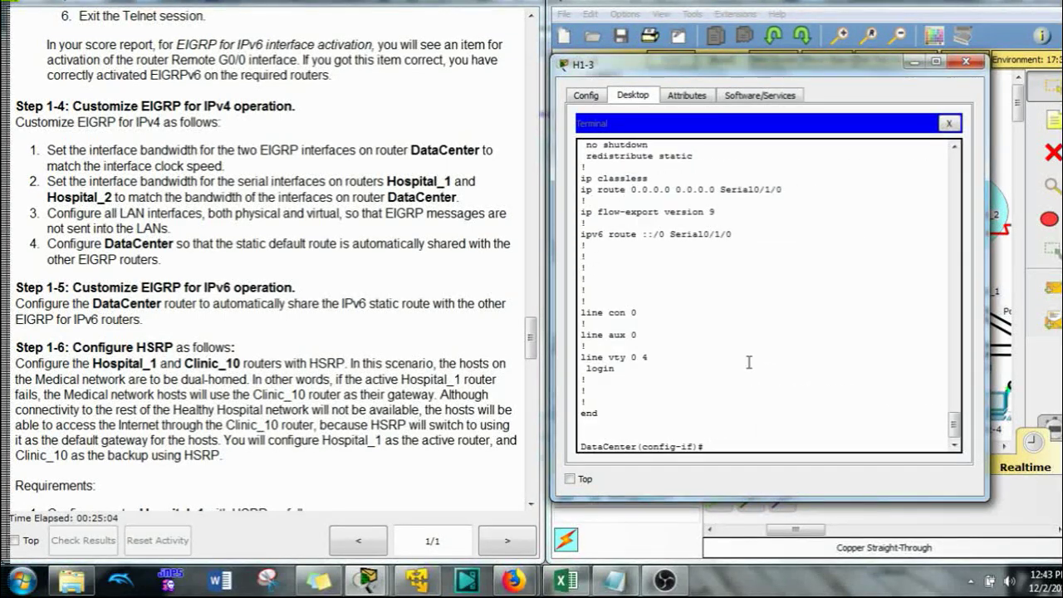
scroll(739, 366, up, 10)
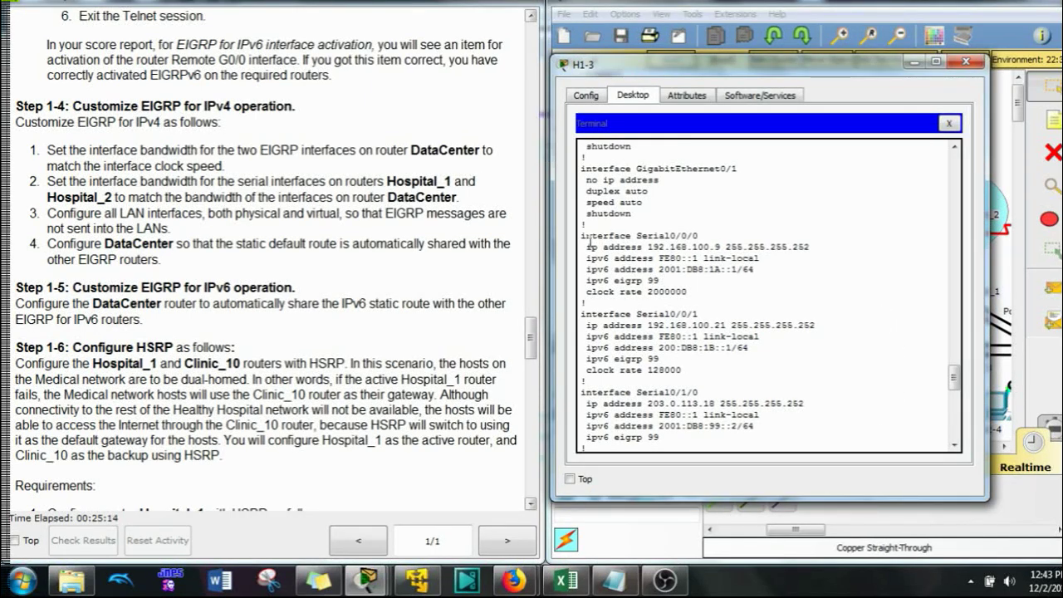
- Find the serial clock rates, 2000000 and 128000, and match them to topology links
drag(638, 235, 699, 236)
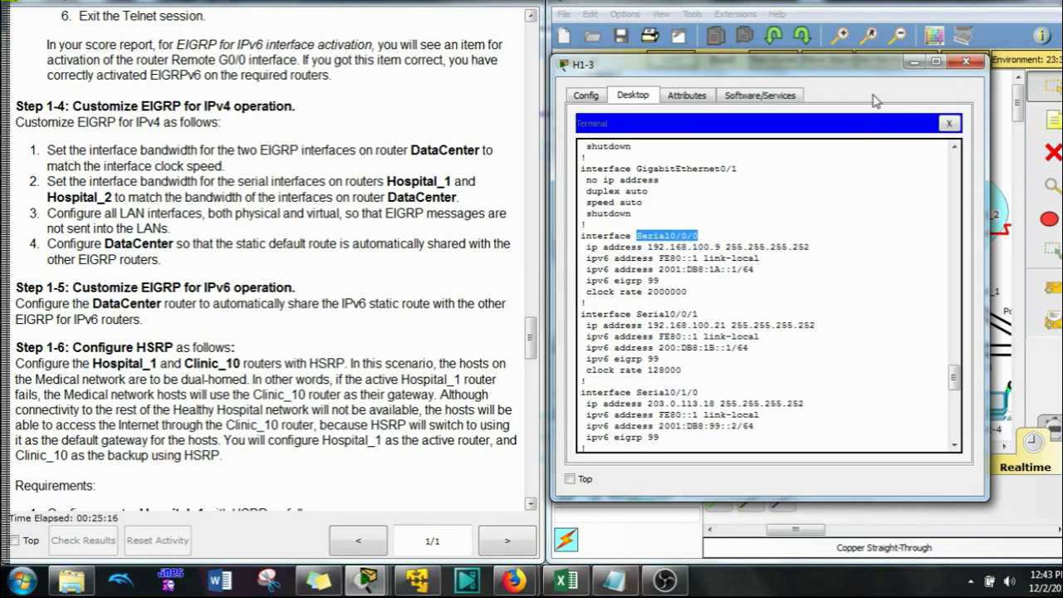
drag(864, 64, 601, 86)
click(897, 98)
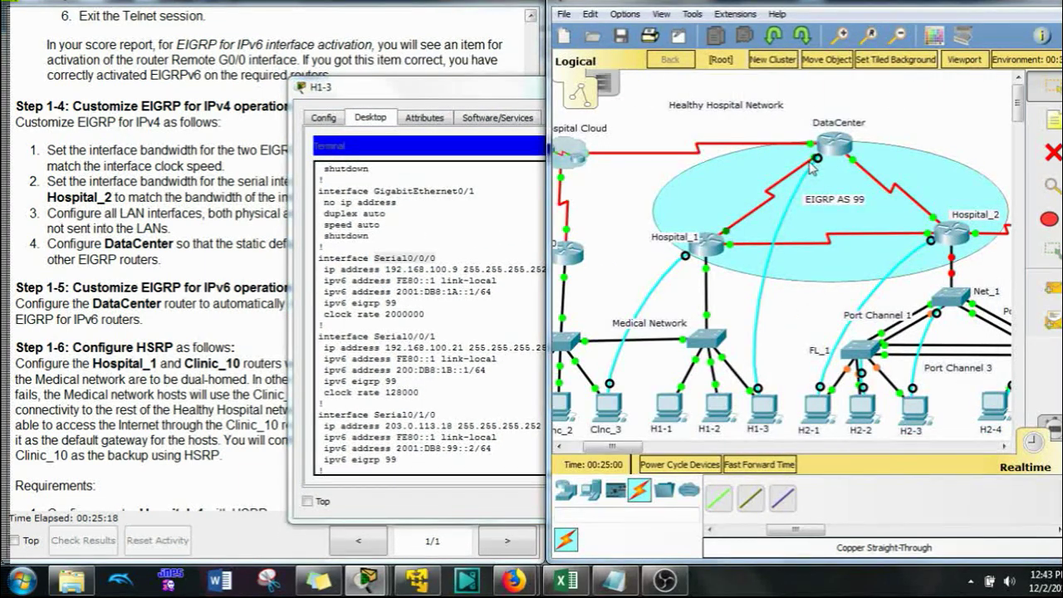
mouse_move(810, 166)
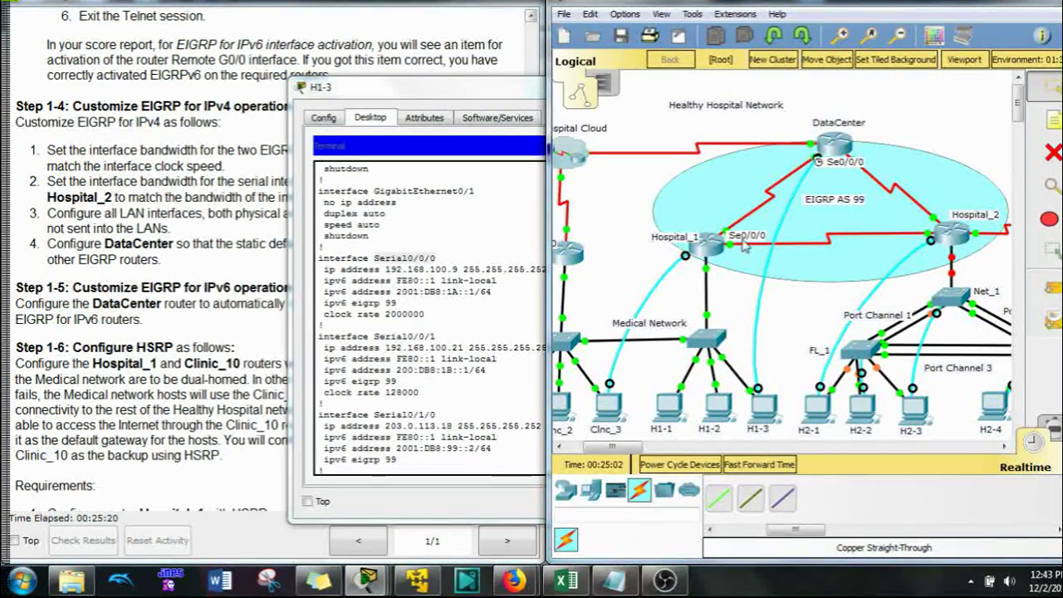
click(513, 93)
drag(425, 315, 385, 315)
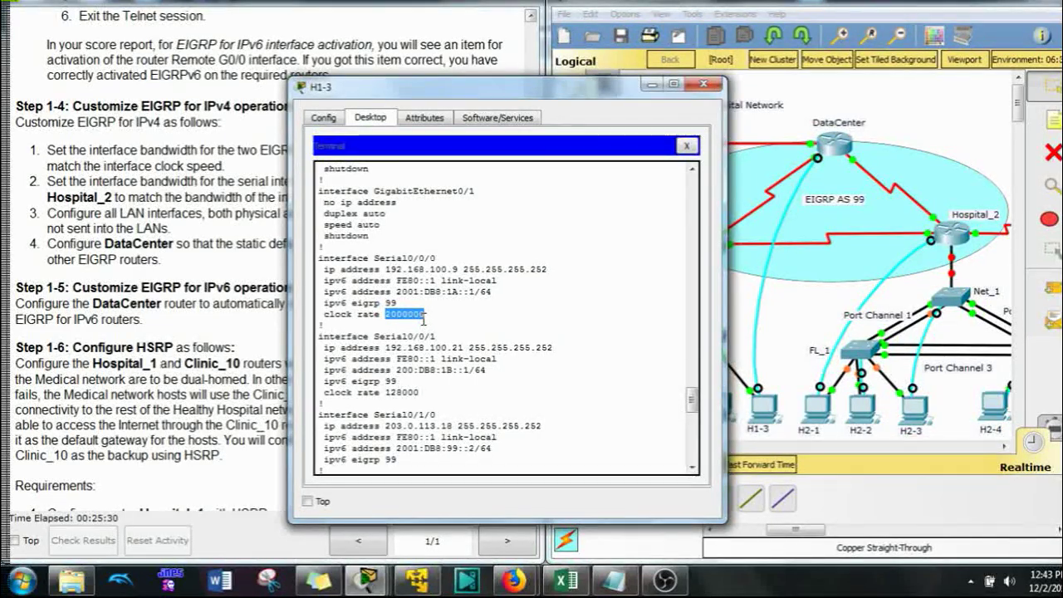
scroll(449, 317, down, 4)
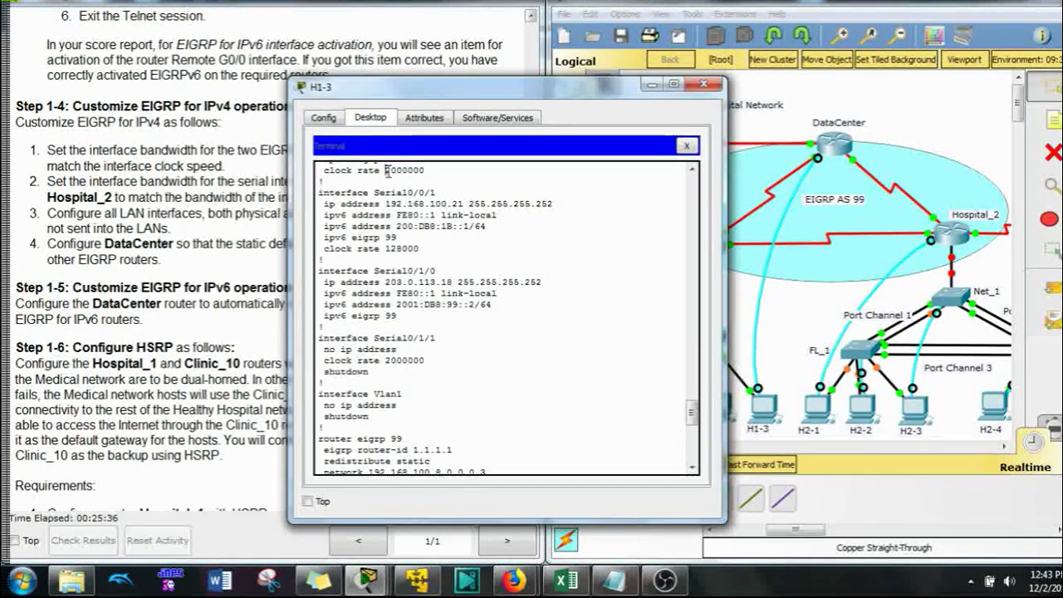
drag(386, 170, 407, 173)
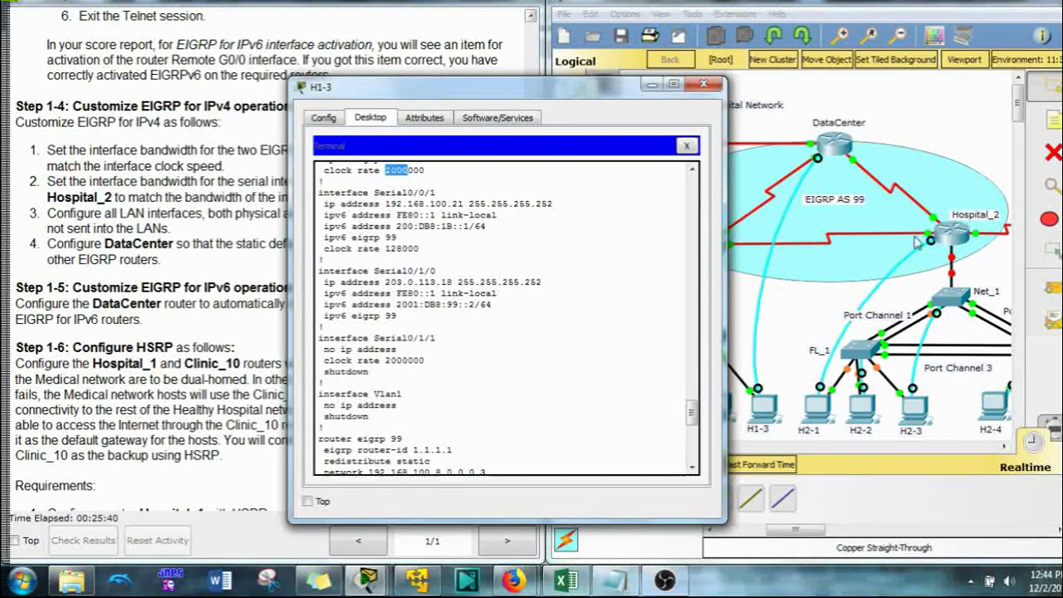
click(890, 139)
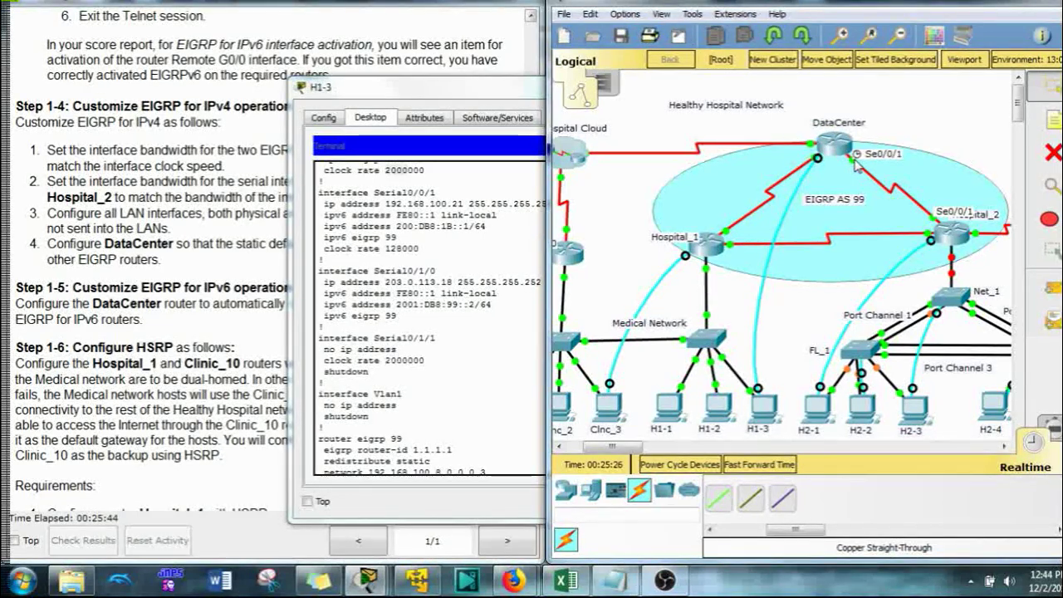
click(426, 241)
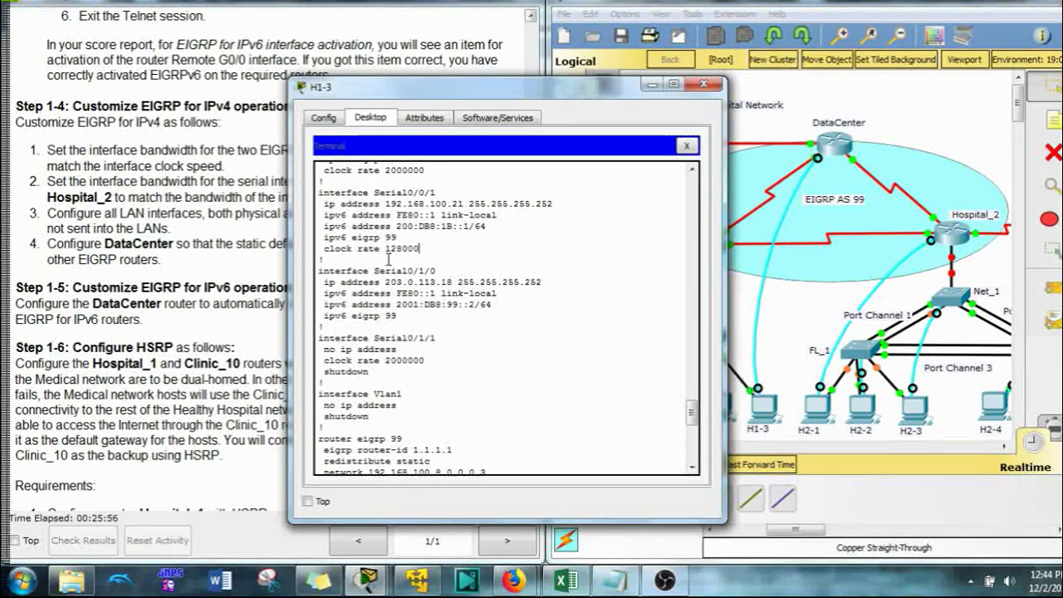
click(385, 248)
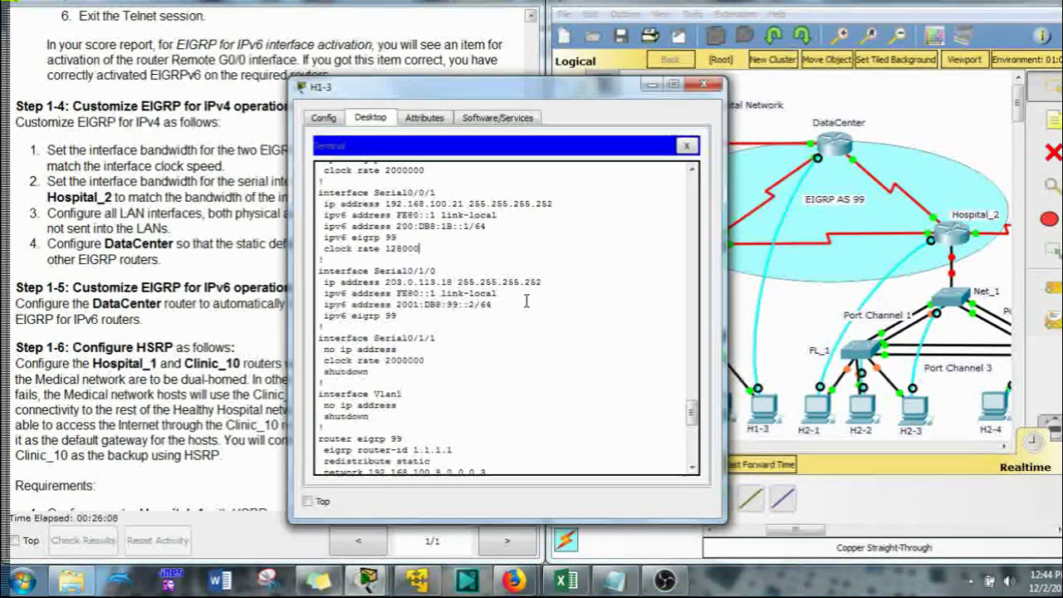
scroll(526, 301, down, 8)
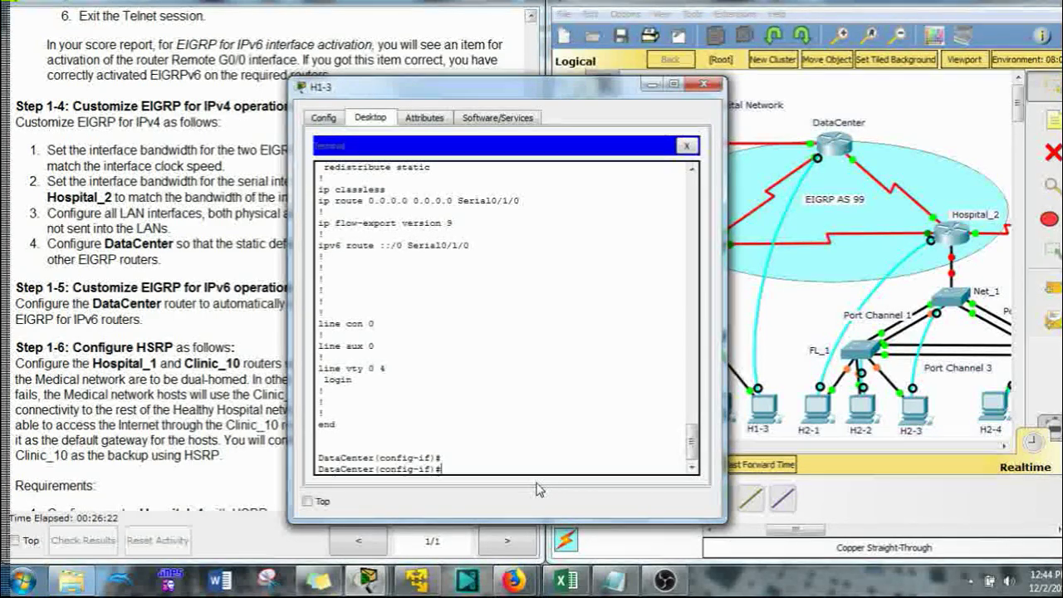
- Set DataCenter's Serial0/0/0 bandwidth to 2000
text(xit)
key(Return)
text(int)
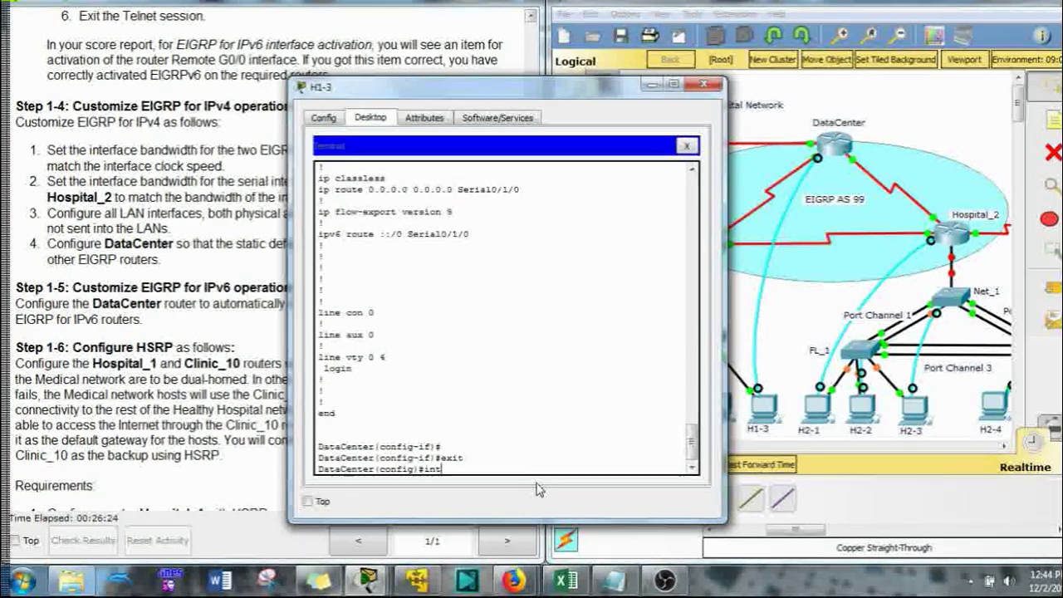
text( s0/0/0)
key(Return)
text(band)
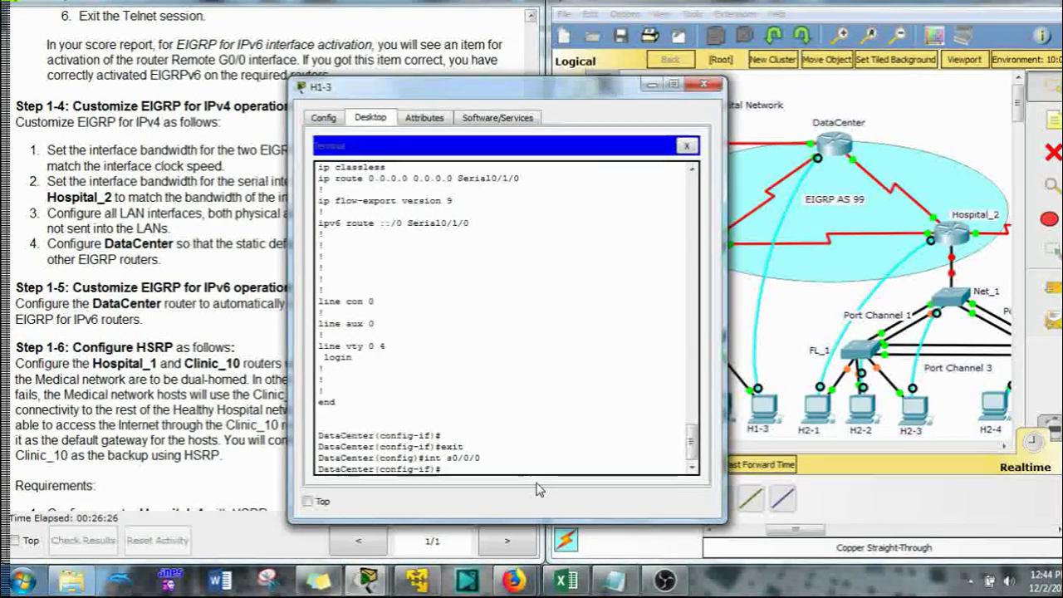
key(Tab)
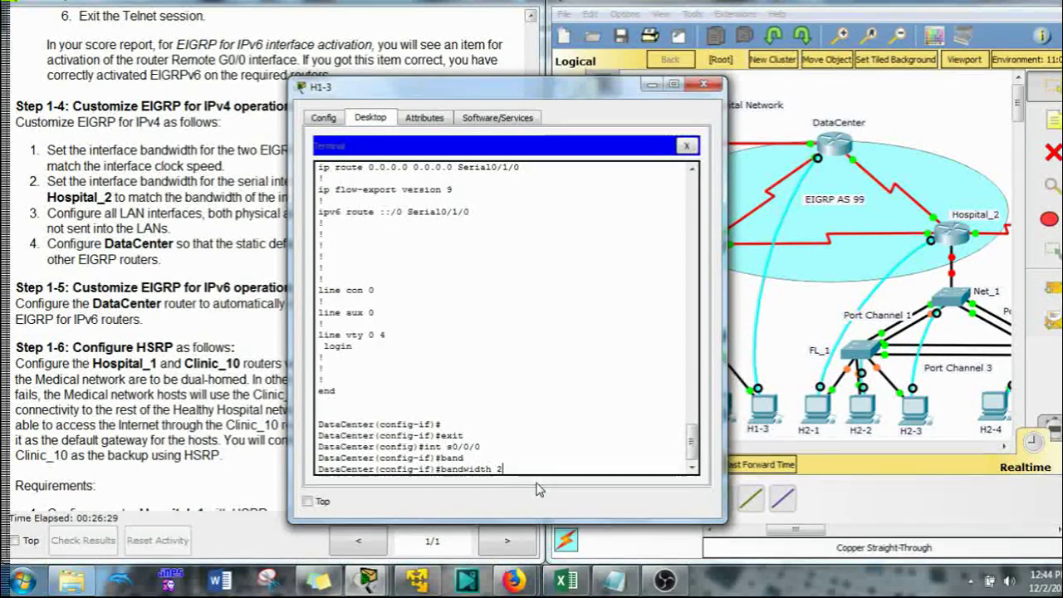
text(2000)
key(Return)
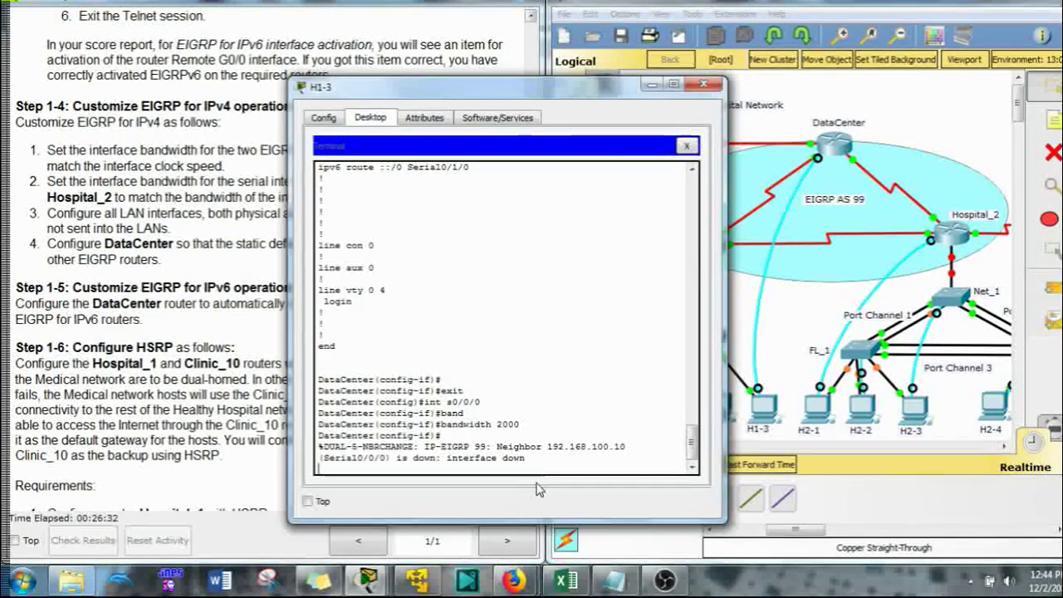
key(Return)
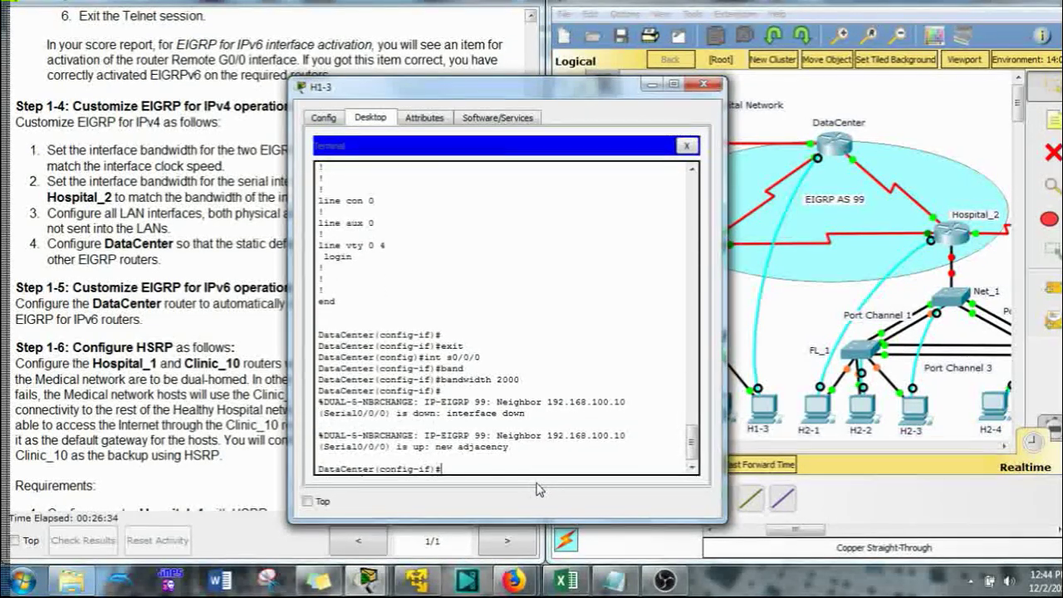
- Set DataCenter's Serial0/0/1 bandwidth to 2000 and close the H1-3 terminal
text(int s0/0/0)
key(BackSpace)
text(1)
key(Return)
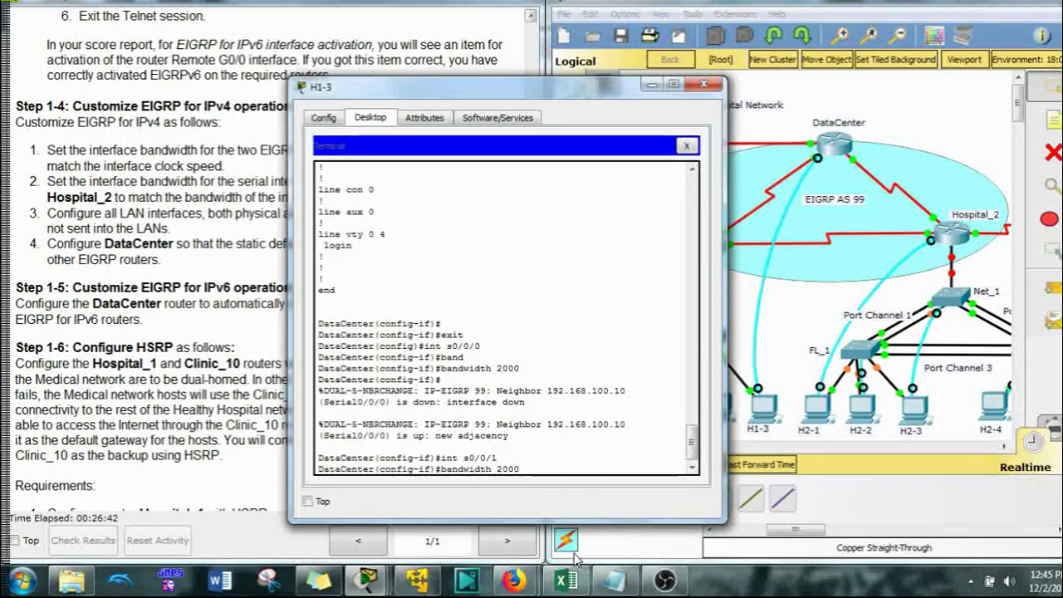
key(Return)
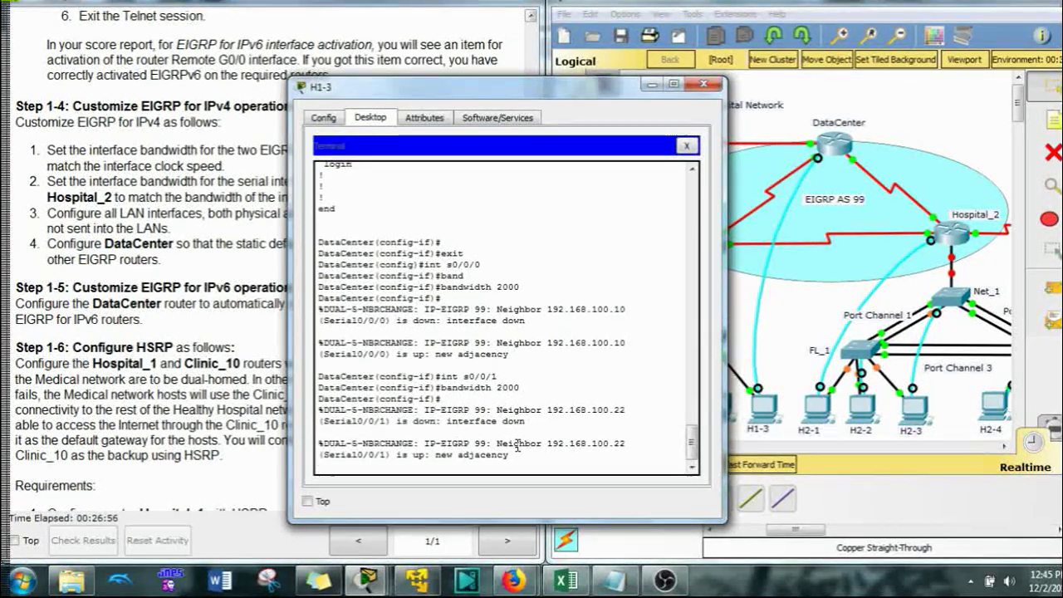
key(Return)
key(Return)
key(Return)
text(exi)
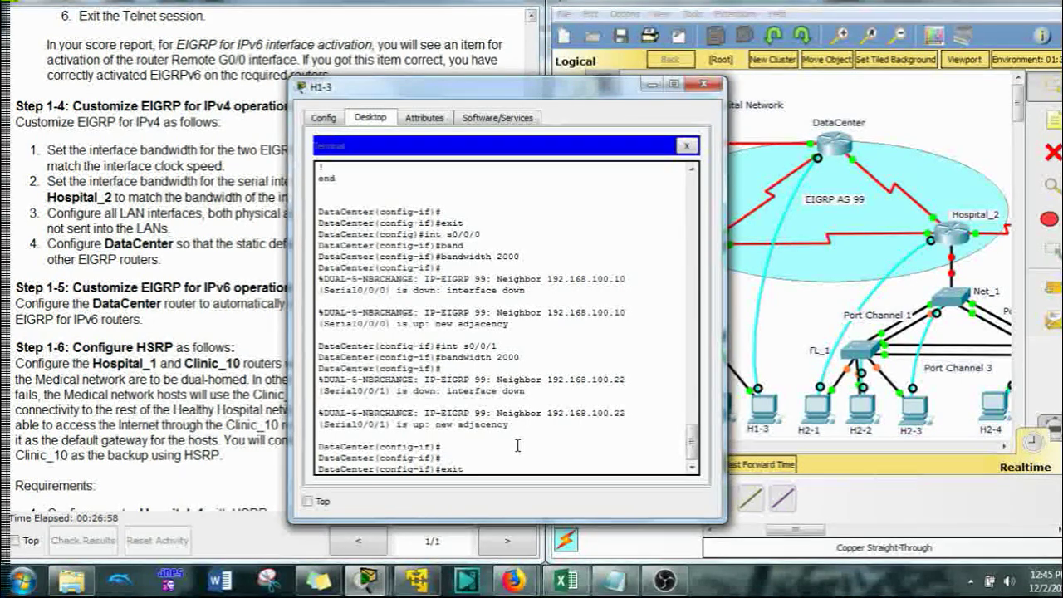
text(t)
key(Return)
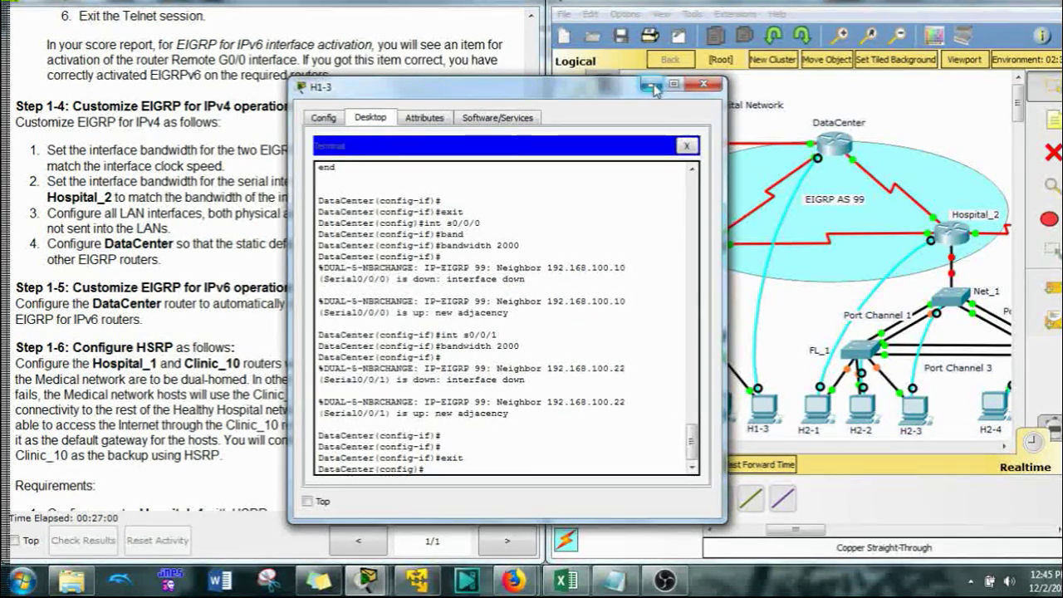
click(704, 84)
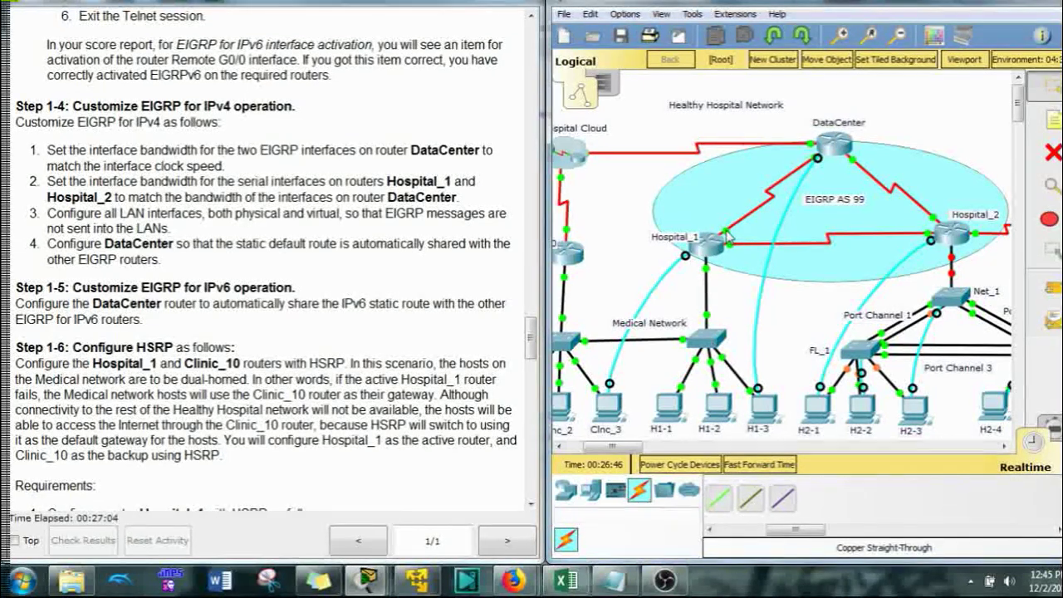
- Set bandwidth 2000 on Hospital_1's s0/0/0 via the Clnc_3 terminal
mouse_move(729, 237)
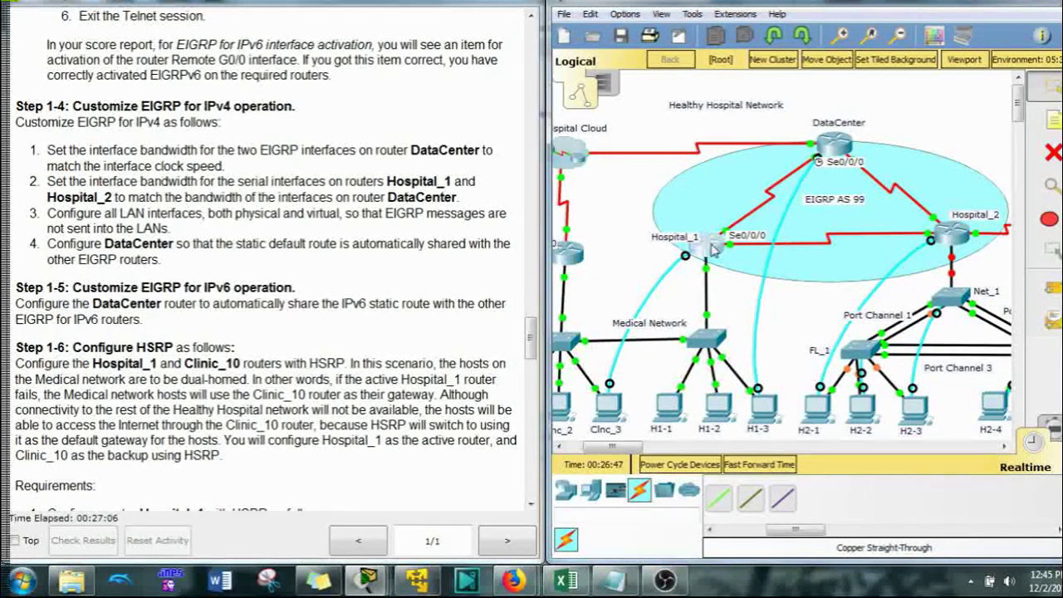
click(708, 244)
key(Return)
click(617, 406)
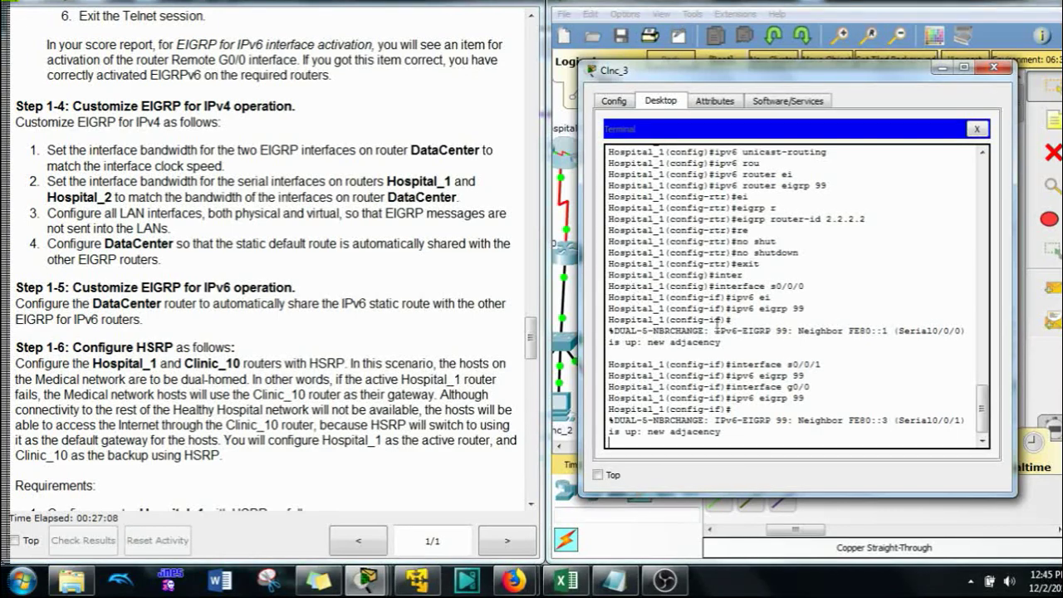
key(Return)
text(exit)
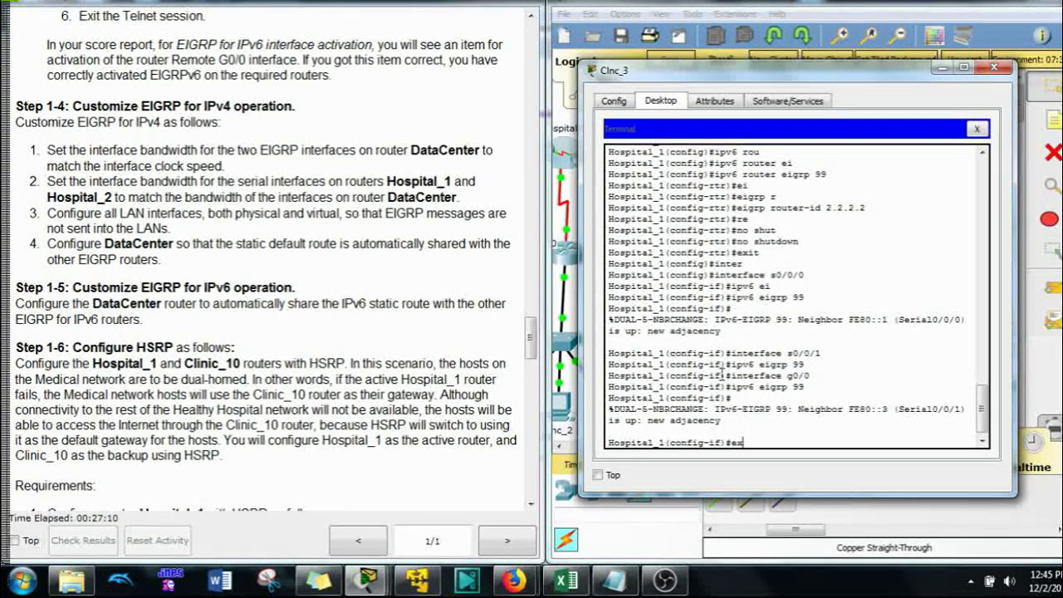
key(Return)
text(int s0/0/0)
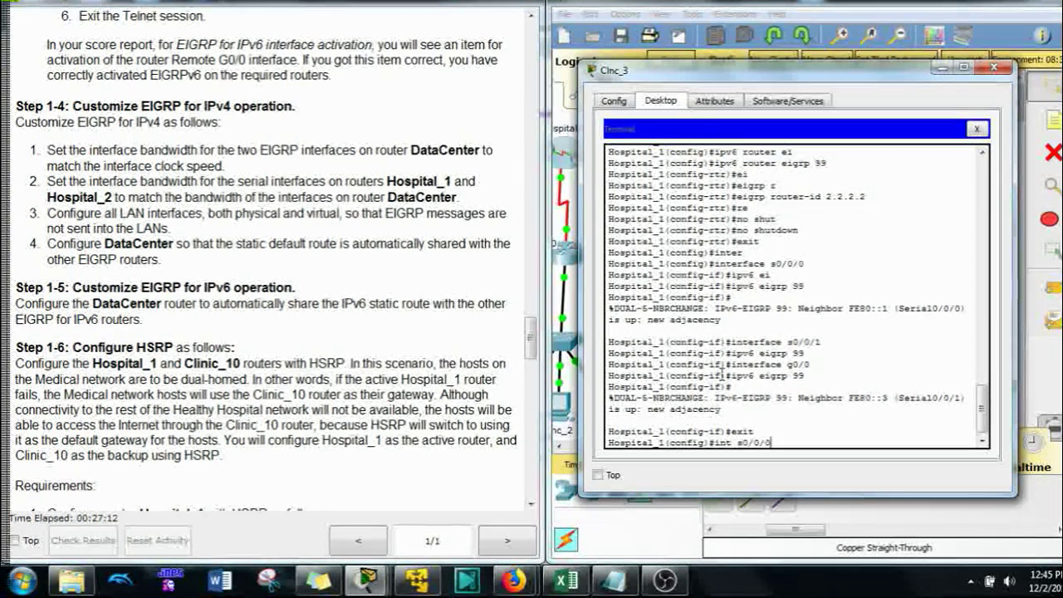
key(Return)
text(band)
key(Tab)
text(2000)
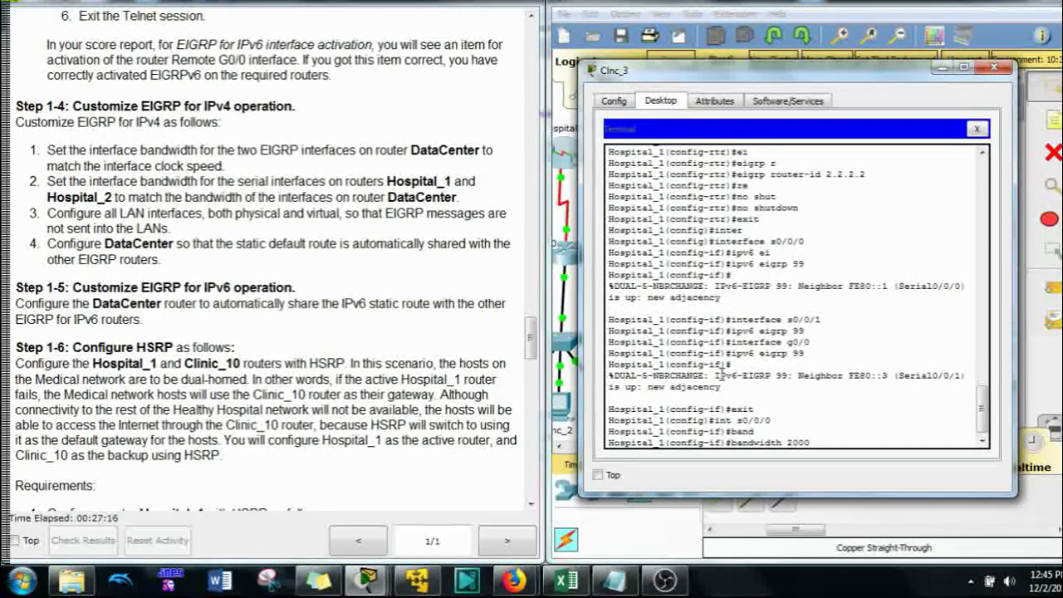
key(Return)
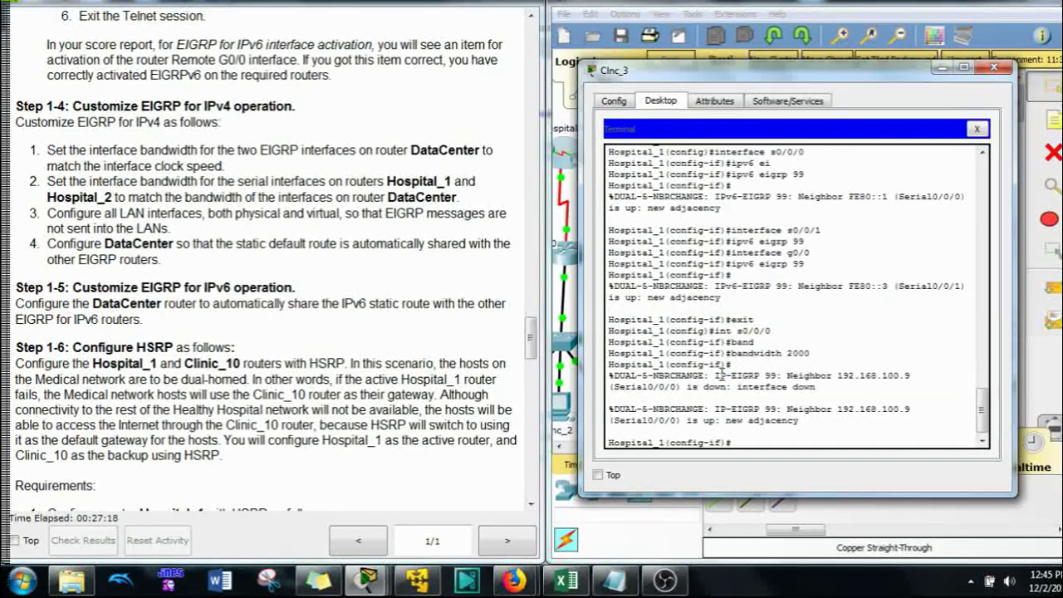
click(870, 35)
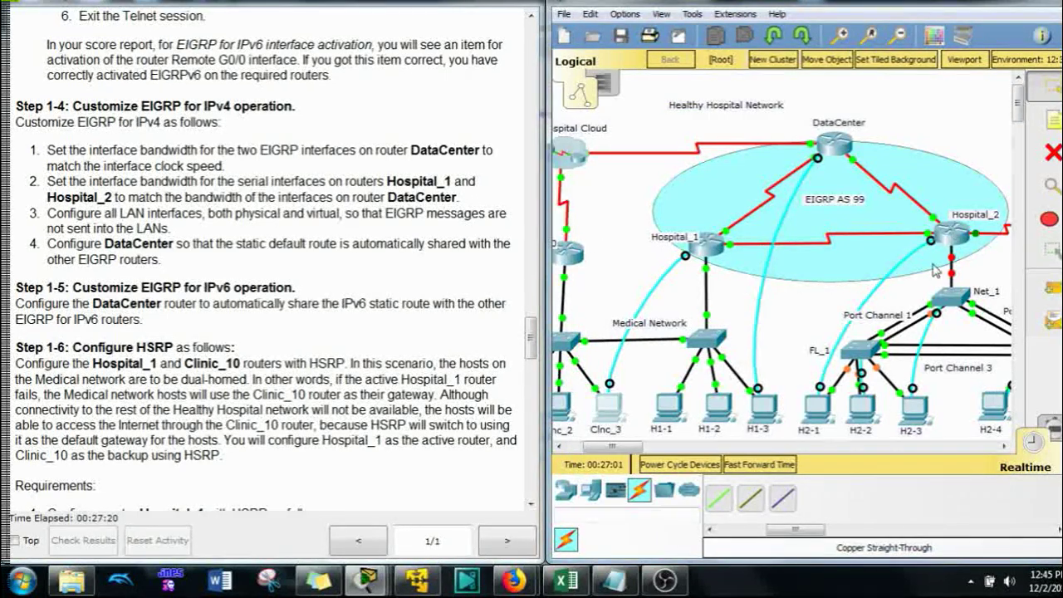
- Set bandwidth 2000 on Hospital_2's s0/0/1 via the H2-1 terminal
click(795, 410)
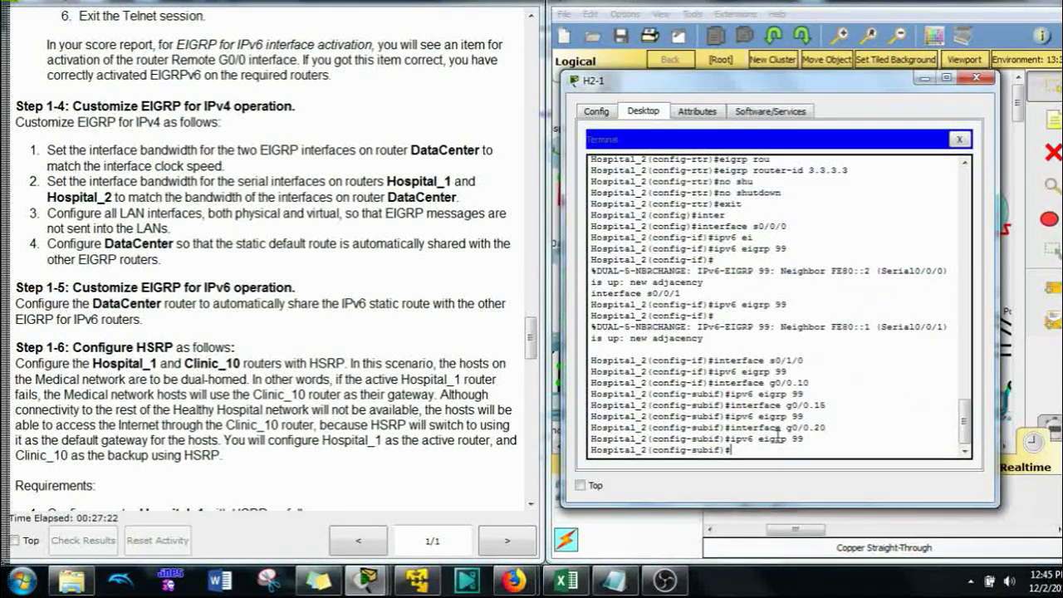
text(exit)
key(Return)
text(int s0/0/1)
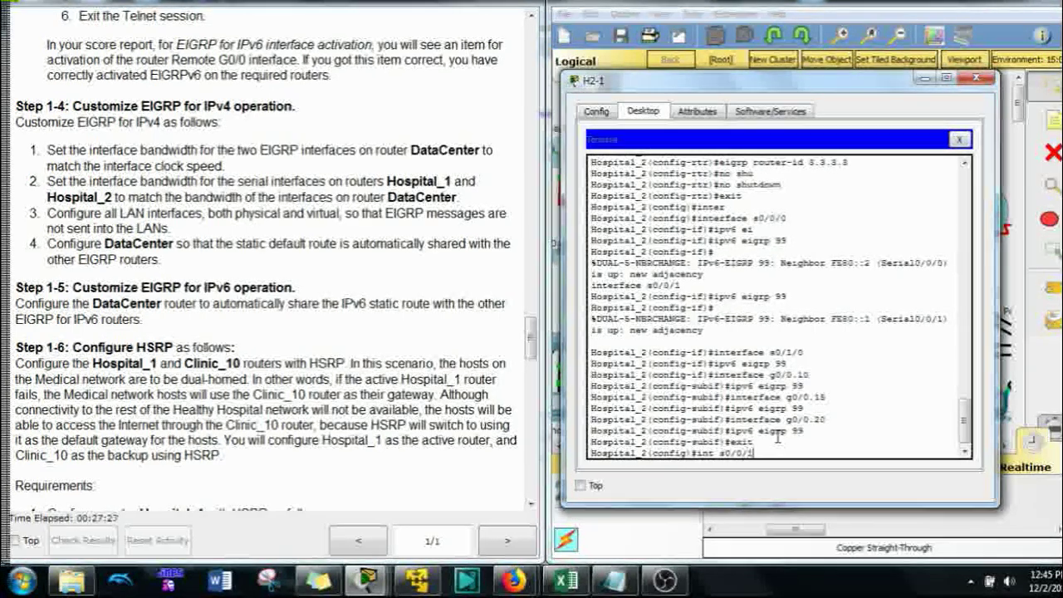
key(Return)
text(ba)
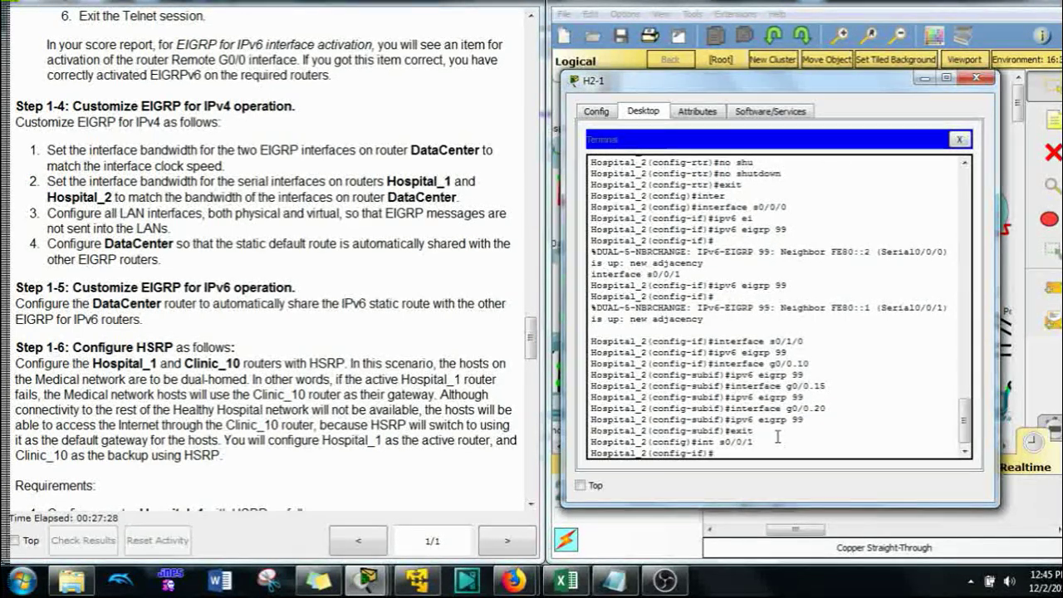
text(n)
key(Tab)
text(200)
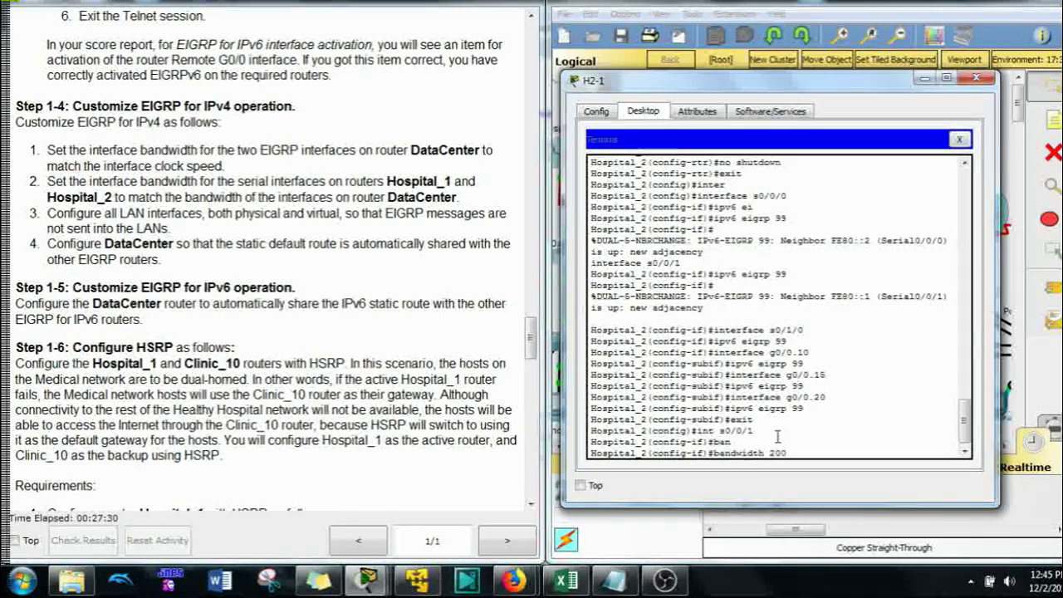
text(0)
key(Return)
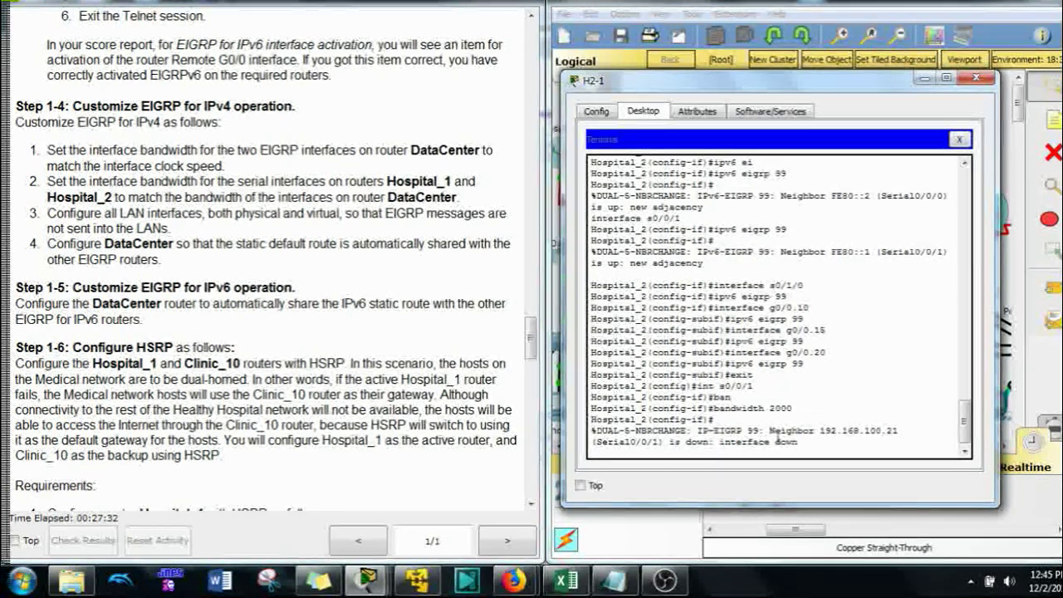
- Close Hospital_2's terminal window and scroll through the lab instructions
click(977, 78)
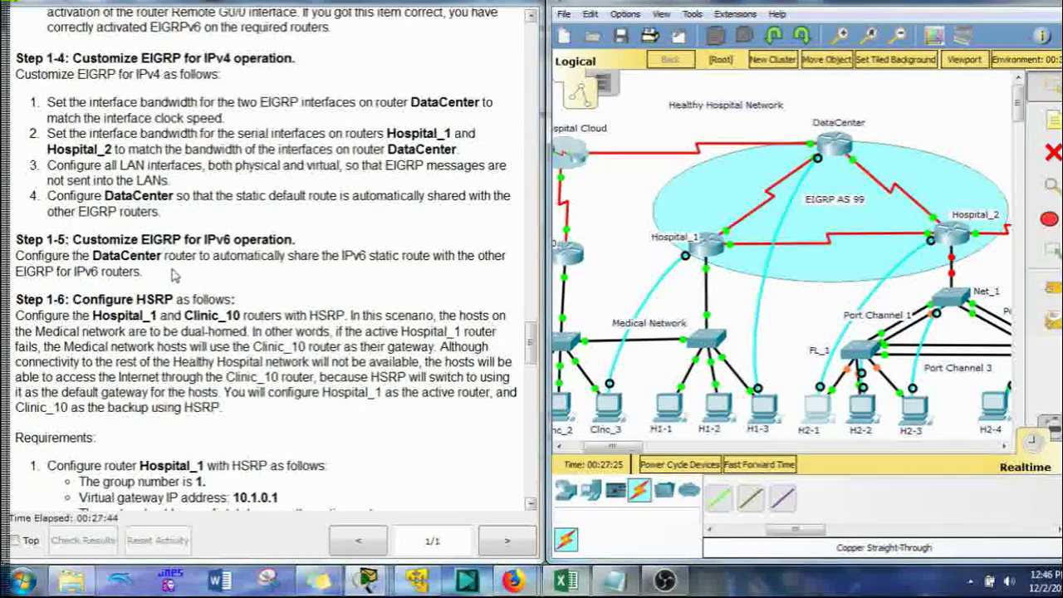
scroll(172, 276, down, 2)
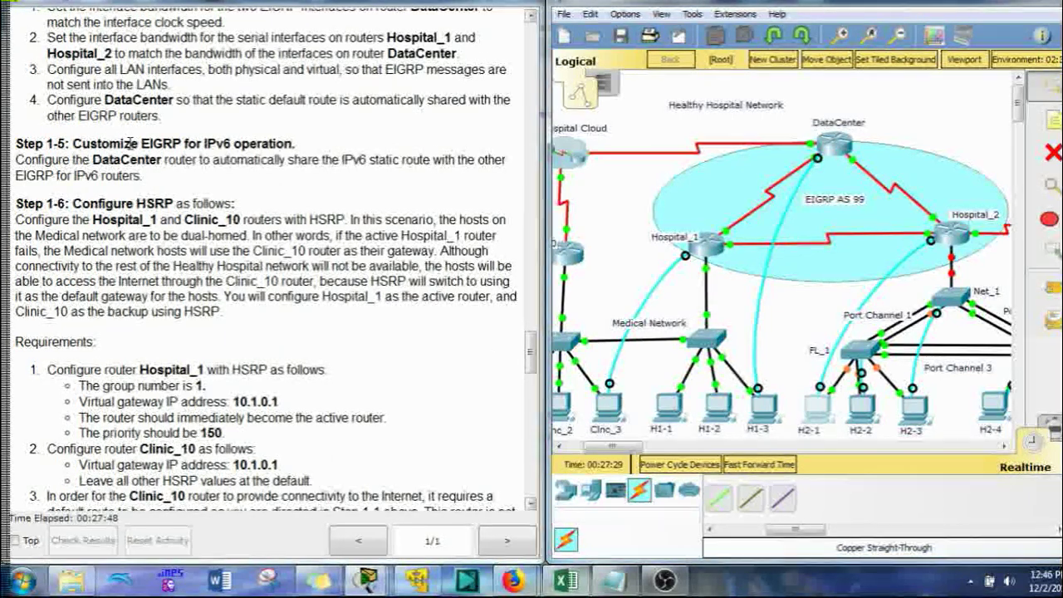
scroll(335, 119, up, 1)
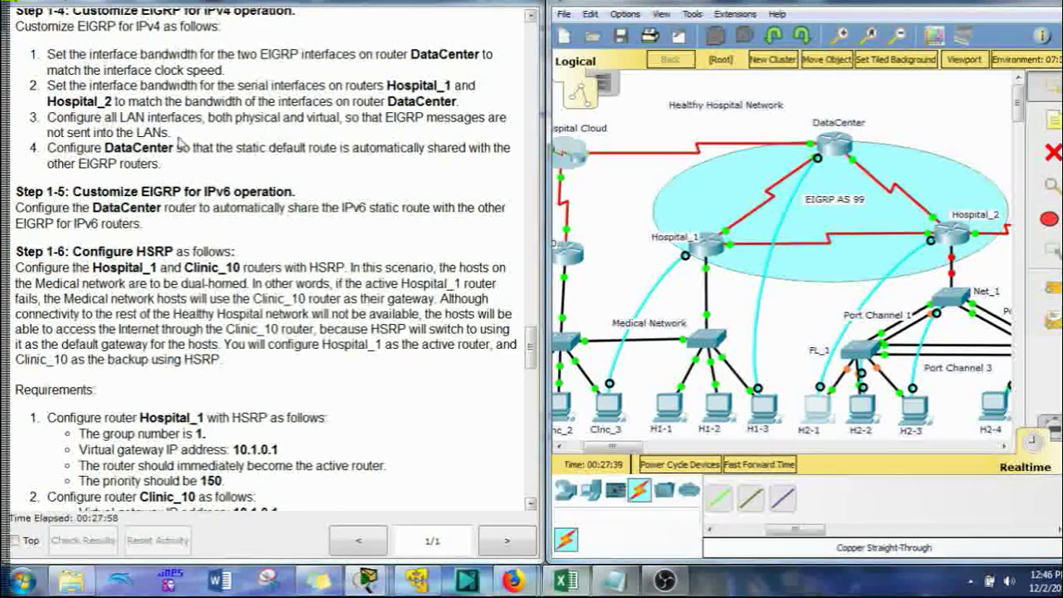
- Highlight instruction item 3 on LAN interfaces, then reopen Hospital_1's console through Clnc_3
click(936, 260)
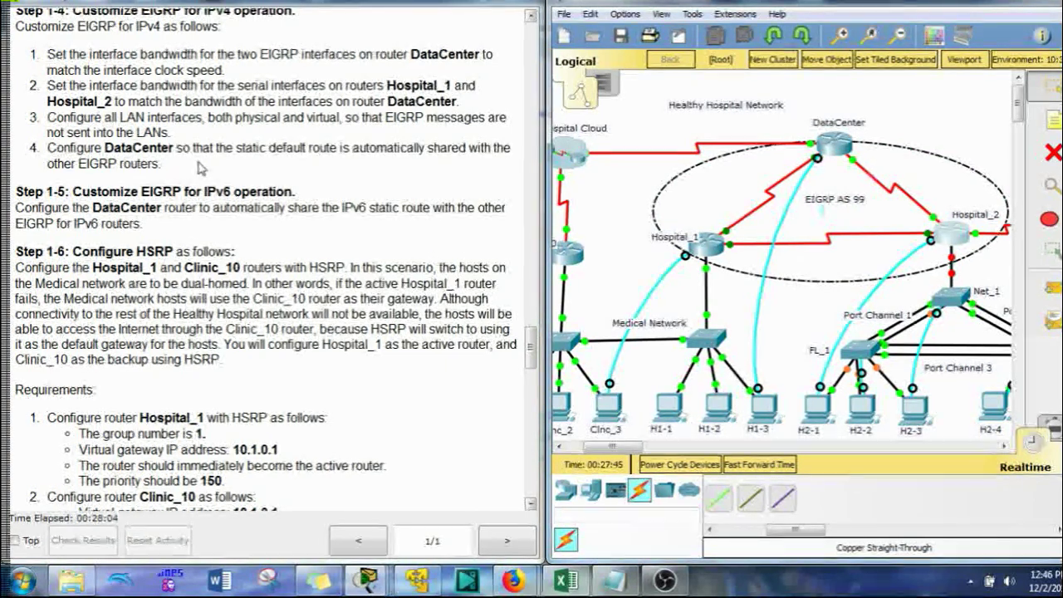
drag(199, 168, 46, 148)
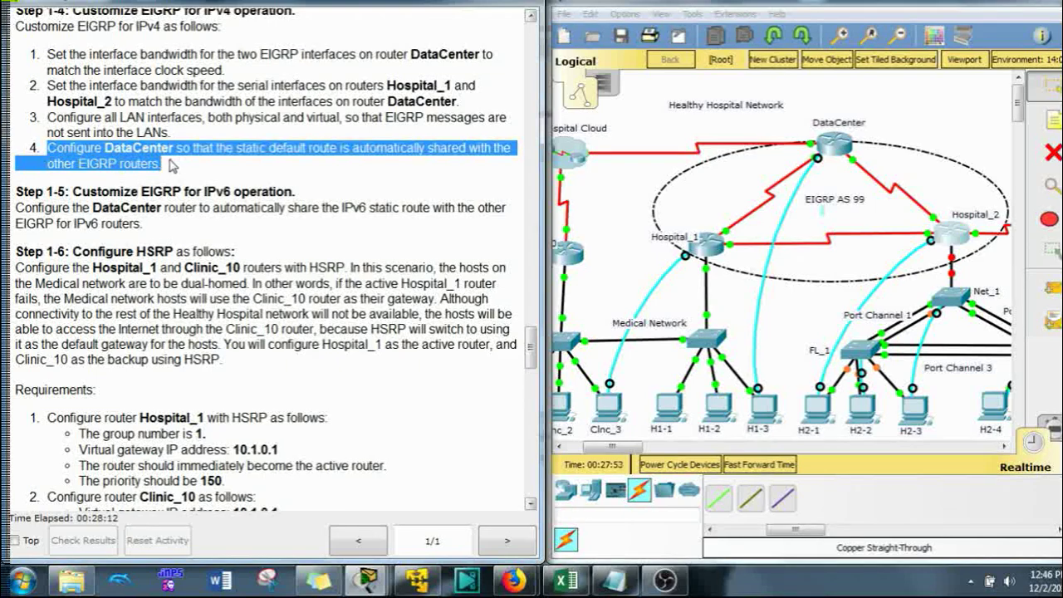
drag(48, 117, 170, 133)
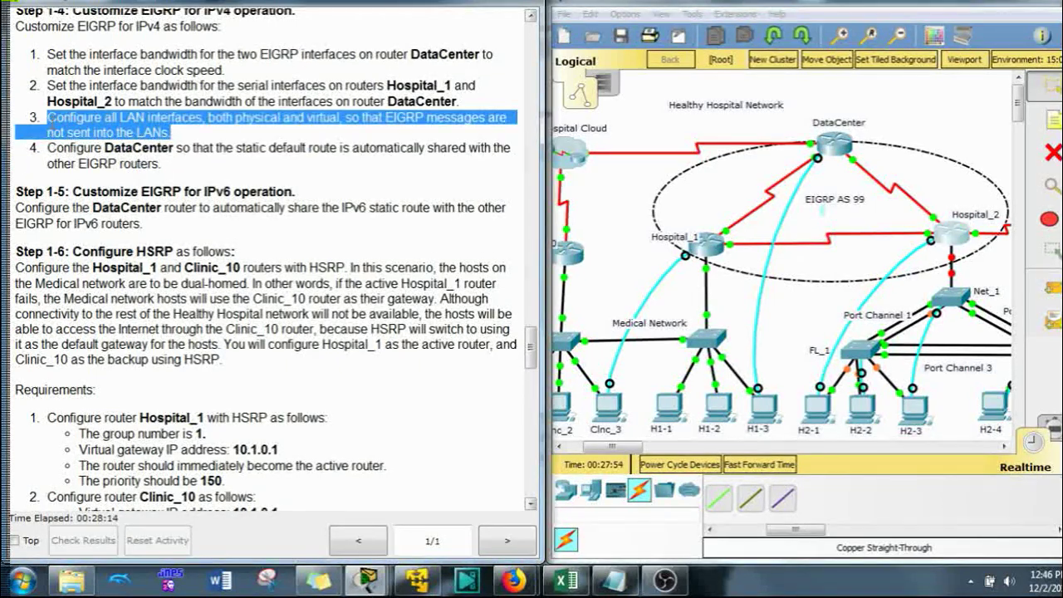
click(680, 236)
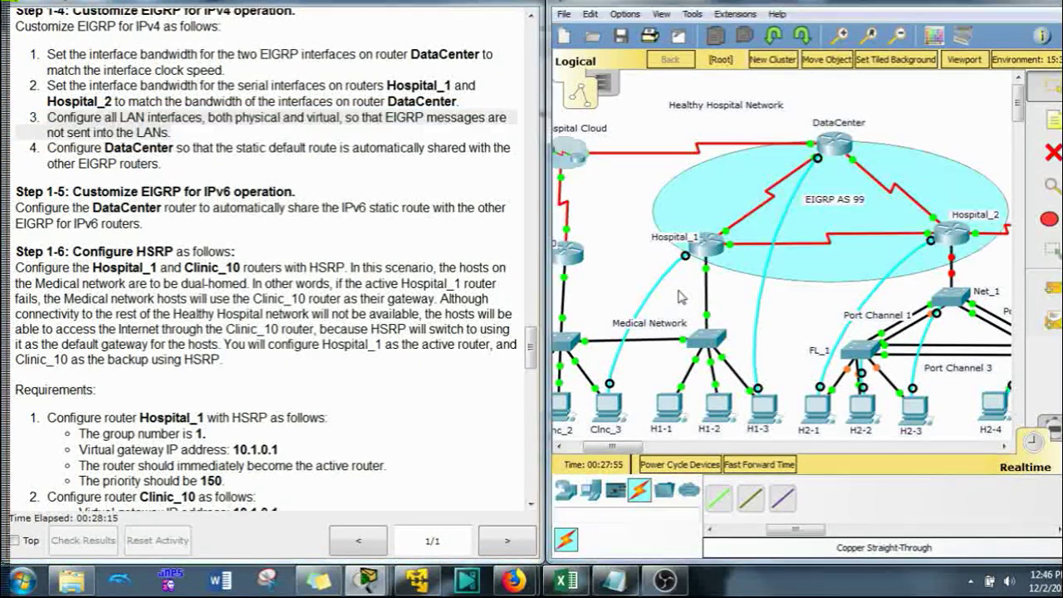
click(610, 407)
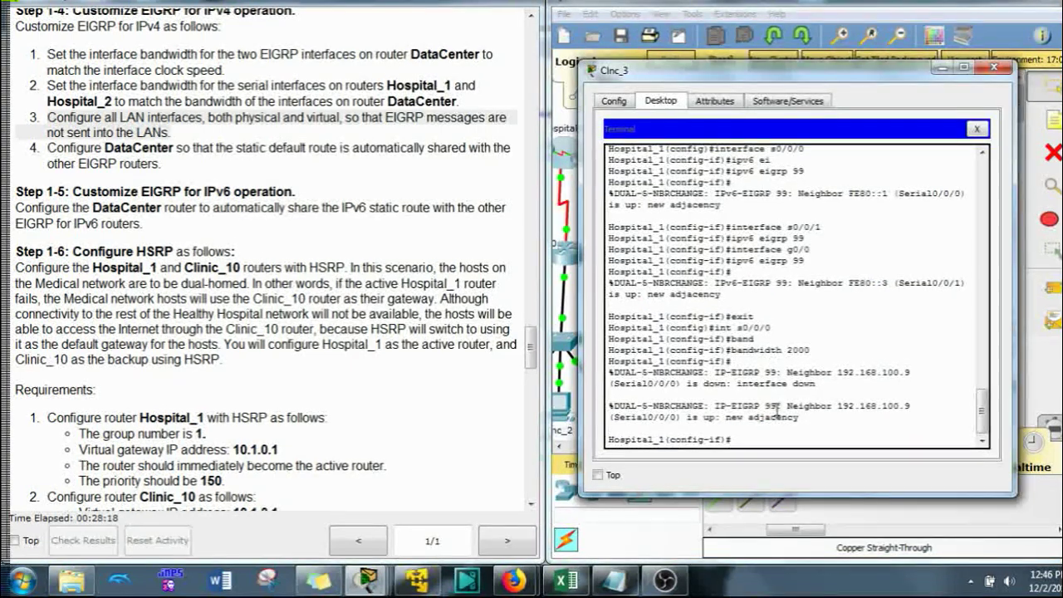
- On Hospital_1, make G0/0 passive under router eigrp 99 for IPv4
key(Return)
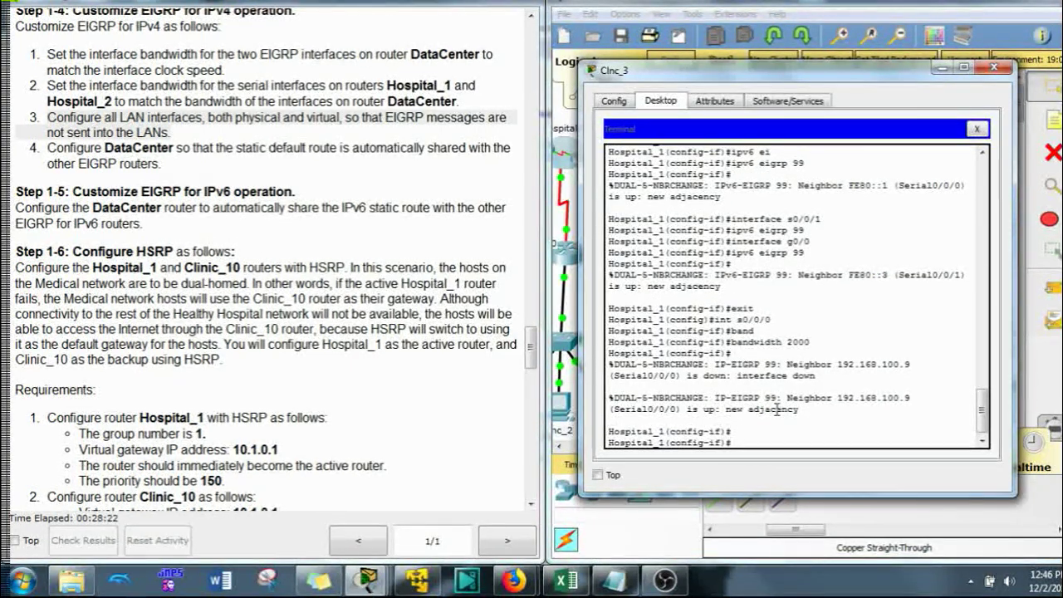
text(exit)
key(Return)
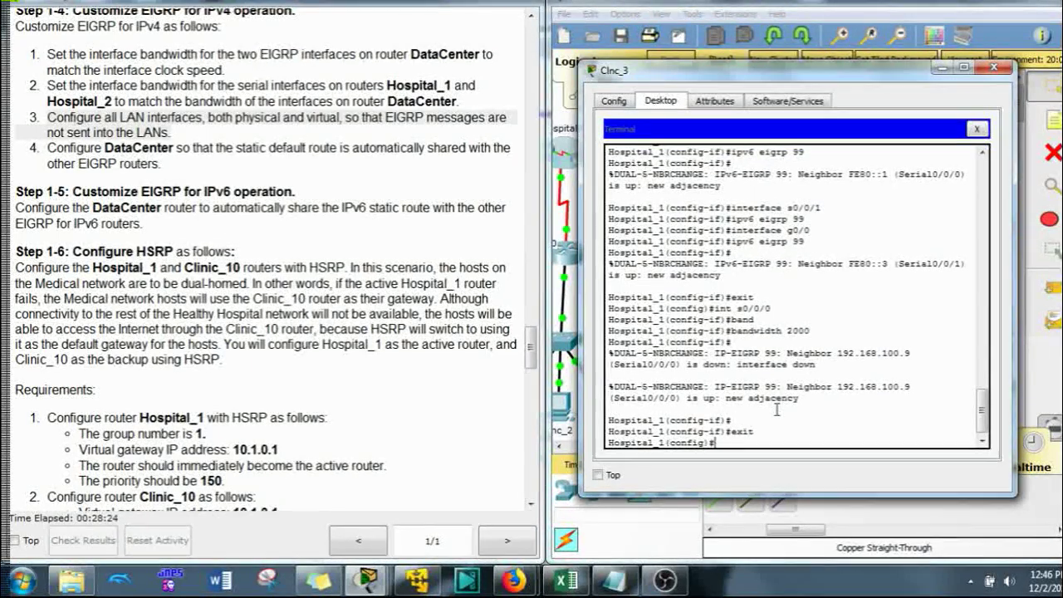
text(router )
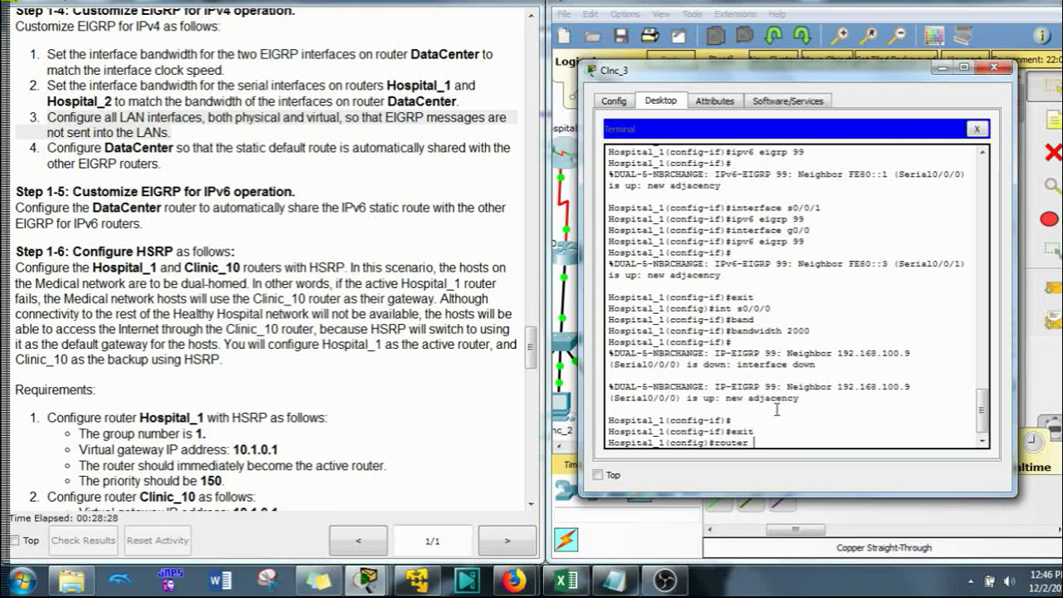
text(ei)
key(Tab)
text(99)
key(Return)
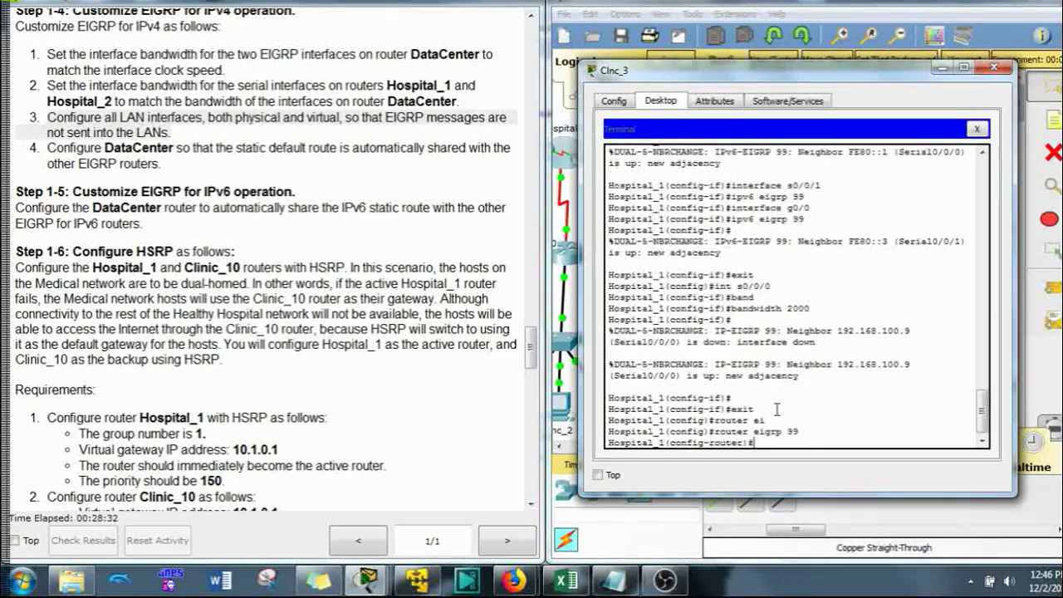
text(pass)
key(Tab)
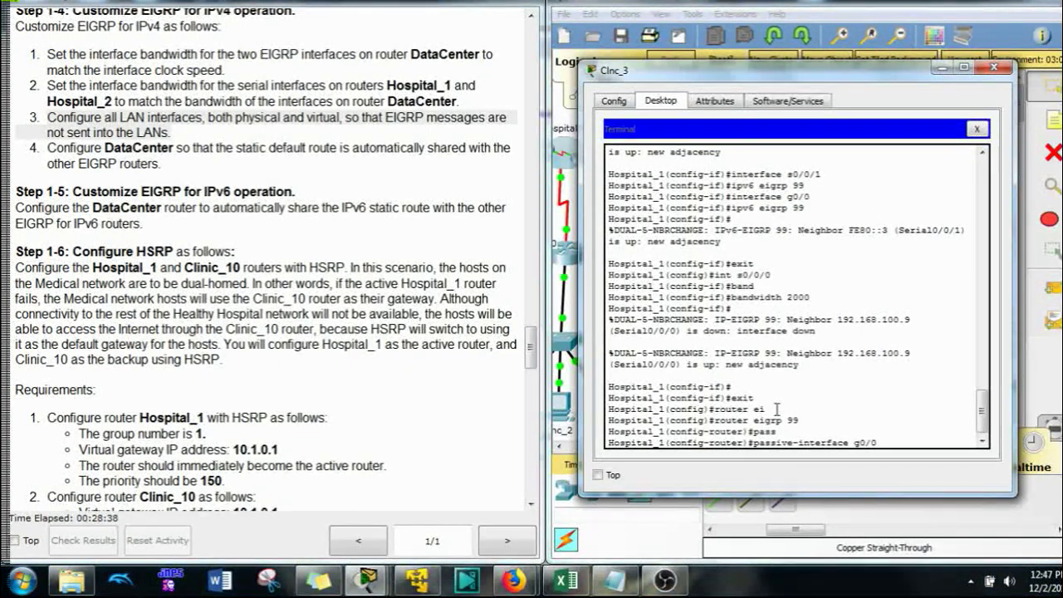
drag(852, 77, 406, 78)
click(711, 278)
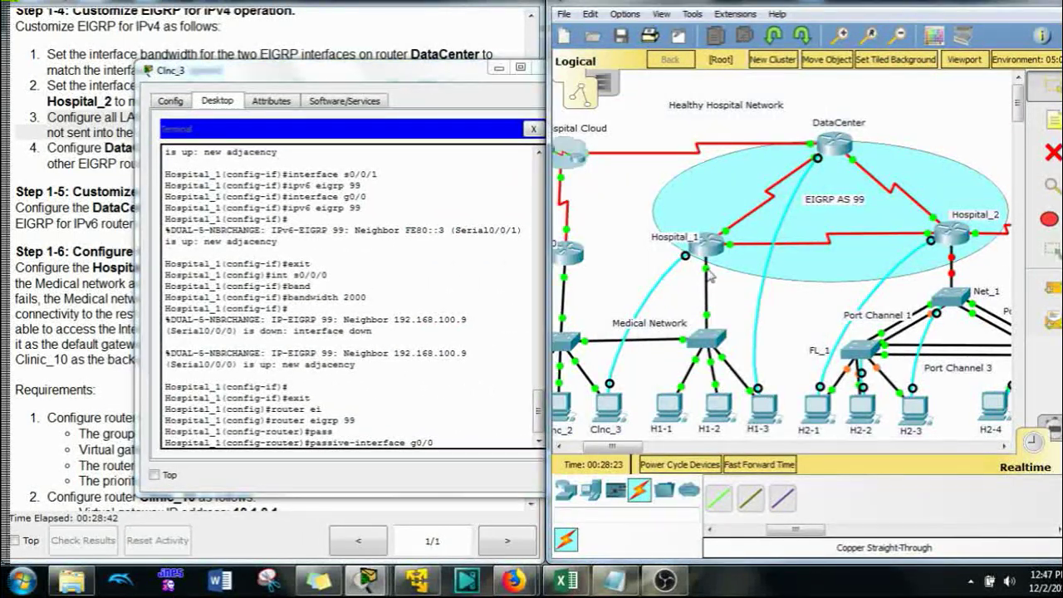
click(451, 441)
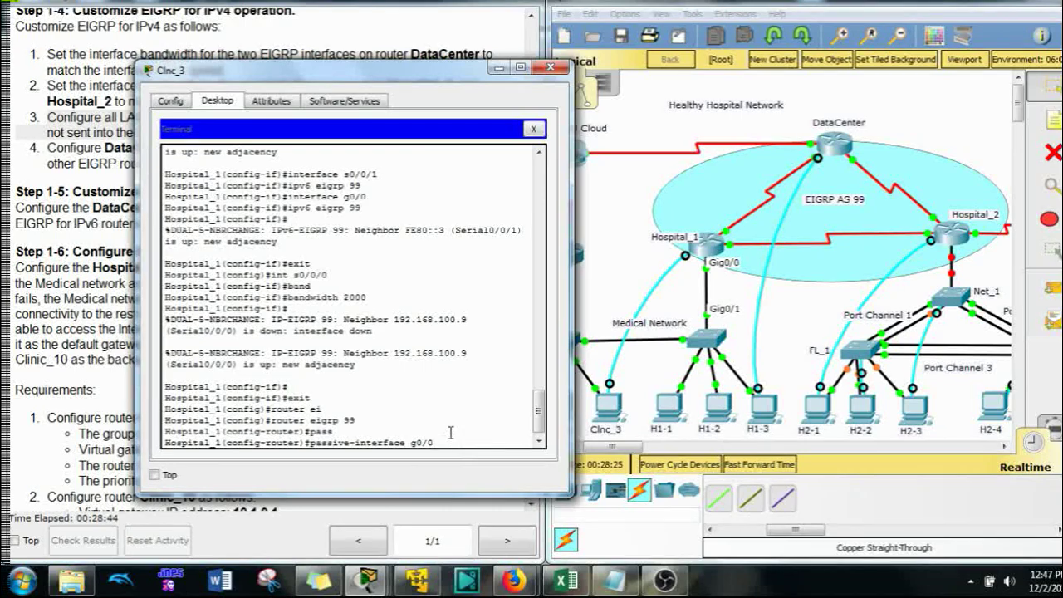
key(Return)
text(exit)
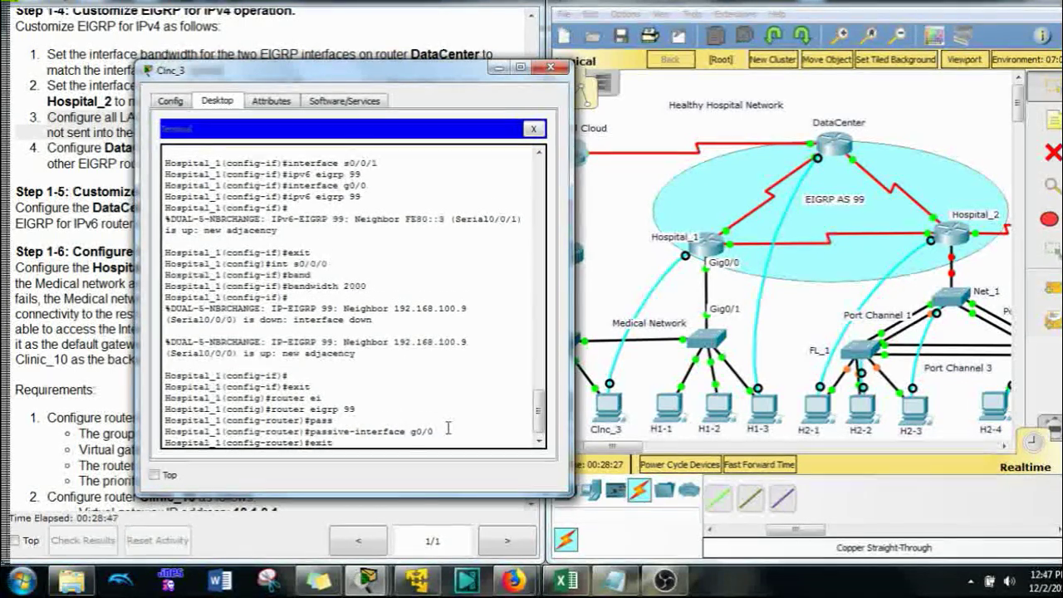
key(Return)
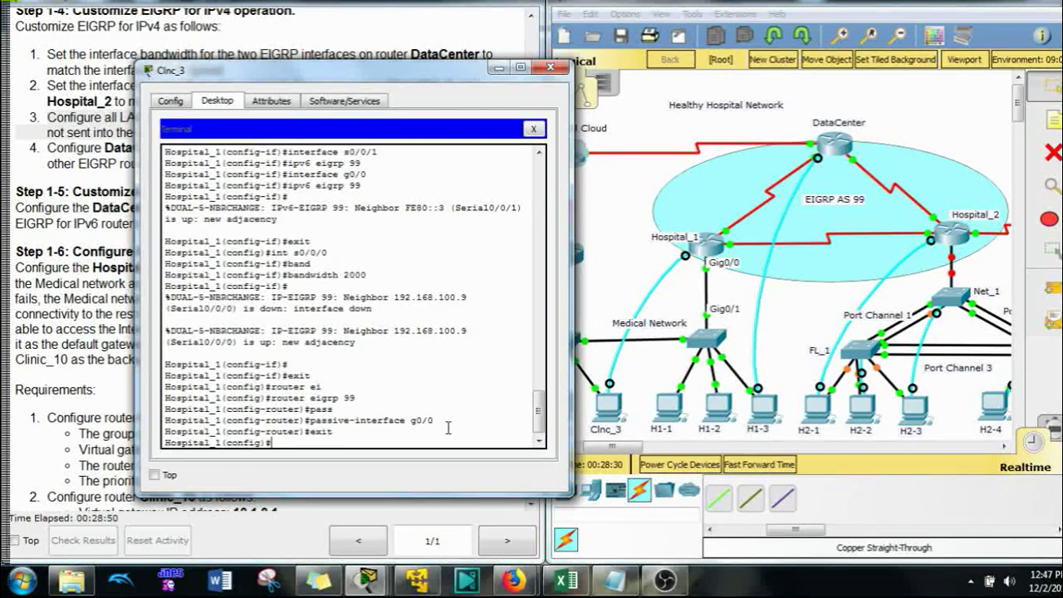
- Make G0/0 passive under ipv6 router eigrp 99 on Hospital_1
text(ipv)
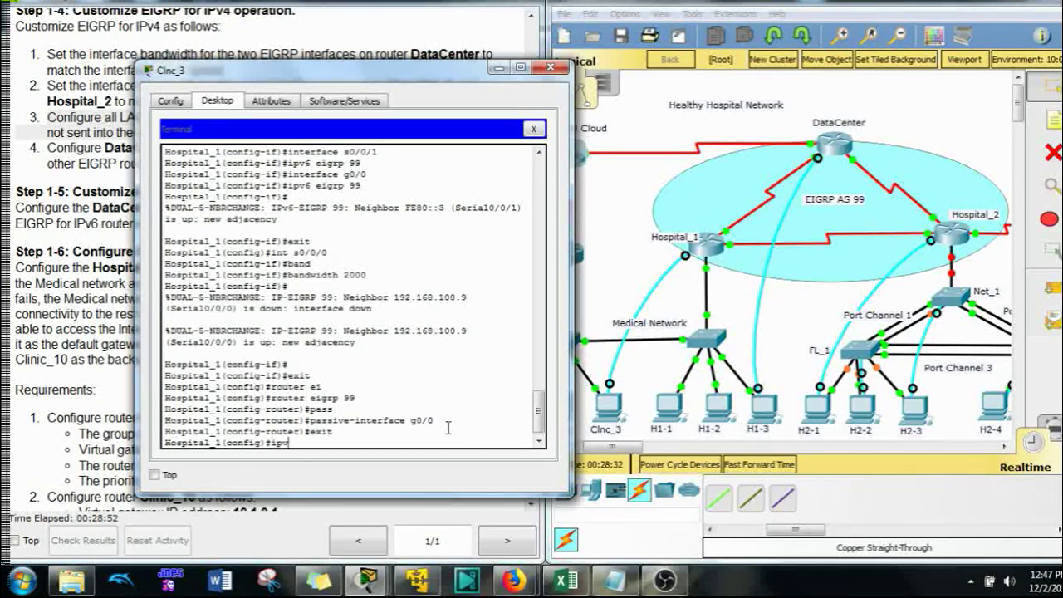
text(6 router ei)
key(Tab)
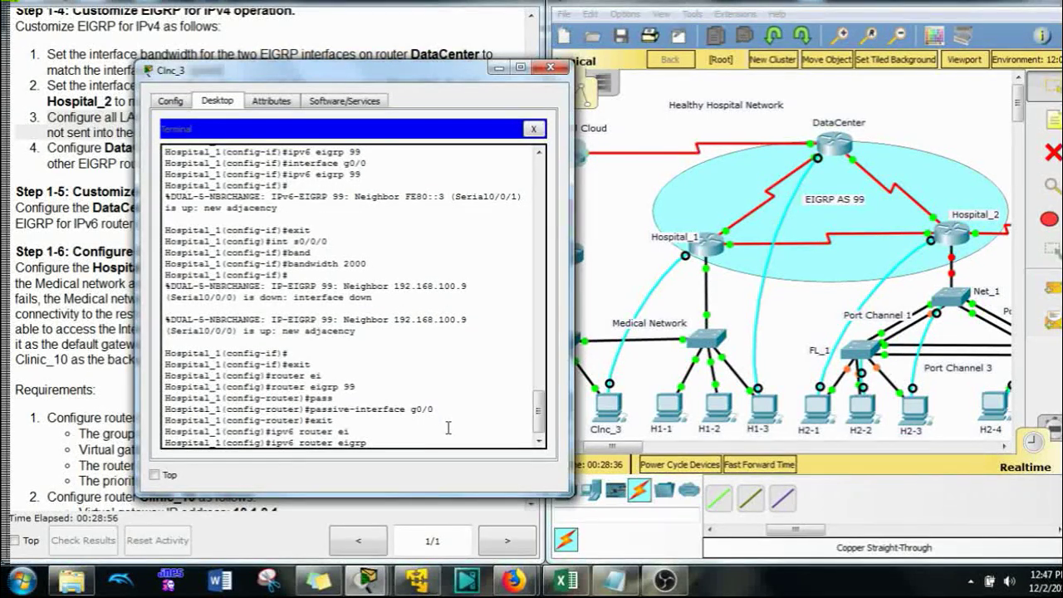
text(99)
key(Return)
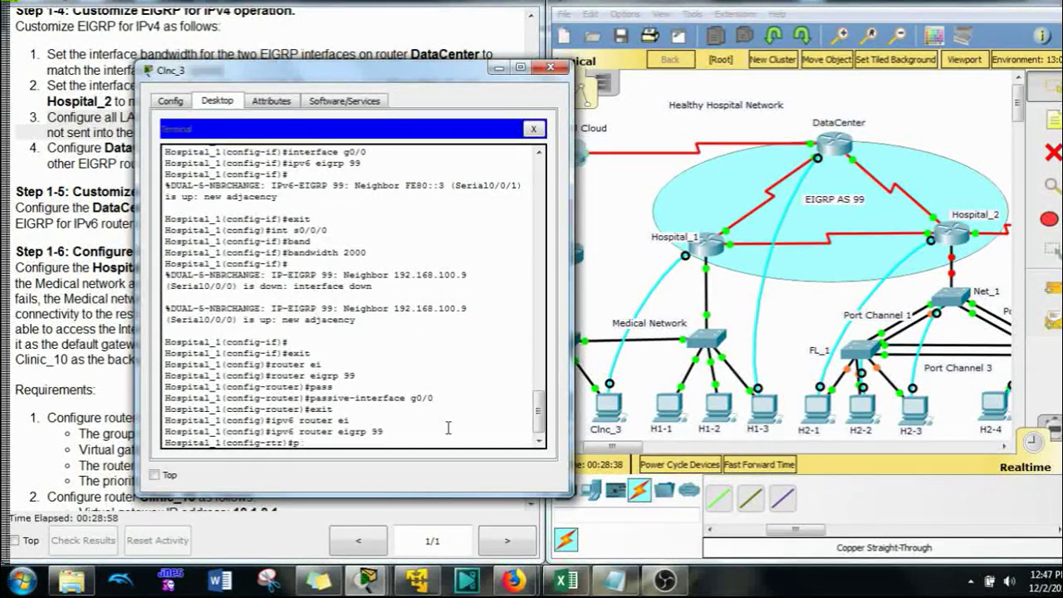
text(pas)
key(Tab)
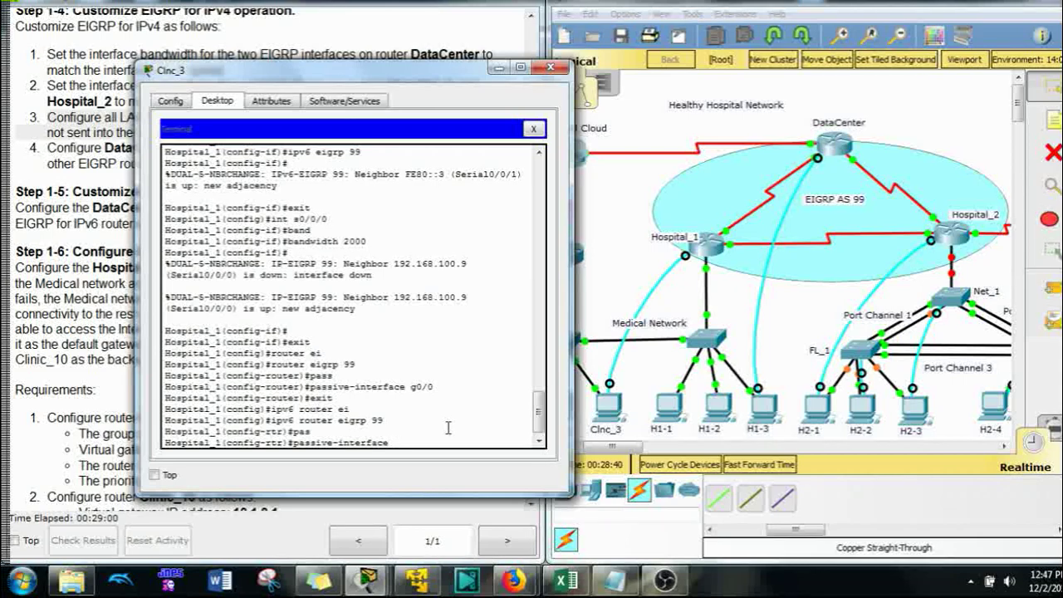
text(g0/0)
key(Return)
text(exit)
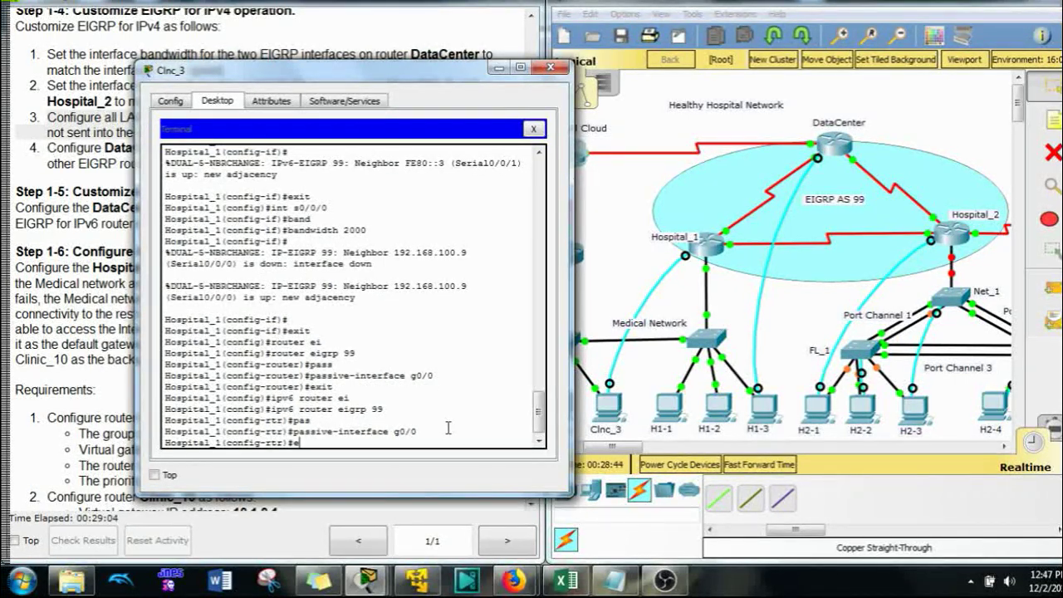
key(Return)
drag(382, 71, 780, 52)
- Switch to Hospital_2's console via H2-1 and enter router eigrp 99 configuration
click(953, 45)
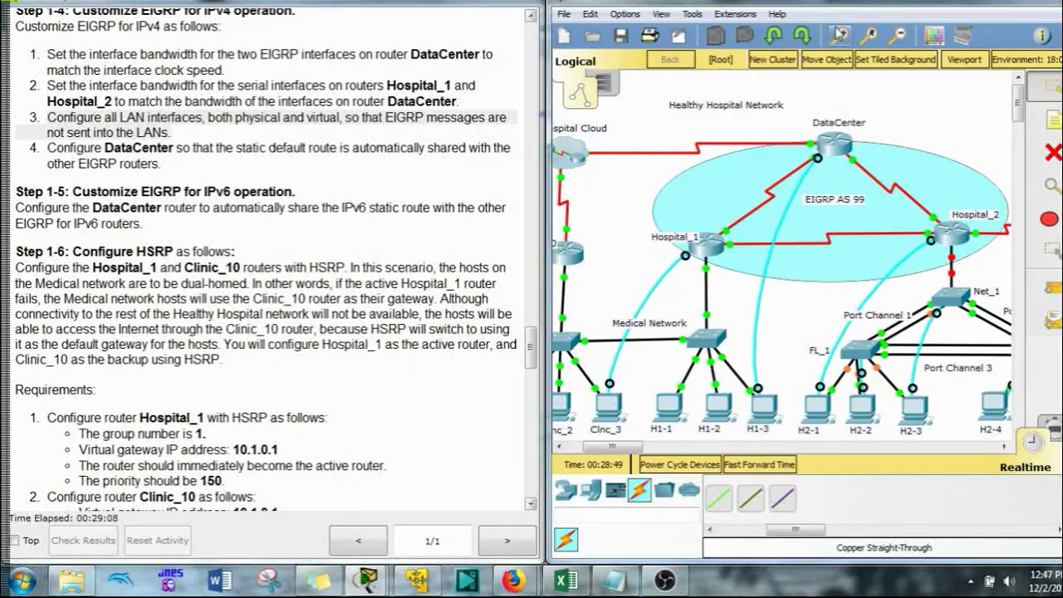
click(816, 410)
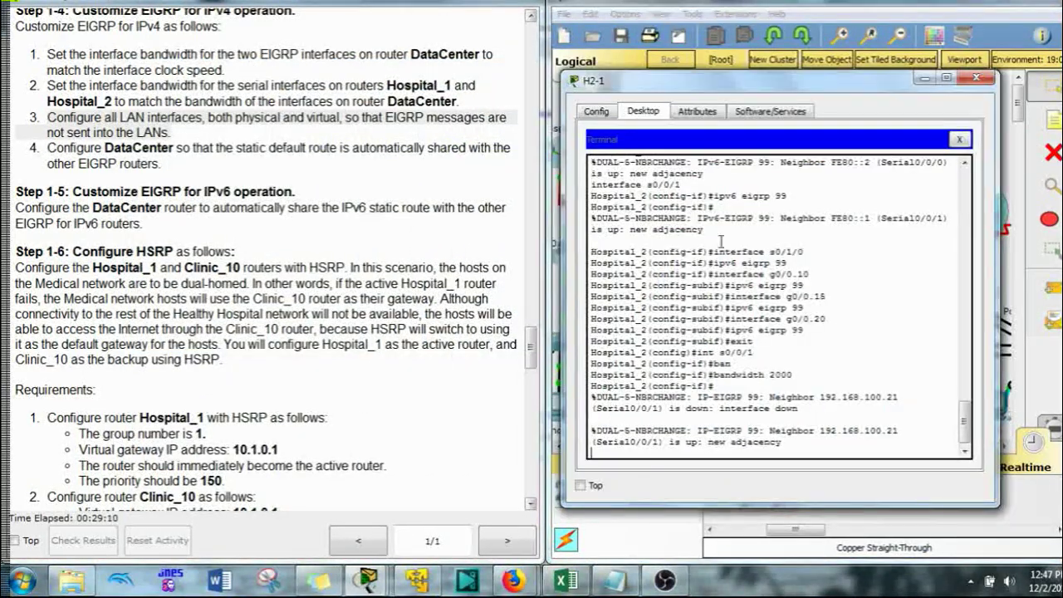
text(exit)
key(Return)
text(router ei)
key(Tab)
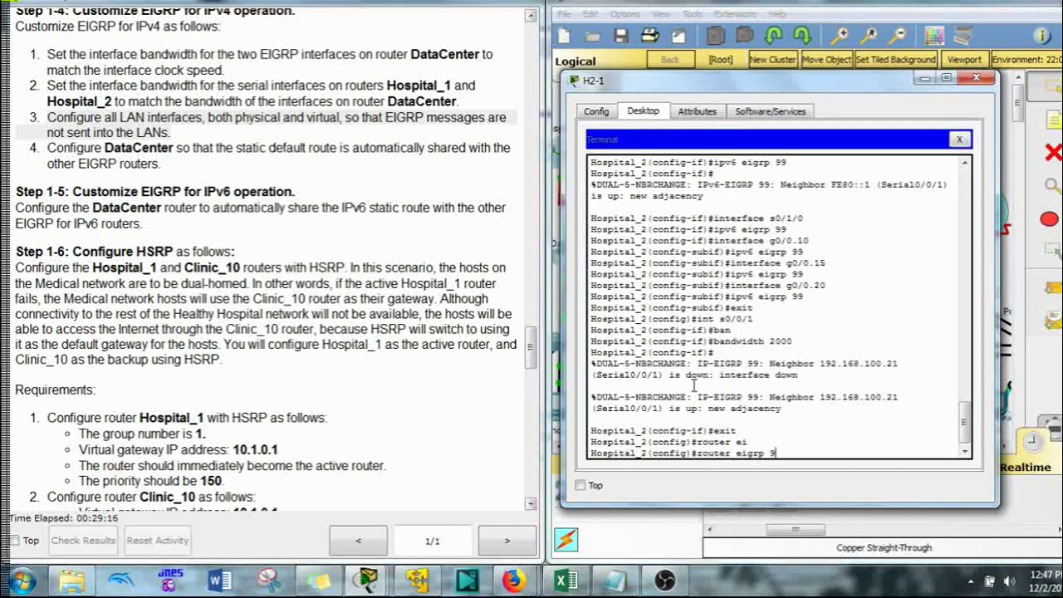
text(99)
key(Return)
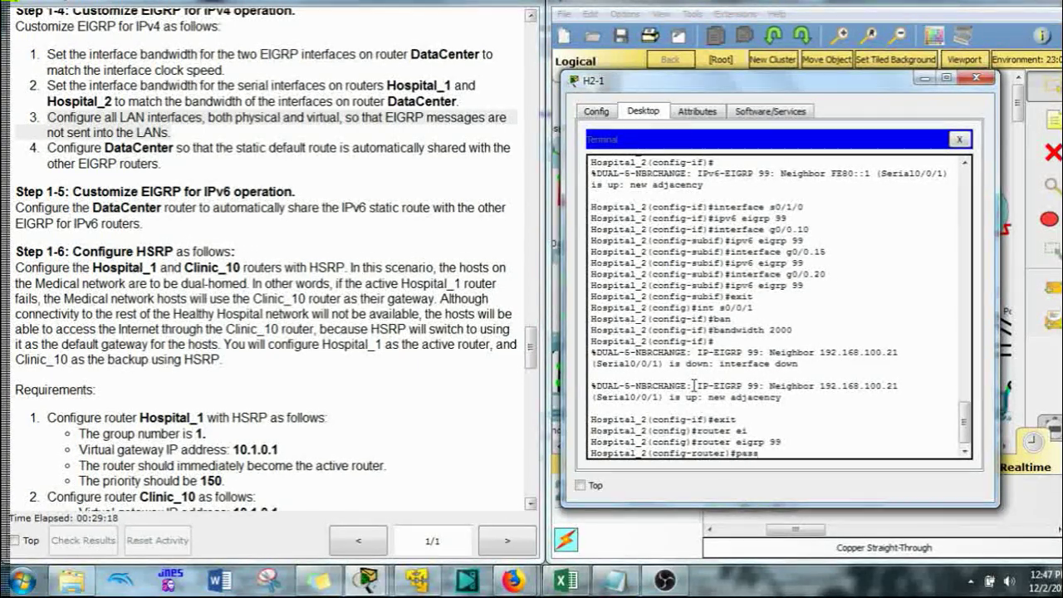
- Make G0/0.10, G0/0.15 and G0/0.20 passive for IPv4 EIGRP 99
text(pass)
key(Tab)
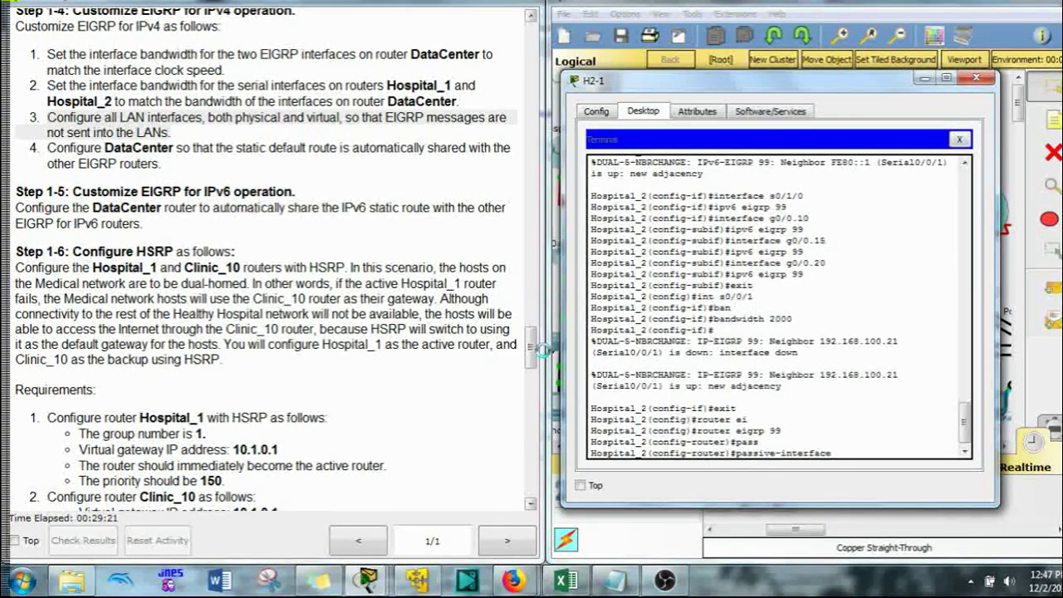
drag(536, 349, 532, 238)
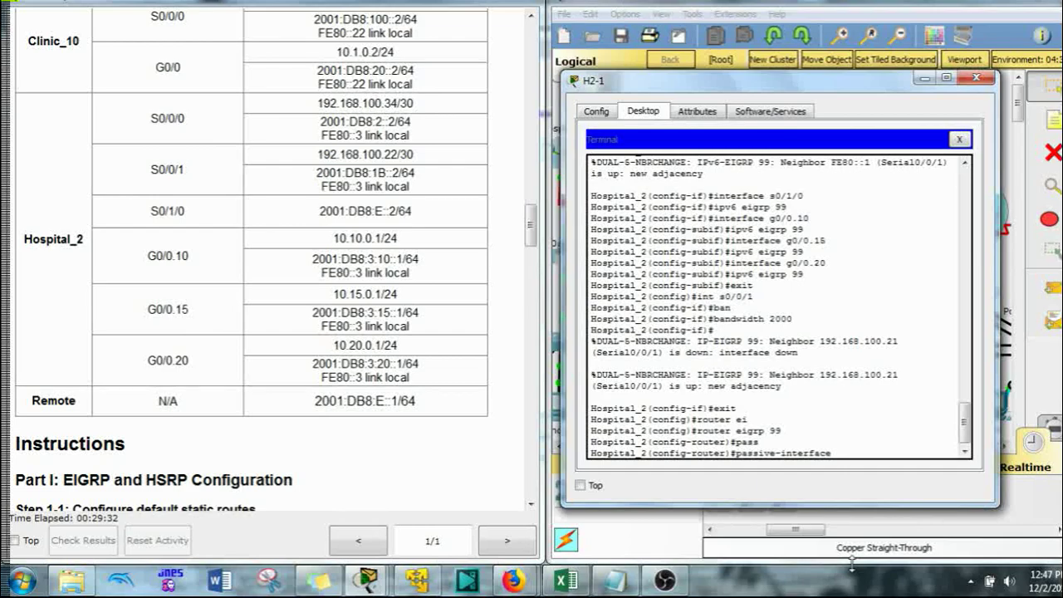
text(g0/0.10)
key(Return)
key(Up)
key(BackSpace)
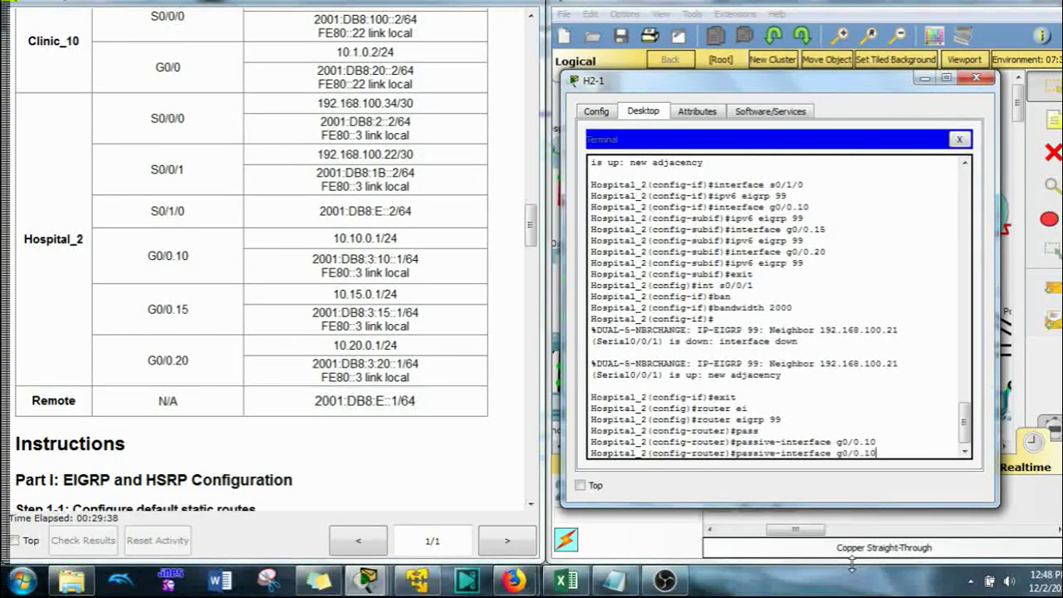
text(5)
key(Return)
key(Up)
key(BackSpace)
key(BackSpace)
text(2)
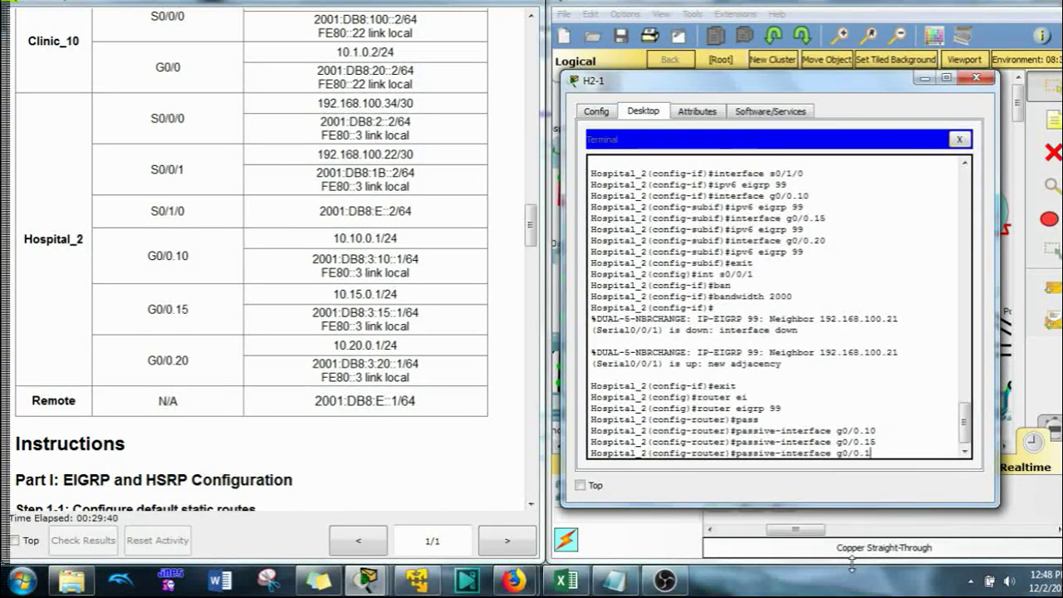
text(0)
key(Return)
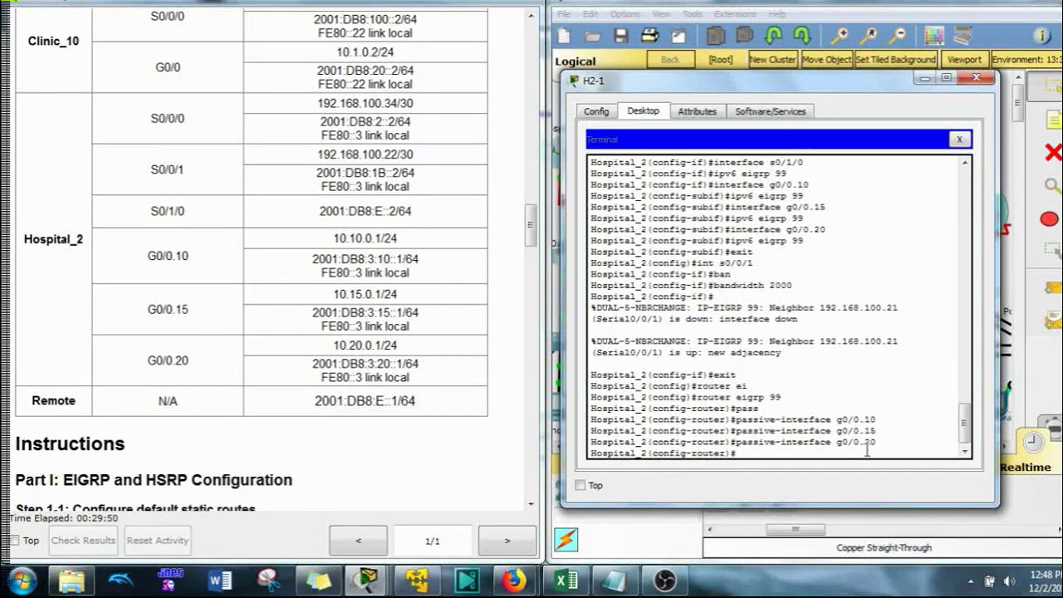
text(do show run)
- Review Hospital_2's running configuration with do show run
key(Return)
key(space)
key(space)
scroll(756, 388, up, 2)
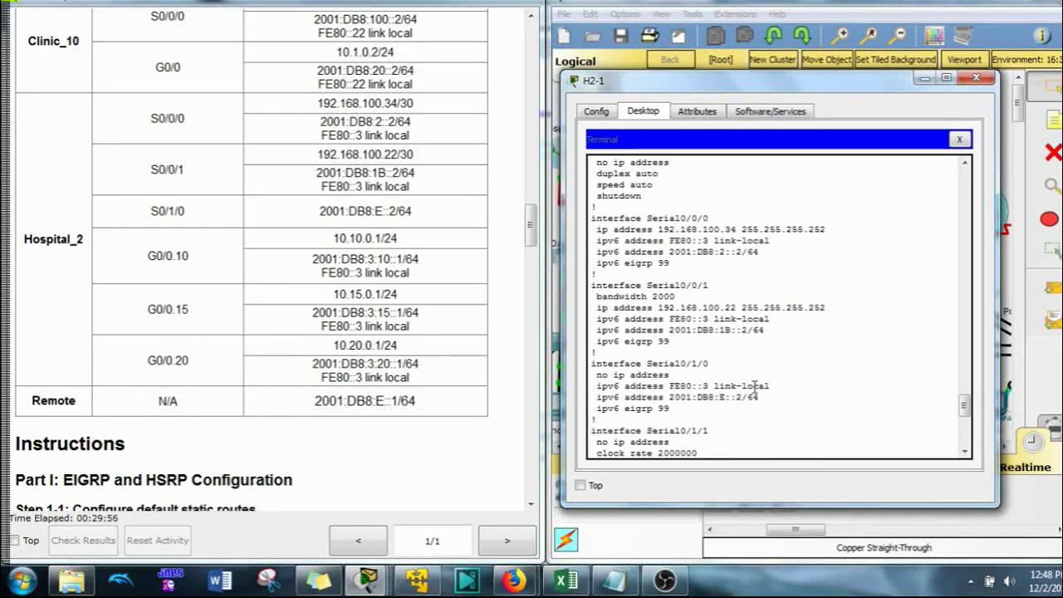
scroll(756, 387, up, 3)
drag(595, 236, 584, 203)
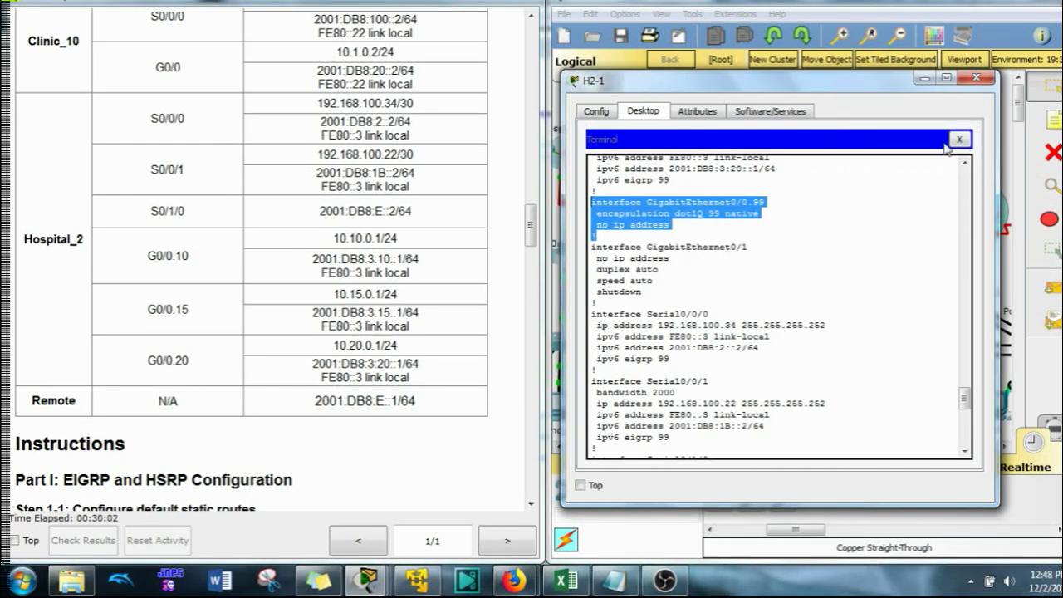
scroll(810, 268, down, 10)
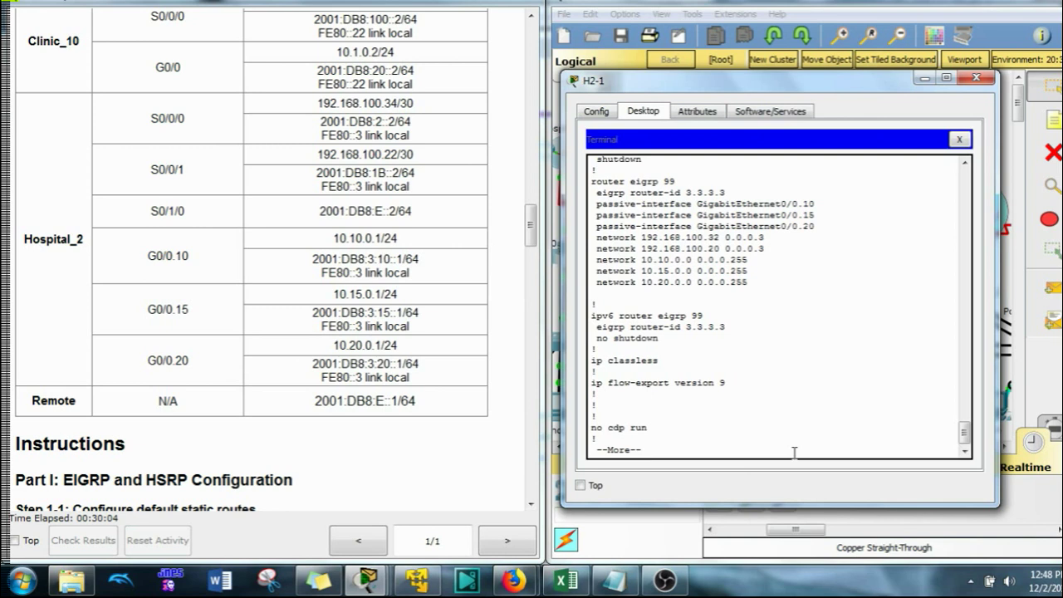
- Make G0/0.99 passive for IPv4 EIGRP 99 and leave router configuration
text(qpassive-interface g0/0.20)
key(BackSpace)
key(BackSpace)
text(99)
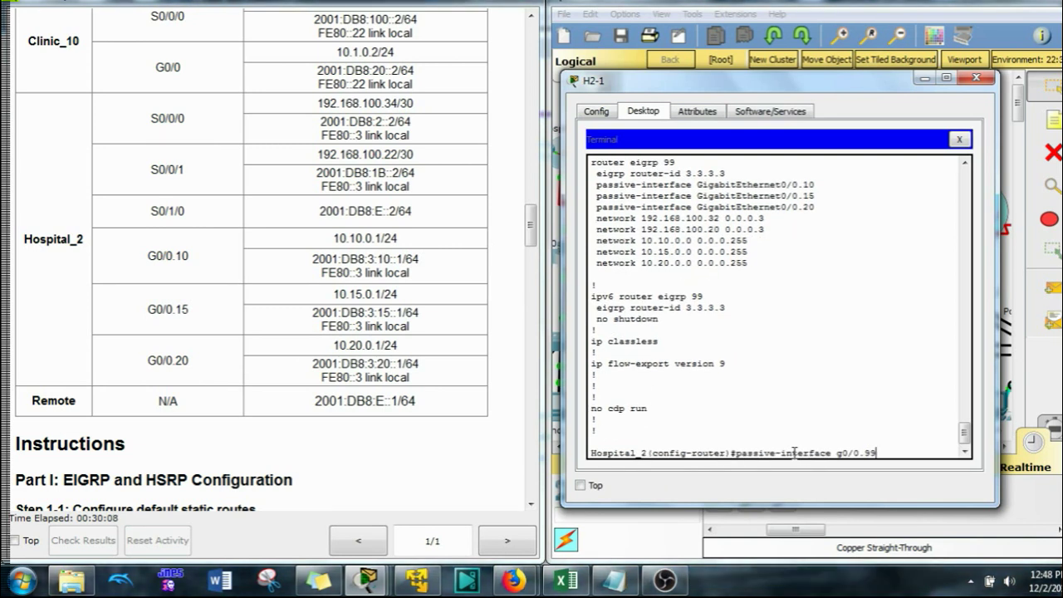
key(Return)
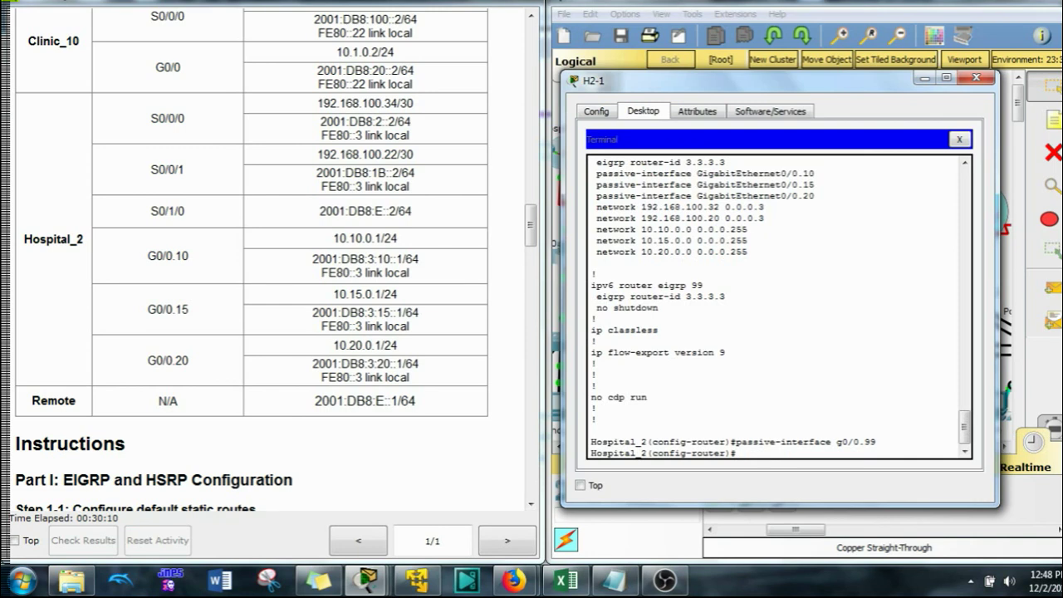
text(exit)
key(Return)
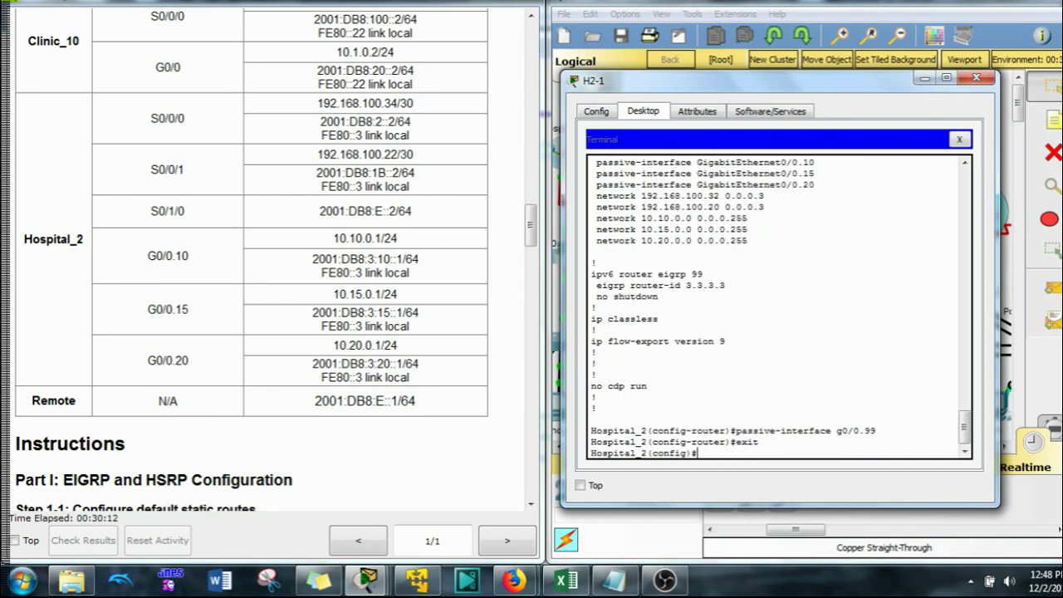
text(ipv6 rouet)
- Enter ipv6 router eigrp 99 on Hospital_2 and make G0/0.10 passive
key(BackSpace)
text(ter ei)
key(Tab)
text(99)
key(Return)
text(do show run)
key(BackSpace)
key(BackSpace)
key(BackSpace)
key(BackSpace)
key(BackSpace)
key(BackSpace)
key(BackSpace)
key(BackSpace)
key(BackSpace)
key(BackSpace)
key(BackSpace)
text(passive-interface g0/0.20)
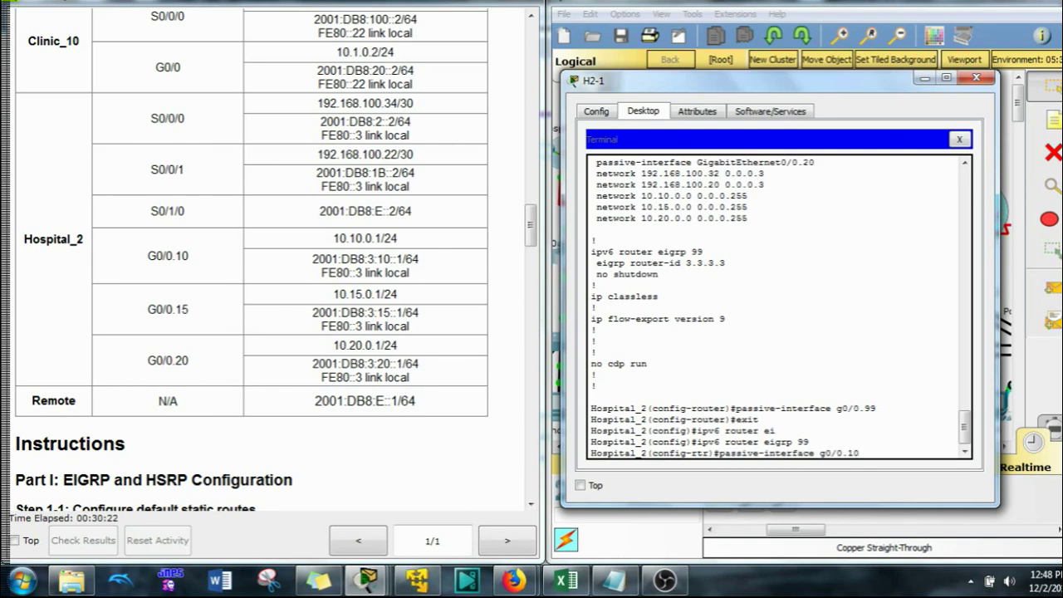
key(Return)
- Make G0/0.15, G0/0.20 and G0/0.99 passive for IPv6 EIGRP 99
key(Up)
key(BackSpace)
key(BackSpace)
text(20)
key(Return)
key(Up)
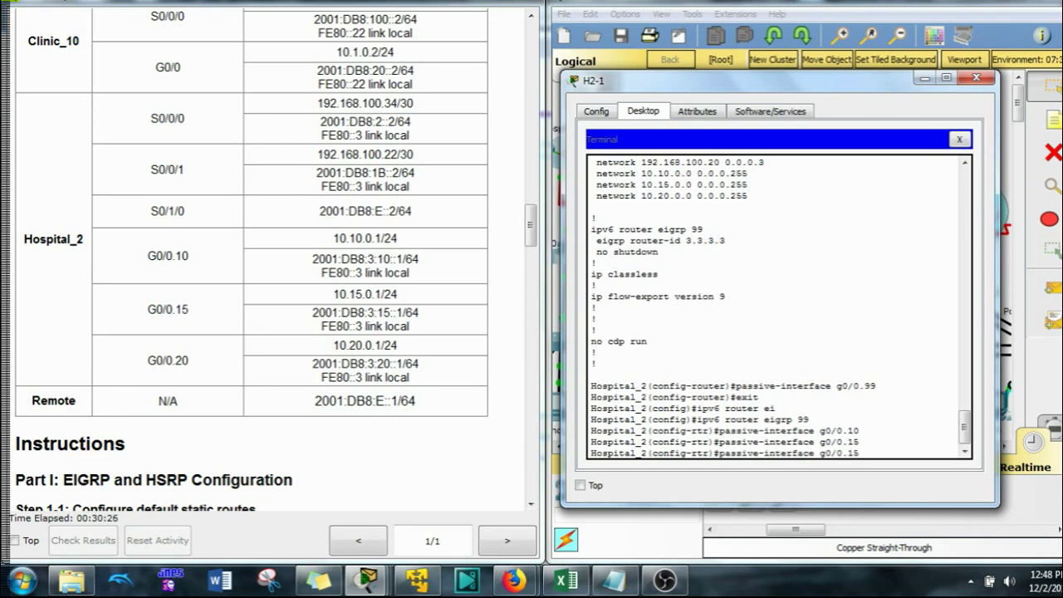
key(BackSpace)
key(BackSpace)
text(20)
key(Return)
key(Up)
key(Up)
key(Up)
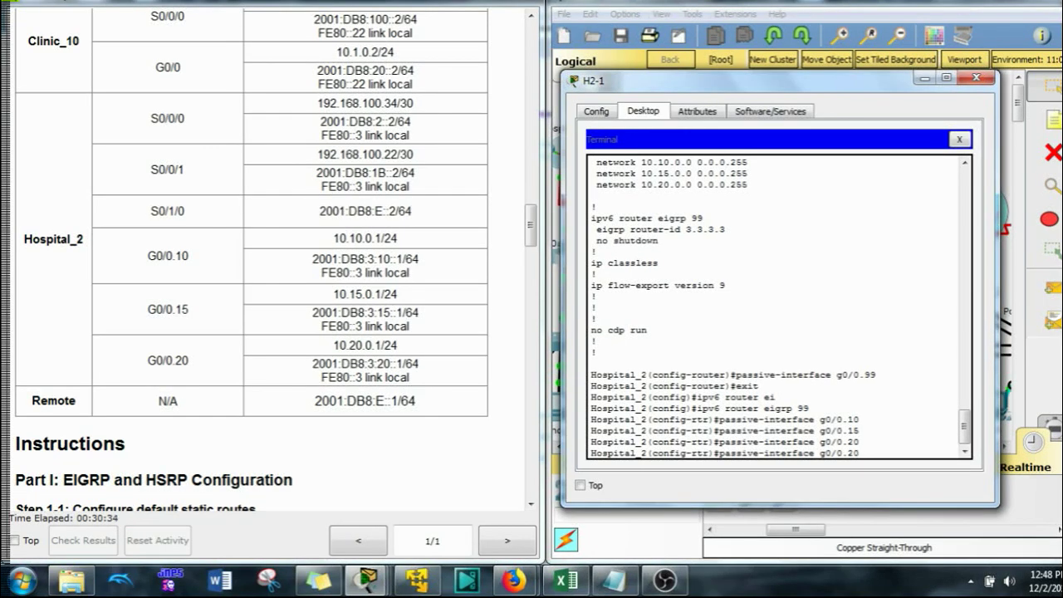
key(Down)
key(Up)
key(Up)
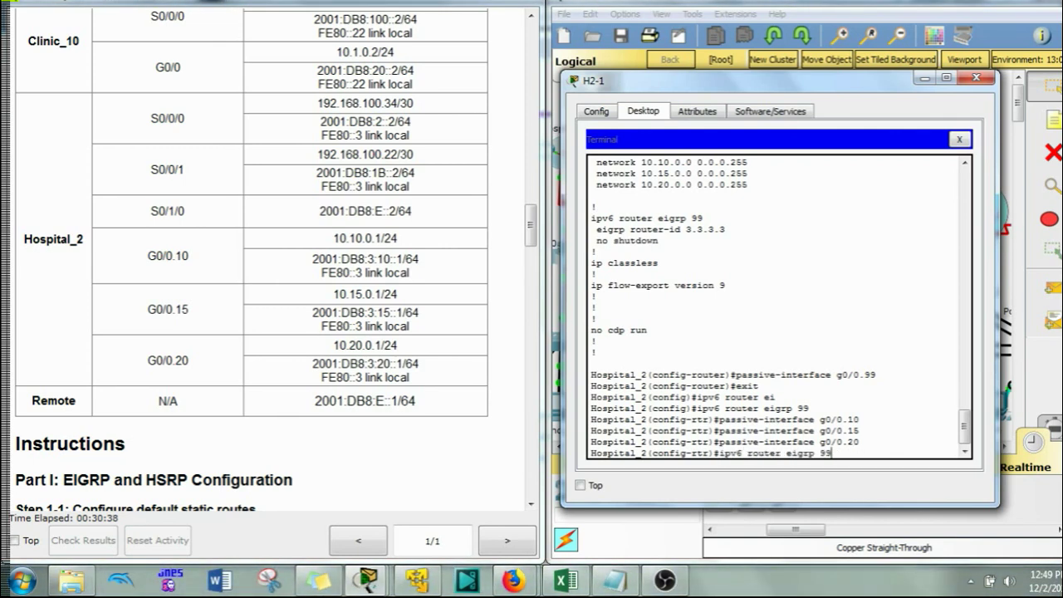
key(Return)
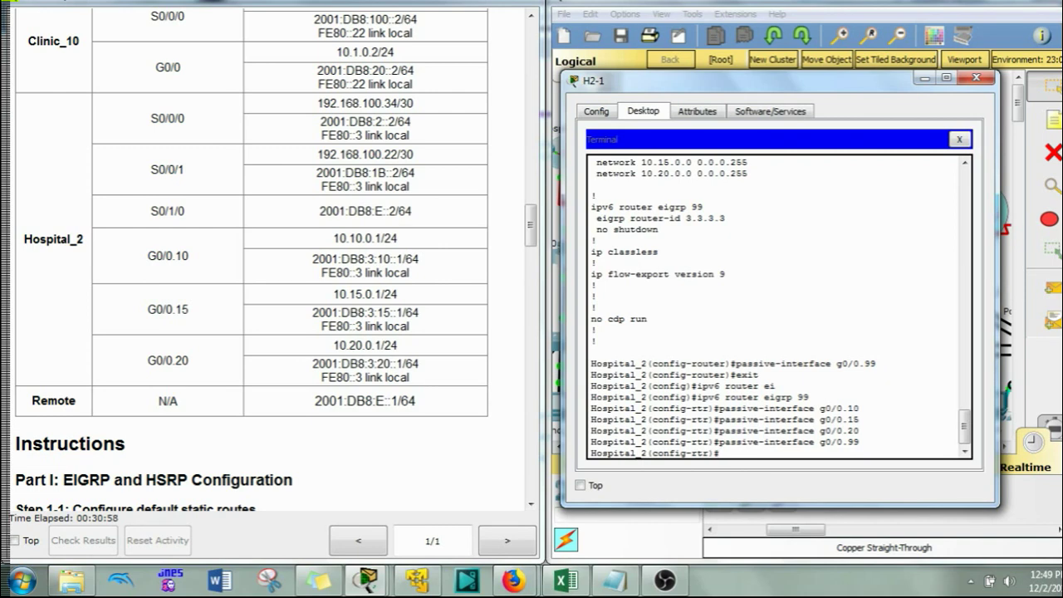
- Close the Hospital_2 console and scroll the instructions to the HSRP step for Hospital_1 and Clinic_10
click(977, 77)
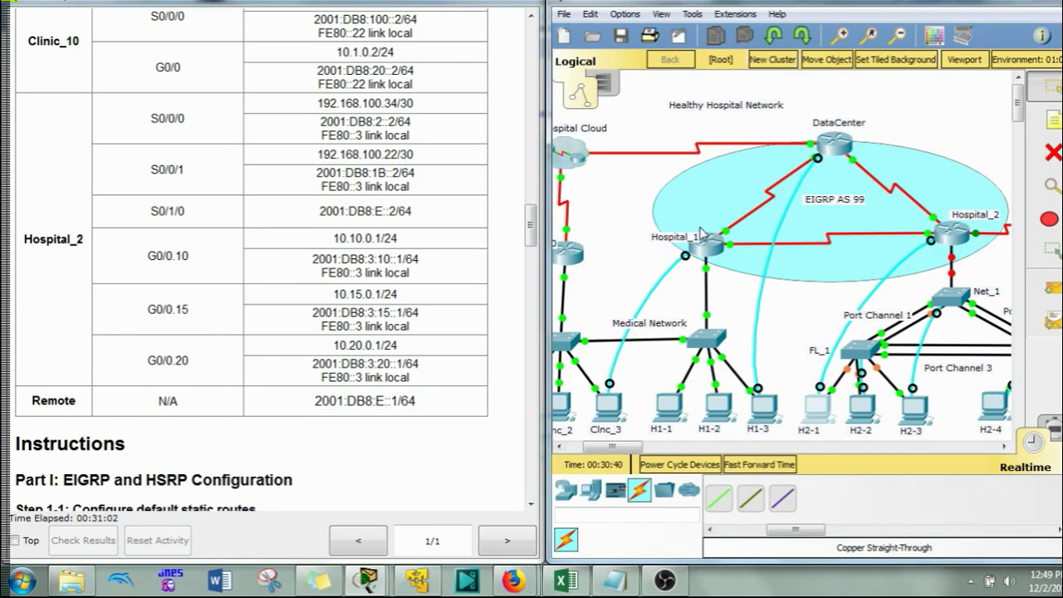
scroll(255, 438, down, 8)
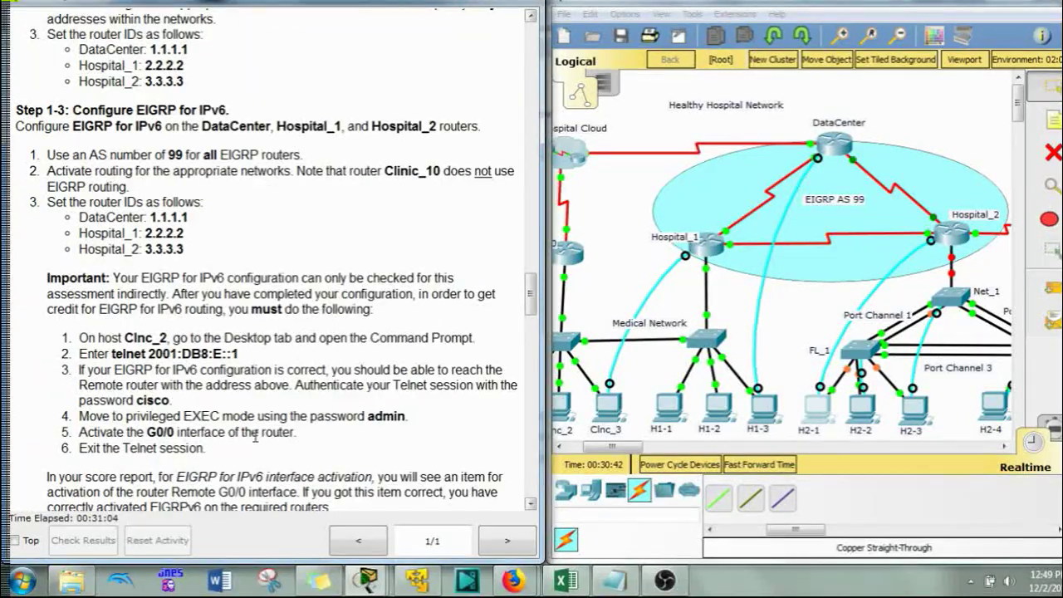
scroll(151, 363, down, 8)
scroll(151, 363, down, 4)
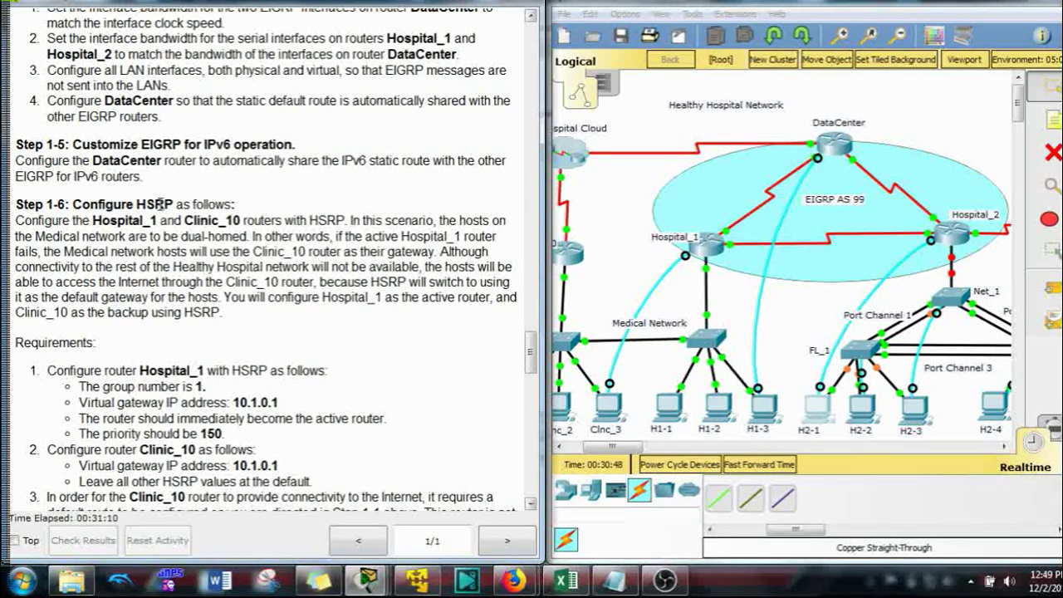
drag(176, 204, 135, 205)
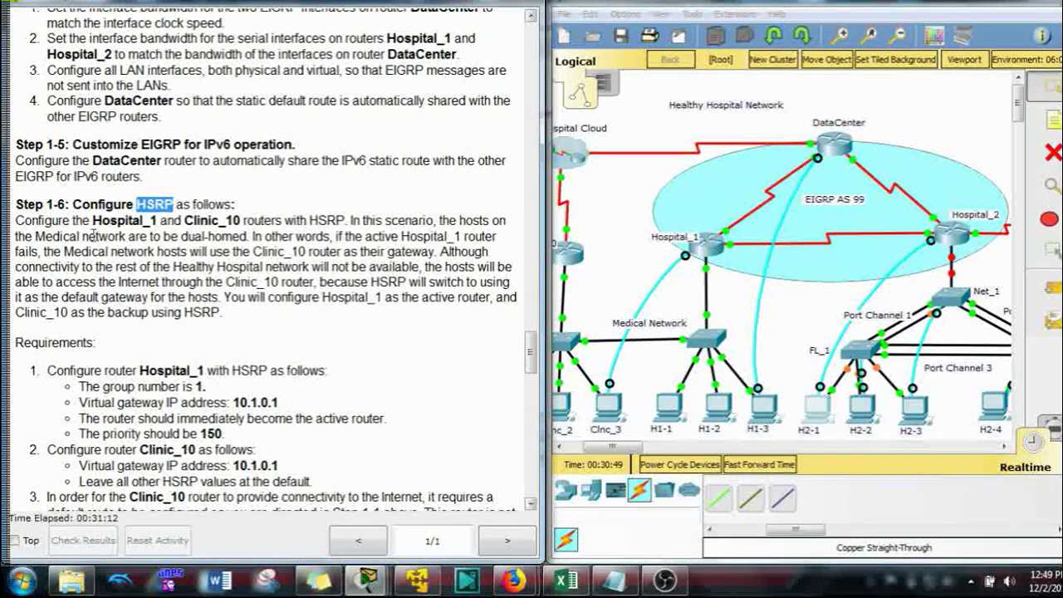
double_click(124, 220)
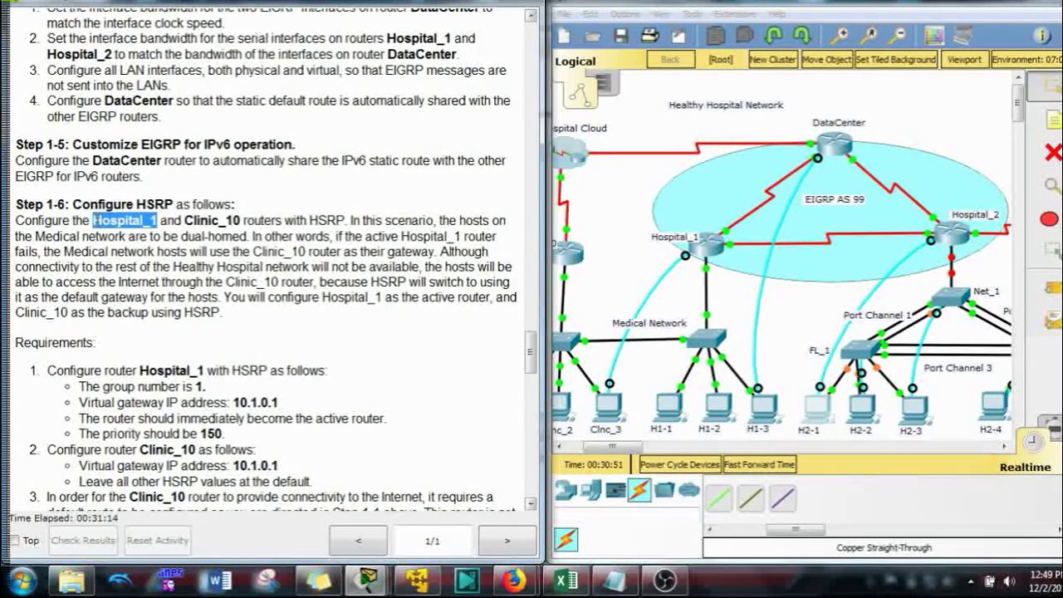
drag(186, 220, 241, 220)
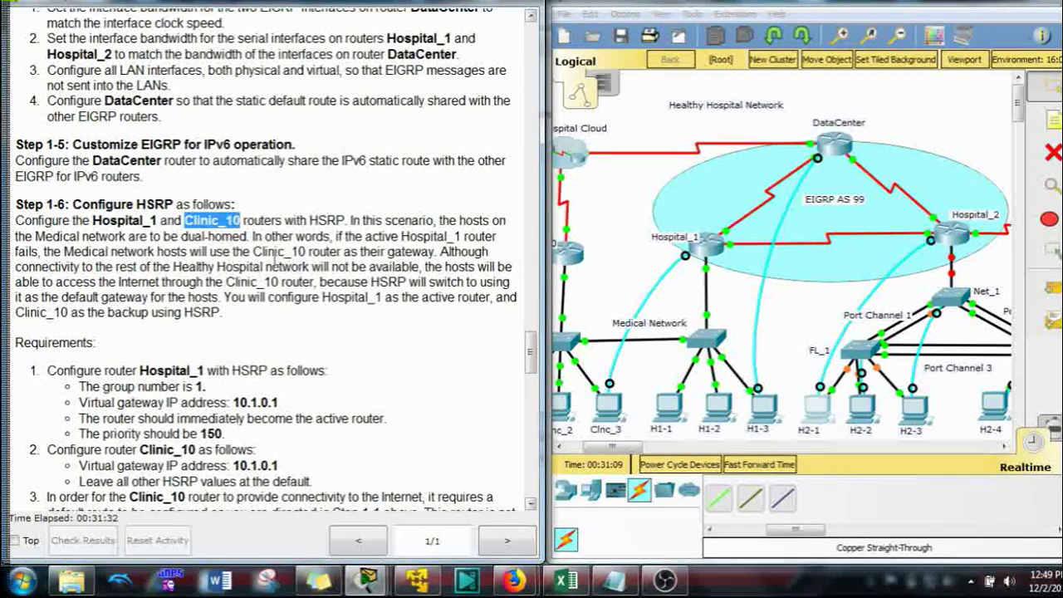
- Open the Clnc_3 terminal connected to Hospital_1's console
drag(612, 446, 598, 446)
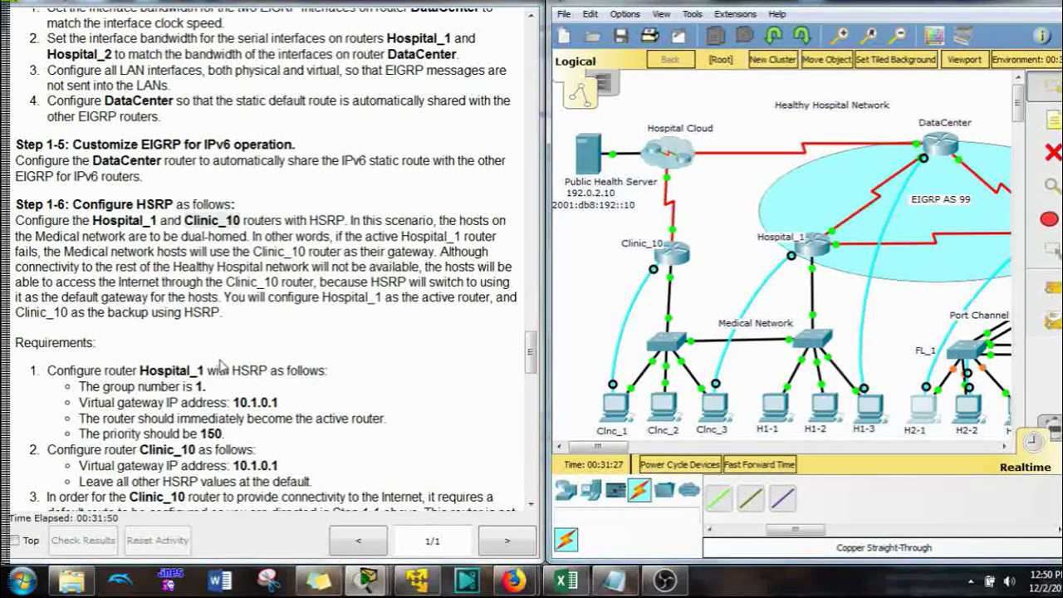
scroll(156, 260, down, 3)
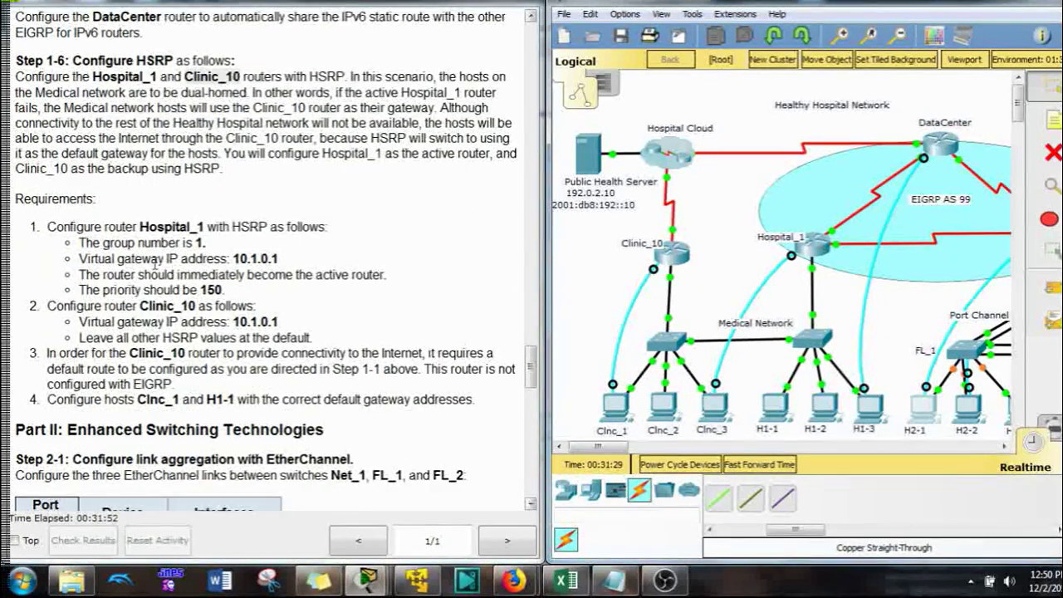
click(716, 407)
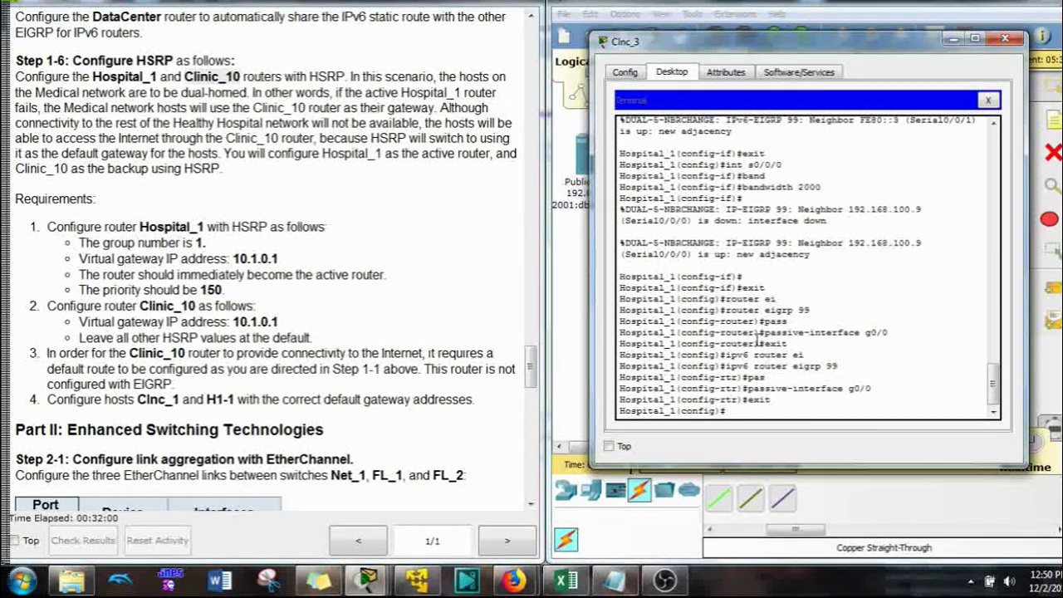
- Enter interface G0/0 configuration on Hospital_1
drag(766, 48, 290, 34)
click(814, 279)
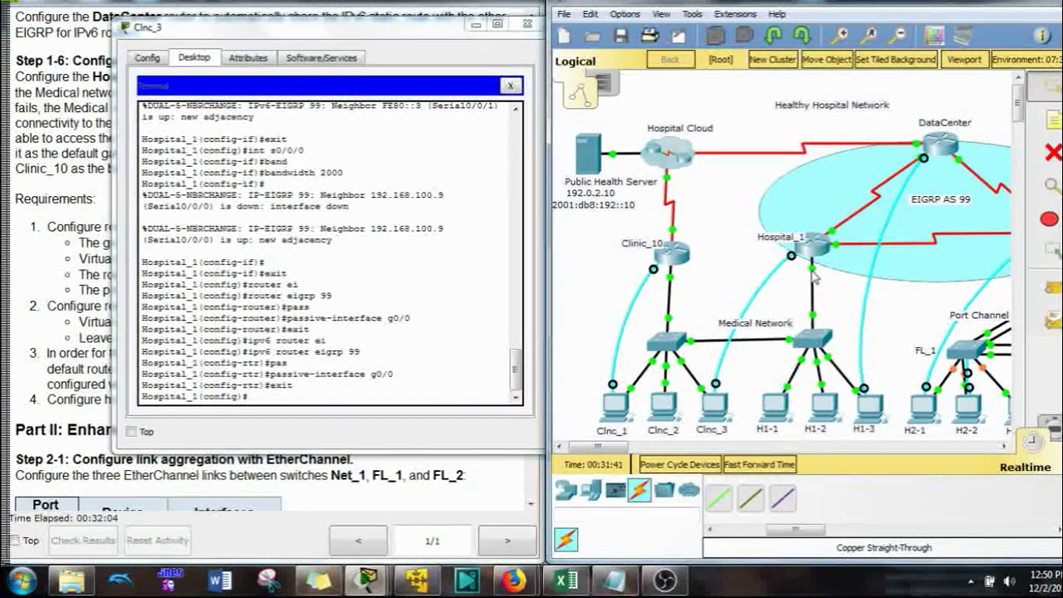
click(343, 451)
text(int g0/0)
key(Return)
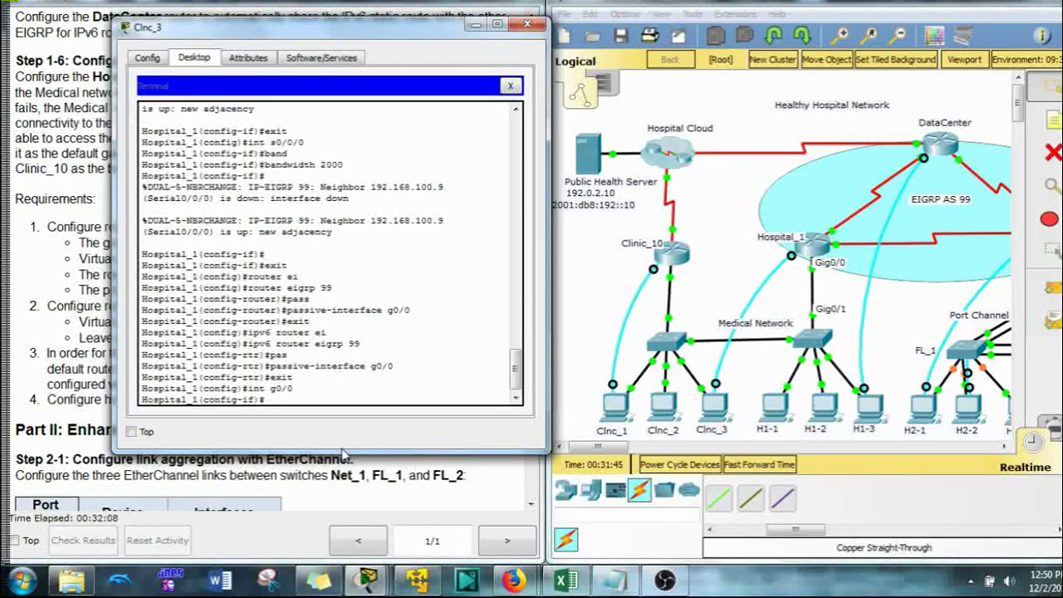
- Set HSRP group 1 virtual IP 10.1.0.1 on G0/0
text(stand)
key(Tab)
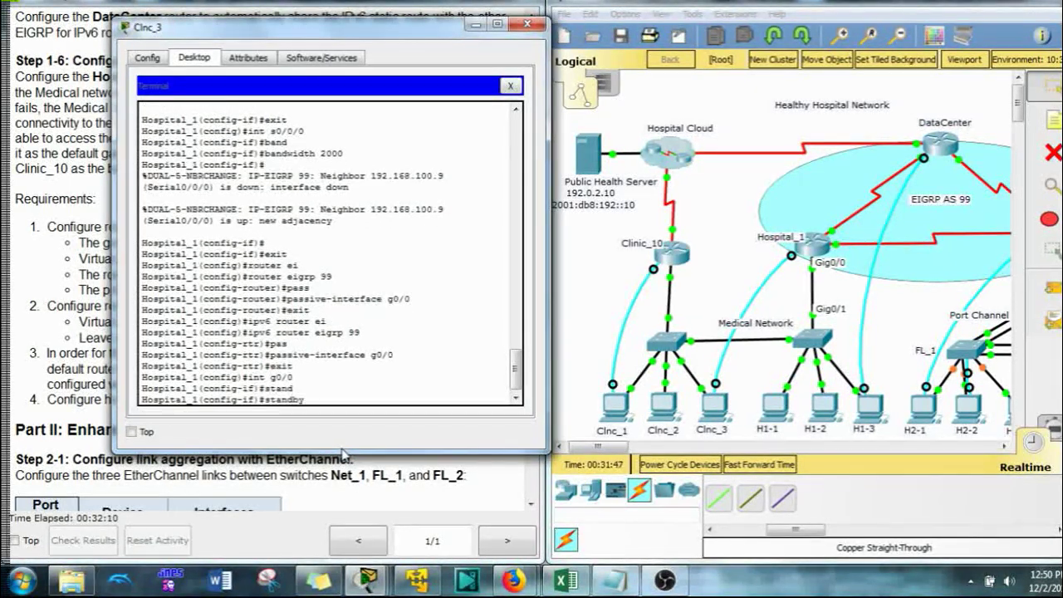
drag(341, 36, 782, 34)
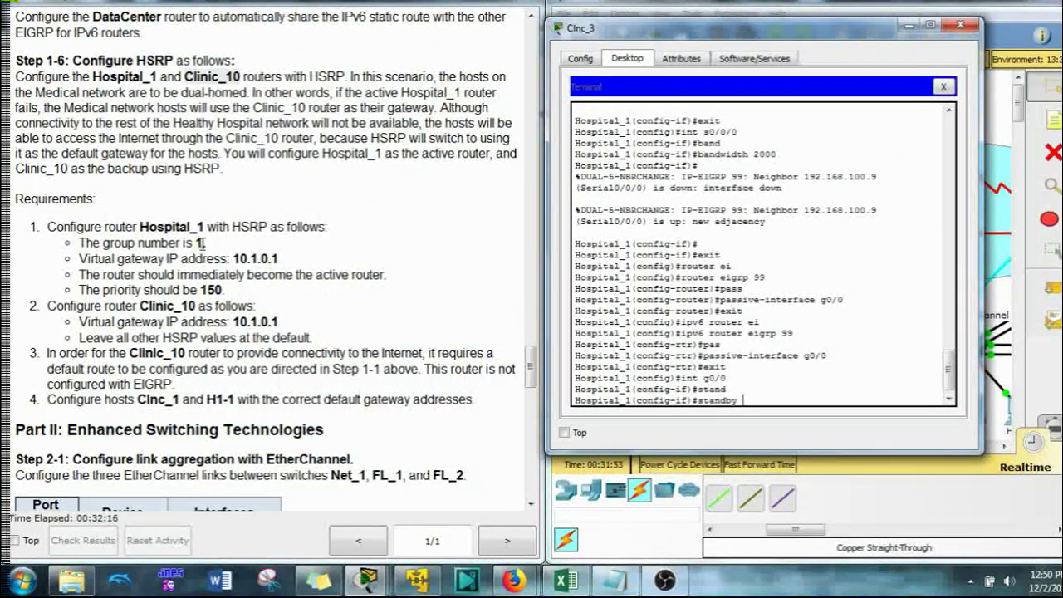
double_click(200, 243)
click(768, 440)
text(1 ip)
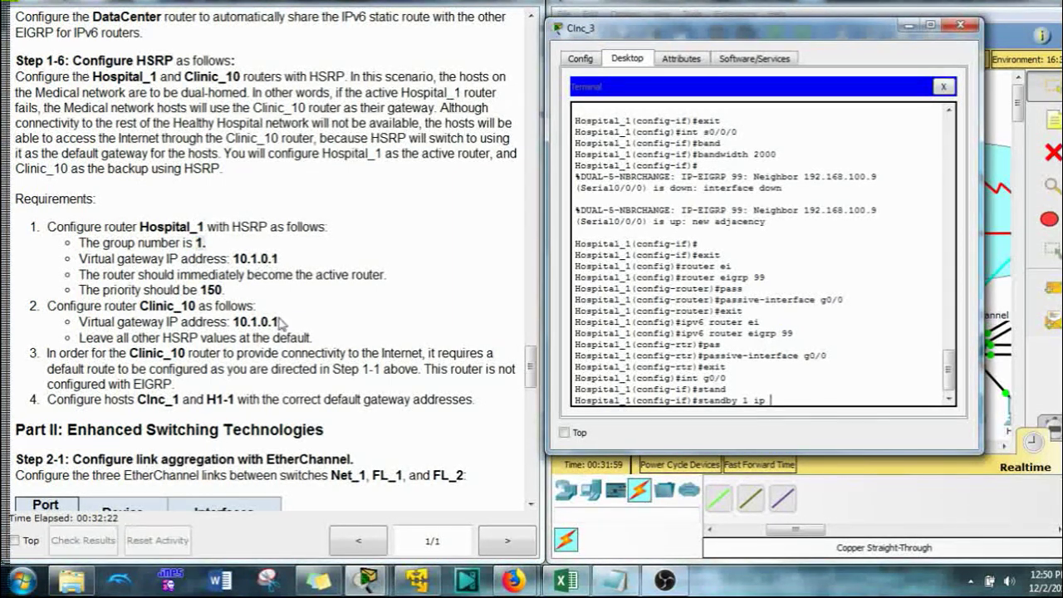
text( 10.)
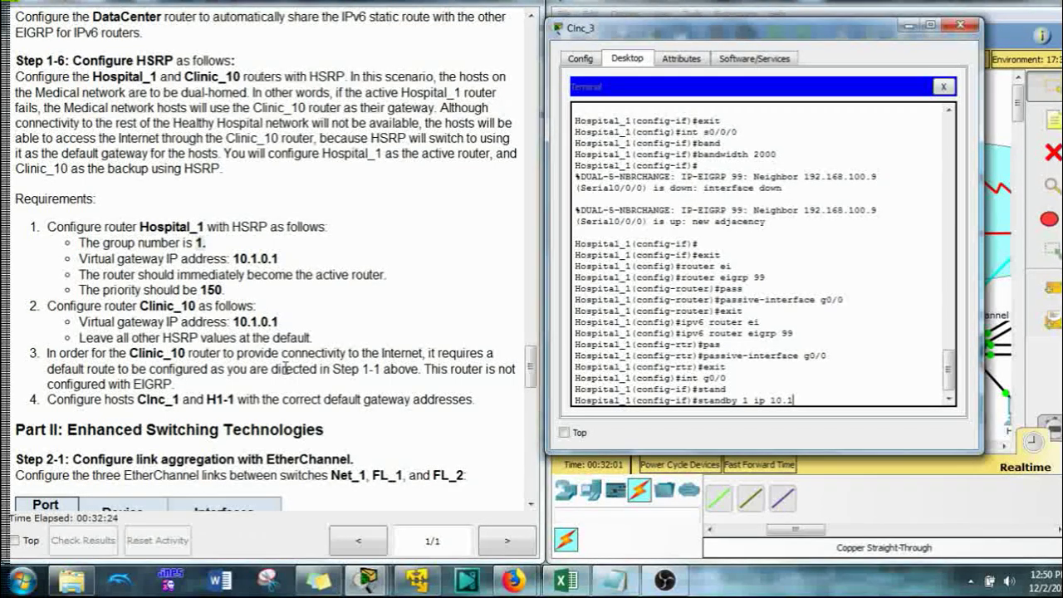
text(1.0.1)
key(Return)
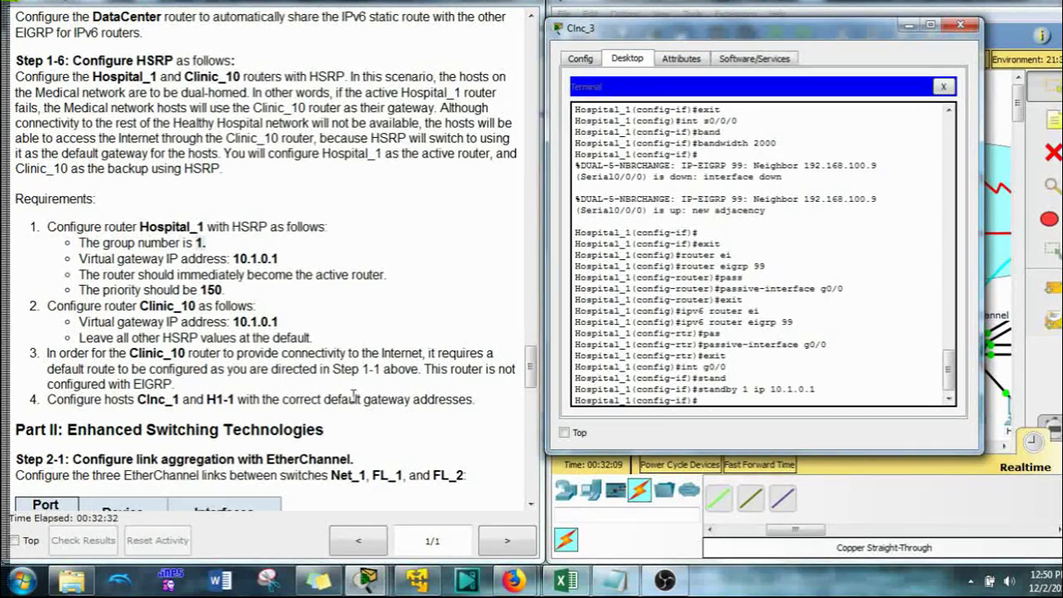
- Enable preemption and set priority 150 for HSRP group 1
text(standby 1 pr)
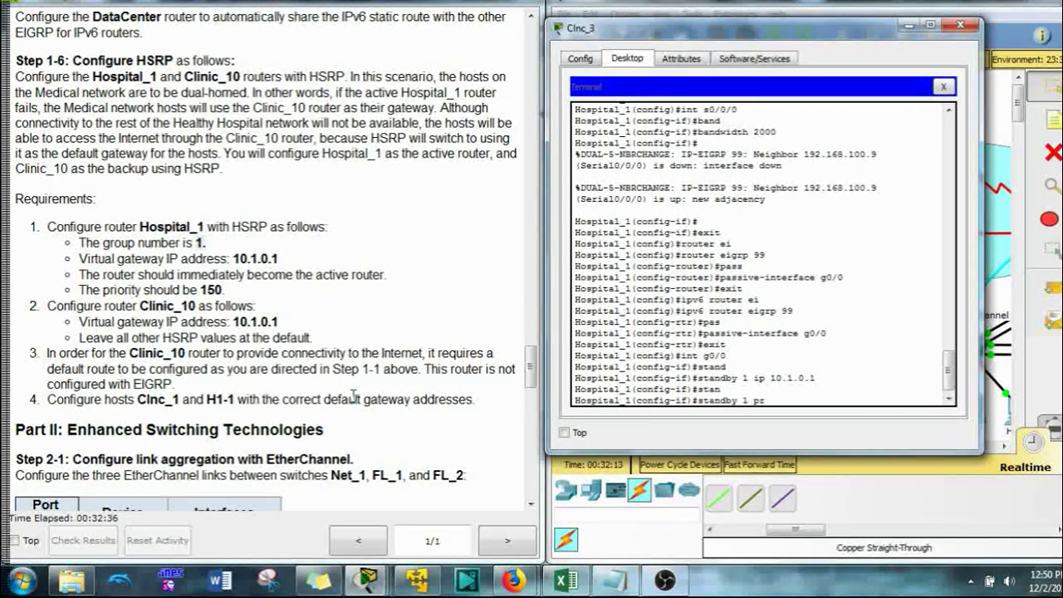
key(BackSpace)
key(BackSpace)
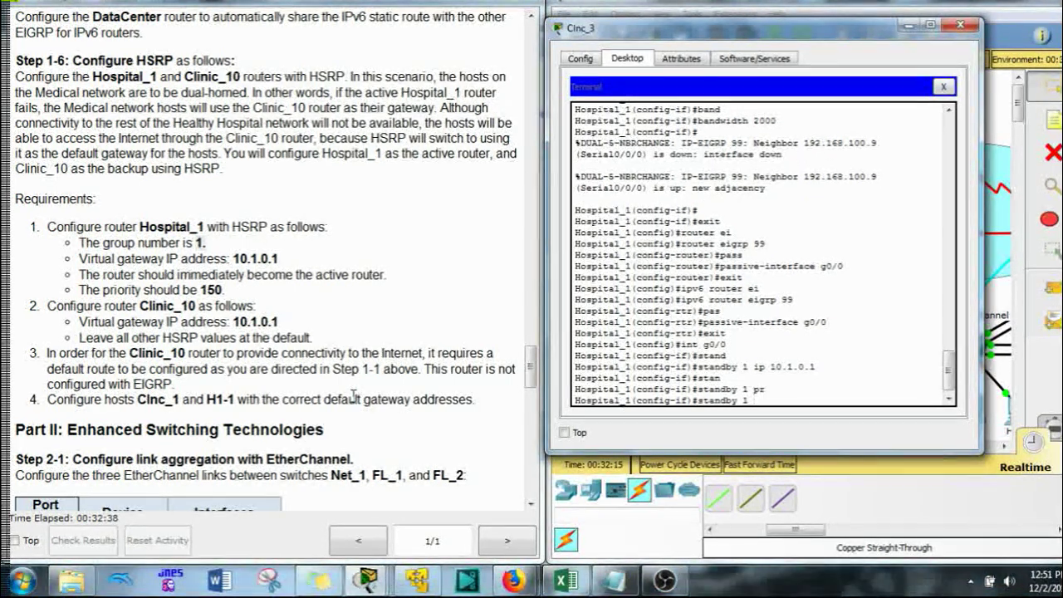
text(?pree)
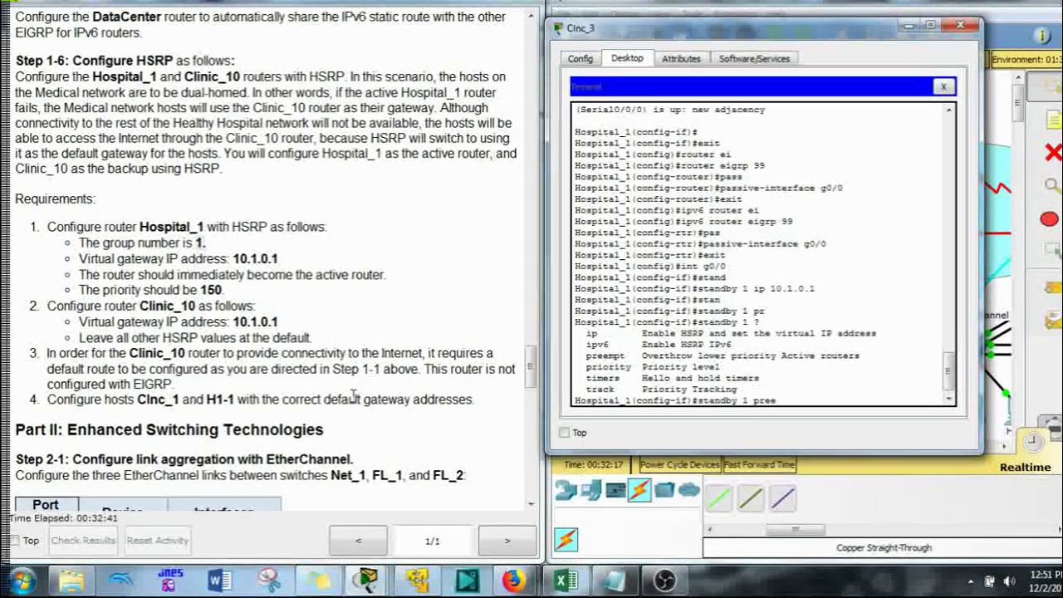
key(Tab)
key(Return)
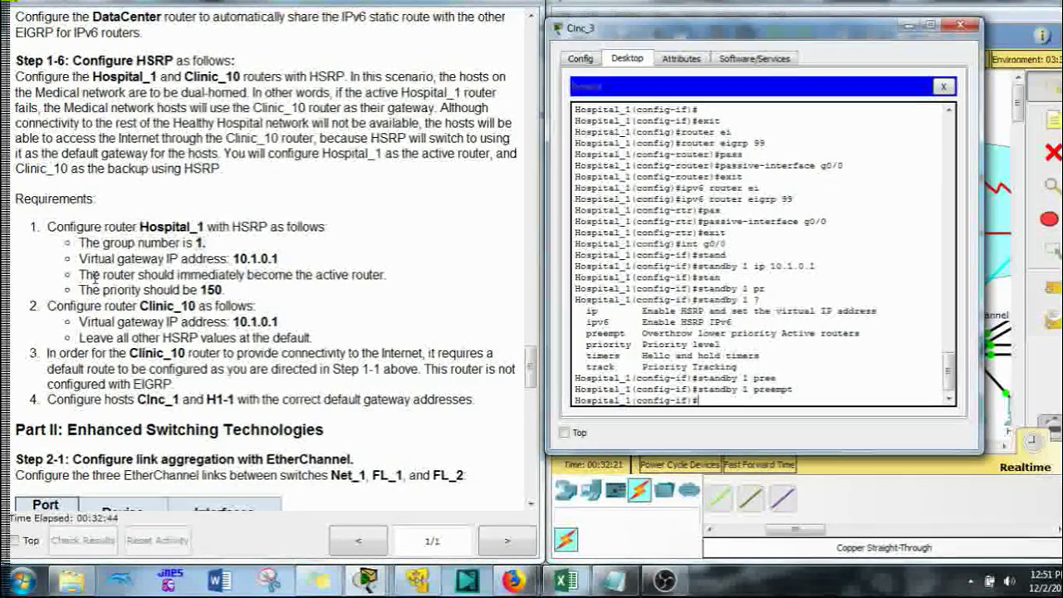
text(stan)
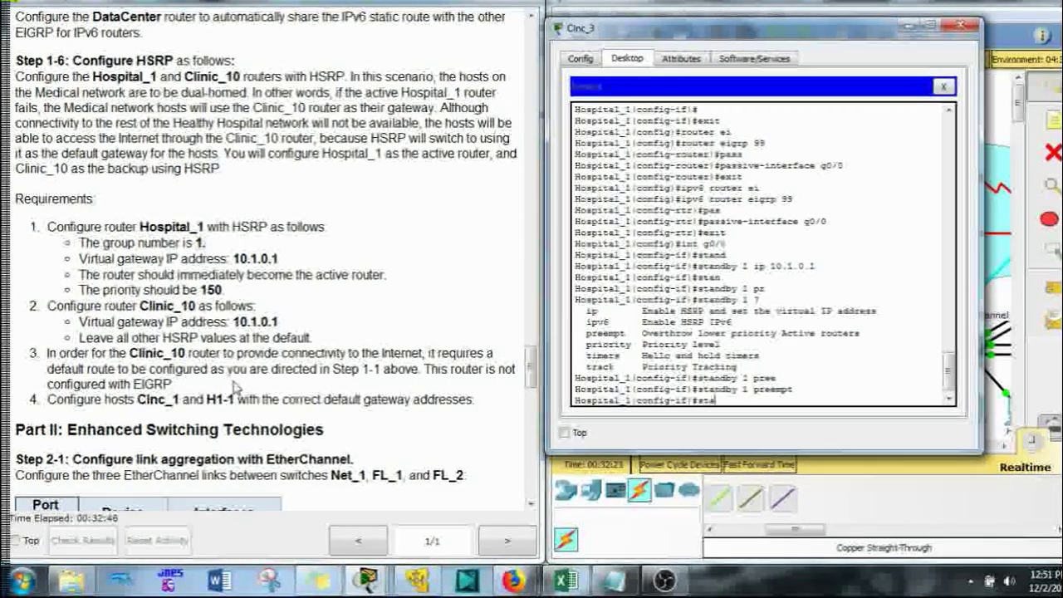
key(Tab)
text(1 pri)
key(Tab)
text(15)
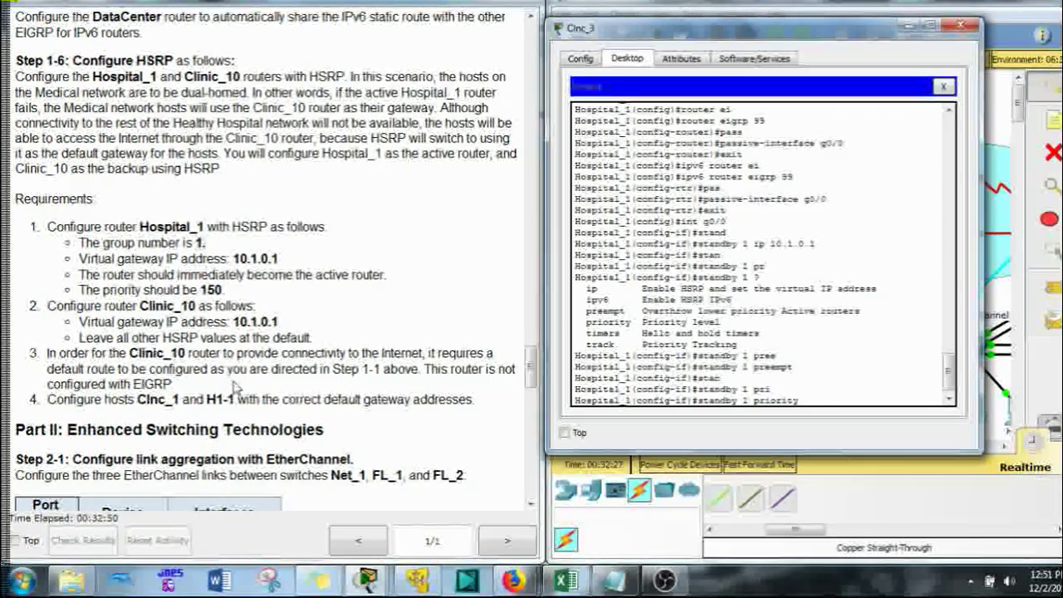
key(Return)
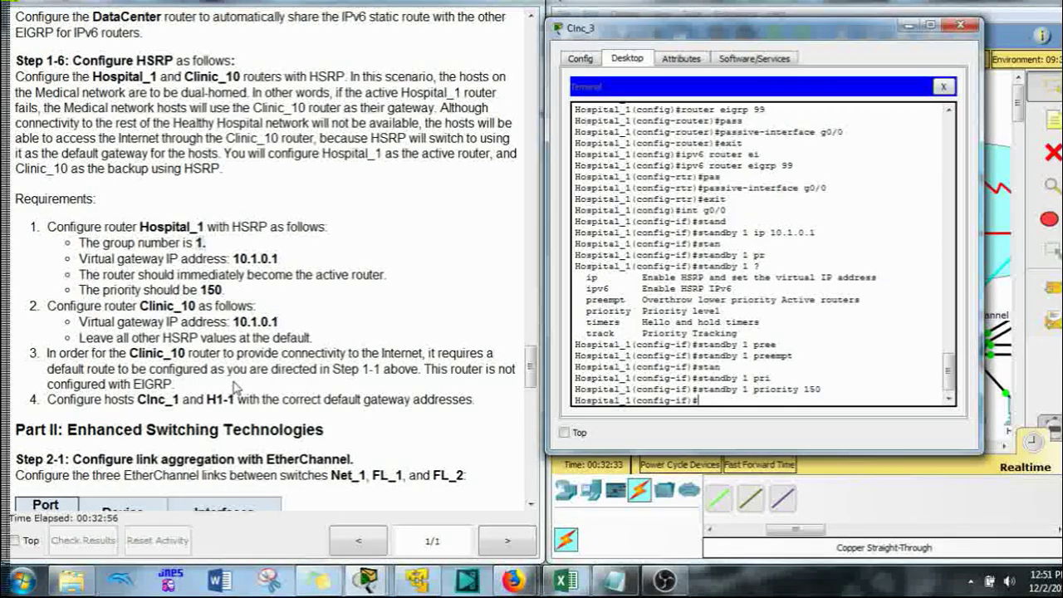
- Switch Hospital_1's HSRP to version 2
key(Tab)
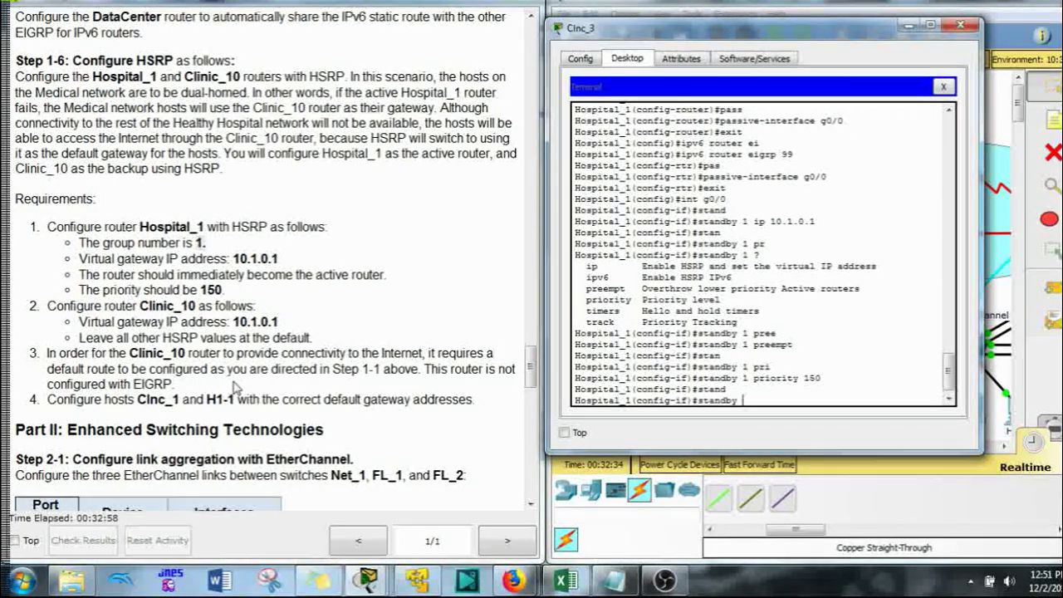
text(ver)
key(Tab)
text(2)
key(Return)
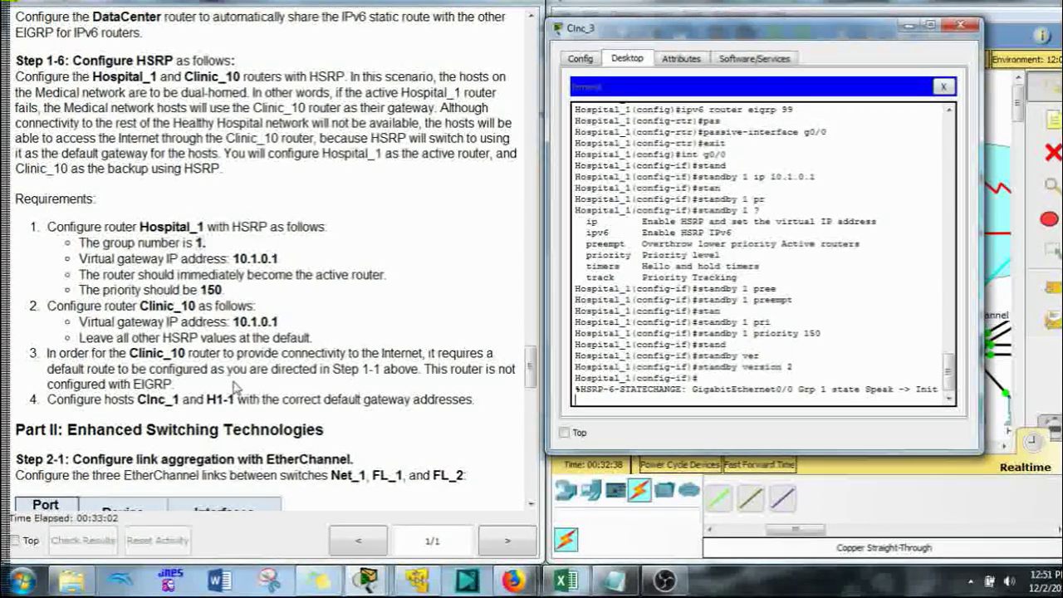
drag(914, 389, 937, 393)
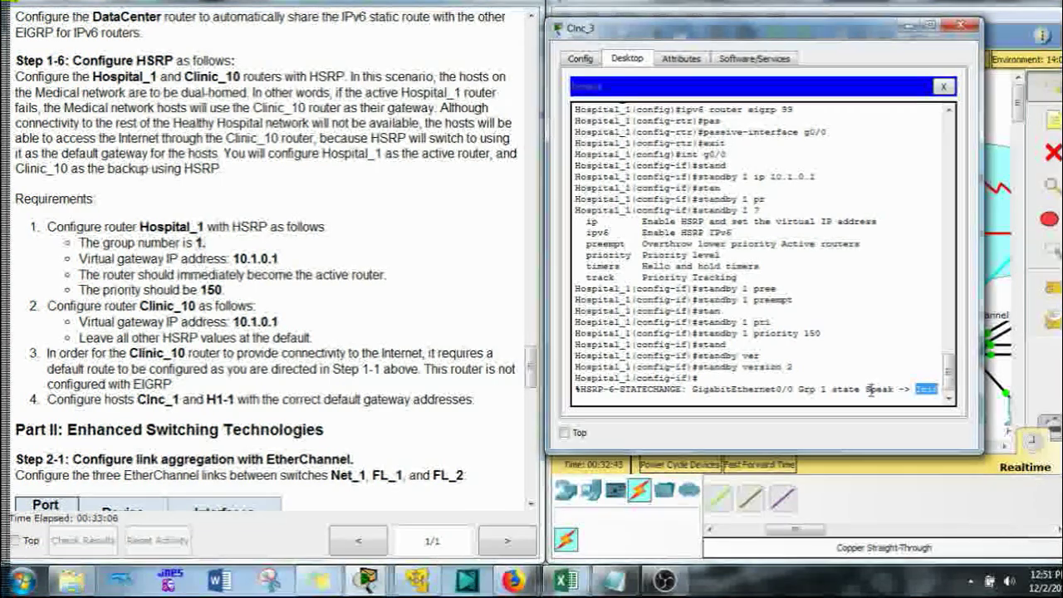
click(833, 394)
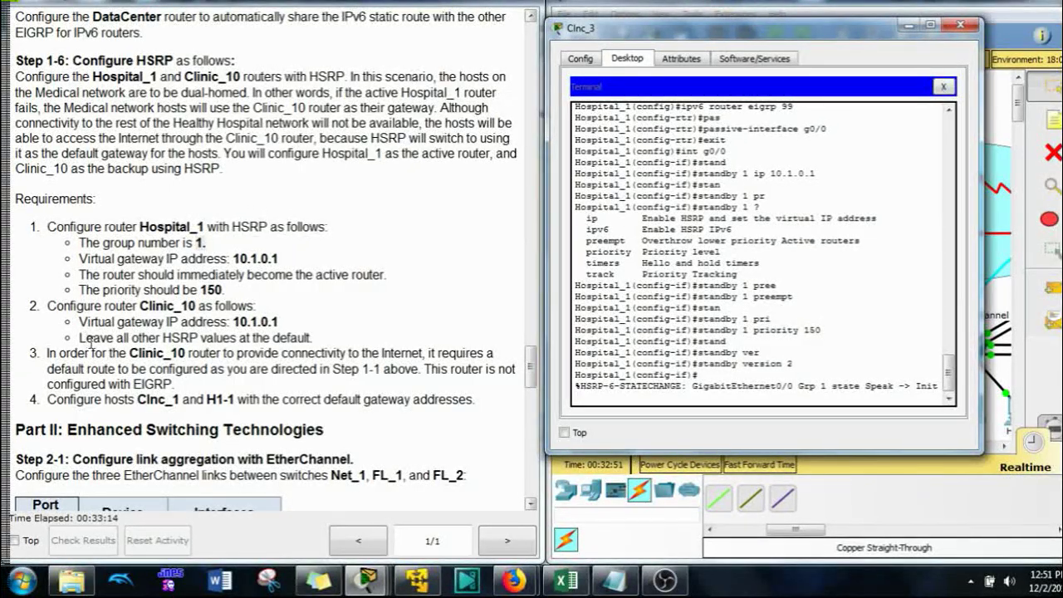
- Open Clinic_10's console and enter interface g0/0 configuration mode
drag(789, 28, 318, 28)
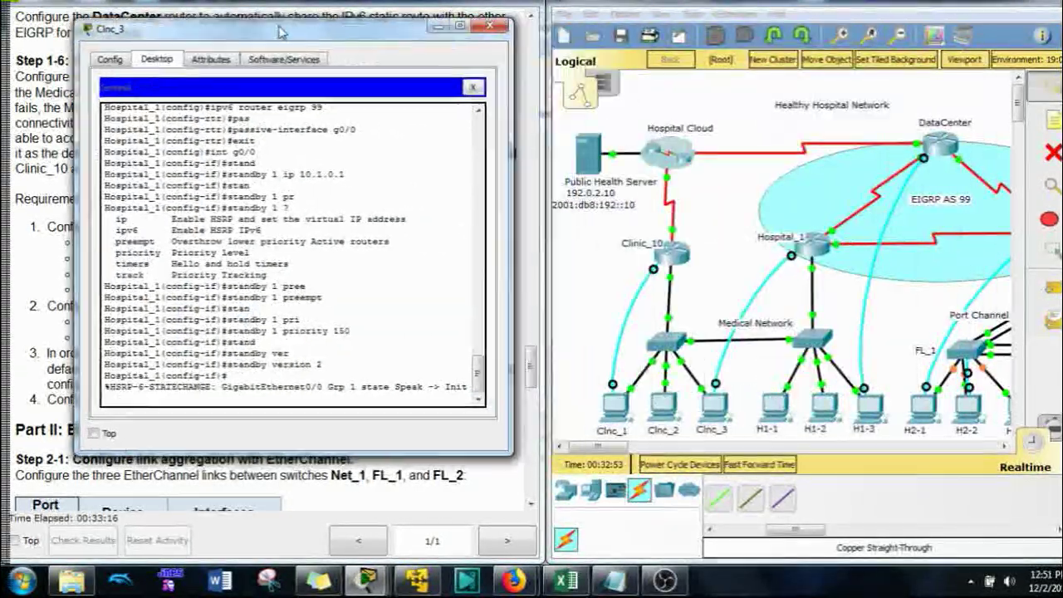
click(623, 410)
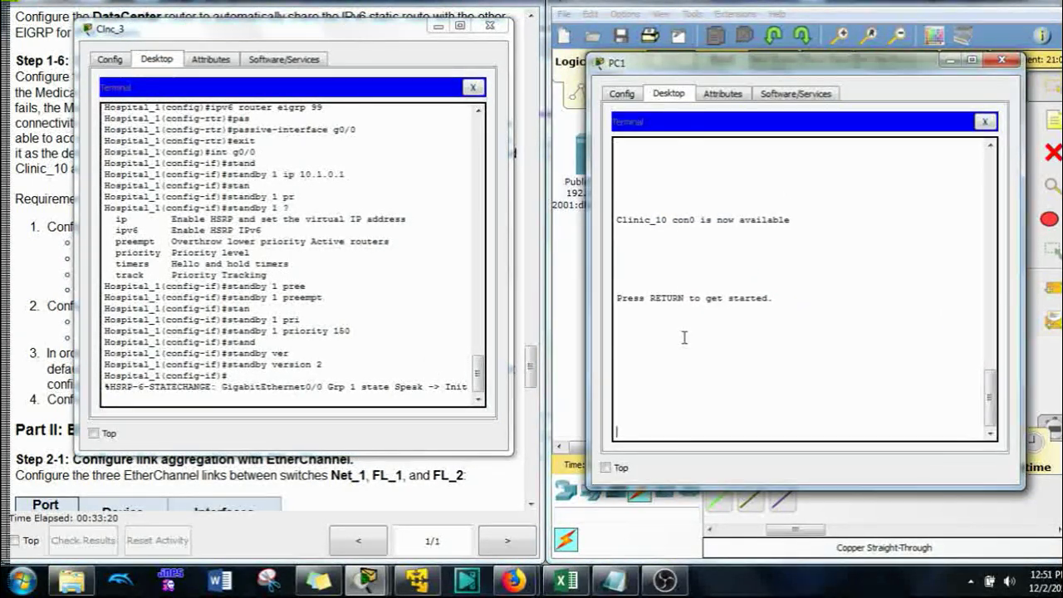
key(Return)
text(en)
key(Return)
text(cinf t)
key(BackSpace)
key(BackSpace)
key(BackSpace)
key(BackSpace)
key(BackSpace)
key(BackSpace)
text(conf t)
key(Return)
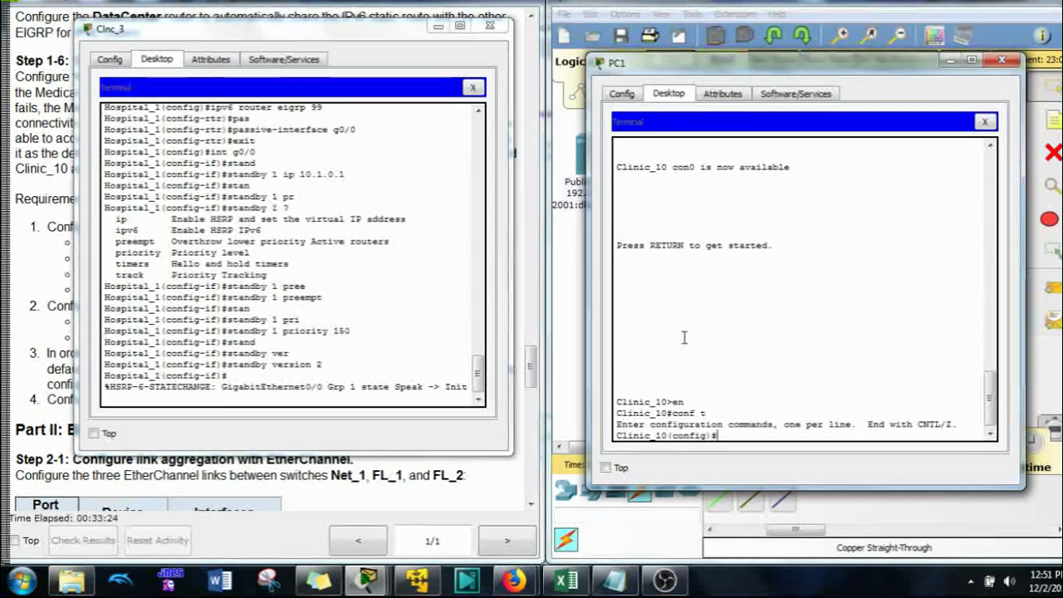
text(int g0/0)
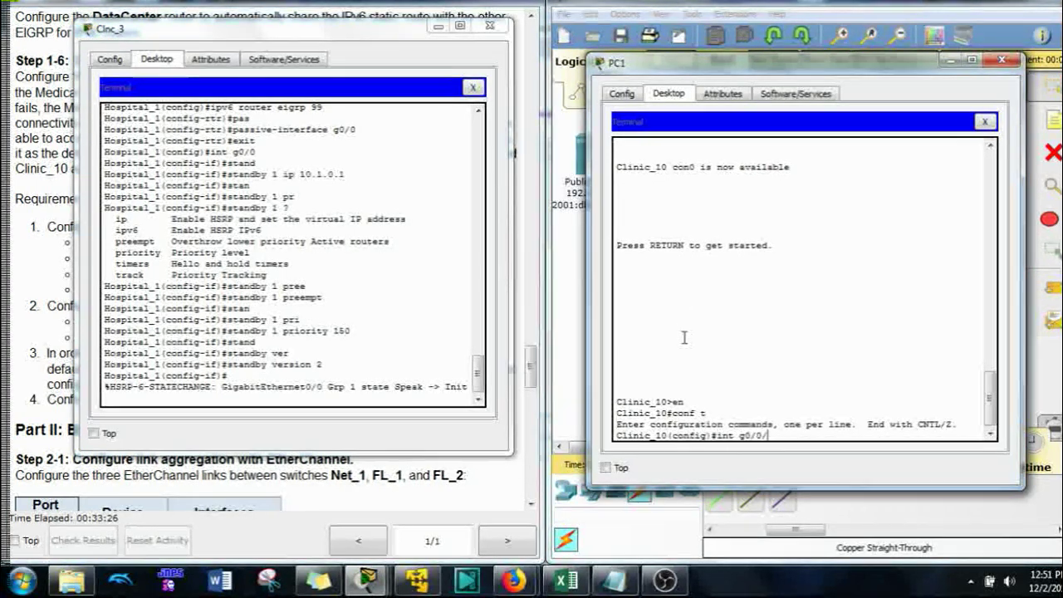
key(BackSpace)
key(Return)
- Set HSRP group 1 virtual gateway 10.1.0.1 on Clinic_10's g0/0
drag(803, 67, 788, 69)
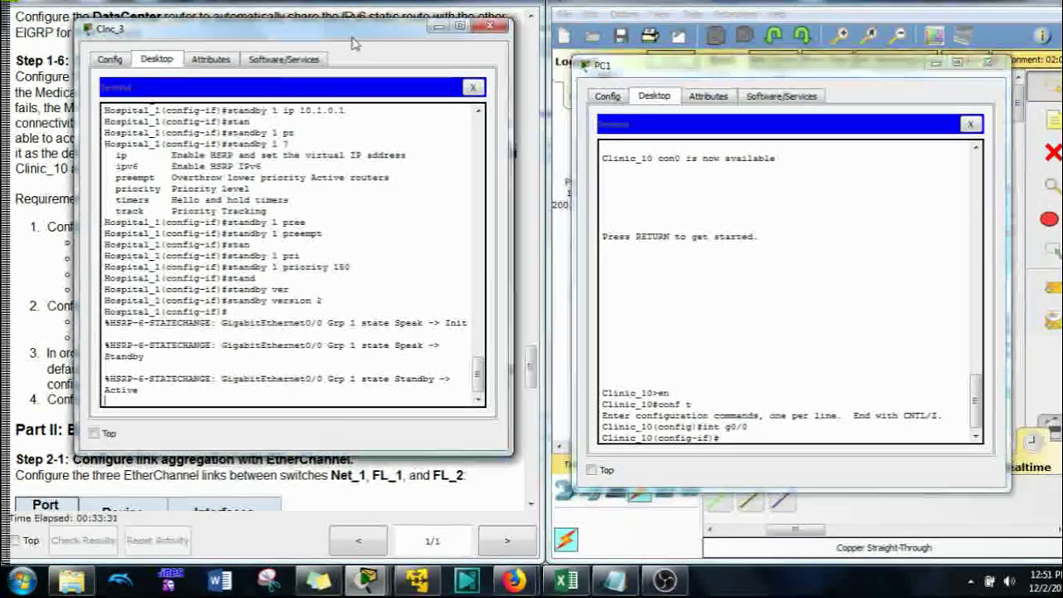
drag(349, 43, 820, 69)
click(652, 257)
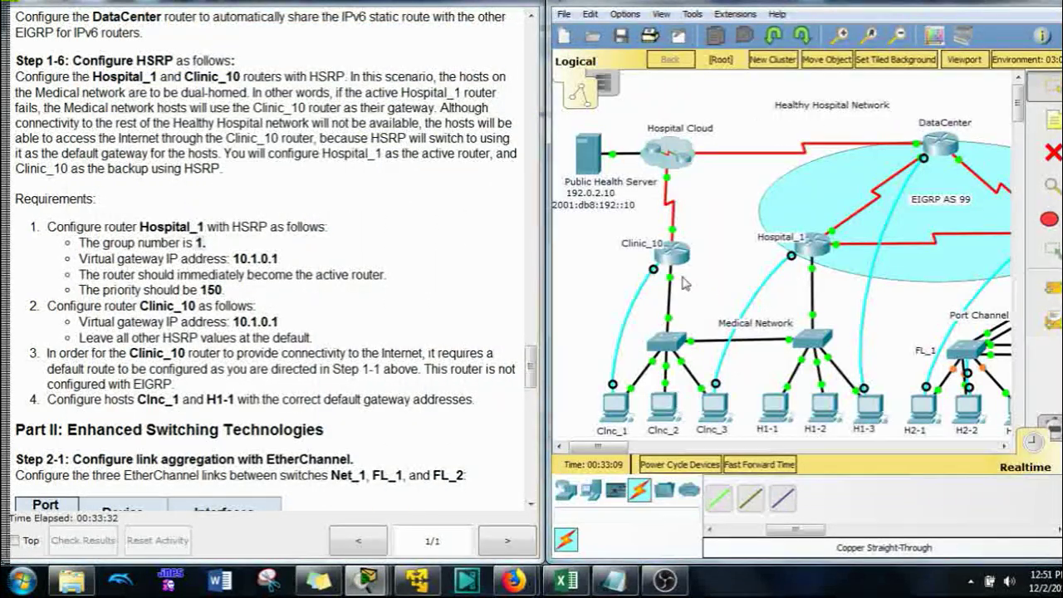
mouse_move(674, 285)
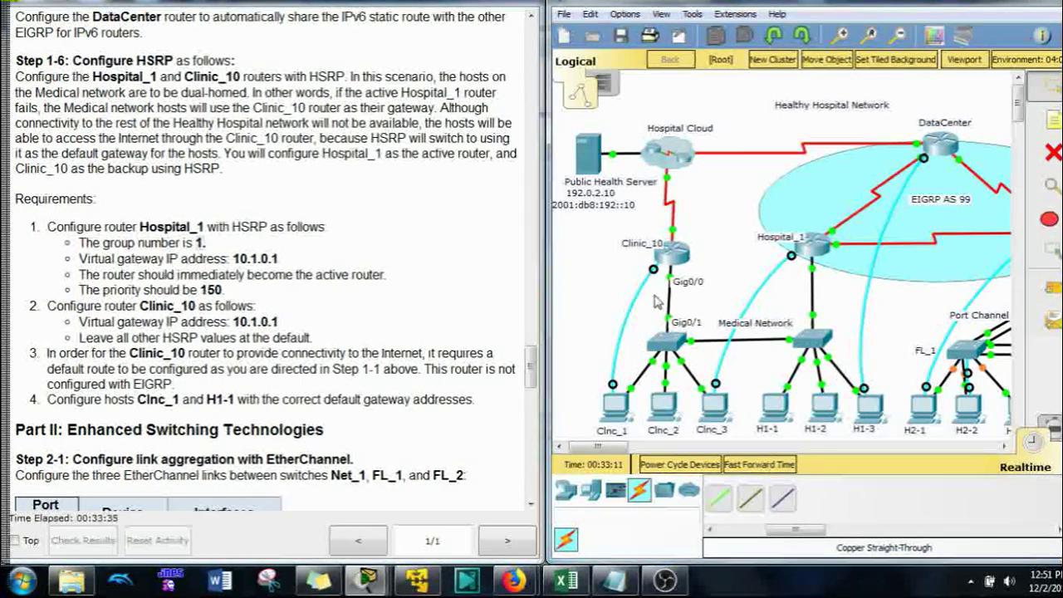
click(670, 251)
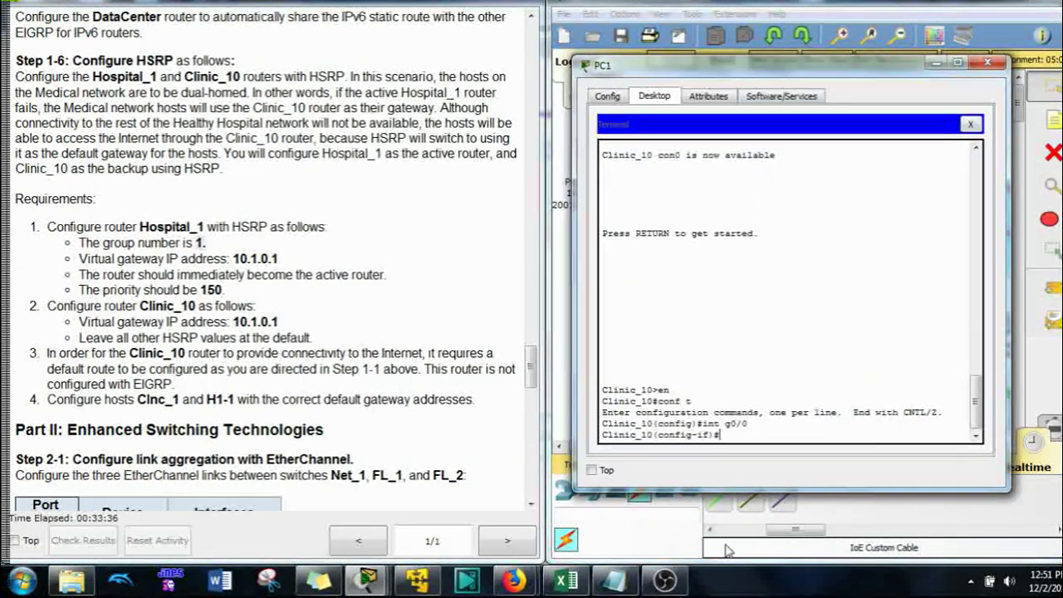
text(standby)
key(Tab)
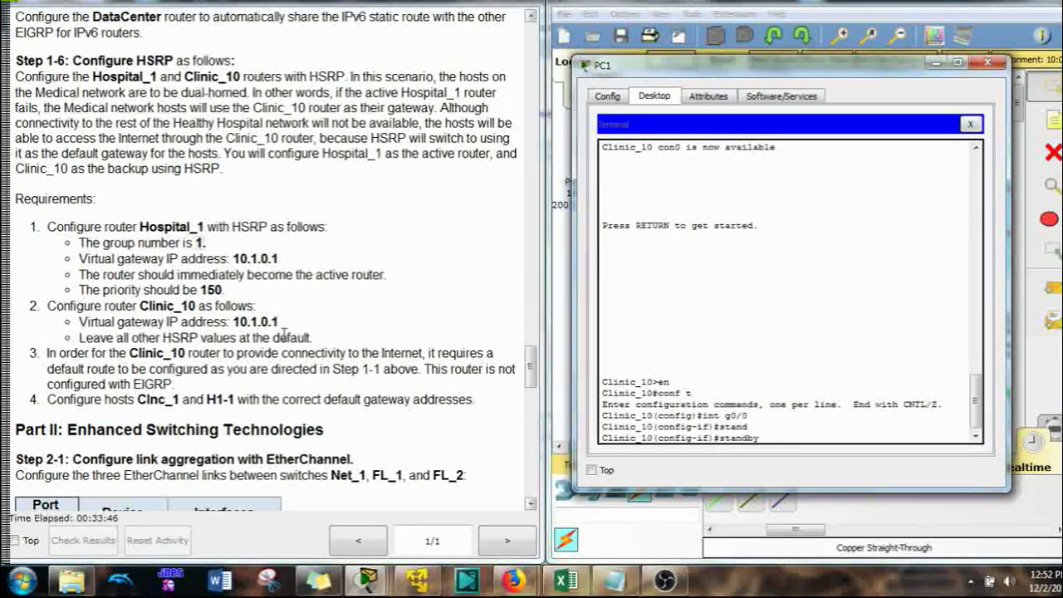
text(1)
text( ip 10.1.01.)
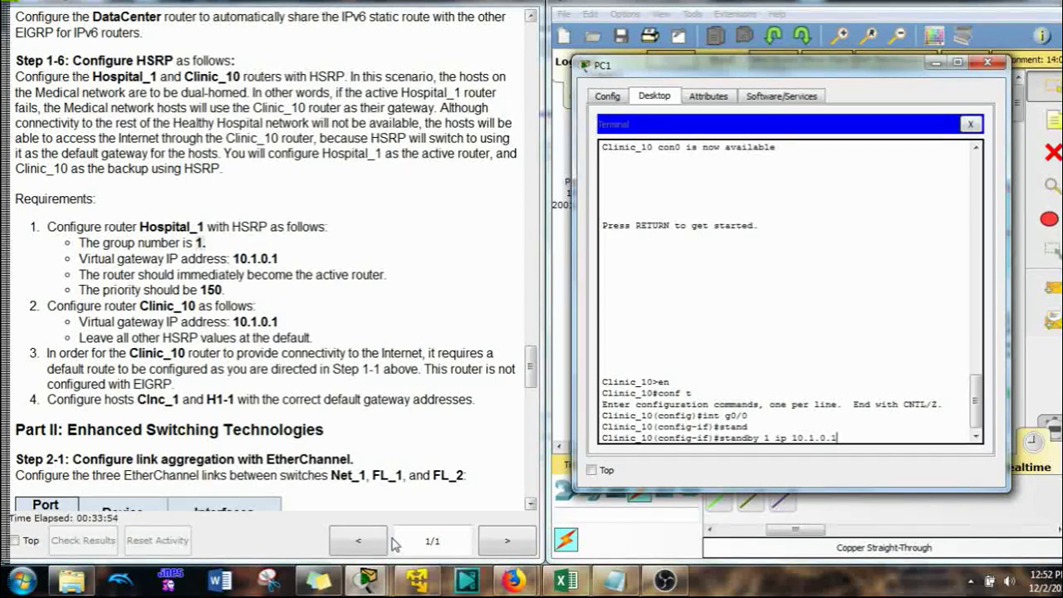
key(Return)
- Switch Clinic_10's HSRP to version 2
text(ver)
key(Return)
text(v)
text(tan)
key(Tab)
text(v)
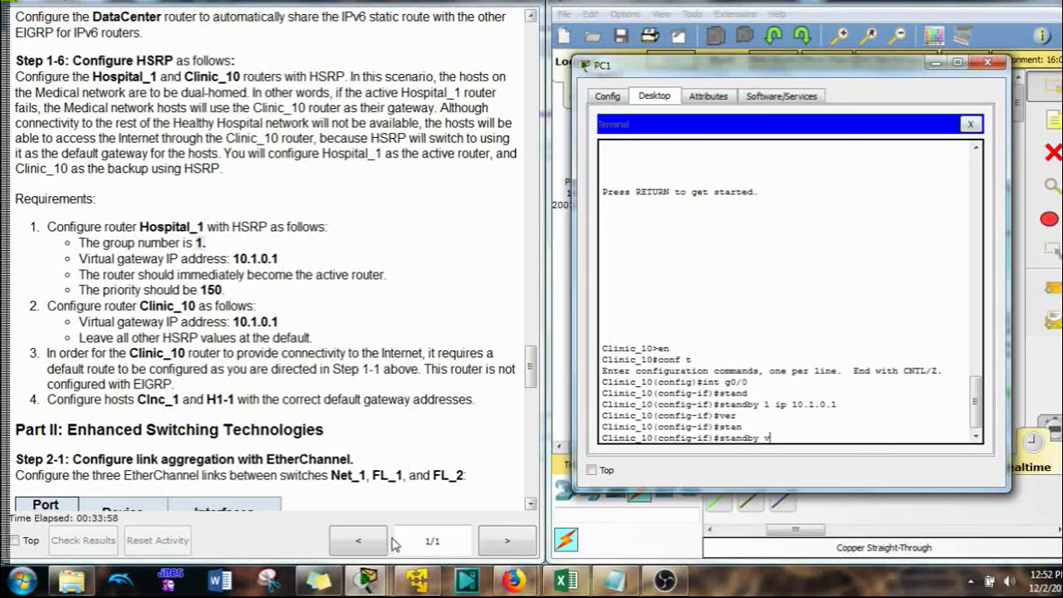
text(er)
key(Tab)
text(2)
key(Return)
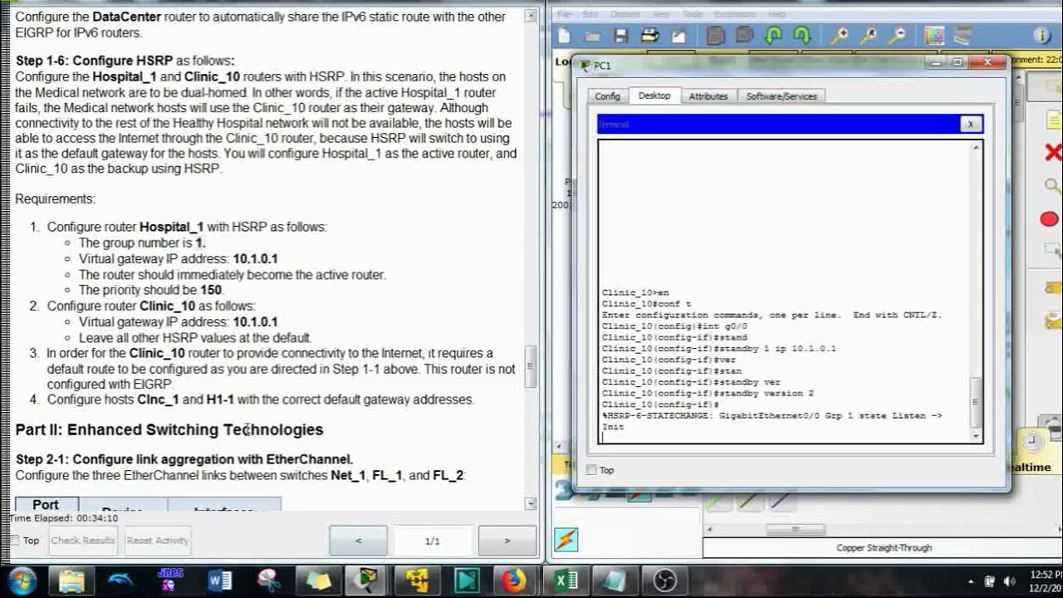
- Review the next instruction step (EIGRP on Clnc_1) and close the Clinic_10 console
drag(805, 72, 825, 63)
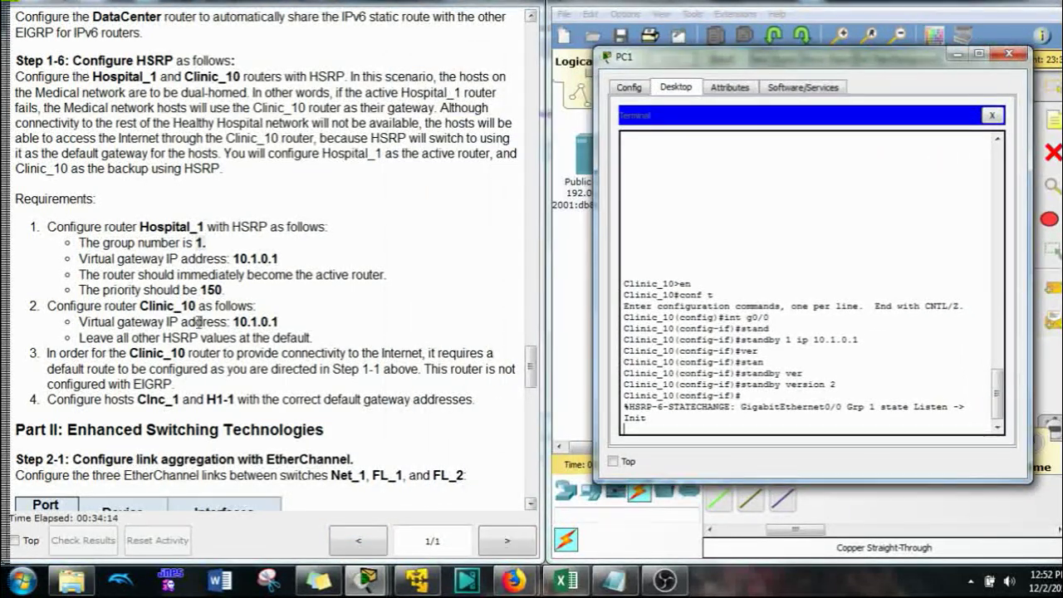
scroll(192, 316, down, 1)
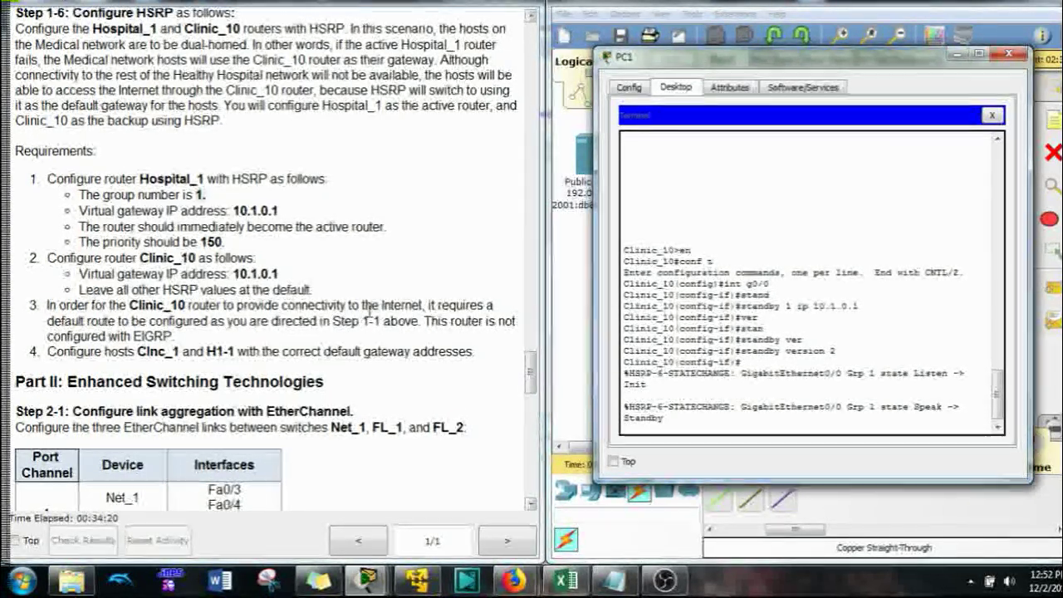
drag(333, 322, 375, 323)
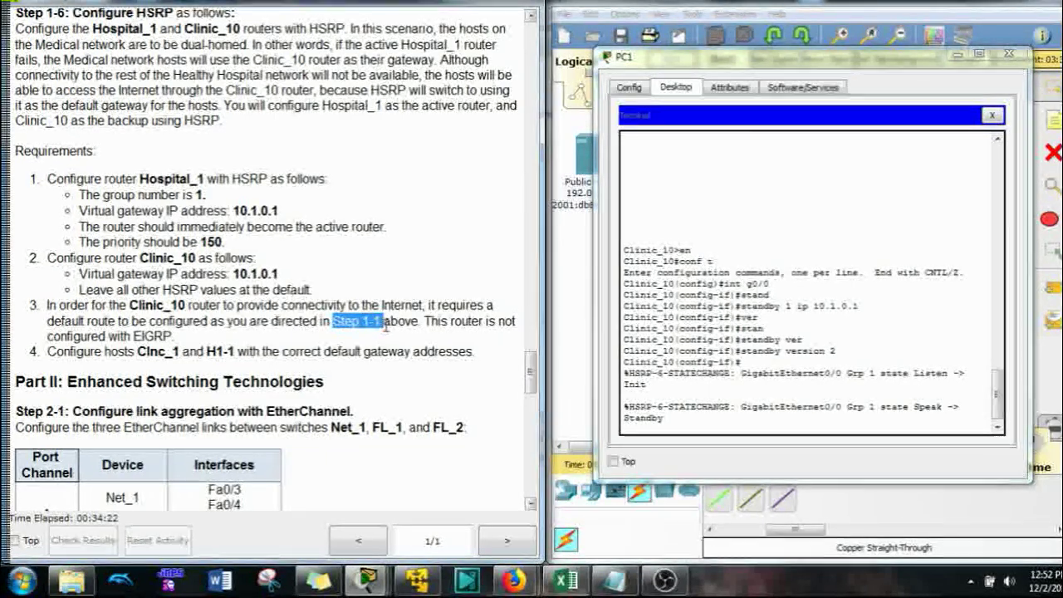
drag(173, 337, 132, 336)
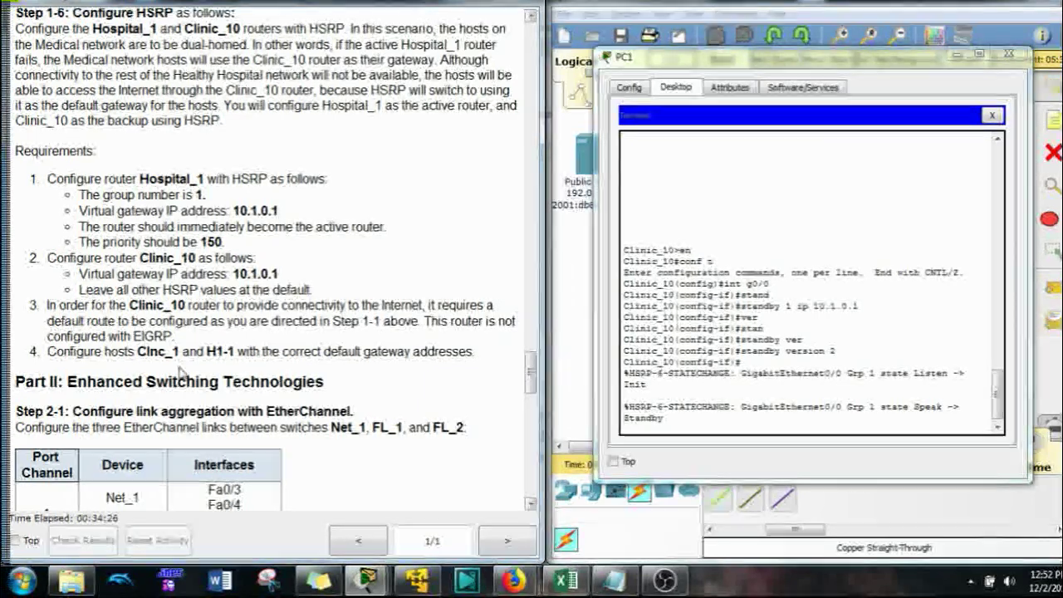
double_click(139, 351)
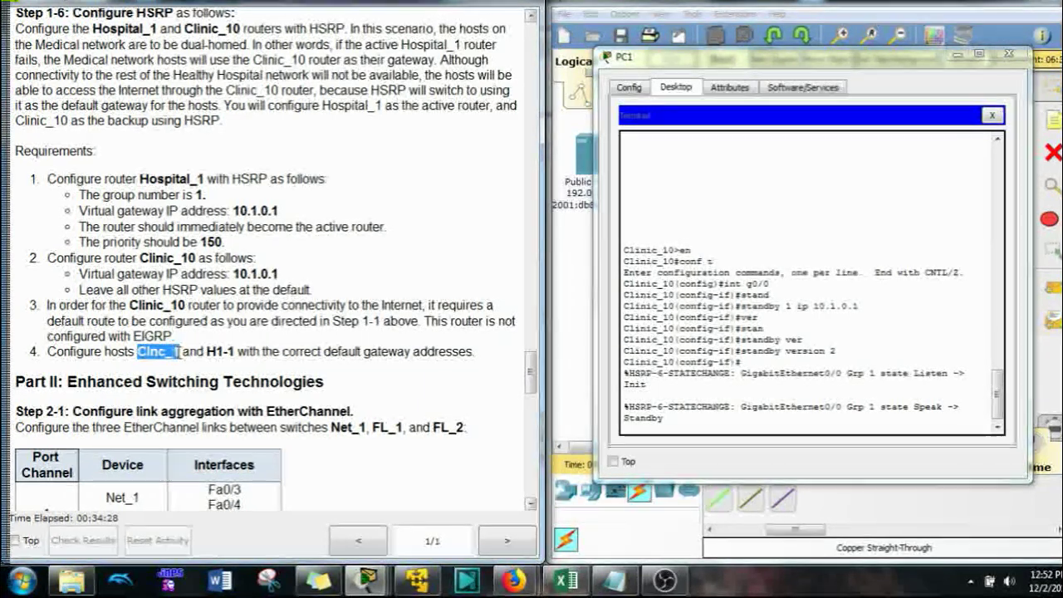
click(1009, 53)
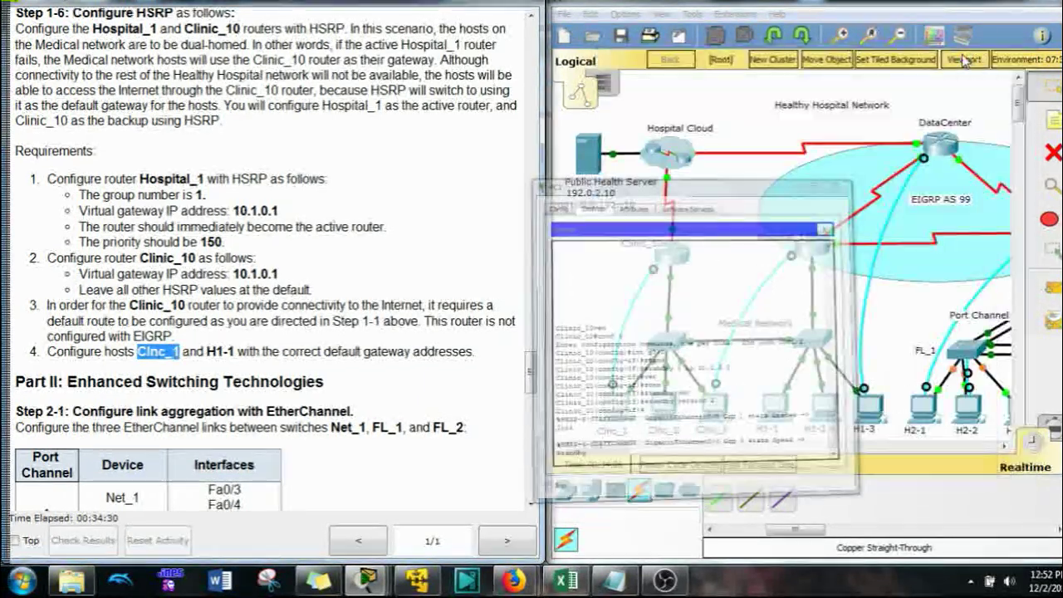
- Copy 10.1.0.1 from the instructions and set it as PC4's default gateway
click(763, 407)
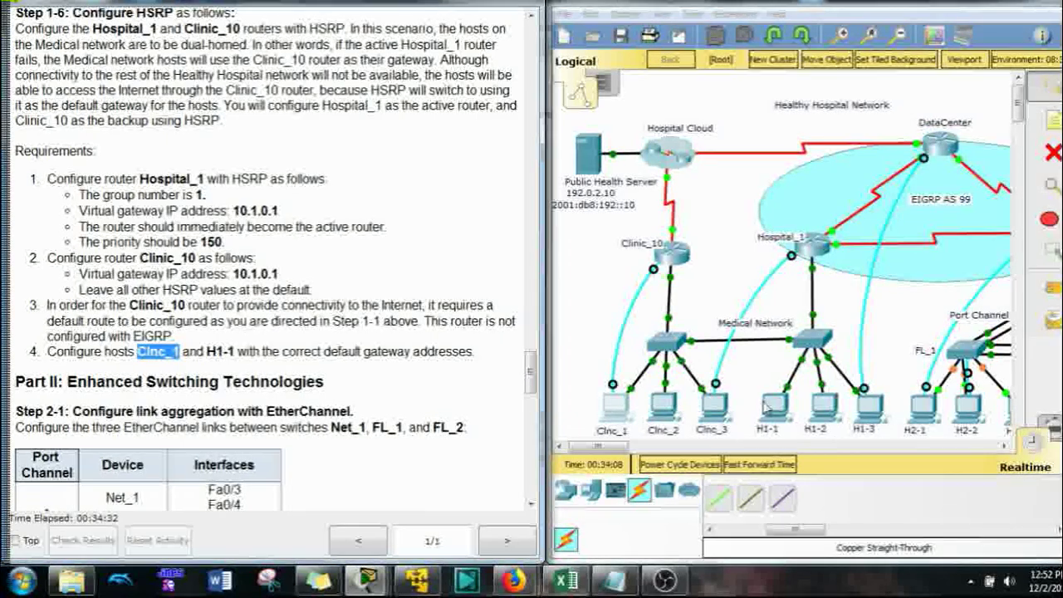
click(289, 159)
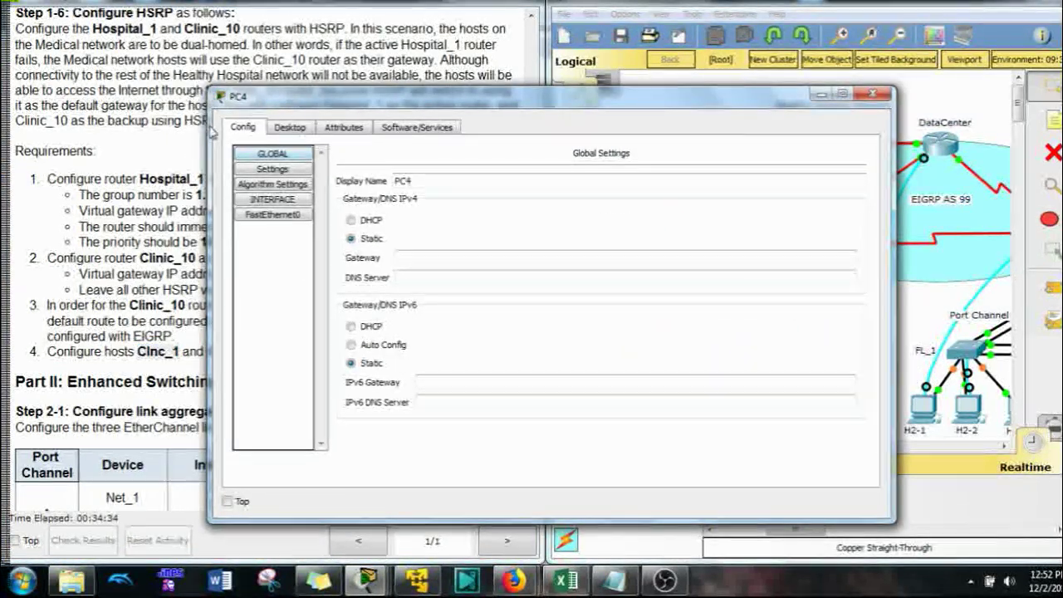
drag(209, 133, 458, 133)
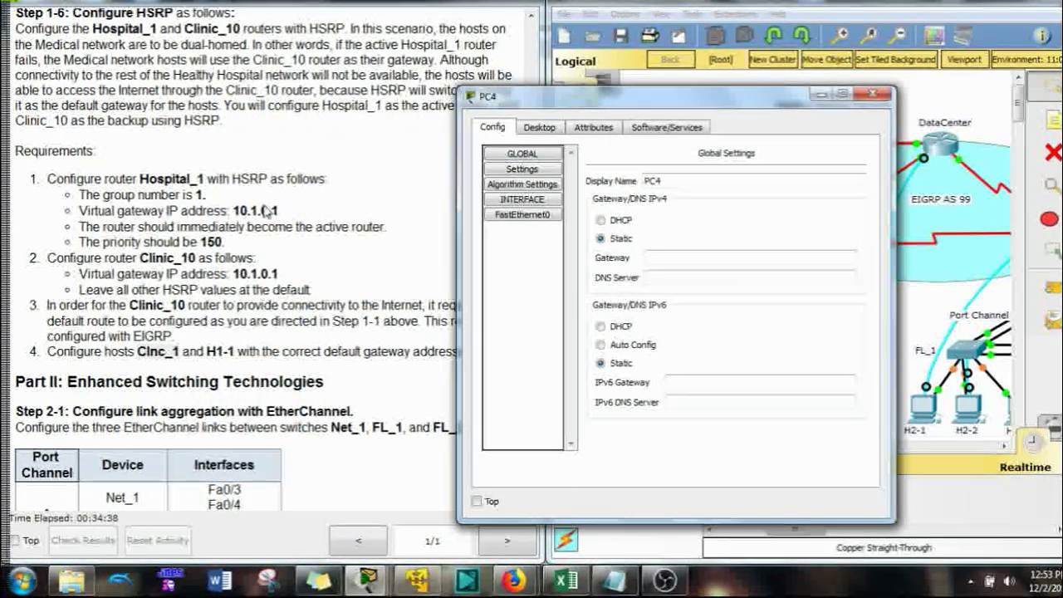
drag(270, 210, 281, 211)
click(283, 214)
drag(240, 210, 232, 211)
key(ctrl+c)
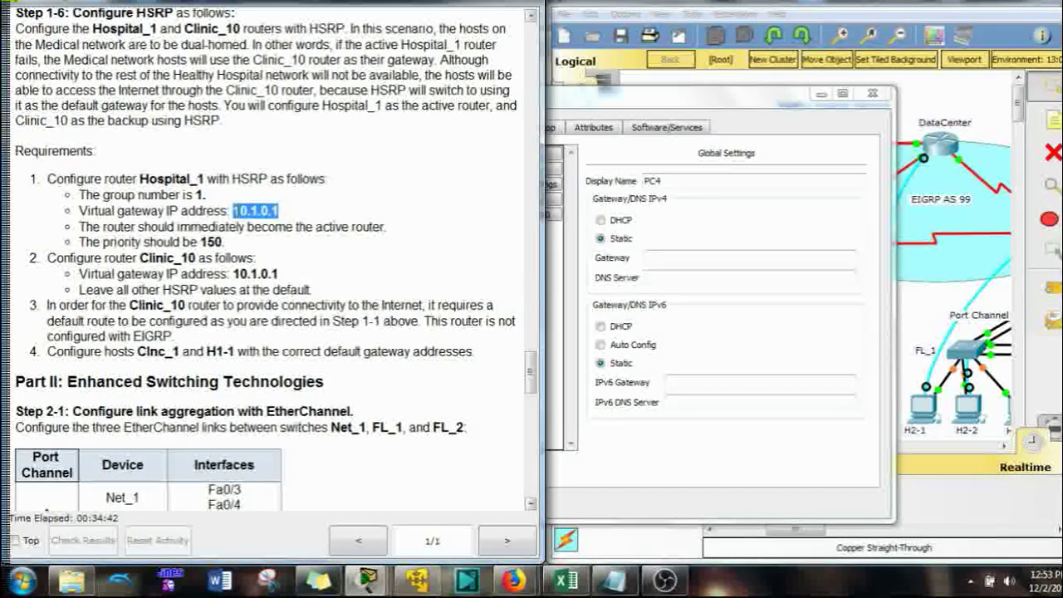
click(716, 247)
click(548, 131)
click(557, 204)
click(623, 261)
key(ctrl+v)
click(867, 97)
- Set PC1's default gateway to 10.1.0.1 and close its window
click(618, 412)
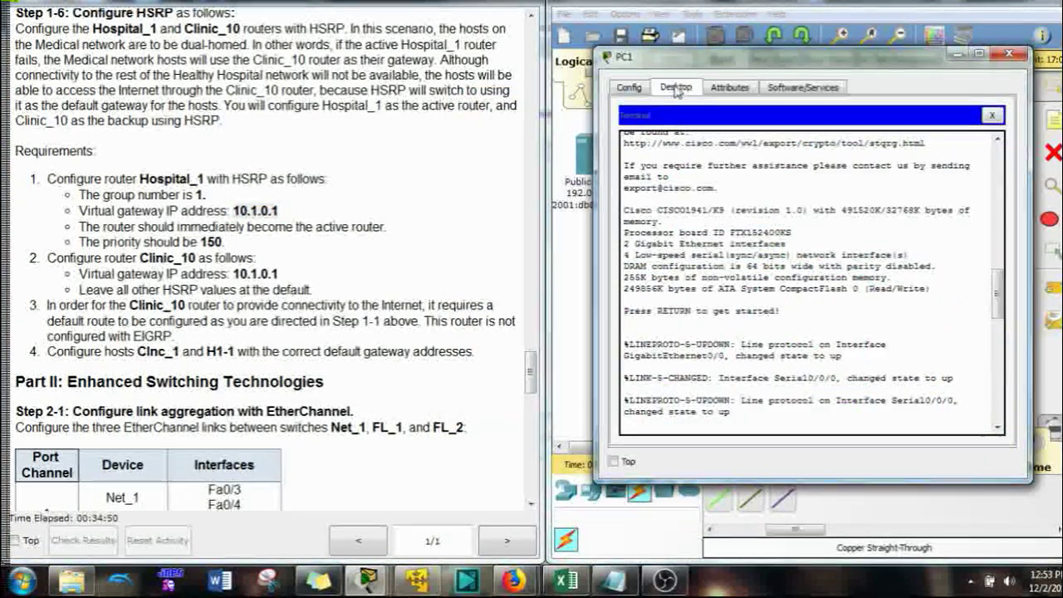
click(1001, 115)
click(647, 150)
click(742, 219)
key(ctrl+v)
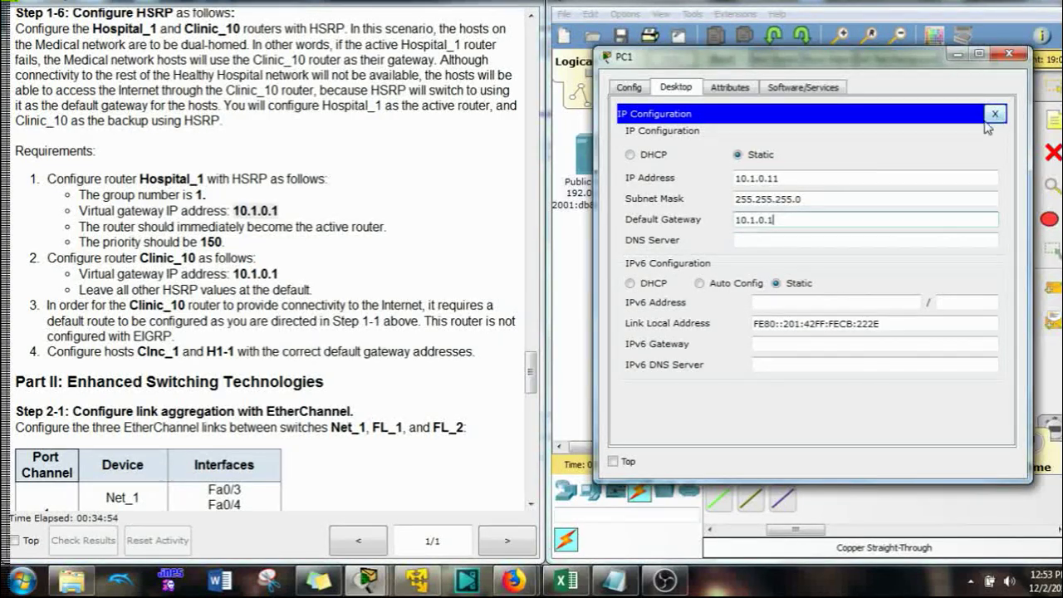
click(993, 115)
click(1009, 54)
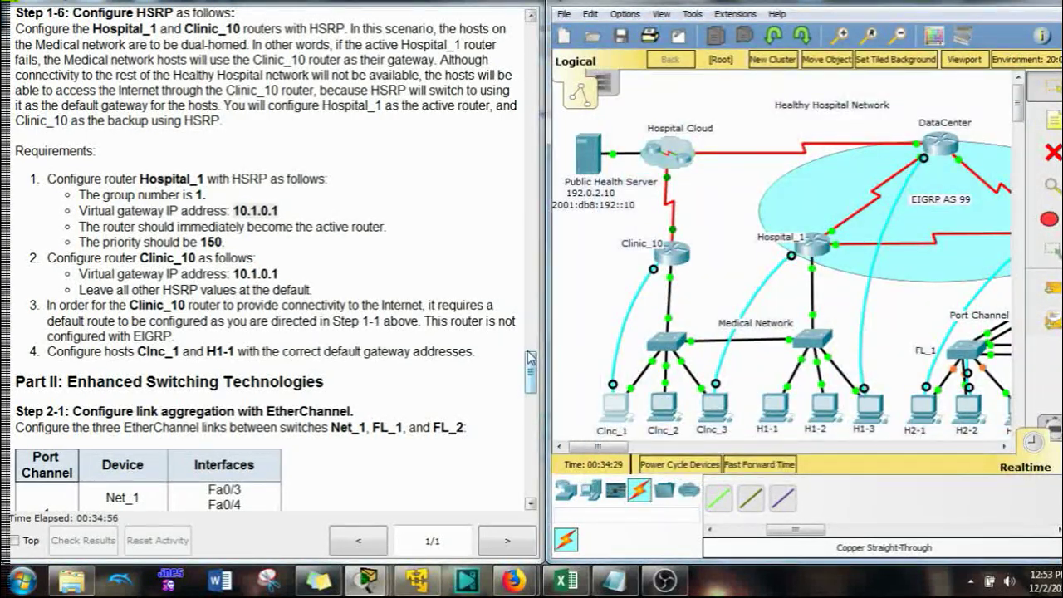
- Scroll the instructions to Step 2-1 and shift the workspace to show Net_1, FL_1 and FL_2
click(233, 353)
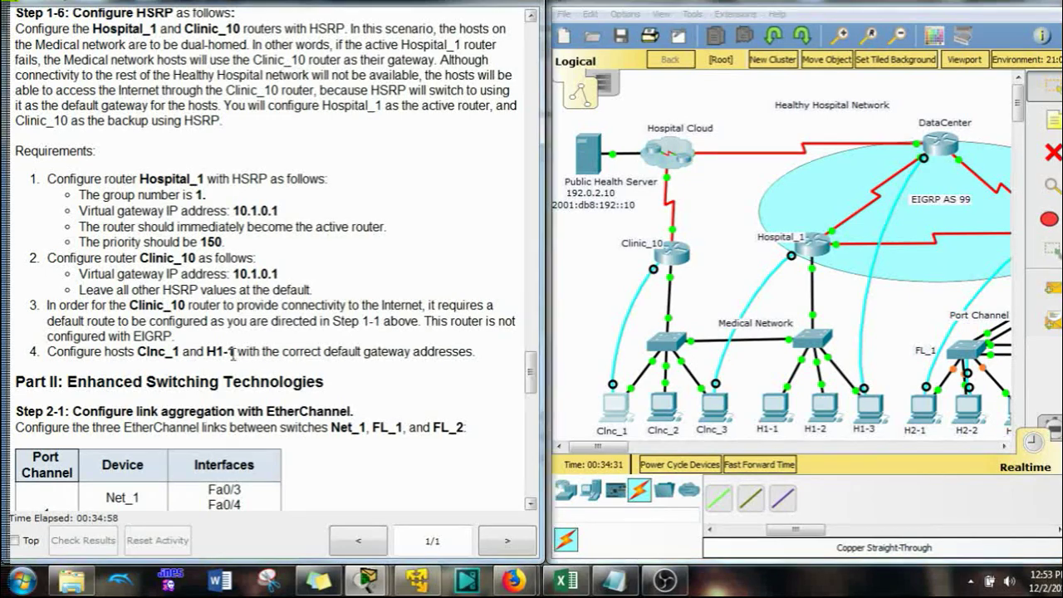
scroll(233, 353, down, 8)
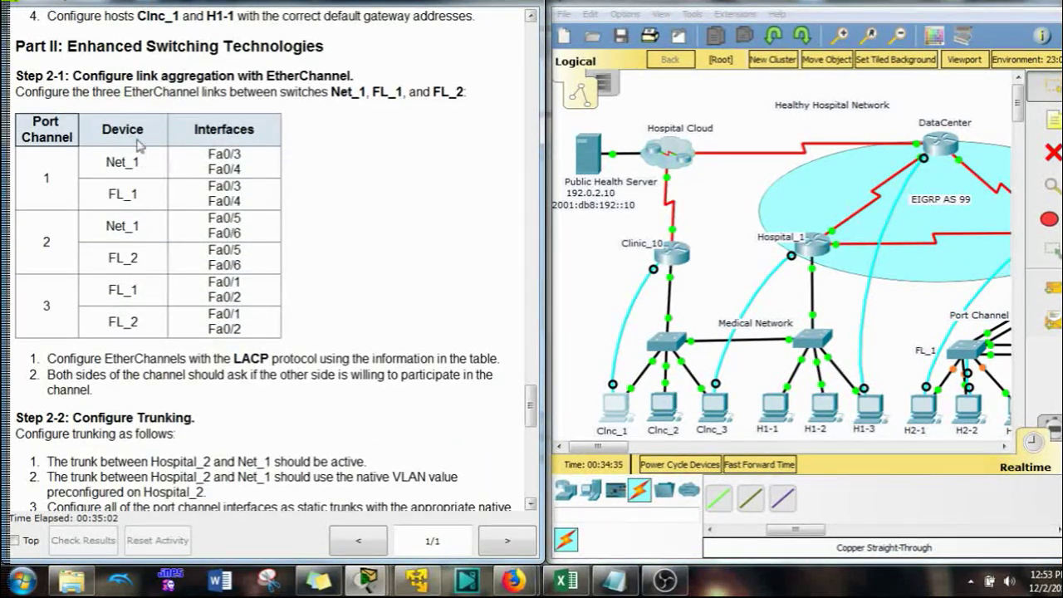
drag(579, 447, 608, 450)
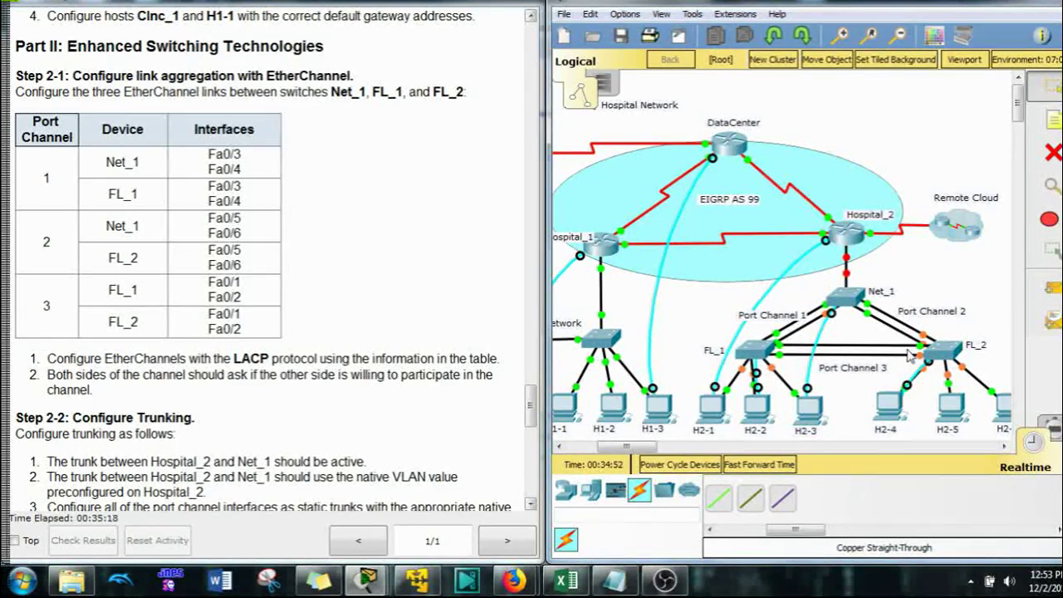
scroll(384, 287, down, 5)
scroll(384, 287, up, 4)
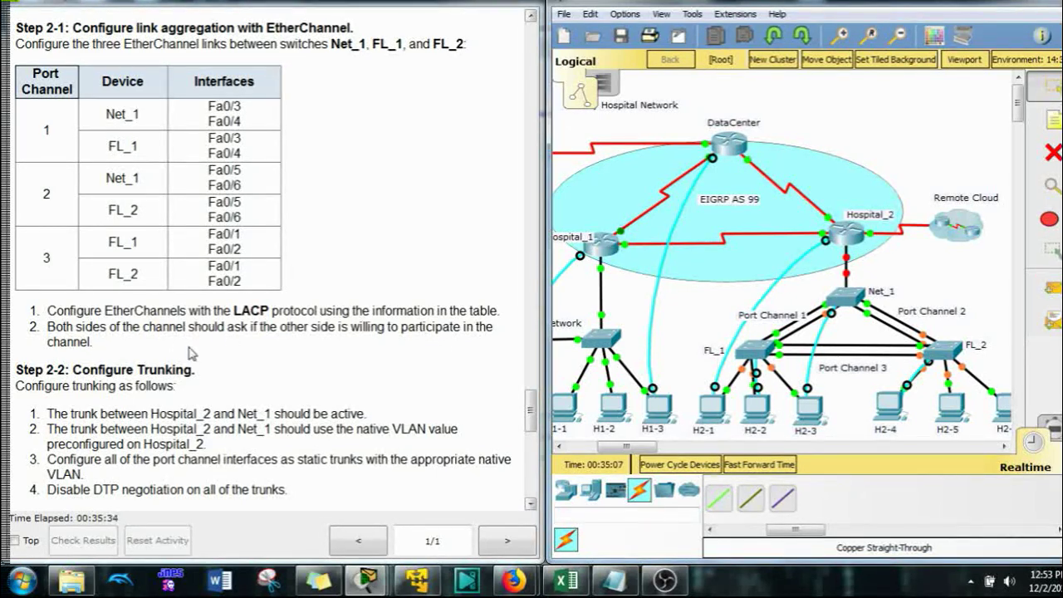
- Open Net_1's console from H2-3 and enter global configuration mode
click(806, 406)
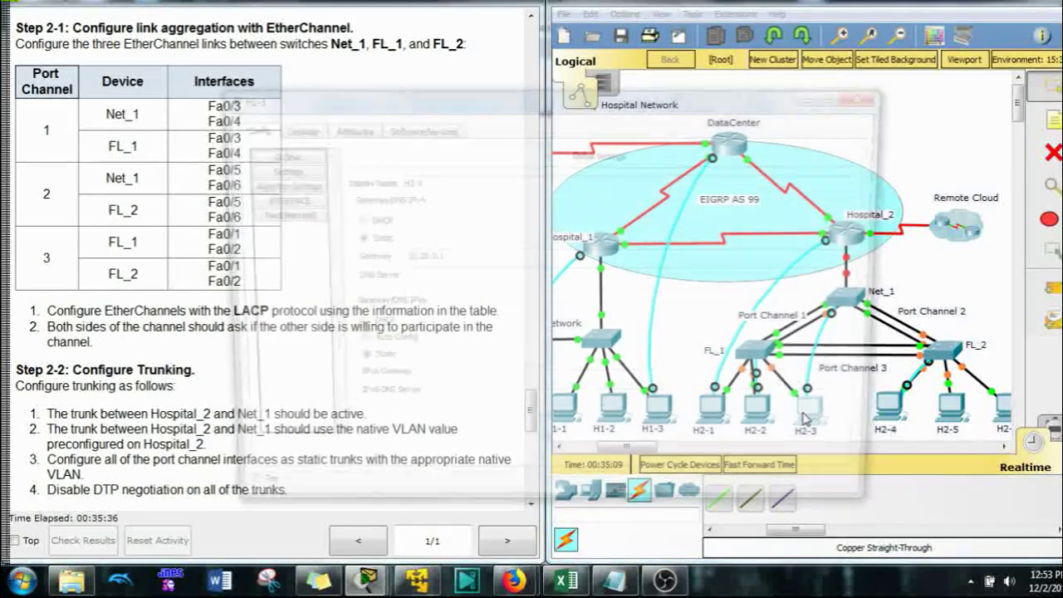
click(301, 131)
click(543, 189)
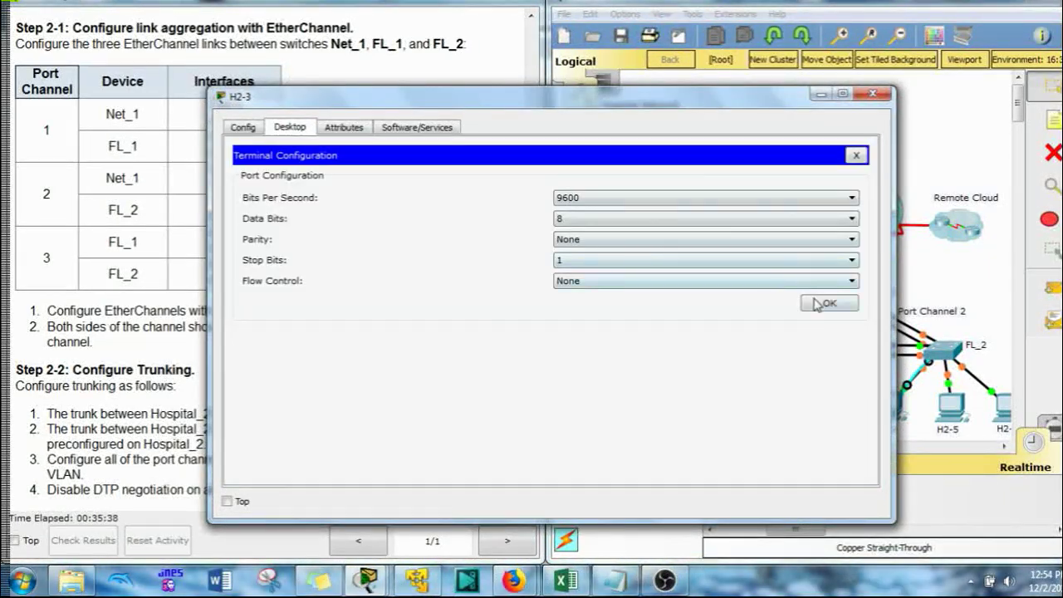
click(818, 304)
drag(212, 202, 458, 201)
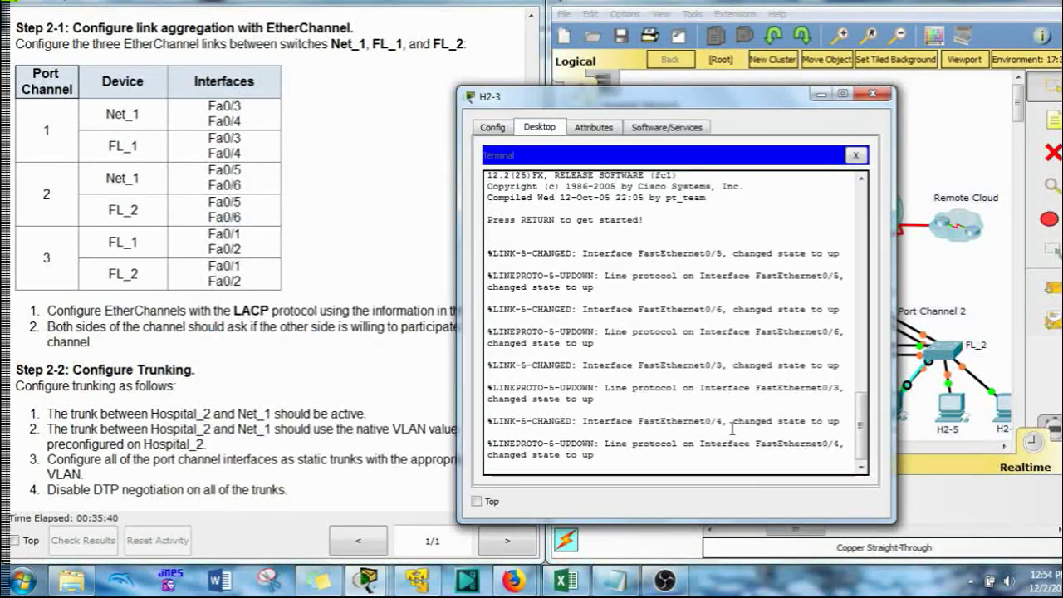
key(Return)
drag(640, 85, 760, 37)
text(en)
key(Return)
text(conf t)
key(Return)
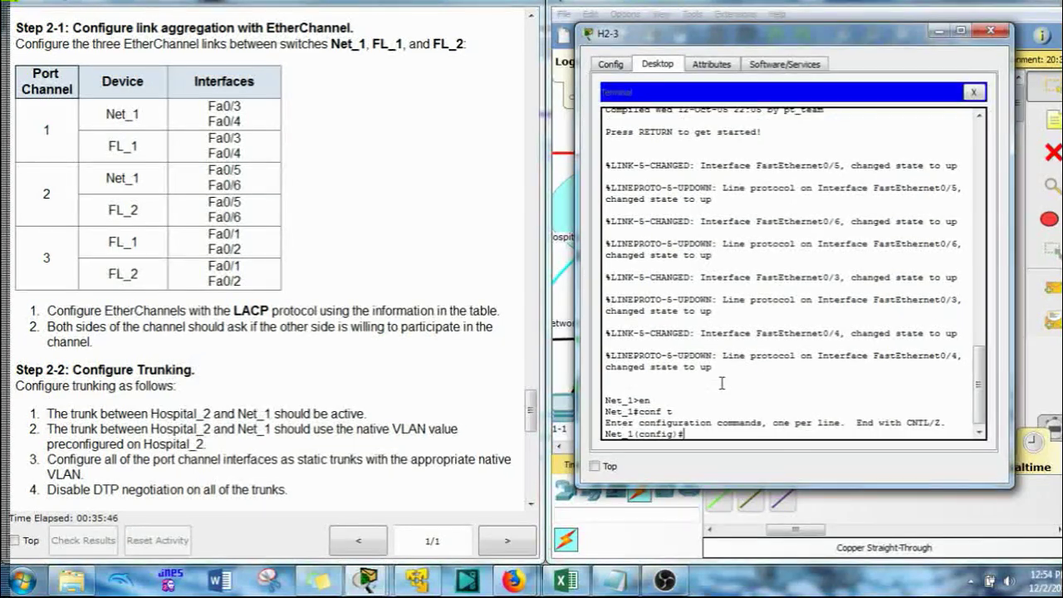
- Bundle Fa0/3-4 into Port-channel 1 with LACP active mode
text(int range)
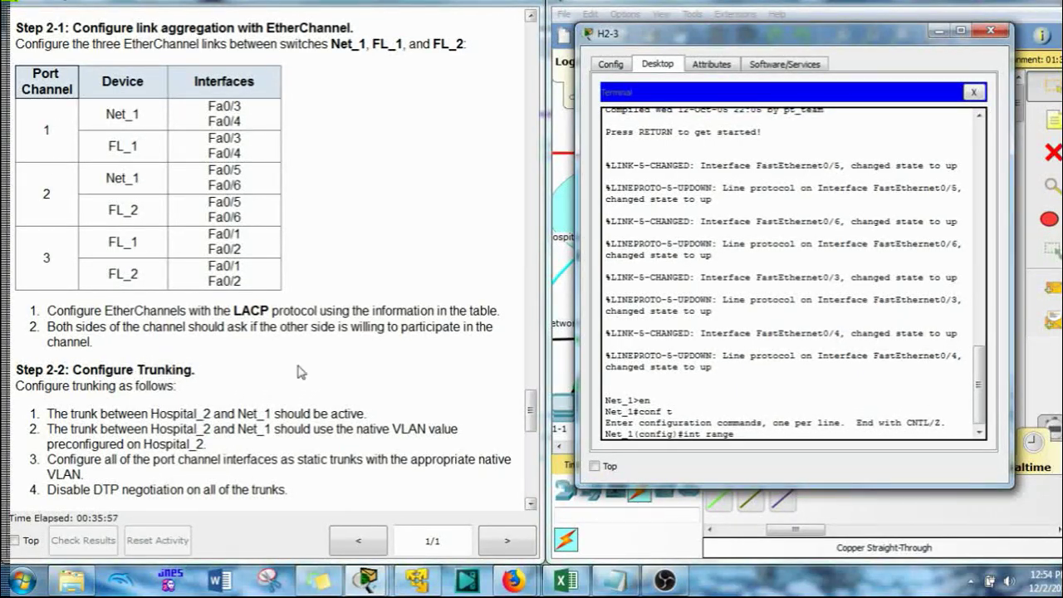
text(0/3-4)
key(Return)
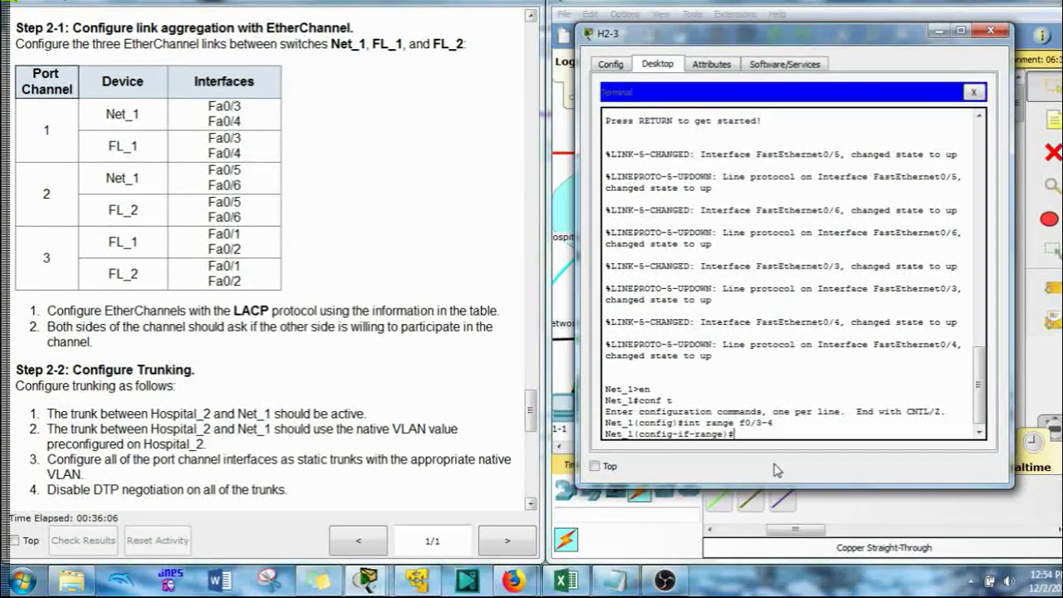
text(channel-g)
key(Tab)
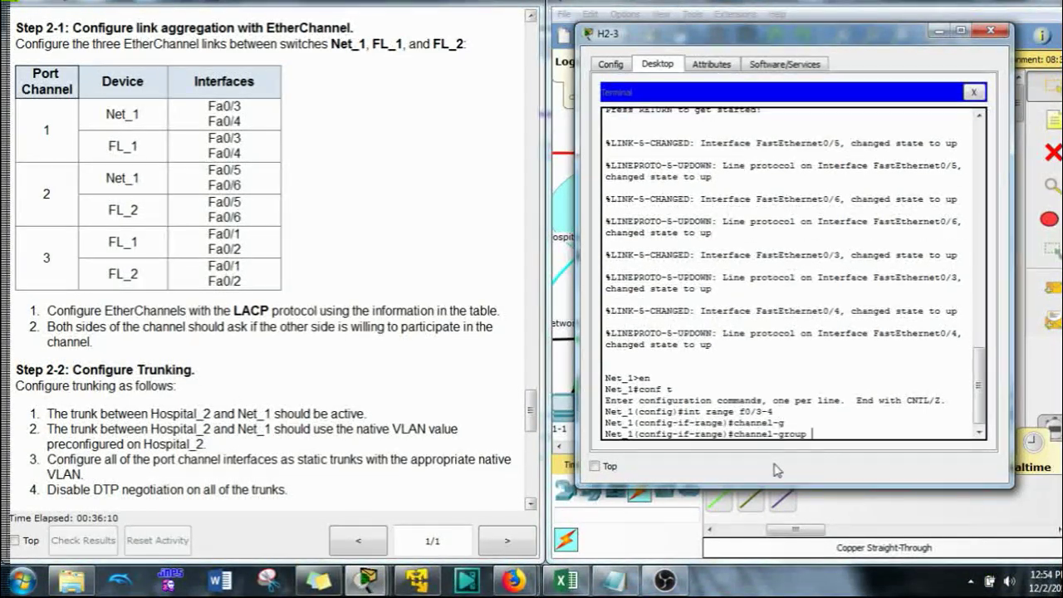
text(1 mode)
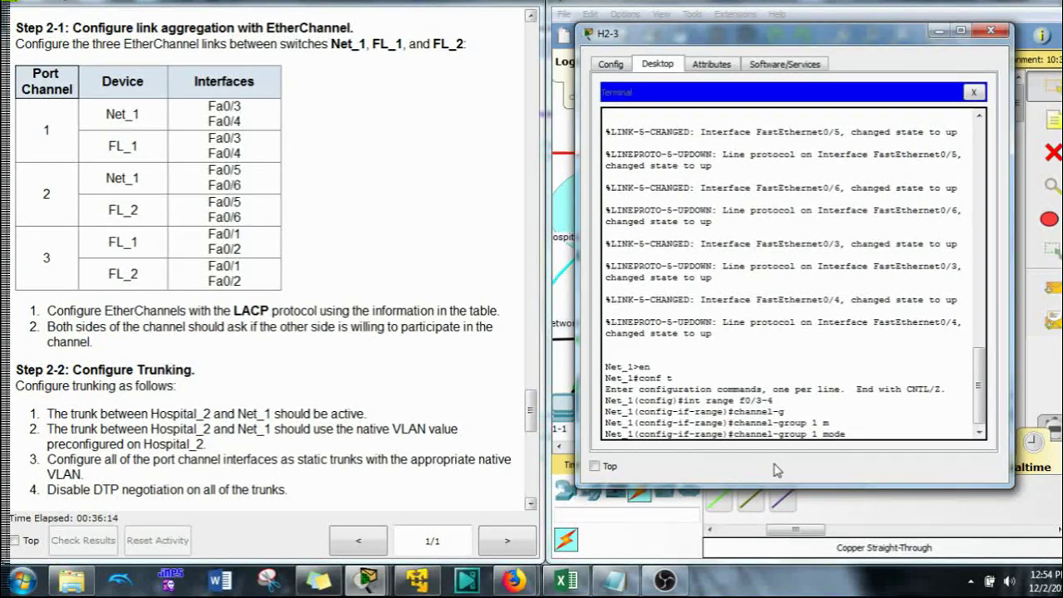
text(?)
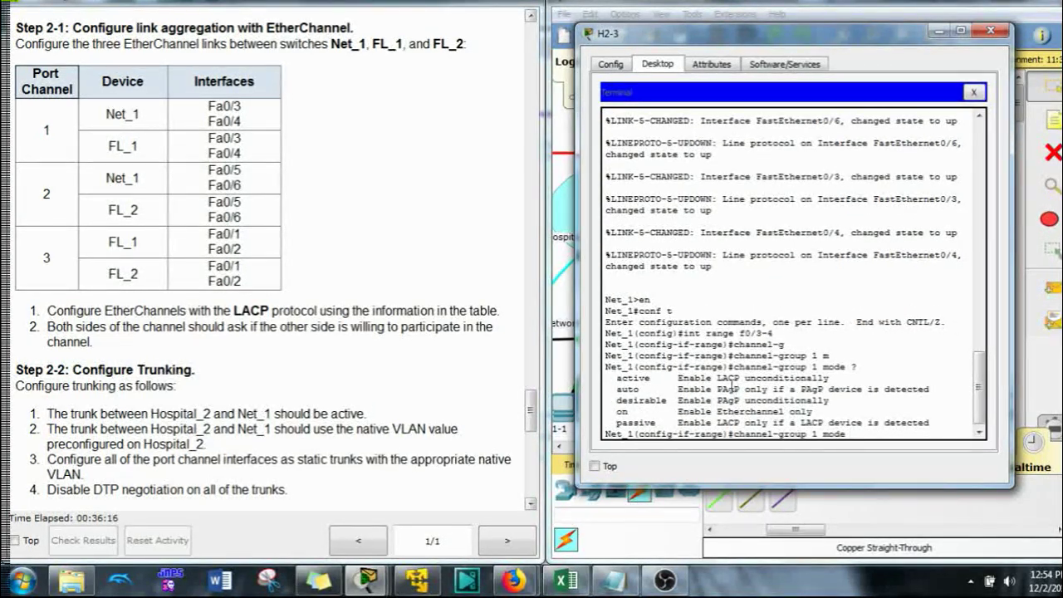
drag(617, 378, 646, 380)
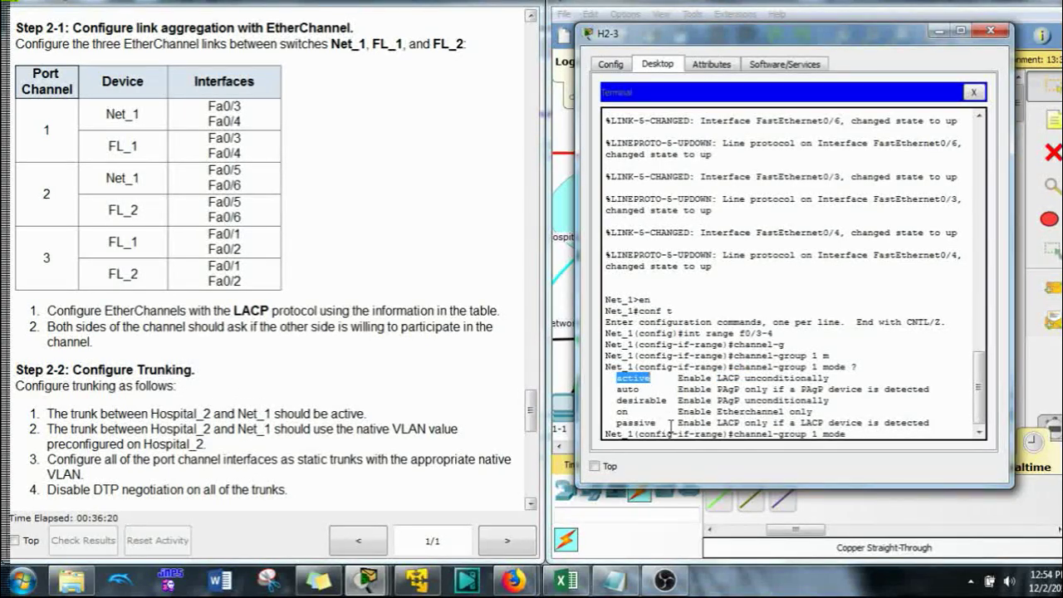
drag(617, 411, 628, 412)
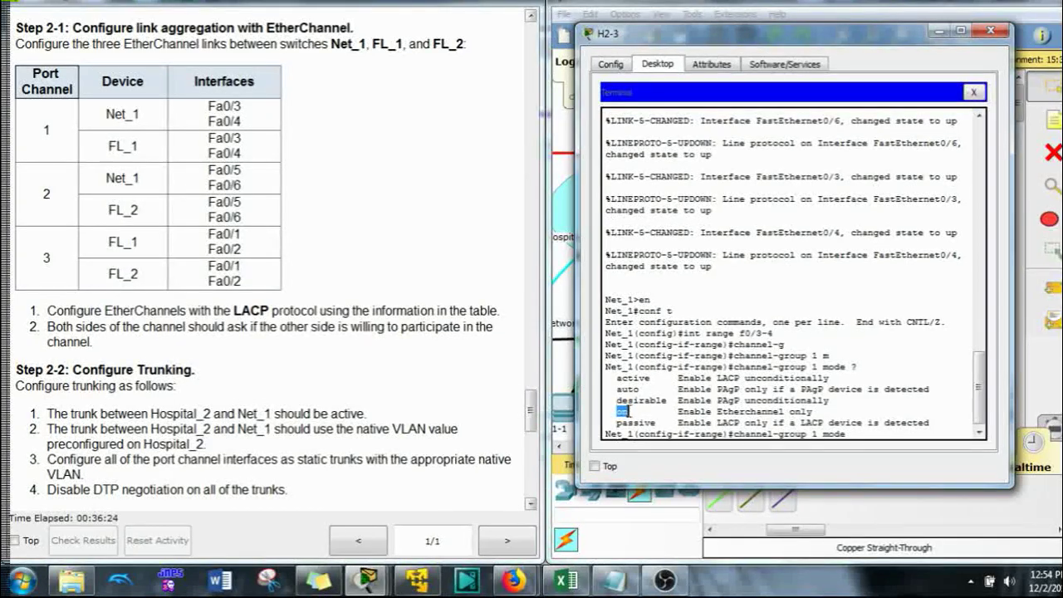
drag(639, 430, 619, 431)
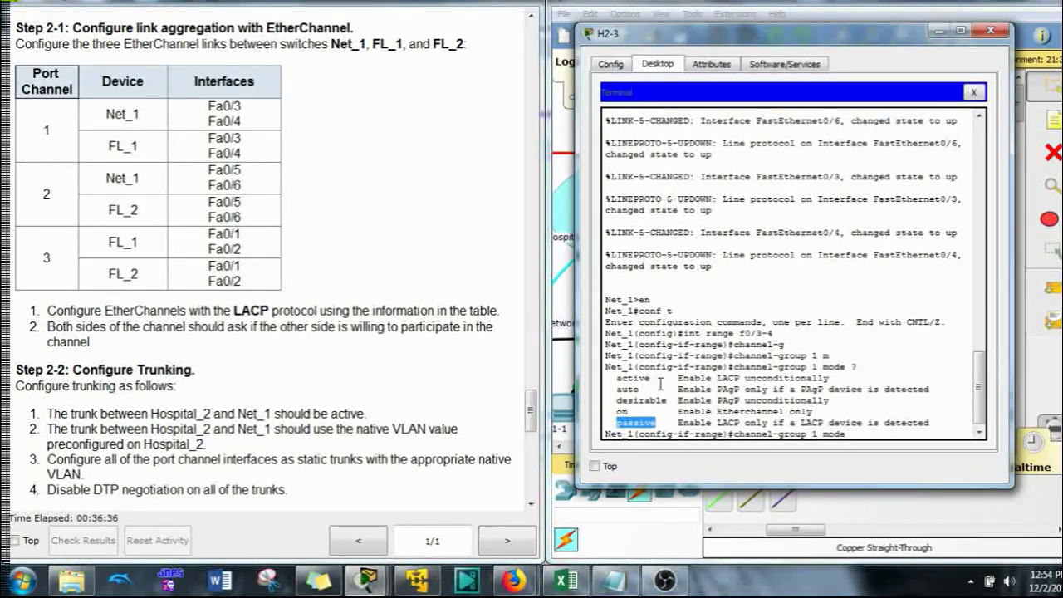
text(a)
key(Tab)
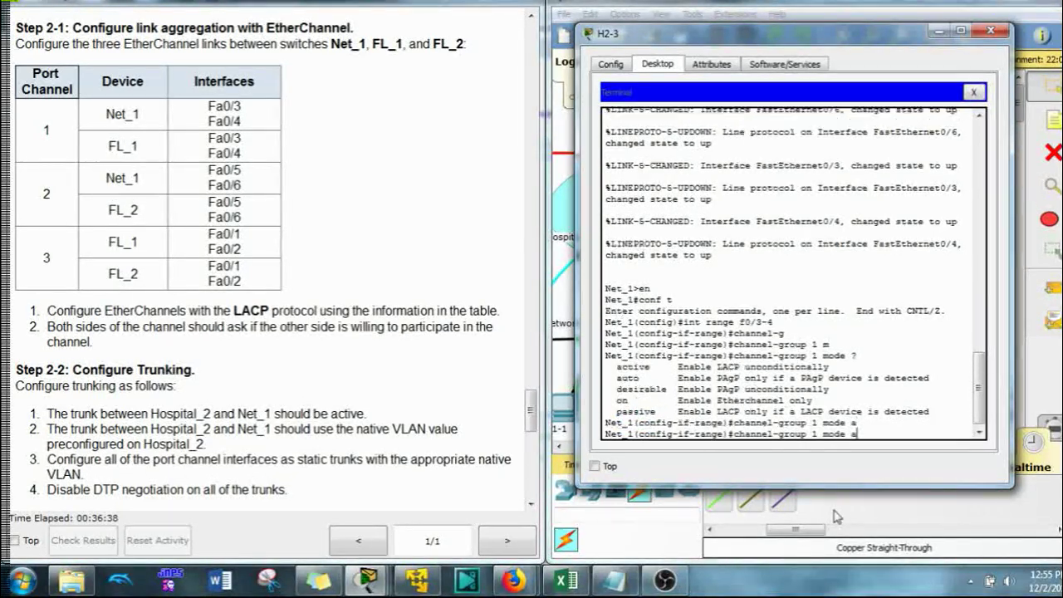
text(c)
key(Tab)
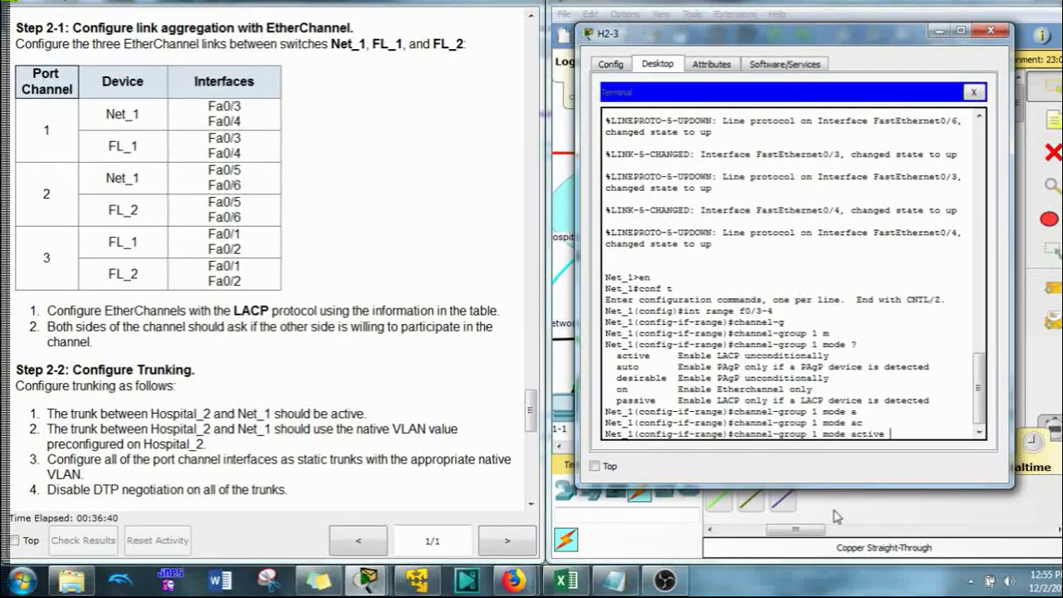
key(Return)
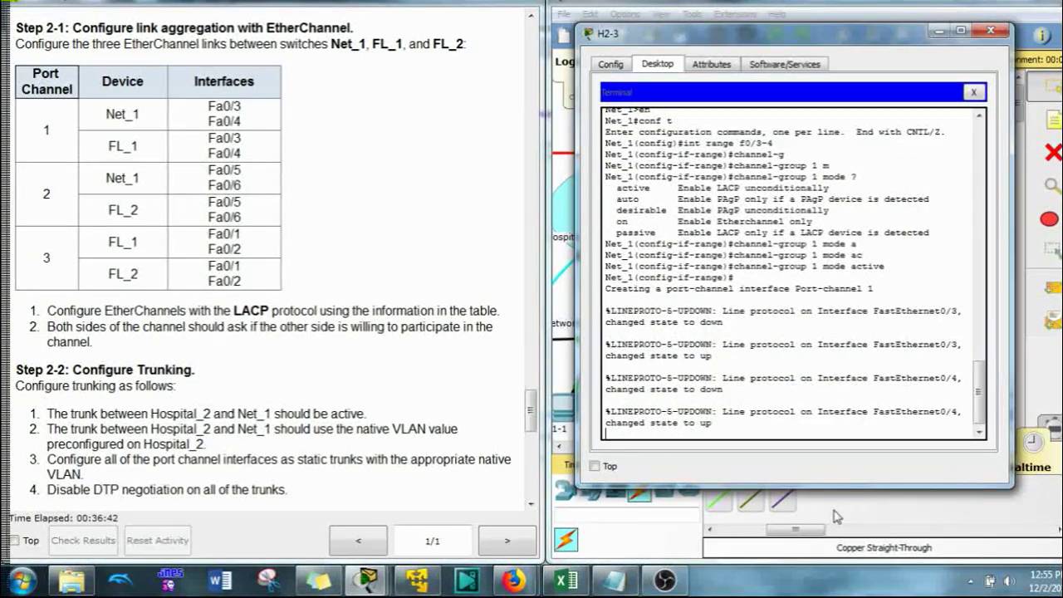
key(Return)
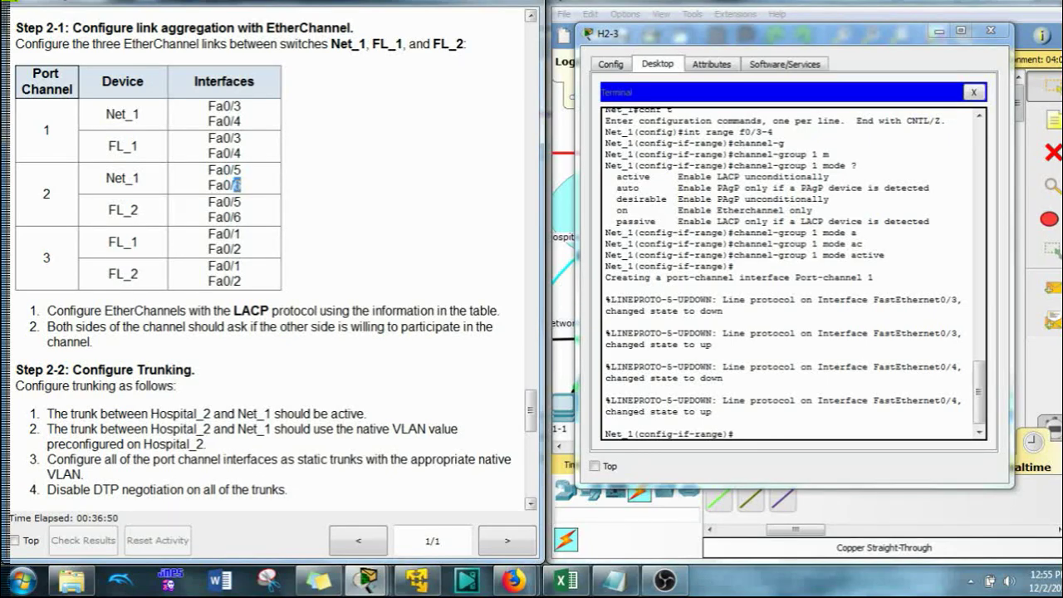
- Bundle Fa0/5-6 into Port-channel 2 with LACP active mode and close the console
click(647, 399)
text(int range f0/3)
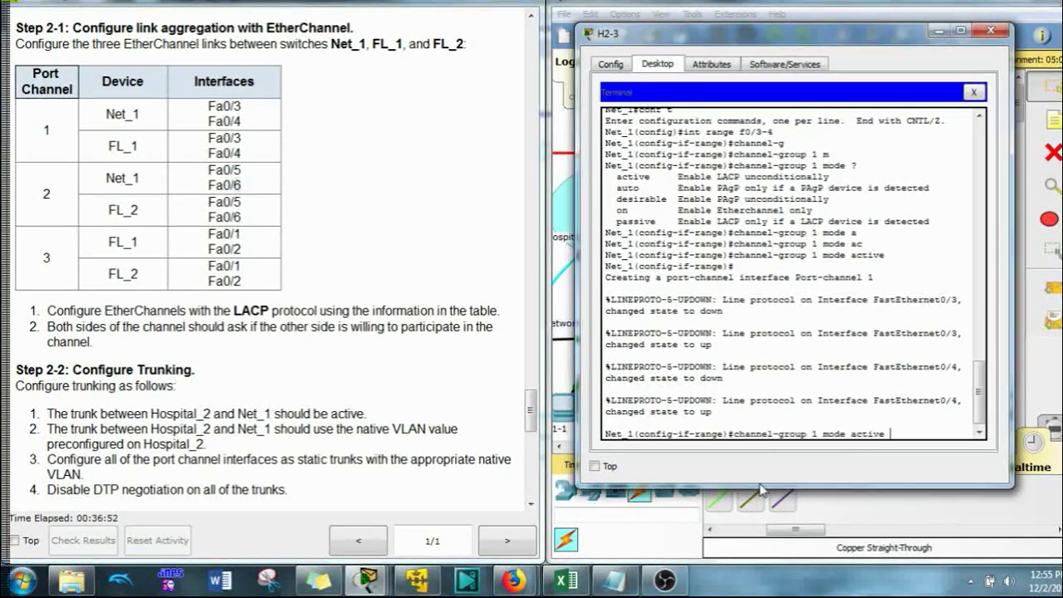
key(BackSpace)
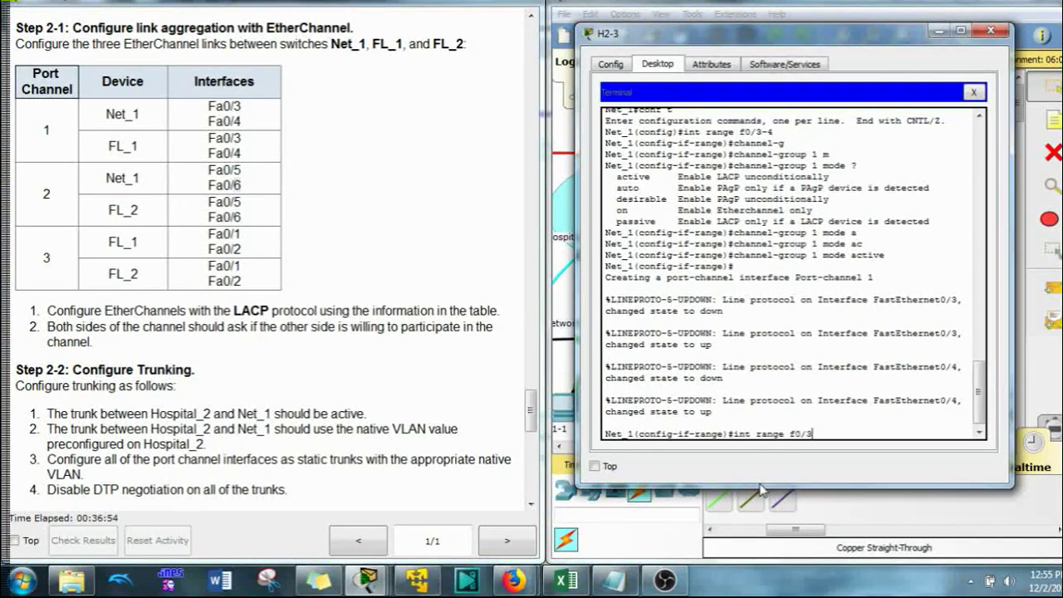
text(5-6)
key(Return)
key(Up)
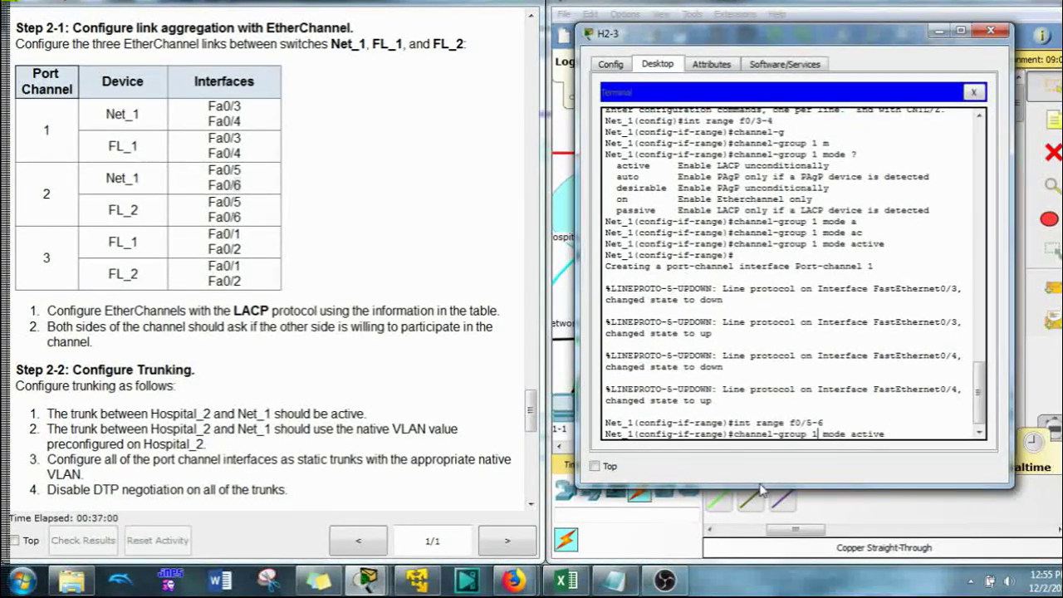
key(Left)
key(BackSpace)
text(2)
key(Return)
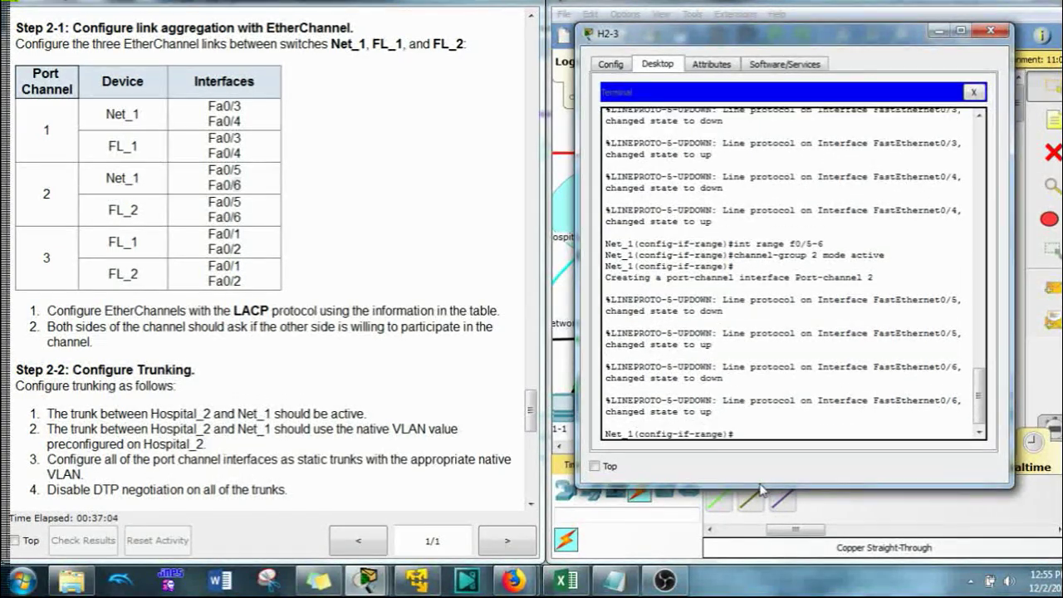
click(879, 6)
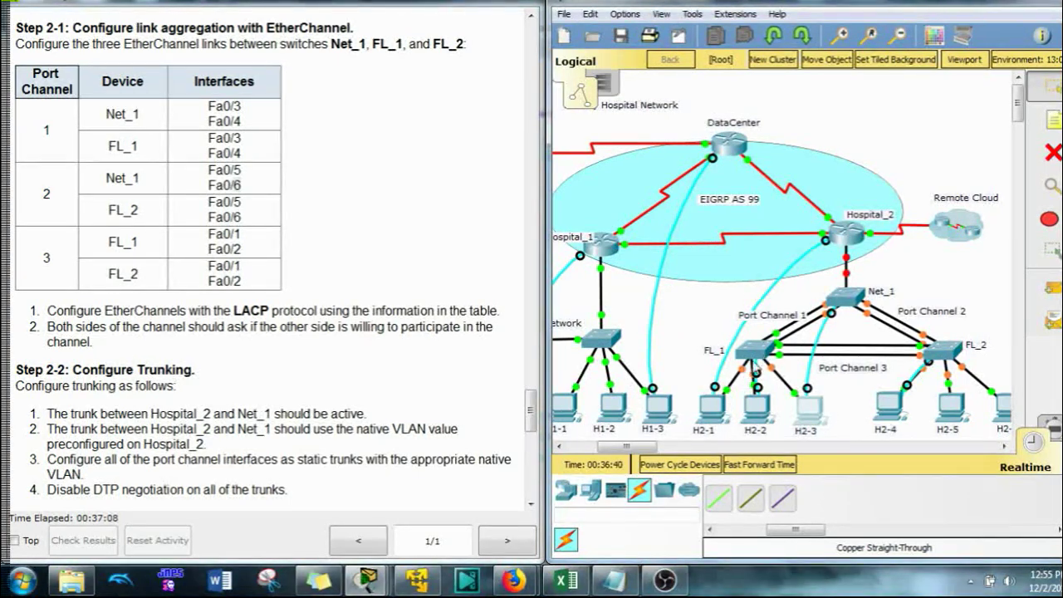
- Open H2-2's terminal with default console settings to reach the FL_1 prompt
click(764, 418)
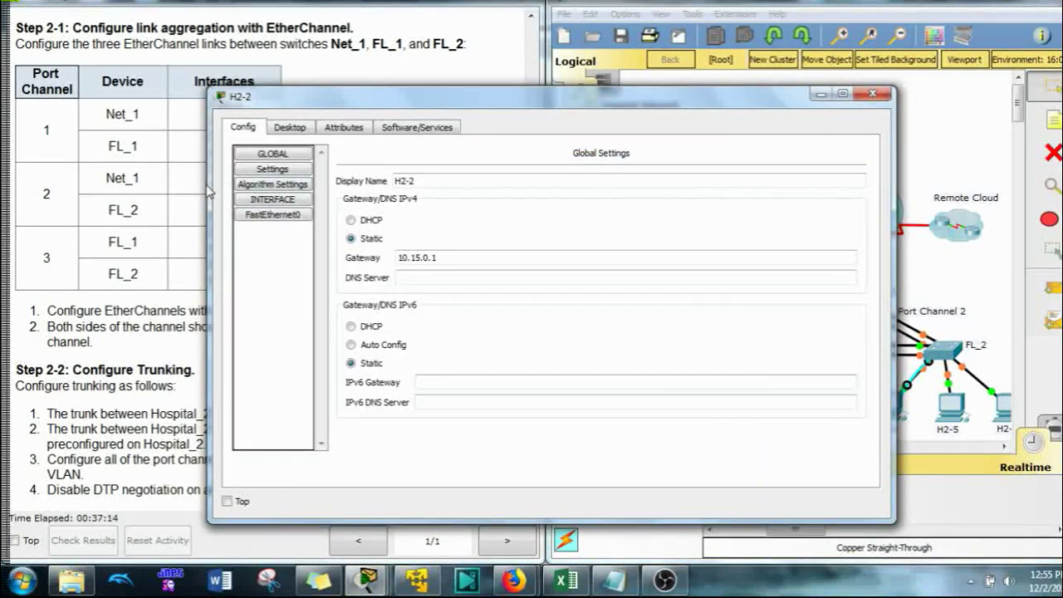
drag(210, 191, 459, 191)
click(525, 133)
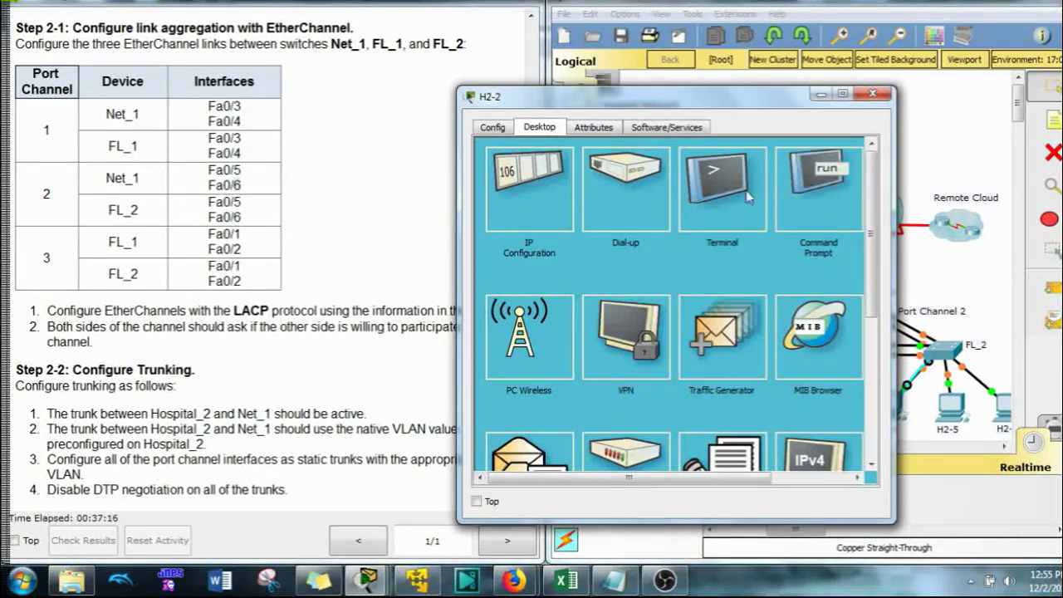
drag(612, 477, 691, 478)
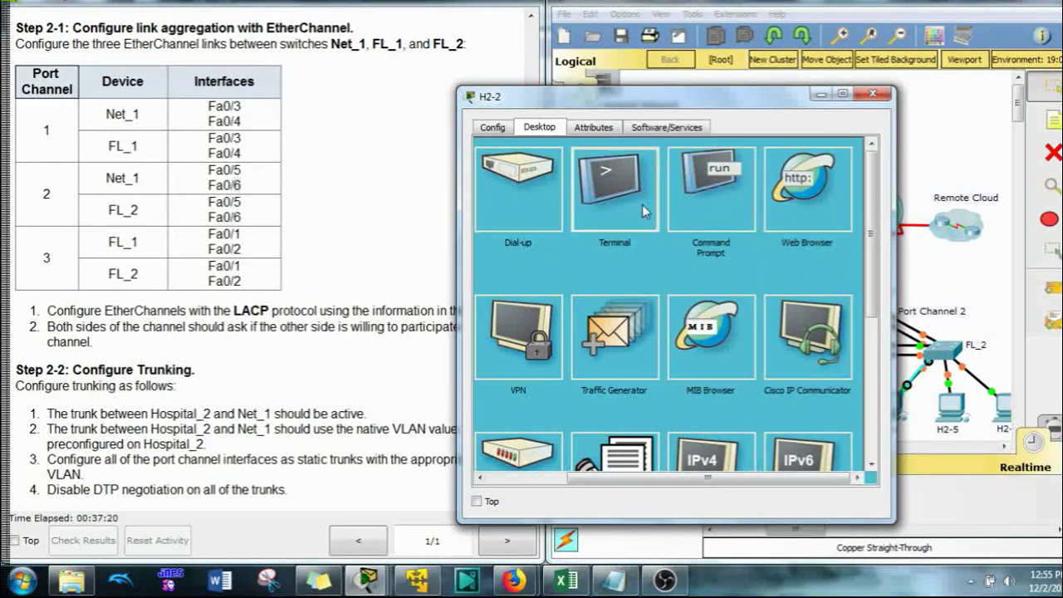
click(613, 184)
click(810, 304)
key(Return)
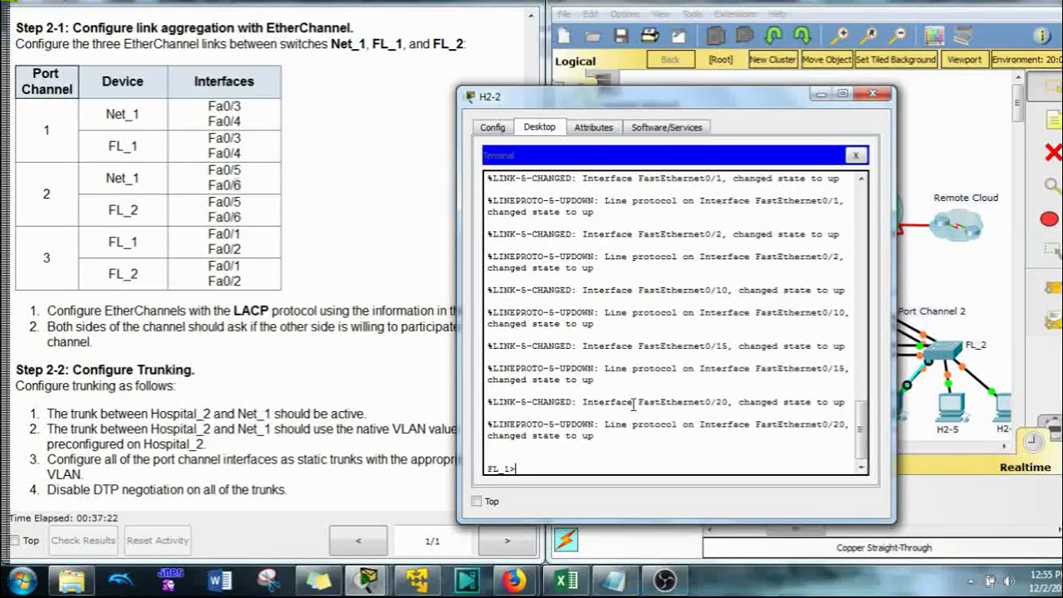
- Enter global configuration on FL_1 and select interface range Fa0/3-4
text(en)
key(Return)
text(conf t)
key(Return)
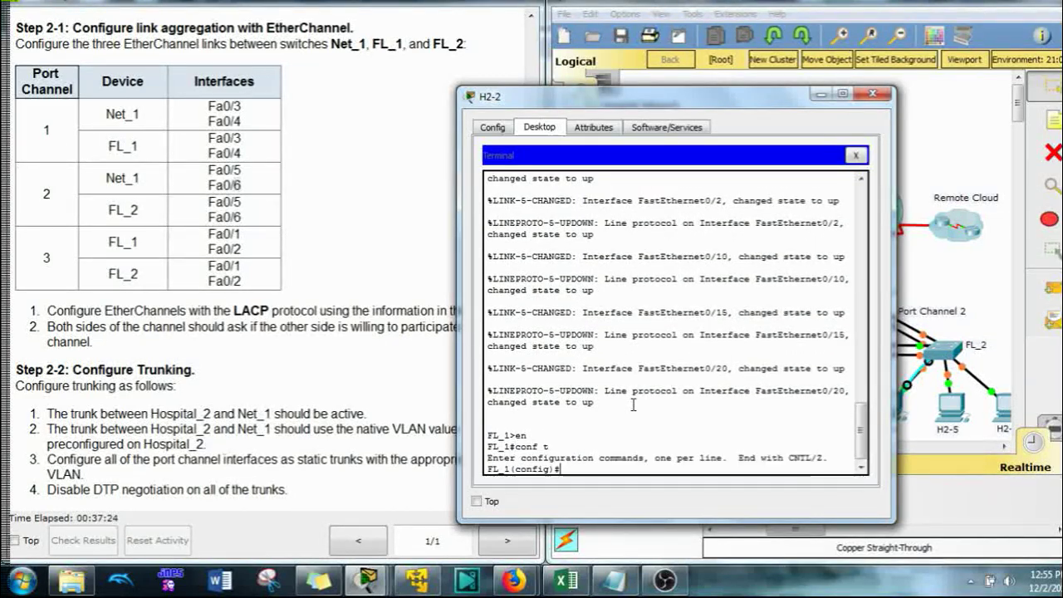
text(int rna)
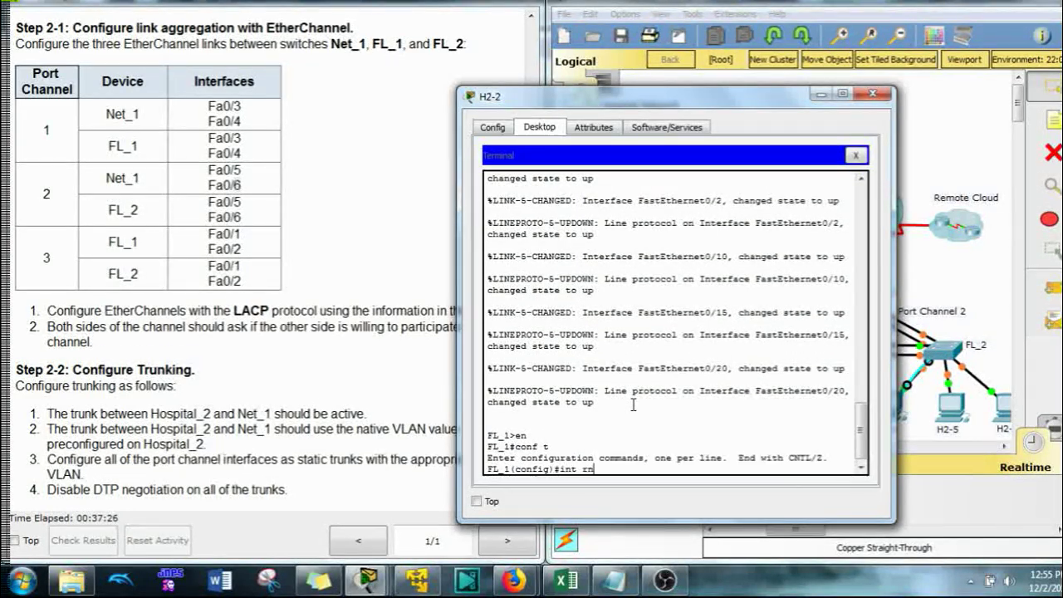
key(BackSpace)
key(BackSpace)
text(ange f)
text(0)
text(/-3)
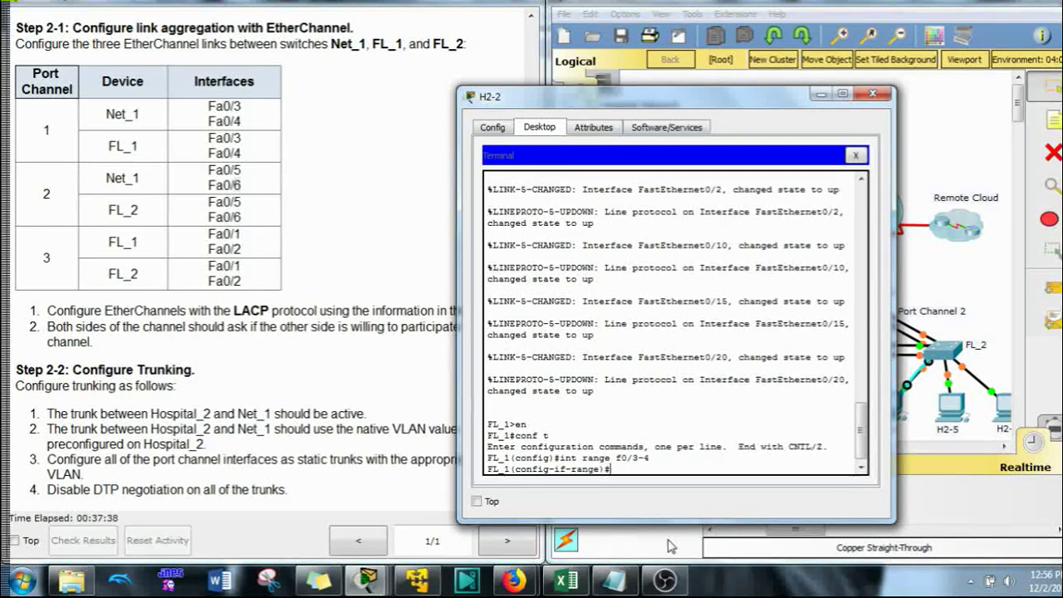
- Put Fa0/3-4 into LACP Port-channel 1 with channel-group 1 mode active
text(nnel-g)
key(Tab)
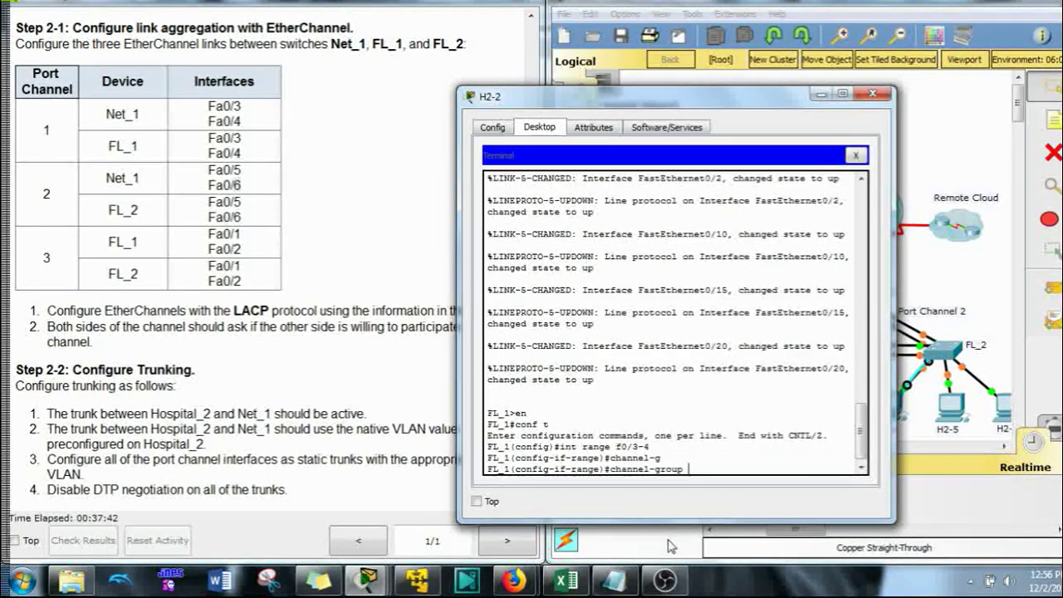
text(1 mo)
key(Tab)
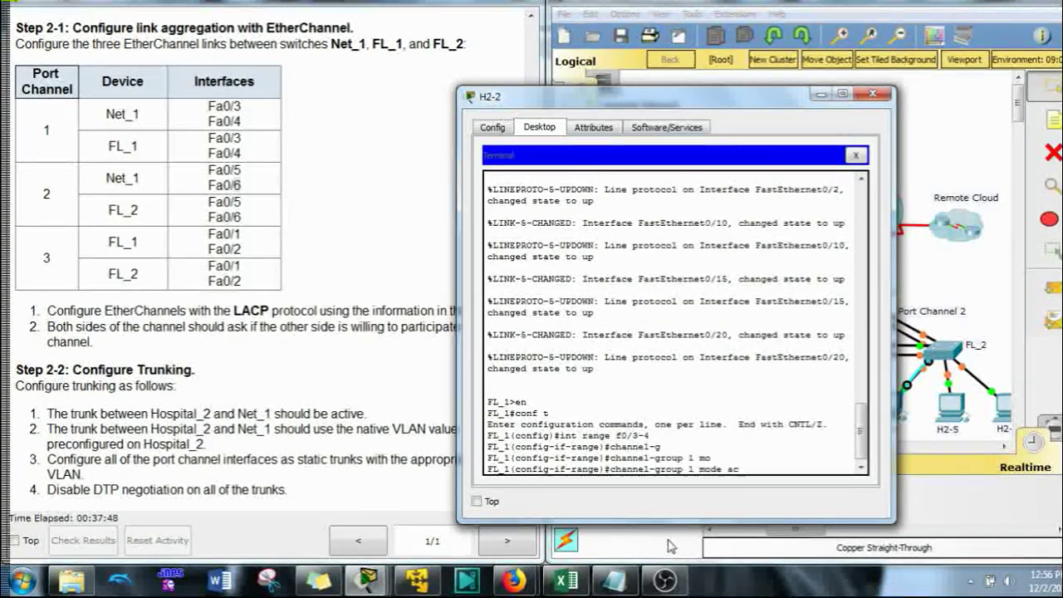
text(ac)
key(Tab)
key(Return)
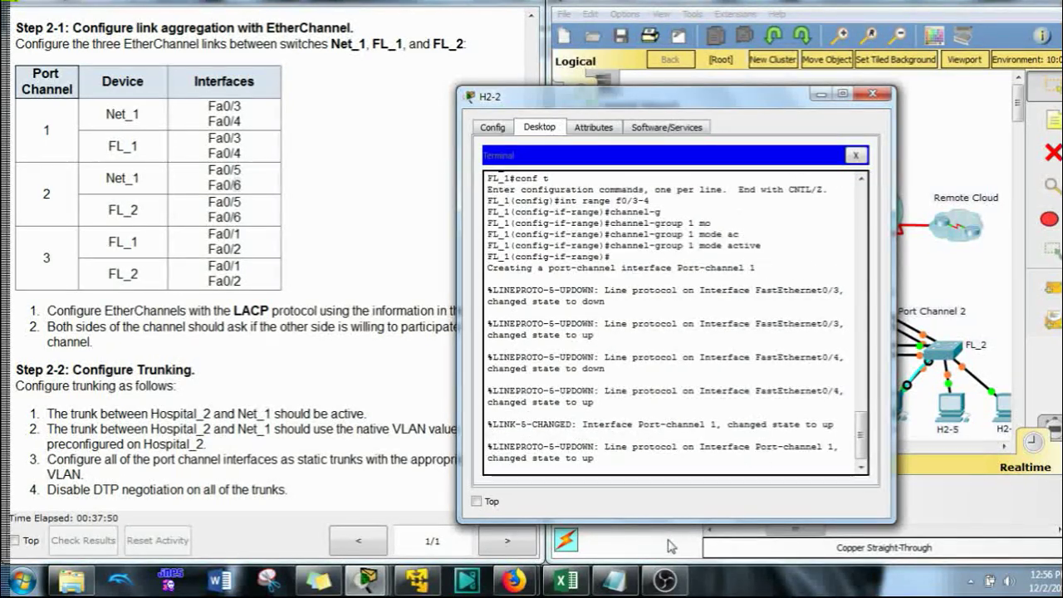
- Select Fa0/1-2 on FL_1 and assign them to LACP Port-channel 3 in active mode
key(Return)
key(Up)
key(Up)
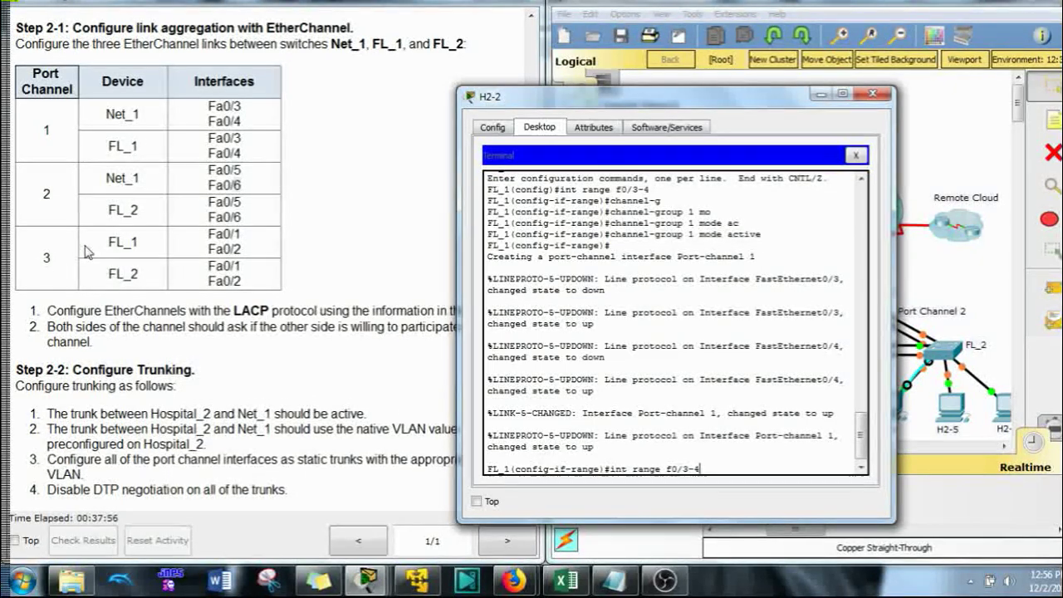
double_click(116, 242)
double_click(237, 236)
click(615, 448)
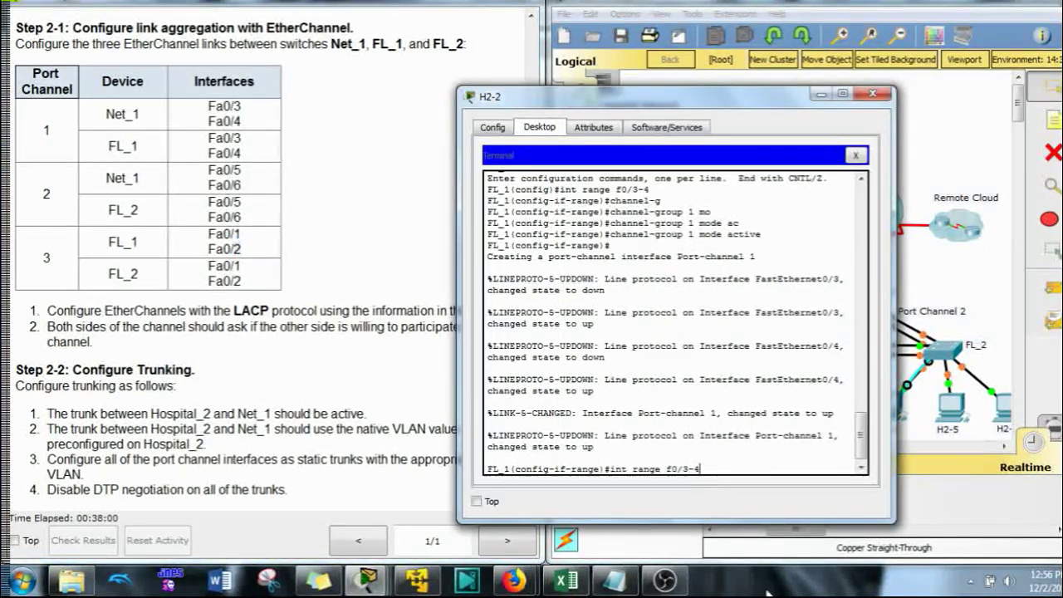
text(1-2)
key(Return)
key(Left)
key(Left)
key(Left)
key(Left)
key(Left)
key(Left)
key(Left)
key(Left)
key(Left)
key(Left)
key(Left)
key(Left)
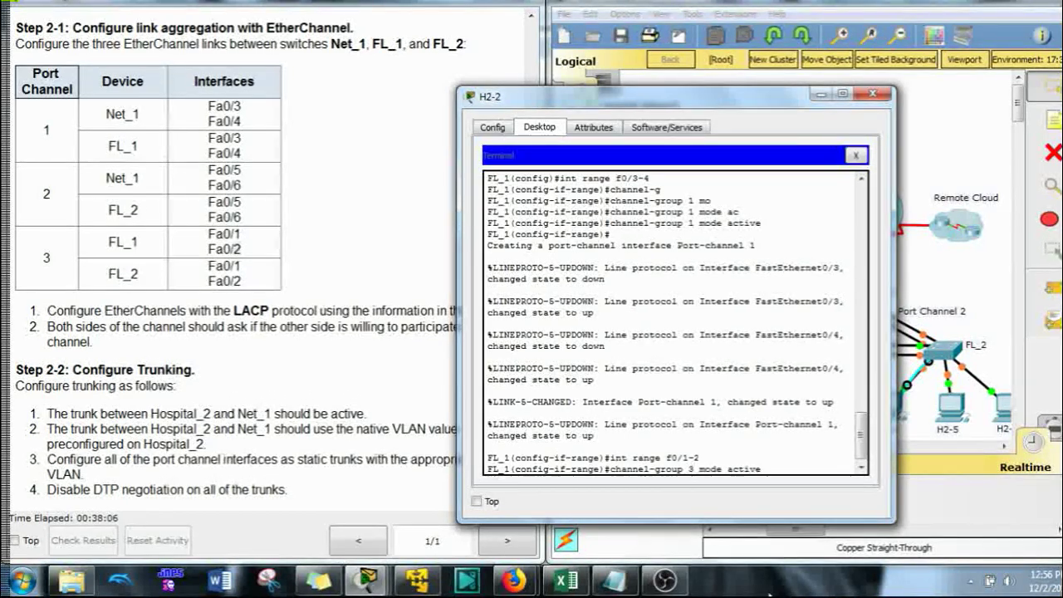
text(3)
key(Return)
key(Return)
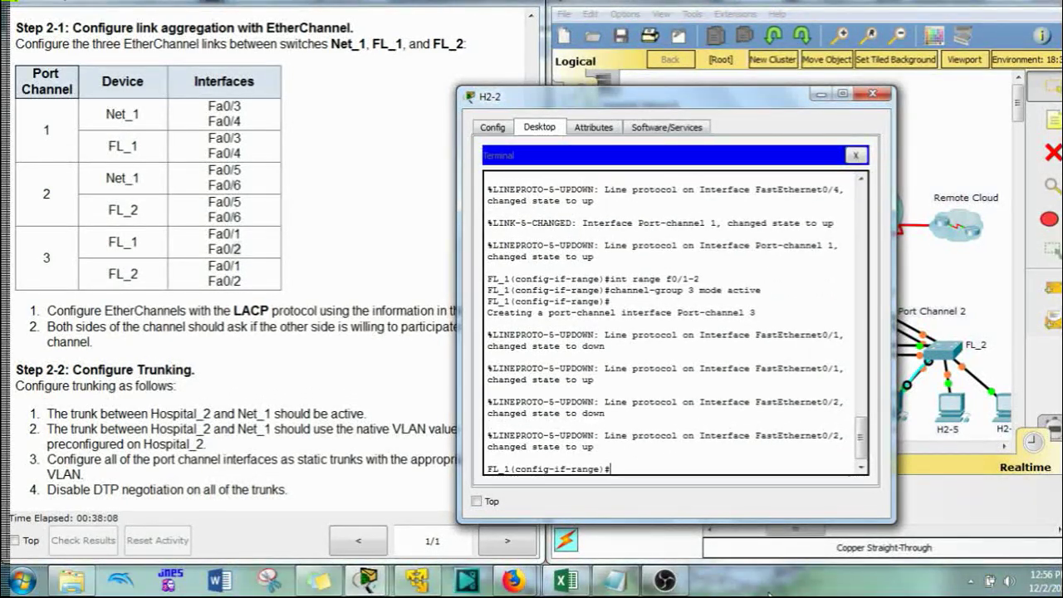
drag(679, 95, 770, 136)
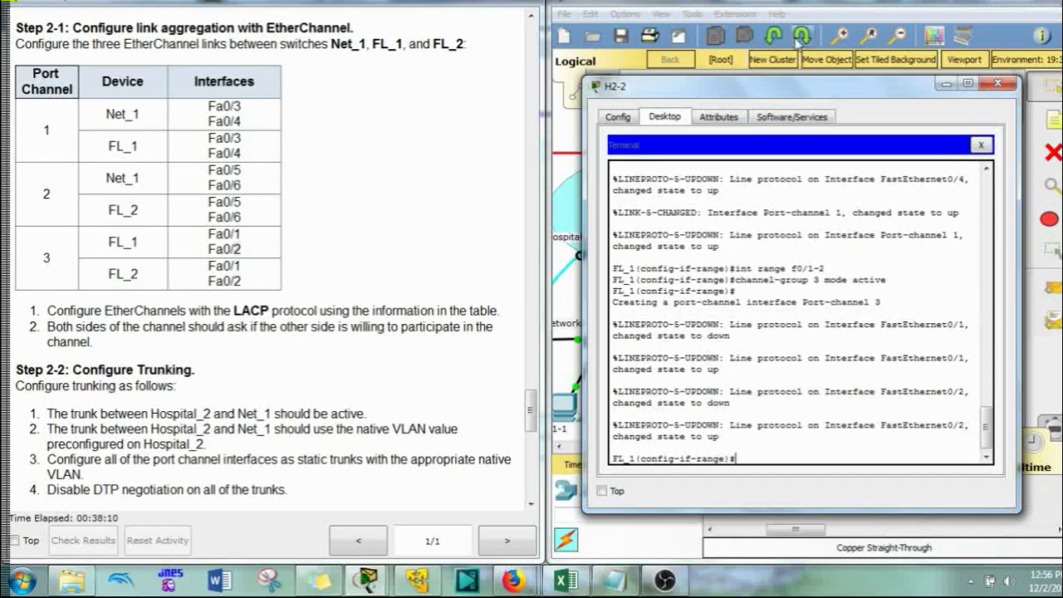
click(798, 10)
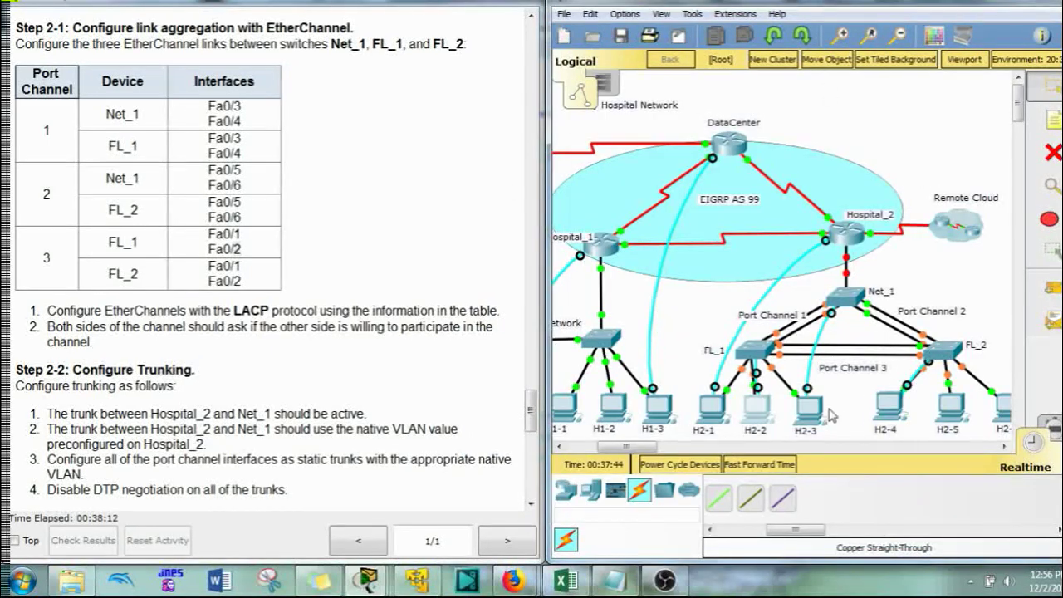
- Open H2-4's terminal and connect to the FL_2 console prompt
click(887, 406)
drag(214, 116, 661, 49)
click(652, 79)
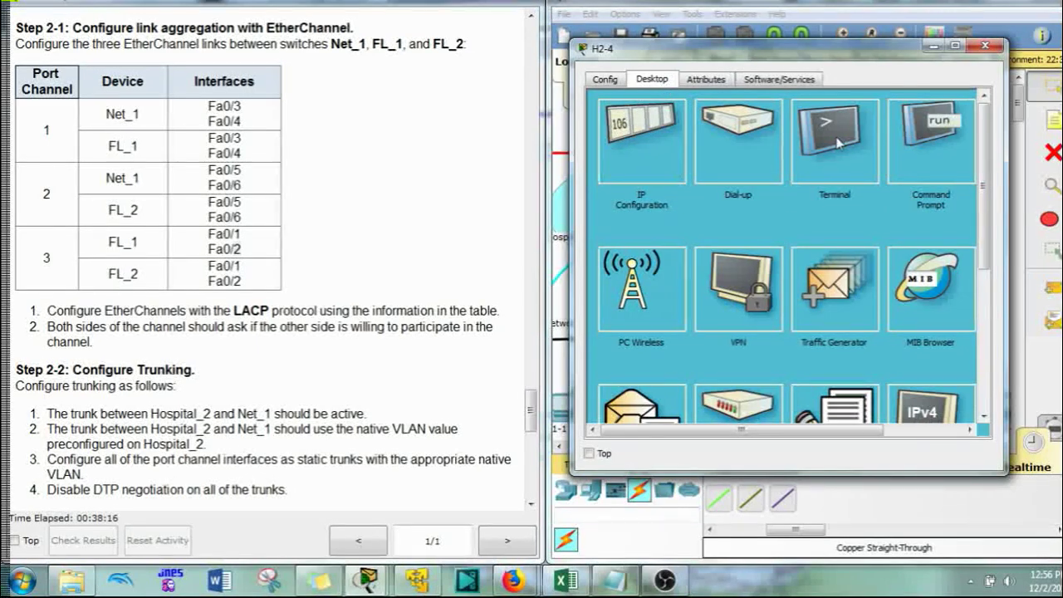
click(839, 143)
click(940, 255)
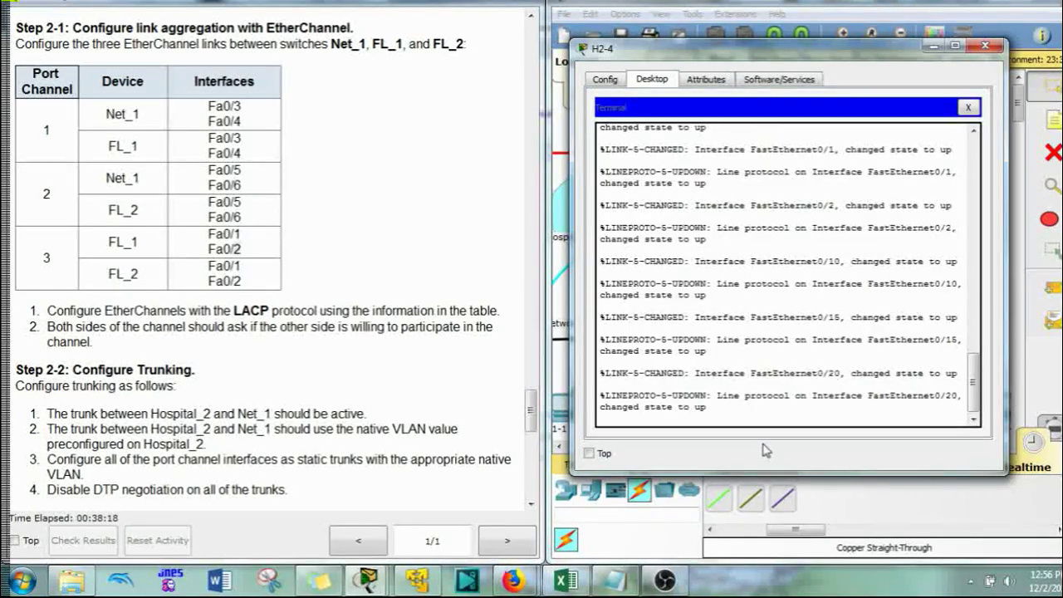
key(Return)
- Enter global configuration on FL_2 and select interface range Fa0/5-6
text(en)
key(Return)
text(conf t)
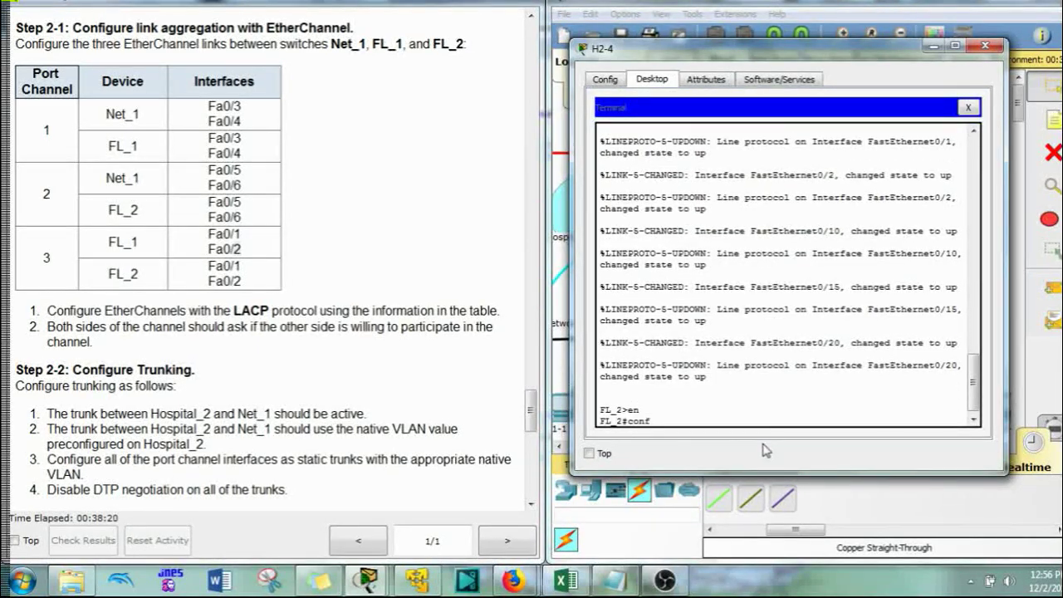
key(Return)
text(int range)
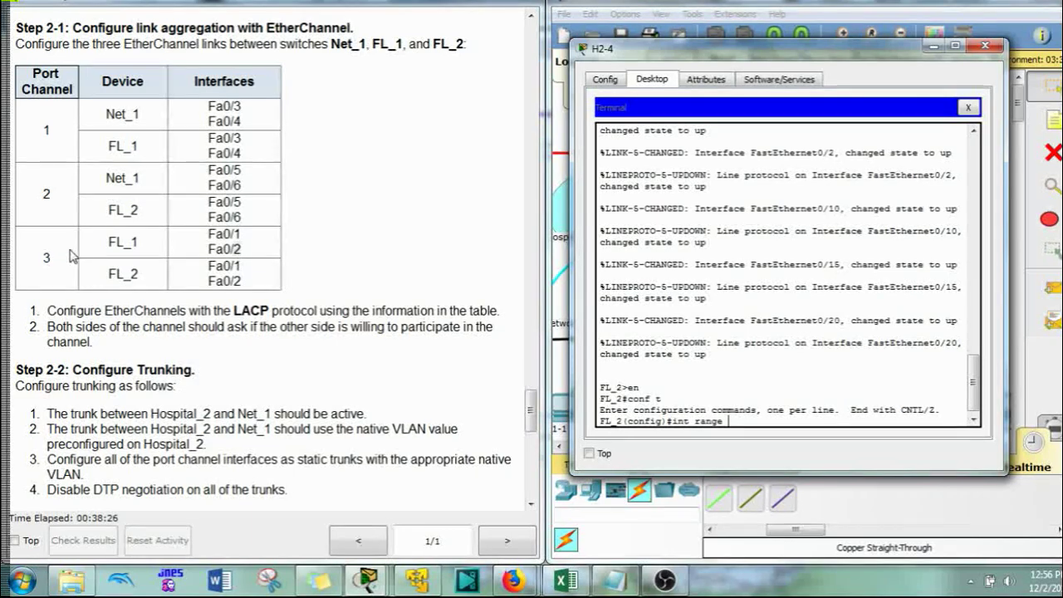
drag(109, 209, 145, 214)
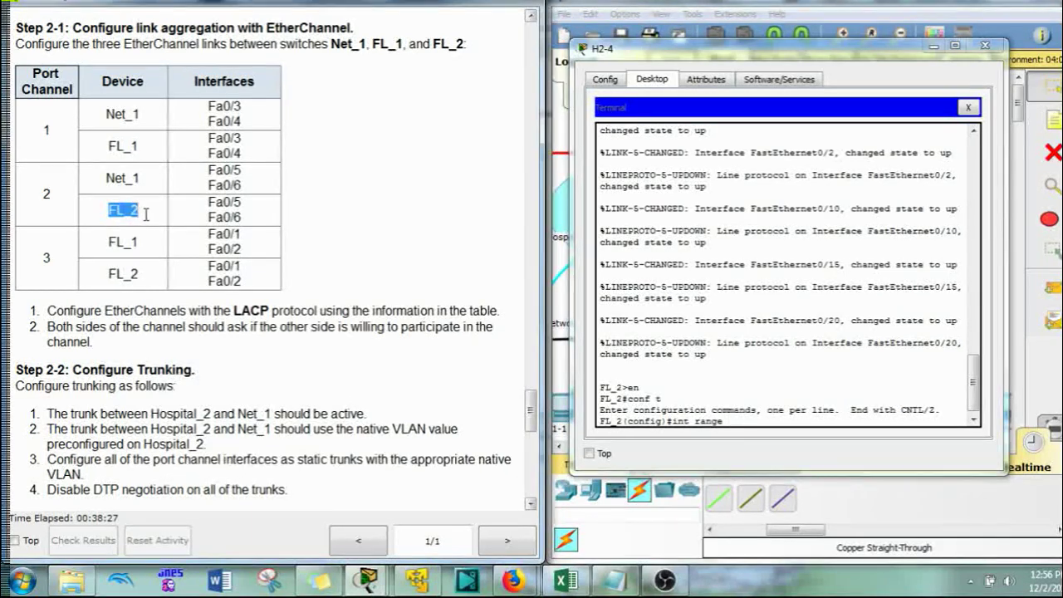
double_click(237, 204)
text(f0/5-6)
key(Return)
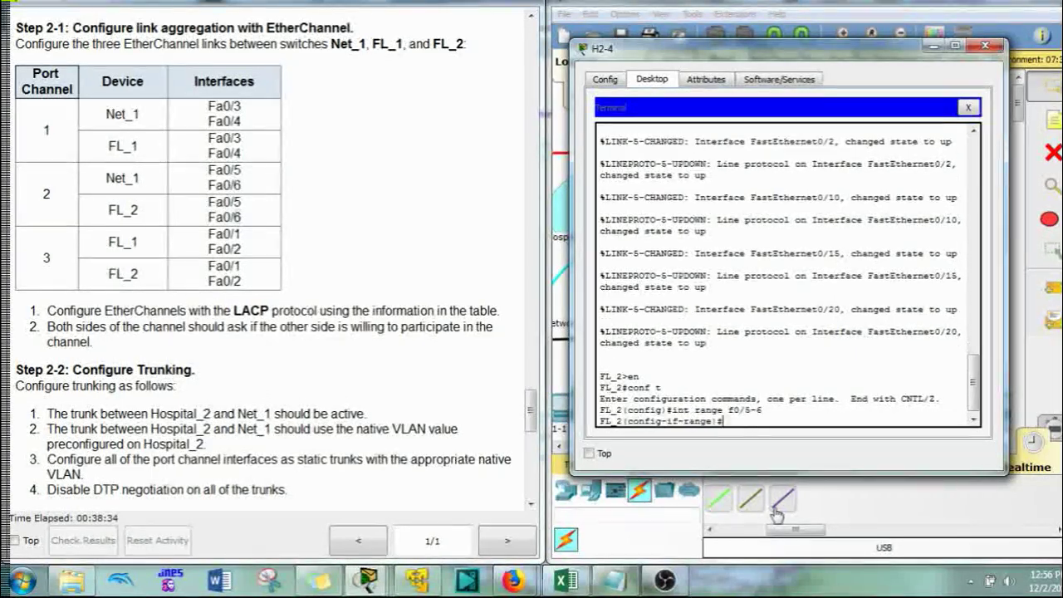
- Put Fa0/5-6 into LACP Port-channel 2 with channel-group 2 mode active
text(channel)
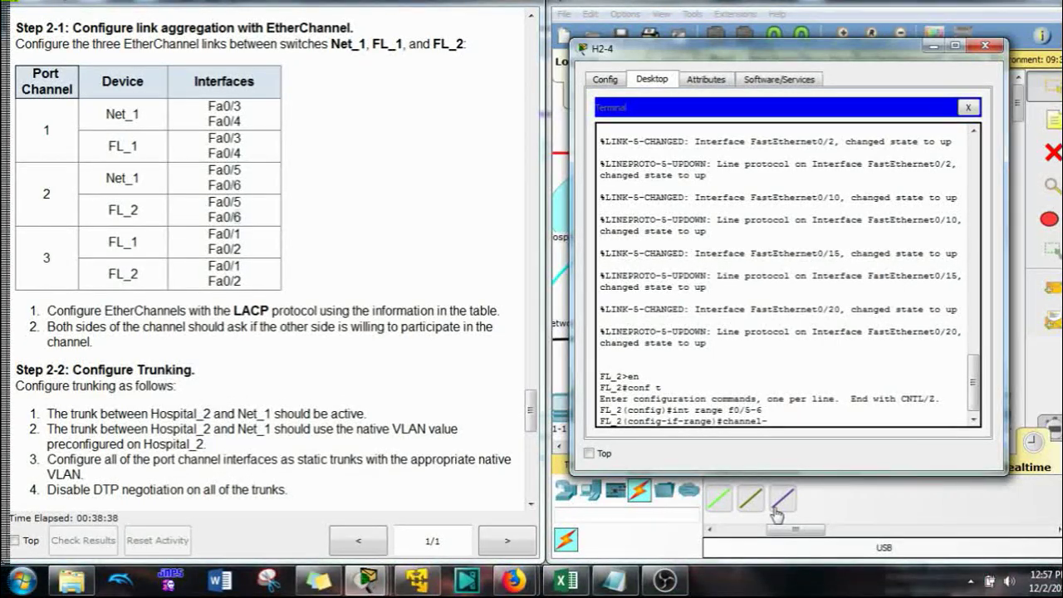
text(-g)
key(Tab)
text(2)
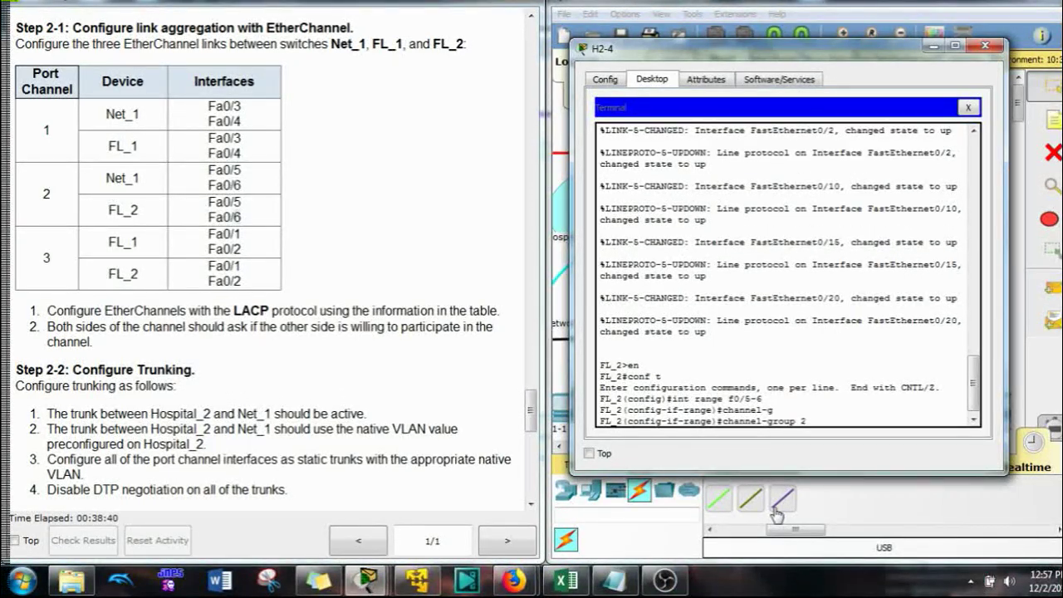
text( m)
key(Tab)
text(a)
key(Tab)
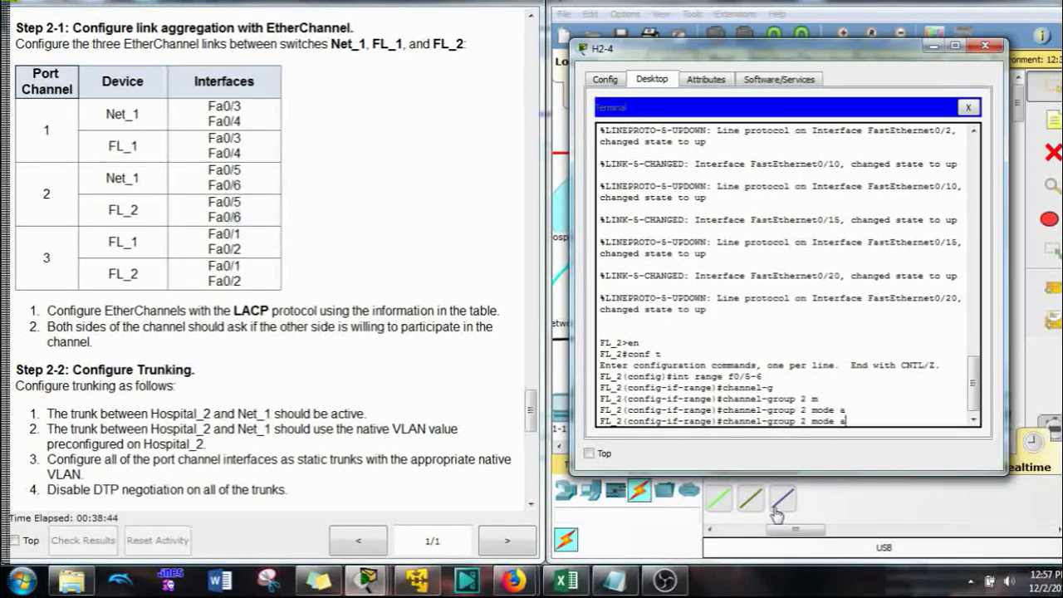
text(c)
key(Tab)
key(Return)
- Assign FL_2's Fa0/1-2 to LACP Port-channel 3 in active mode, then exit
key(Up)
key(Up)
key(BackSpace)
key(BackSpace)
key(BackSpace)
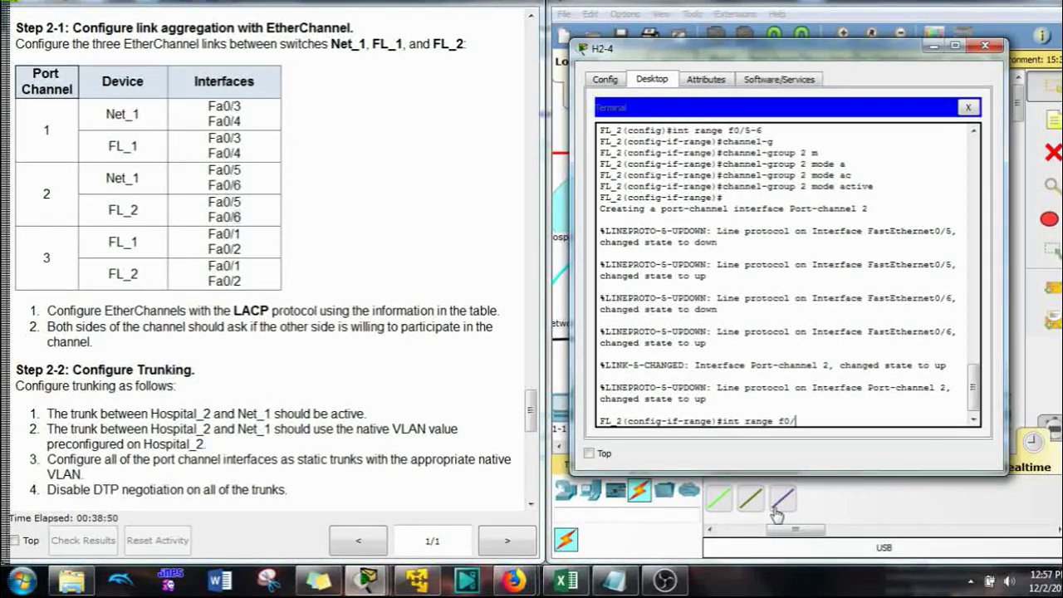
text(1-2)
key(Return)
key(Up)
key(Up)
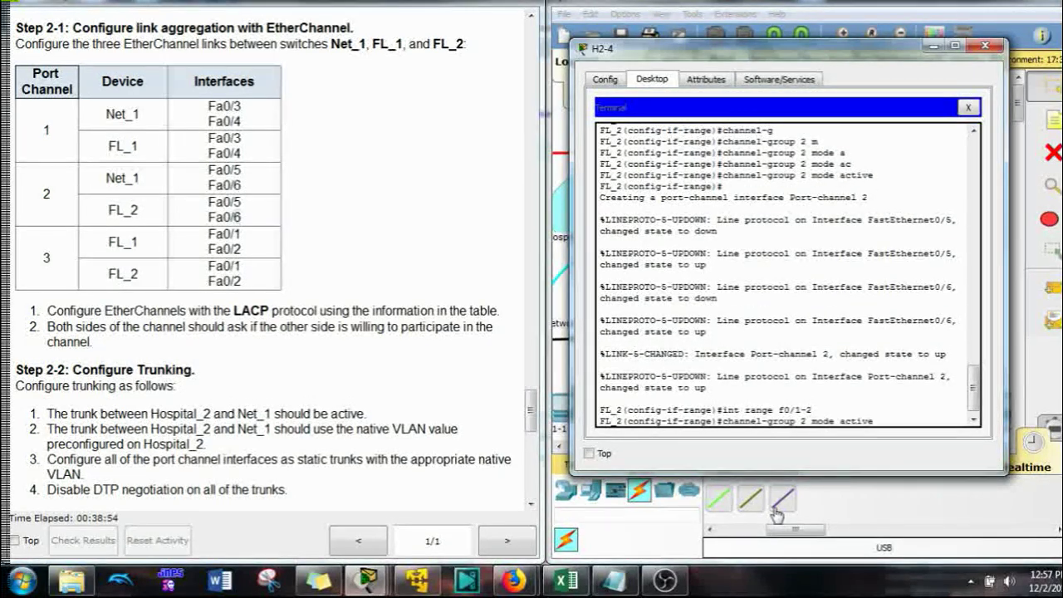
key(Left)
key(Left)
key(Left)
key(Left)
key(Left)
key(Left)
key(Left)
key(Left)
key(Left)
key(Left)
key(Left)
key(Left)
key(BackSpace)
text(3)
key(Return)
key(Return)
text(exit)
key(Return)
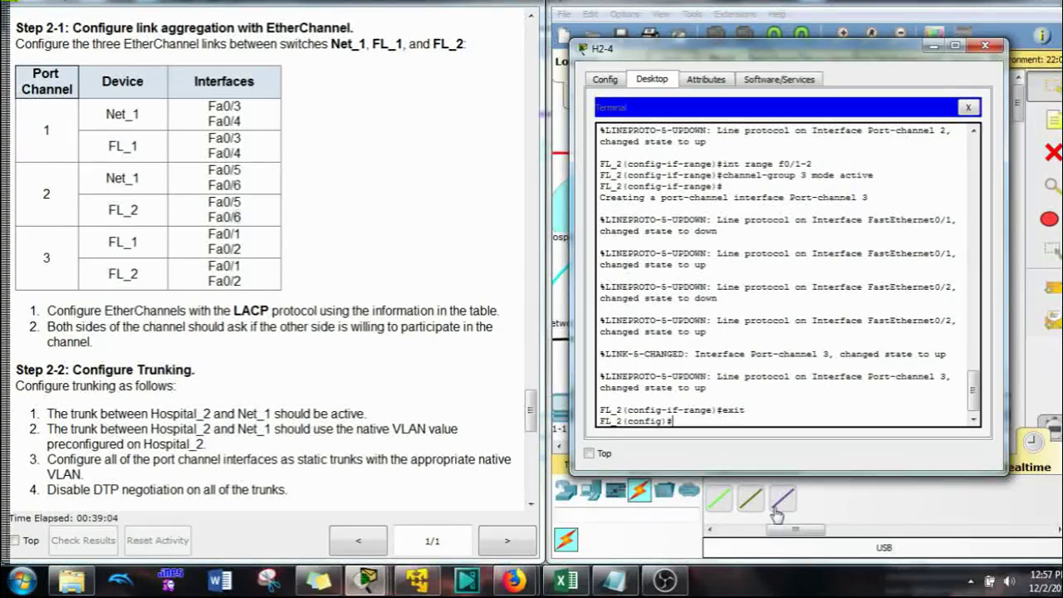
scroll(276, 375, down, 4)
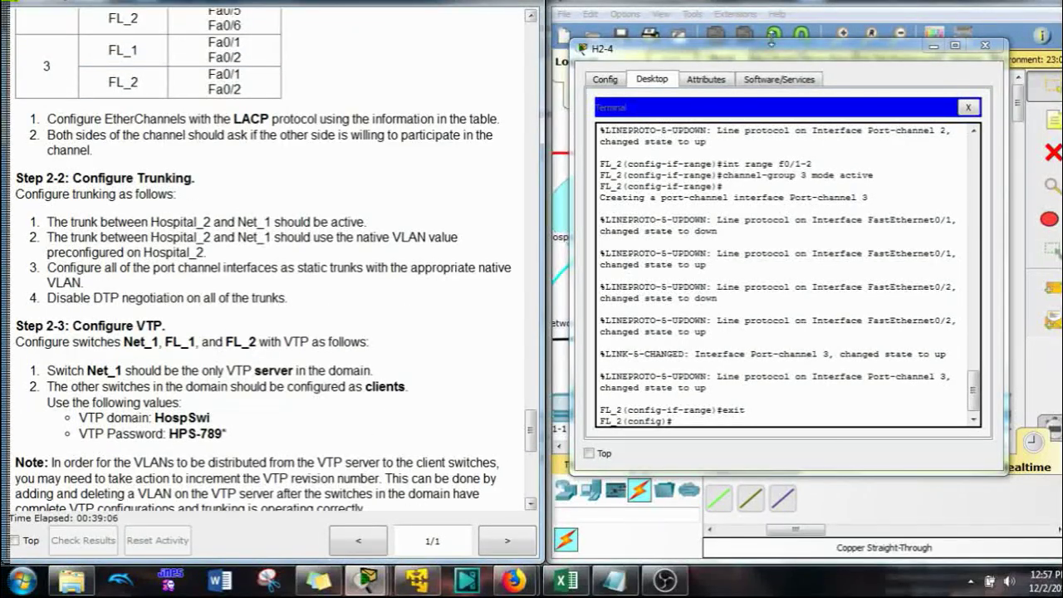
- From H2-1's console, leave config mode on Hospital_2 and run show run
click(824, 10)
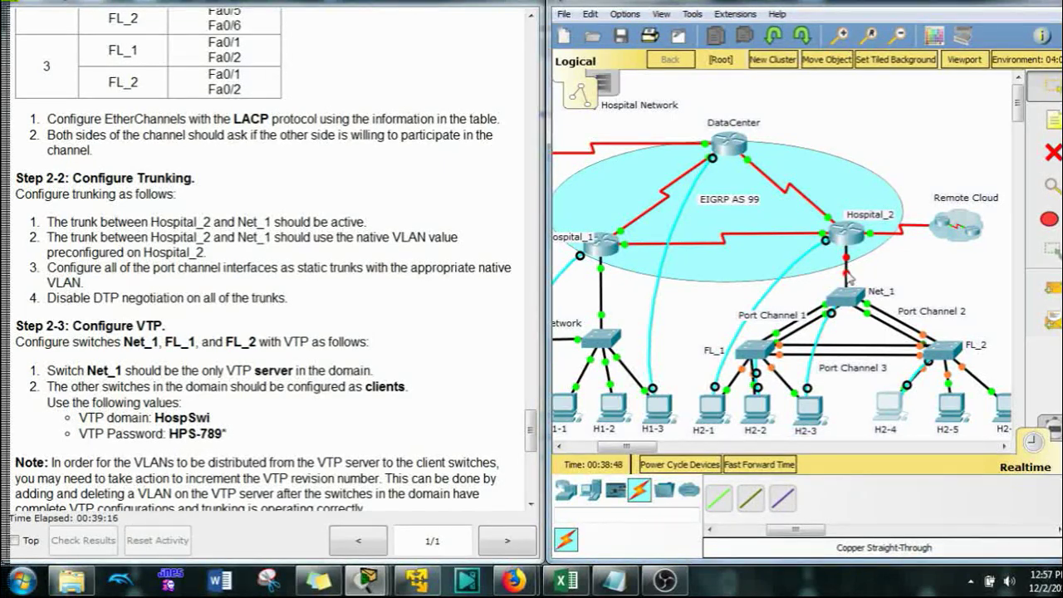
click(712, 405)
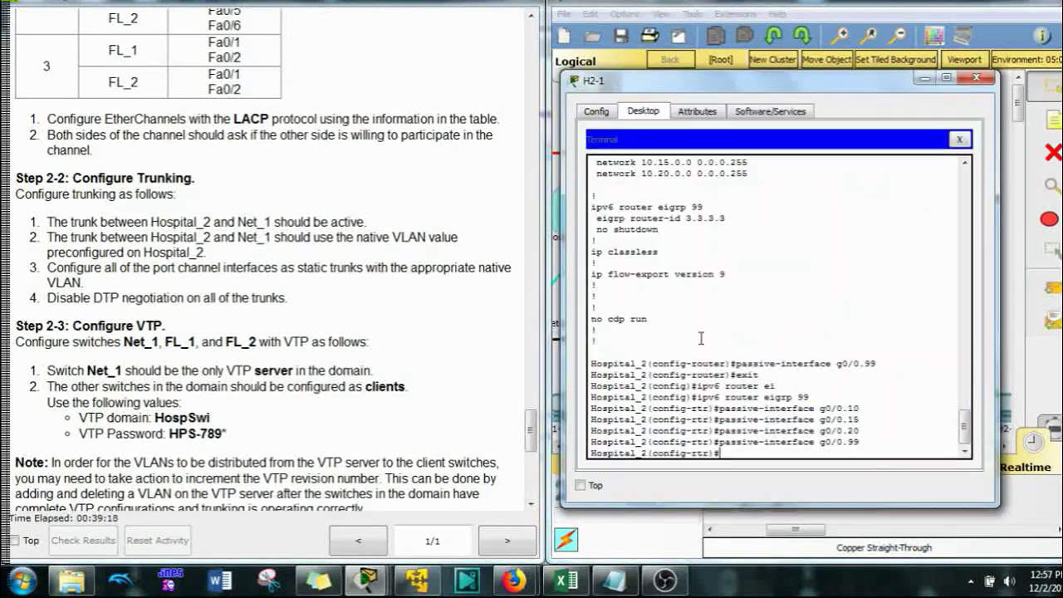
text(end)
key(Return)
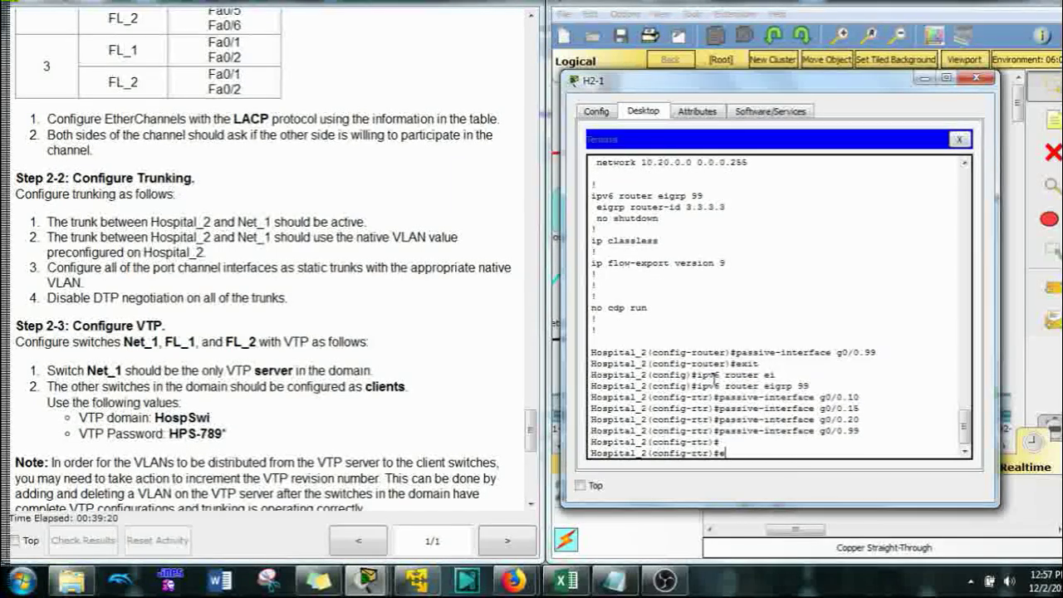
text(sho run)
key(Return)
- Page and scroll through Hospital_2's configuration to the GigabitEthernet0/0 settings
key(space)
key(space)
key(space)
scroll(729, 314, up, 5)
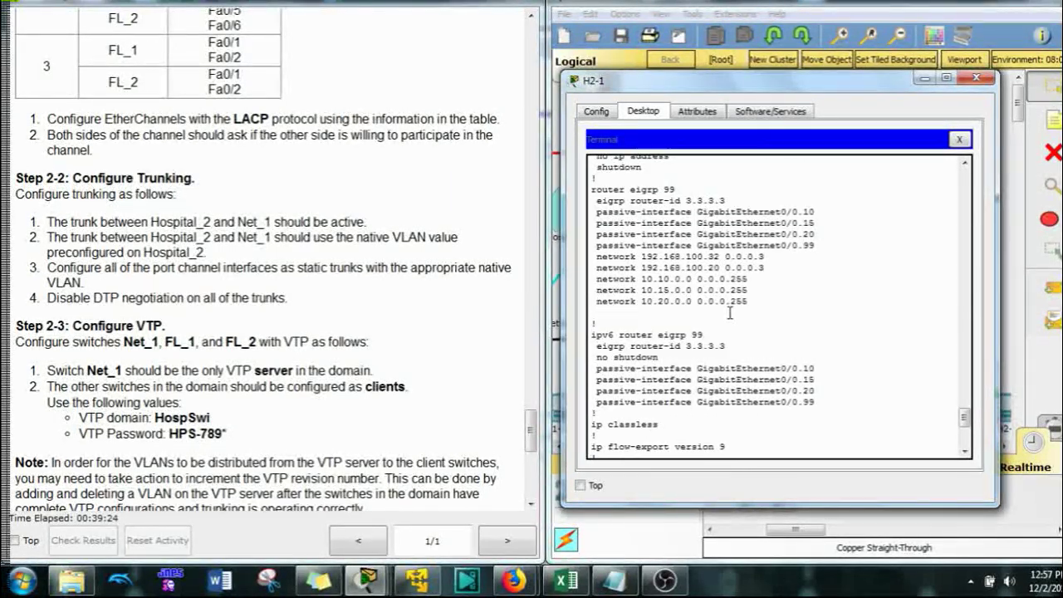
scroll(734, 308, up, 7)
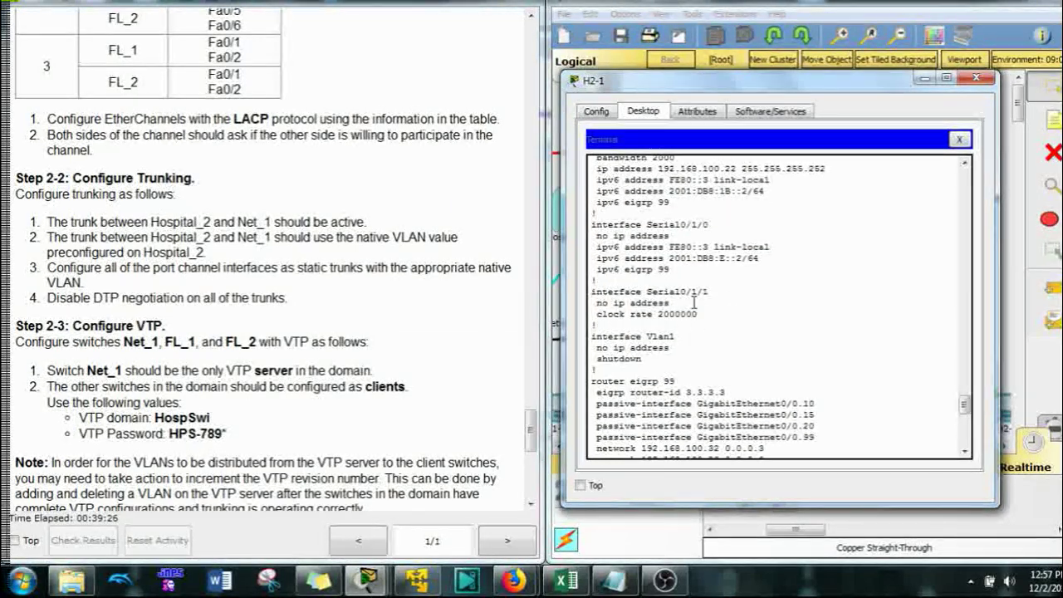
scroll(695, 303, down, 6)
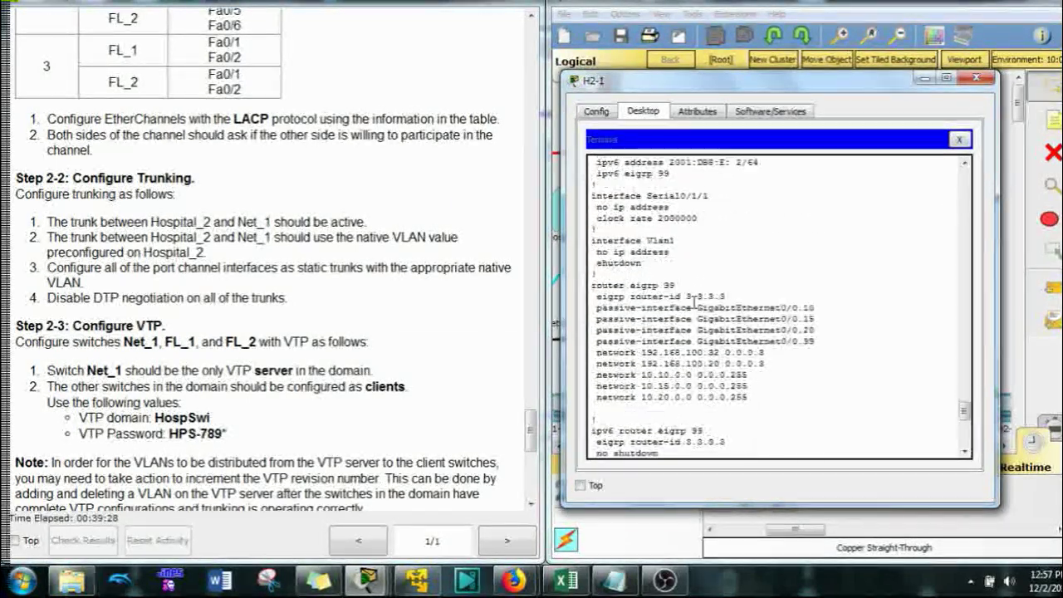
scroll(694, 304, up, 8)
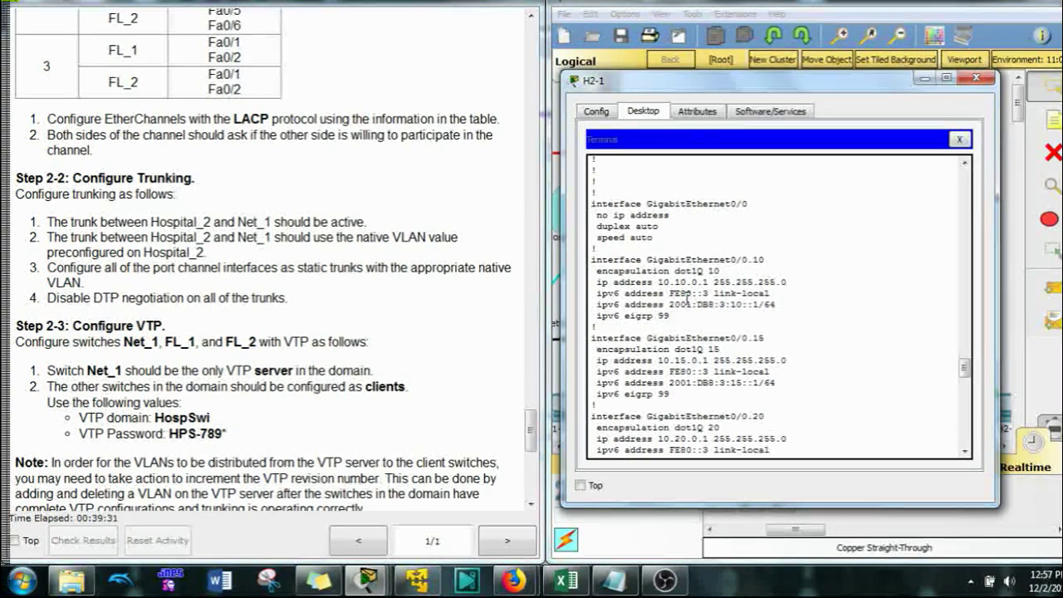
drag(654, 238, 619, 226)
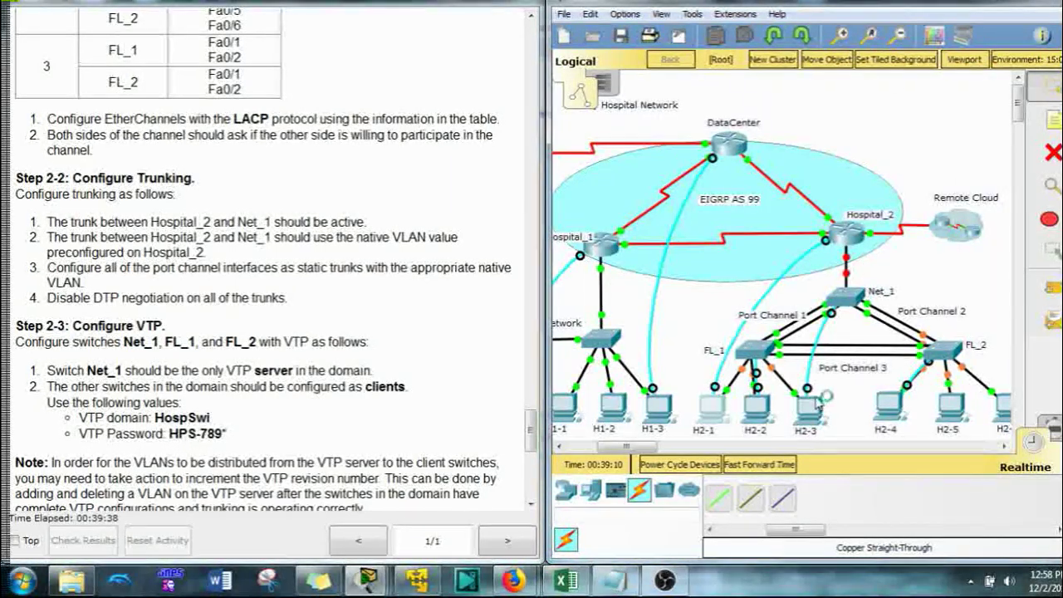
- Display and review Net_1's running configuration from the H2-3 console
click(807, 405)
key(Return)
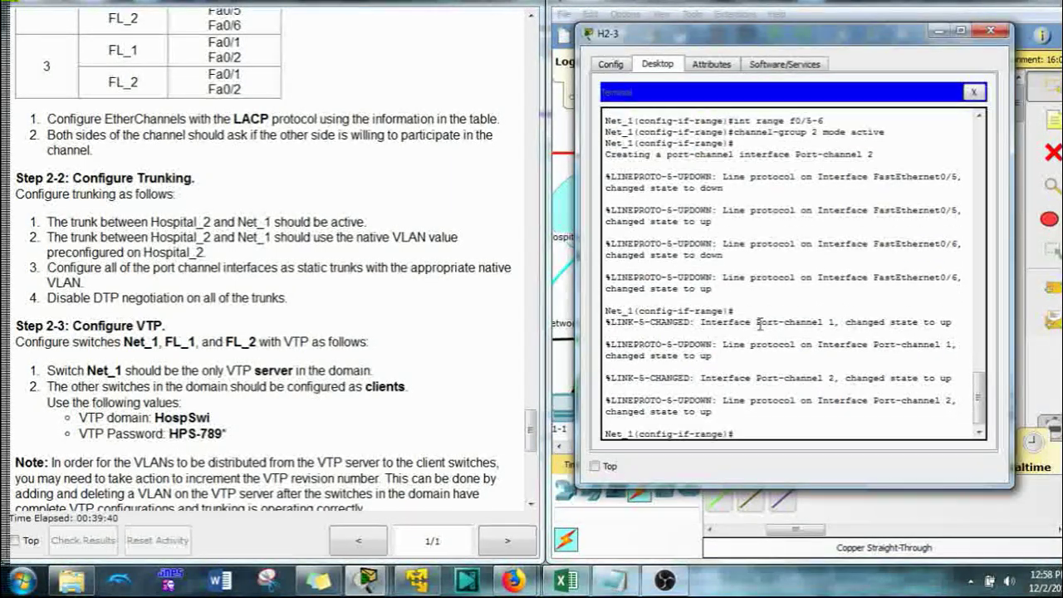
text(end)
key(Return)
text(show)
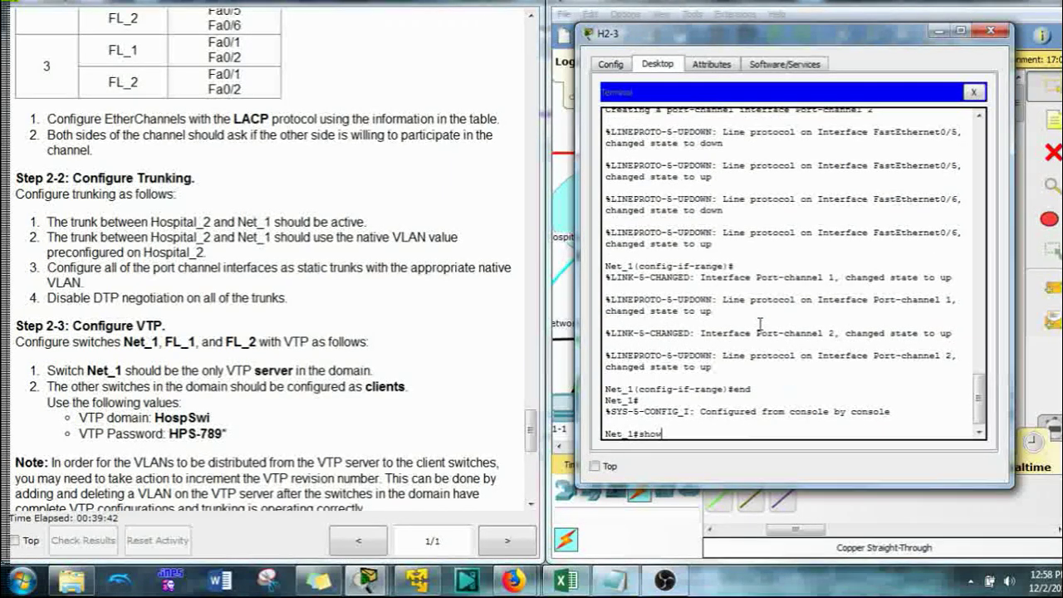
text( run)
key(Return)
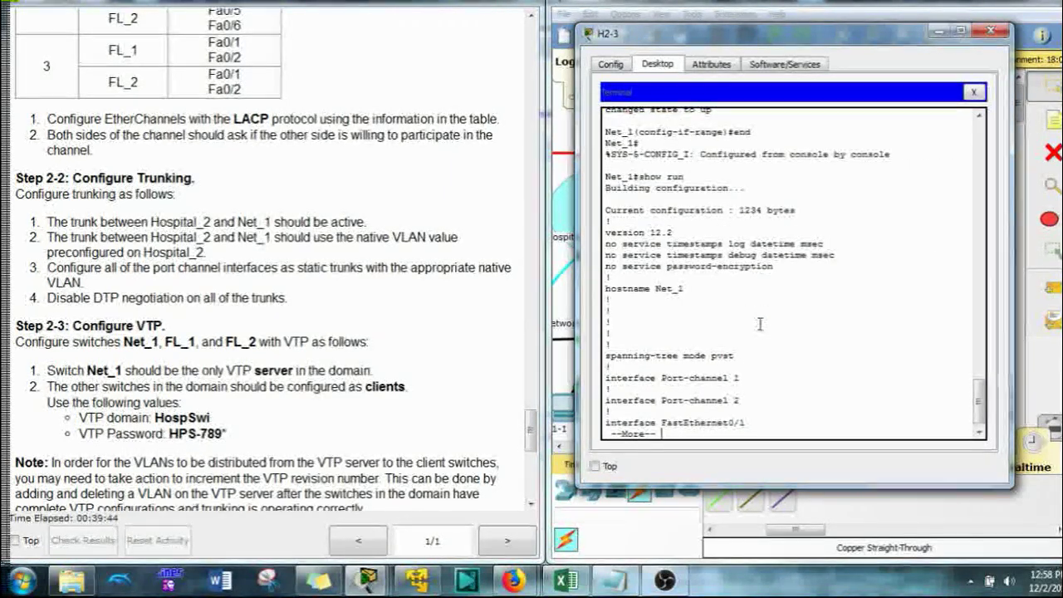
key(space)
key(space)
scroll(748, 322, up, 5)
scroll(728, 319, down, 3)
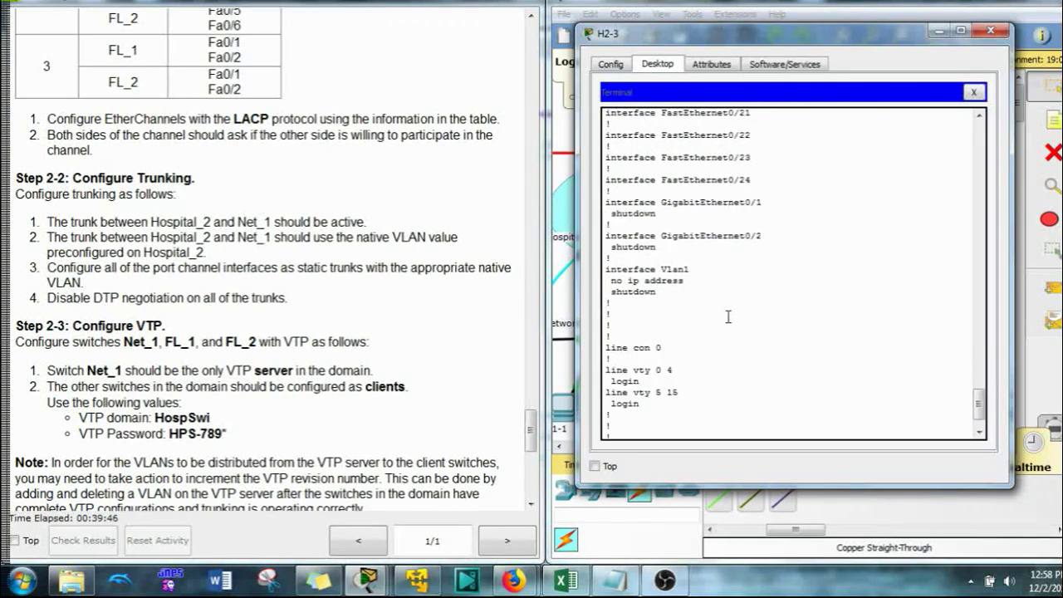
scroll(689, 274, up, 2)
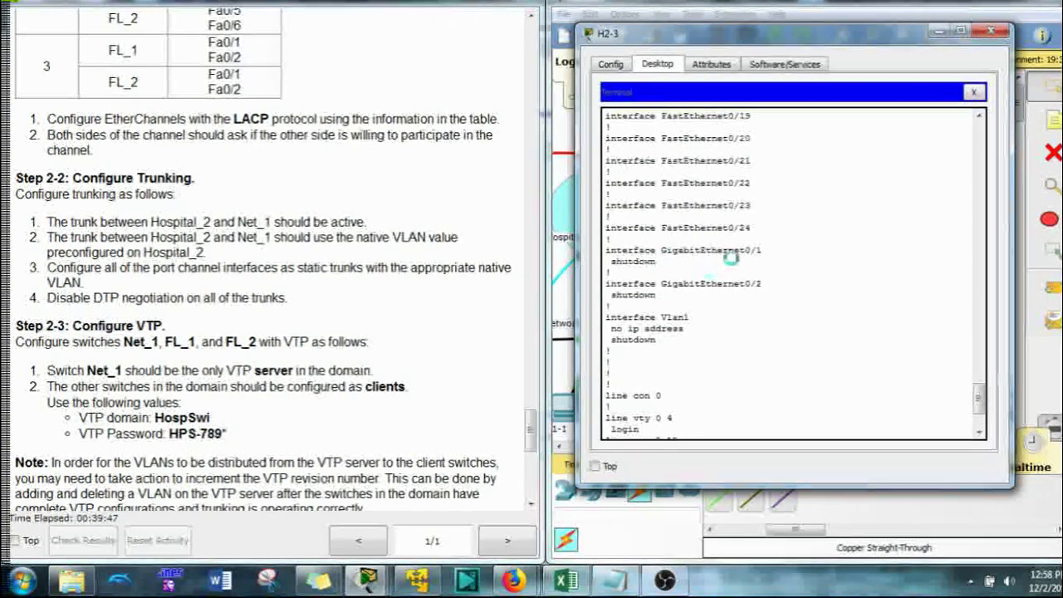
click(937, 30)
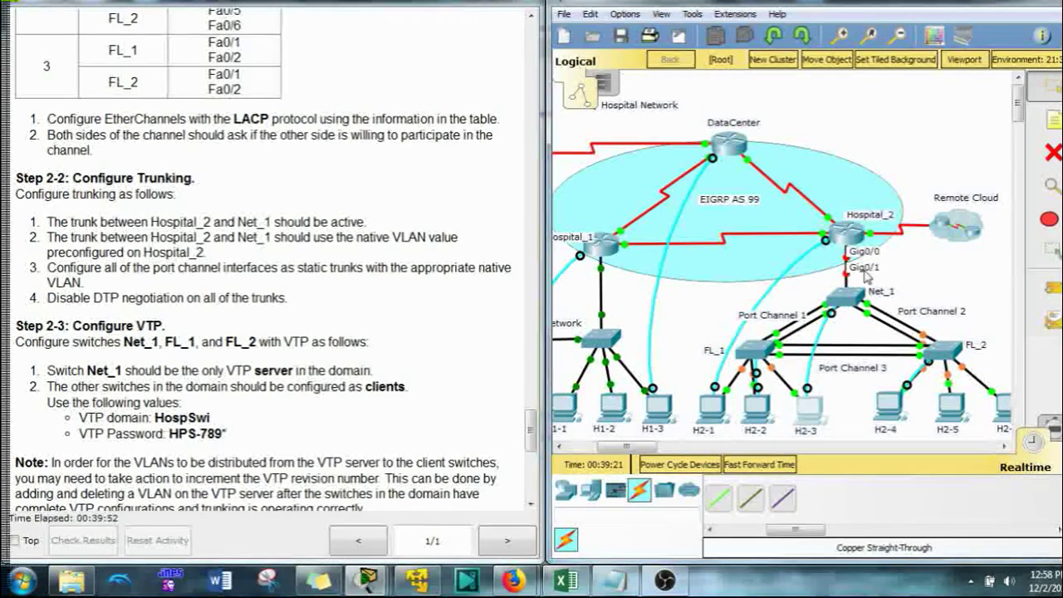
- Enable Net_1's GigabitEthernet0/1 with no shut
click(809, 405)
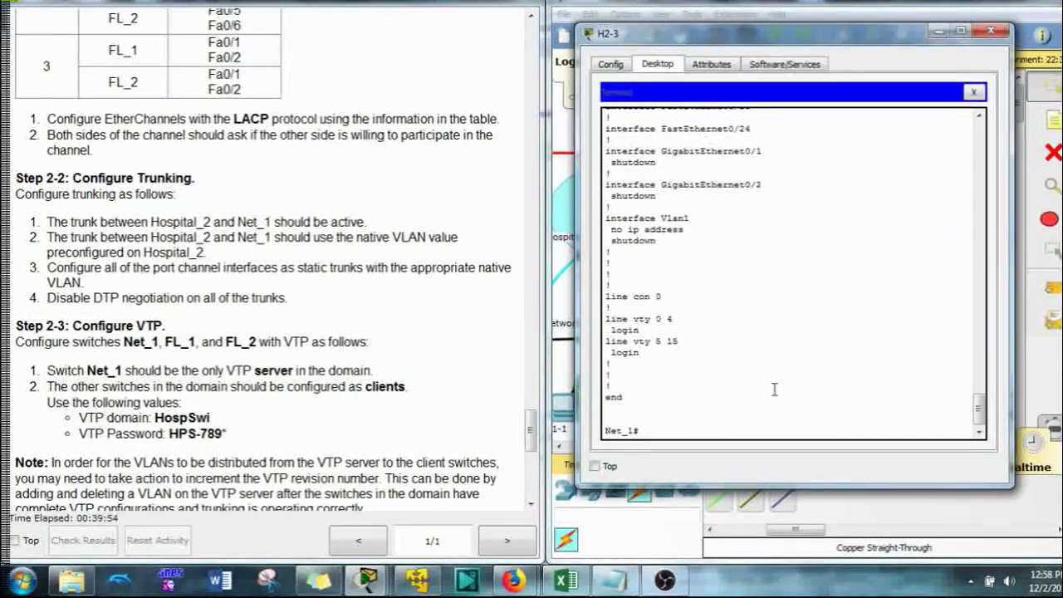
key(Return)
text(conf t)
key(Return)
text(int g0/1)
key(Return)
text(no shut)
key(Return)
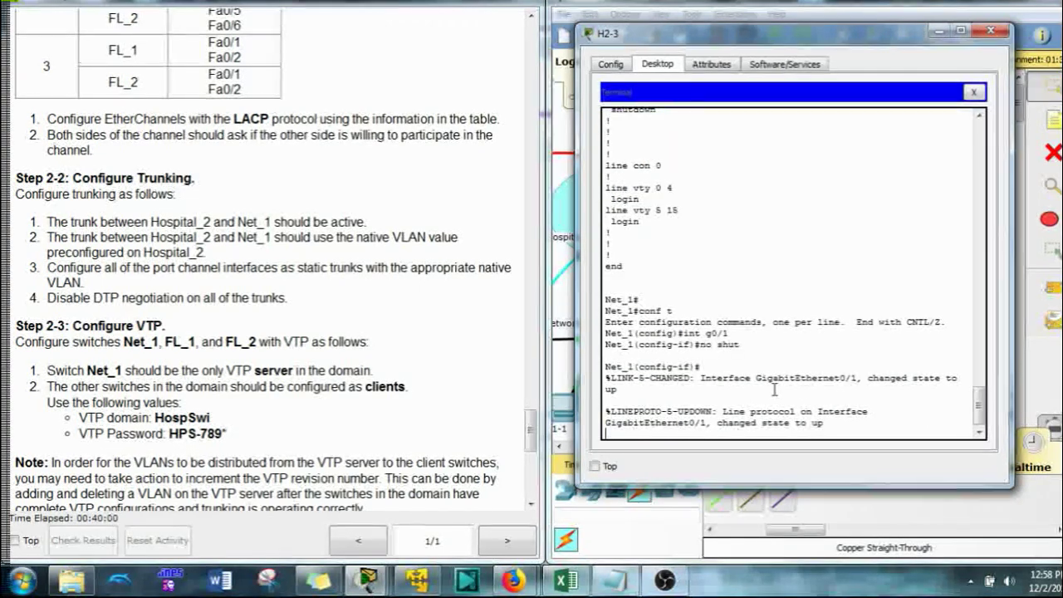
click(843, 18)
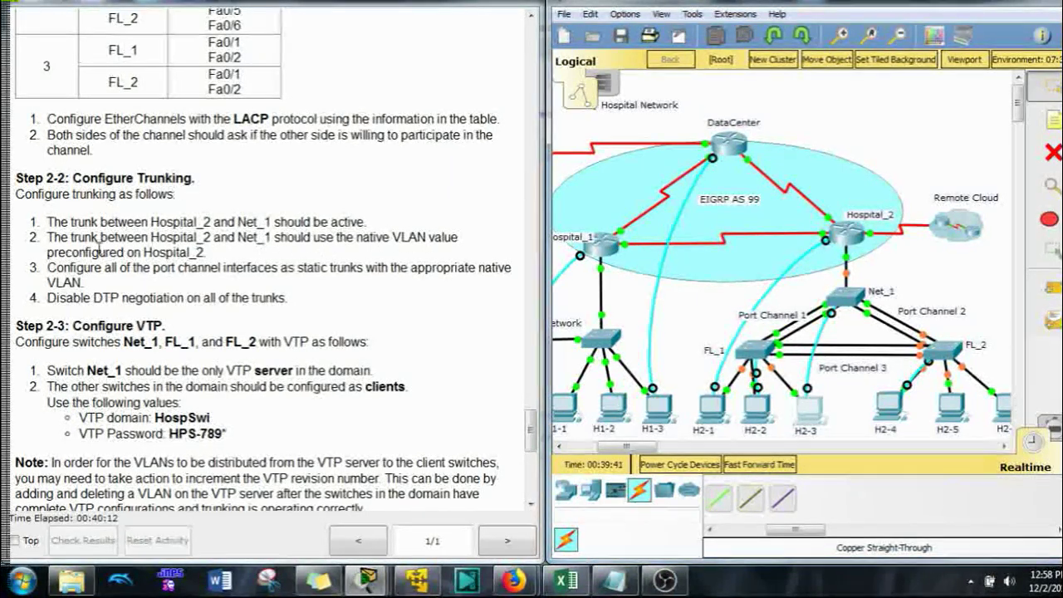
- Display Hospital_2's running configuration from the H2-1 console with show run
click(202, 252)
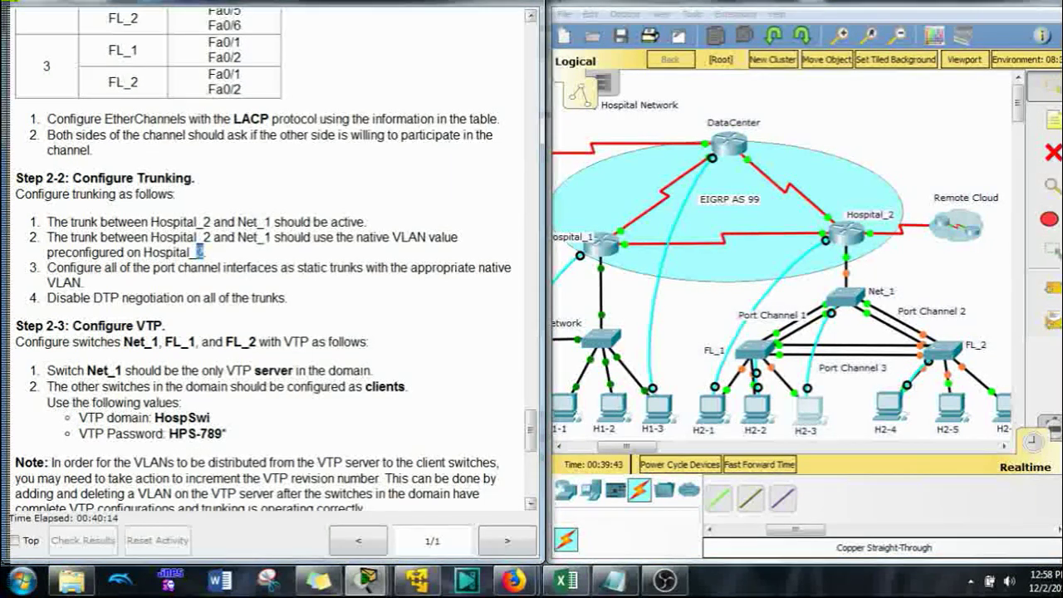
click(715, 408)
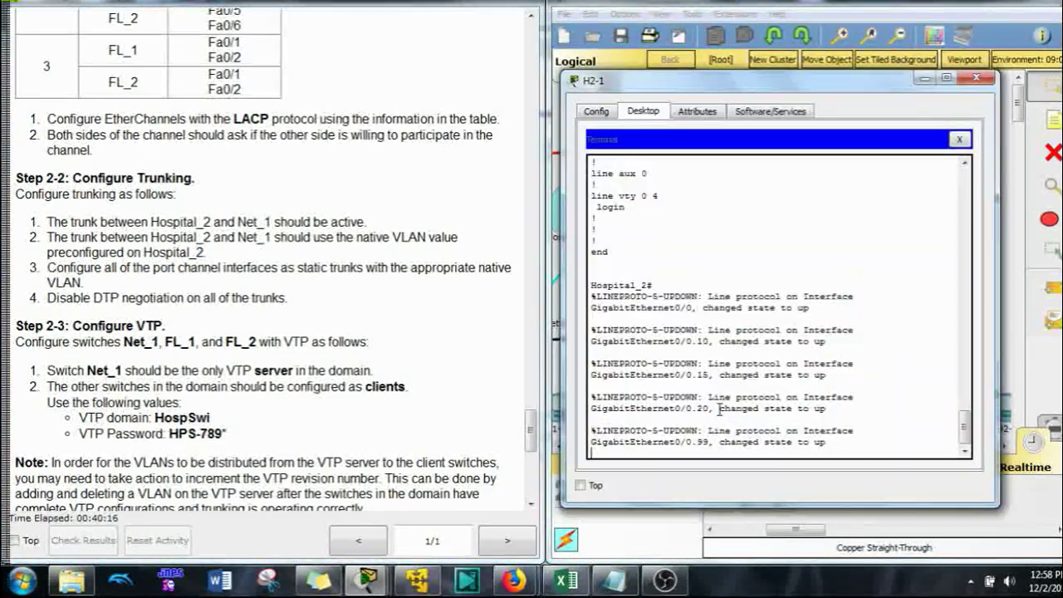
key(Return)
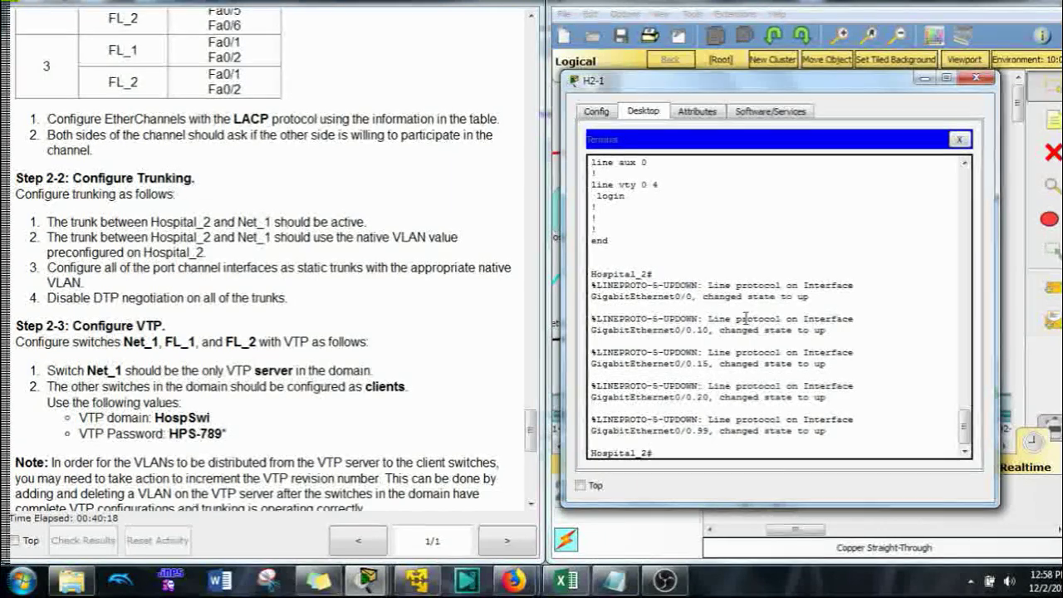
text(exi)
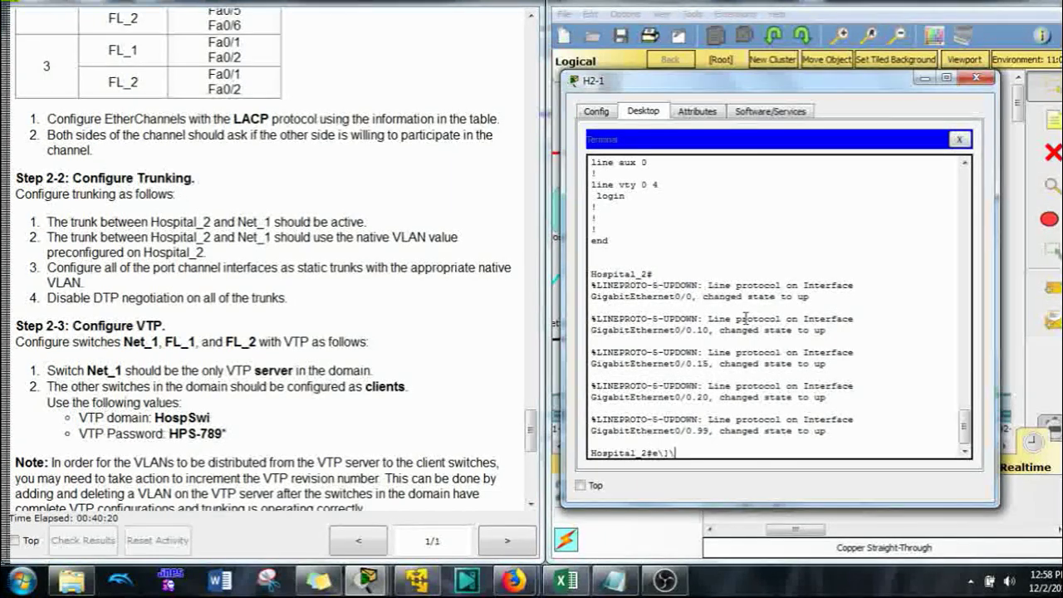
key(BackSpace)
text(show ru)
key(Return)
key(space)
key(space)
key(space)
- Scroll to the subinterfaces, checking VLAN 10 and native VLAN 99 on G0/0.99
scroll(746, 318, up, 5)
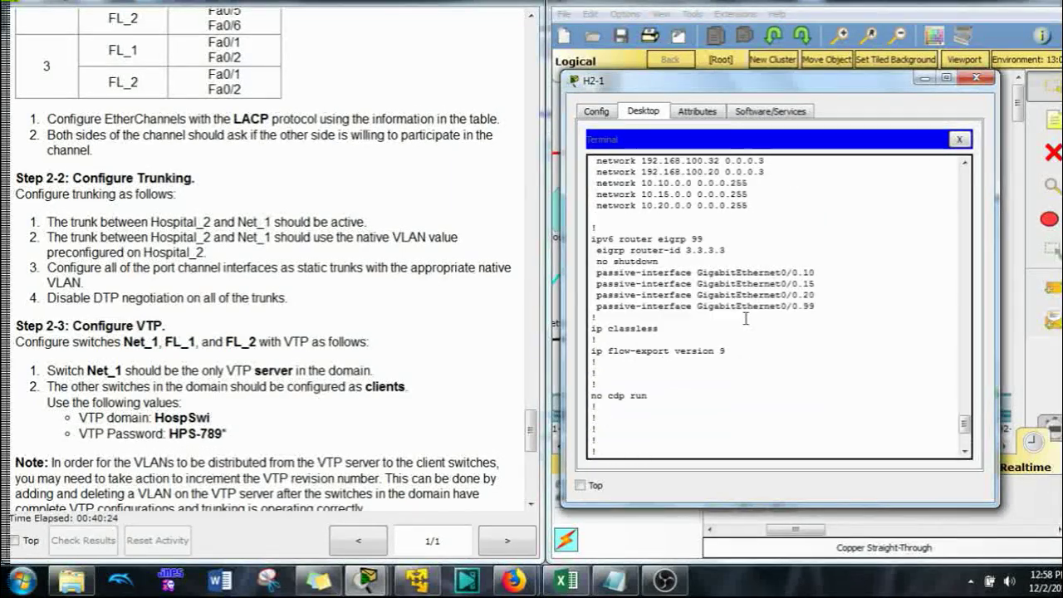
scroll(746, 319, up, 10)
scroll(691, 293, up, 10)
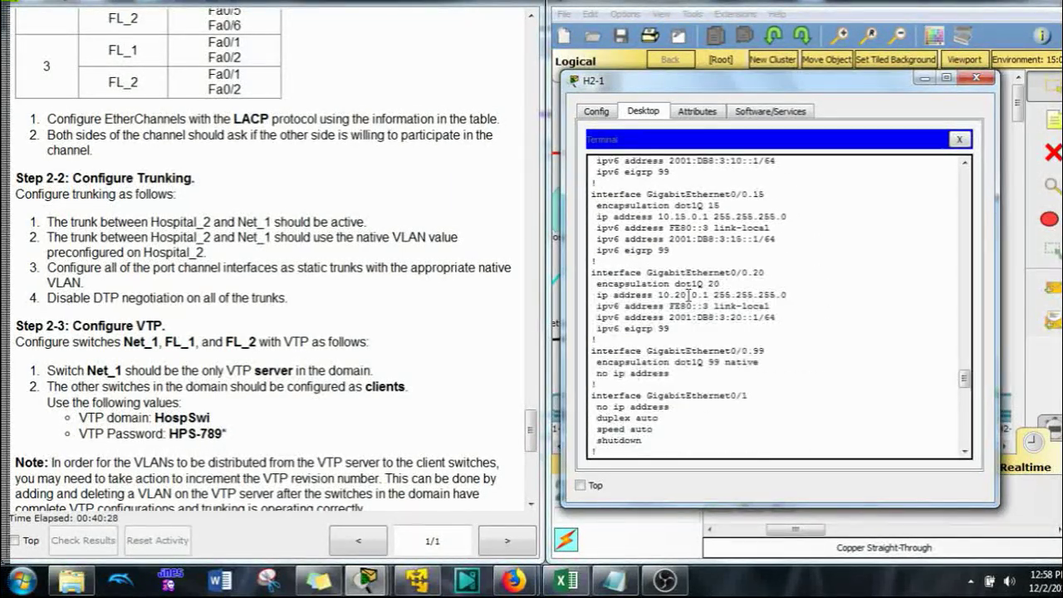
scroll(706, 208, up, 3)
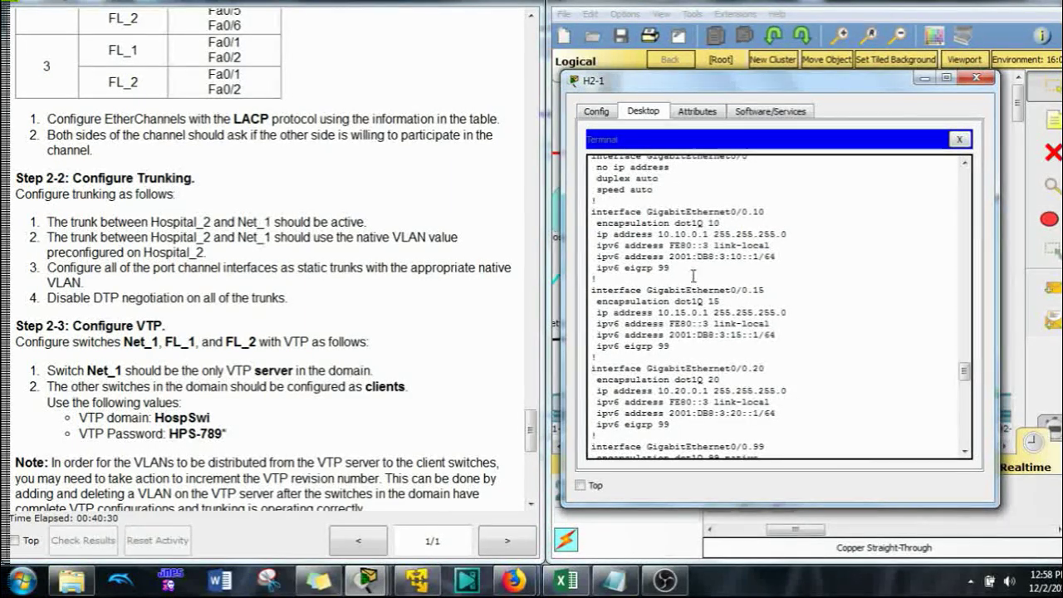
scroll(712, 204, up, 1)
drag(749, 204, 728, 207)
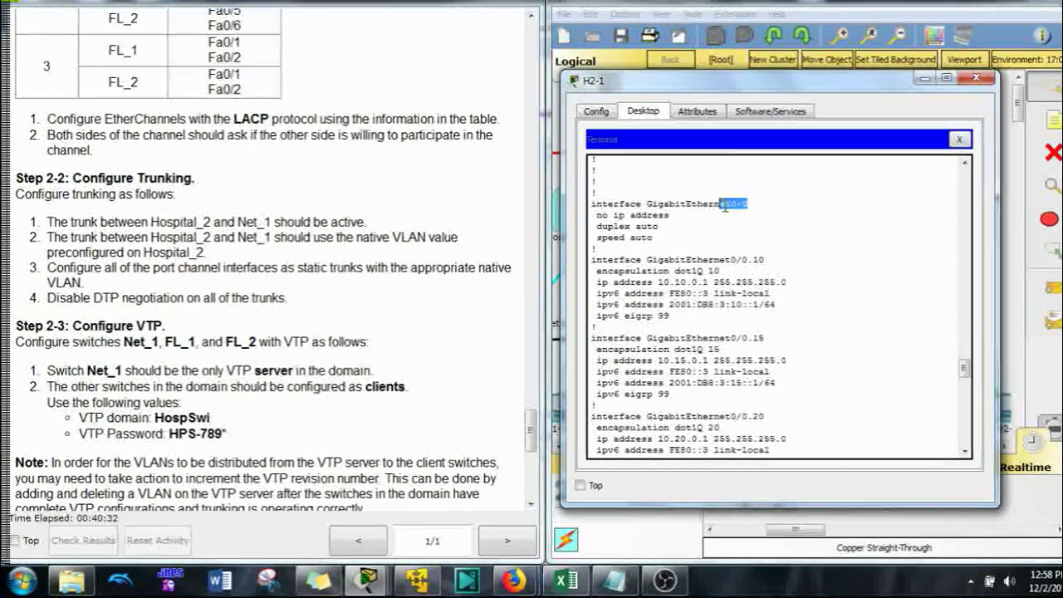
drag(764, 260, 748, 261)
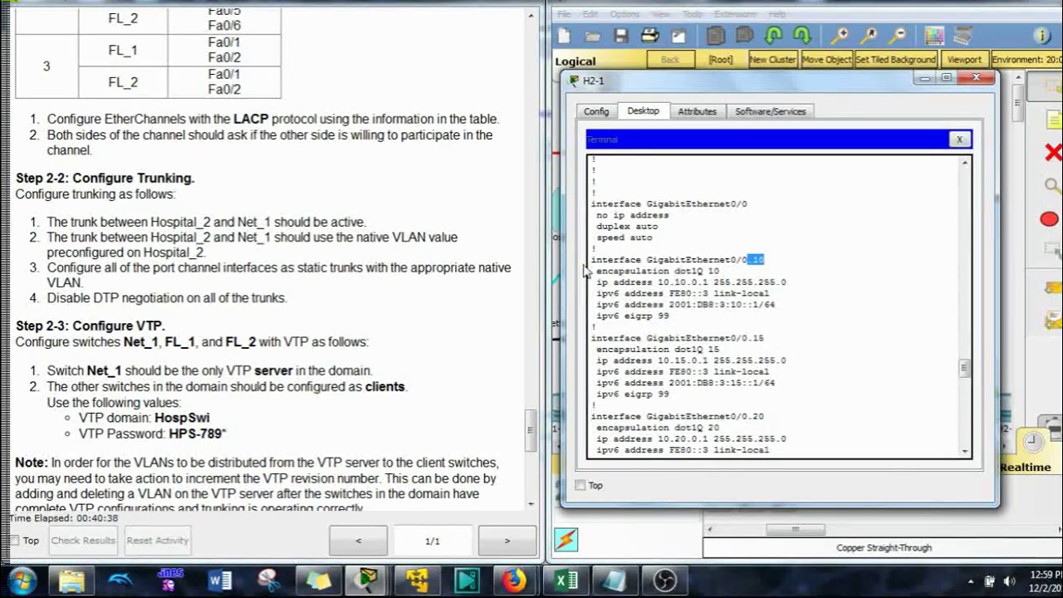
double_click(713, 271)
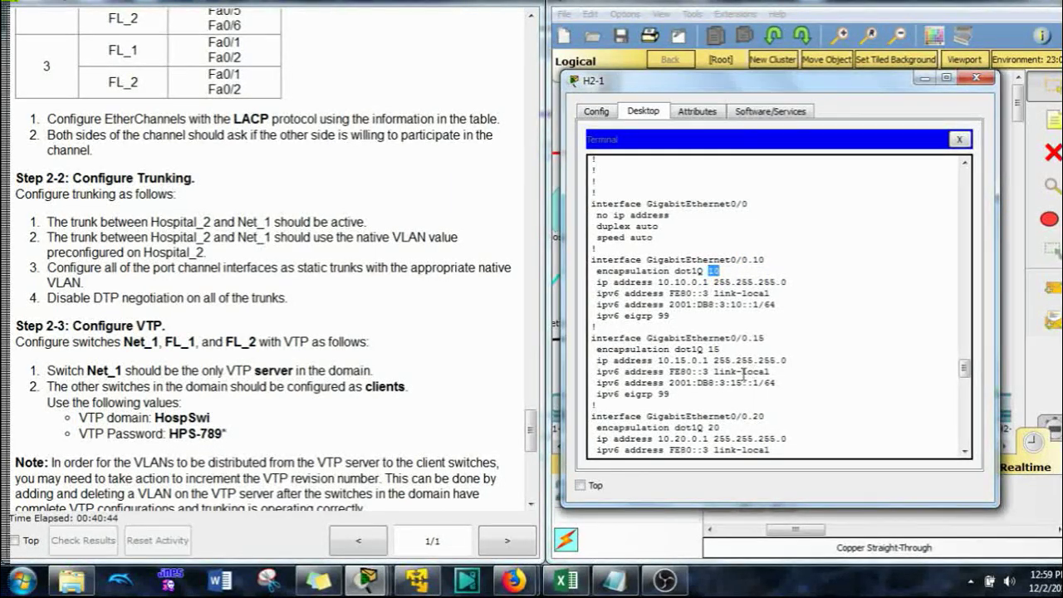
click(719, 349)
scroll(705, 430, down, 5)
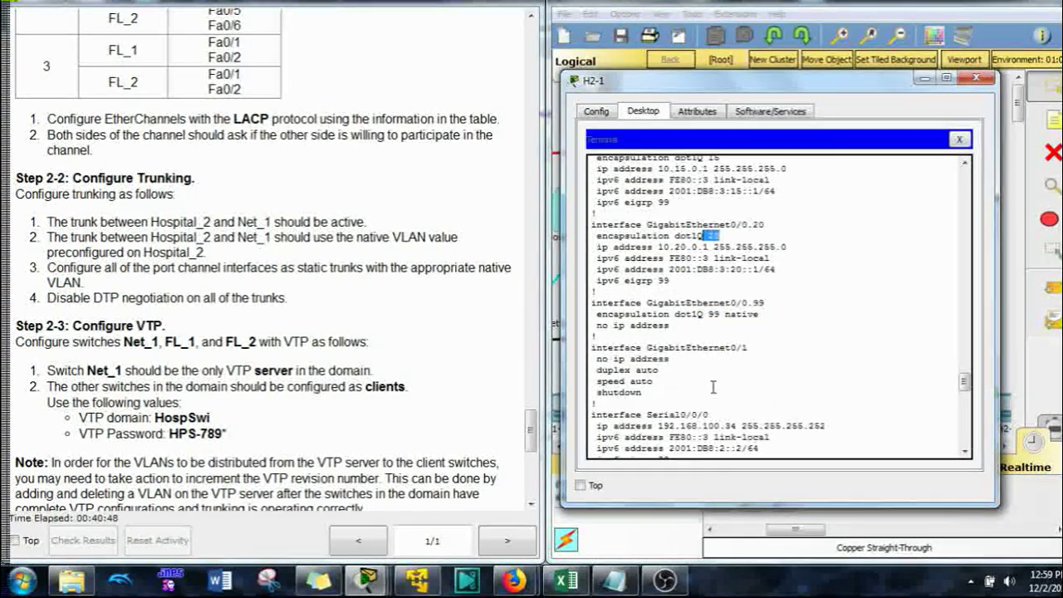
double_click(714, 315)
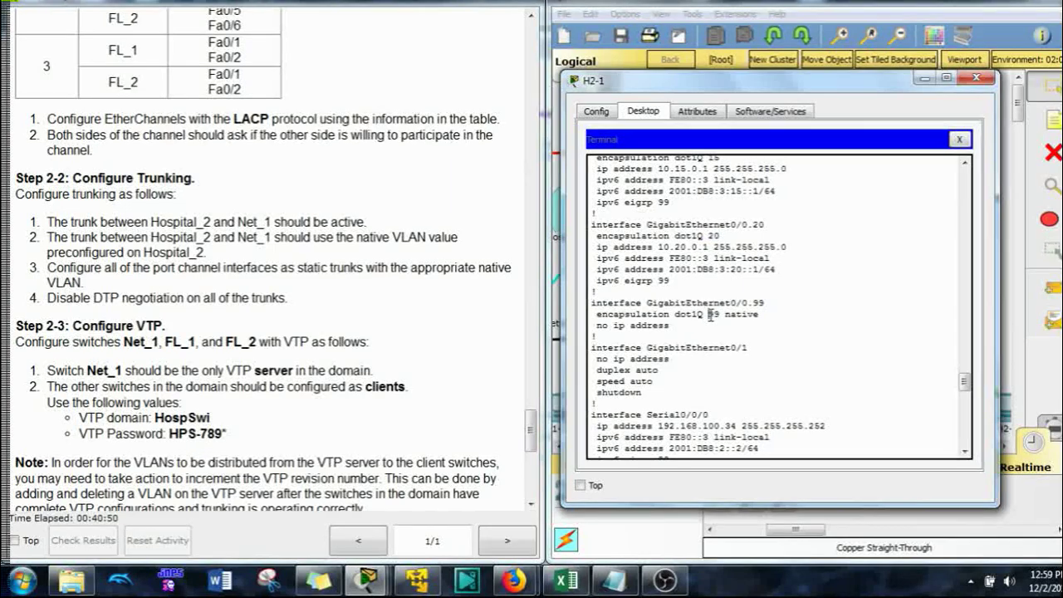
double_click(756, 318)
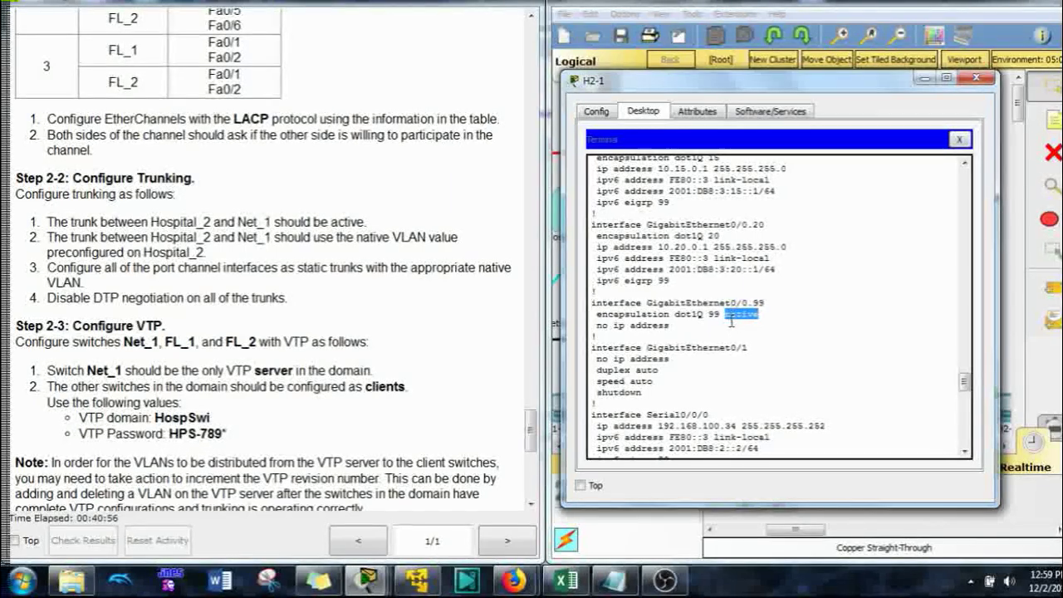
scroll(721, 314, down, 5)
- Switch to Net_1's console and put GigabitEthernet0/1 into trunk mode
click(977, 77)
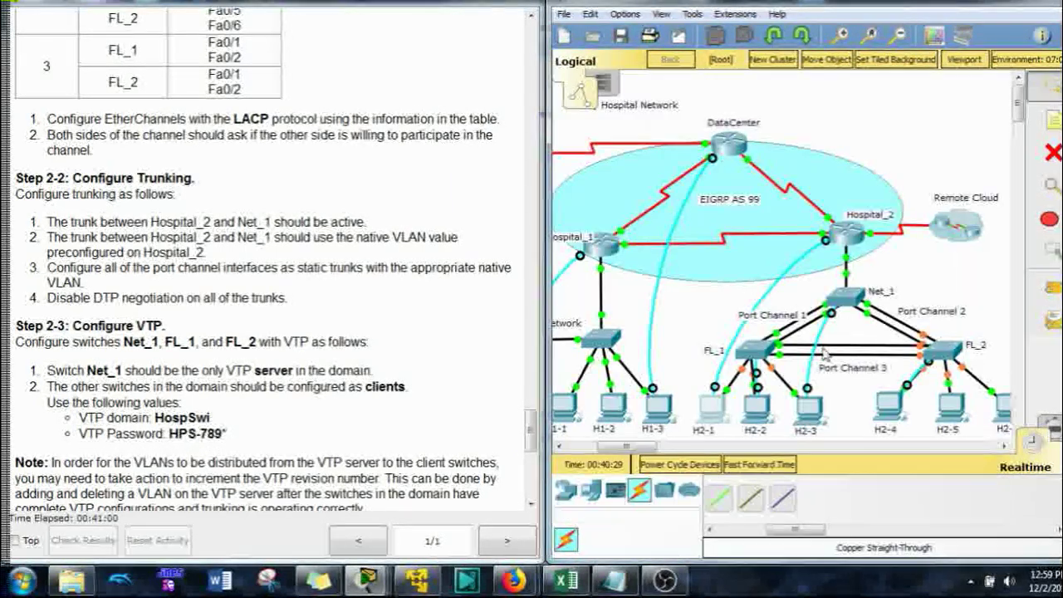
click(821, 402)
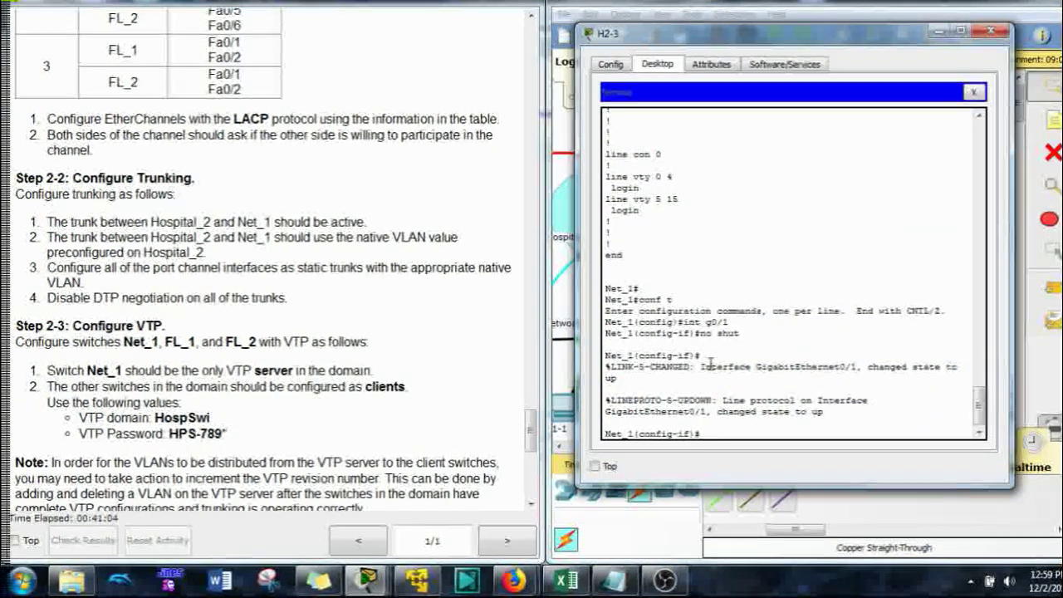
text(sw)
key(Tab)
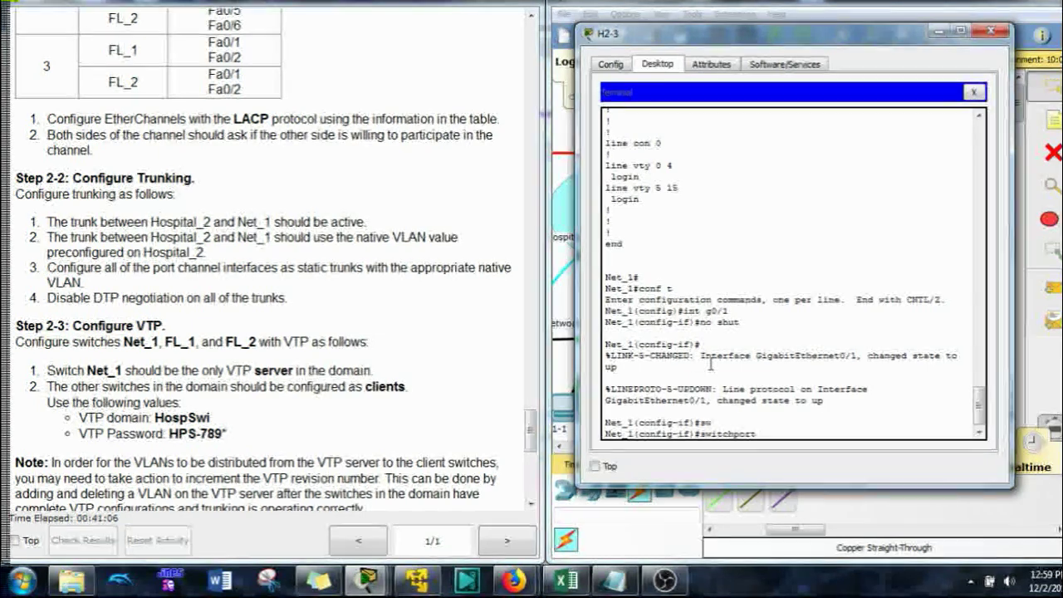
text(m)
key(Tab)
text(tr)
key(Tab)
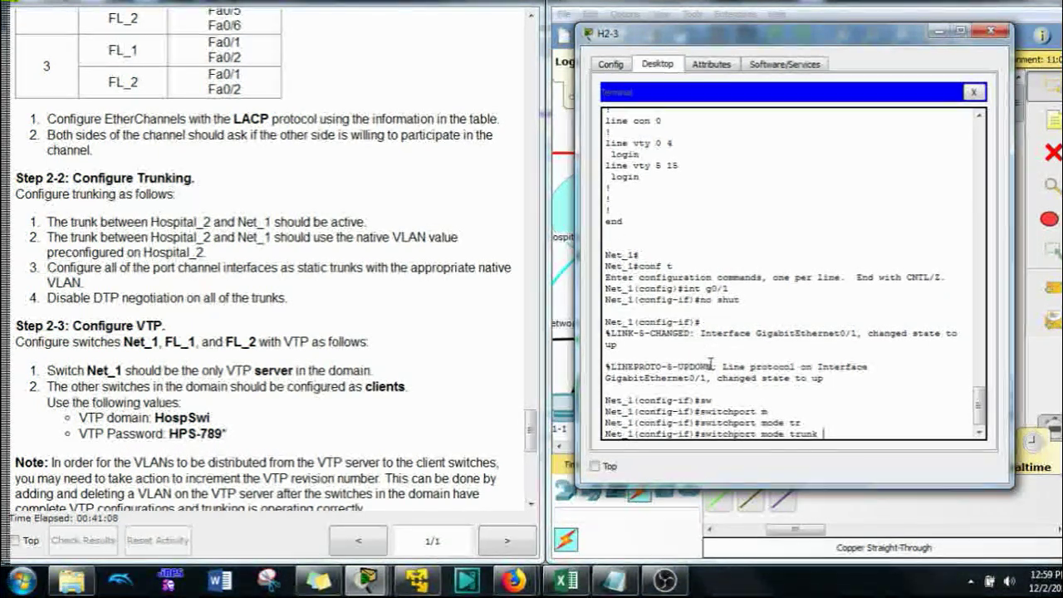
key(Return)
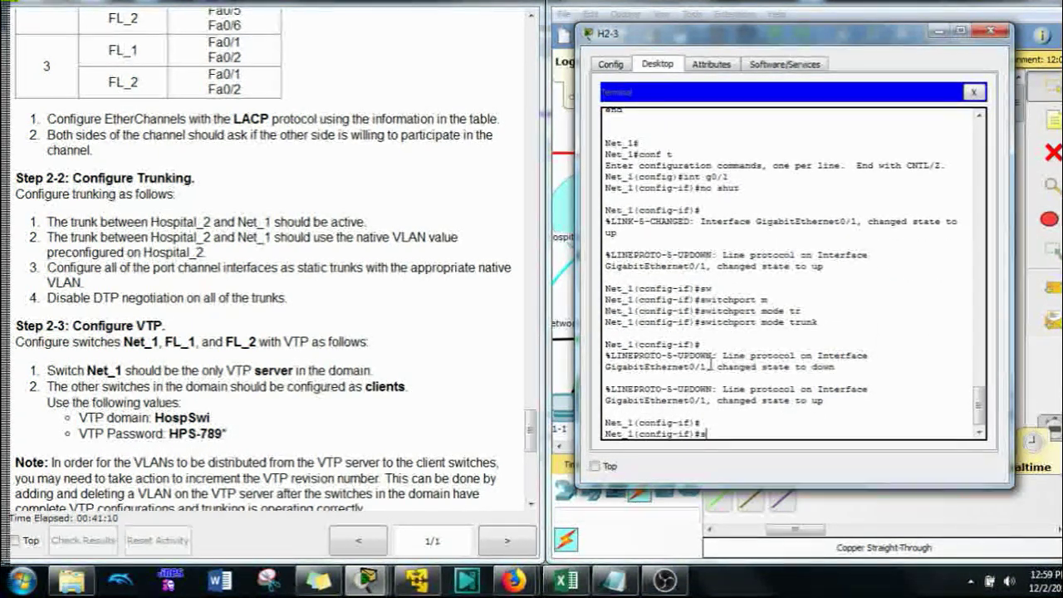
- Set native VLAN 99 on the GigabitEthernet0/1 trunk
text(sw)
key(Tab)
text(tr)
key(Tab)
text(n)
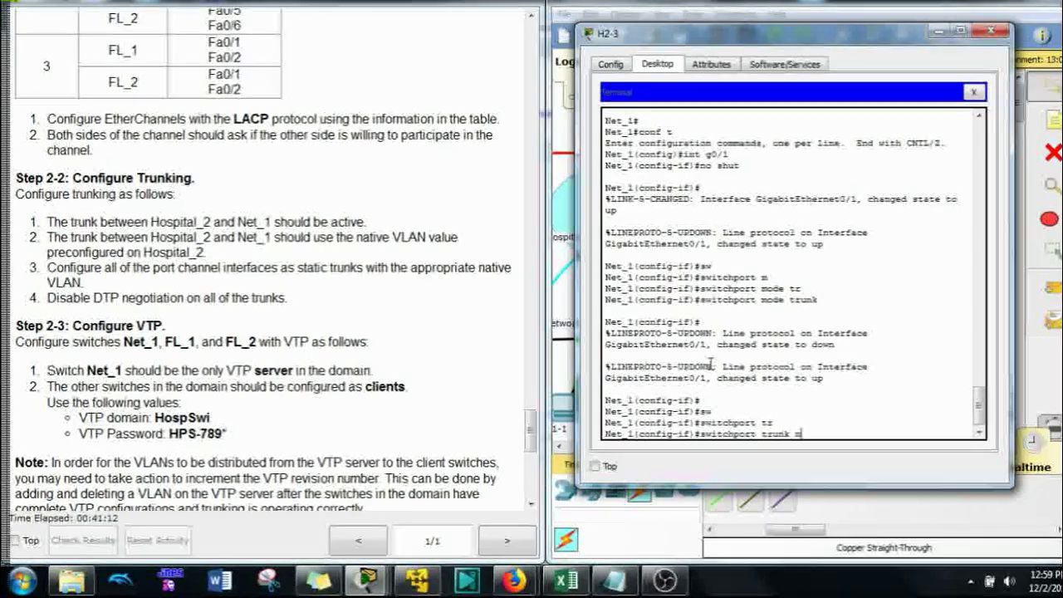
key(Tab)
text(v)
key(Tab)
text(99)
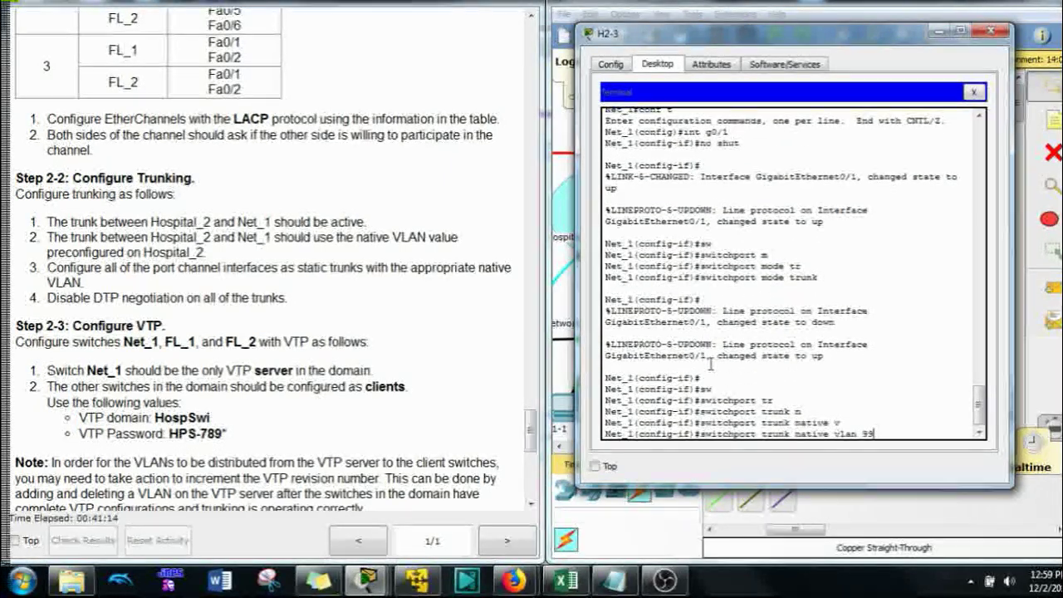
key(Return)
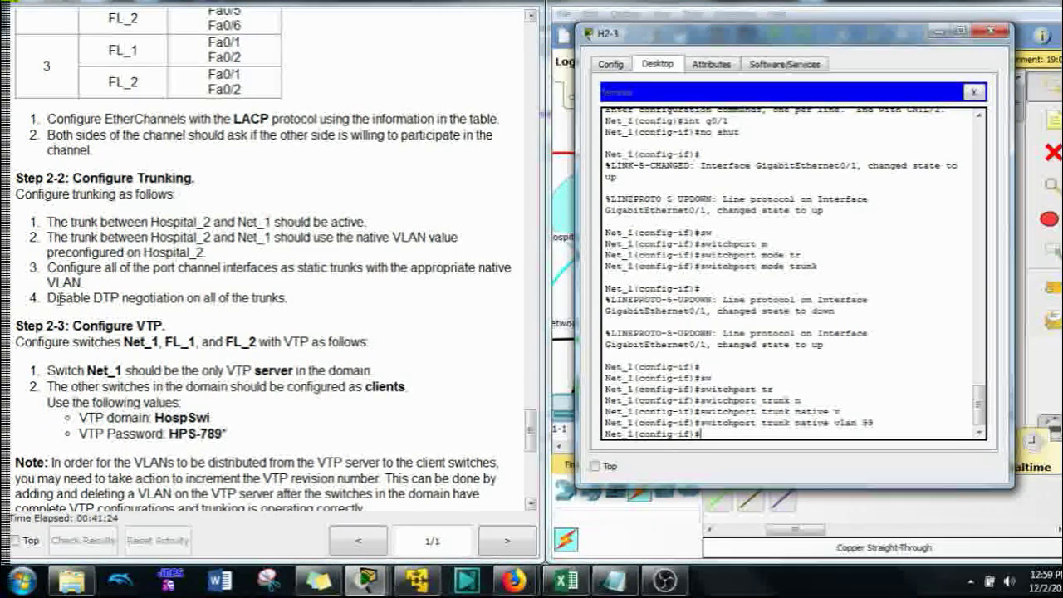
drag(47, 297, 283, 303)
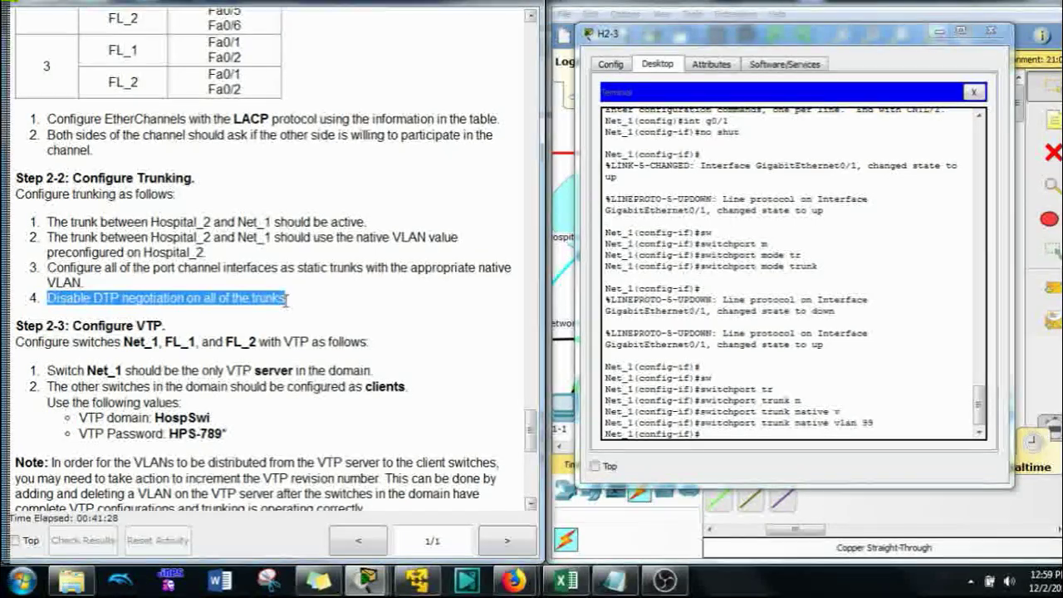
click(736, 432)
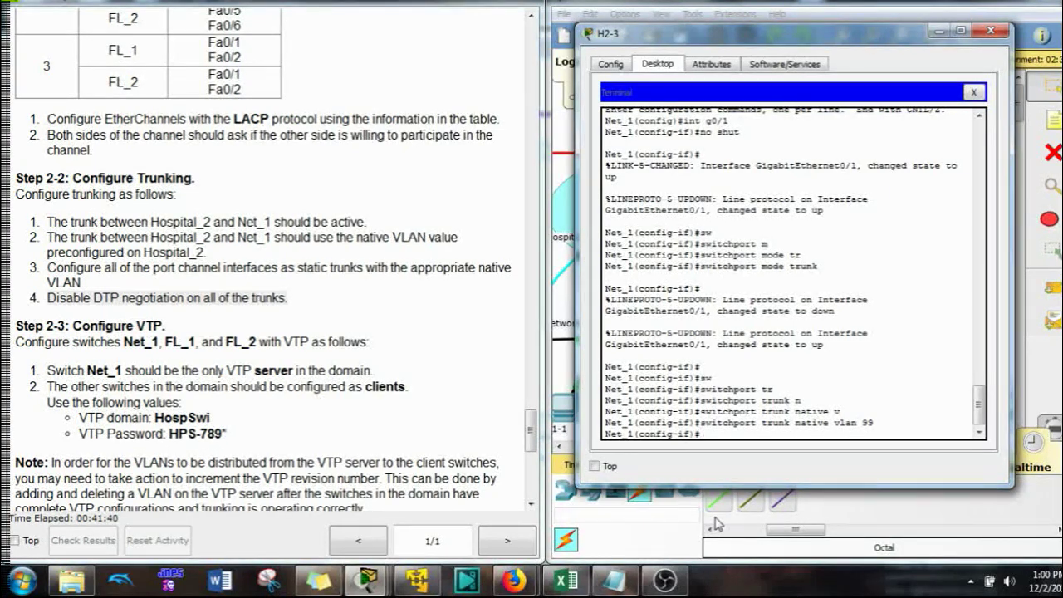
- Disable DTP on GigabitEthernet0/1 with 'switchport nonegotiate'
text(q)
key(BackSpace)
key(Tab)
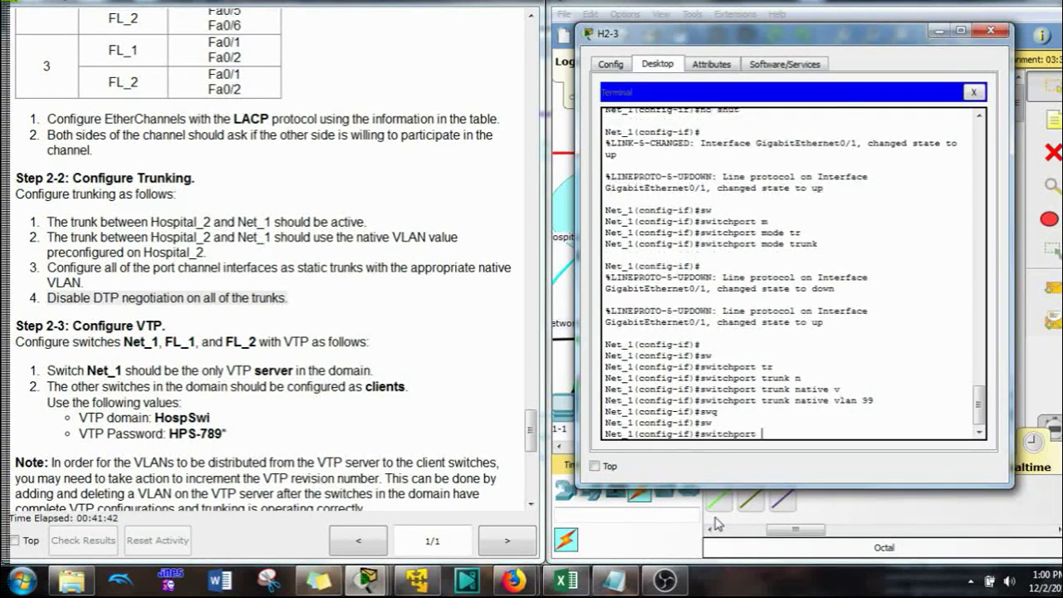
text(no)
key(Tab)
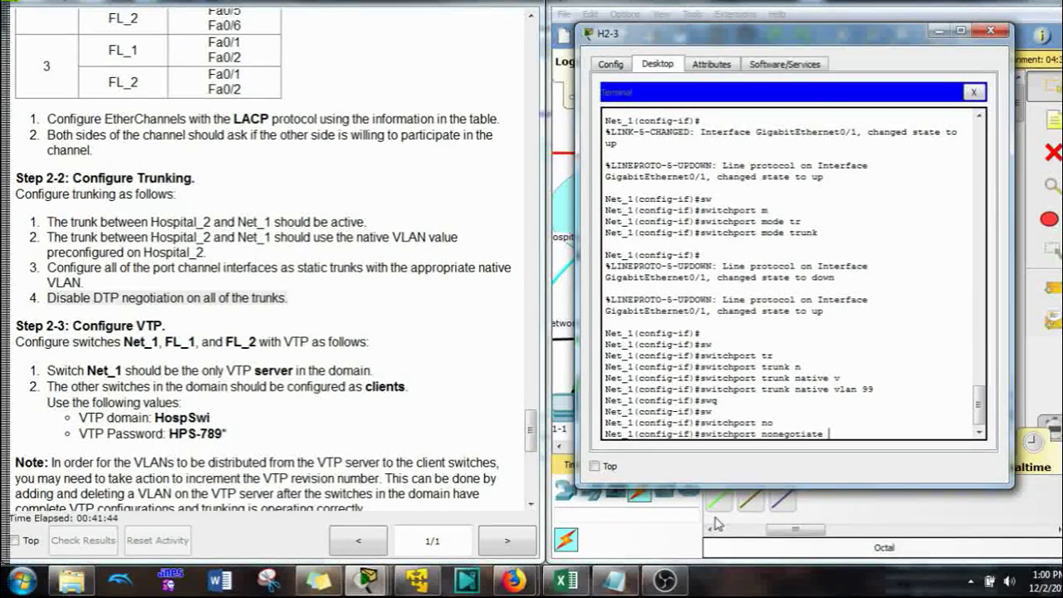
key(Return)
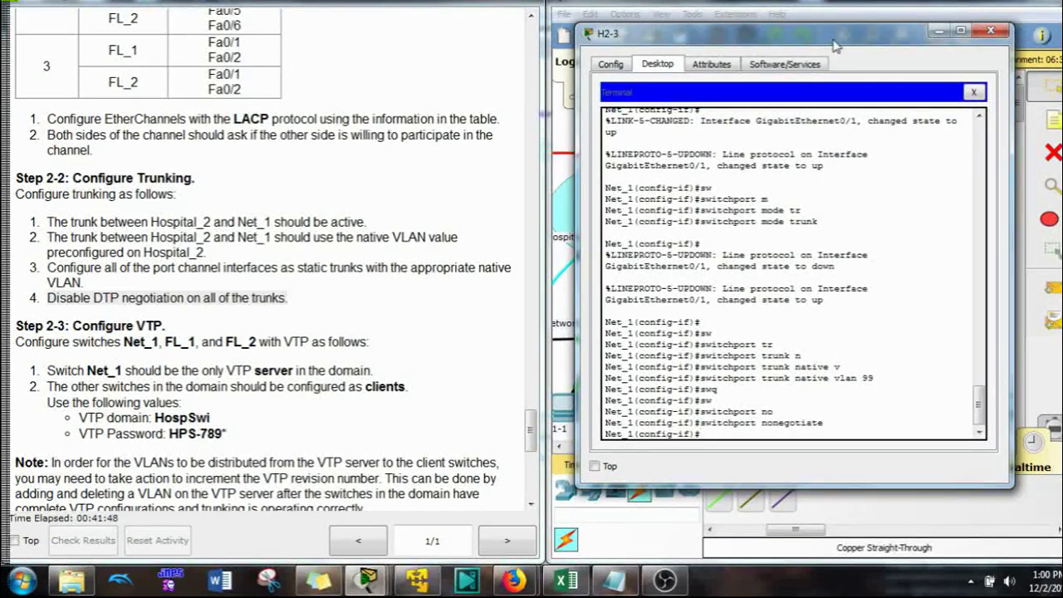
drag(798, 34, 332, 97)
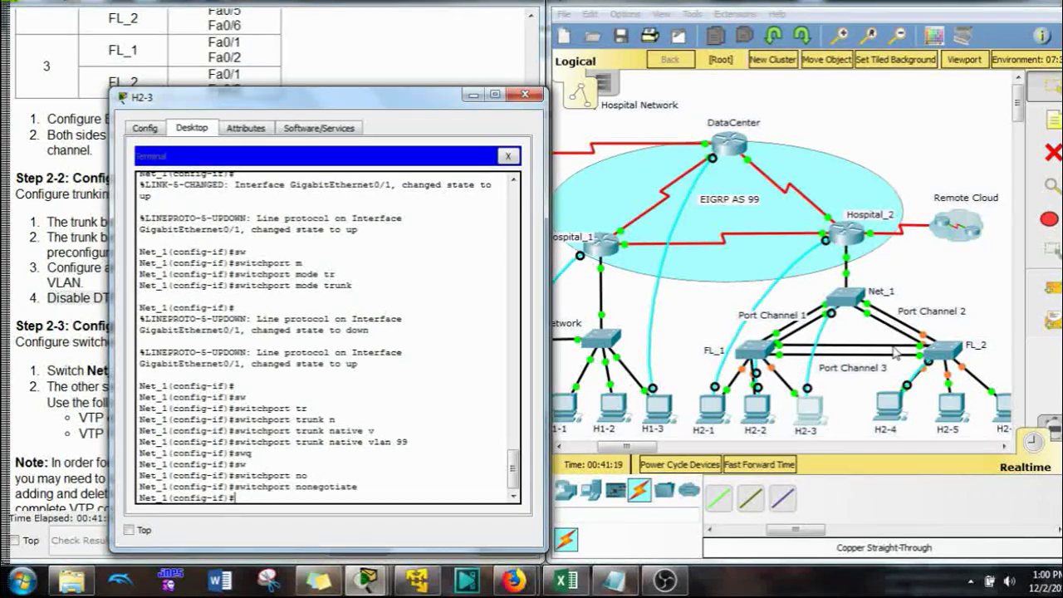
drag(332, 97, 762, 52)
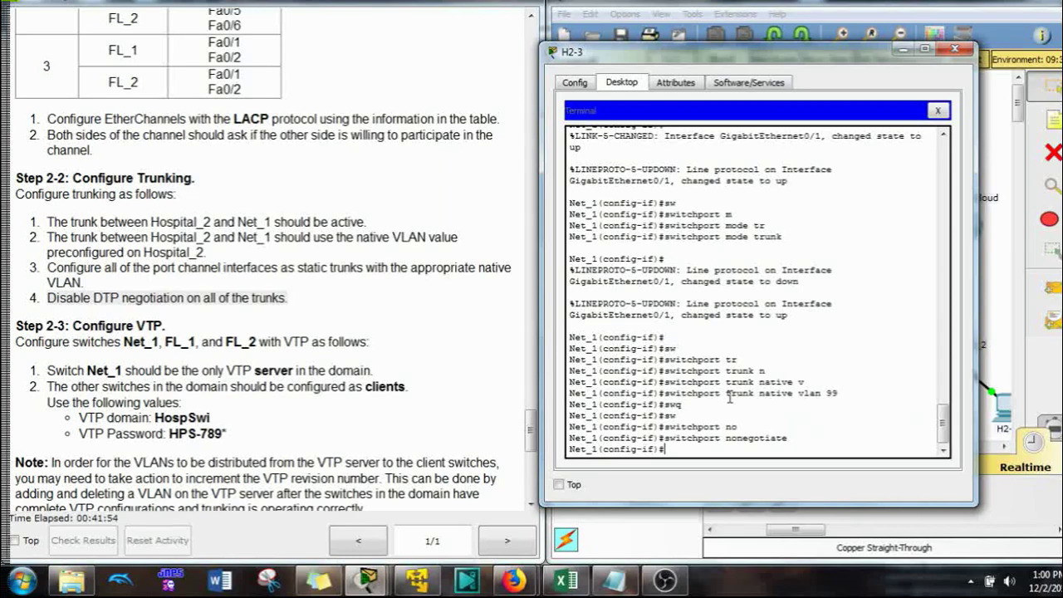
key(Up)
key(Up)
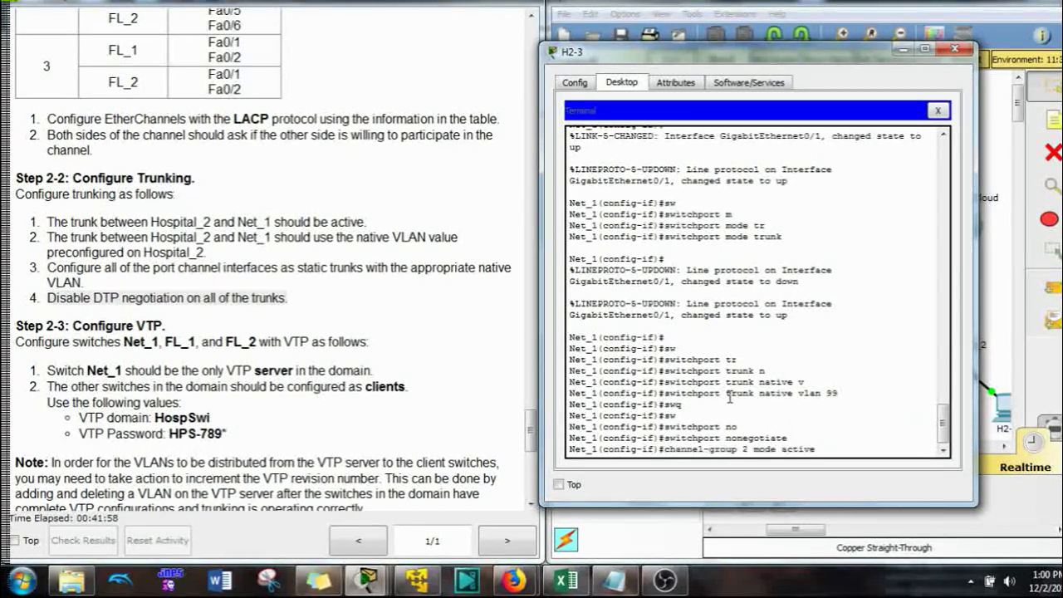
key(Up)
key(Down)
key(Down)
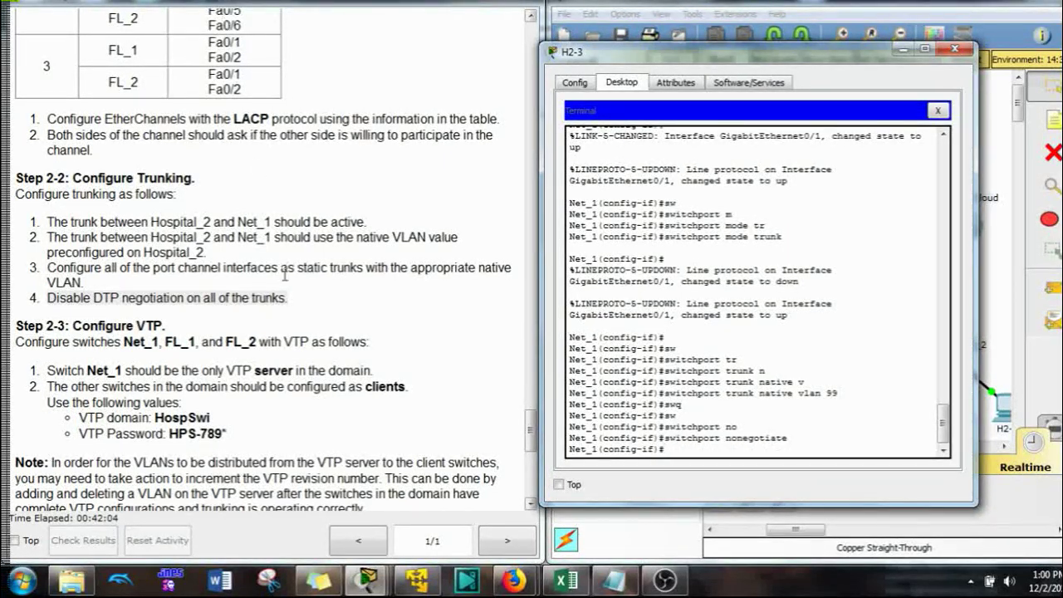
- Exit interface mode and start the 'interface port-channel' command in global configuration
scroll(328, 349, down, 1)
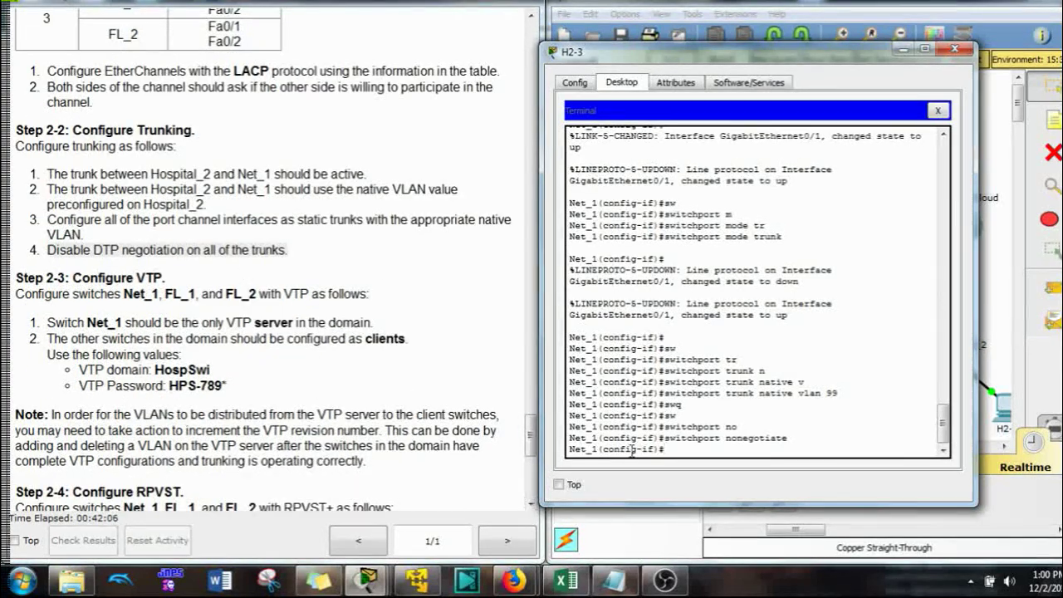
text(int po)
key(Tab)
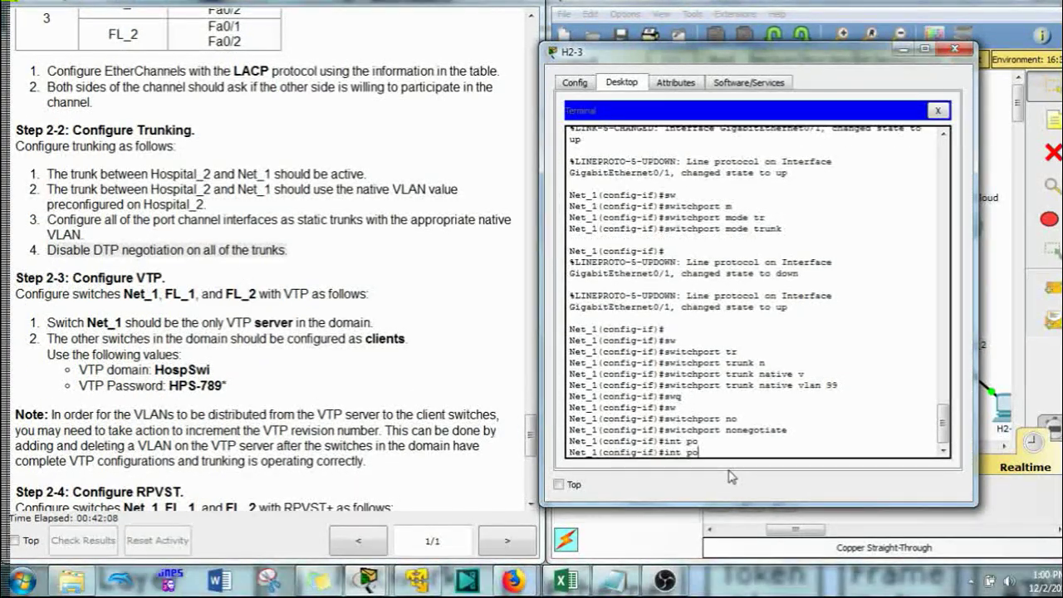
text(rt)
key(Tab)
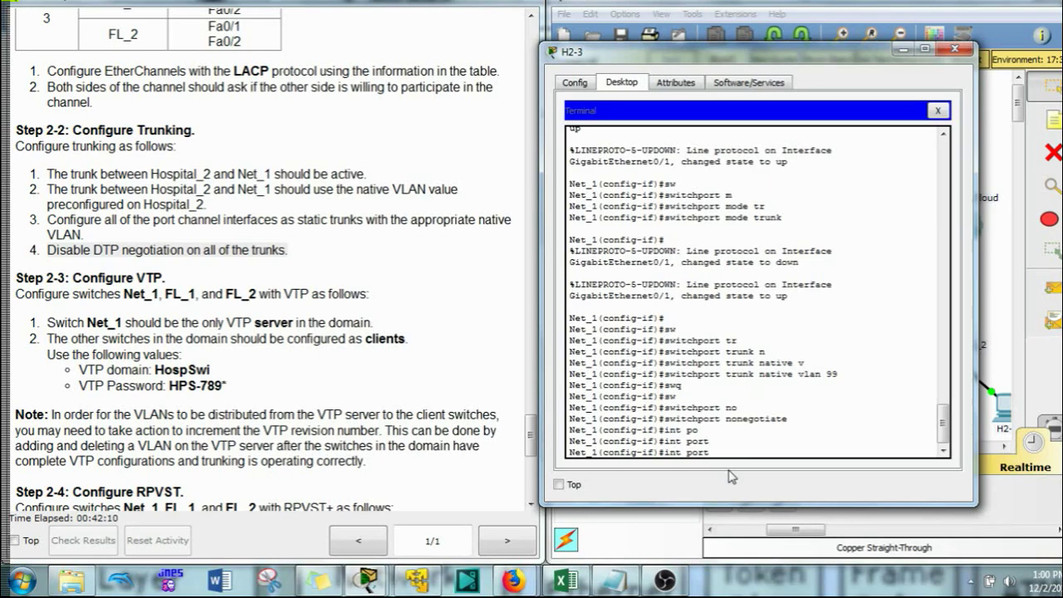
text(exit)
key(Return)
key(Return)
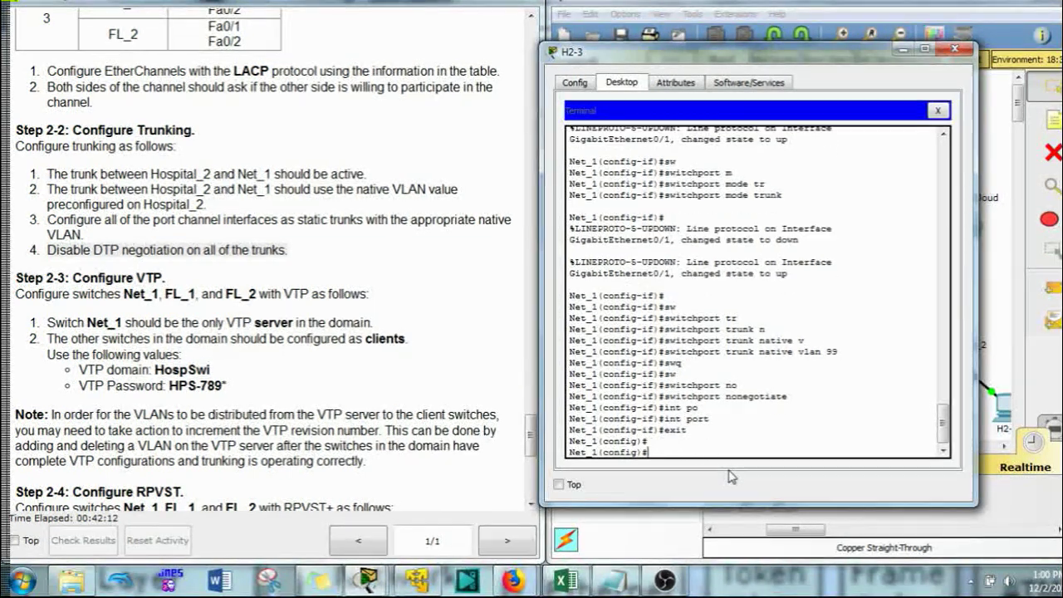
text(int)
key(Tab)
text(po)
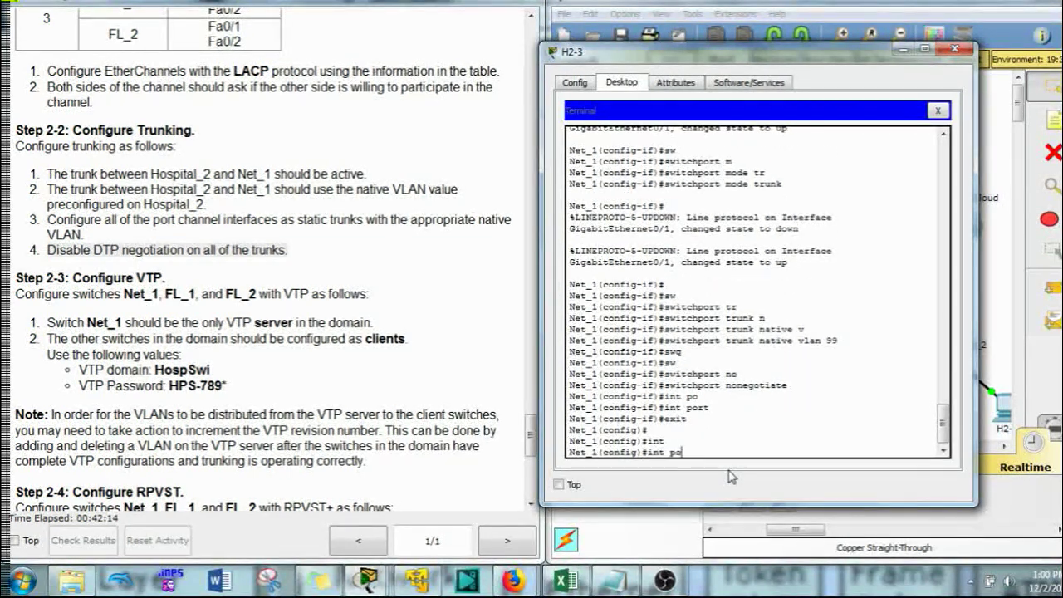
key(Tab)
text(rt-channel)
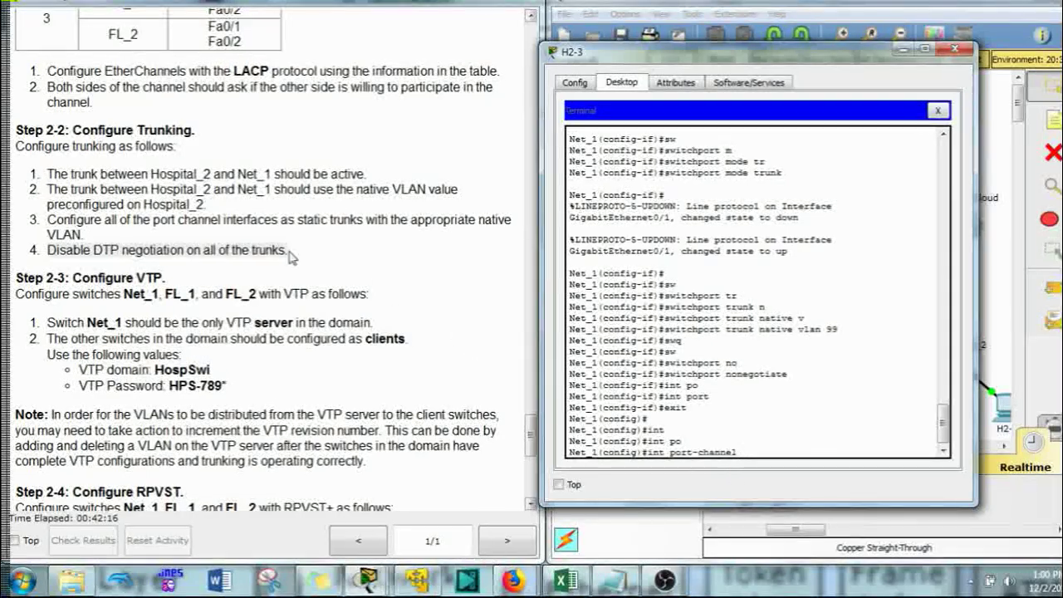
click(75, 83)
scroll(75, 83, up, 3)
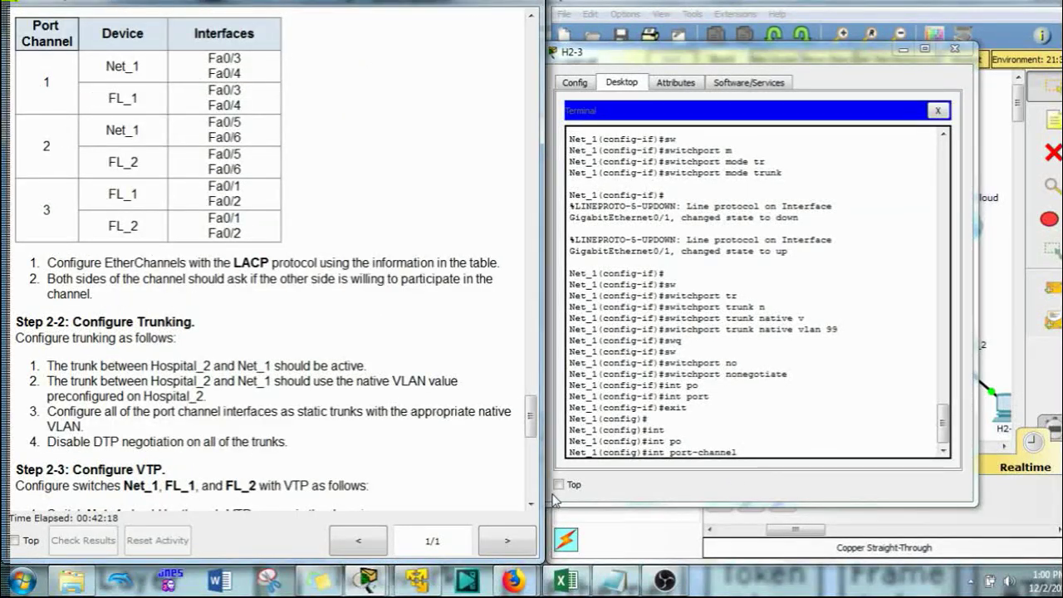
- Enter Port-channel 1 on Net_1 and make it a static trunk
click(764, 499)
text(1)
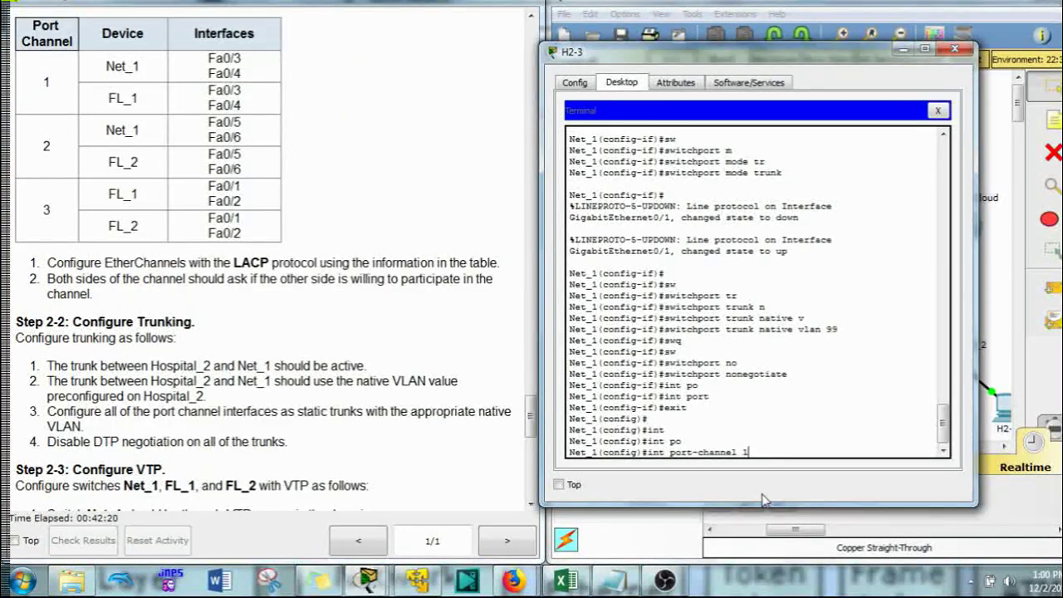
key(Return)
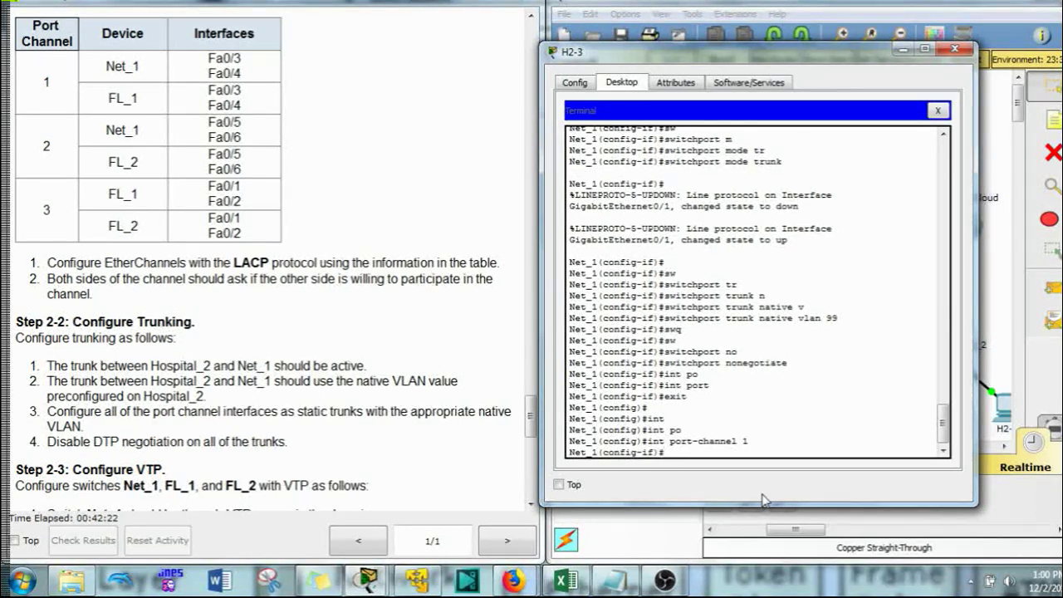
text(sw)
key(Tab)
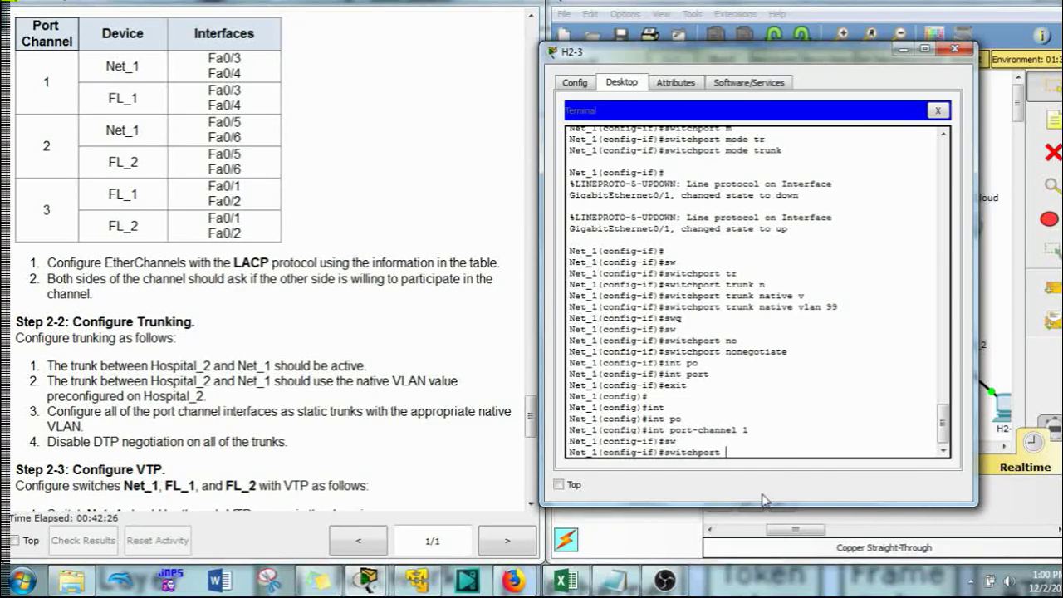
text(t)
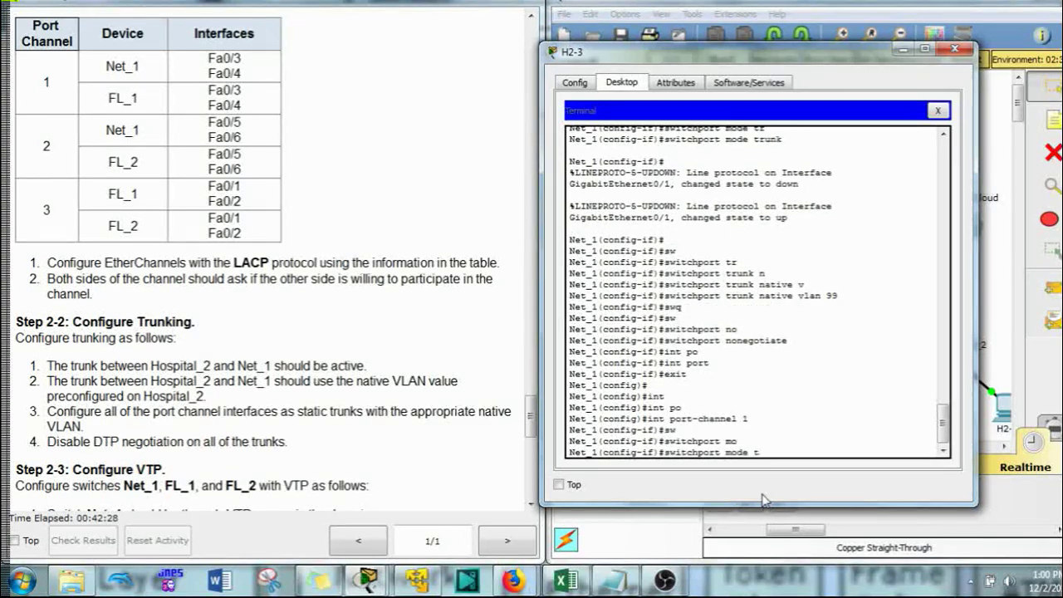
text(runk)
key(Return)
key(Return)
- Set native VLAN 99 and disable DTP negotiation on Port-channel 1
text(sw)
key(Tab)
text(t)
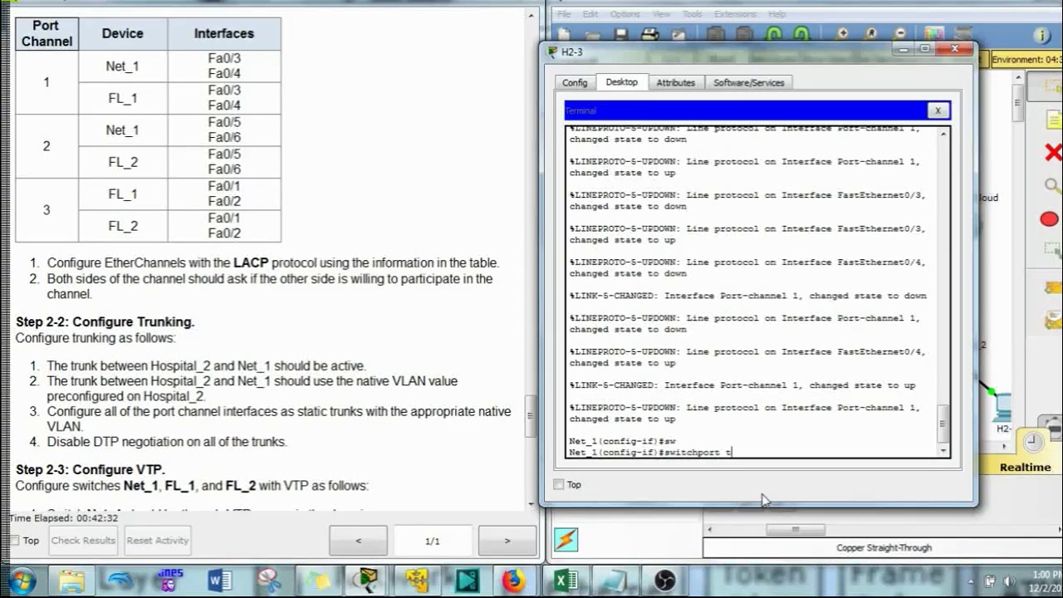
text(r)
key(Tab)
text(n)
key(Tab)
text(v)
key(Tab)
text(99)
key(Return)
text(sw)
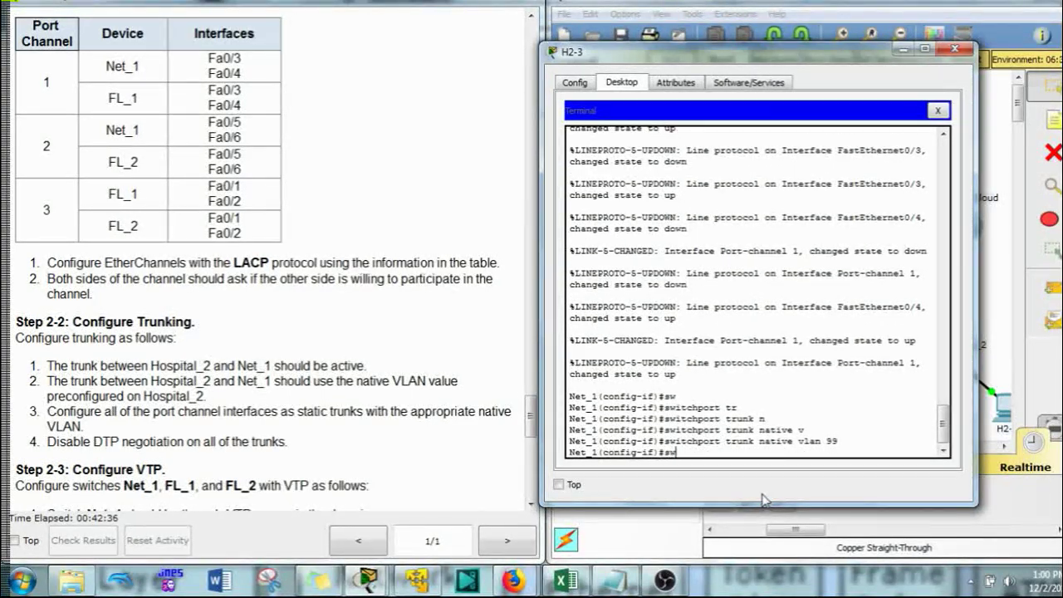
key(Tab)
text(non)
key(Tab)
key(Return)
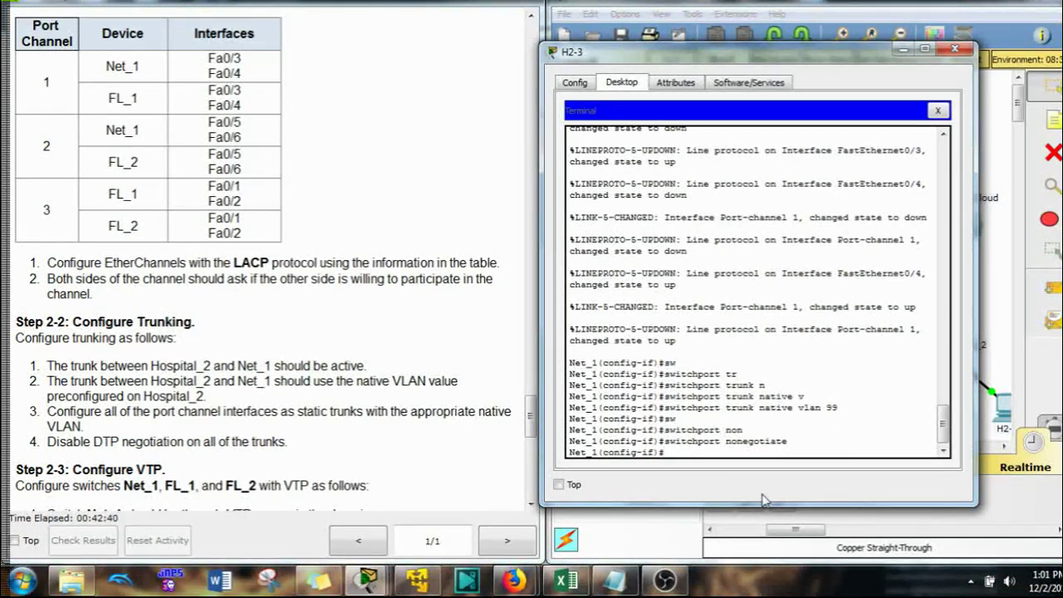
- Make Port-channel 2 a trunk with native VLAN 99 and DTP disabled
text(int port-channel 1)
key(BackSpace)
text(2)
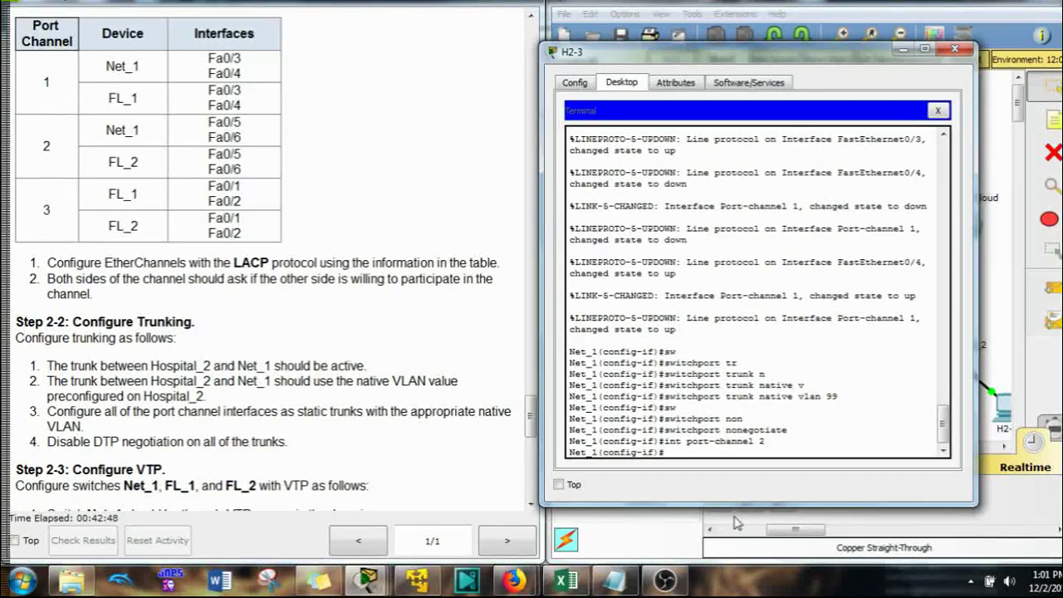
text(switchport mode trunk)
key(Return)
key(Up)
key(Up)
key(Return)
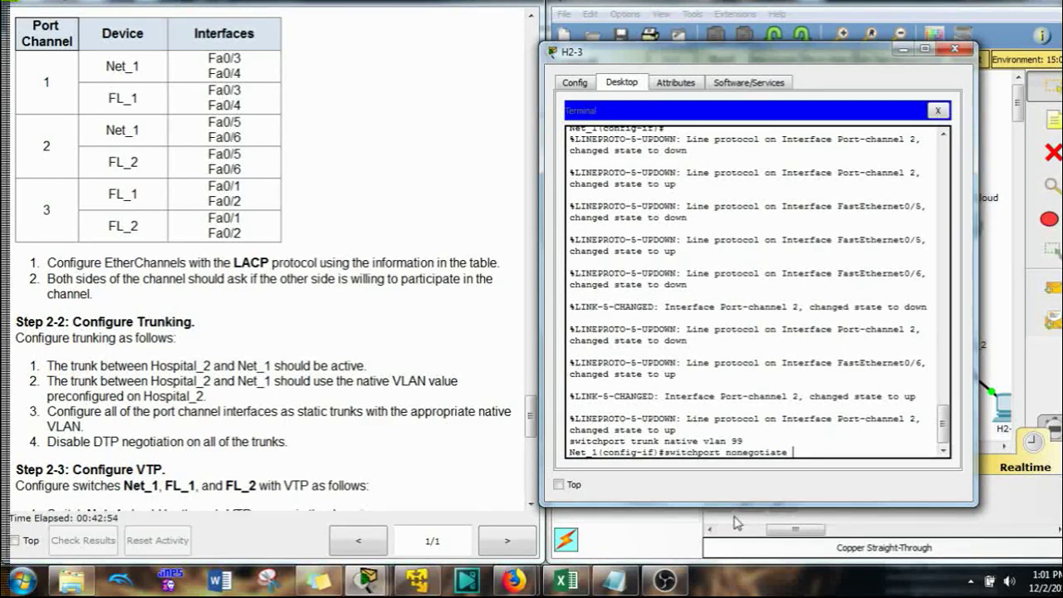
key(Return)
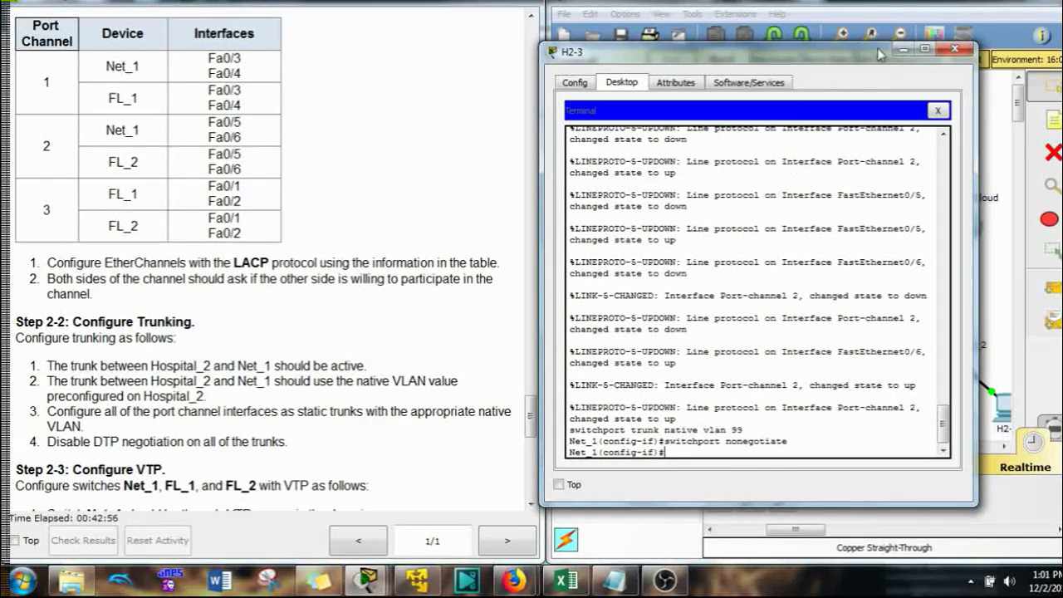
- Close Net_1's console and bring up FL_1's console through H2-2
drag(834, 57, 874, 25)
click(874, 25)
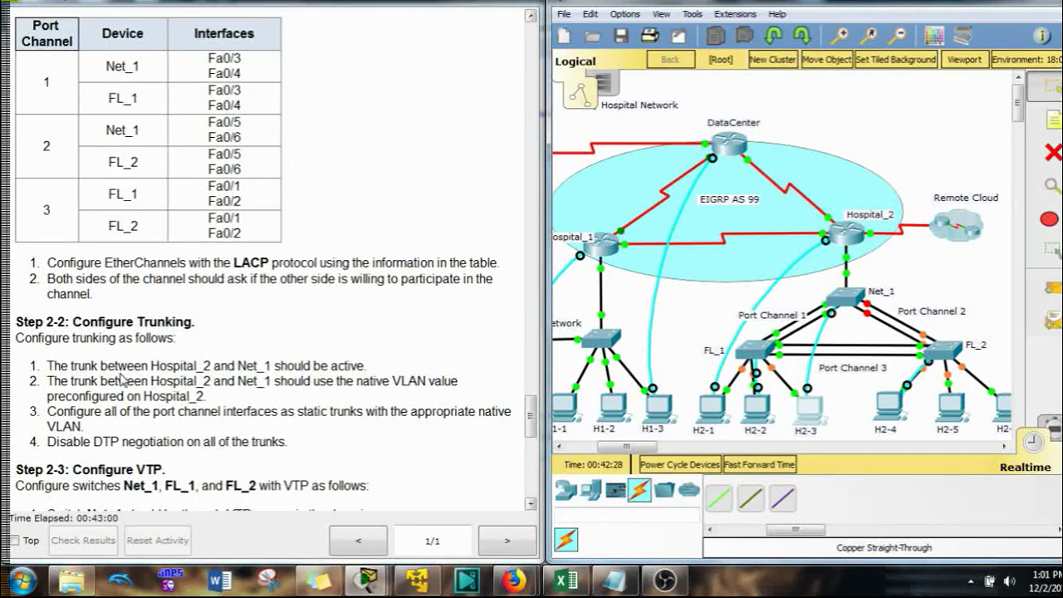
click(758, 409)
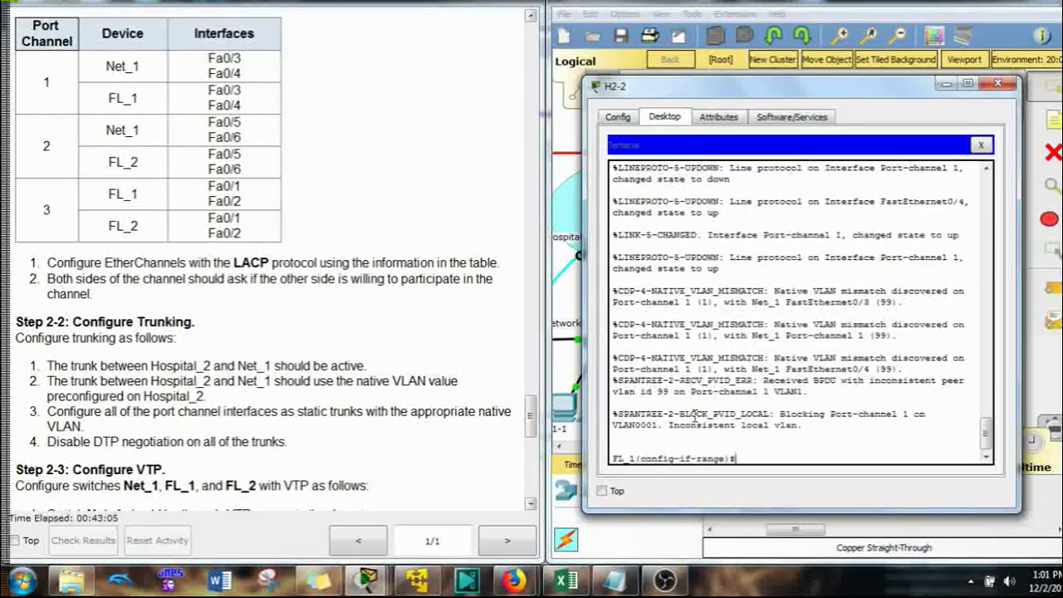
- Enter Port-channel 1 on FL_1 and make it a static trunk
text(int port)
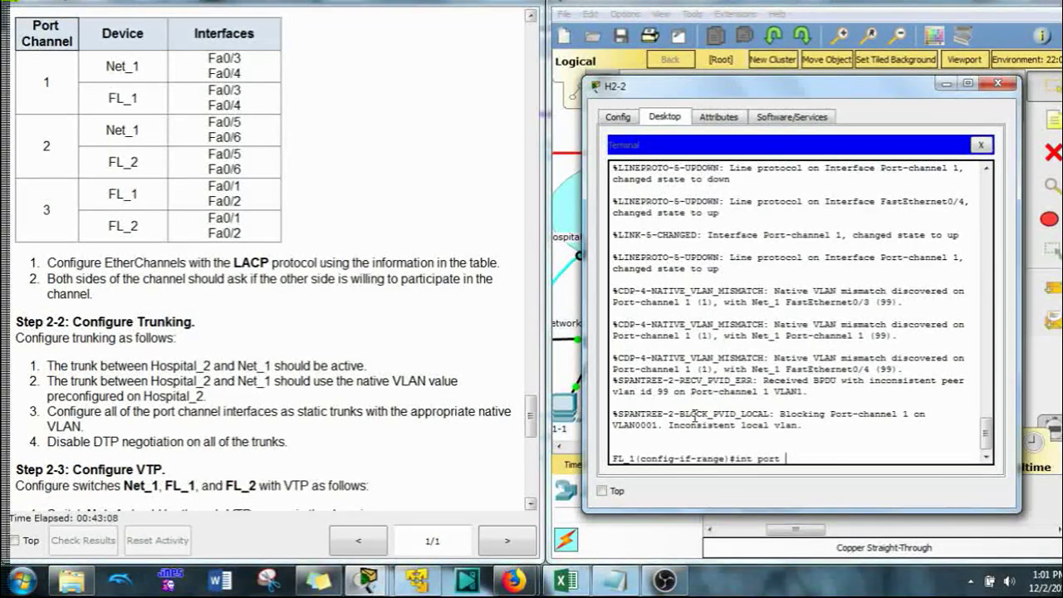
text( 2)
key(BackSpace)
text(1)
key(Return)
text(sw)
key(Tab)
text(m)
key(Tab)
text(tr)
key(Tab)
key(Return)
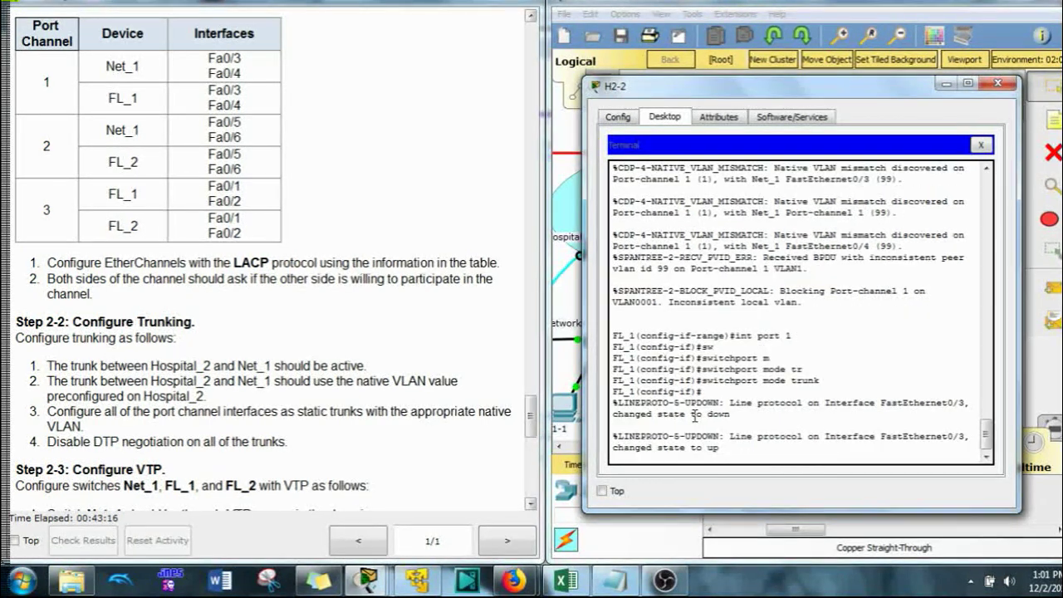
- Set native VLAN 99 on FL_1's Port-channel 1
text(sw)
key(Tab)
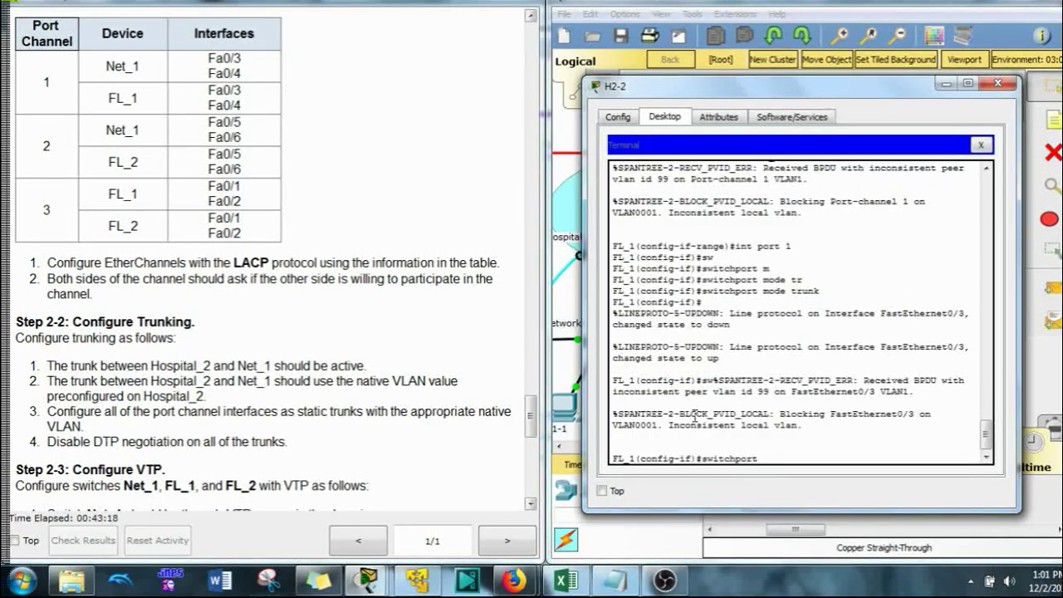
text(tr)
key(Tab)
text(n)
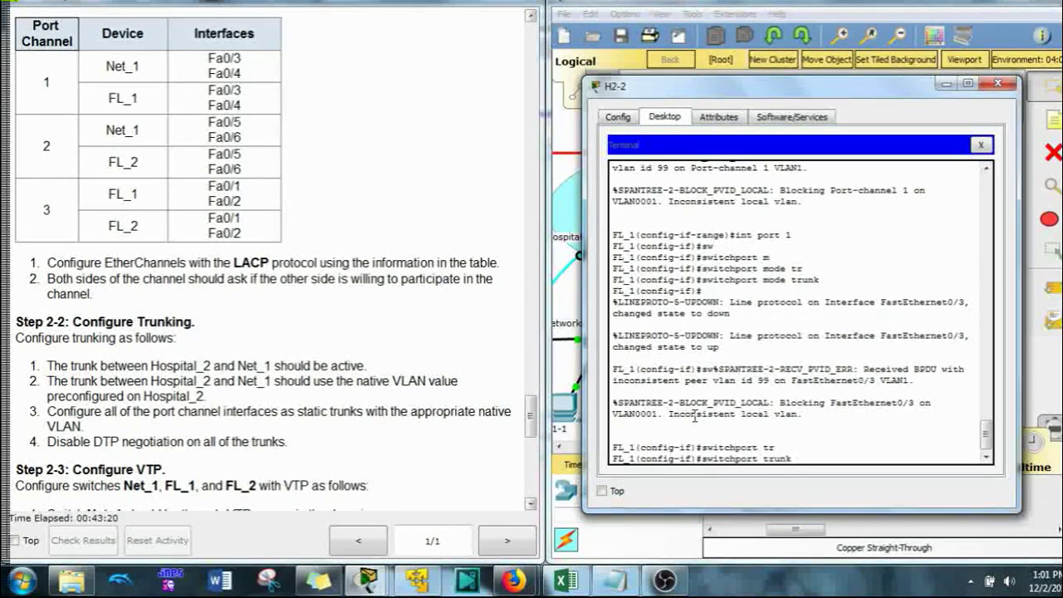
key(Tab)
text(v)
key(Tab)
text(99)
key(Return)
text(s)
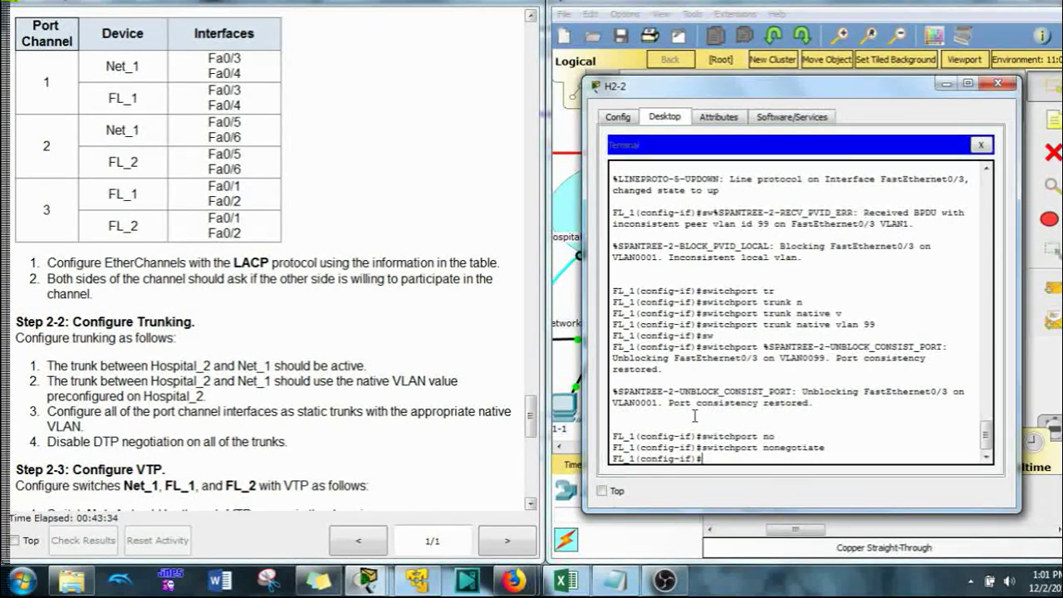
- Make Port-channel 3 a trunk with native VLAN 99 and no DTP, then close the console
text(3)
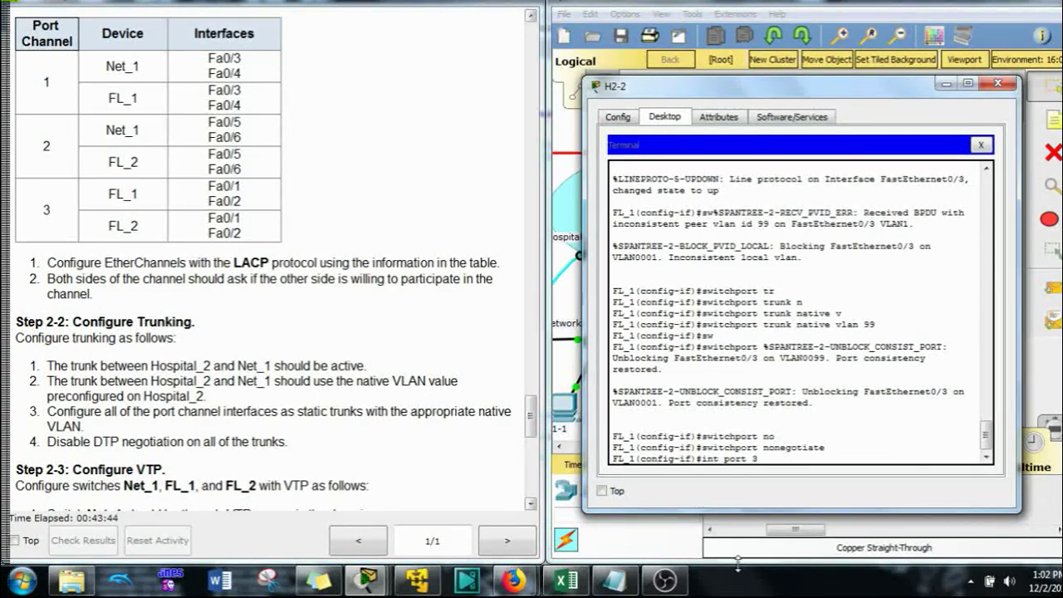
key(Return)
text(switchport mode trunk)
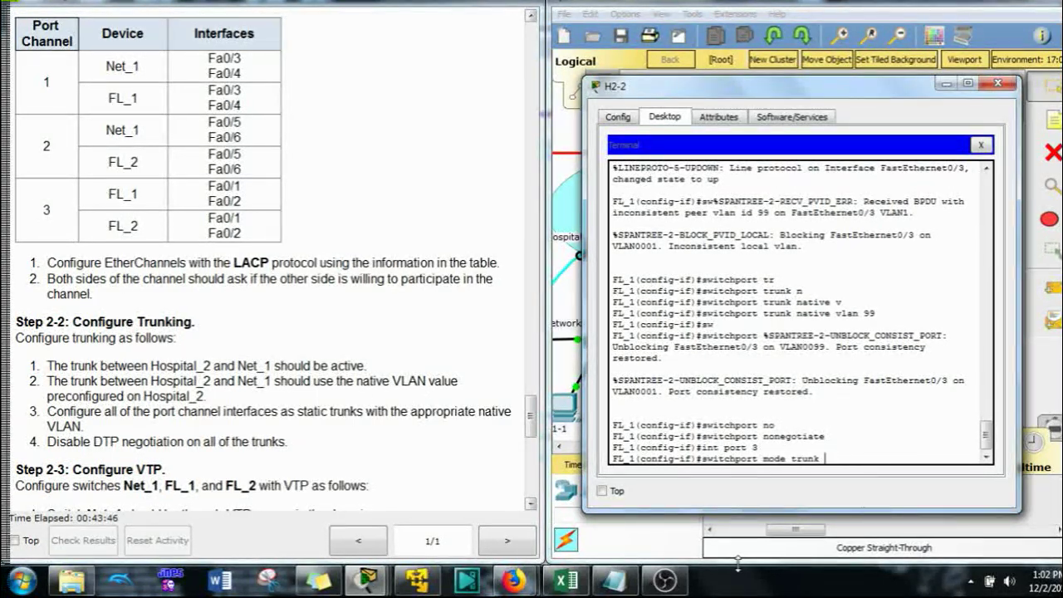
key(Return)
text(switchport trunk native vlan 99)
key(Return)
text(switchport nonegotiate)
key(Return)
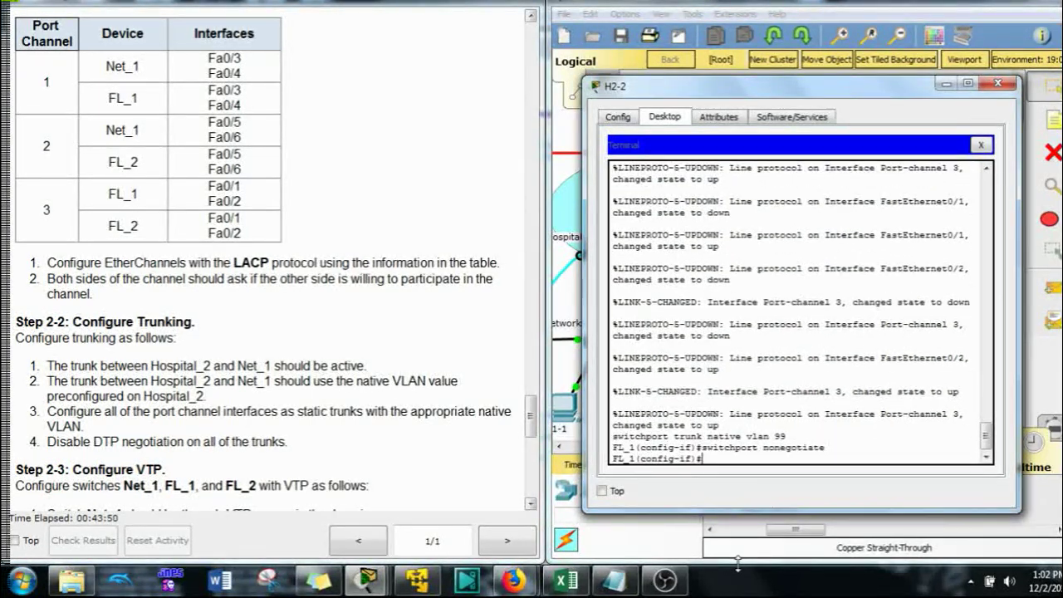
click(775, 7)
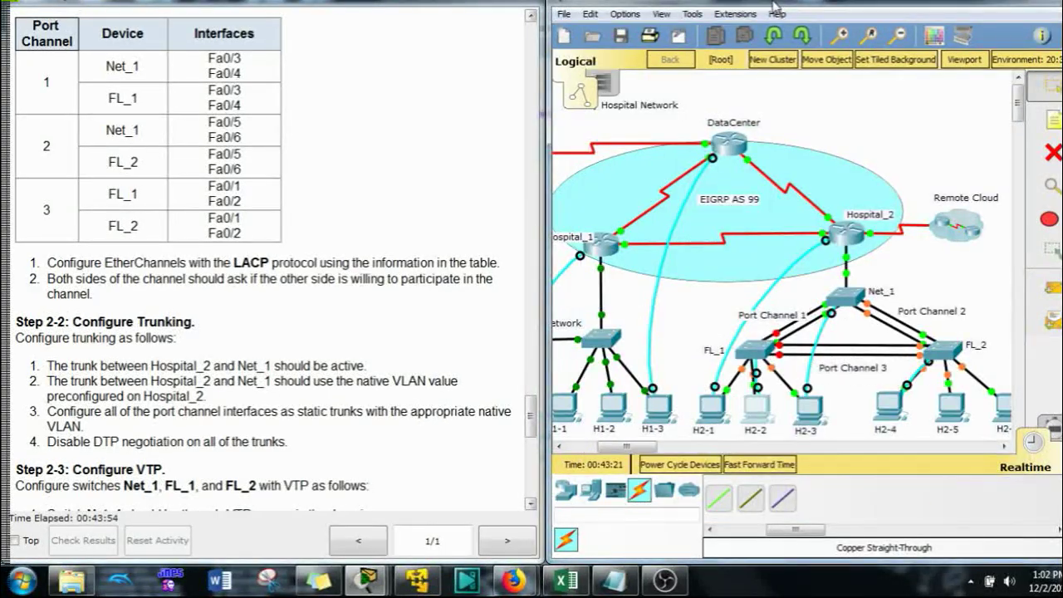
- In FL_2's console via H2-4, make interface port-channel 2 a static trunk
click(906, 405)
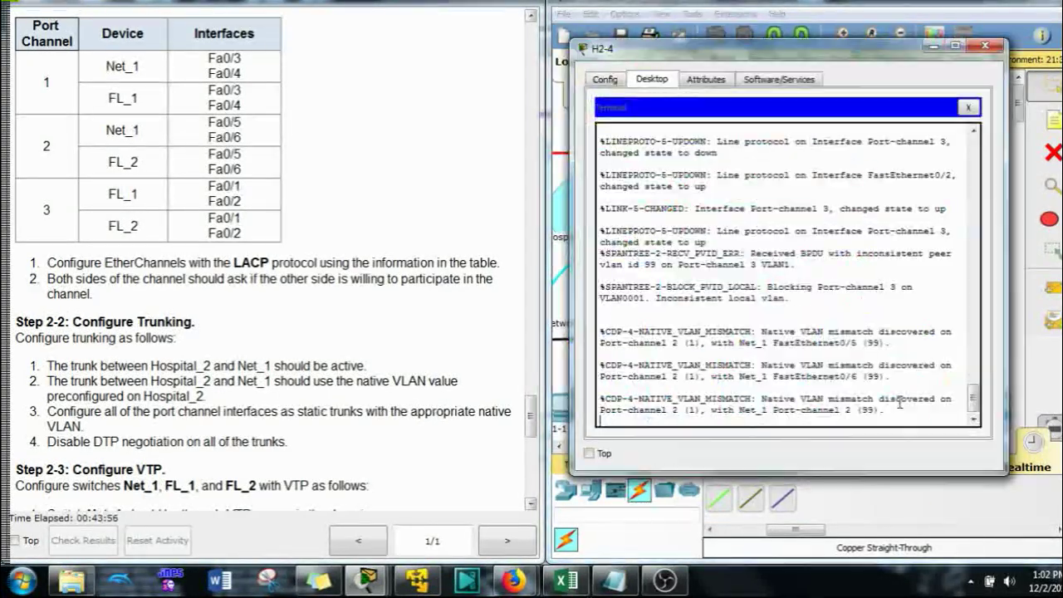
key(BackSpace)
key(BackSpace)
text(int po)
key(Tab)
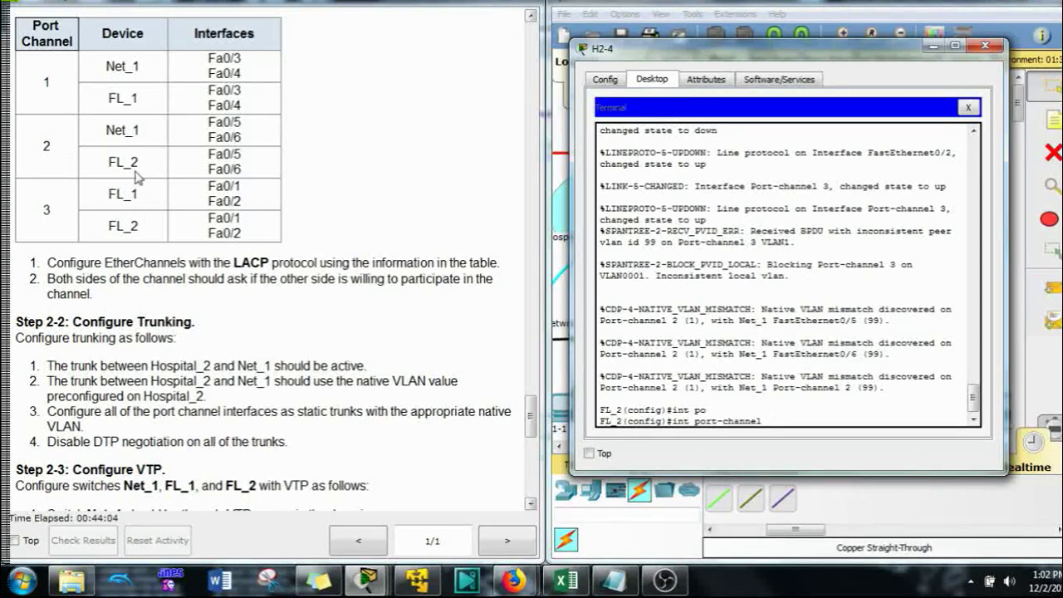
text(2)
key(Return)
text(sw)
key(Tab)
text(m)
key(Tab)
text(tr)
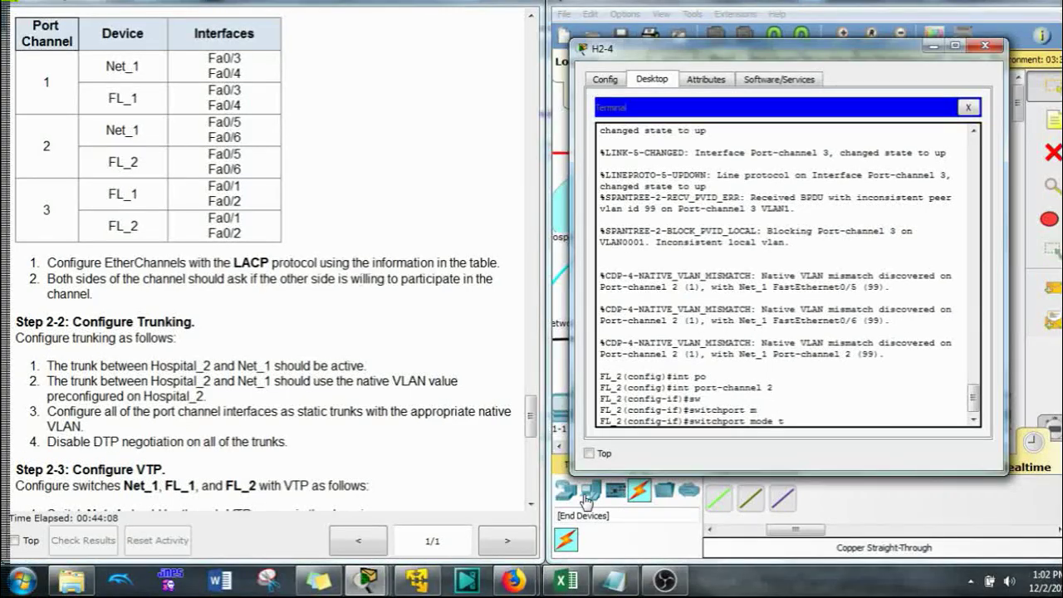
key(Tab)
key(Return)
- Set the trunk native VLAN on port-channel 2 to 99
text(switchport)
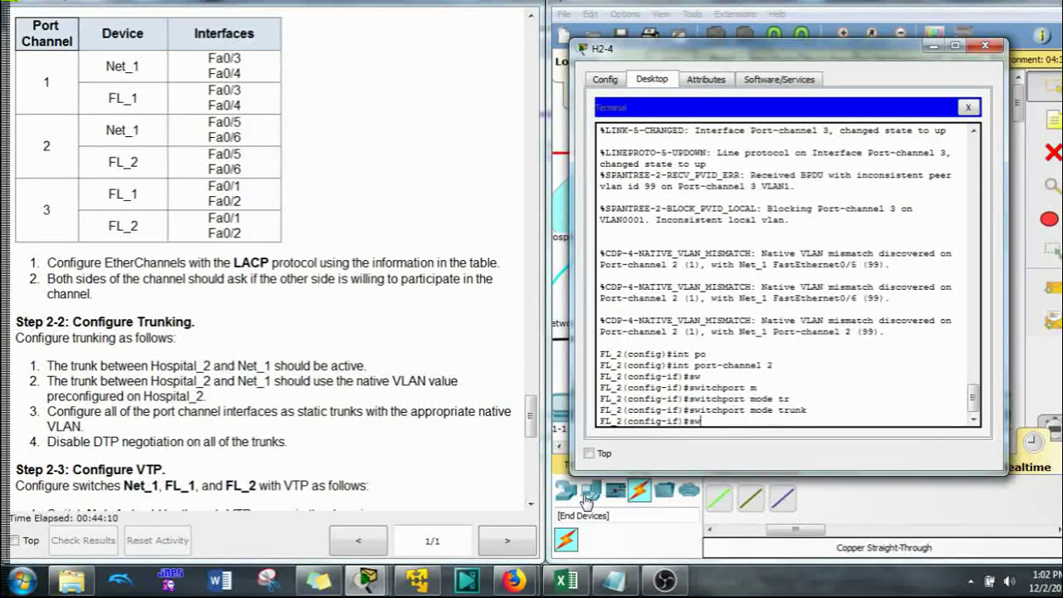
key(Tab)
text(tr)
key(Tab)
text(n)
key(Tab)
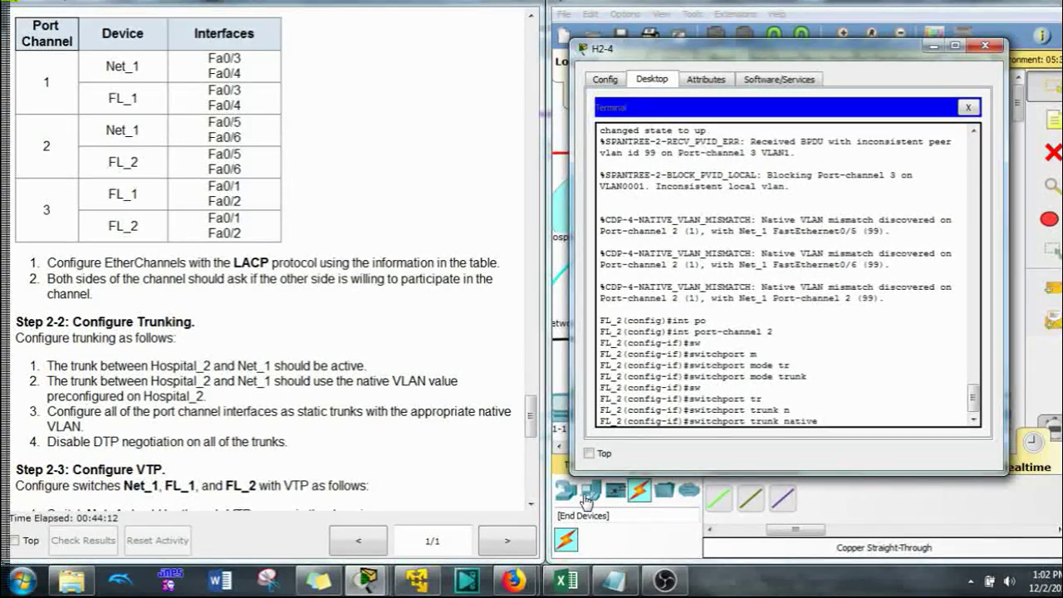
text(v)
key(Tab)
text(99)
key(Return)
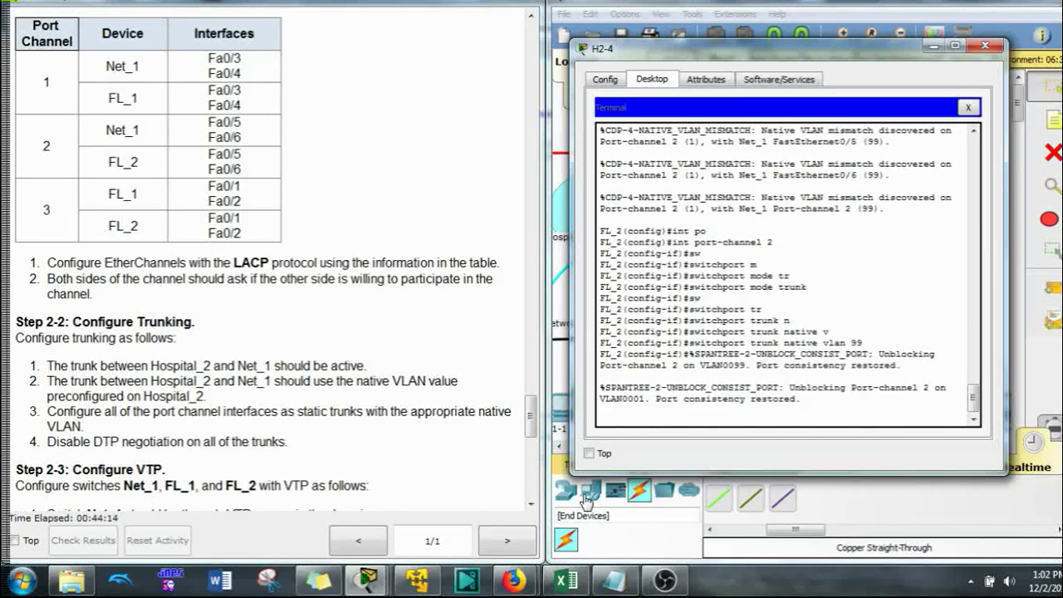
- Turn off DTP on port-channel 2 with switchport nonegotiate
text(sw)
key(Tab)
text(noo)
key(Tab)
key(BackSpace)
key(Tab)
text(n)
key(Tab)
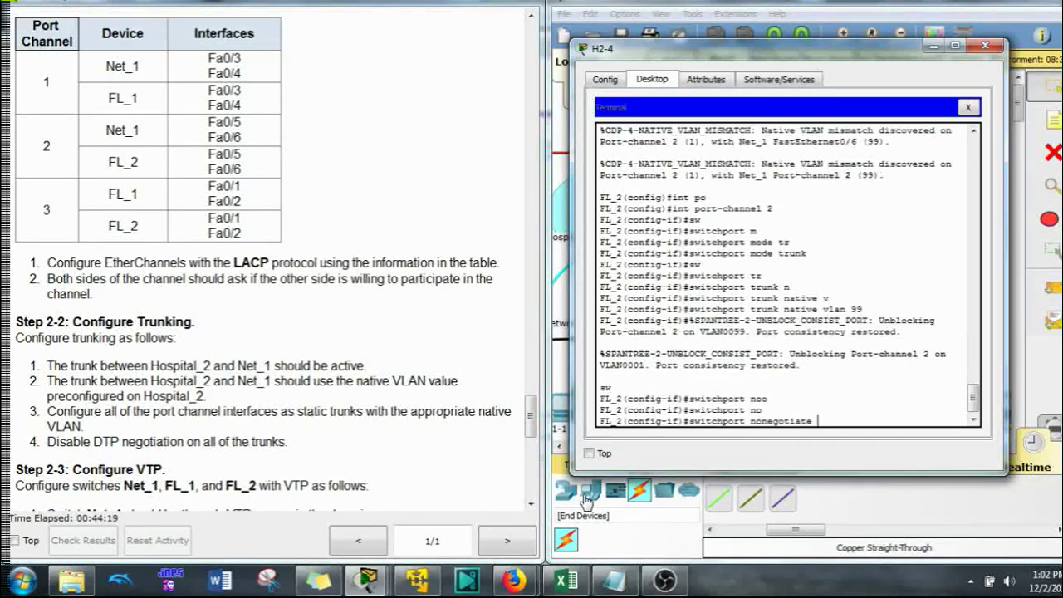
key(Return)
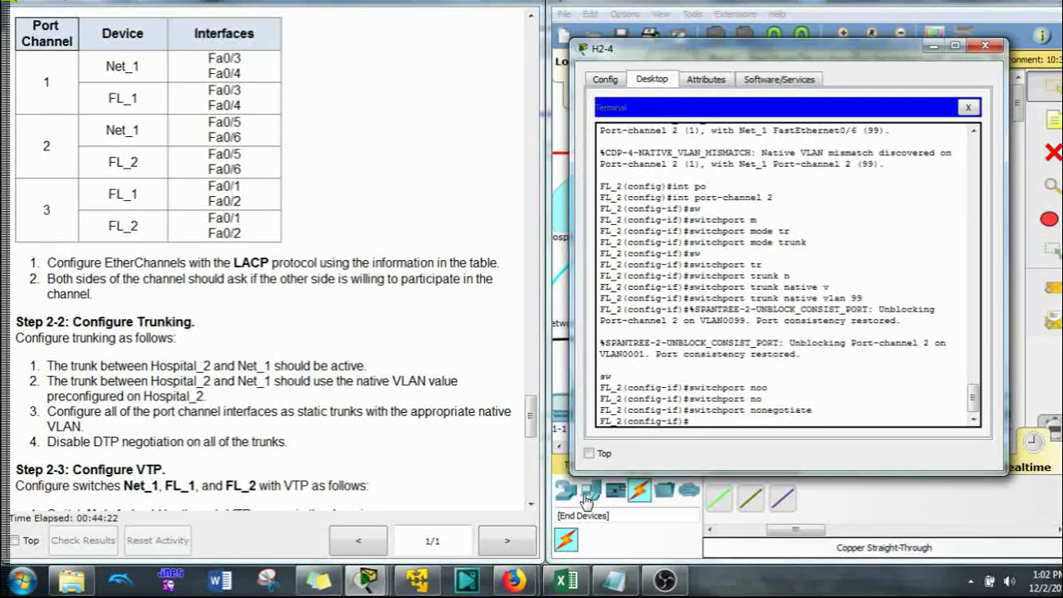
- Configure port-channel 3 as a static trunk with native VLAN 99 and nonegotiate
key(Up)
key(Up)
key(BackSpace)
text(3)
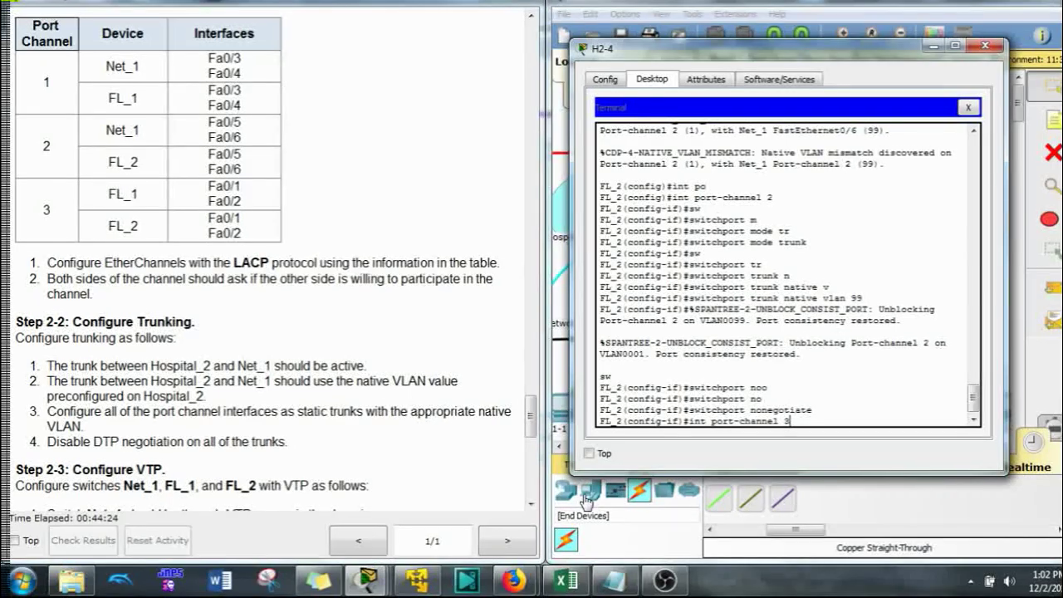
key(Return)
text(switchport mode trunk)
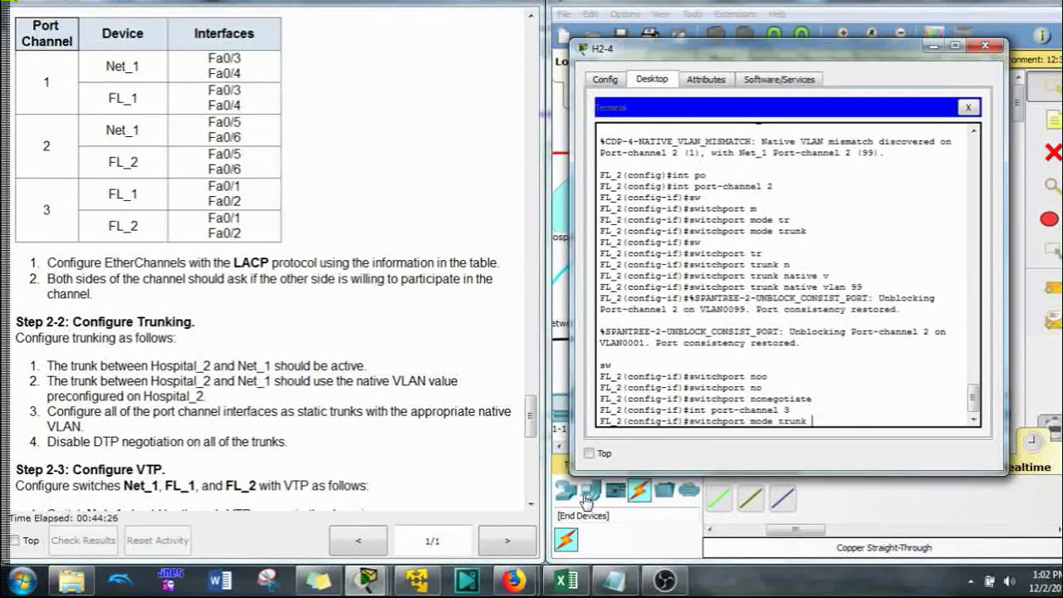
key(Return)
key(Up)
key(Up)
key(Return)
key(Up)
key(Up)
key(Up)
key(Up)
key(Return)
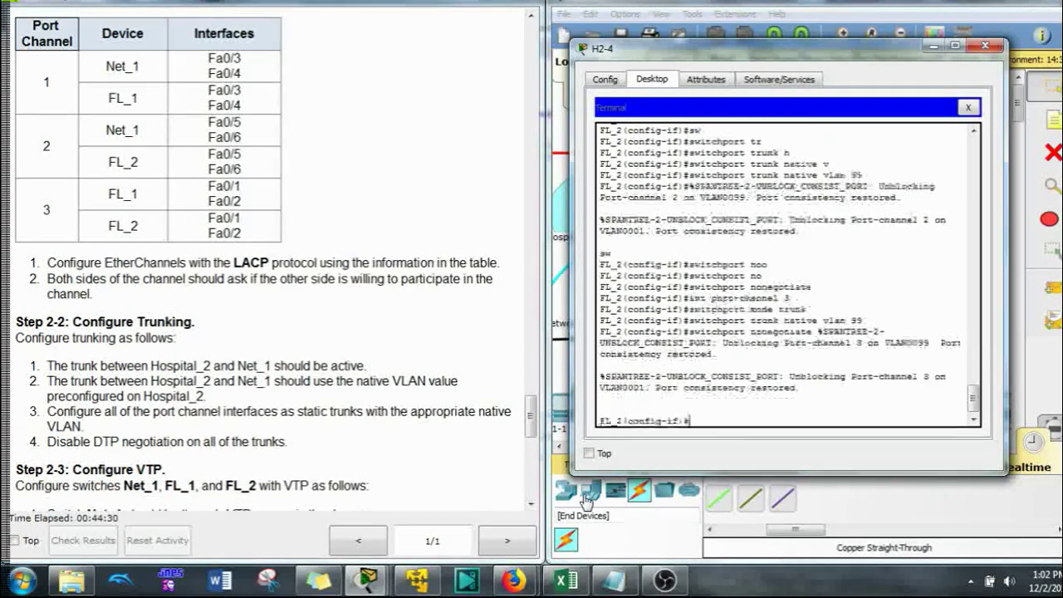
key(Up)
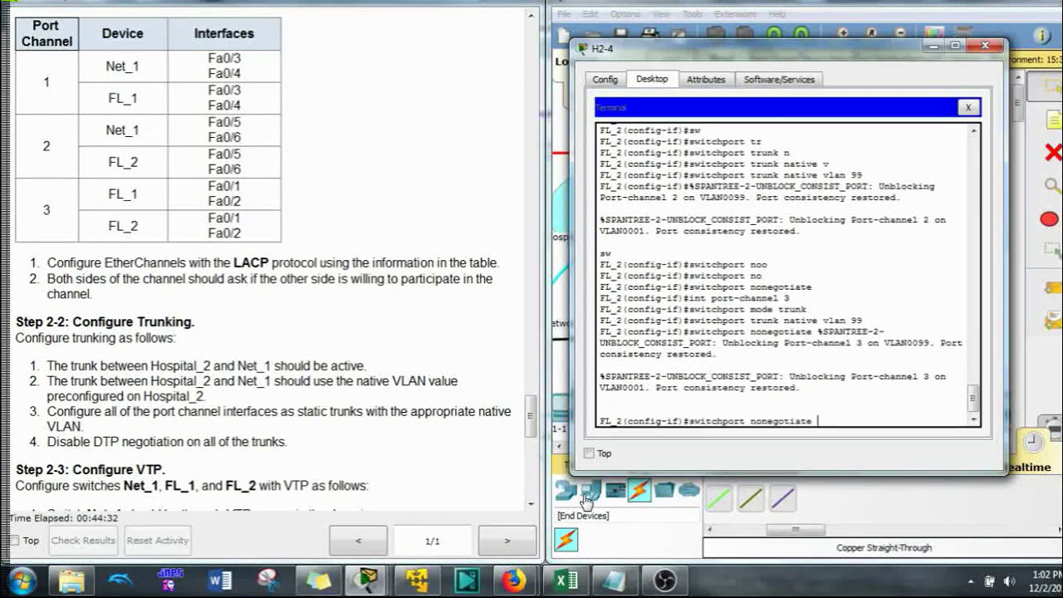
key(Down)
key(Down)
key(Down)
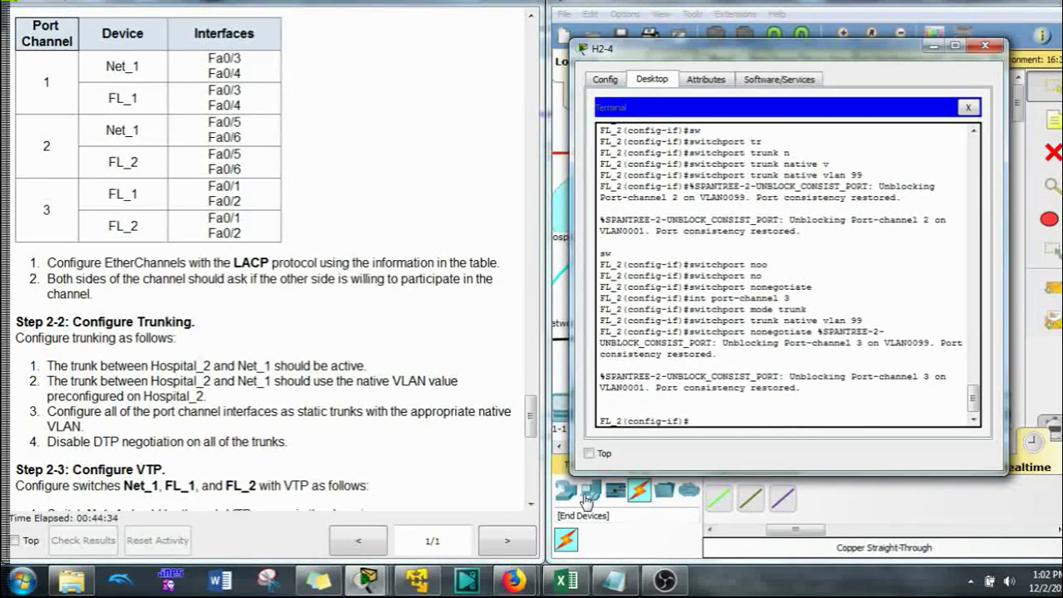
key(Up)
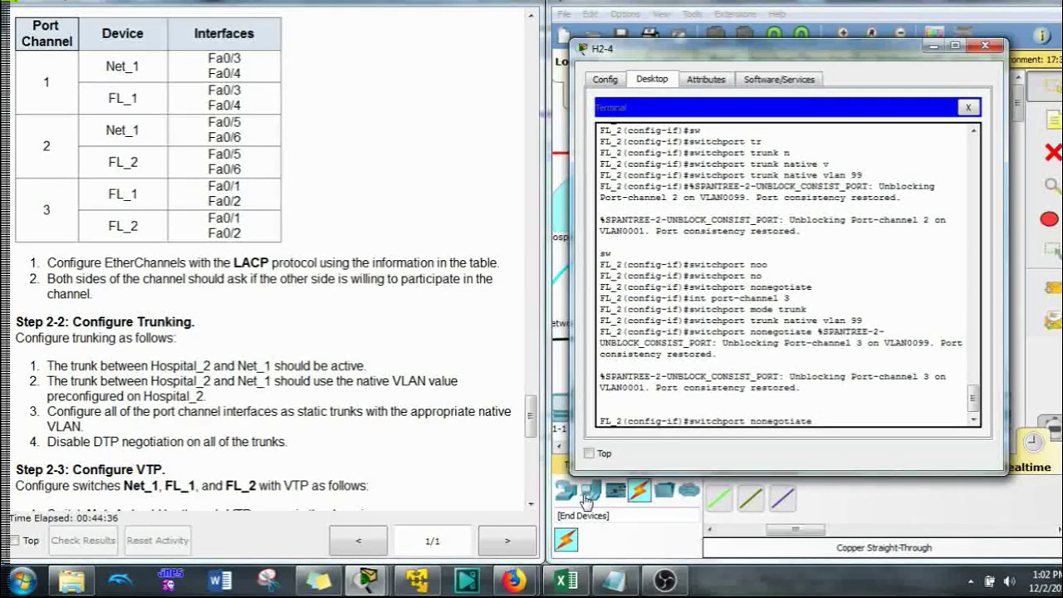
key(Return)
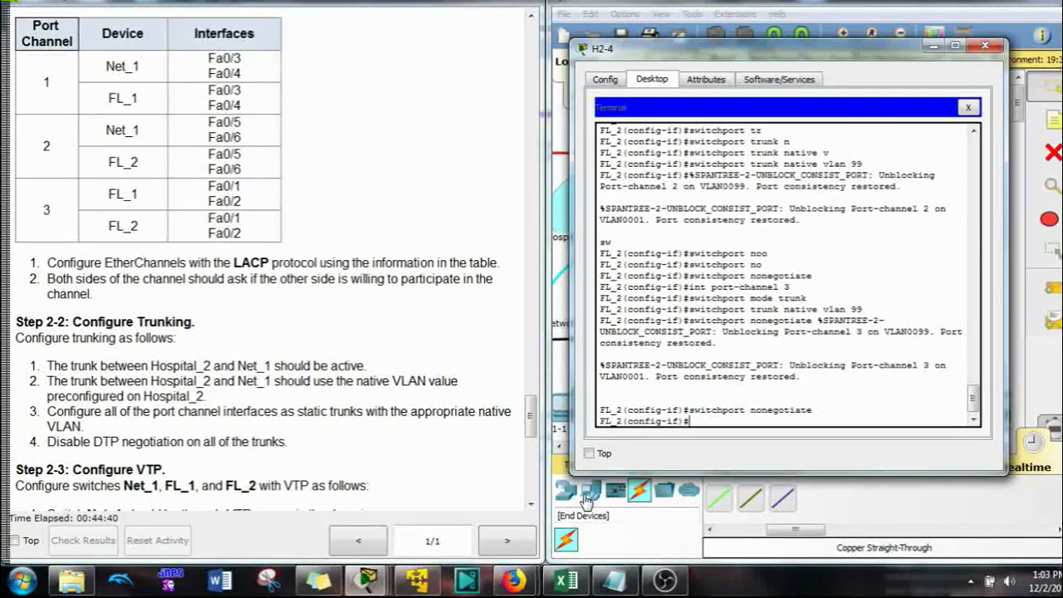
- Scroll down through the instructions and close FL_2's console window
scroll(309, 357, down, 3)
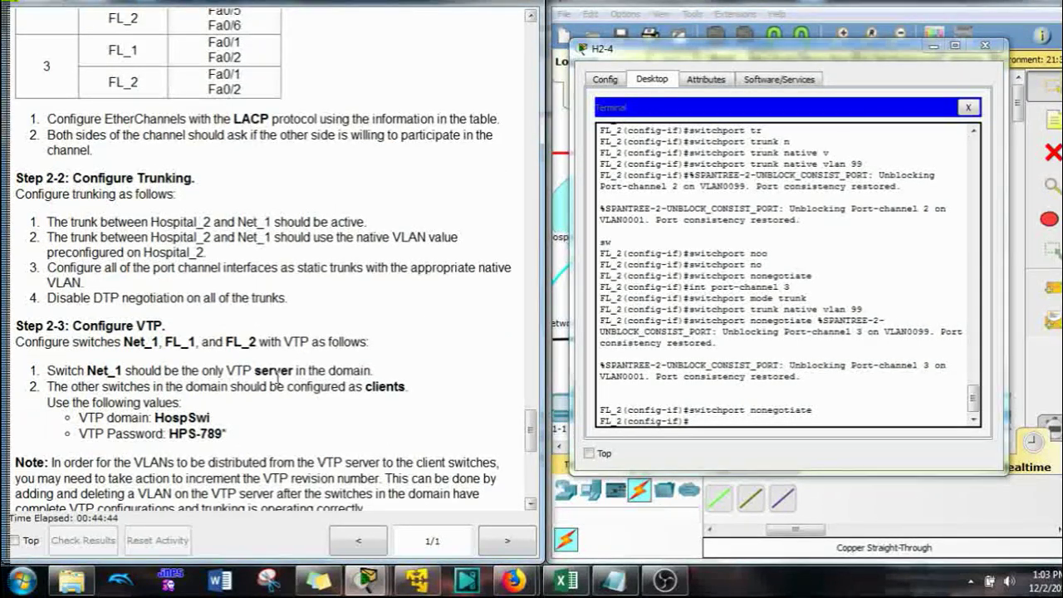
scroll(307, 359, down, 3)
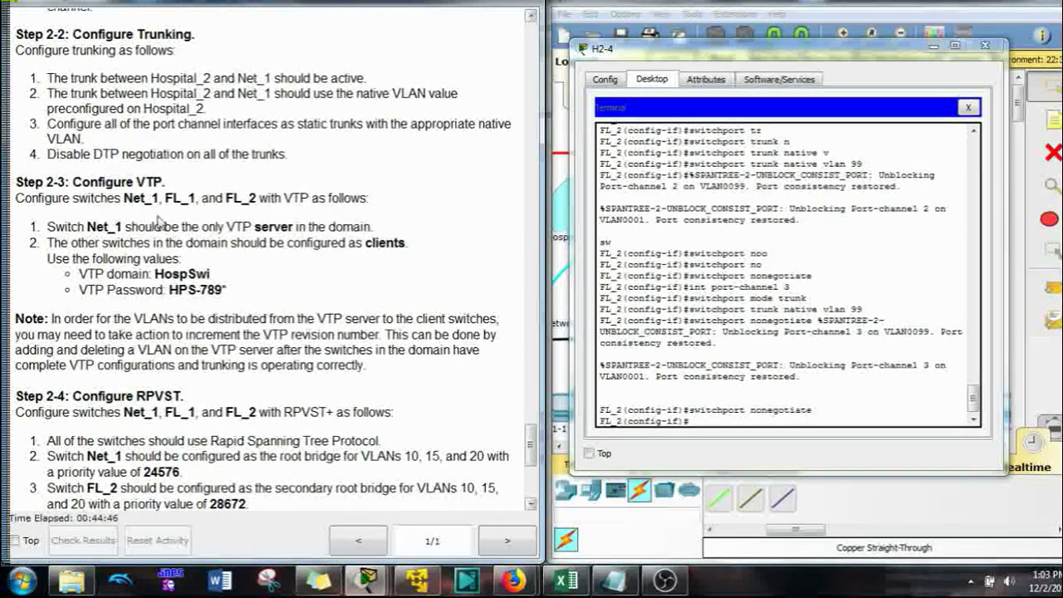
scroll(122, 183, down, 1)
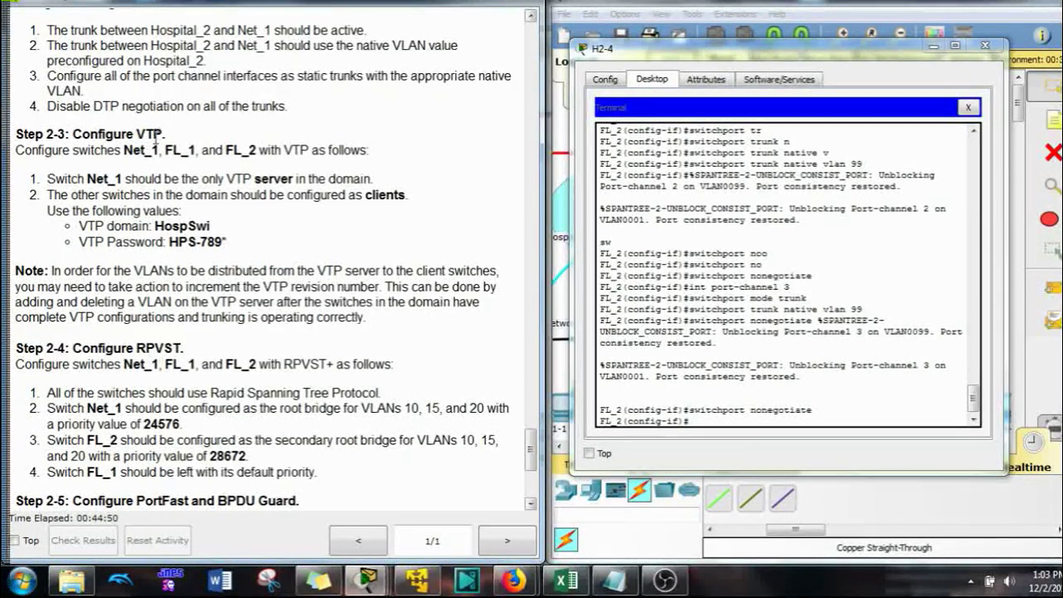
scroll(523, 297, down, 1)
scroll(707, 335, down, 1)
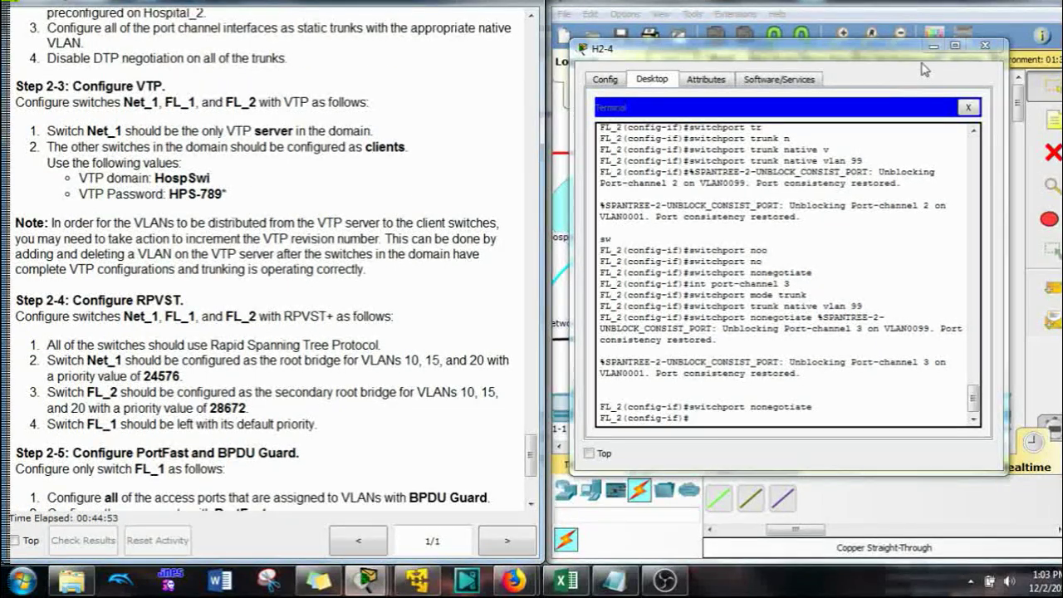
click(985, 45)
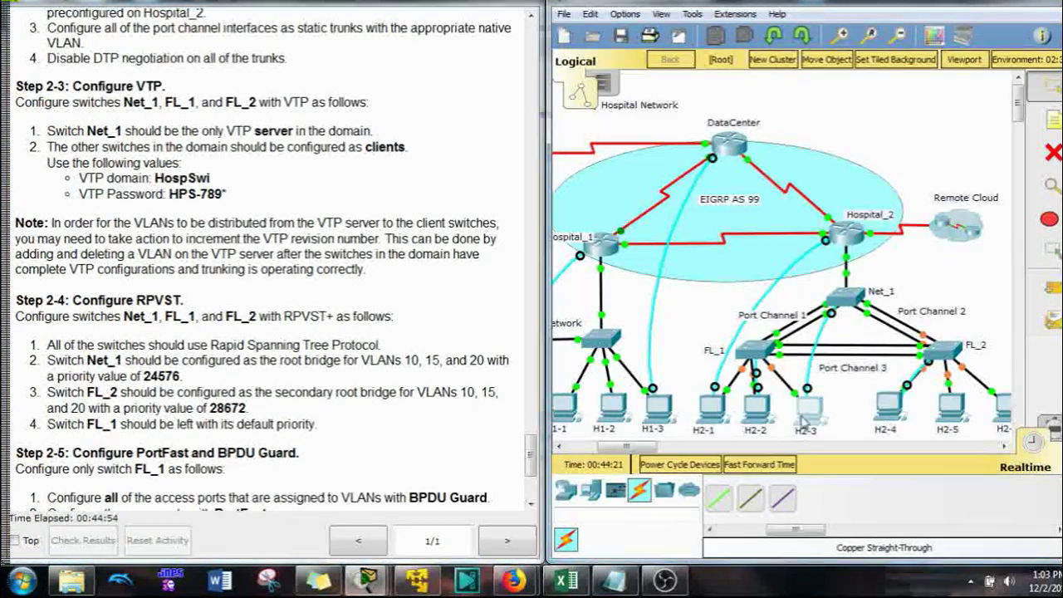
- In Net_1's console via H2-3, leave interface mode and set VTP mode server
click(803, 422)
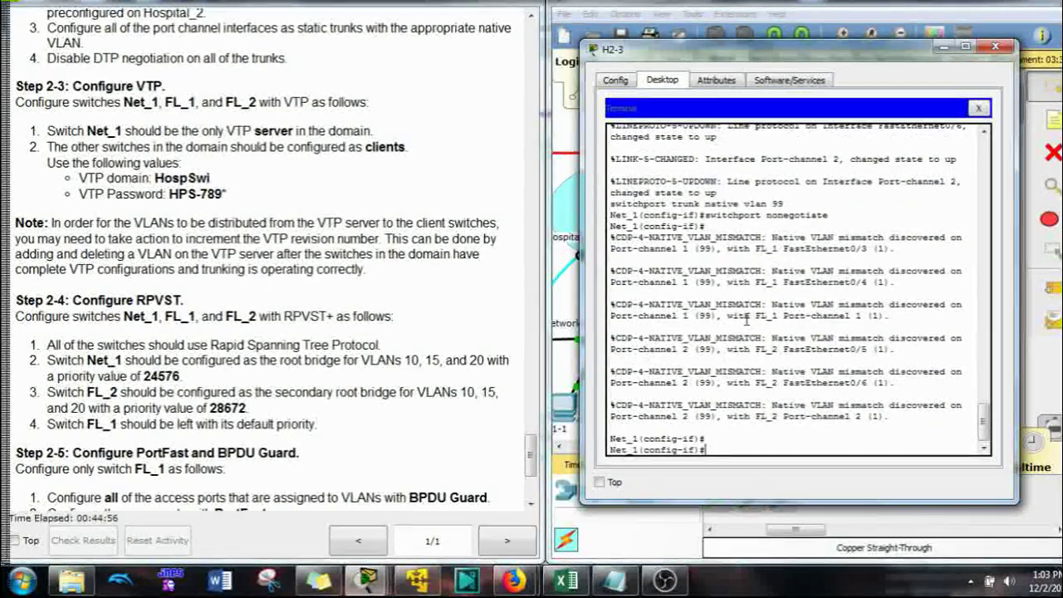
key(Return)
text(enit)
key(Return)
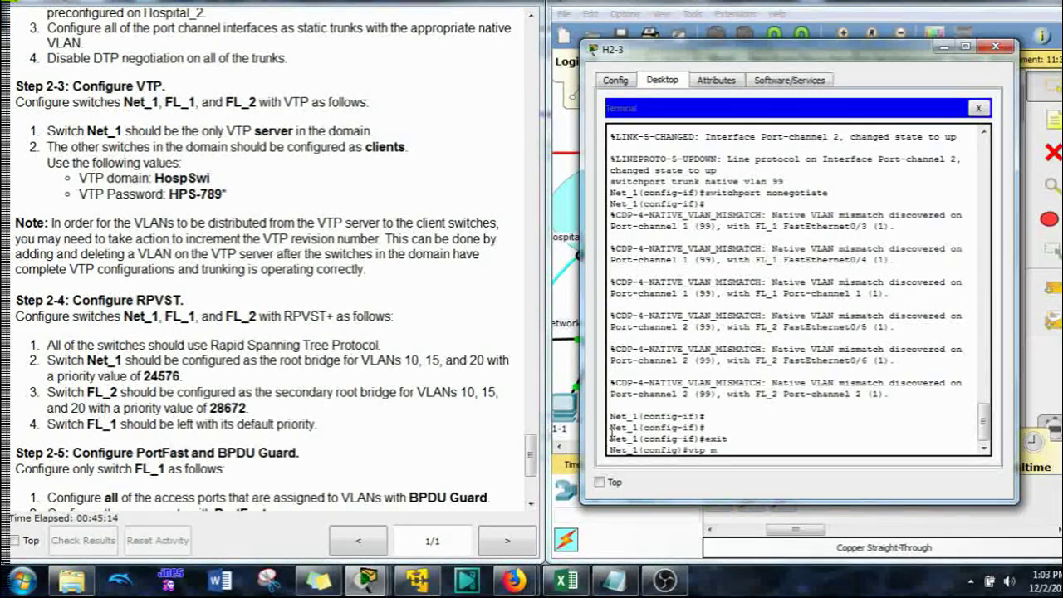
text(m)
key(Tab)
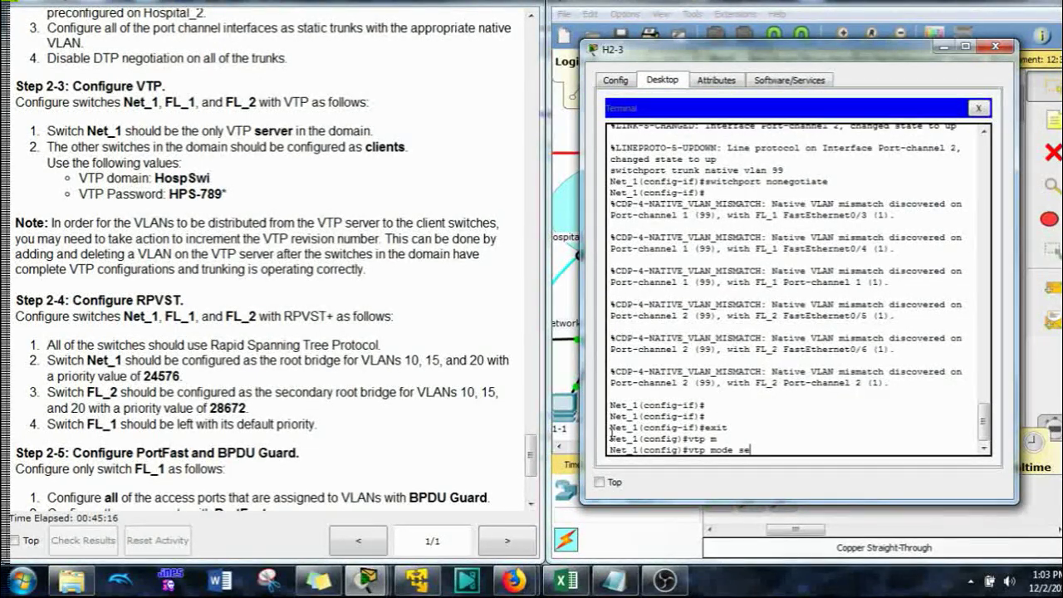
text(se)
key(Tab)
key(Return)
- Set the VTP domain to HospSwi, pasting the name from the instructions
text(vtp dom)
key(Tab)
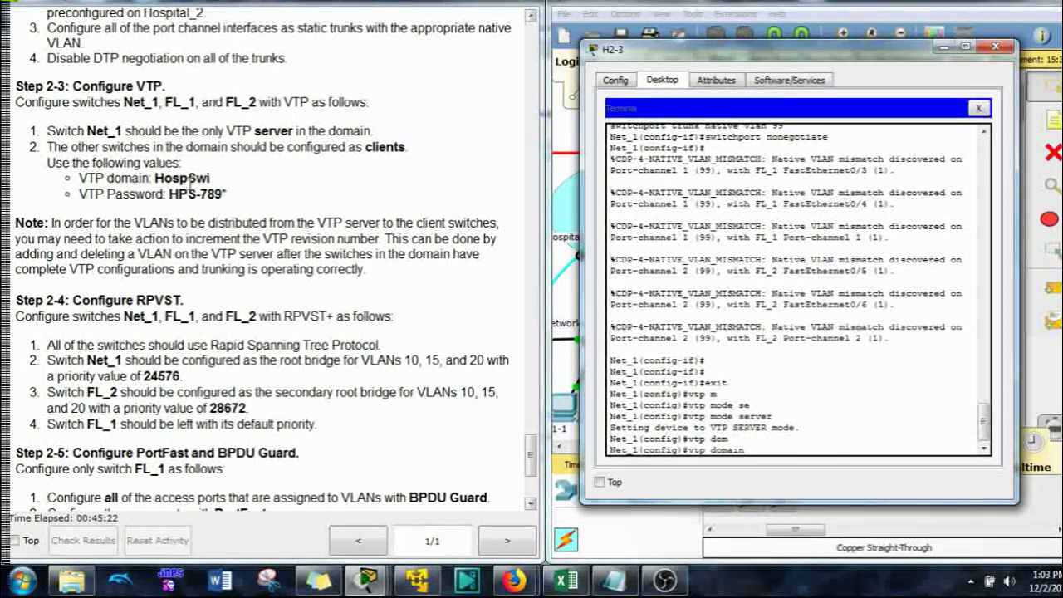
double_click(183, 177)
key(ctrl+c)
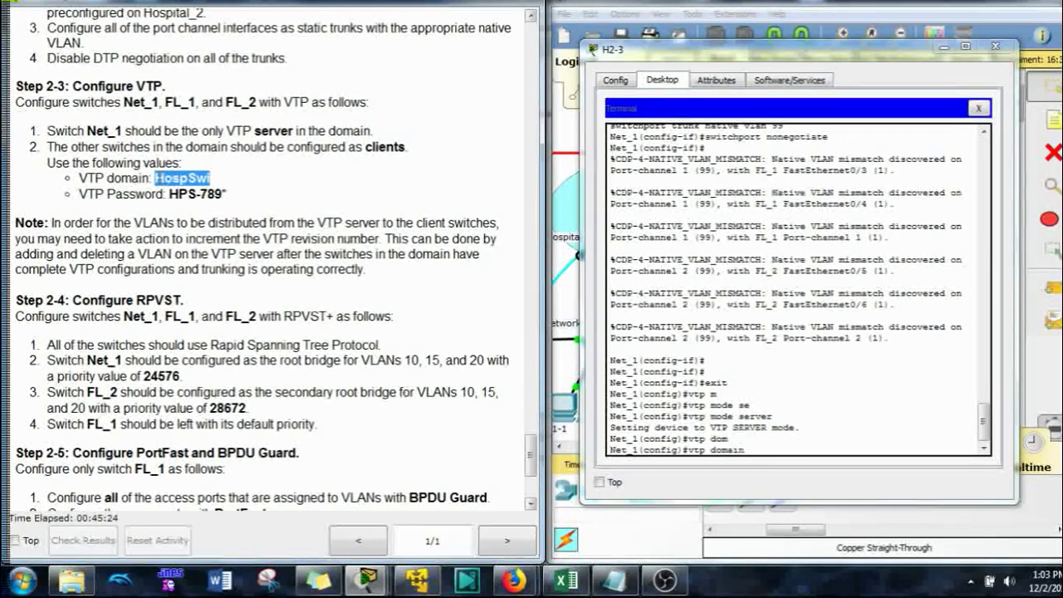
click(822, 456)
right_click(773, 445)
click(812, 474)
key(Return)
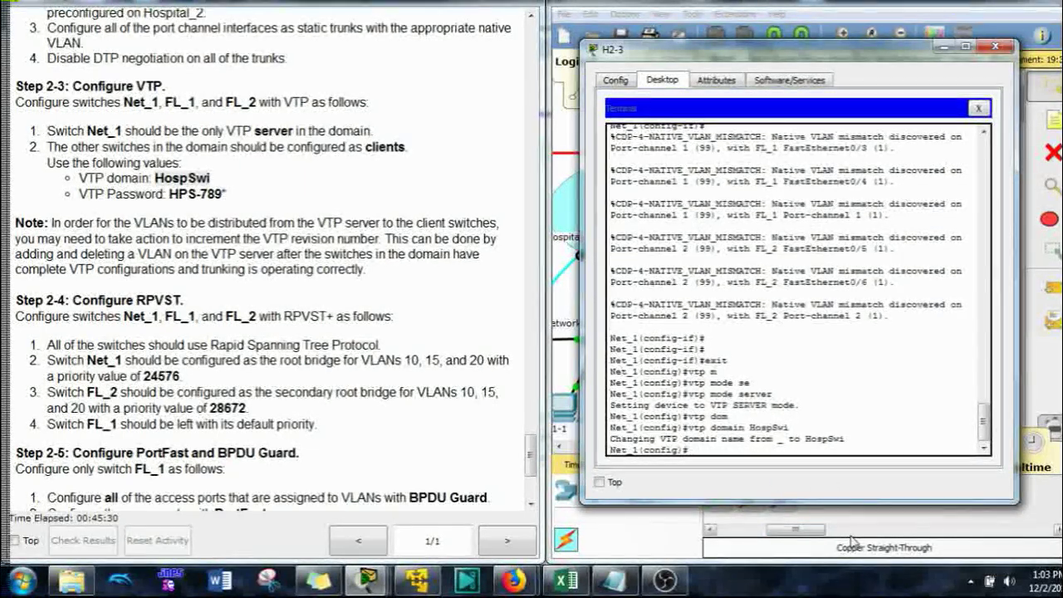
key(Return)
- Set the VTP password on Net_1, pasting the value from the instructions
text(vtp pass)
key(Tab)
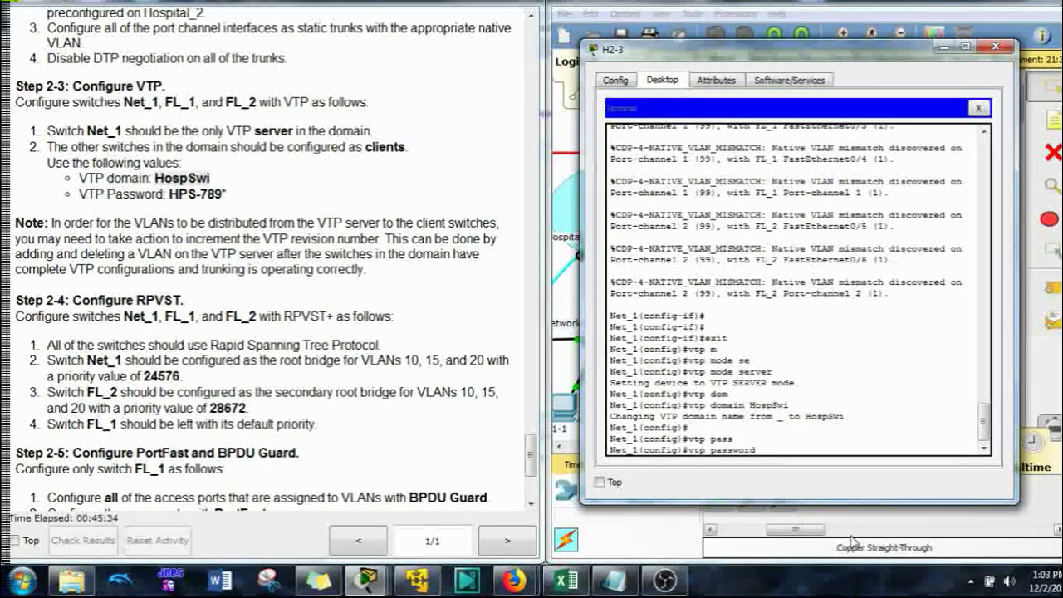
drag(229, 195, 168, 194)
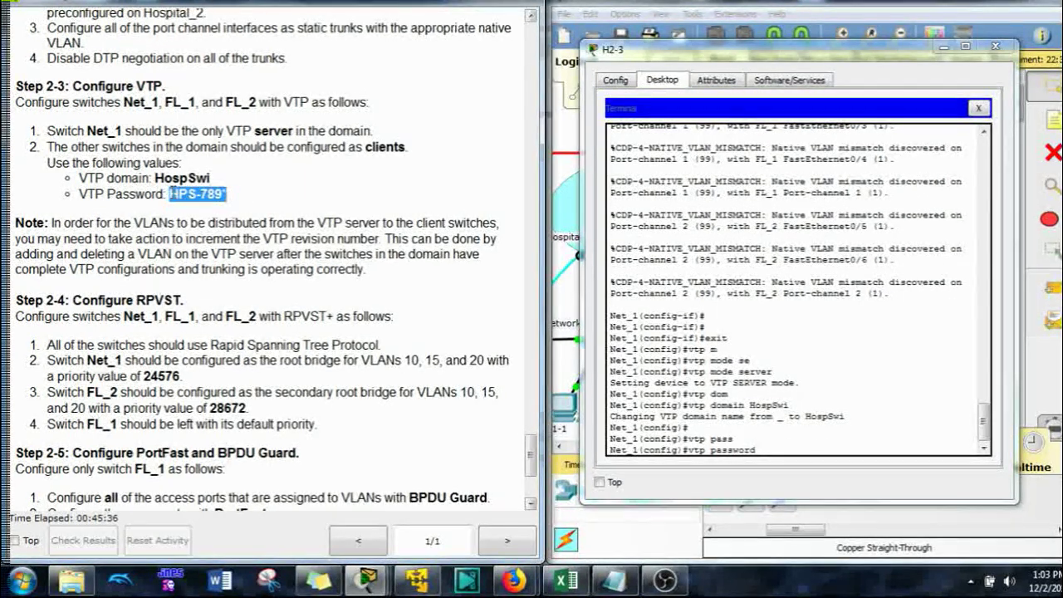
click(798, 451)
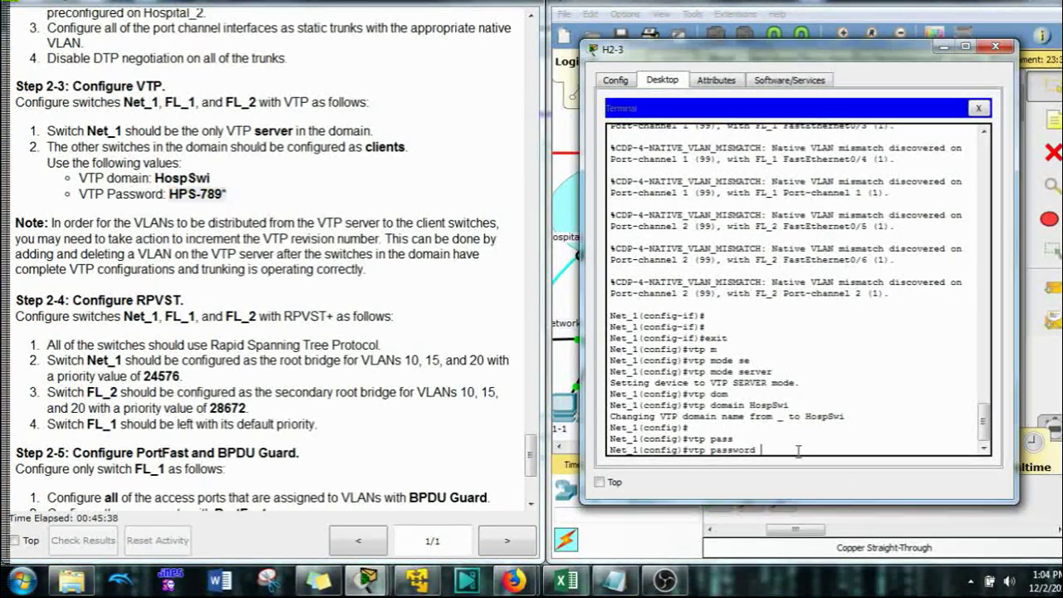
right_click(796, 449)
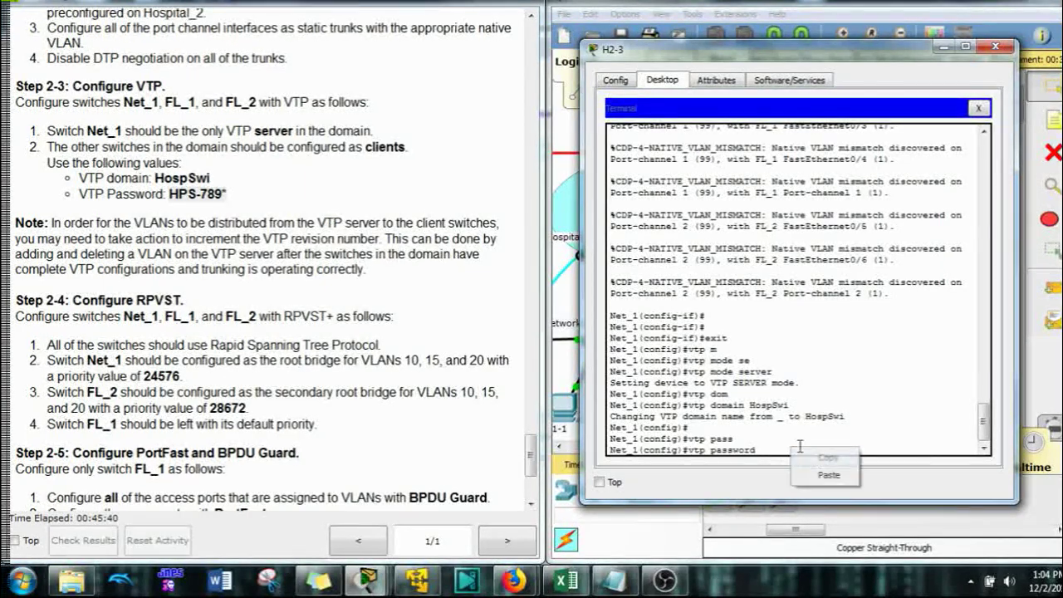
click(826, 475)
key(Return)
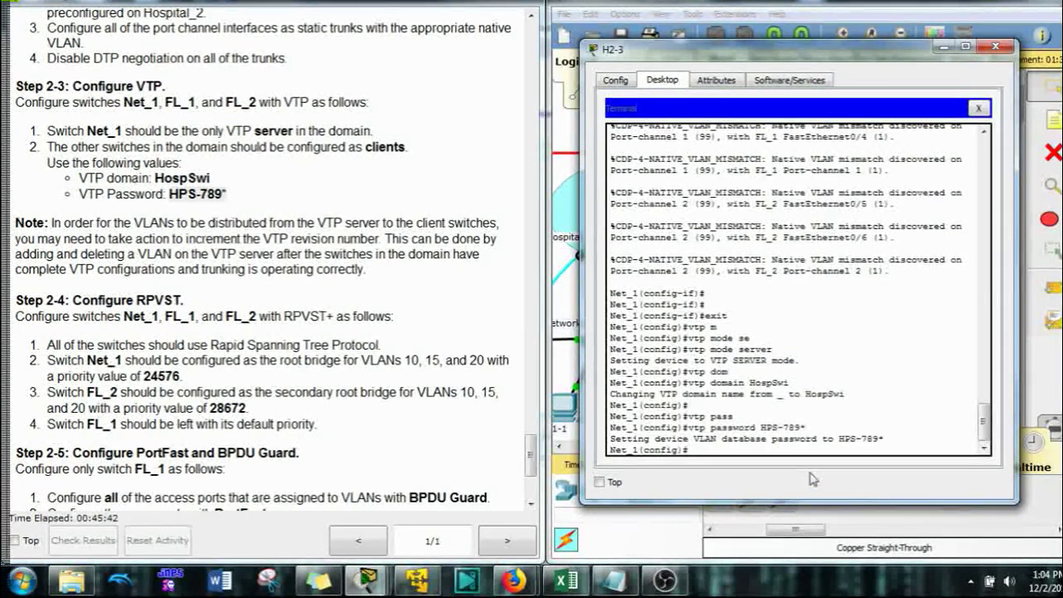
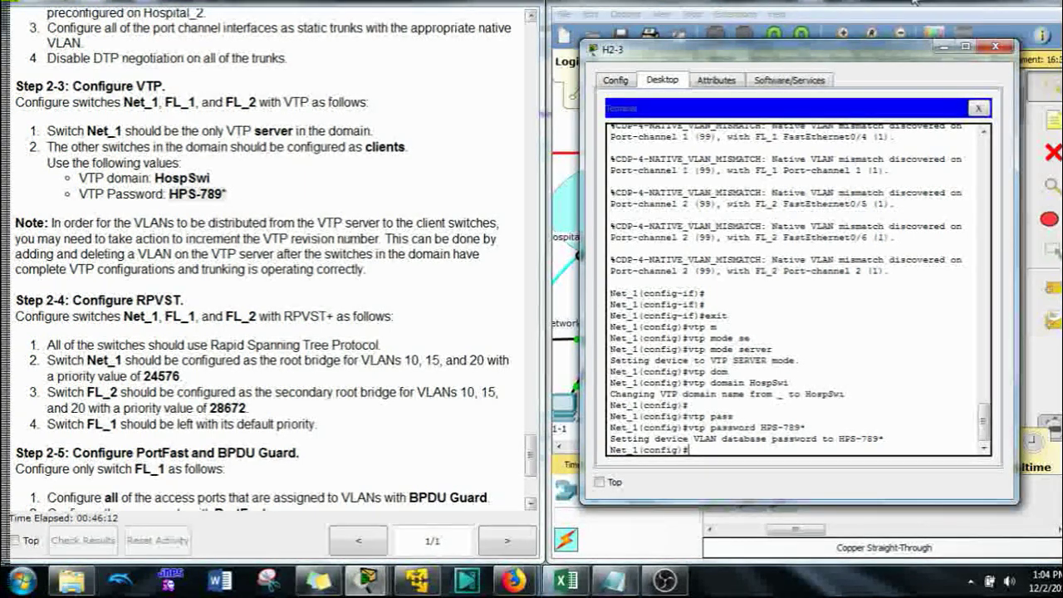
- Move from the Net_1 console to switch FL_1 and set FL_1 to VTP client mode
click(794, 306)
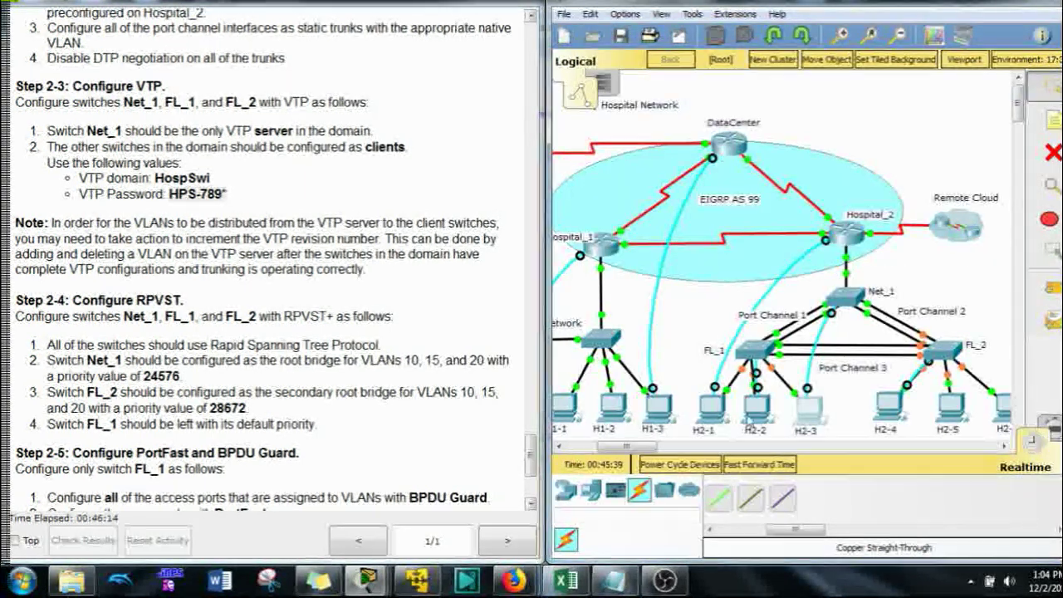
click(756, 405)
key(Return)
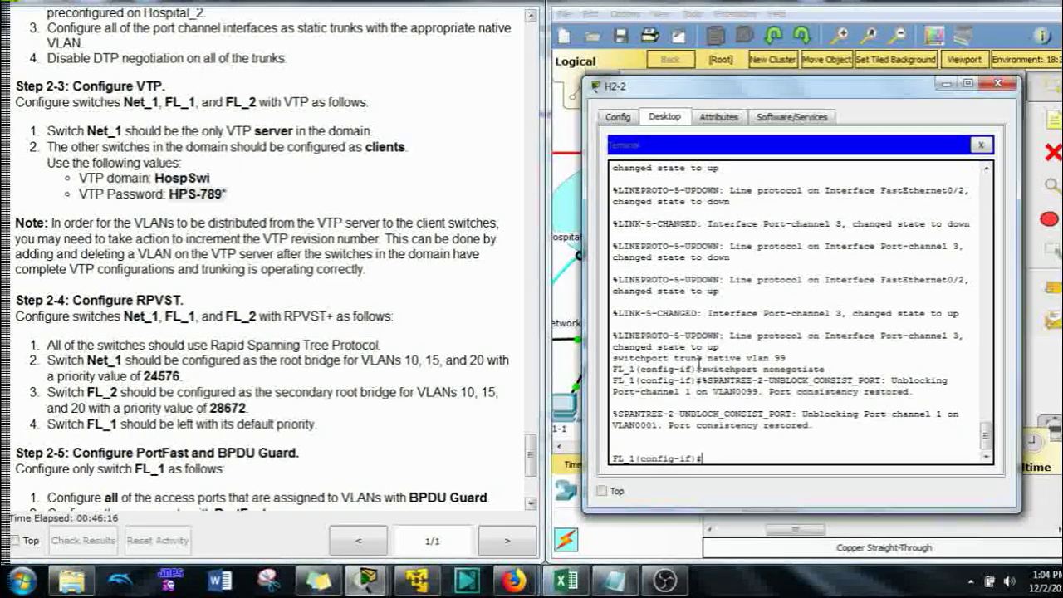
text(exit)
key(Return)
text(vtp m)
key(Tab)
text(c)
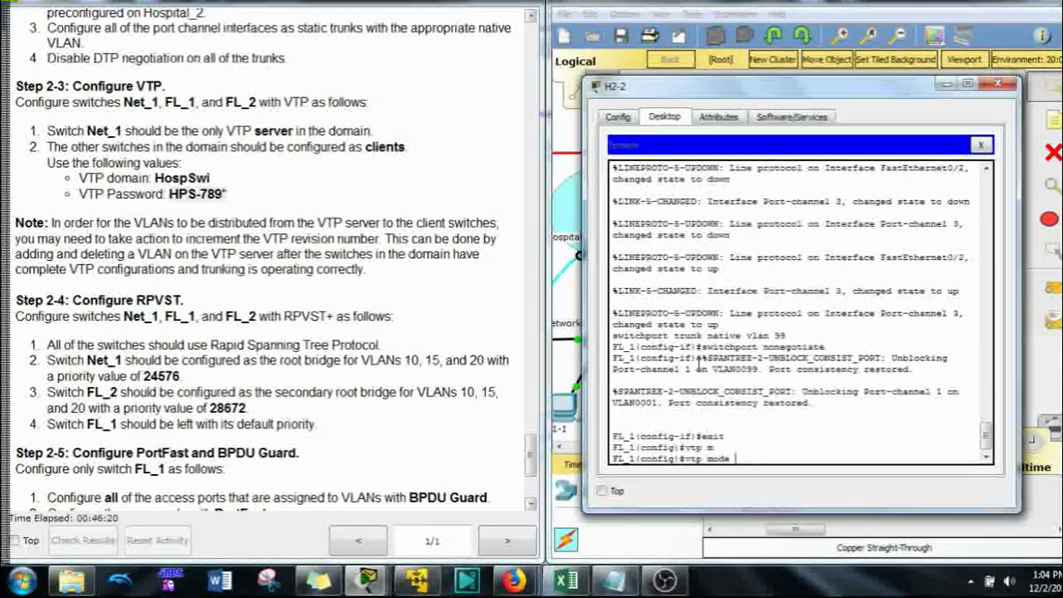
key(Tab)
key(Return)
- Set the assignment's VTP password on FL_1
text(v)
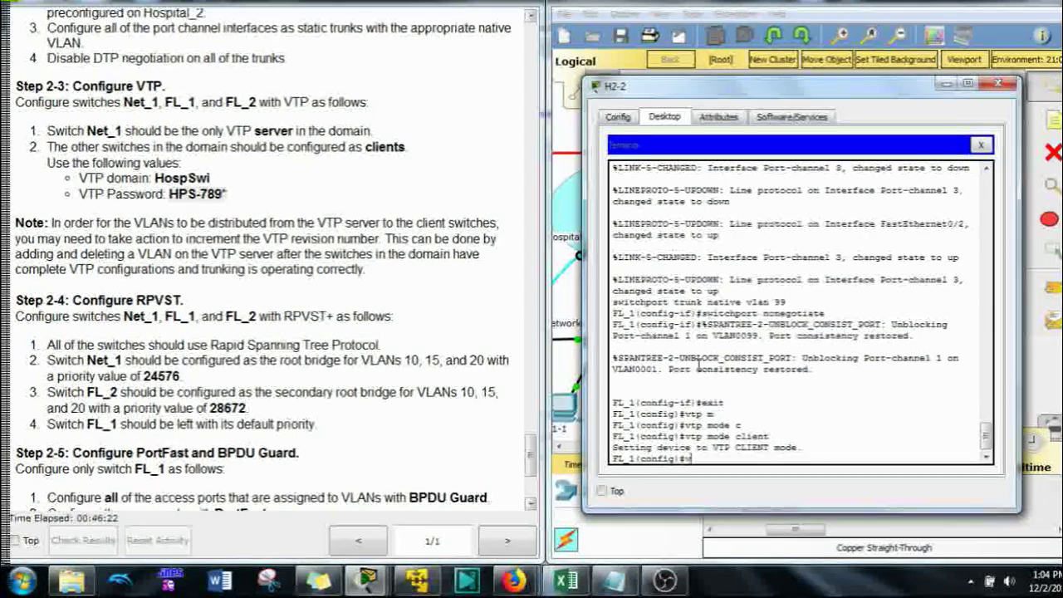
text(tp do)
key(Tab)
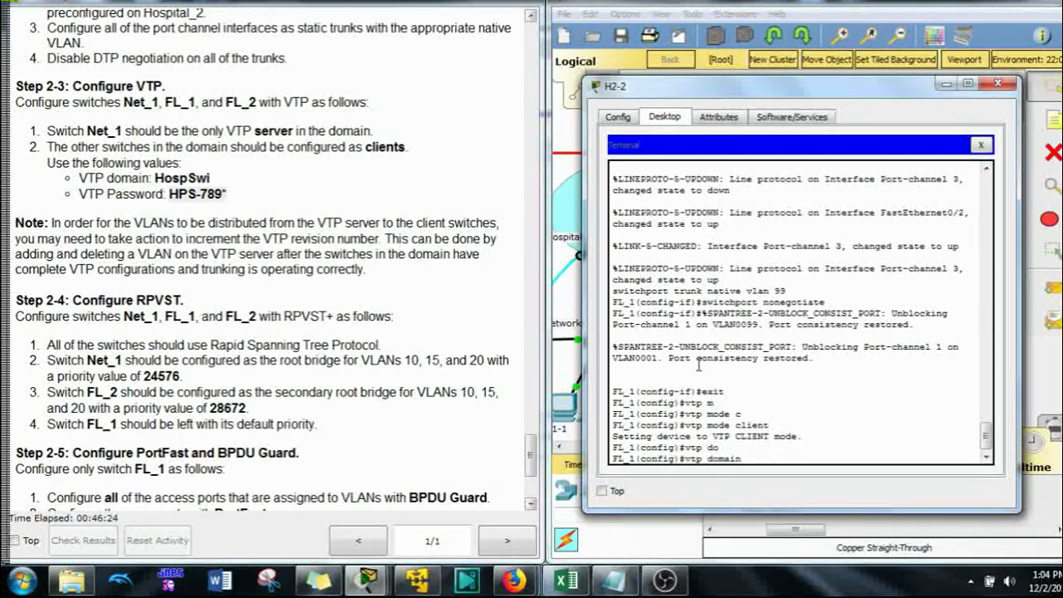
key(BackSpace)
key(BackSpace)
key(BackSpace)
key(BackSpace)
key(BackSpace)
key(BackSpace)
key(BackSpace)
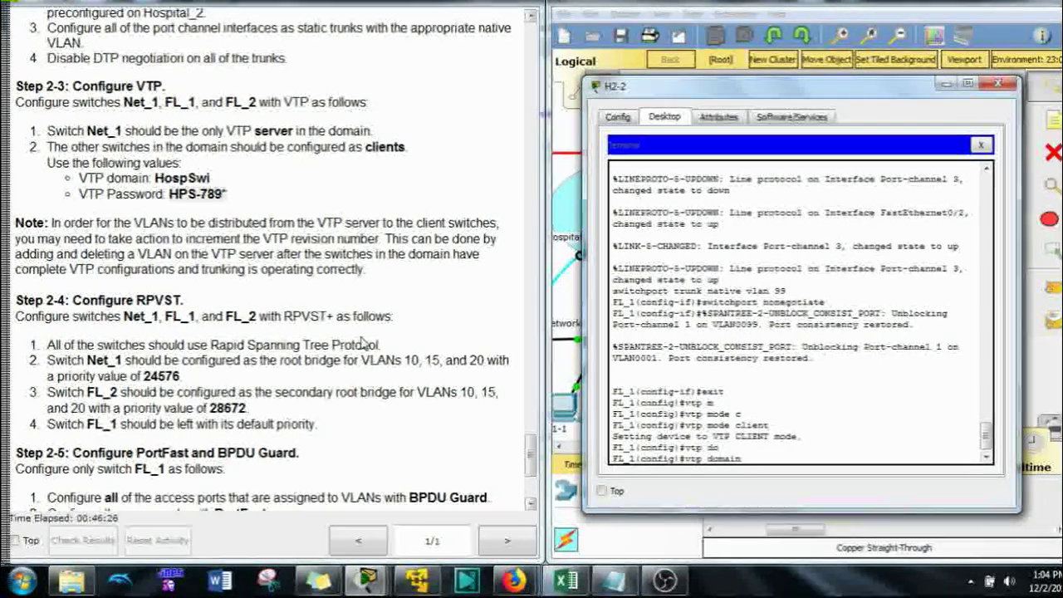
text(pas)
key(Tab)
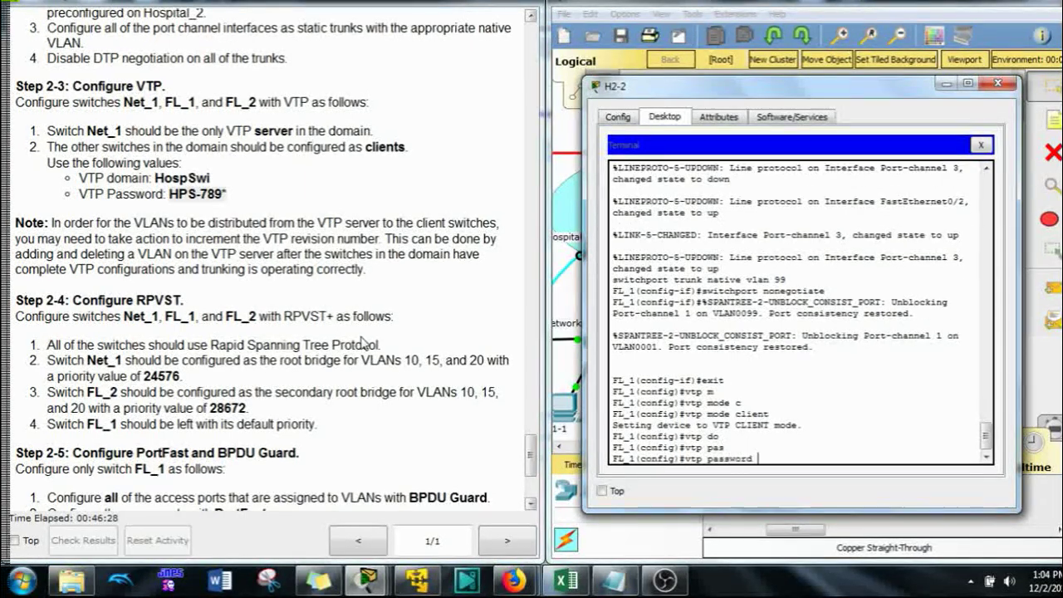
right_click(764, 442)
right_click(813, 448)
click(841, 482)
key(Return)
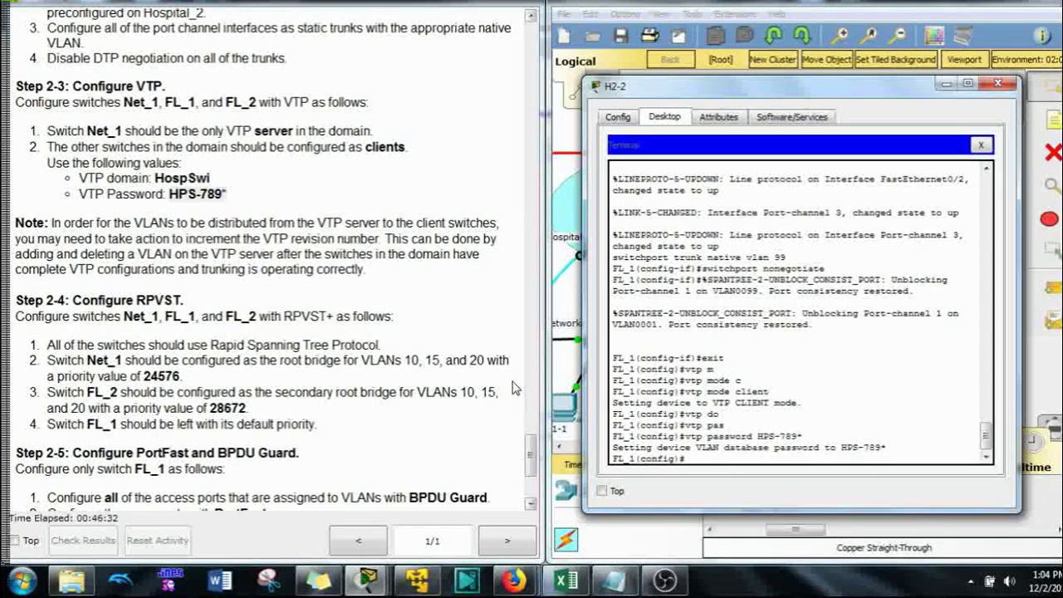
- Set FL_1's VTP domain to HospSwi and close its console
text(vtp)
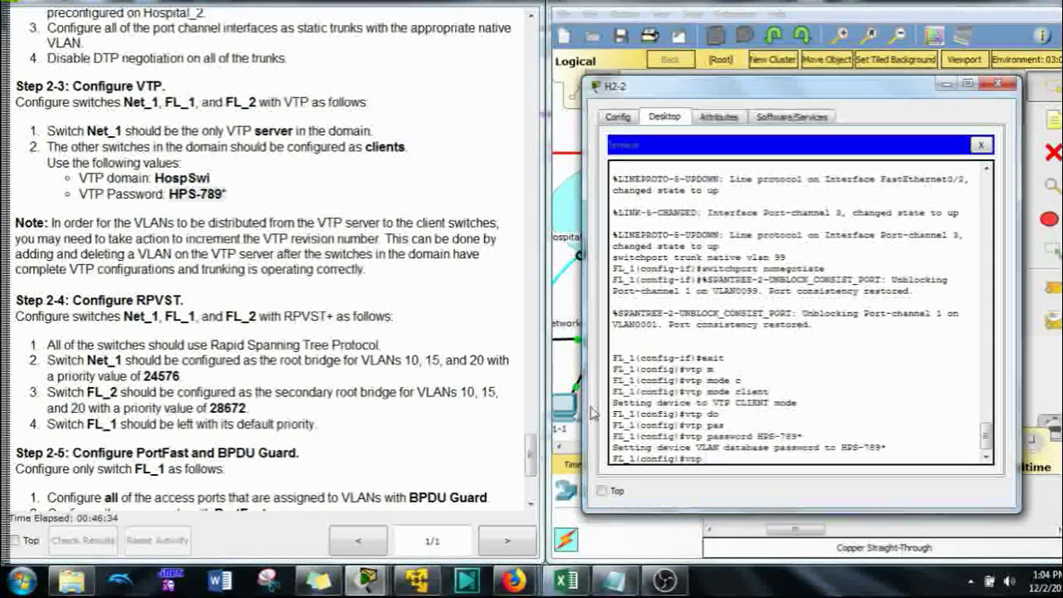
drag(210, 178, 155, 178)
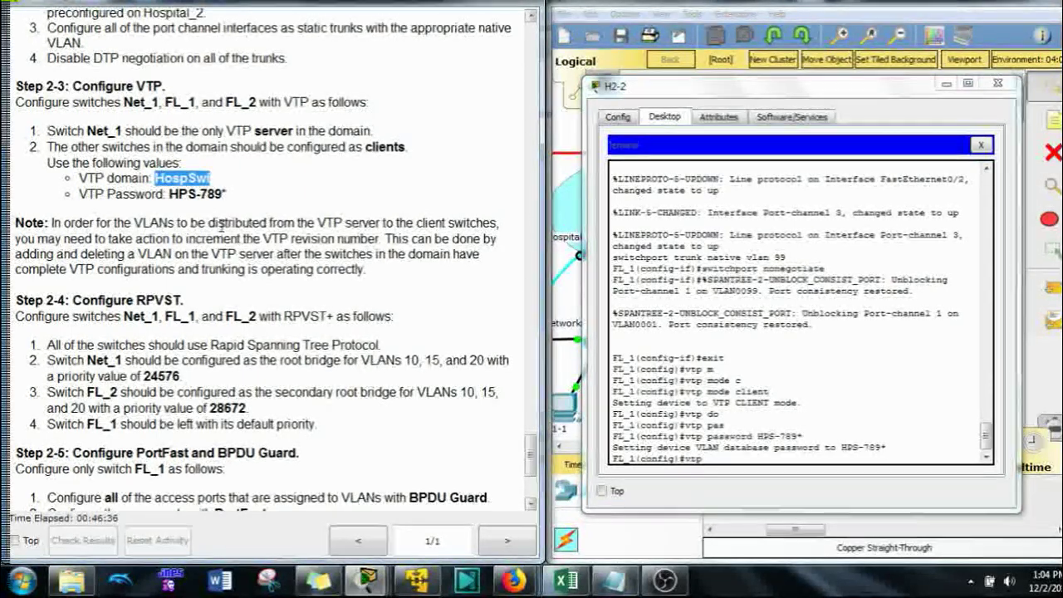
right_click(798, 408)
click(833, 434)
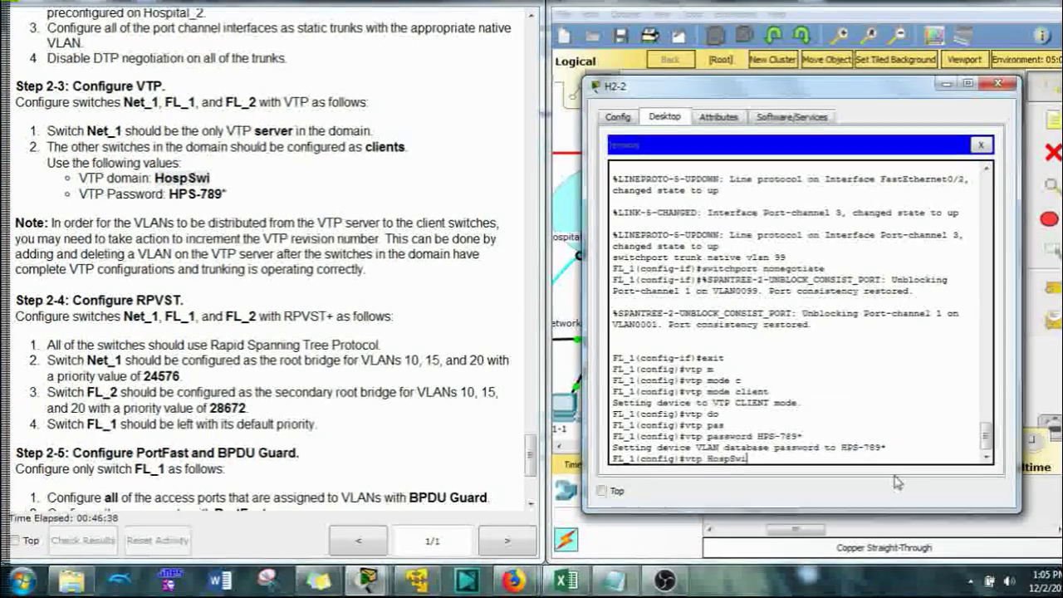
key(Return)
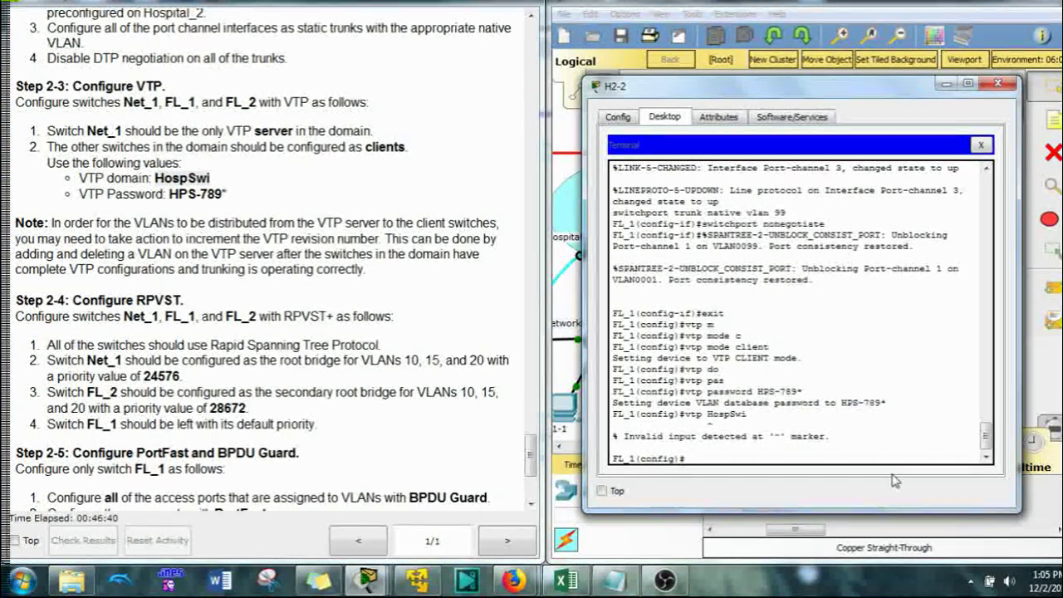
key(Return)
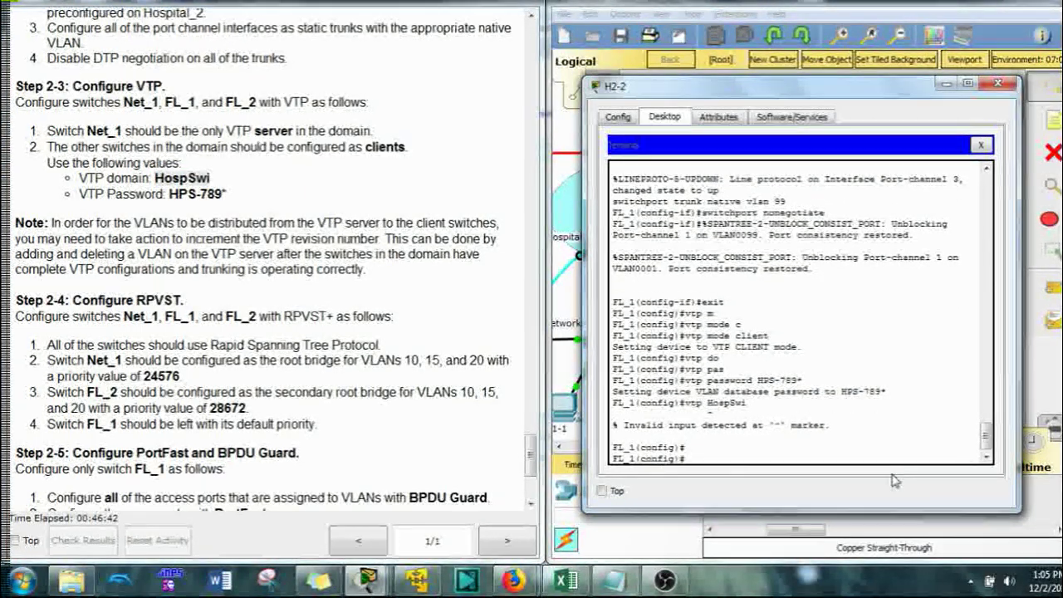
key(Up)
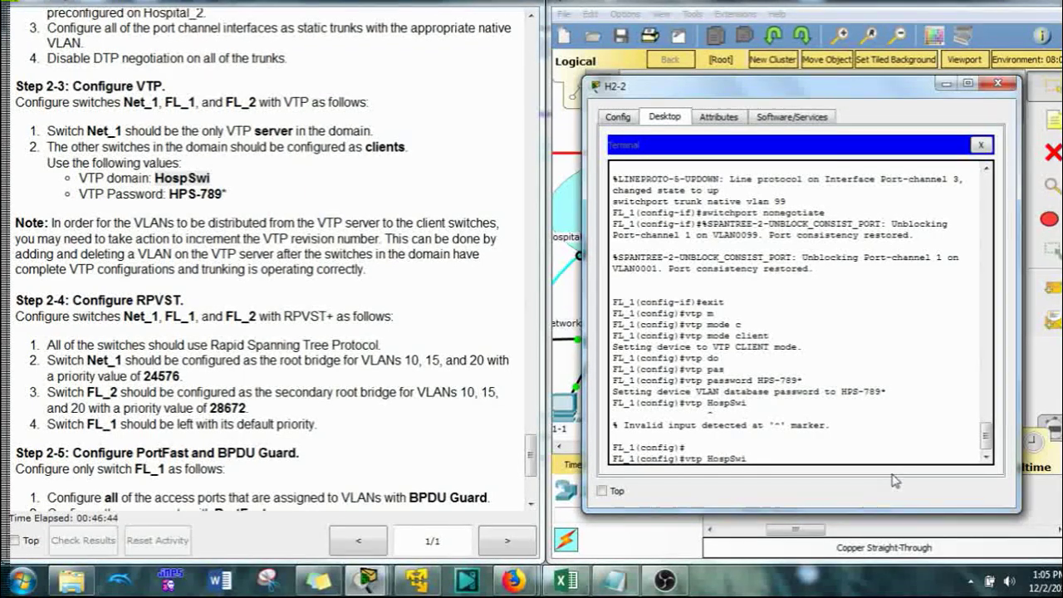
text(domain)
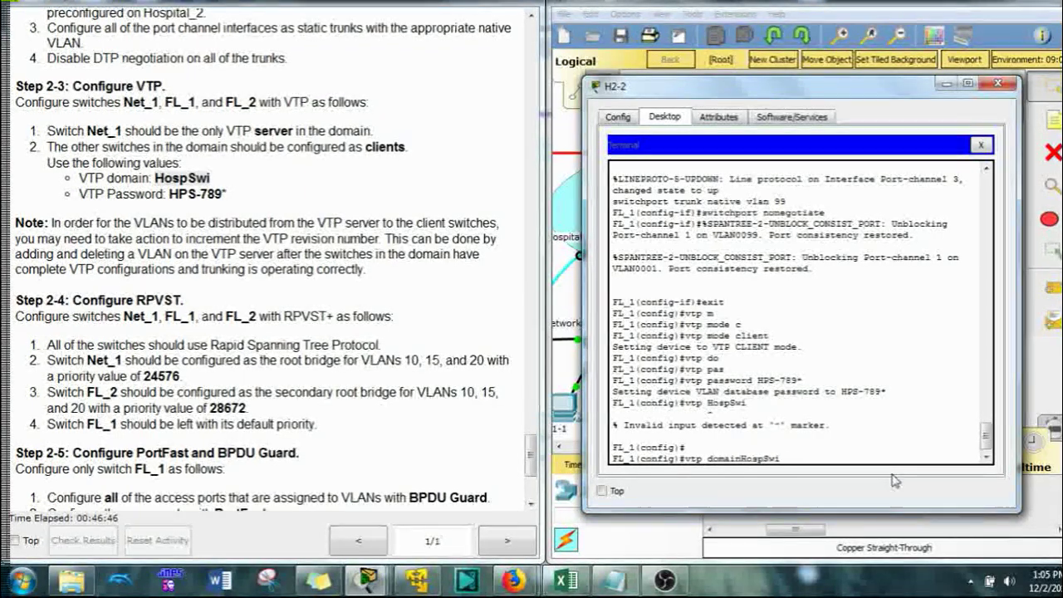
key(Return)
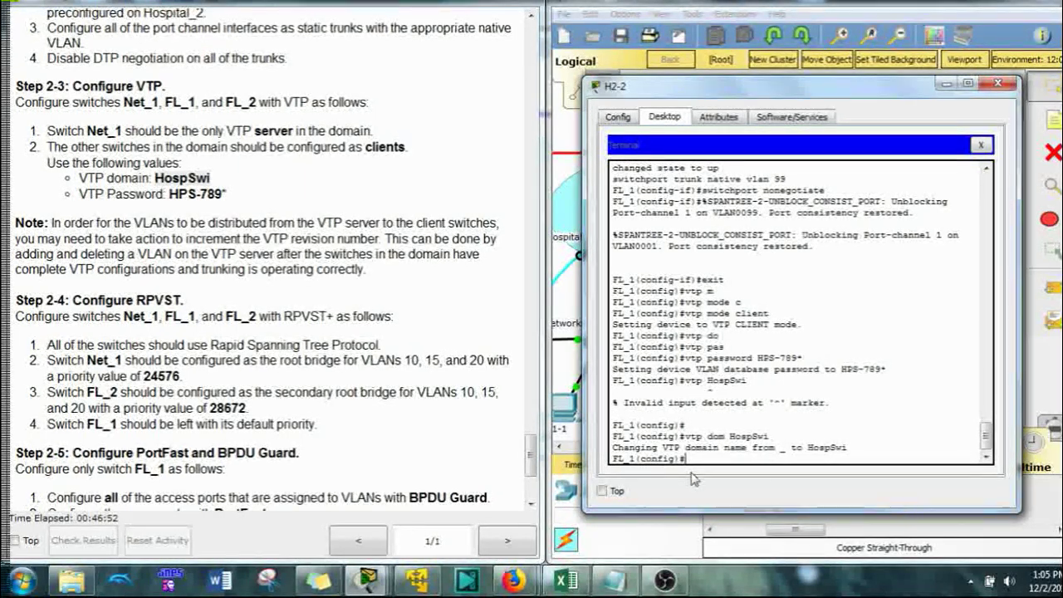
click(997, 83)
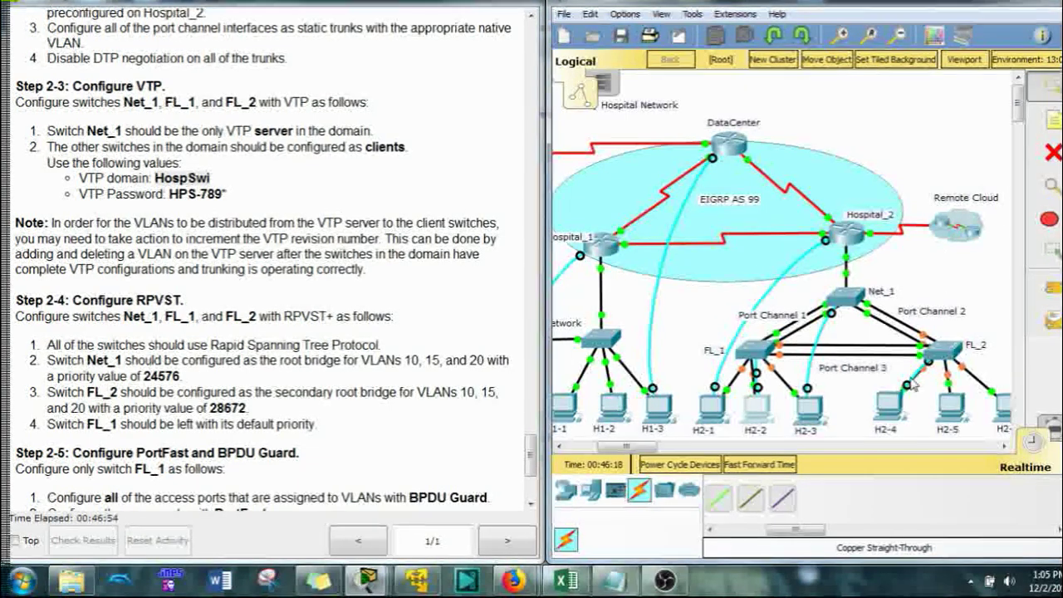
- On switch FL_2, leave interface mode and set VTP mode to client
click(889, 407)
text(vt)
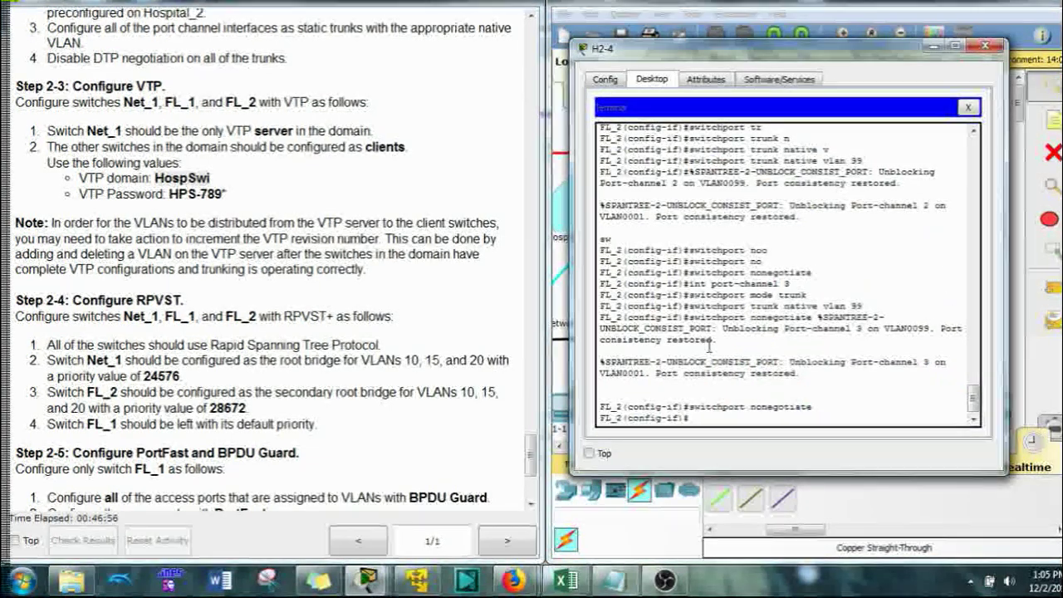
key(BackSpace)
key(BackSpace)
text(exit)
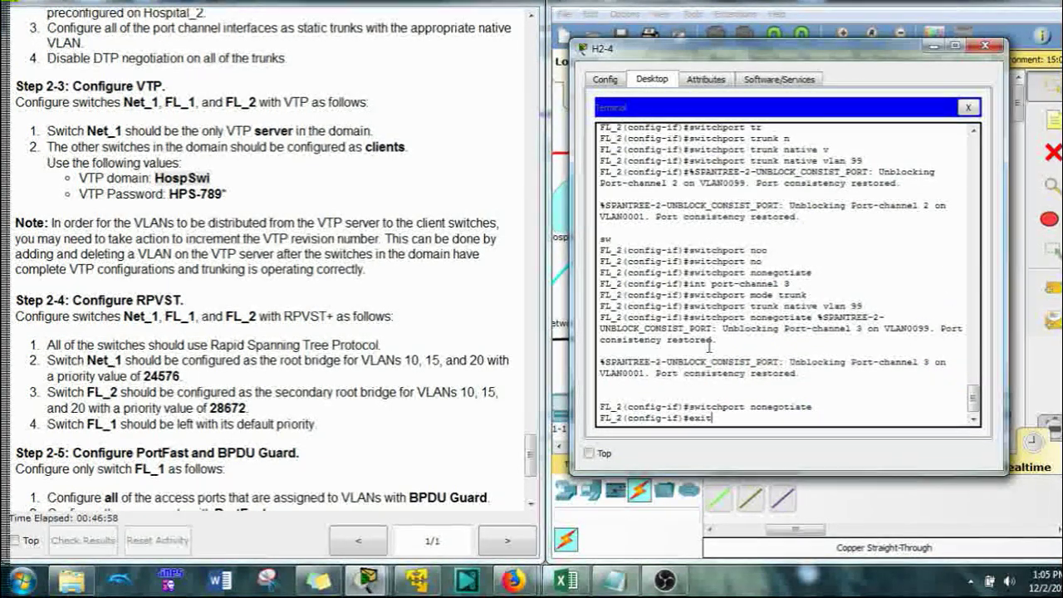
key(Return)
text(tp)
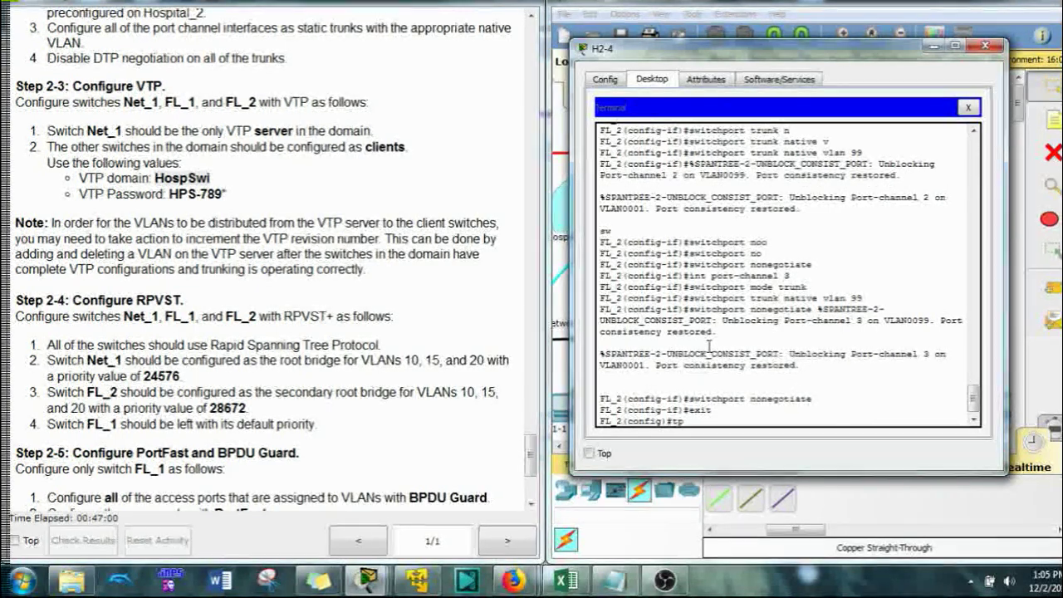
text(vtp m)
key(Tab)
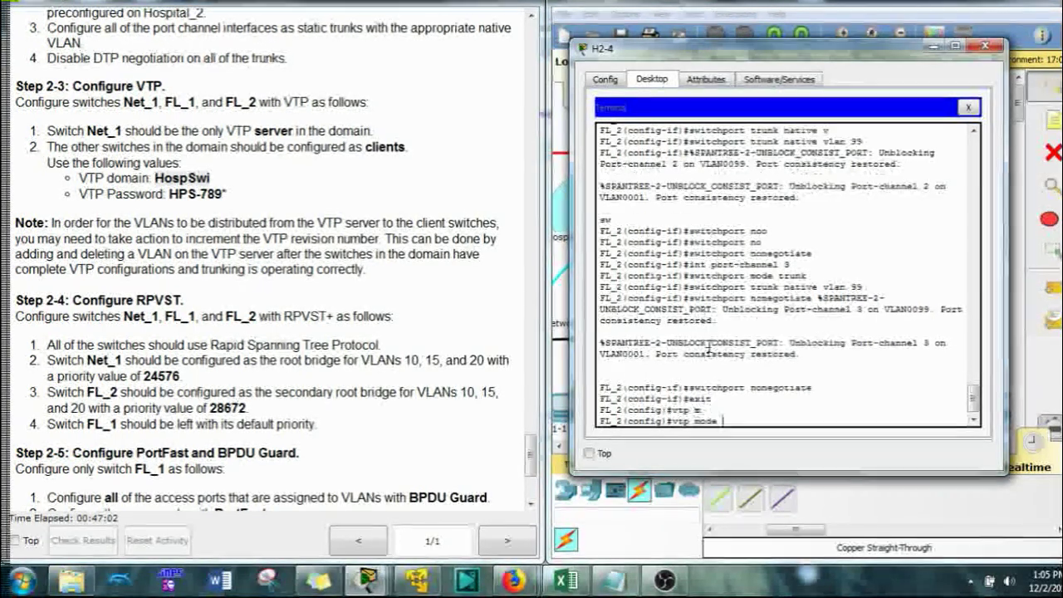
text(c)
key(Tab)
key(Return)
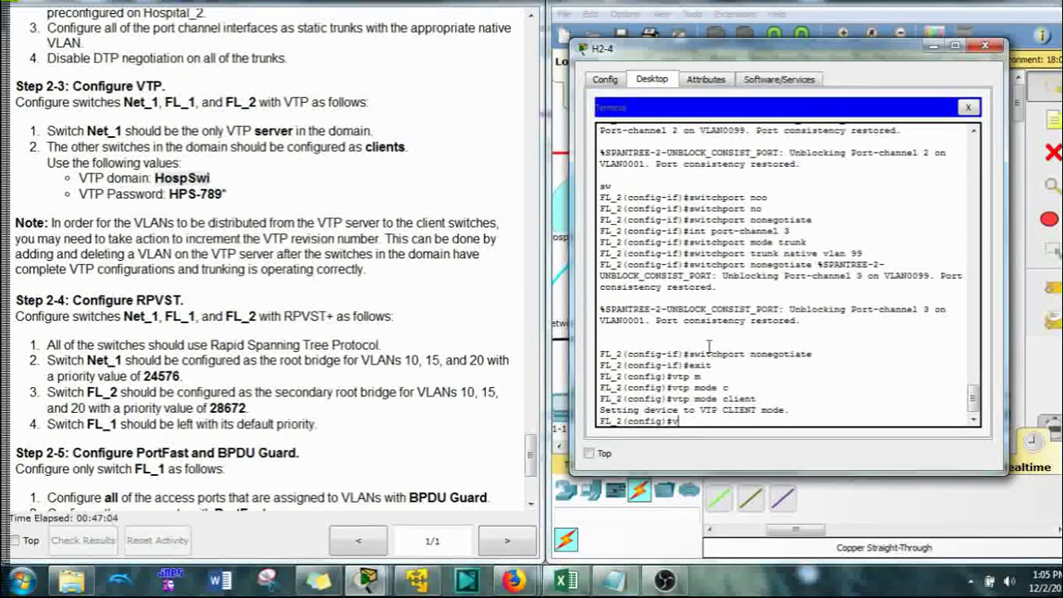
- Set FL_2's VTP domain to HospSwi
text(vtp do)
key(Tab)
right_click(841, 324)
click(877, 358)
key(Return)
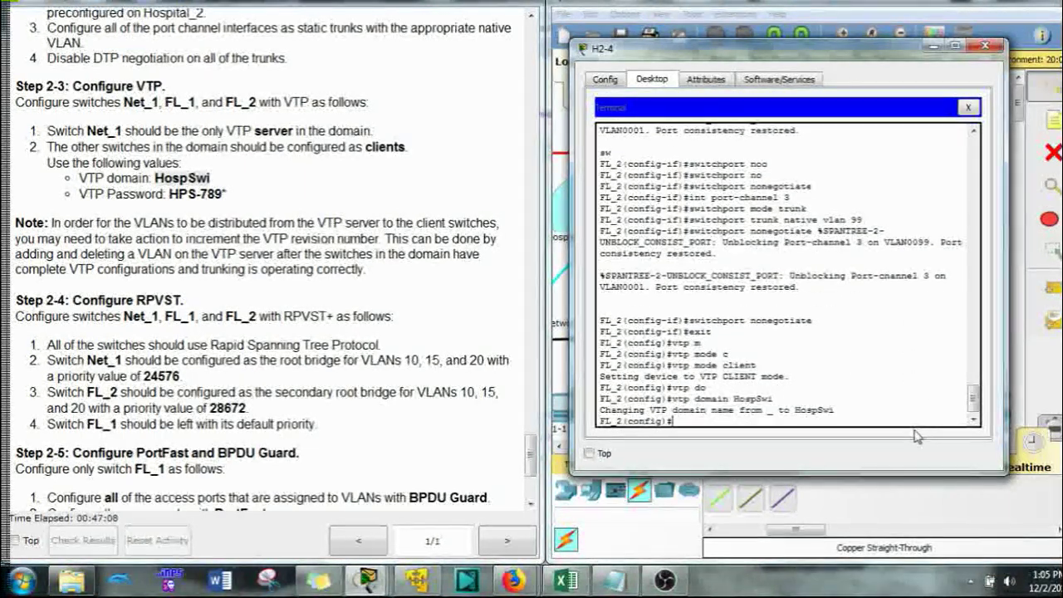
- Set the assignment's VTP password on FL_2
text(vtp ap)
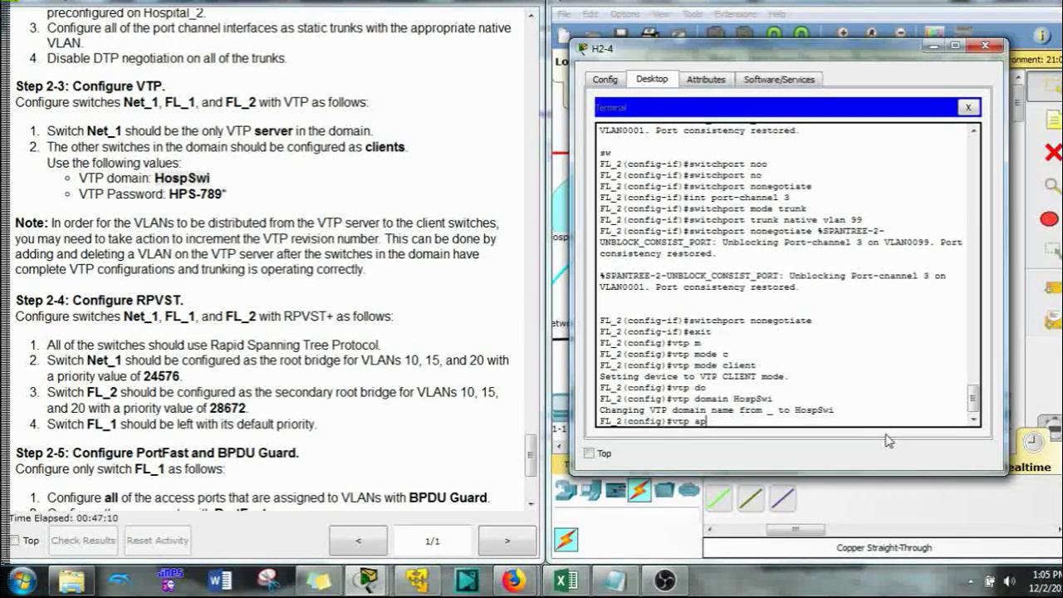
text(ss)
key(Tab)
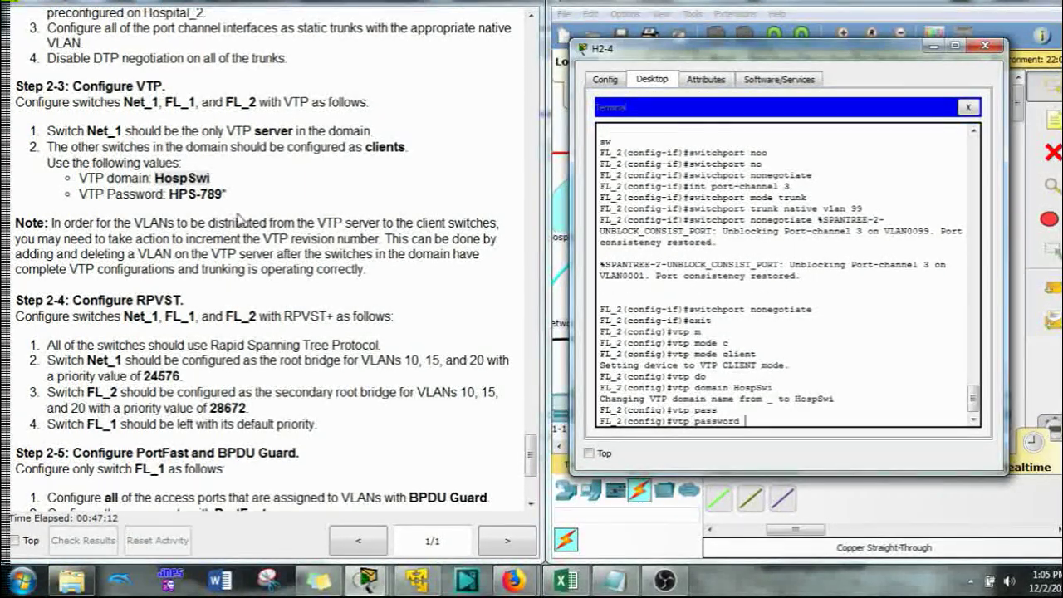
drag(226, 194, 190, 180)
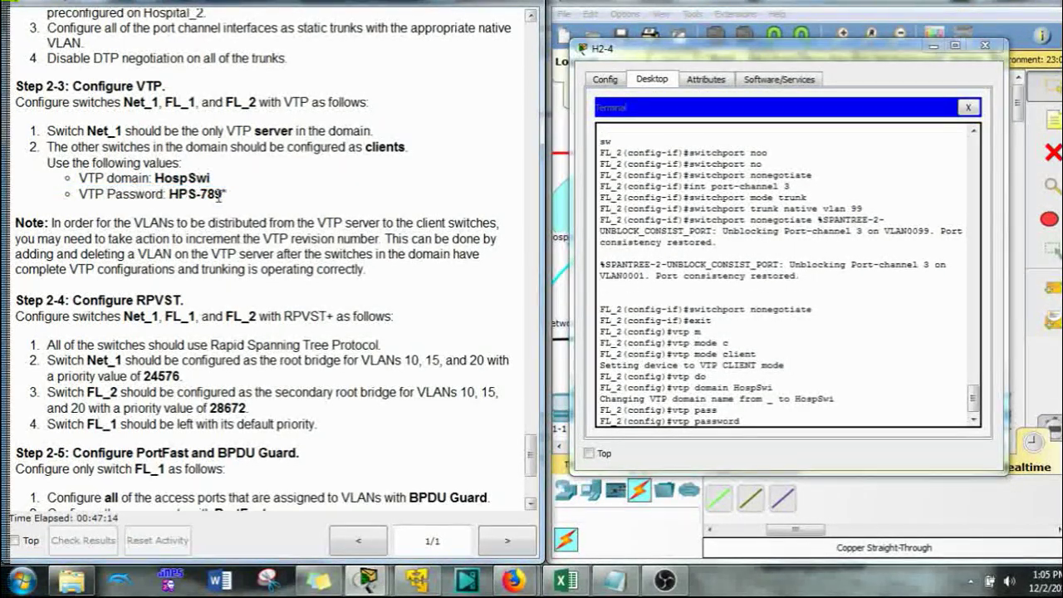
drag(180, 196, 176, 198)
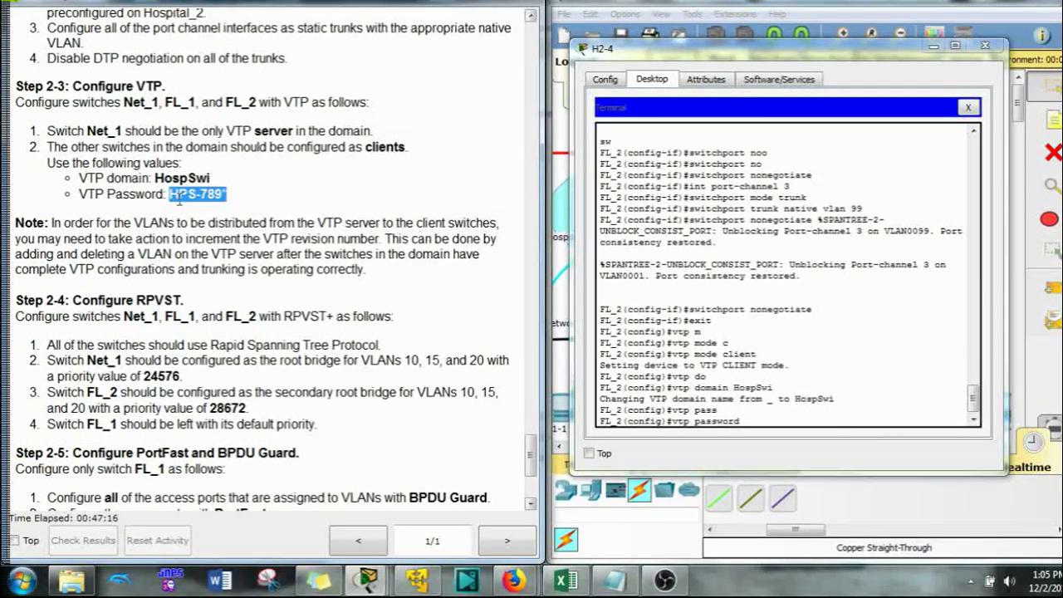
right_click(828, 397)
click(864, 429)
key(Return)
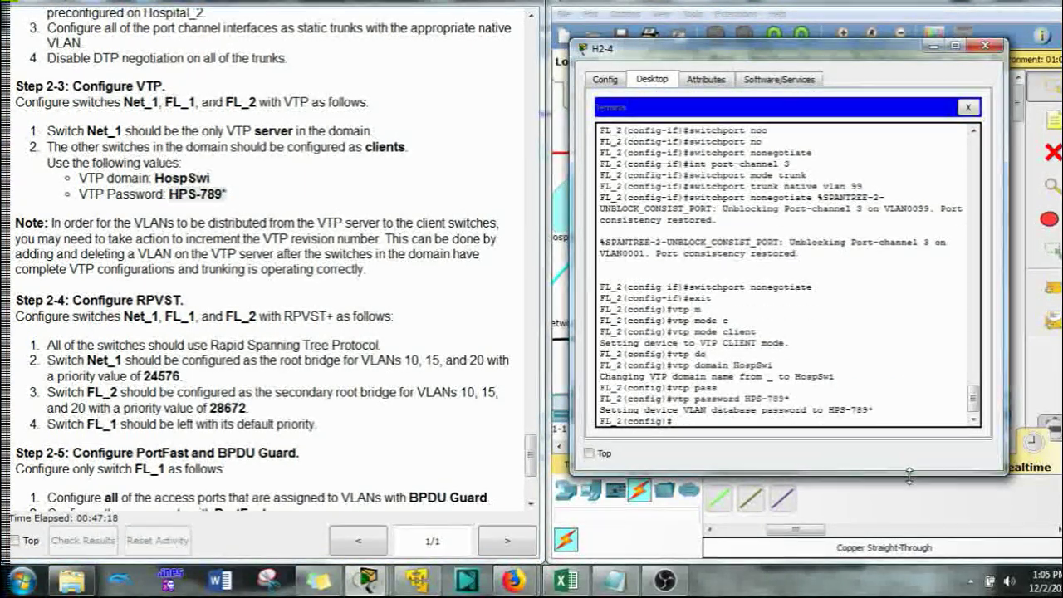
- List FL_2's VLANs with 'do show vlan br', showing VLANs 1, 99 and 999
key(Return)
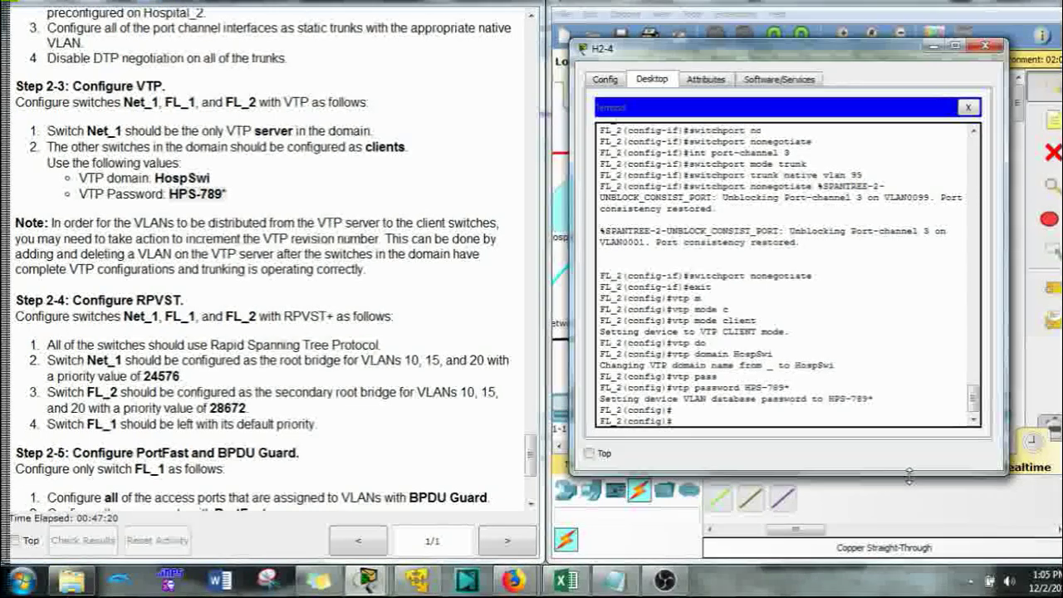
text(do show)
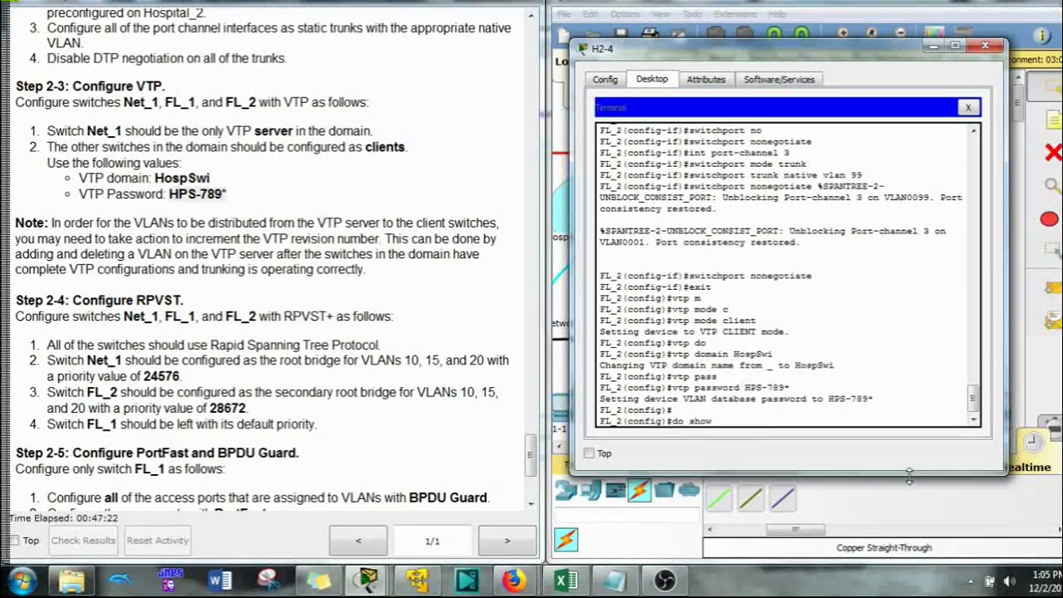
text( vlan br)
key(Return)
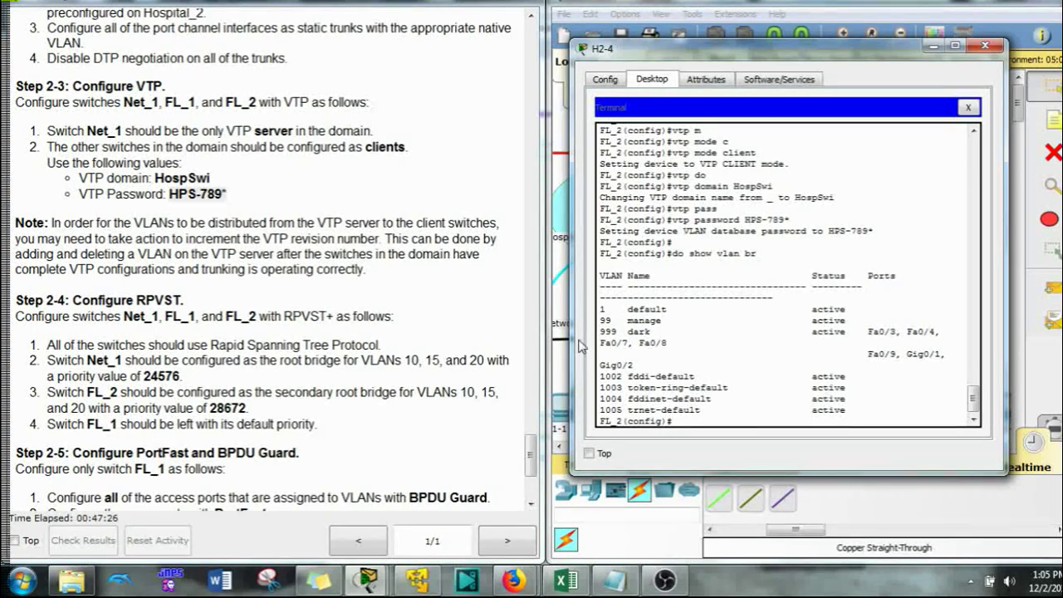
drag(572, 338, 391, 338)
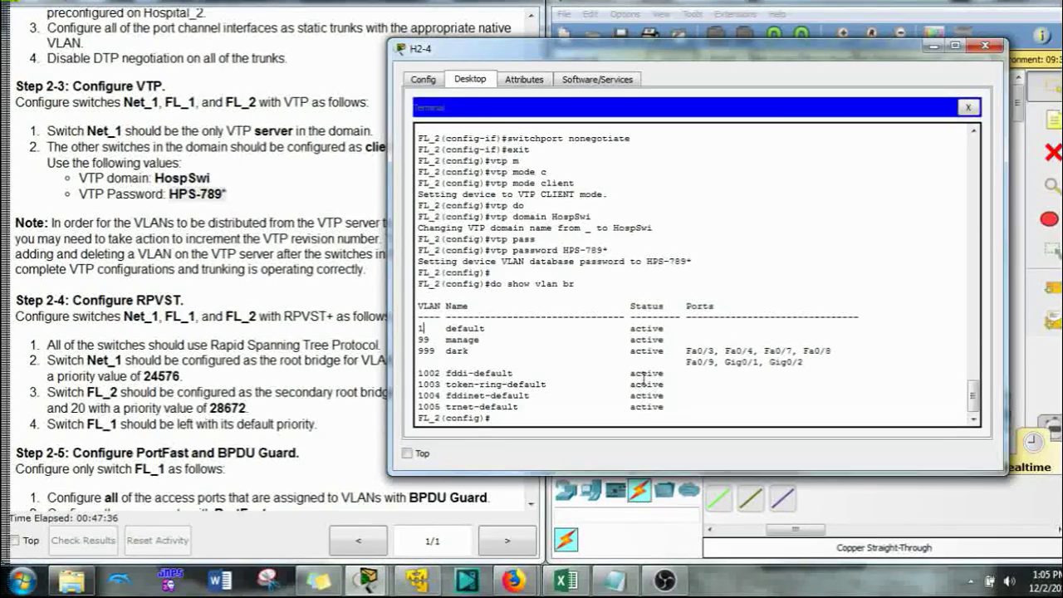
- Page through FL_2's running configuration to check the FastEthernet access-port VLANs 15 and 20
drag(777, 57, 435, 55)
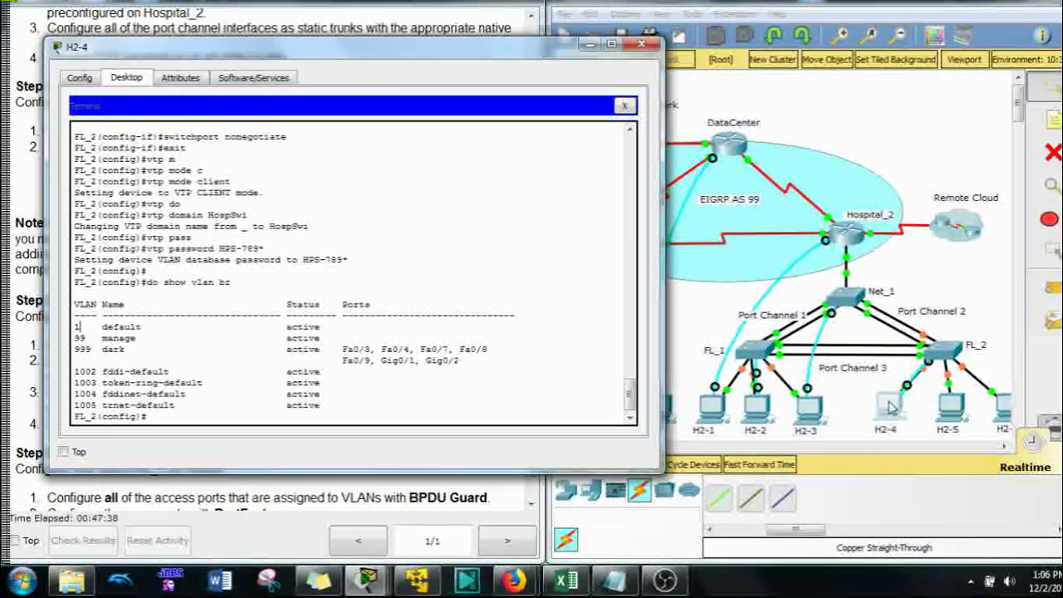
text(ho)
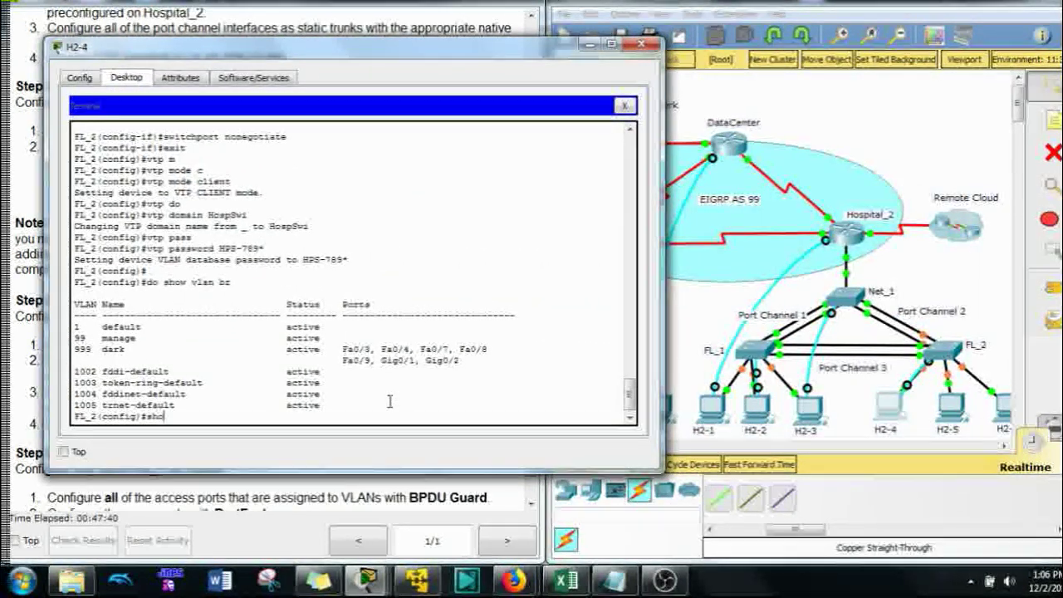
text(w run)
key(Return)
text(do show run)
key(Return)
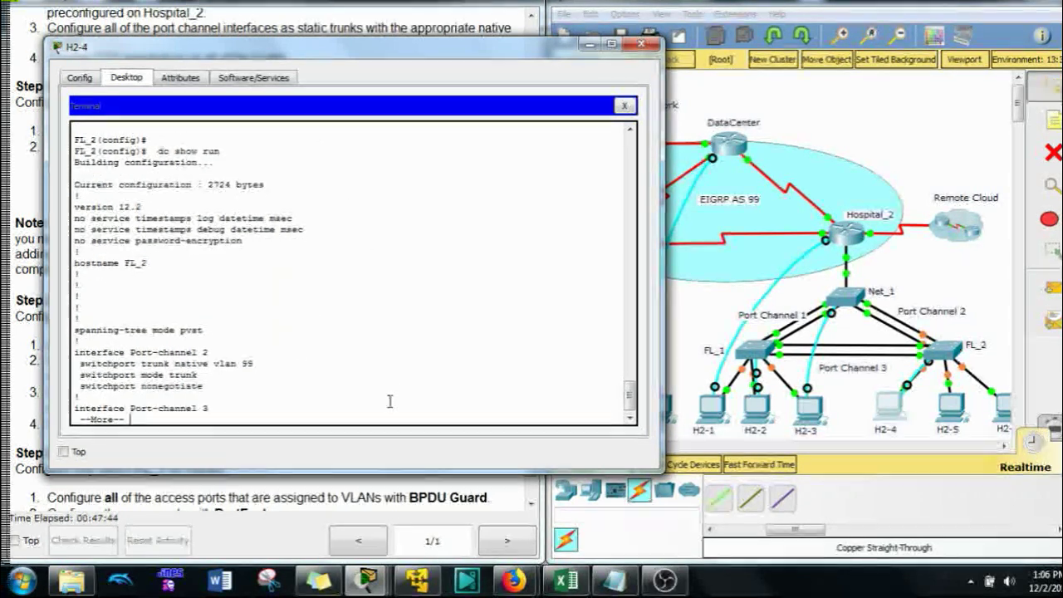
key(space)
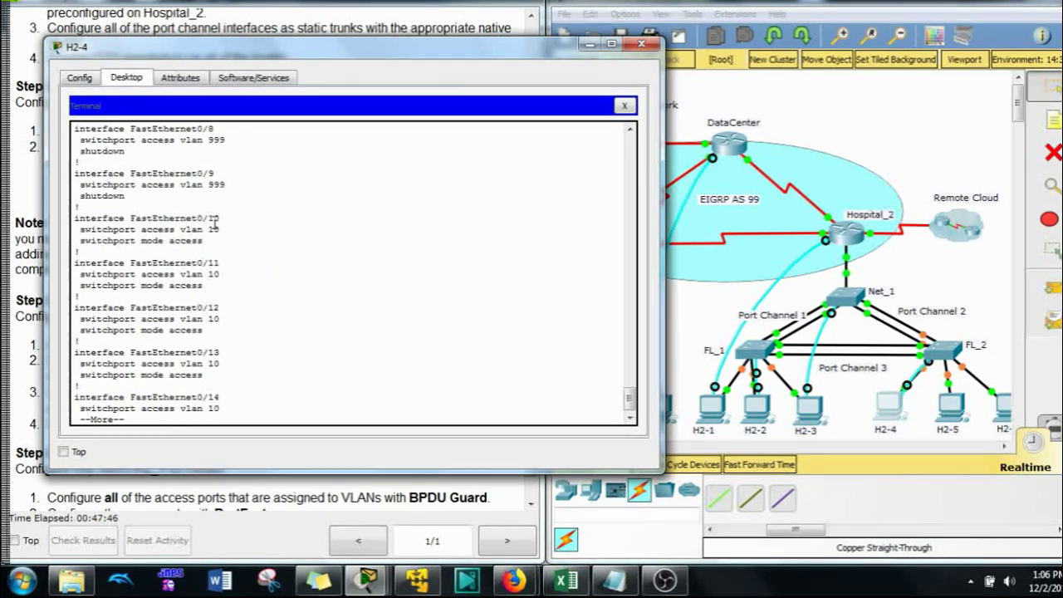
key(space)
key(space)
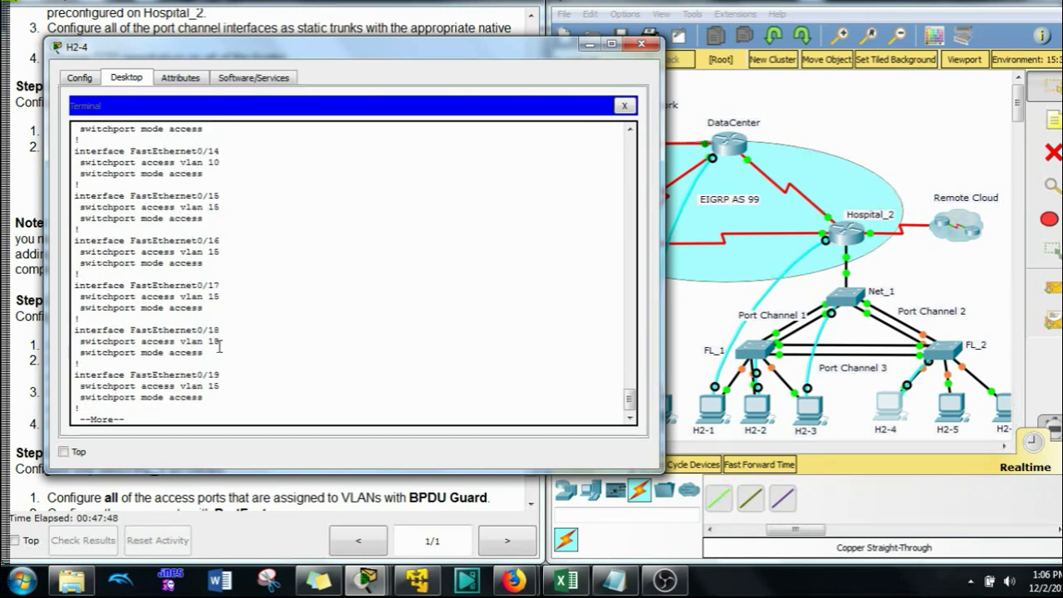
scroll(214, 228, up, 3)
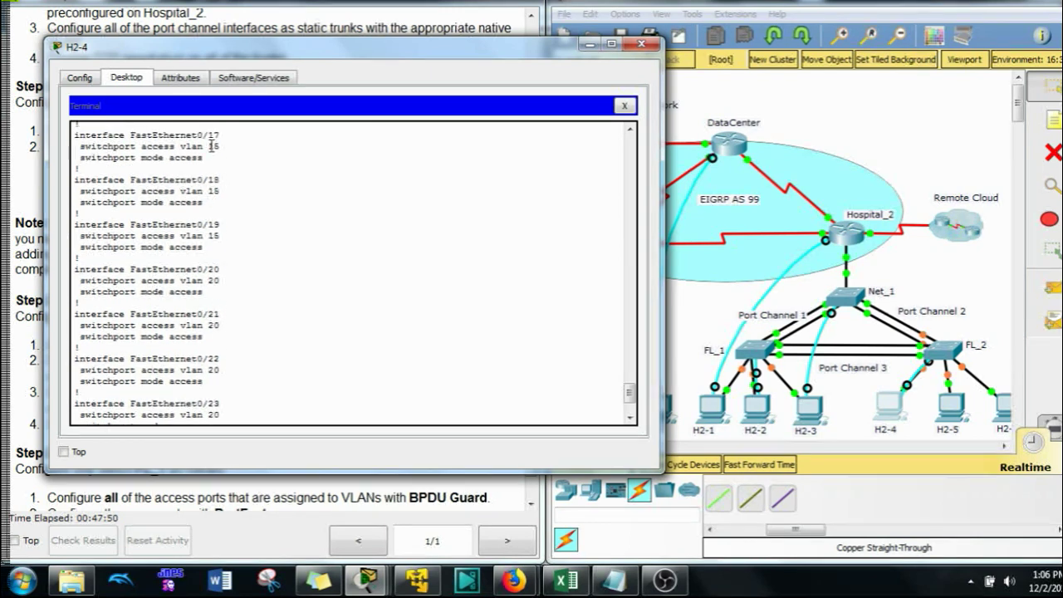
click(212, 270)
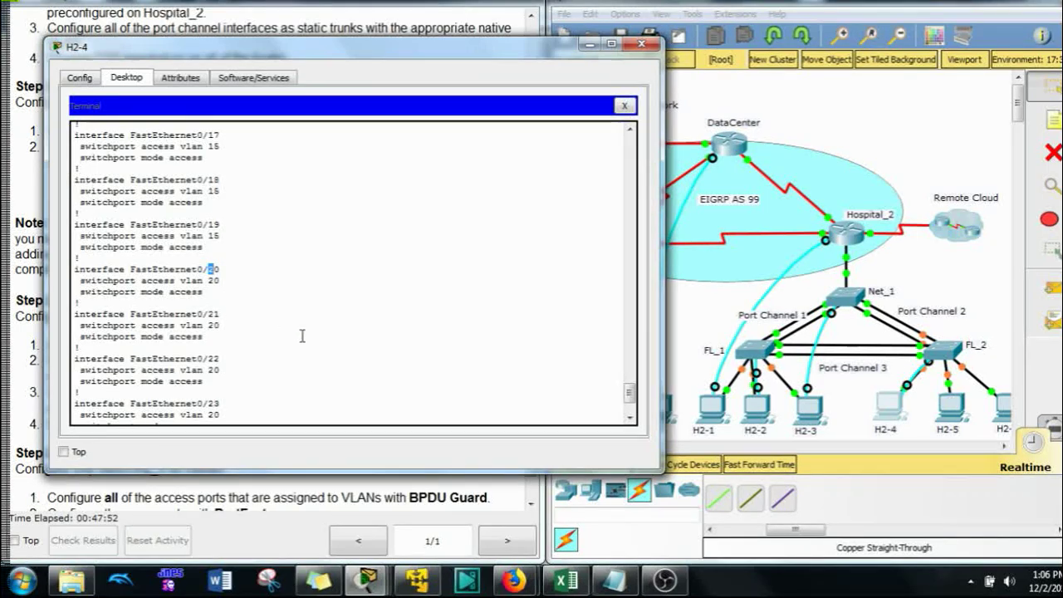
- Move the terminal back over the topology and close the H2-4 window
drag(193, 58, 565, 58)
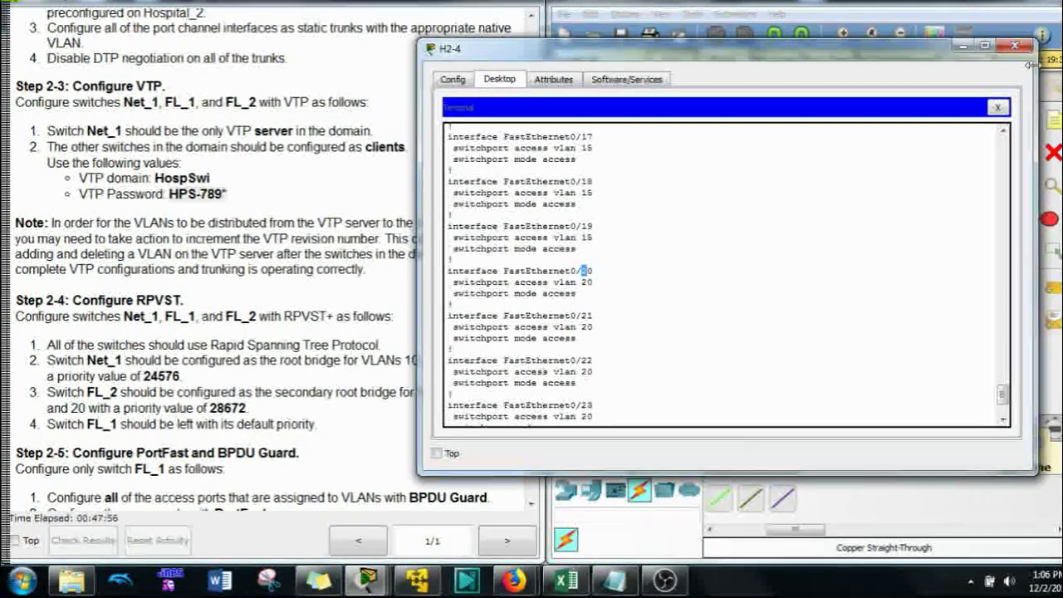
drag(1030, 64, 866, 64)
drag(422, 250, 541, 249)
click(843, 46)
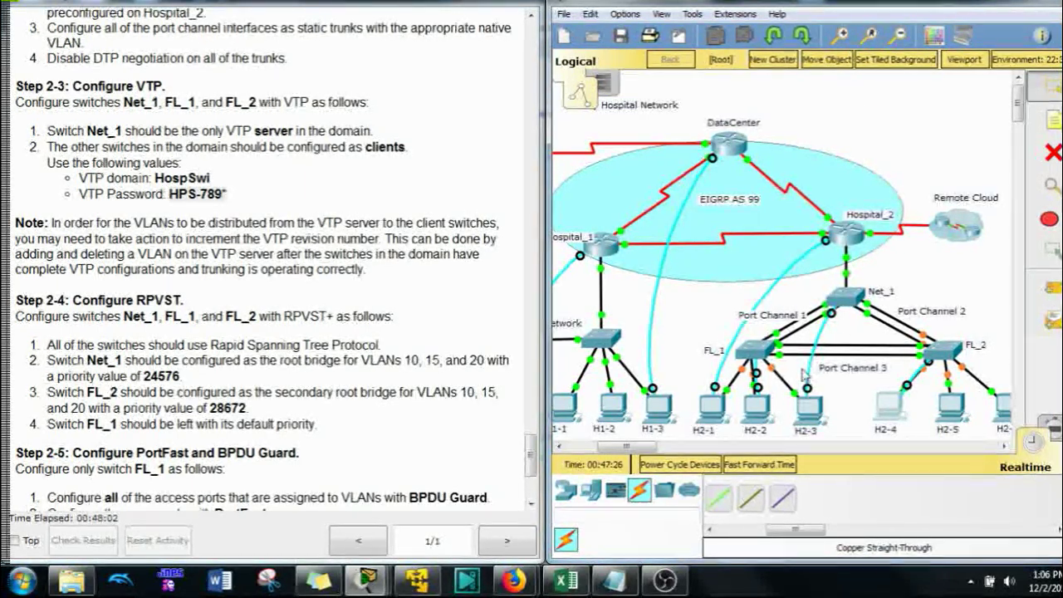
- From H2-3's terminal, list Net_1's VLANs, which show only 1, 99 manage and 999 dark
click(814, 407)
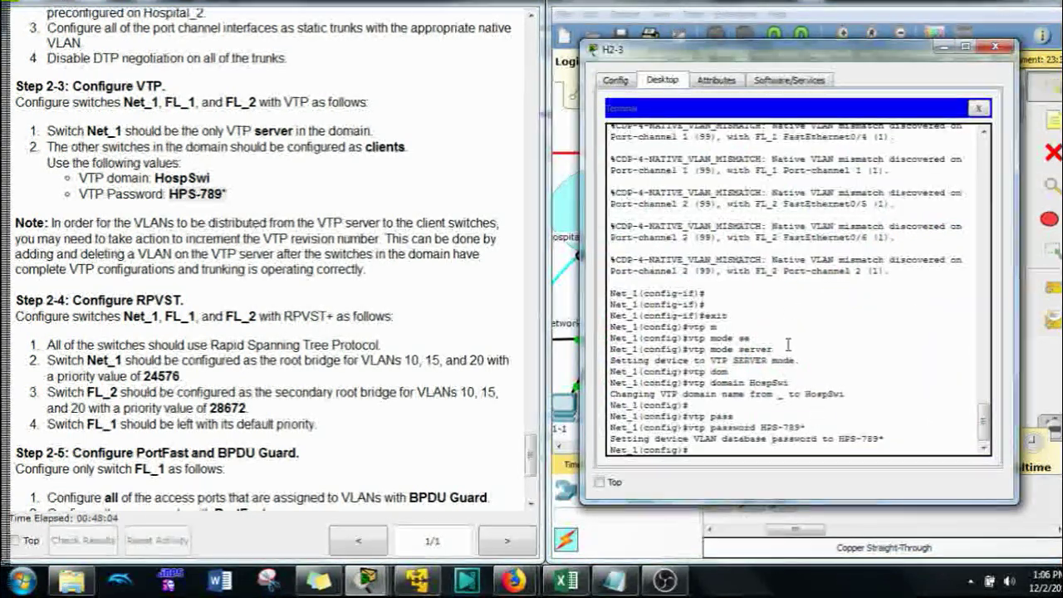
text(dd show vlan br)
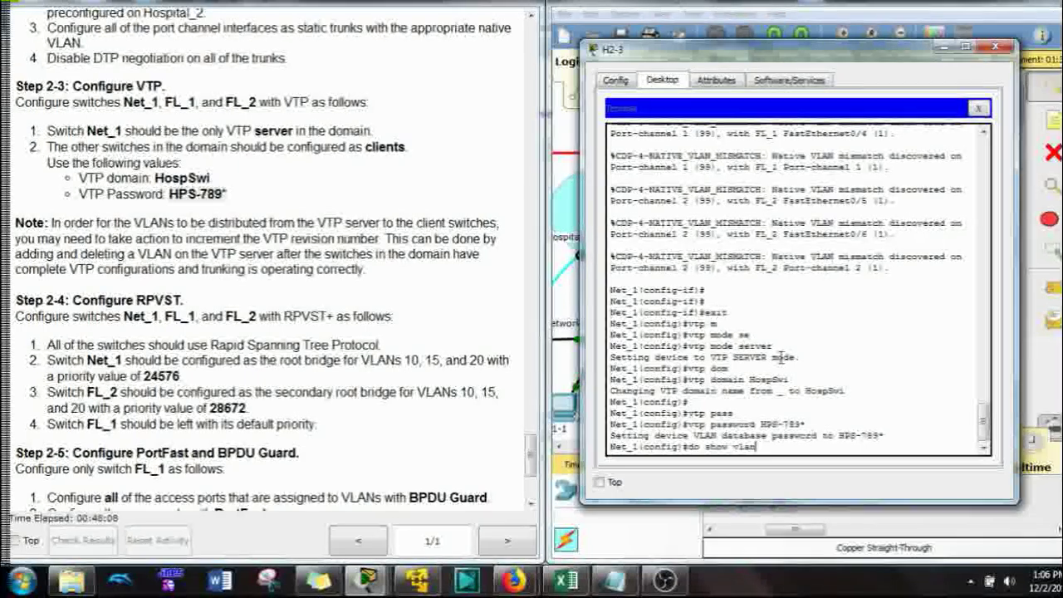
key(Return)
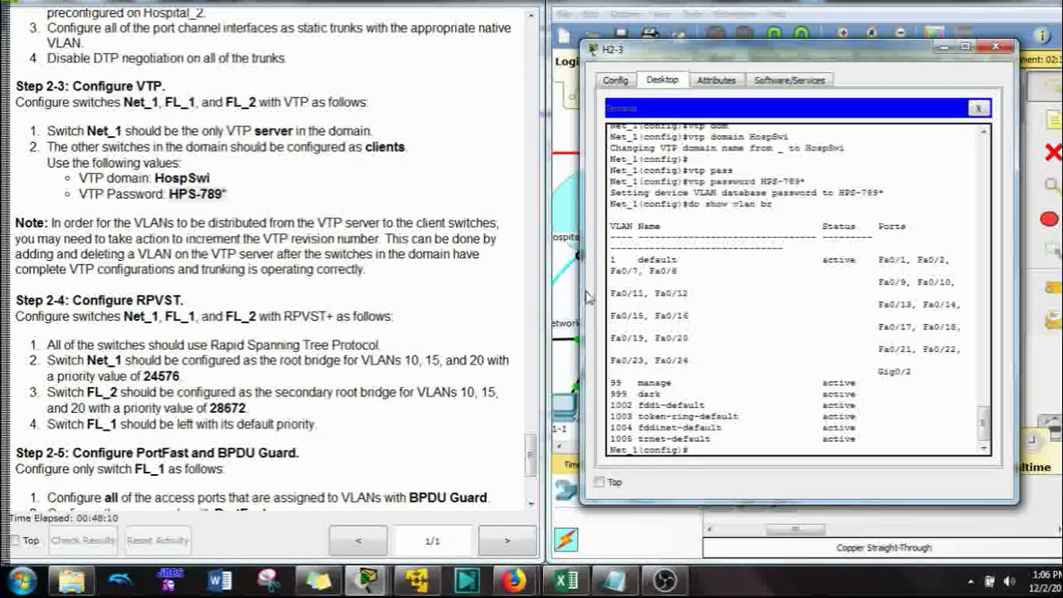
drag(587, 297, 329, 307)
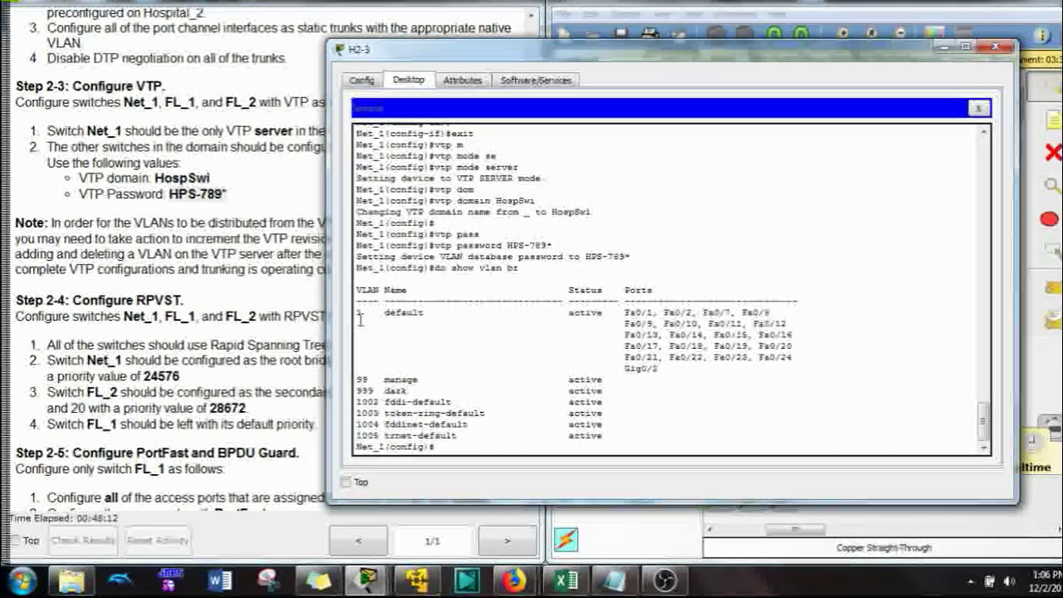
double_click(363, 390)
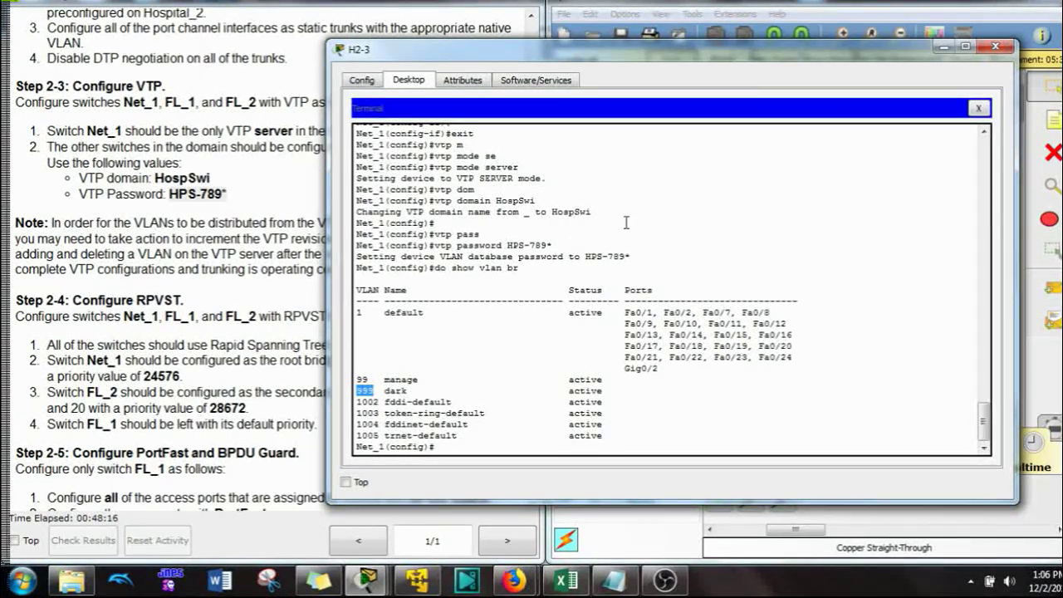
drag(631, 49, 231, 62)
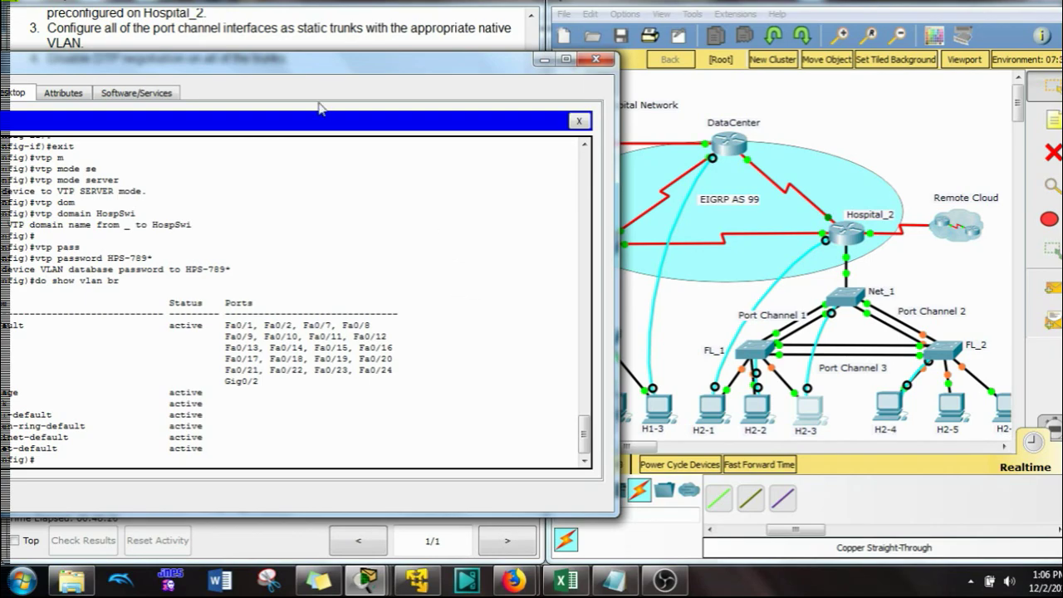
drag(299, 72, 604, 56)
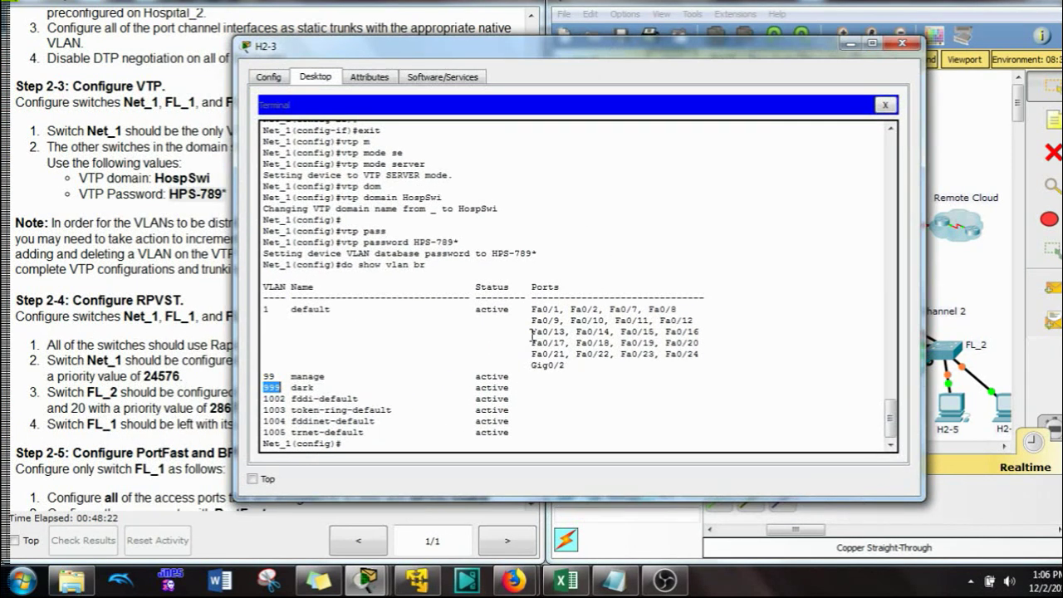
drag(238, 177, 488, 177)
- On Net_1 create VLAN 10 'thing1', VLAN 15 'thing2' and VLAN 20 'stuffandthings'
key(Return)
key(Return)
key(Return)
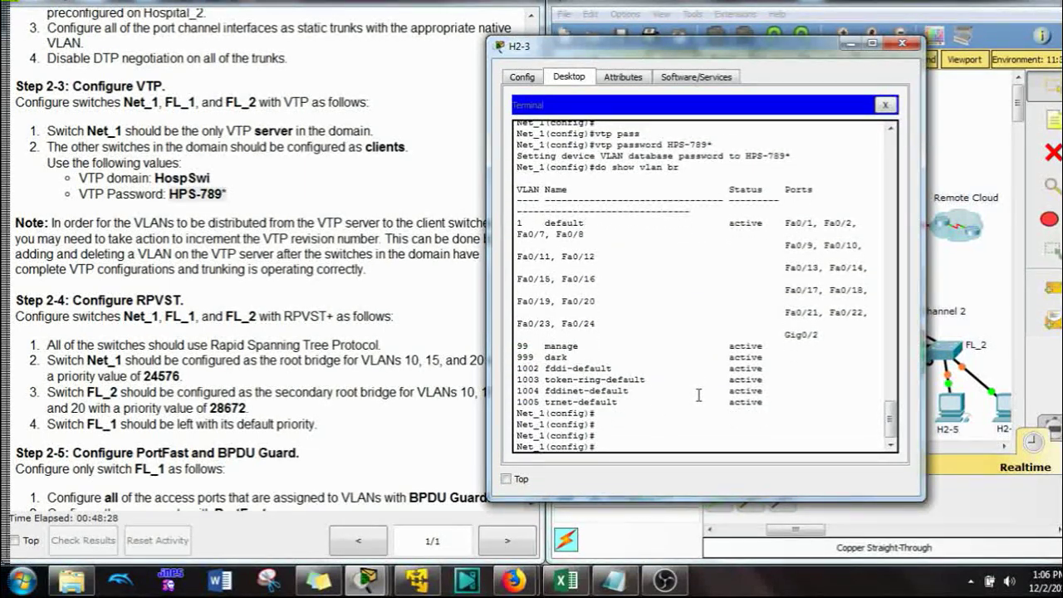
text(vlan 10)
key(Return)
text(name)
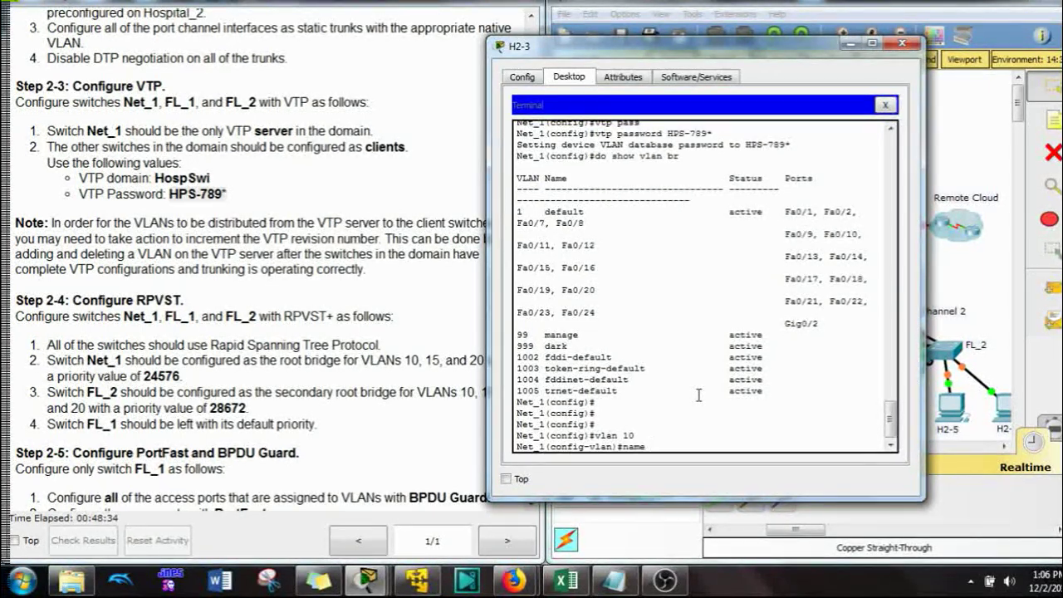
text( thing1)
key(Return)
text(vlan)#vlan)
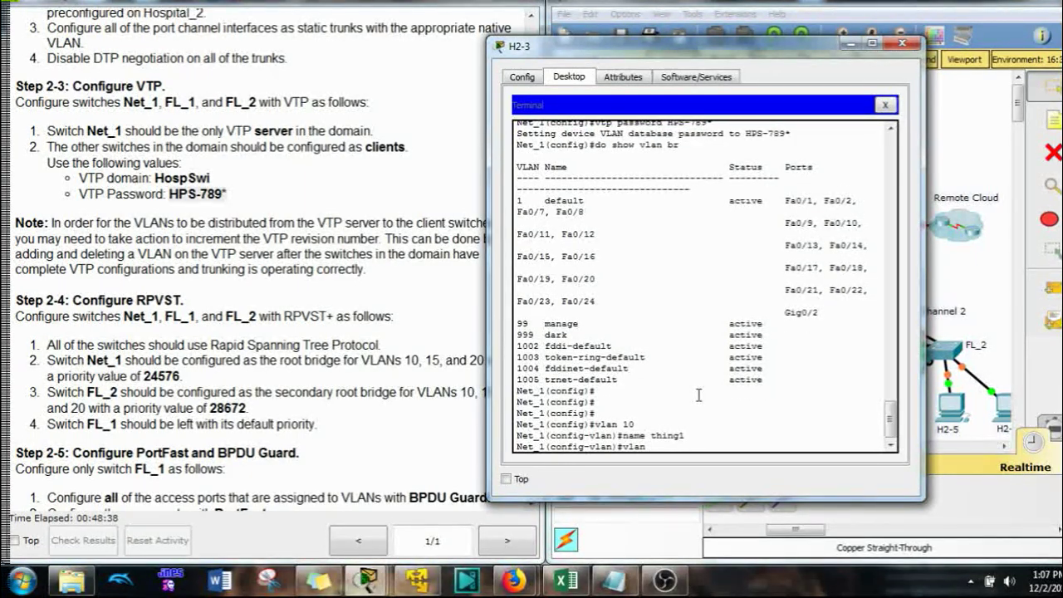
text( 15)
key(Return)
text(nam)
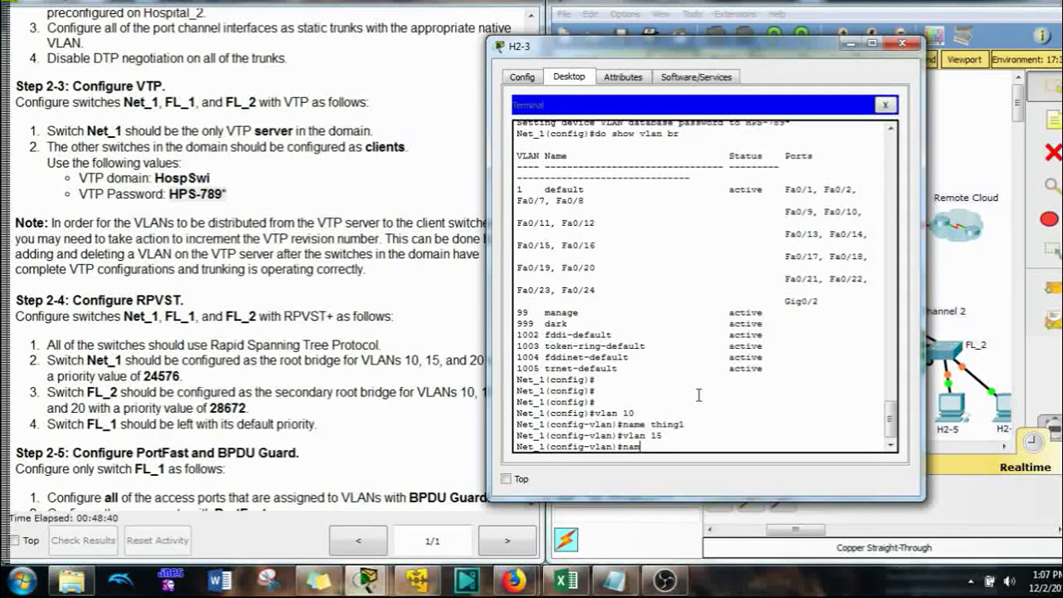
text(e thing2)
key(Return)
text(vlan 20)
key(Return)
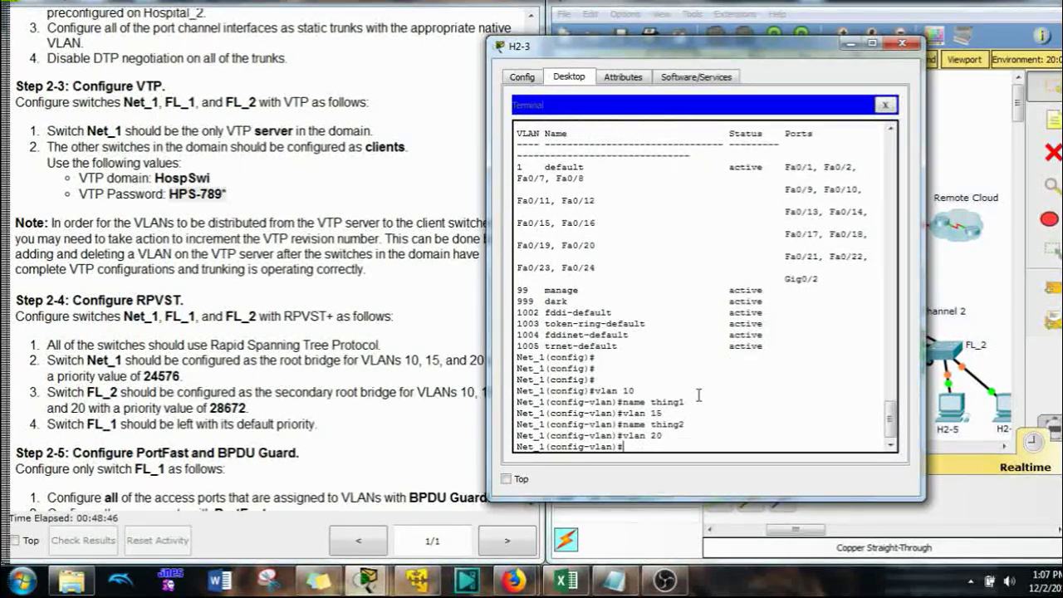
text(name stuffandthings)
key(Return)
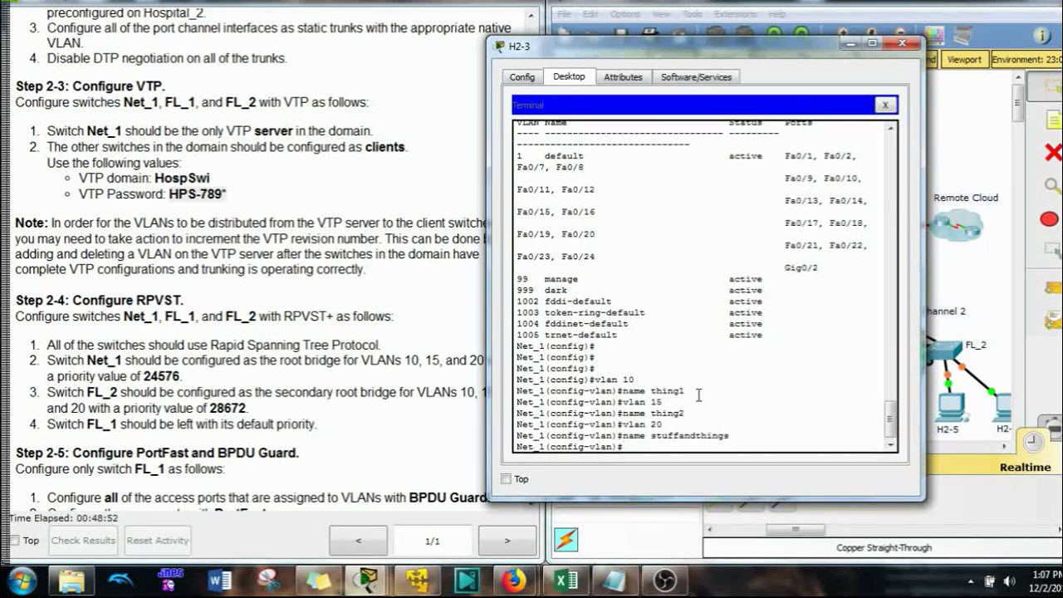
- Verify the three new VLANs are active in Net_1's VLAN list, then return to the topology
text(exit)
key(Return)
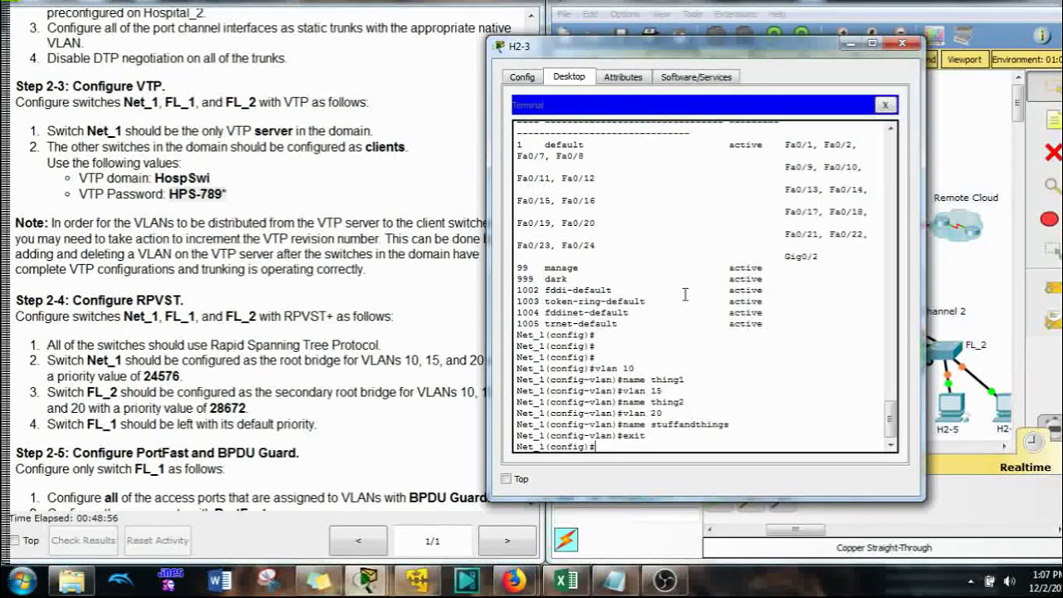
text(do show)
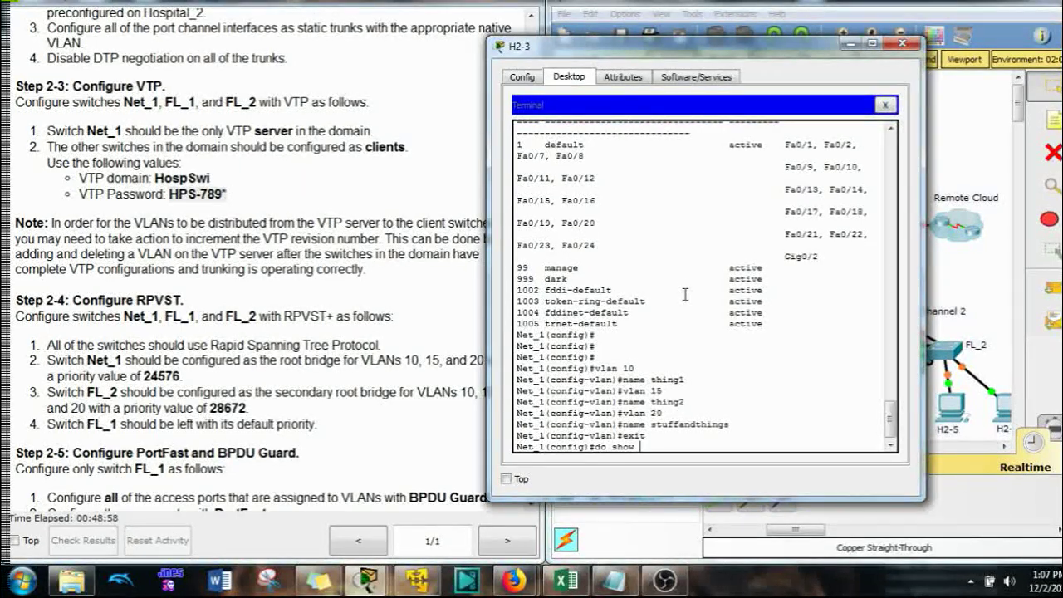
text( vlan br)
key(Return)
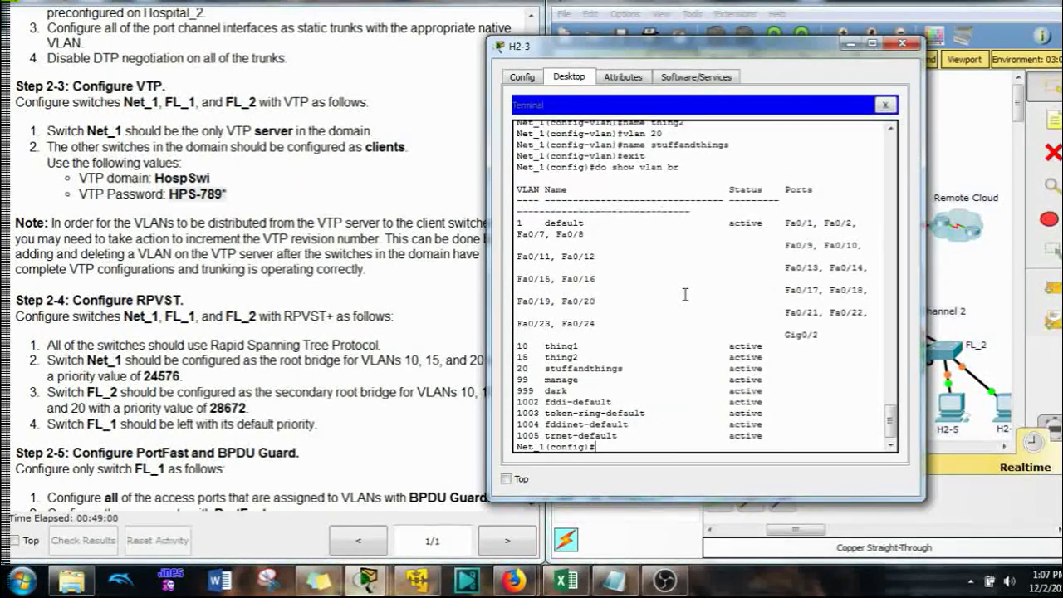
drag(520, 343, 775, 370)
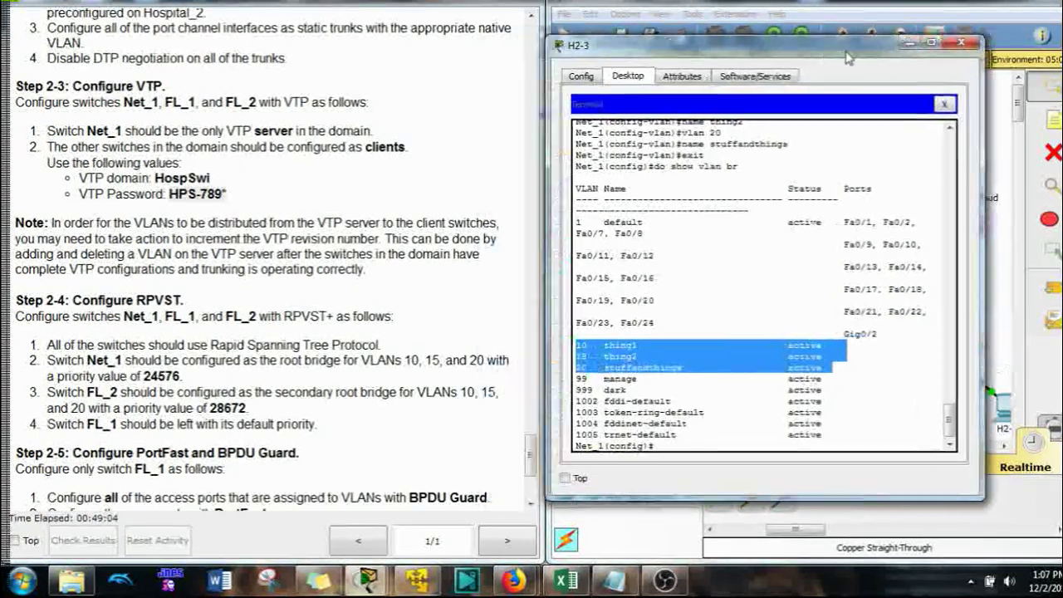
click(825, 7)
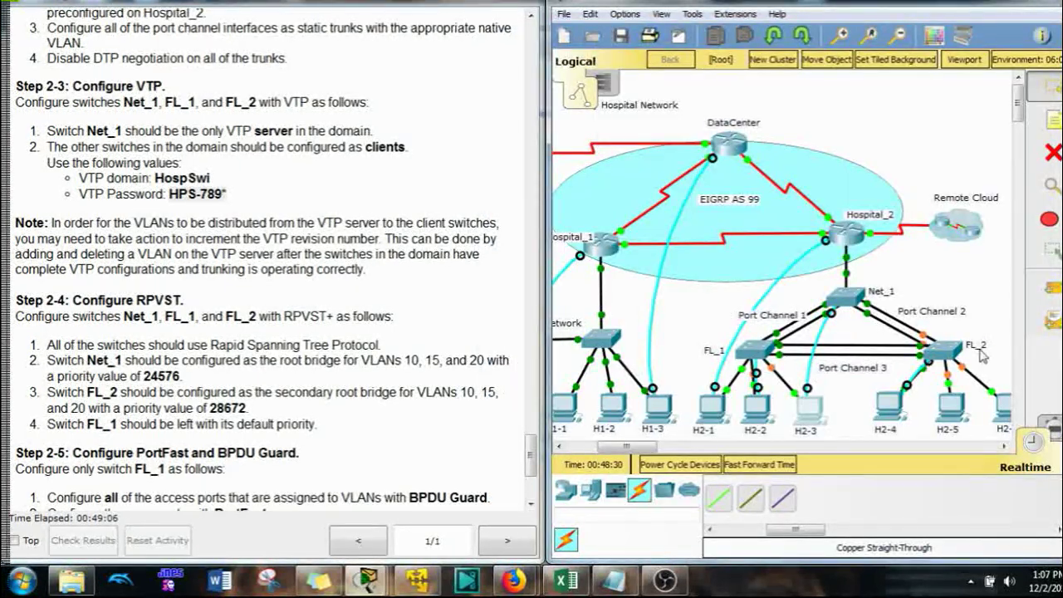
click(756, 407)
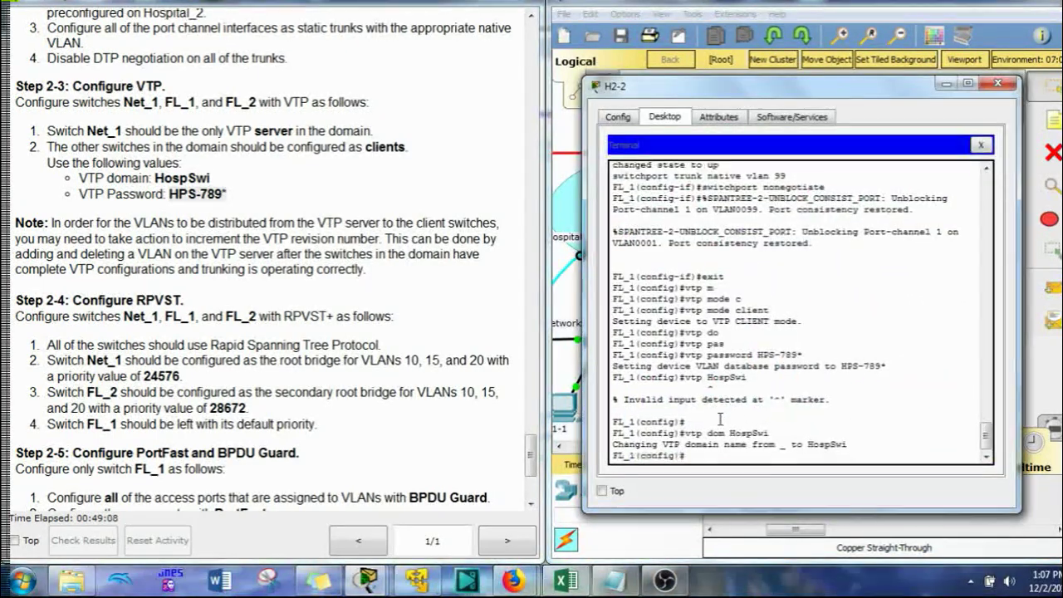
text(do show vlan br)
key(Return)
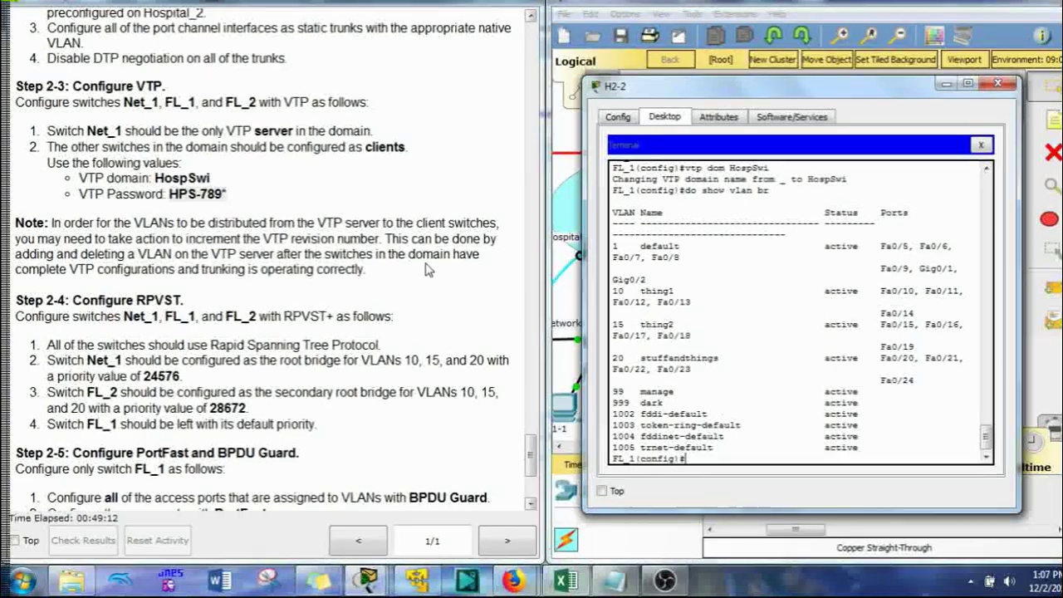
drag(585, 366, 282, 366)
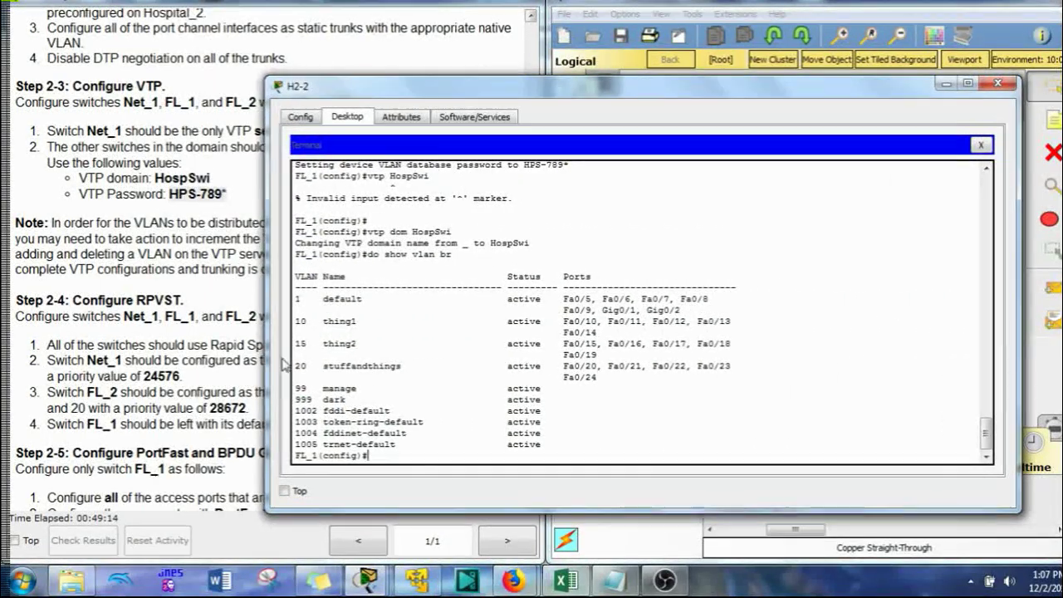
drag(296, 321, 411, 325)
drag(719, 324, 734, 377)
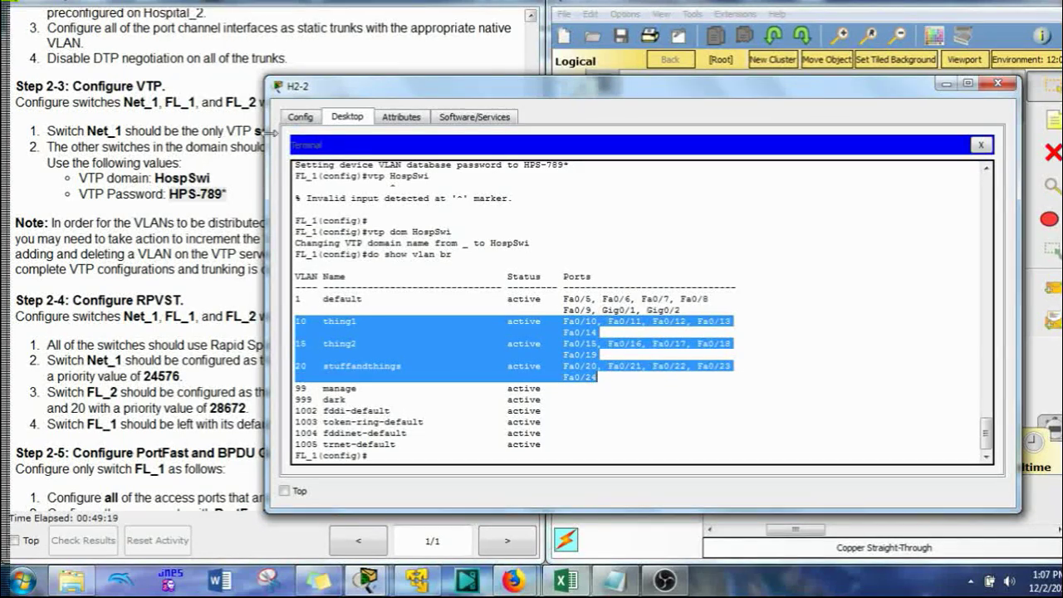
drag(272, 130, 586, 132)
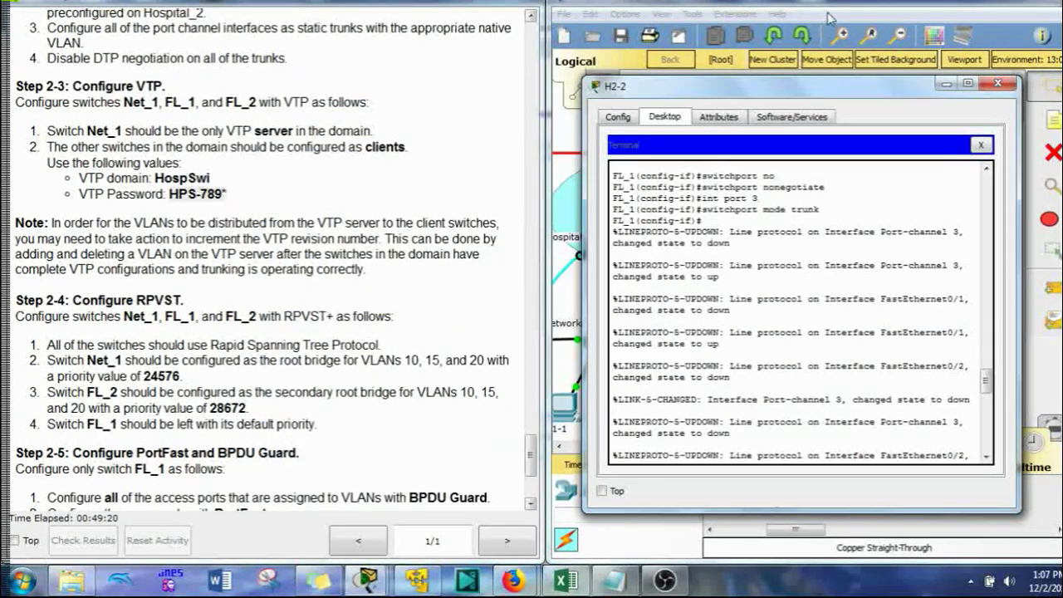
click(828, 18)
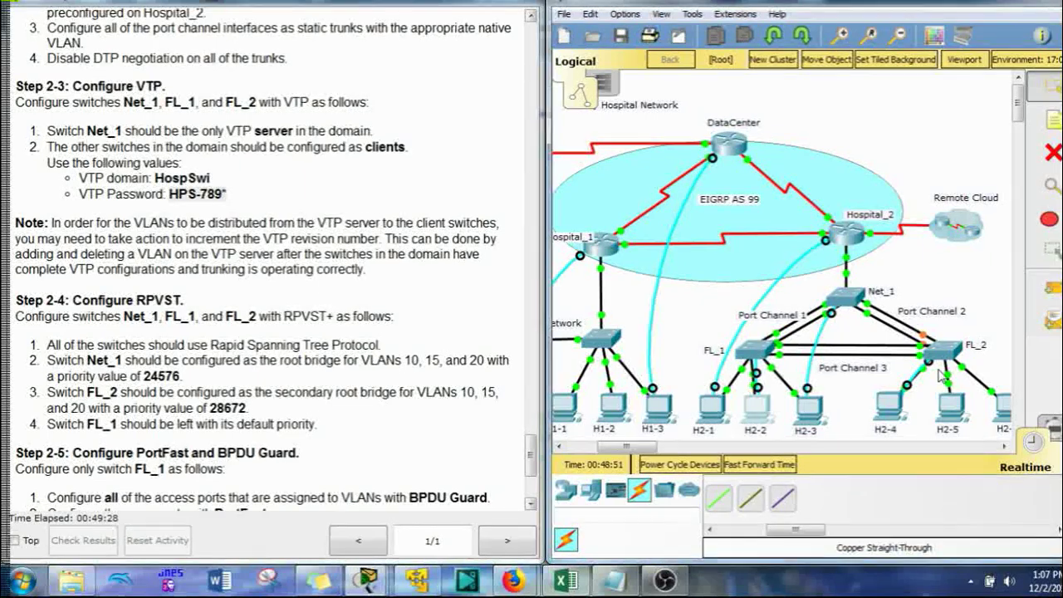
click(891, 405)
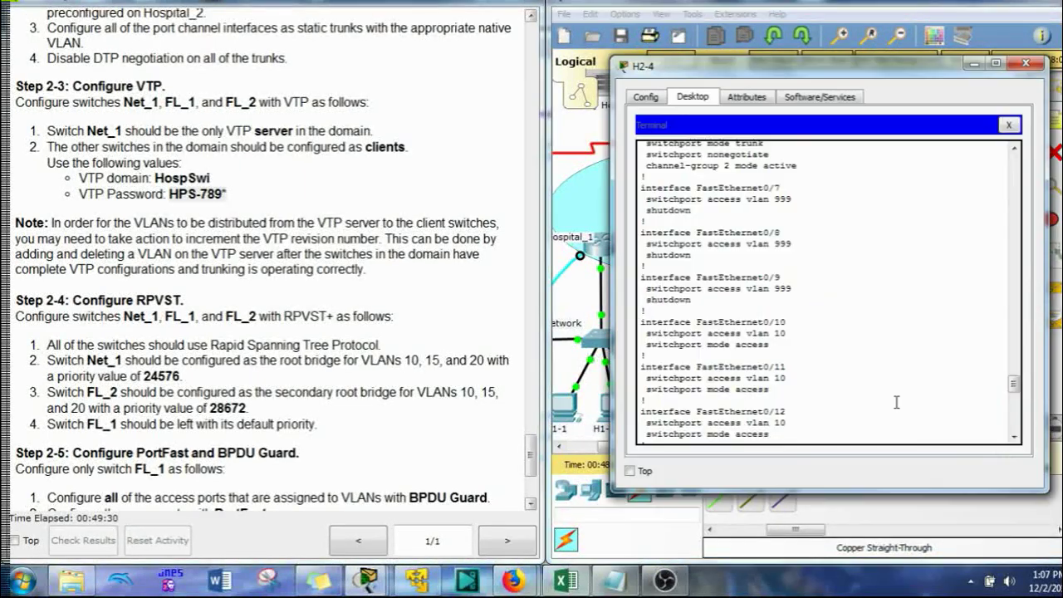
scroll(823, 374, down, 10)
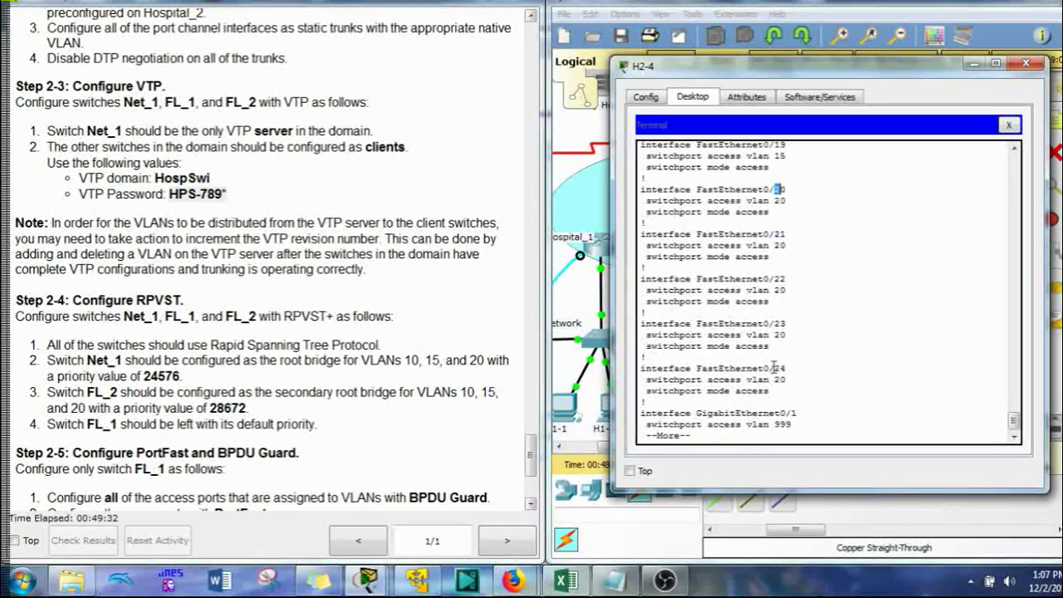
key(space)
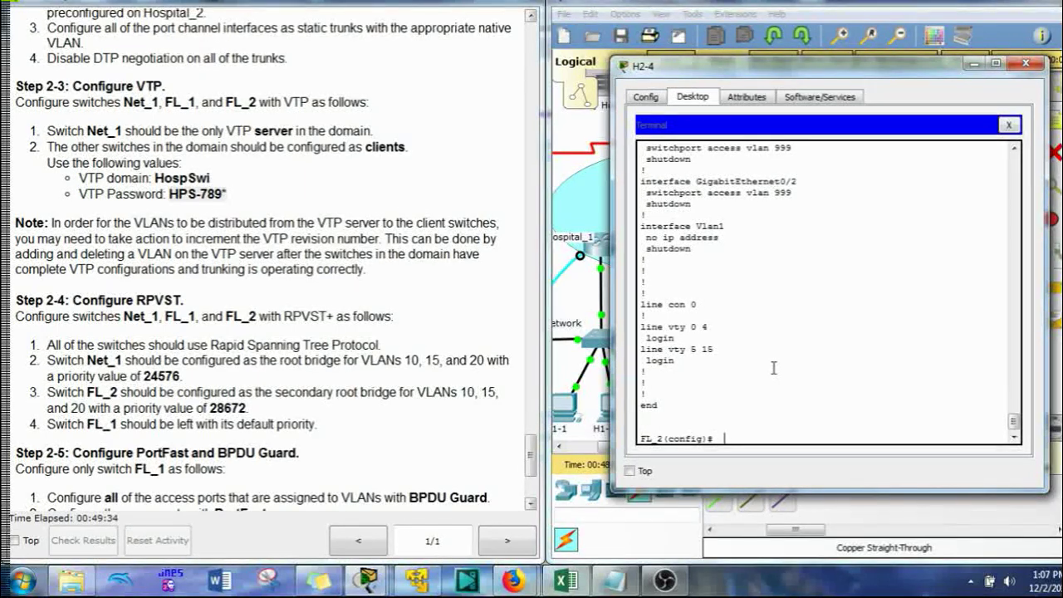
text(do show vlan br)
key(Return)
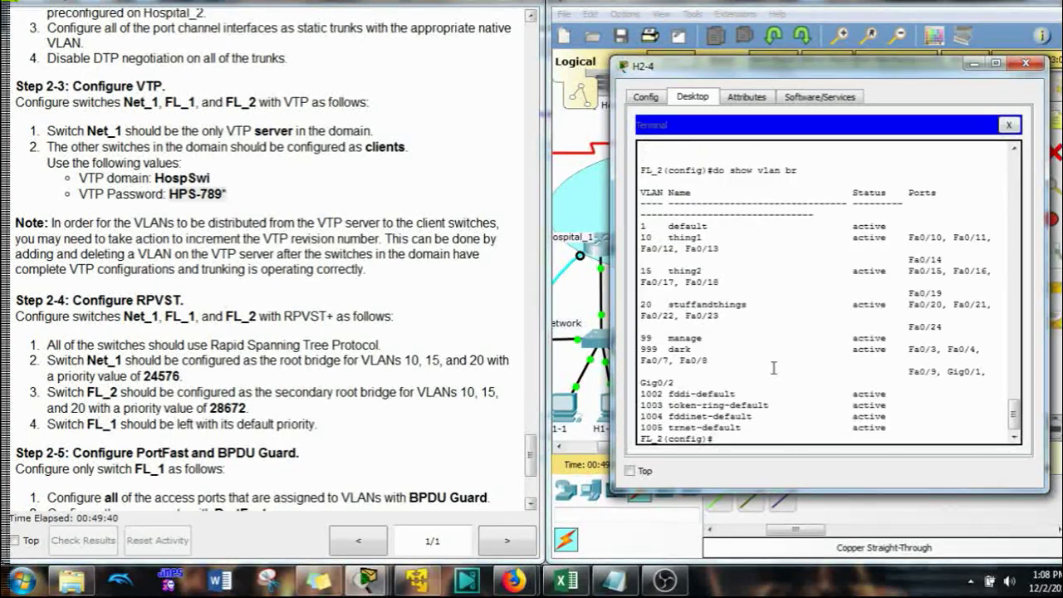
drag(615, 267, 831, 381)
click(937, 291)
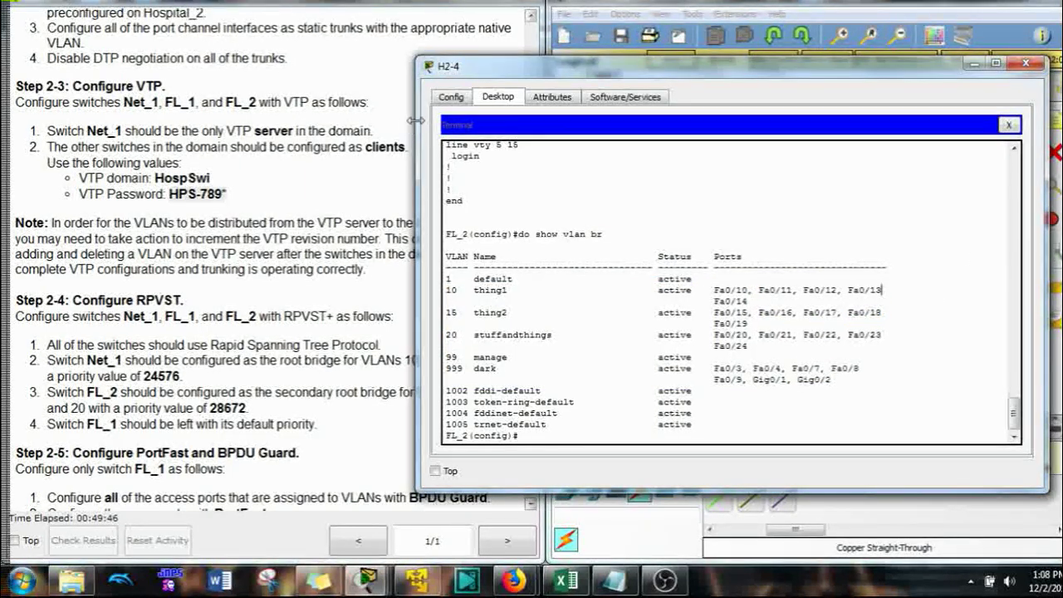
drag(417, 268, 613, 268)
click(874, 5)
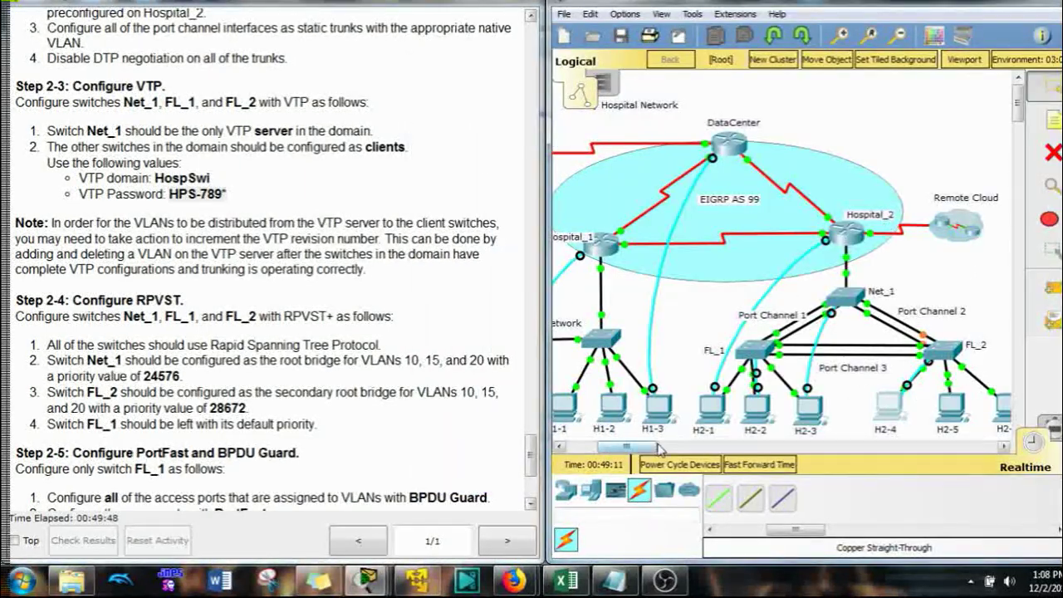
- Read the remaining RPVST+ and PortFast instructions, then reopen H2-3's terminal to Net_1
click(112, 253)
scroll(112, 253, down, 3)
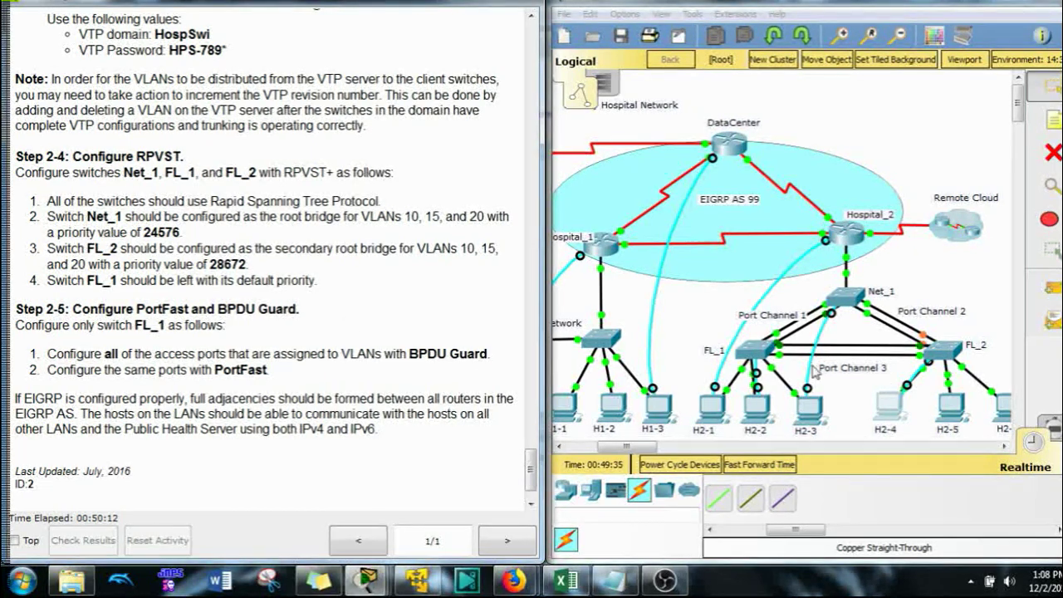
click(806, 407)
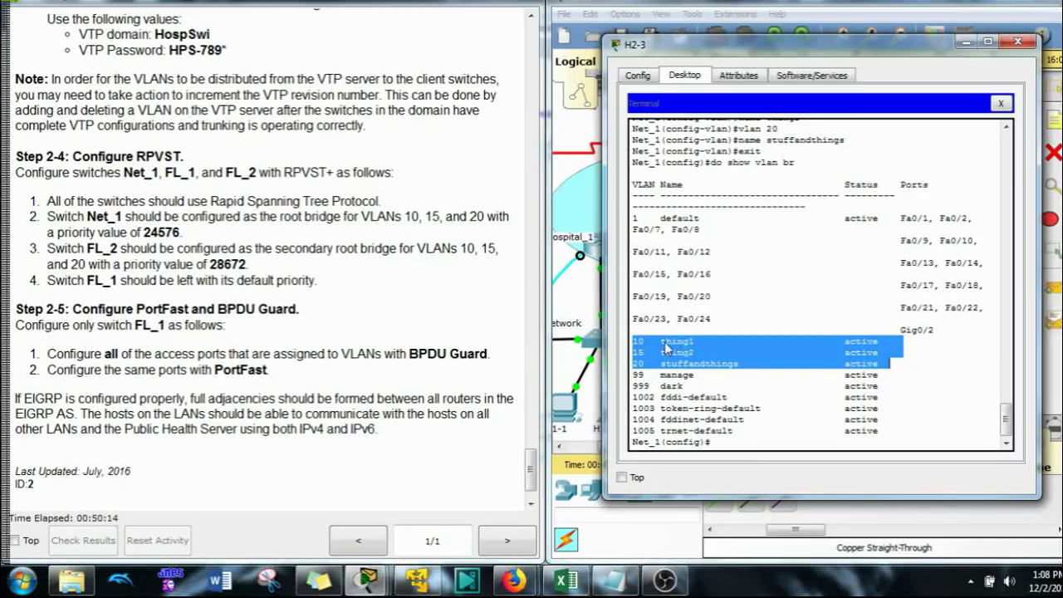
- Switch Net_1's spanning-tree mode to Rapid PVST+
key(Return)
text(e)
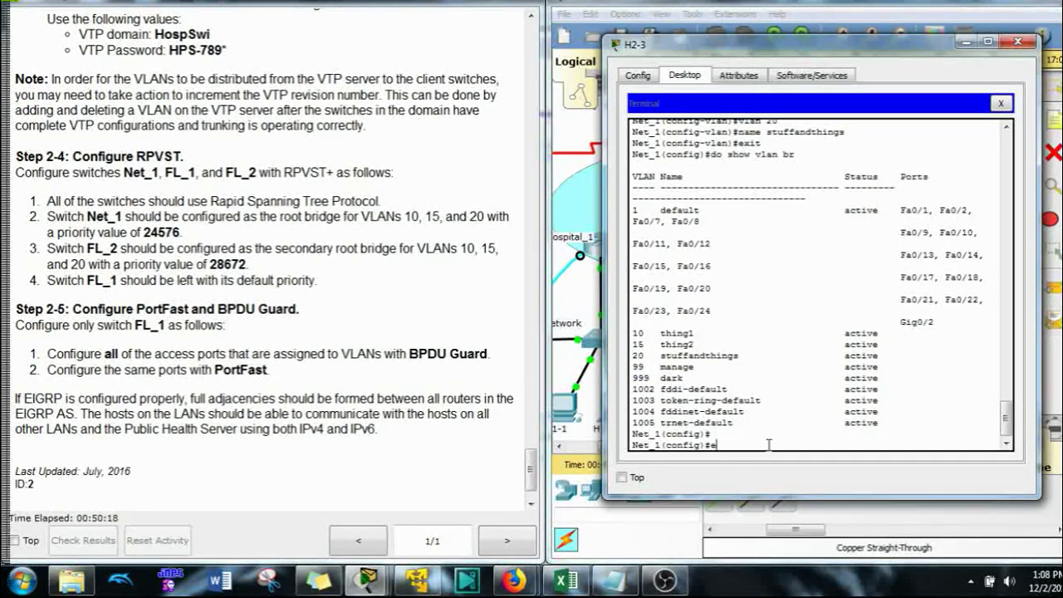
key(Tab)
text(ra)
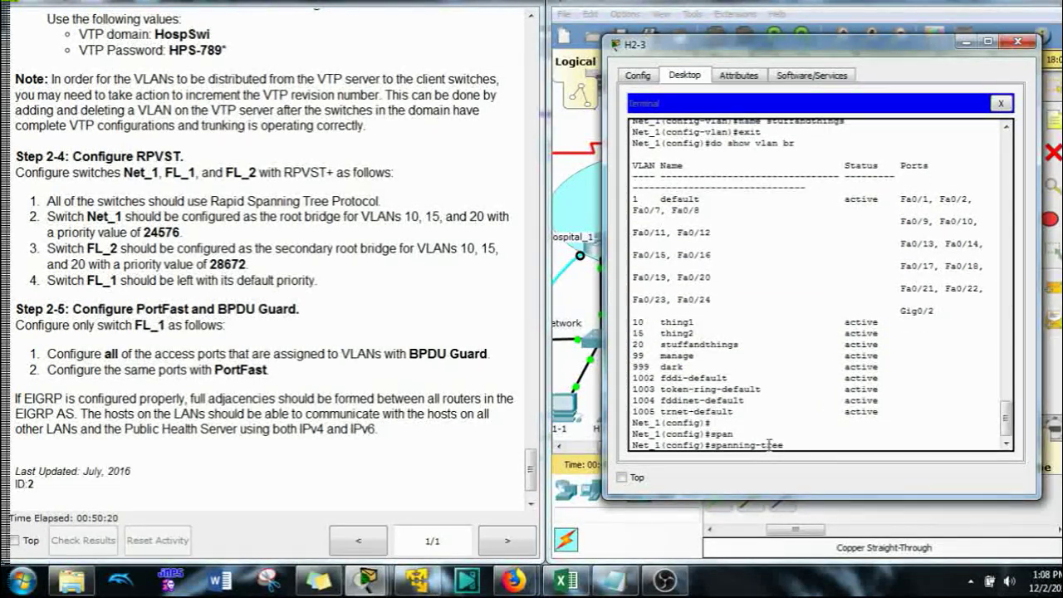
key(Tab)
key(BackSpace)
key(Tab)
key(BackSpace)
text(m)
key(Tab)
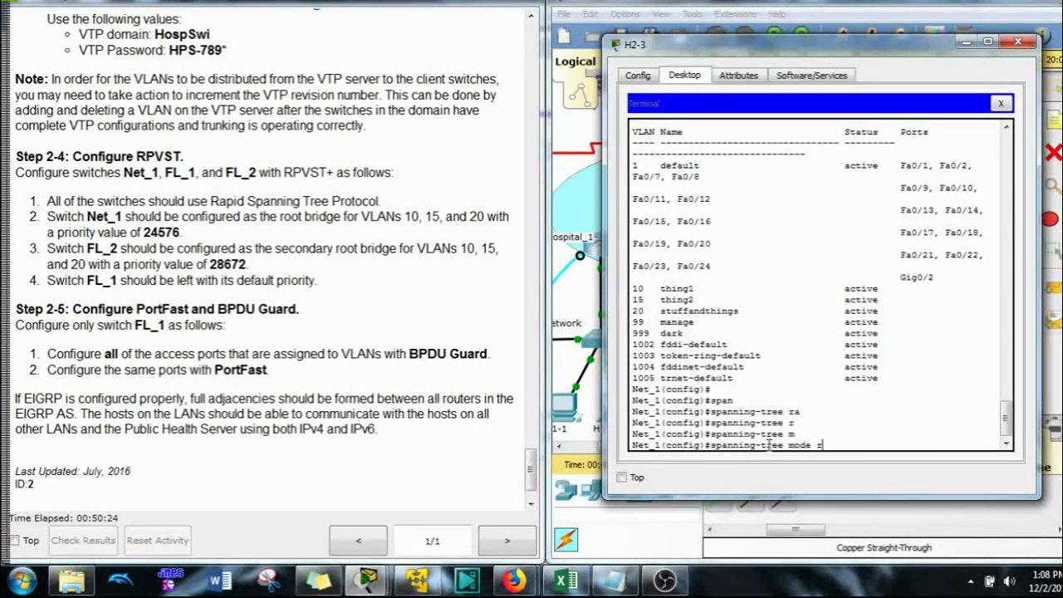
text(r)
key(Tab)
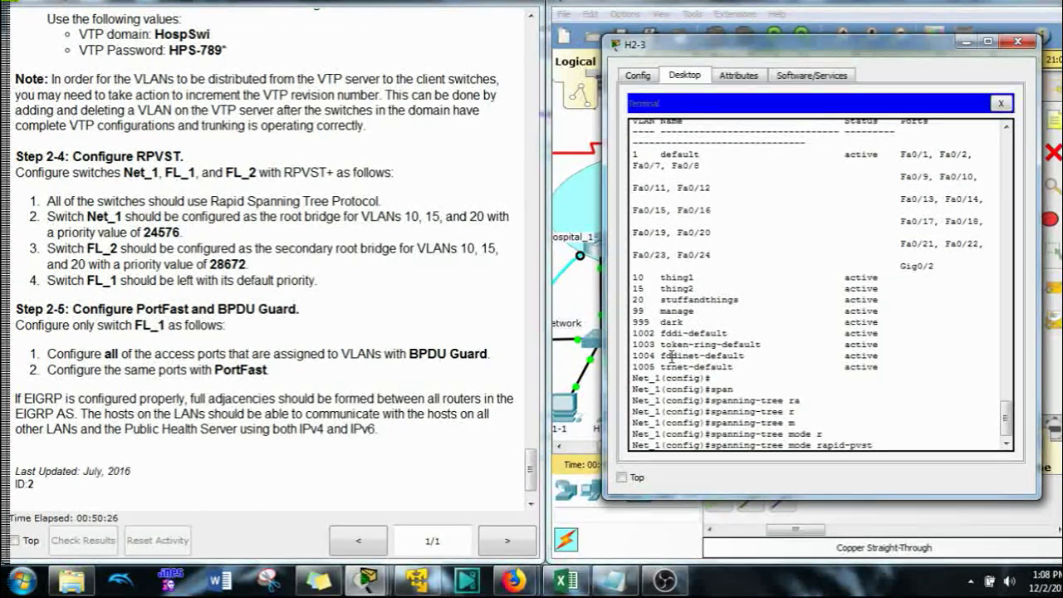
key(Return)
- Make Net_1 the root primary for VLANs 10, 15 and 20
text(span)
key(Tab)
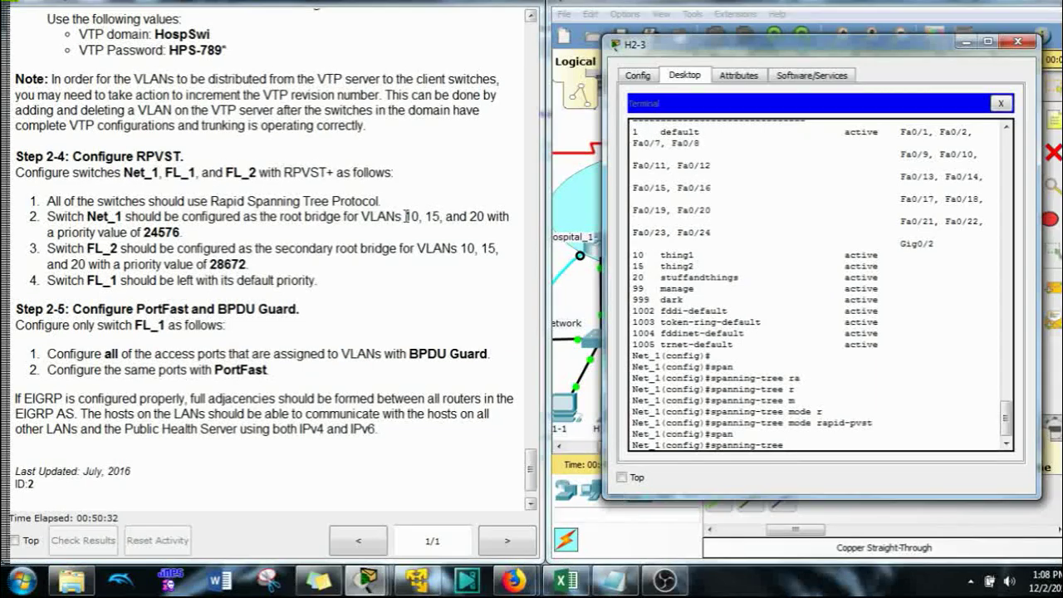
text(vlan)
key(Tab)
text(10,)
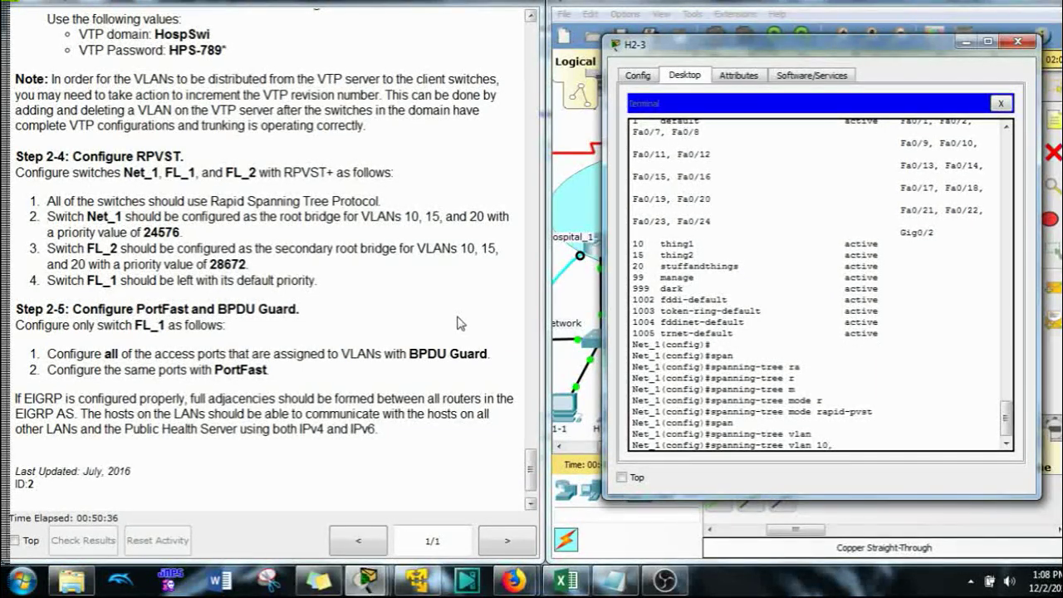
text(15,20)
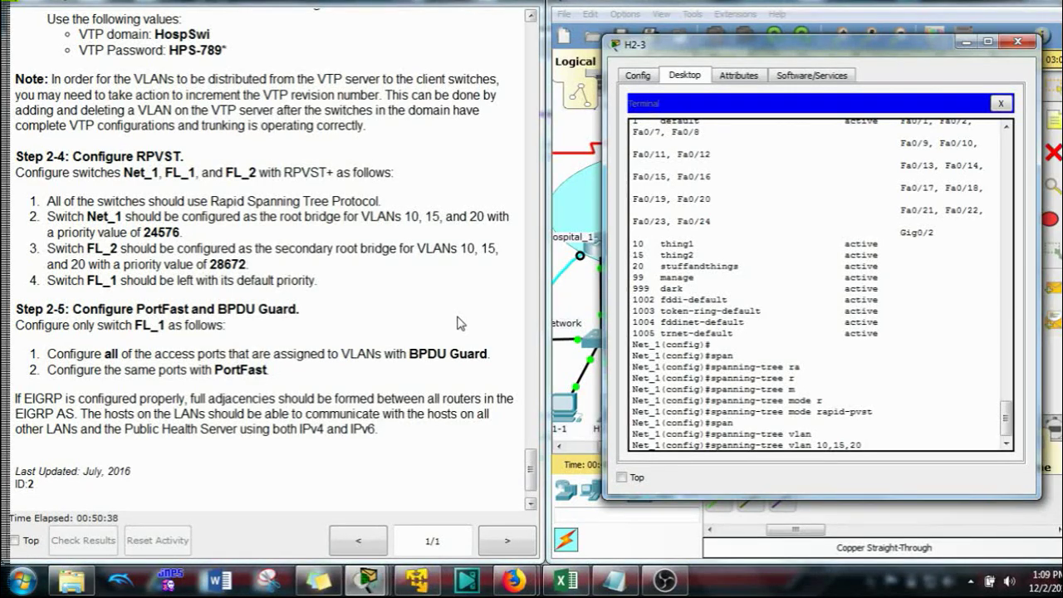
text( r)
key(Tab)
text(pr)
key(Tab)
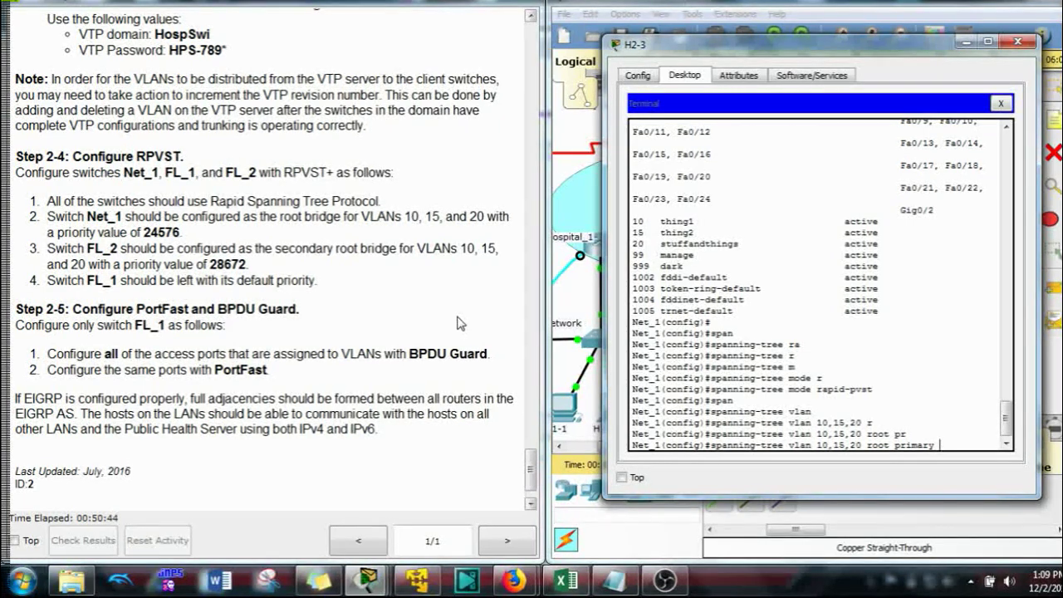
text(?)
key(Return)
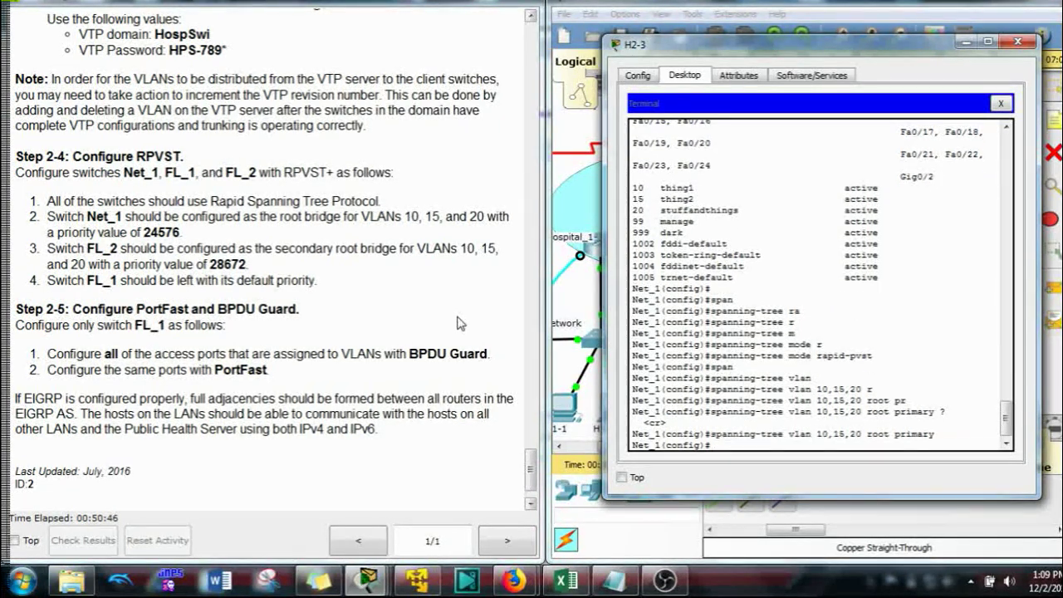
- Set Net_1's spanning-tree priority to 24576 for VLANs 10, 15 and 20, then close H2-3's console
key(Up)
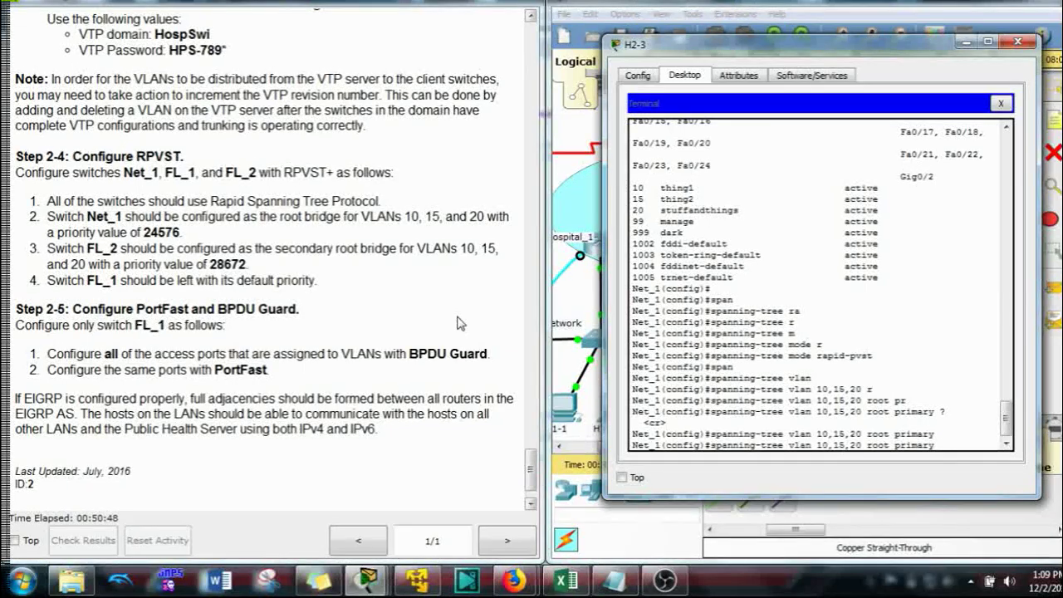
key(BackSpace)
key(BackSpace)
key(BackSpace)
key(BackSpace)
key(BackSpace)
key(BackSpace)
key(BackSpace)
key(BackSpace)
key(BackSpace)
key(BackSpace)
key(BackSpace)
key(BackSpace)
key(BackSpace)
text(pri)
key(Tab)
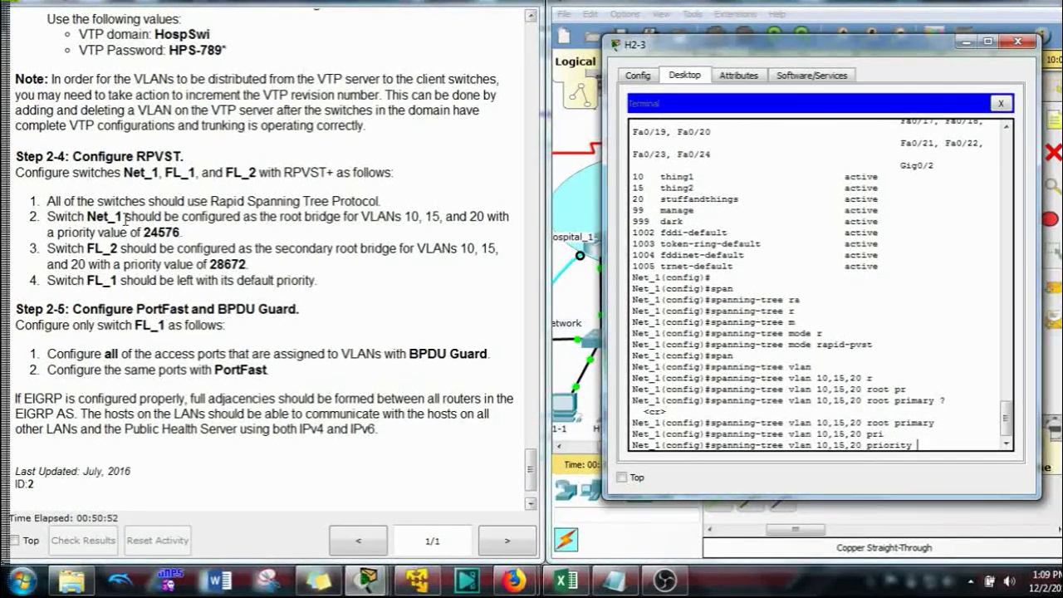
text(245)
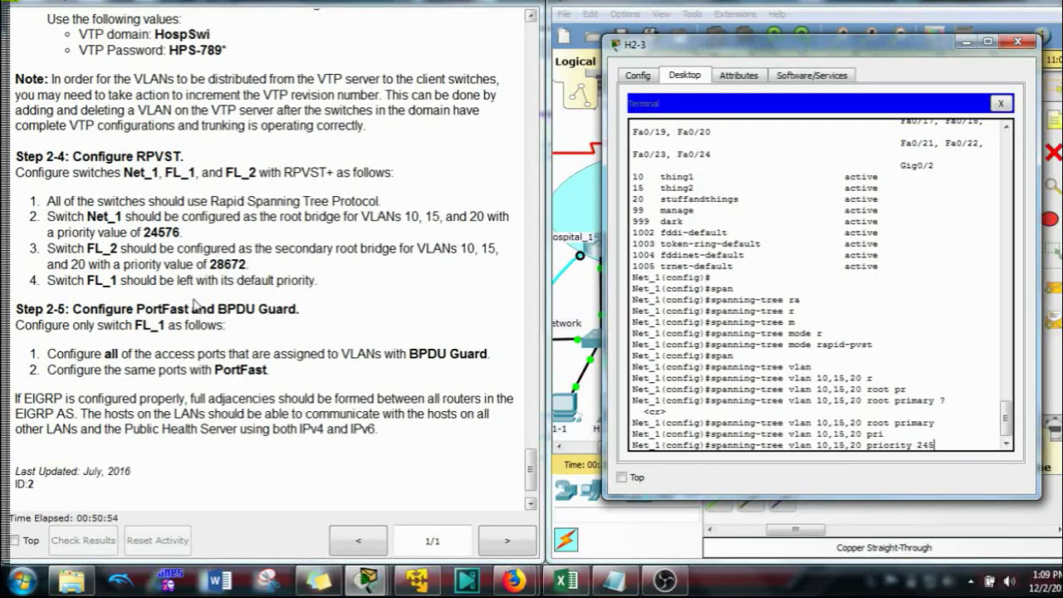
text(76)
key(Return)
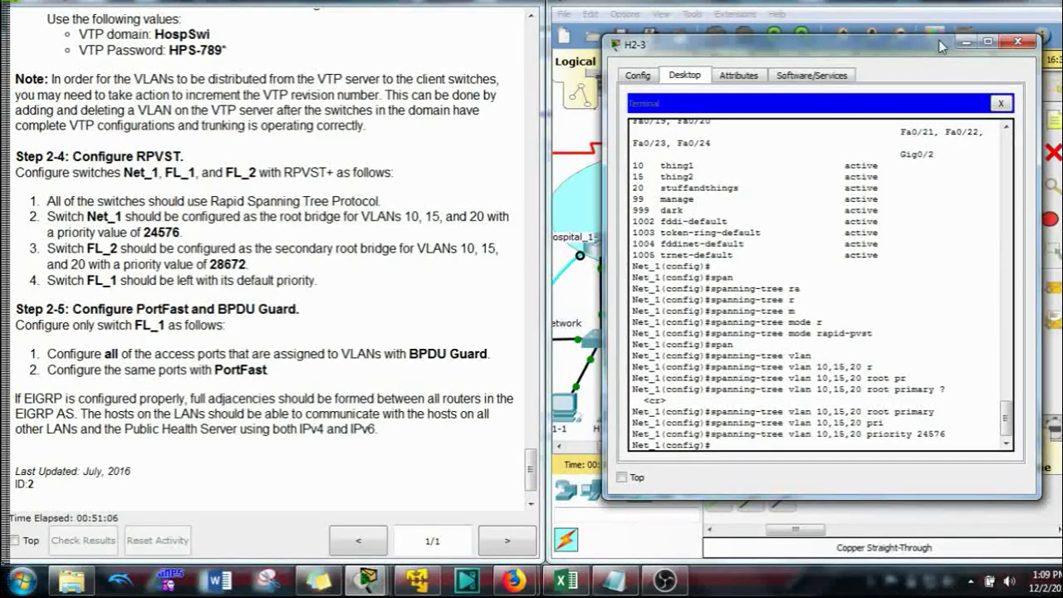
click(1017, 41)
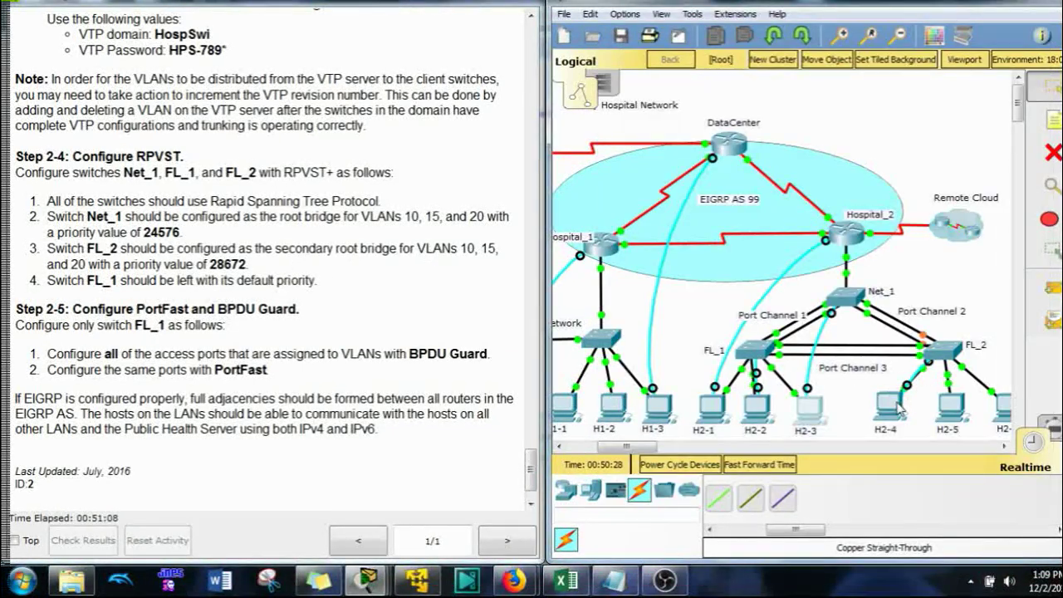
click(891, 405)
- Set FL_2's spanning-tree mode to rapid-pvst
key(Return)
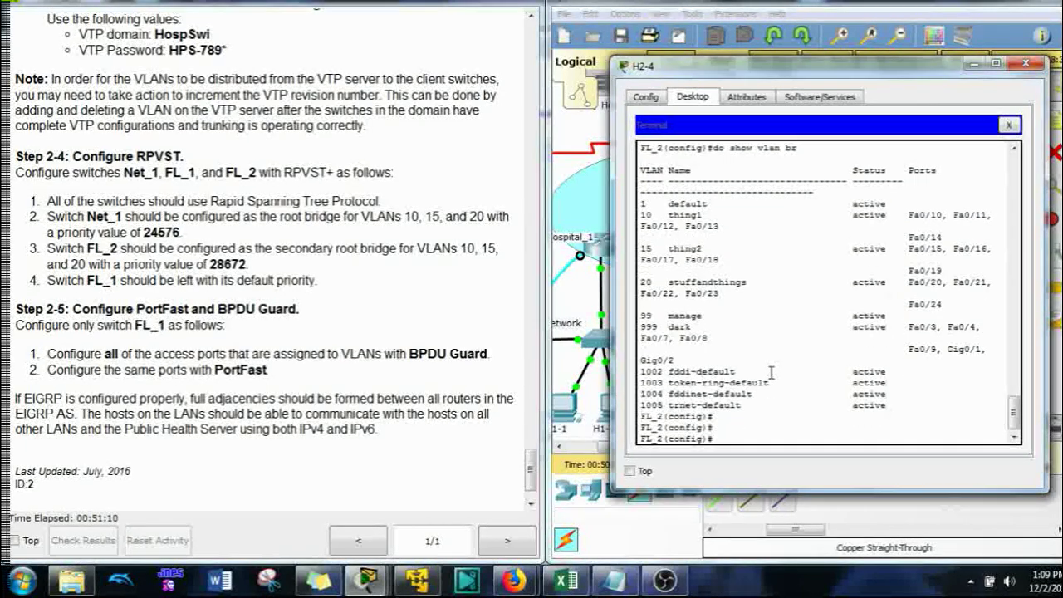
text(span)
key(Tab)
text(m)
key(Tab)
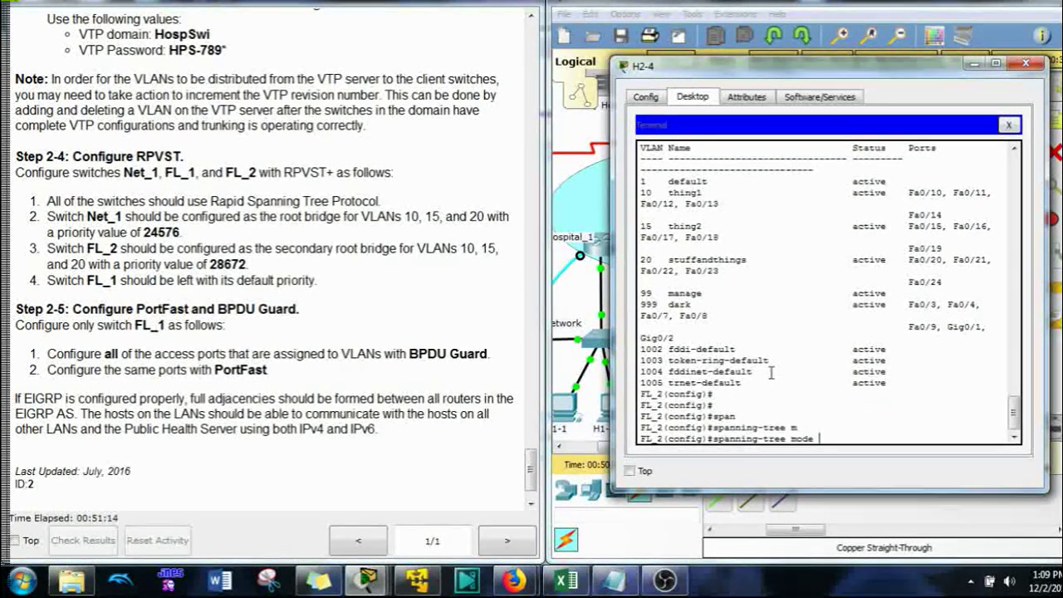
text(r)
key(Tab)
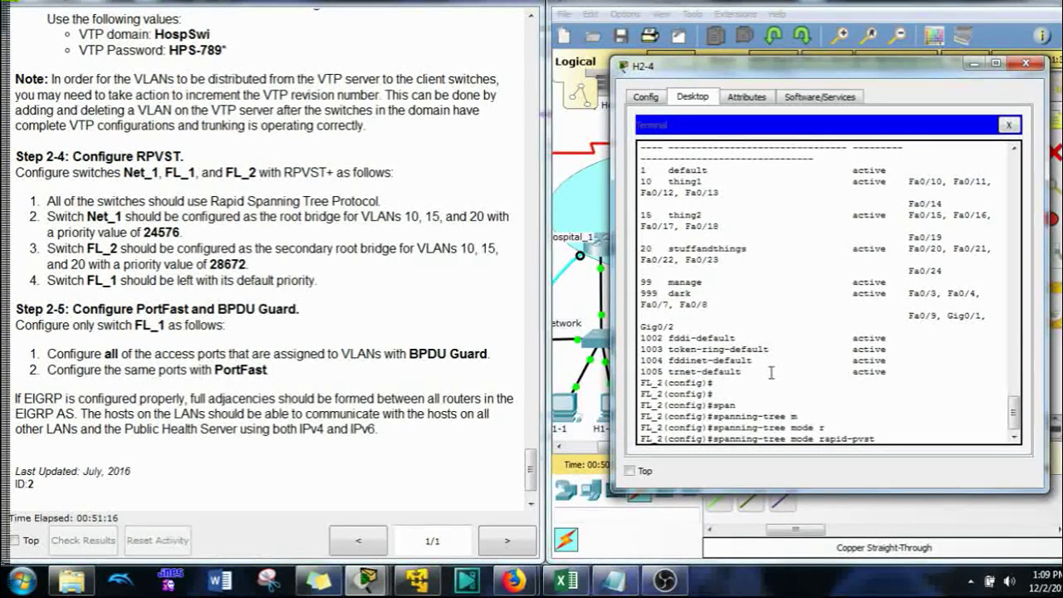
key(Return)
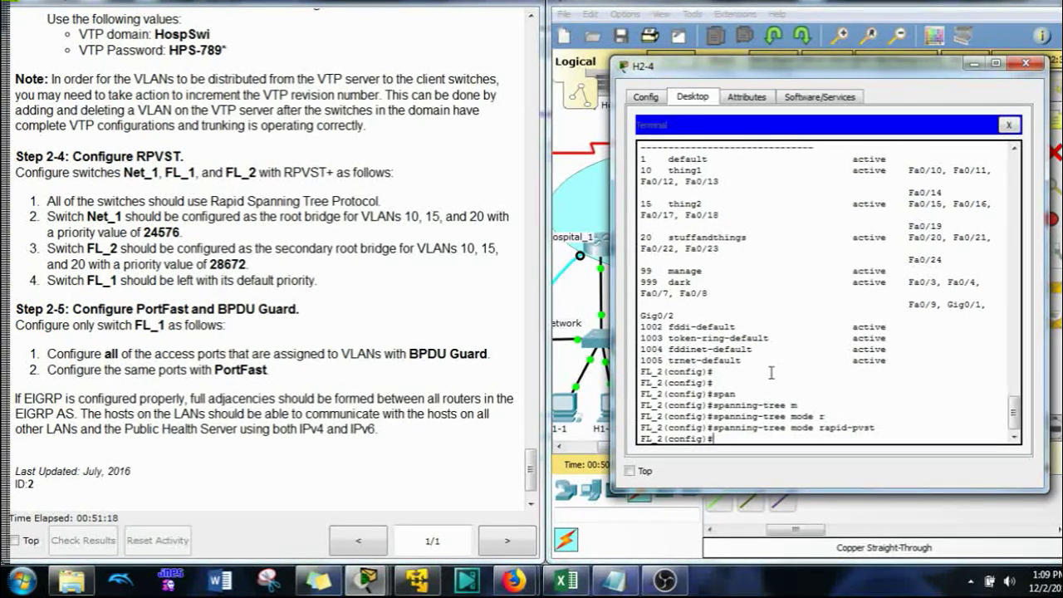
- Make FL_2 the secondary root bridge for VLANs 10, 15 and 20
text(span)
key(Tab)
text(va)
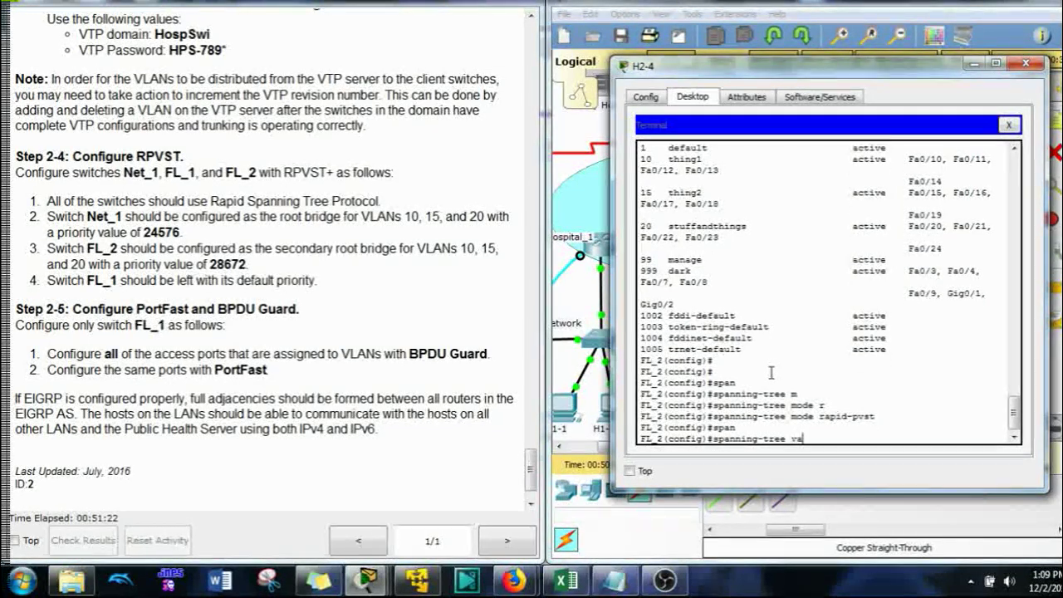
key(Tab)
key(BackSpace)
text(l)
key(Tab)
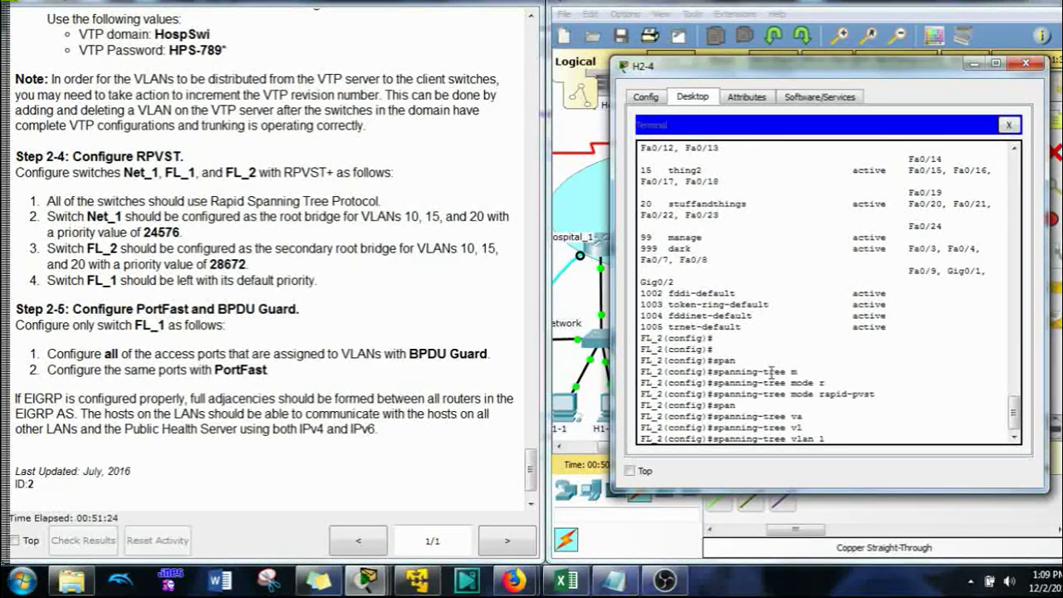
text(10,15,20 ro)
key(Tab)
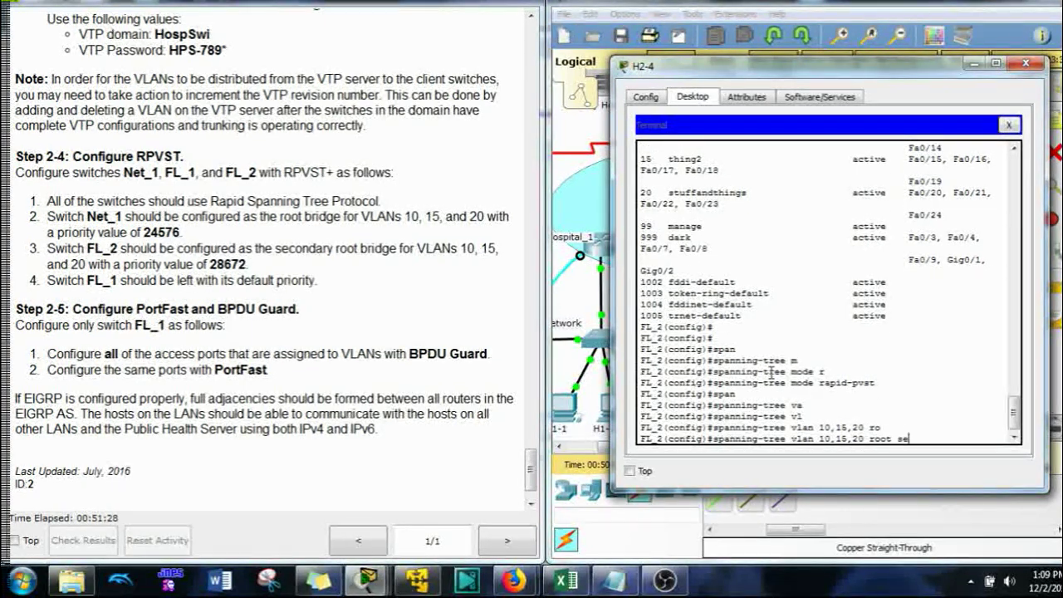
text(se)
key(Tab)
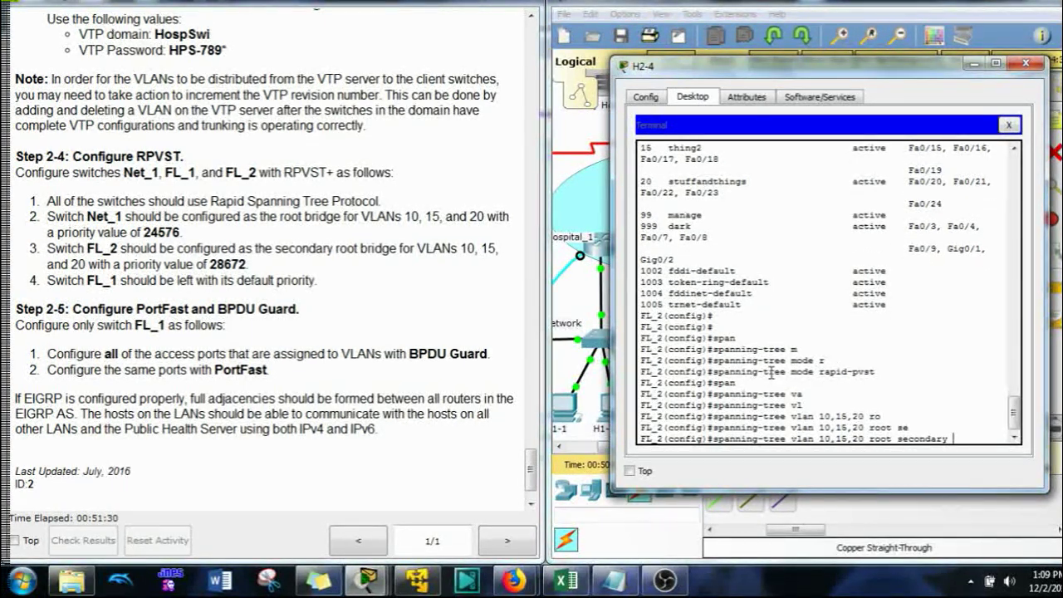
key(Tab)
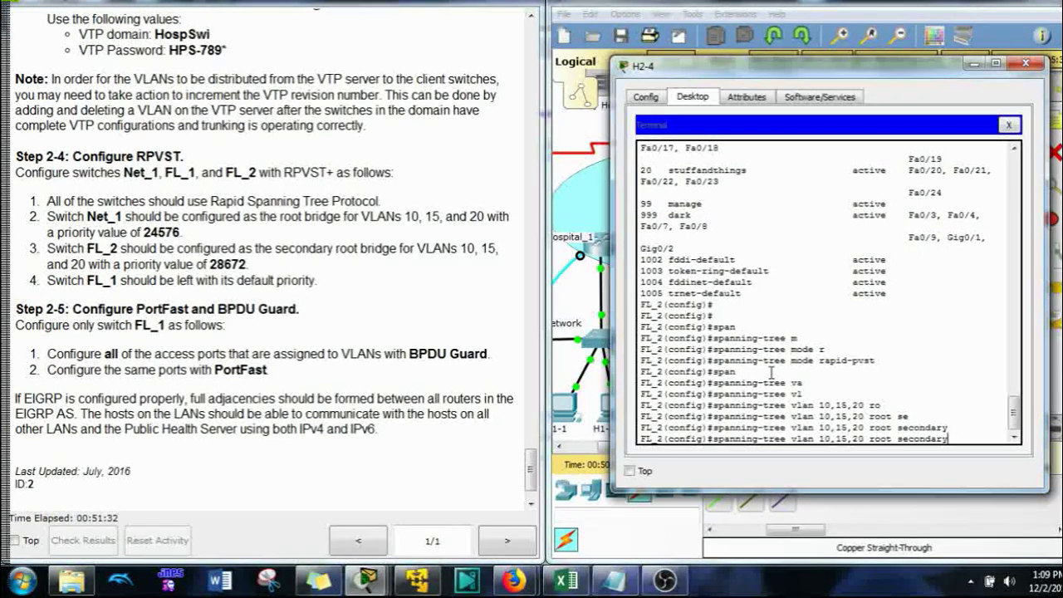
- Give VLANs 10, 15 and 20 on FL_2 priority 28672, then close FL_2's console
key(BackSpace)
text(pr)
key(Tab)
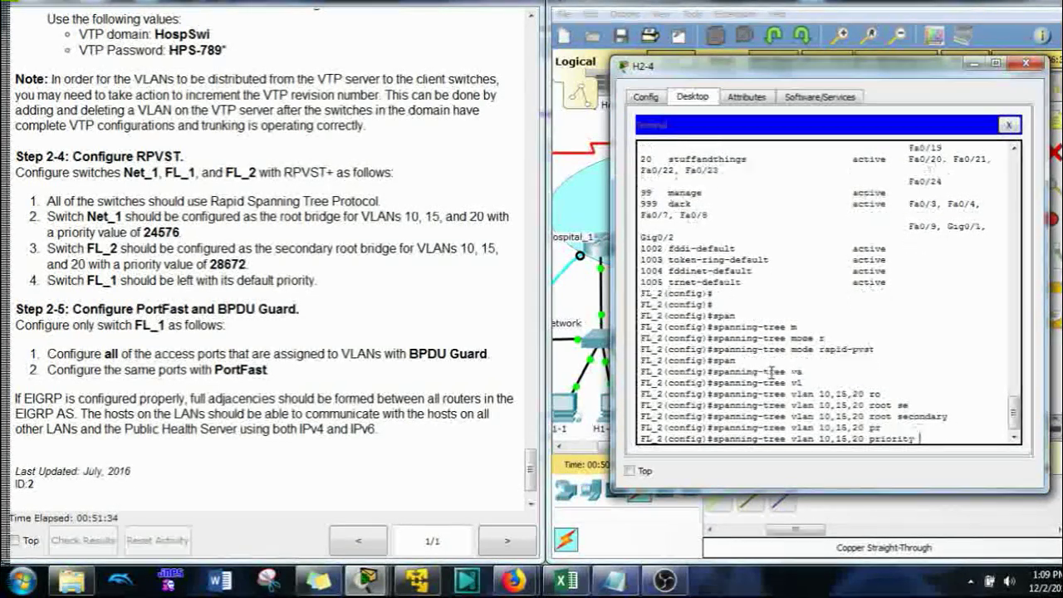
text(28672)
key(Return)
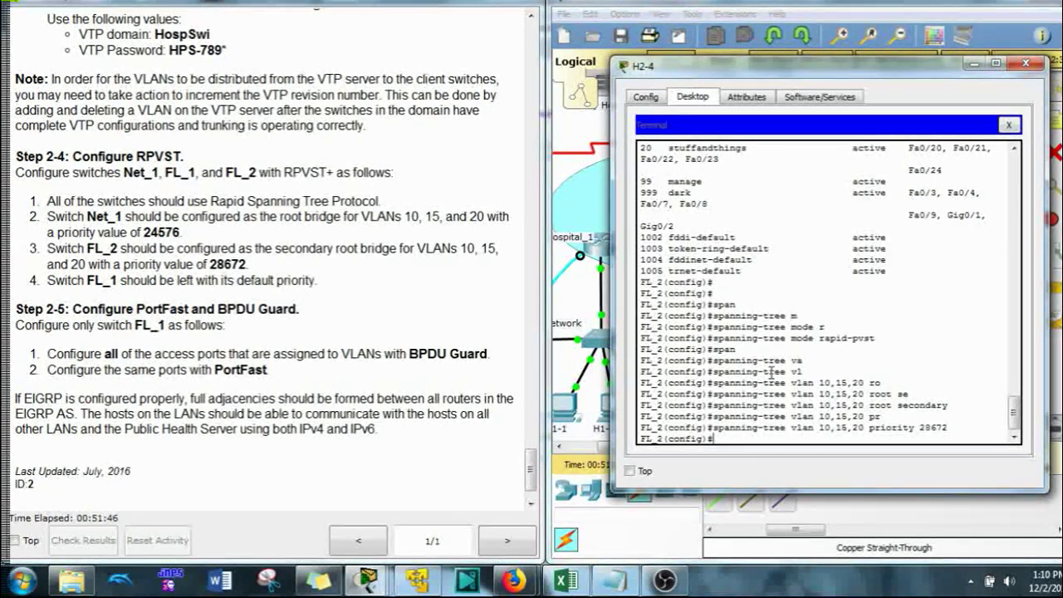
click(781, 6)
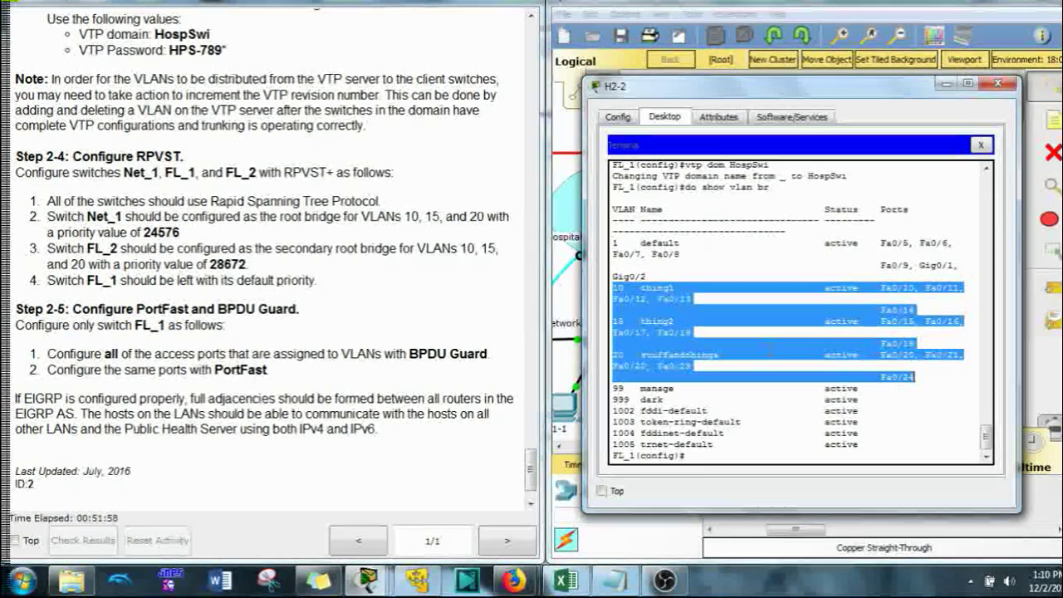
- In FL_1's global config, enter 'spanning-tree mode rapid-pvst' to switch it to Rapid PVST+
click(768, 351)
key(Return)
key(Return)
key(Return)
key(Return)
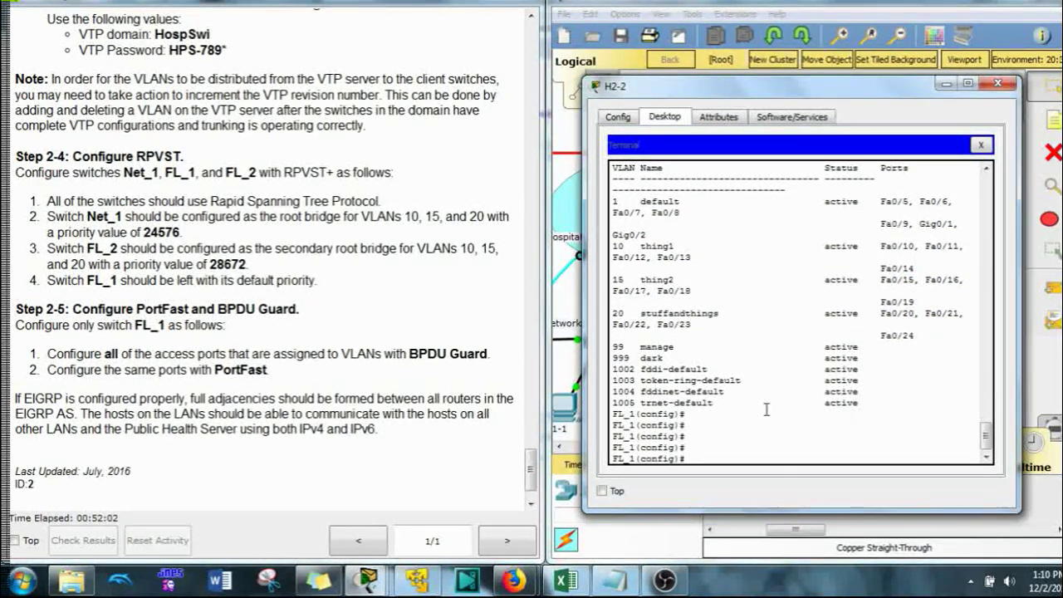
text(spa)
key(Tab)
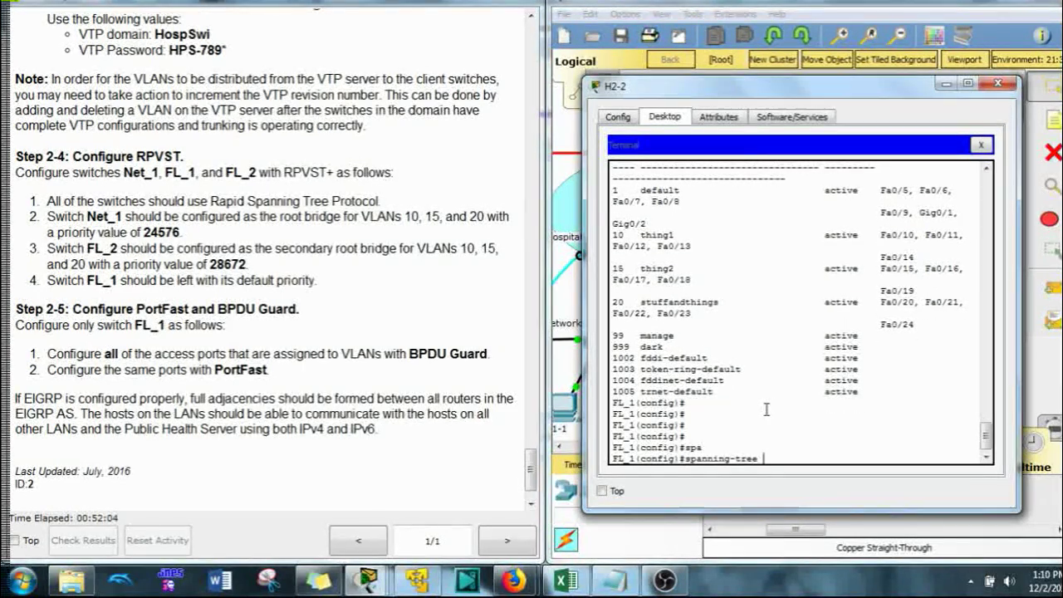
text(r)
key(Tab)
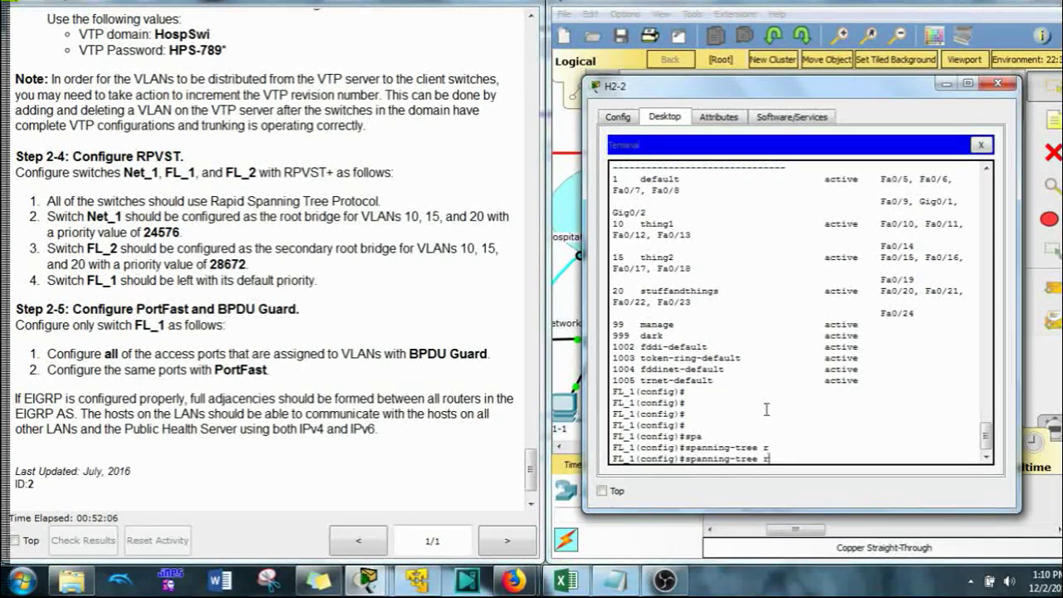
key(BackSpace)
text(mode)
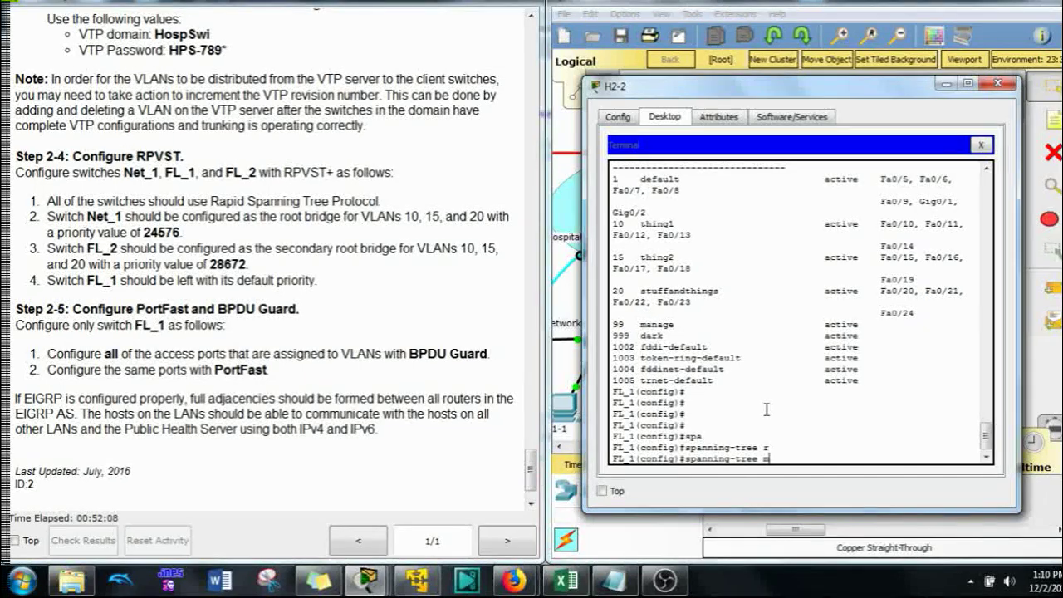
key(Tab)
text(r)
key(Tab)
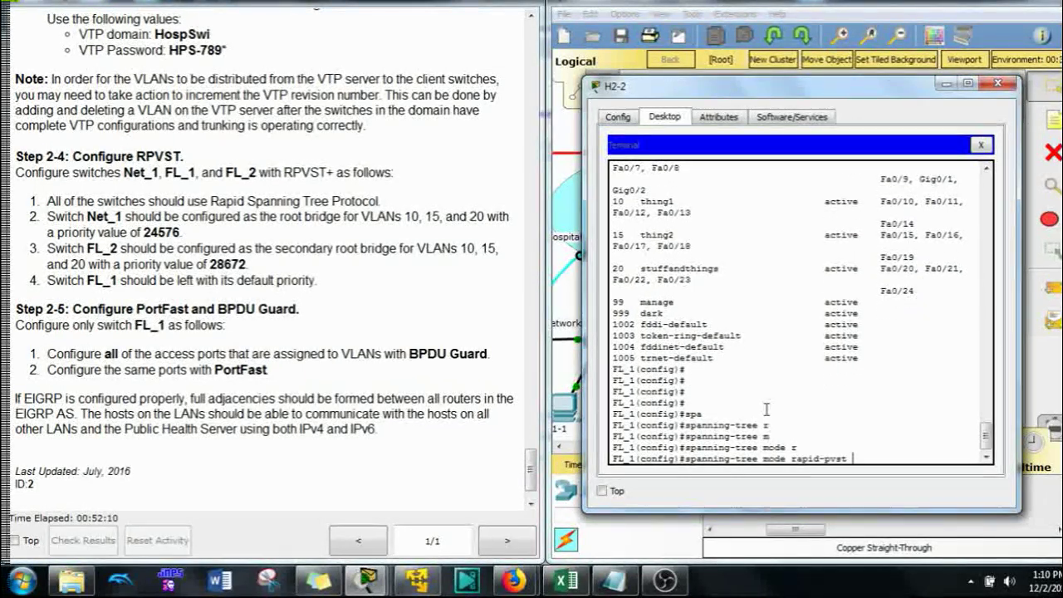
key(Return)
text(spa)
key(Tab)
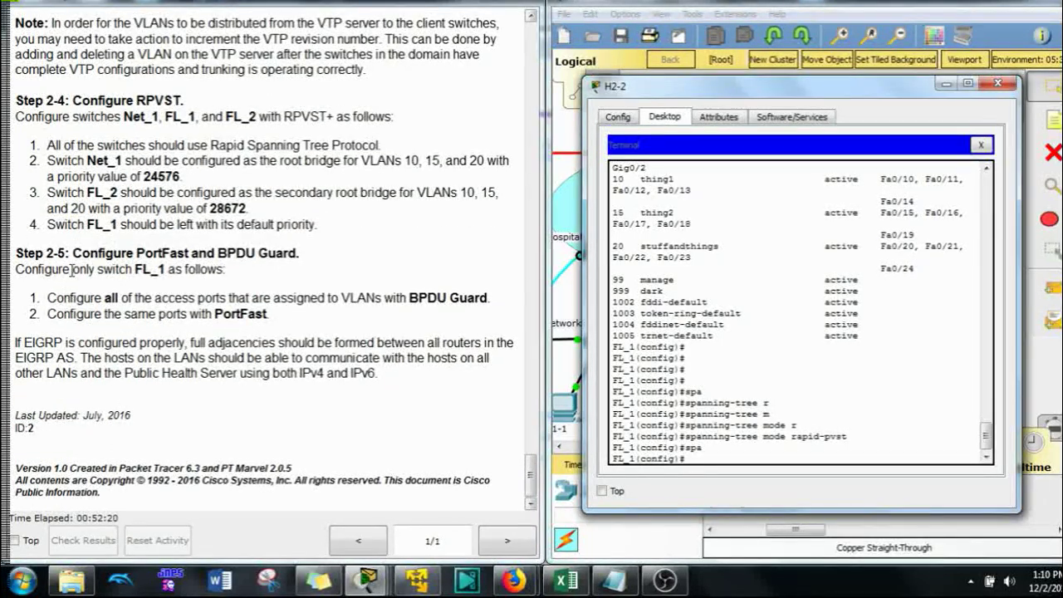
- Highlight FL_1, 'all' and 'BPDU' in the PortFast and BPDU Guard instructions
drag(134, 270, 166, 269)
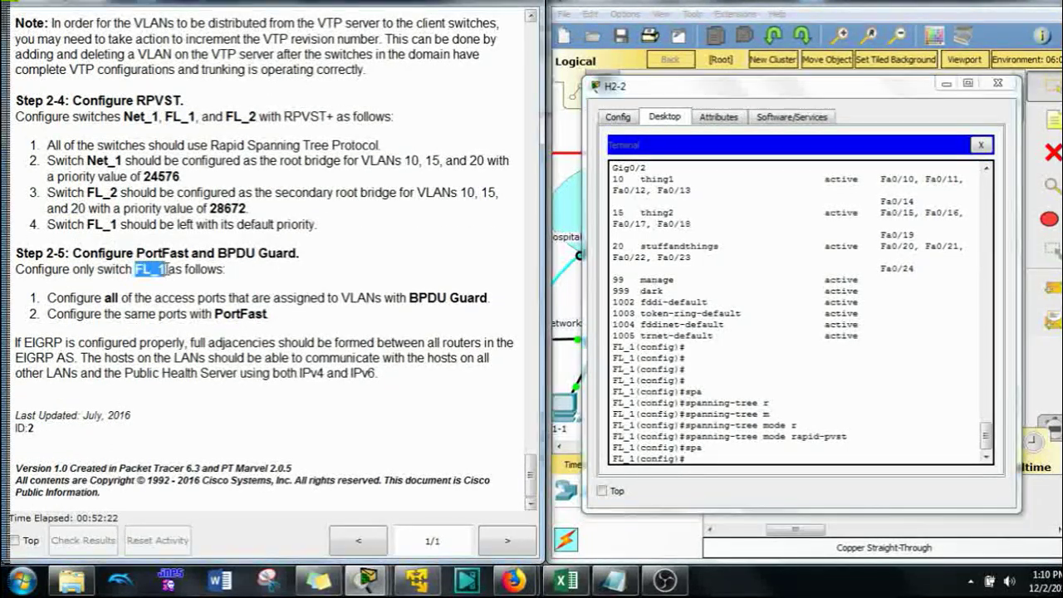
double_click(110, 298)
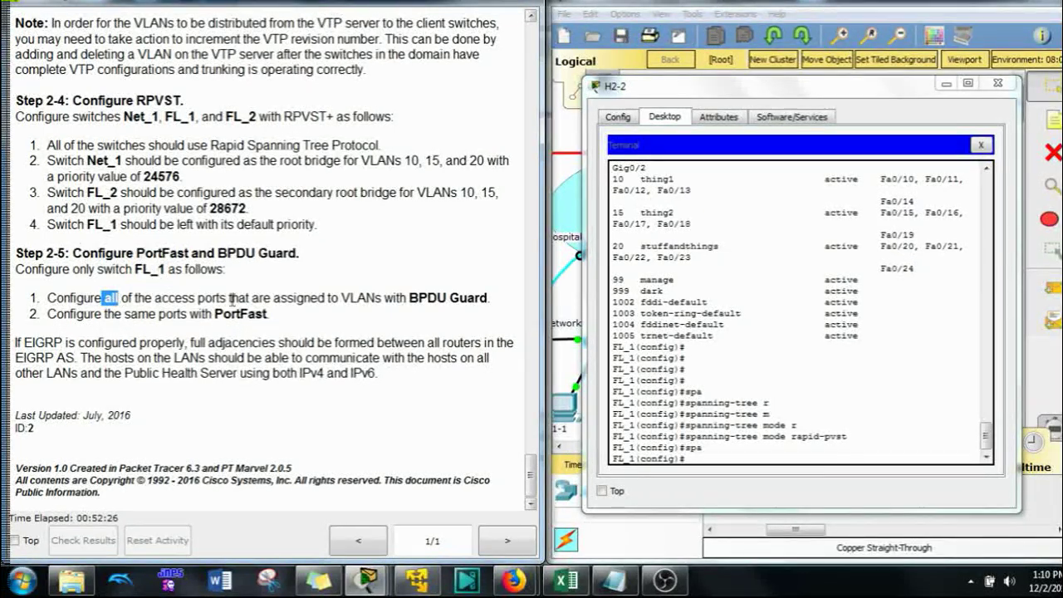
double_click(426, 298)
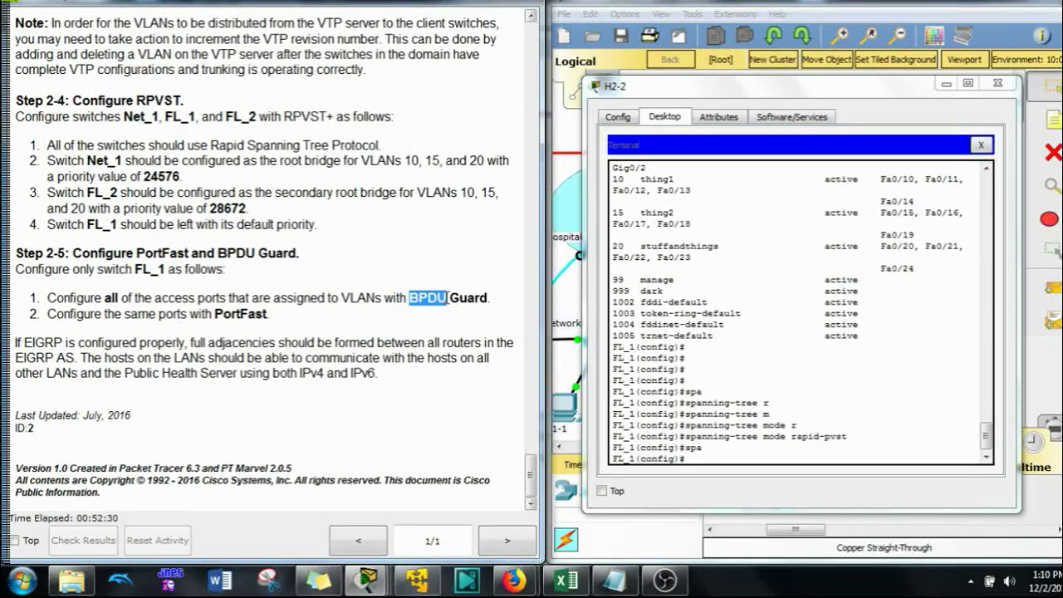
- Run 'do show run' on FL_1 and mark Fa0/10 and Fa0/24 as the access-port range
click(739, 456)
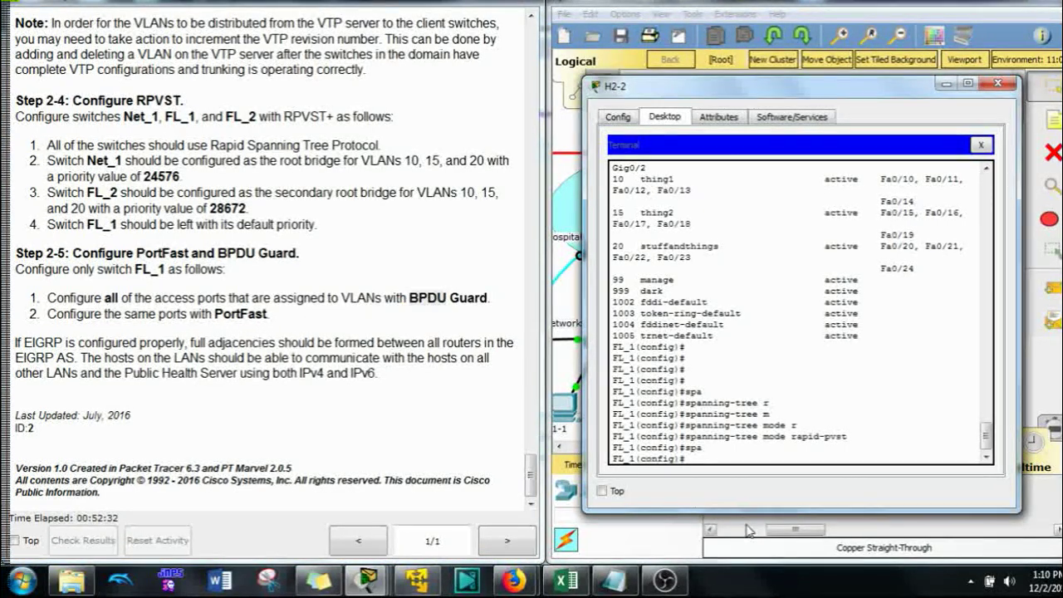
text(do show run)
key(Return)
key(space)
key(space)
key(space)
key(space)
key(space)
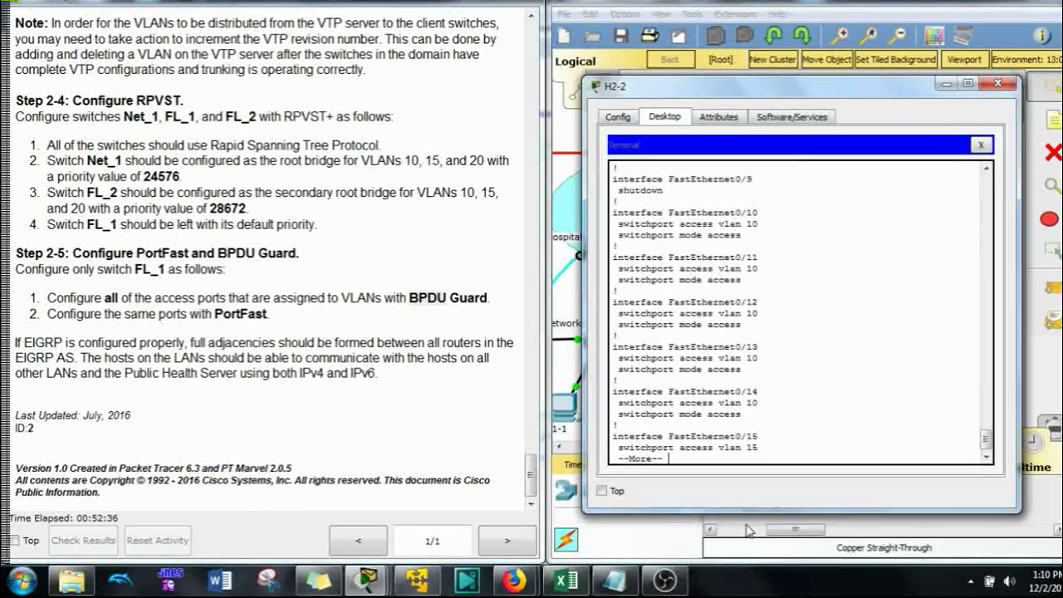
scroll(772, 399, up, 10)
scroll(773, 399, up, 15)
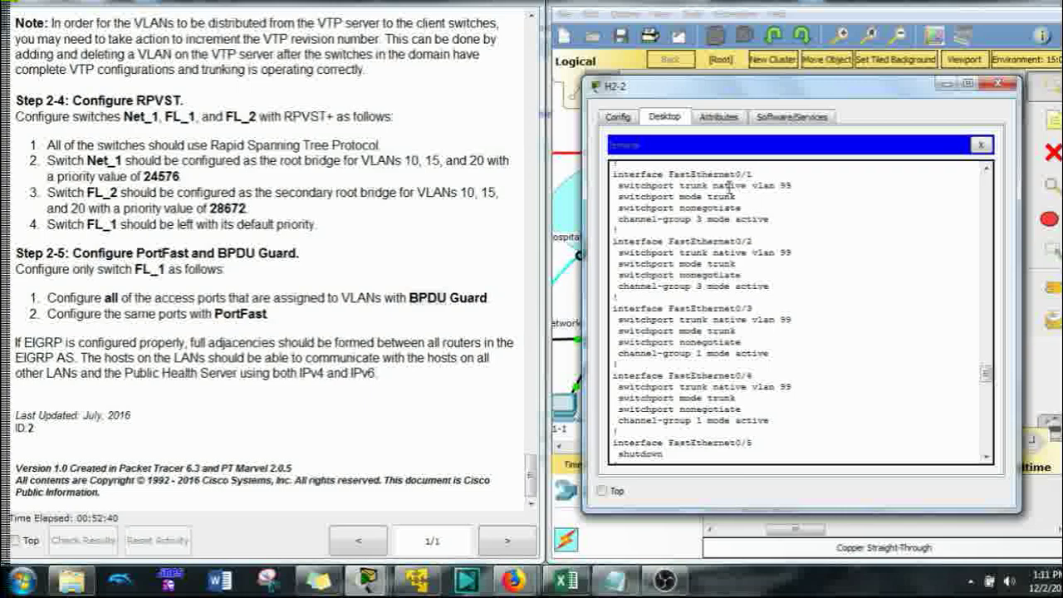
scroll(714, 361, up, 1)
scroll(714, 360, down, 3)
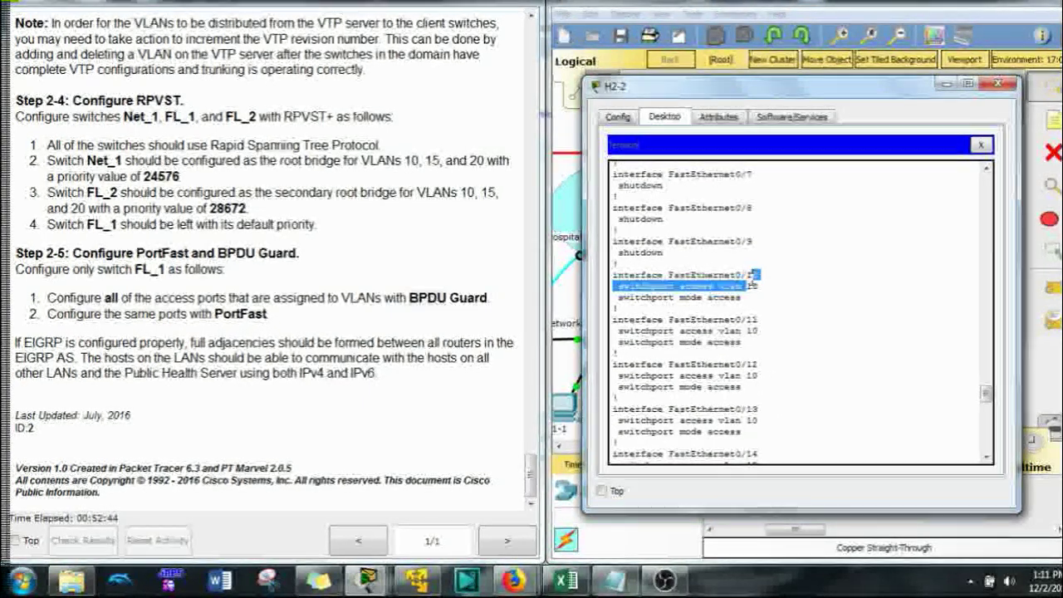
drag(756, 276, 759, 275)
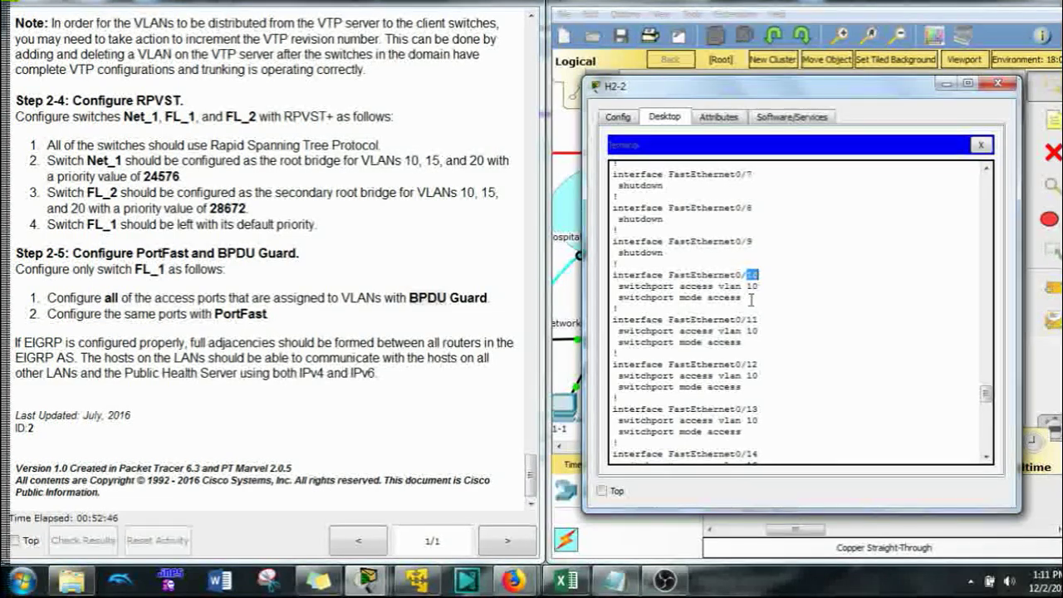
scroll(712, 301, down, 8)
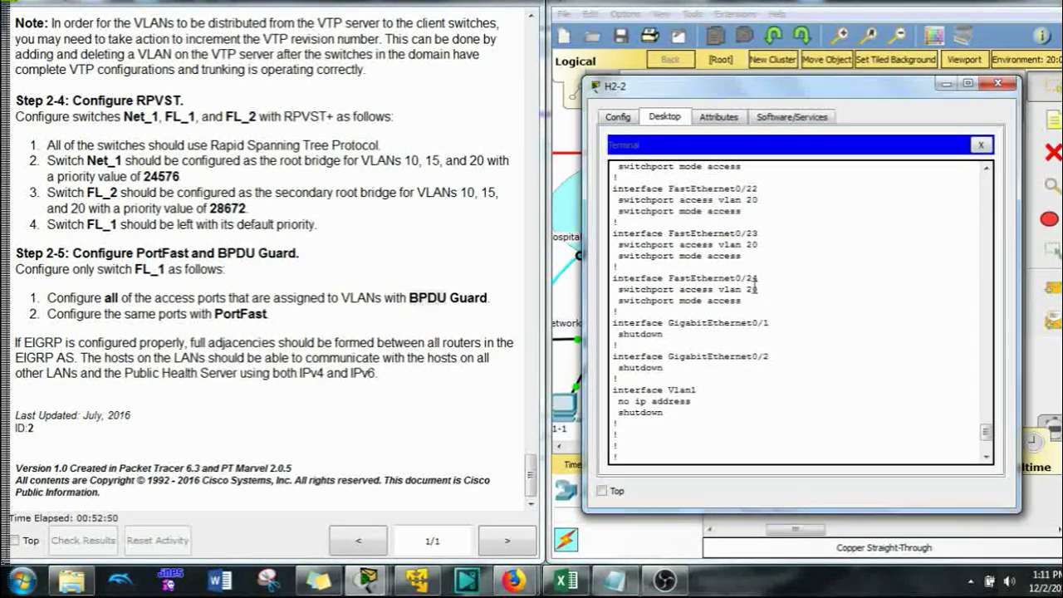
drag(759, 278, 752, 279)
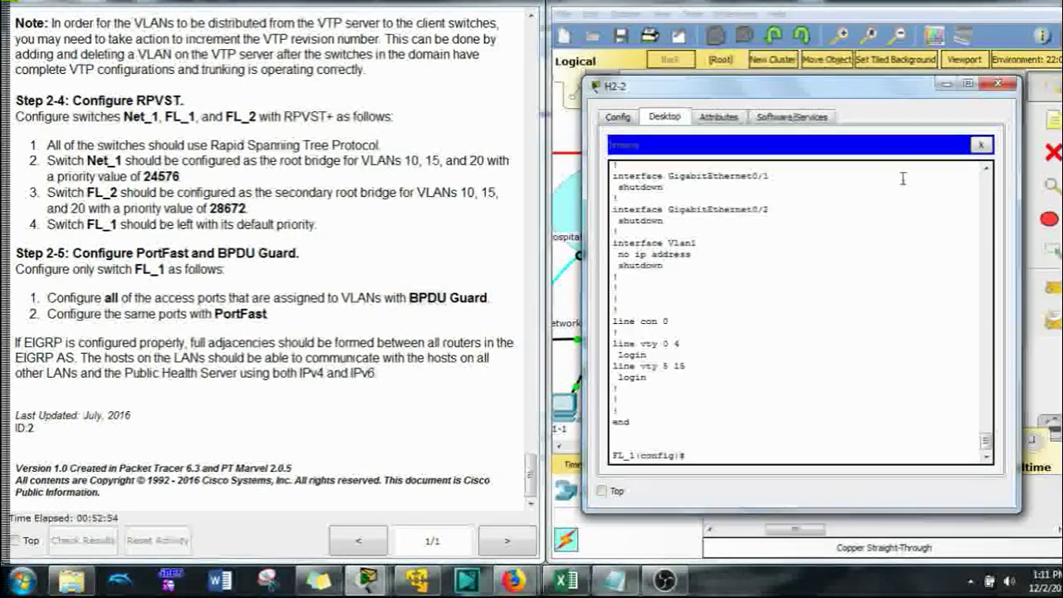
- Select interface range Fa0/10-24 on FL_1 and enable spanning-tree BPDU guard
text(i)
text(nt ran)
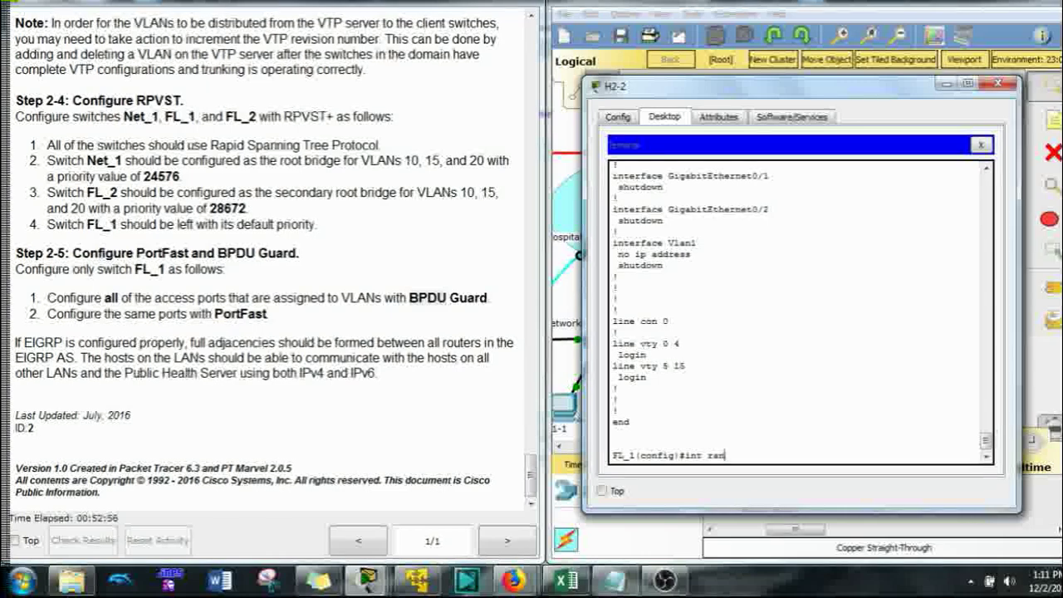
text(ge f0/)
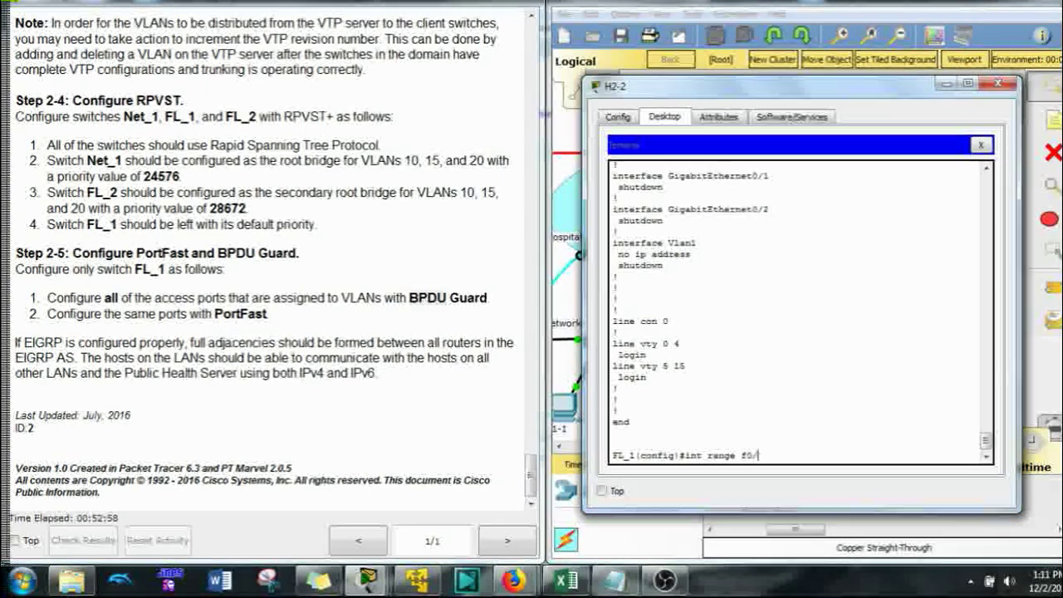
text(10-24)
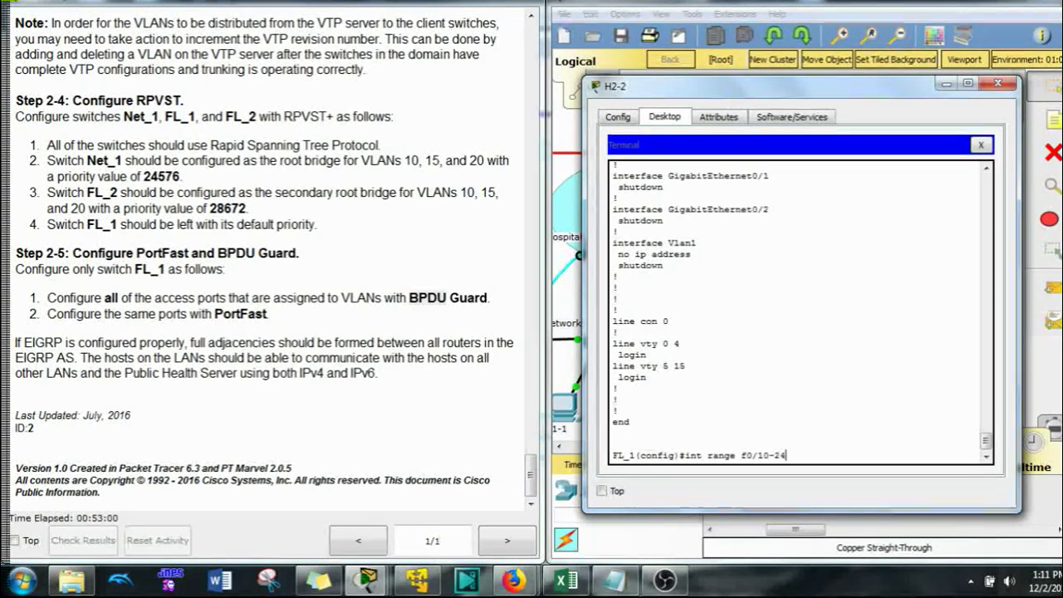
key(Return)
text(spn)
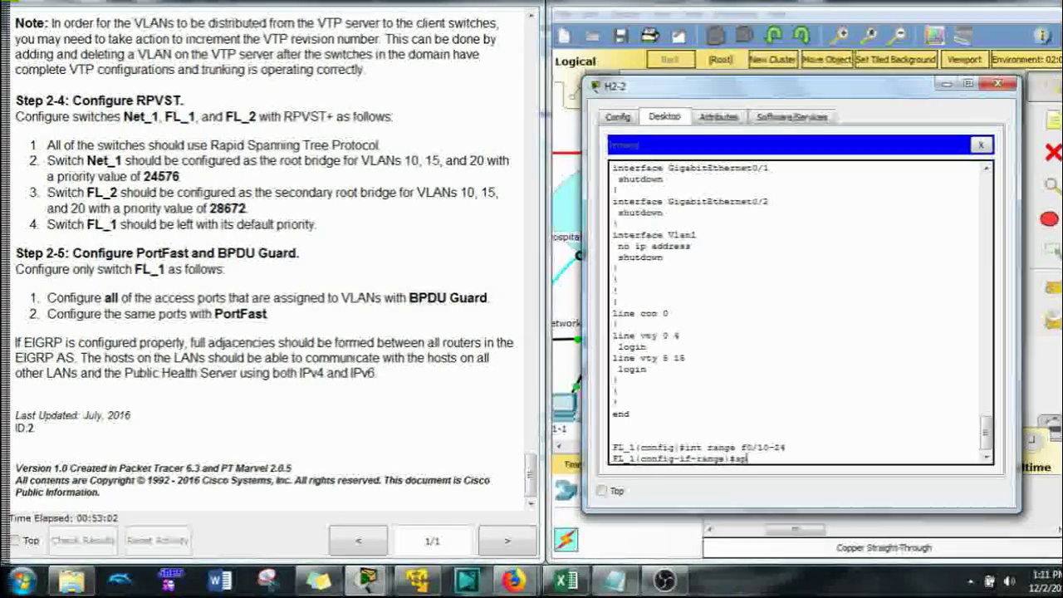
key(Tab)
key(Tab)
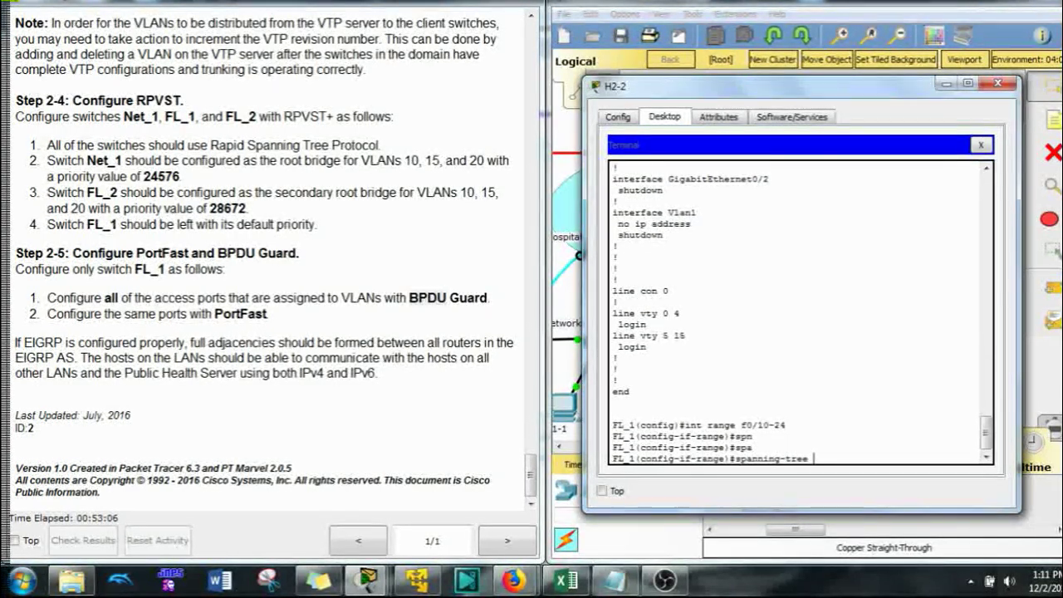
text(br)
key(Tab)
key(BackSpace)
key(Tab)
text(pdug)
key(Tab)
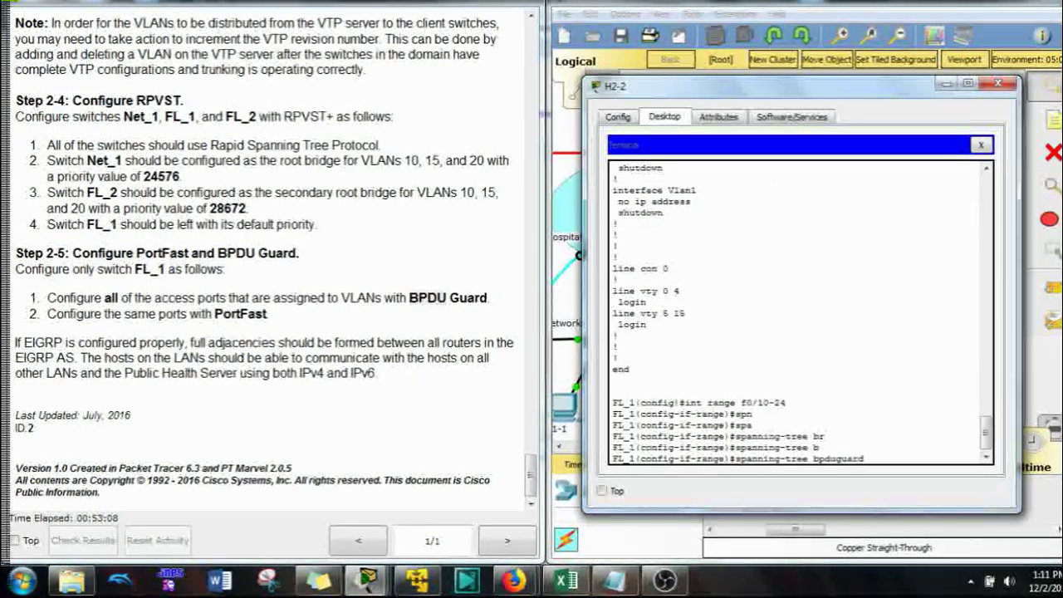
text(e)
key(Tab)
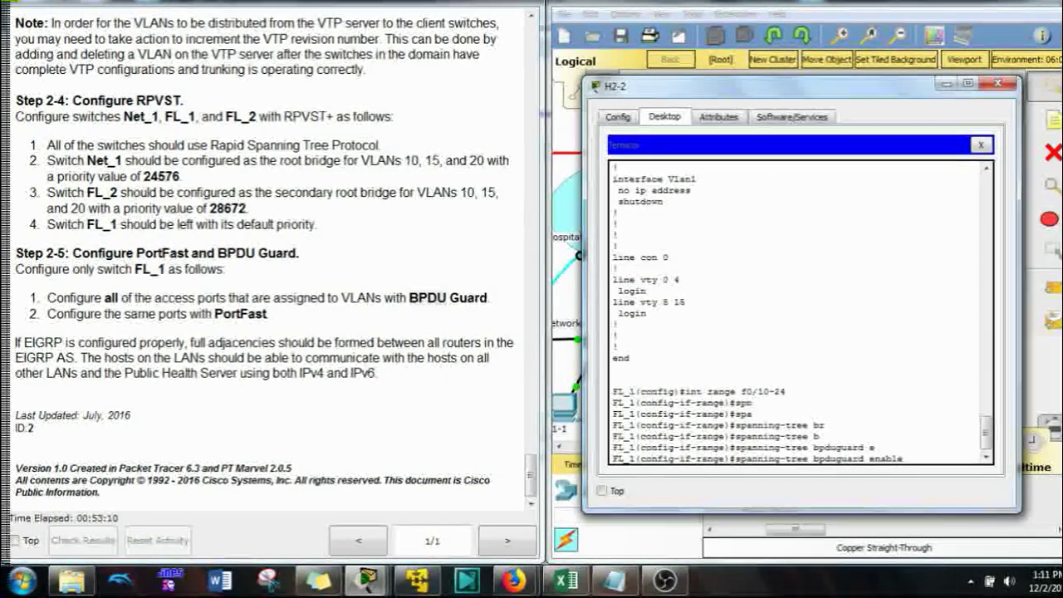
key(Return)
- Enable spanning-tree PortFast on Fa0/10-24, then close the FL_1 terminal window
key(Up)
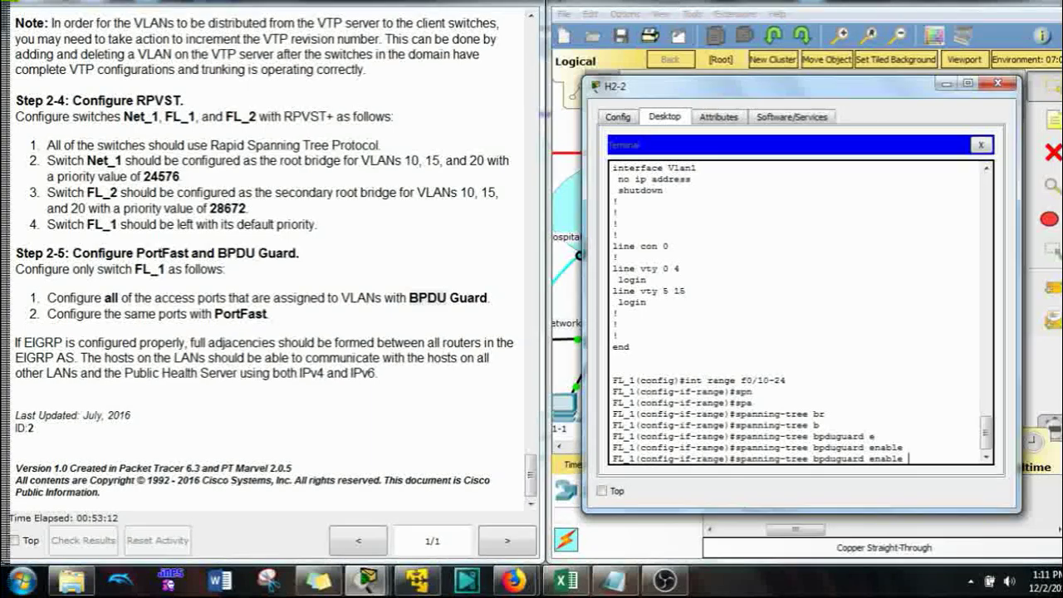
key(BackSpace)
key(BackSpace)
key(BackSpace)
key(BackSpace)
key(BackSpace)
key(BackSpace)
key(BackSpace)
key(BackSpace)
key(BackSpace)
key(BackSpace)
key(BackSpace)
key(BackSpace)
key(BackSpace)
key(BackSpace)
key(BackSpace)
key(BackSpace)
text(pr)
key(Tab)
key(BackSpace)
text(o)
key(Tab)
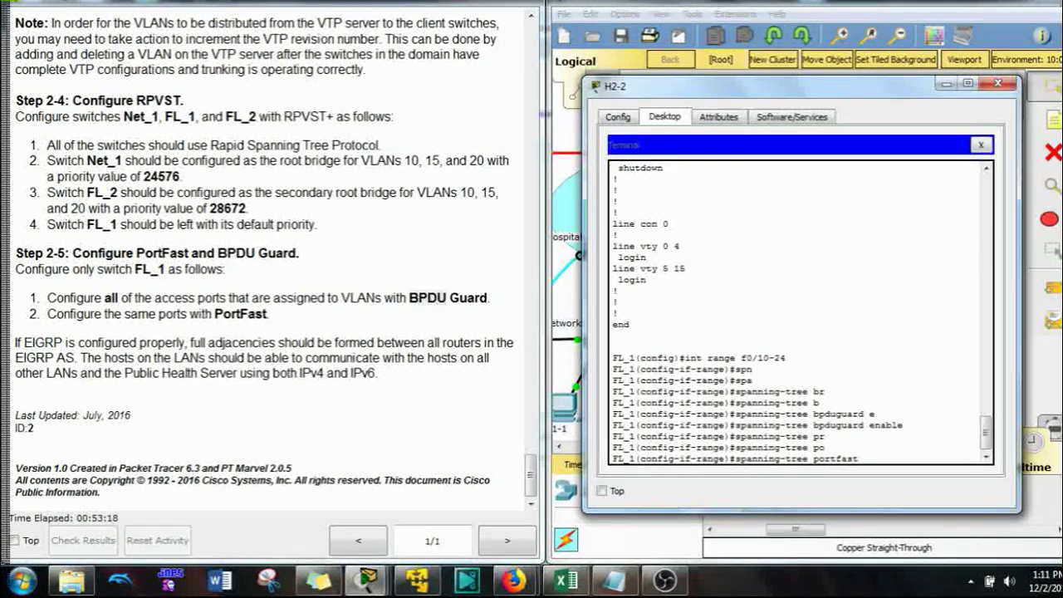
key(Return)
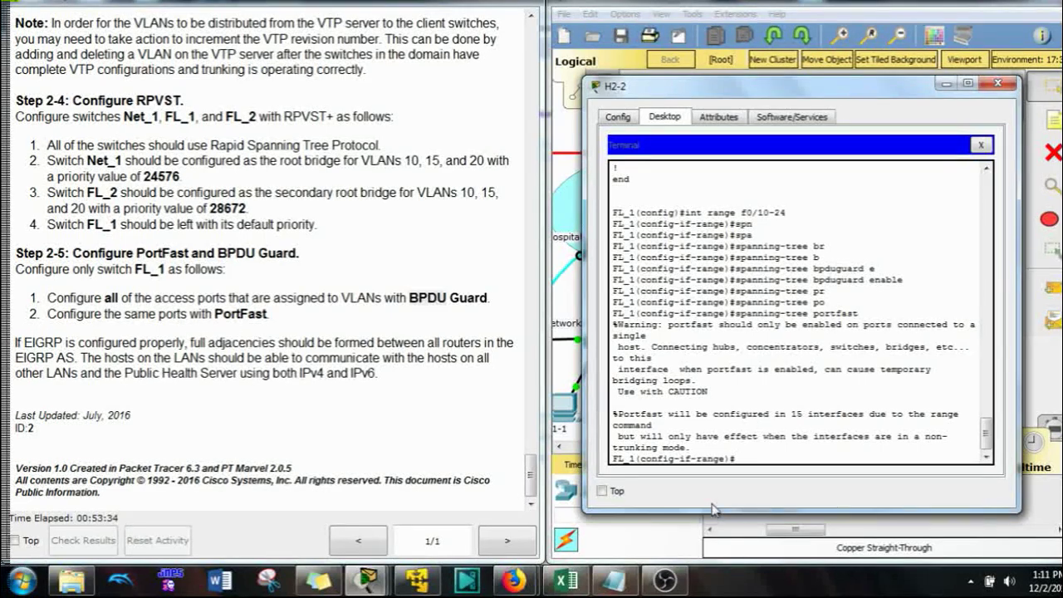
scroll(731, 436, down, 1)
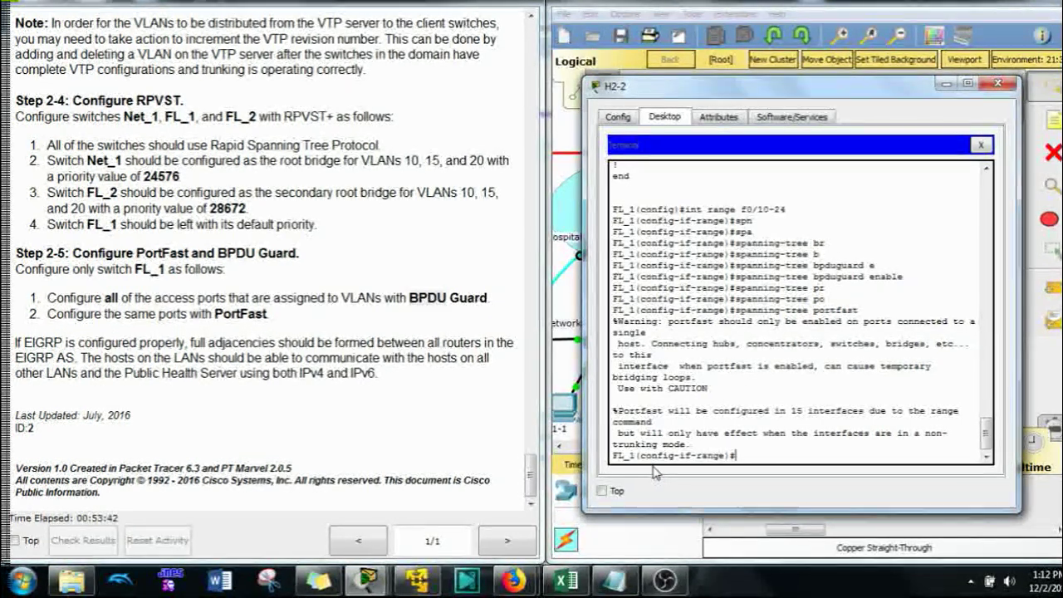
click(847, 8)
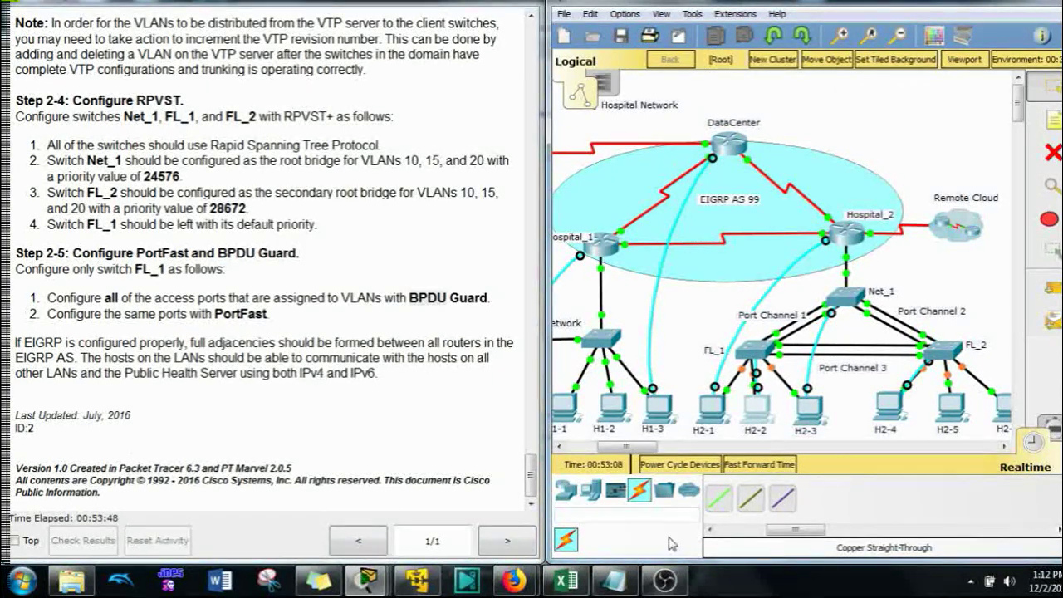
- Return to the NetAcad page in Firefox and click Submit Assessment for the ScaN EIGRP practice test
mouse_move(514, 580)
click(586, 498)
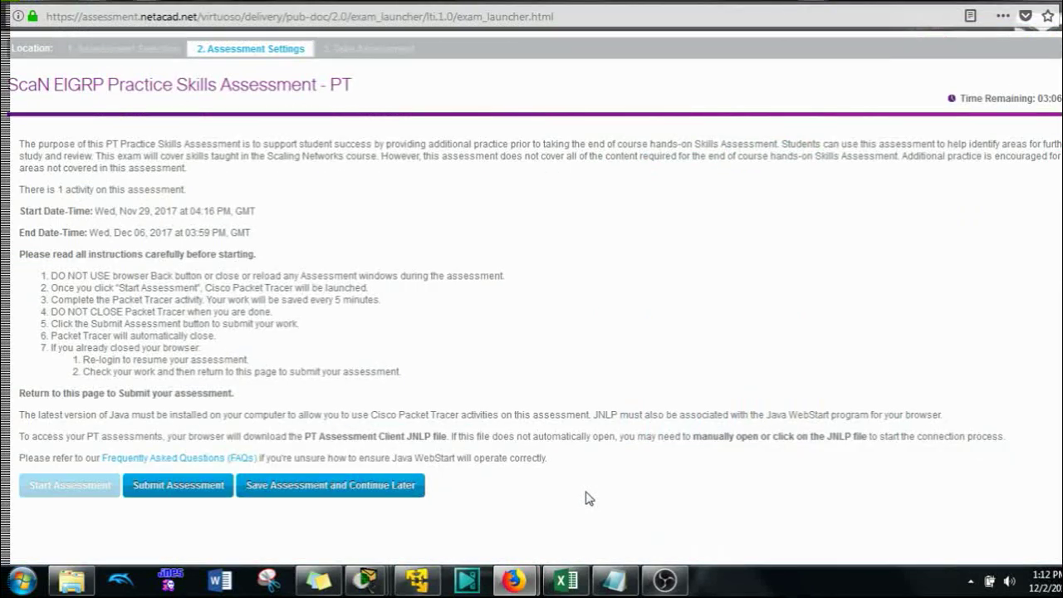
click(208, 494)
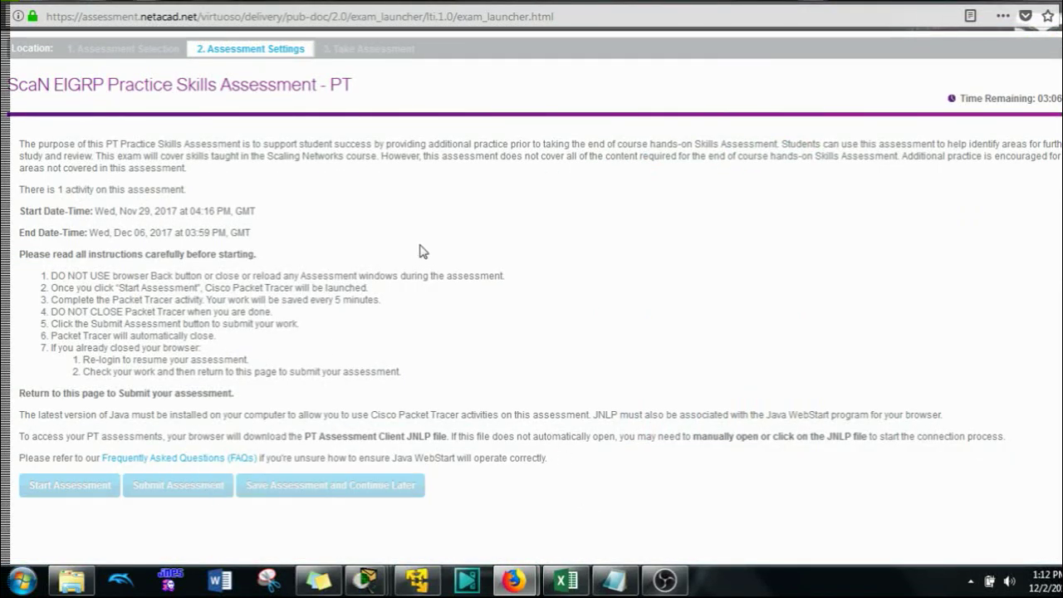